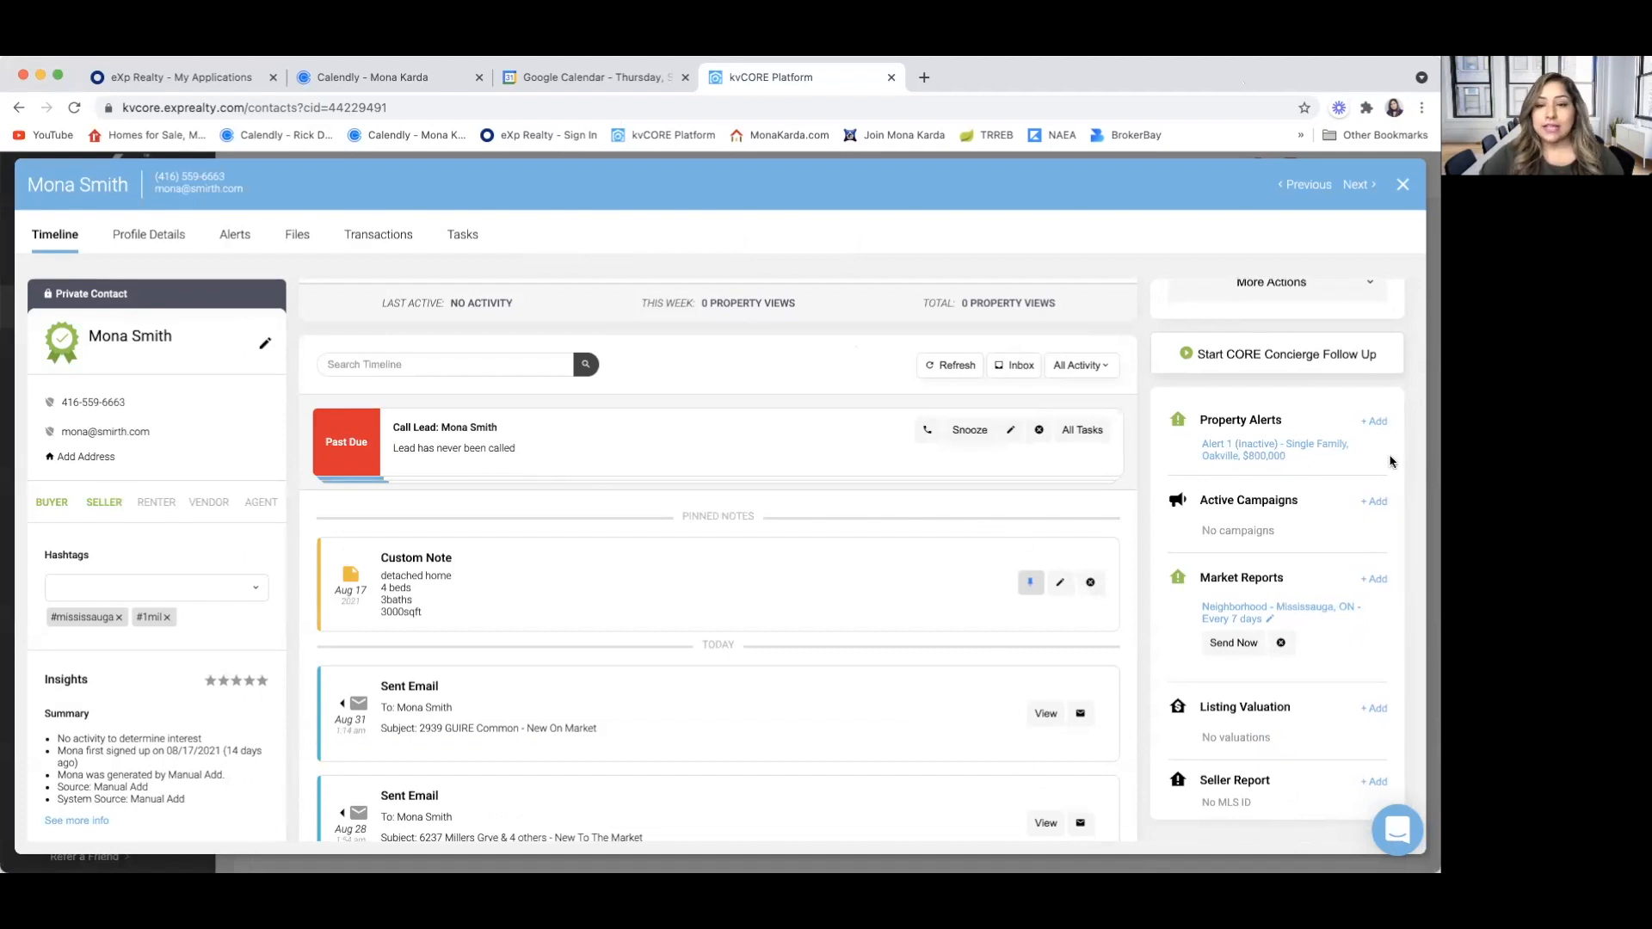
Close the open contact record and return to the Smart CRM contact list
scroll(838, 404, "up", 2)
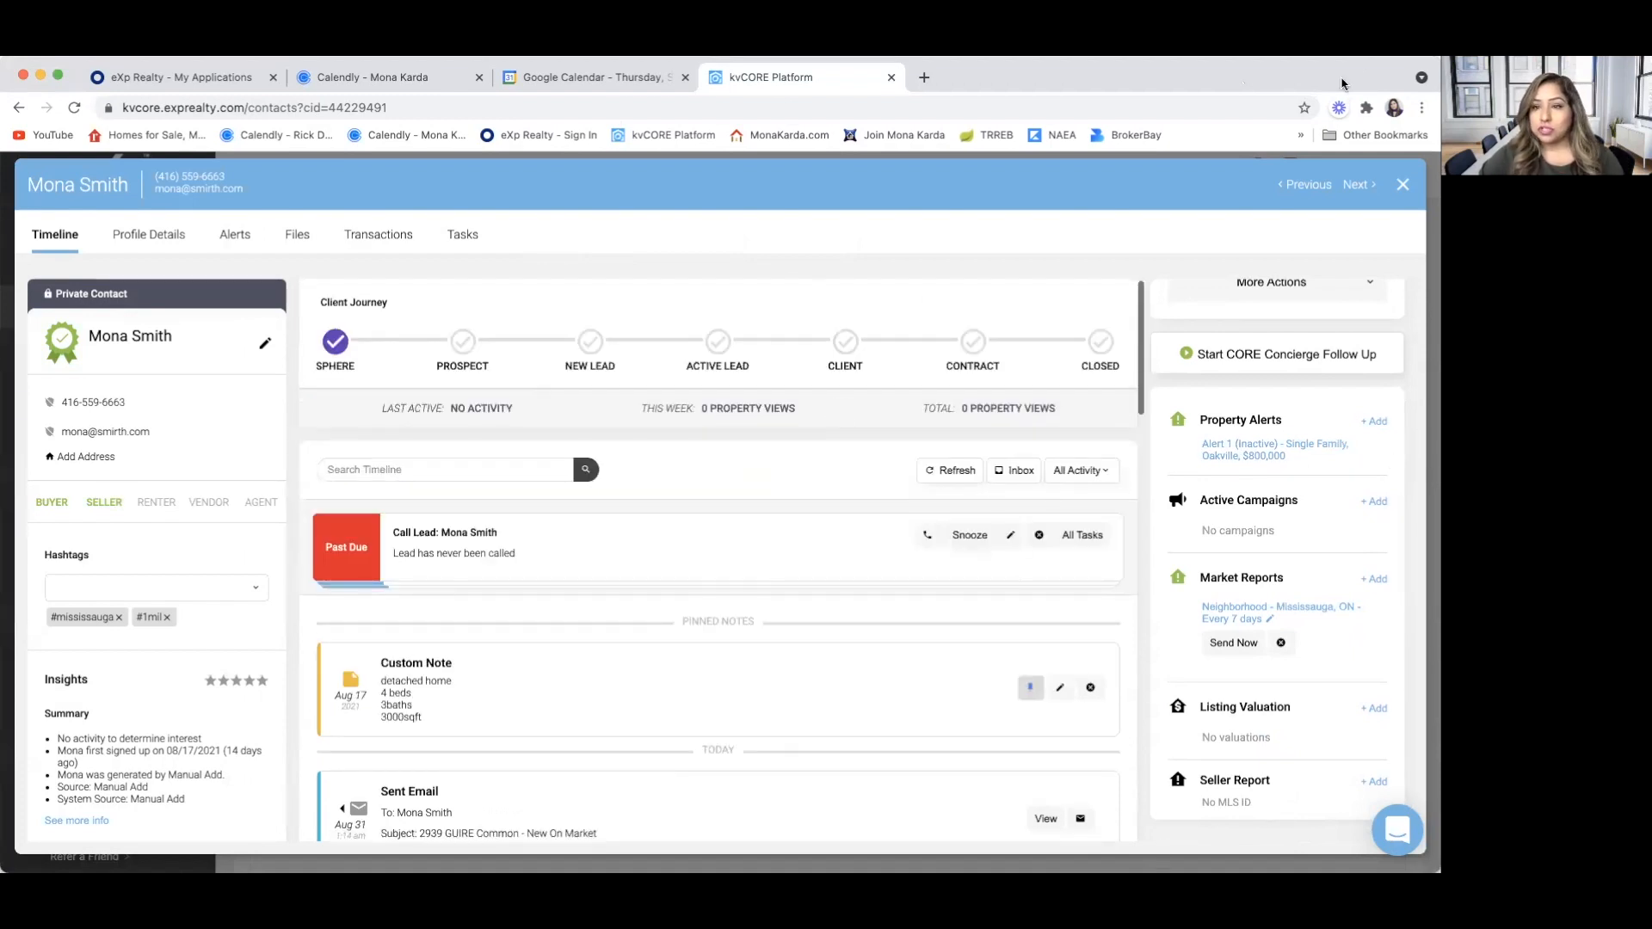
left_click(1402, 185)
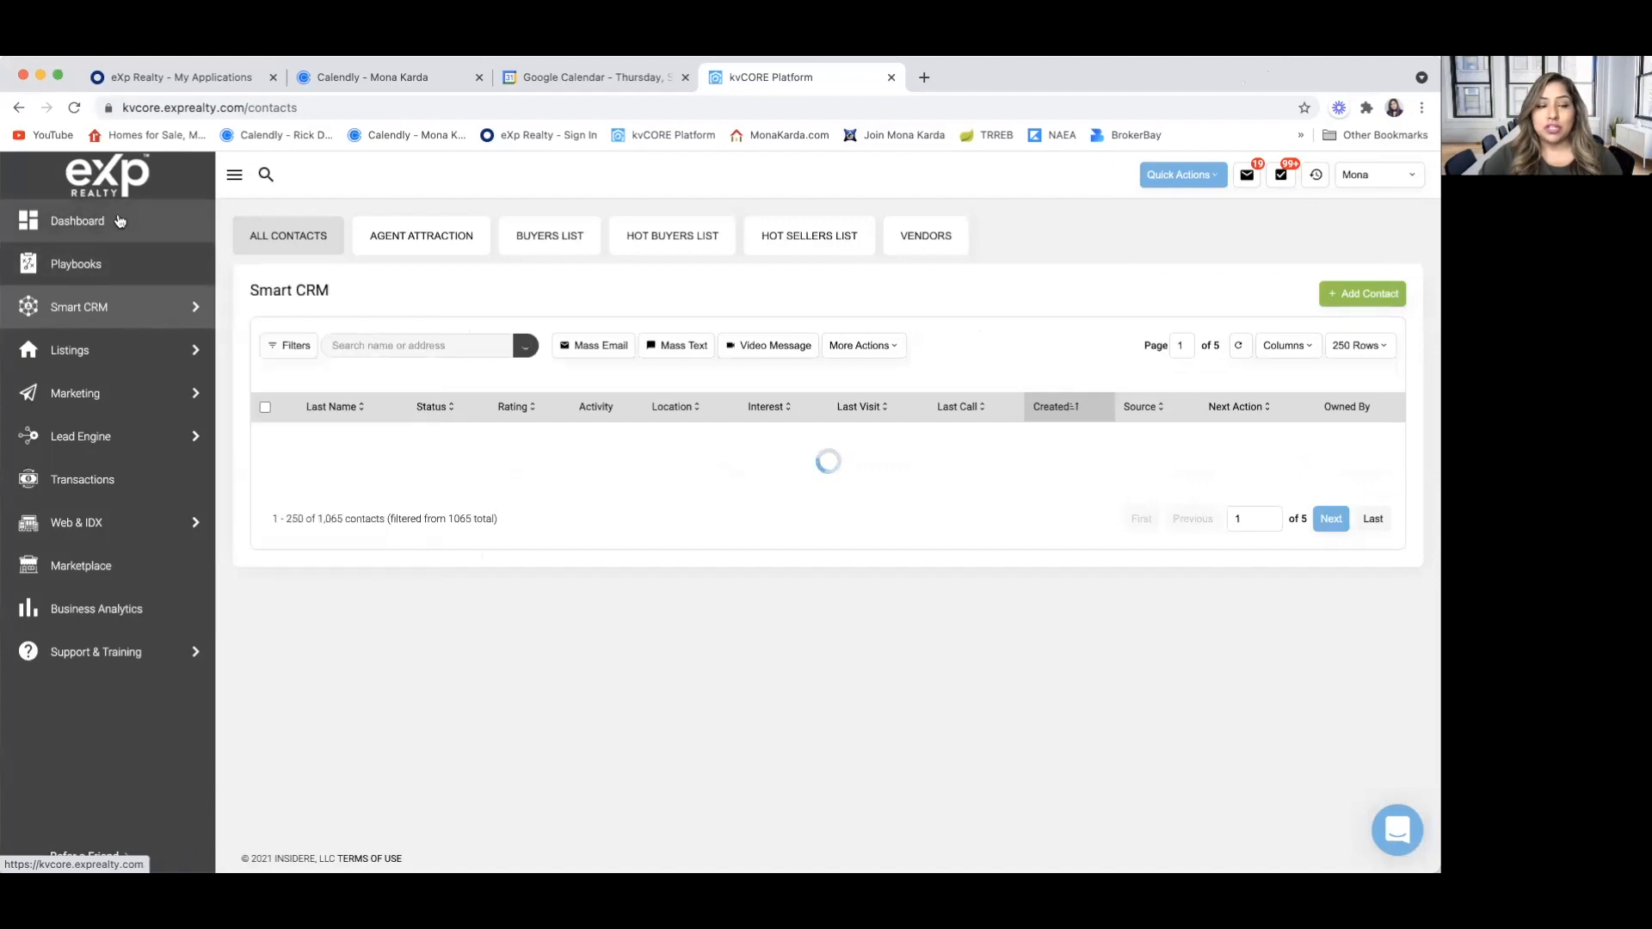
Open the Support Center, look over its kvCORE help articles, and close its page
mouse_move(72, 527)
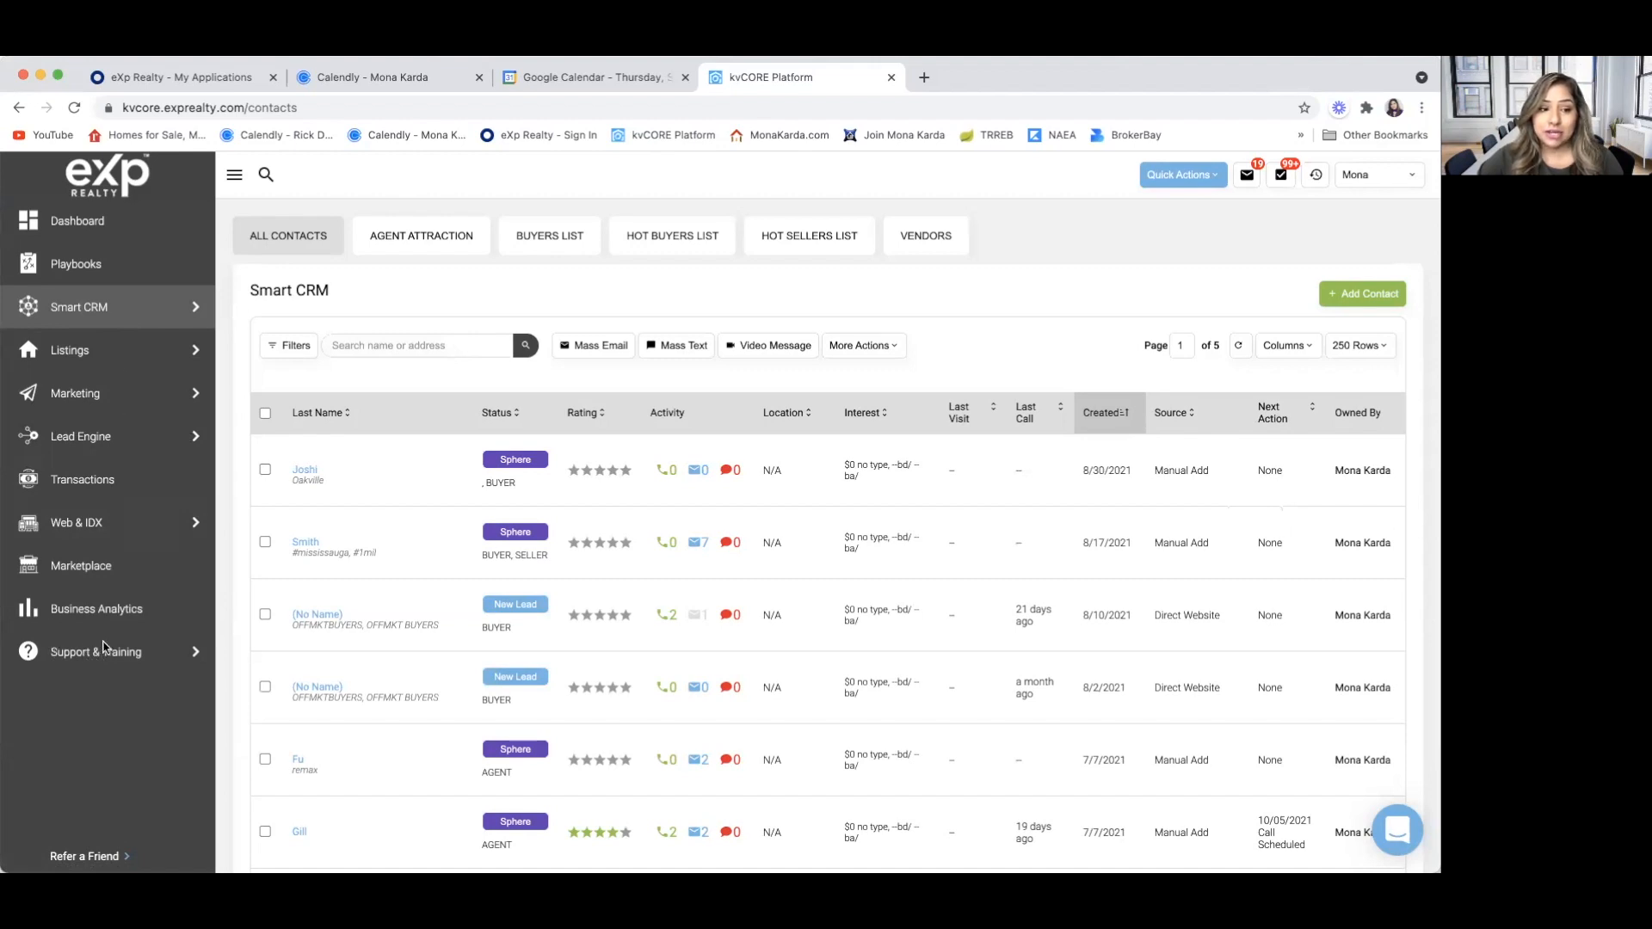
left_click(196, 655)
left_click(269, 652)
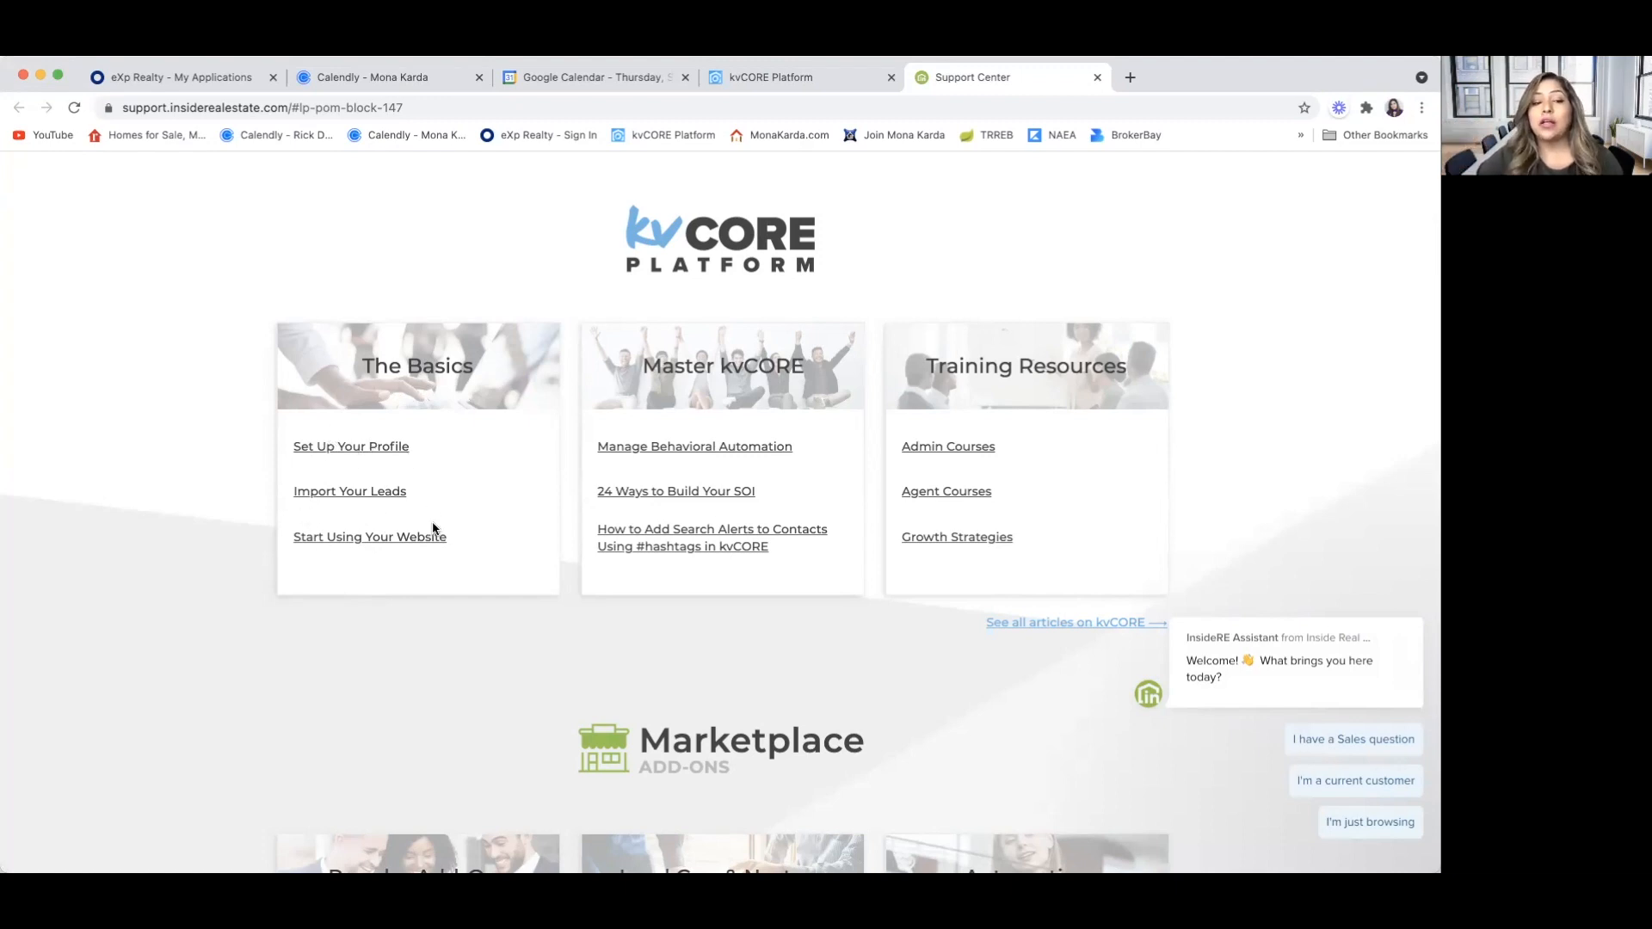
left_click(1097, 76)
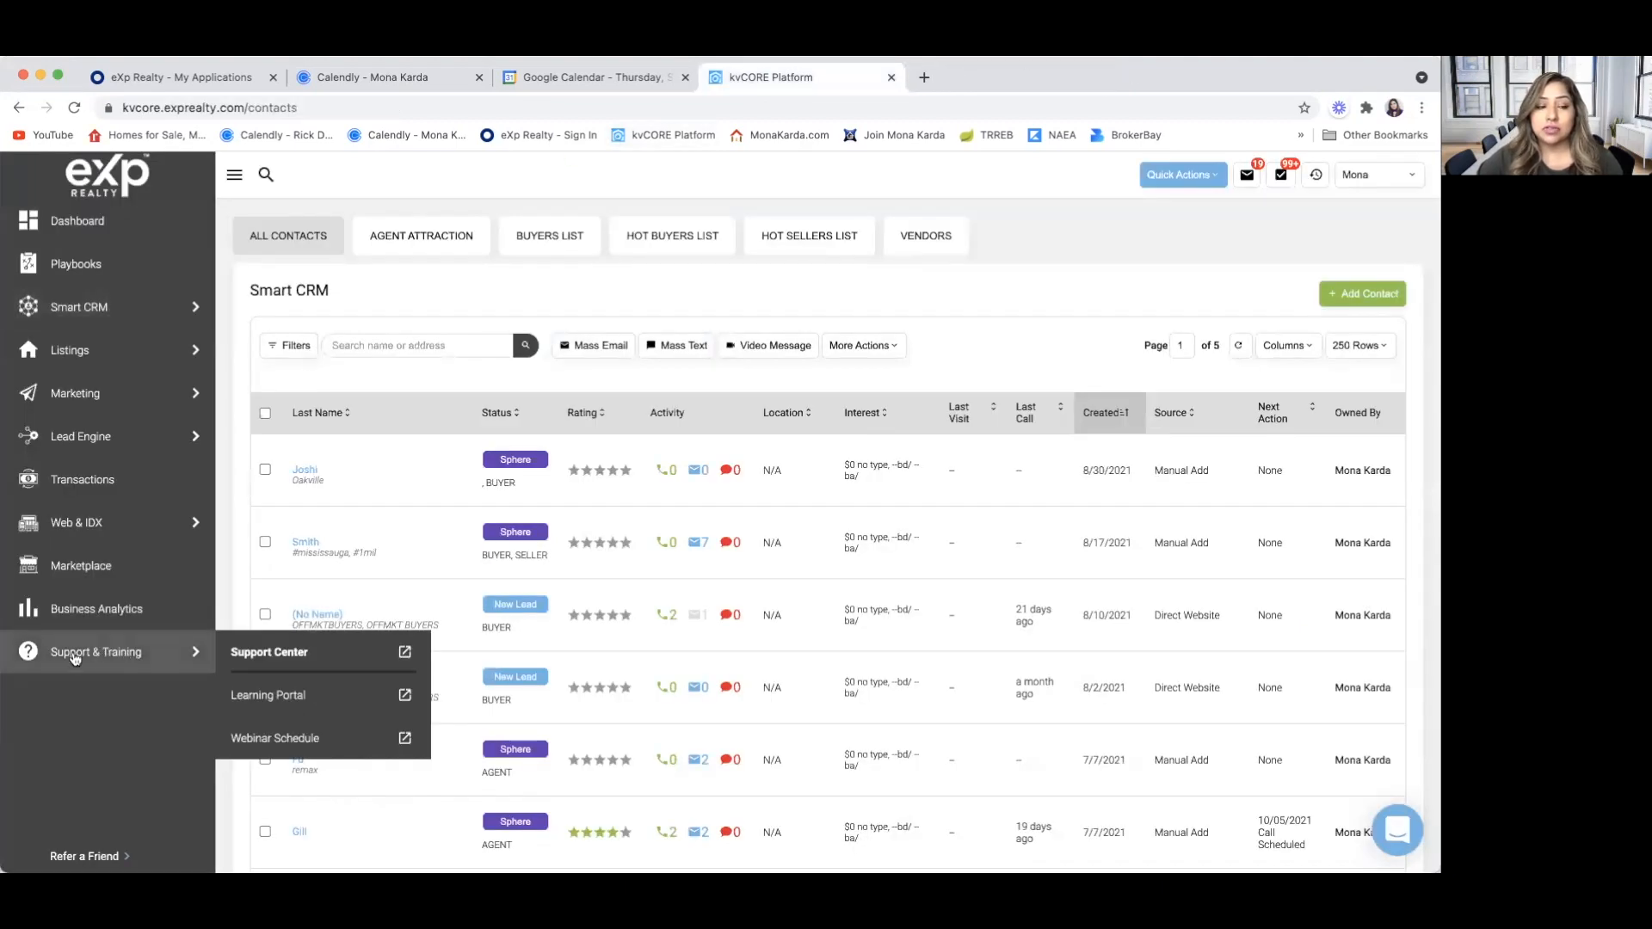
Open the Learning Portal, look over its Quick Start Courses, and close its page
left_click(269, 695)
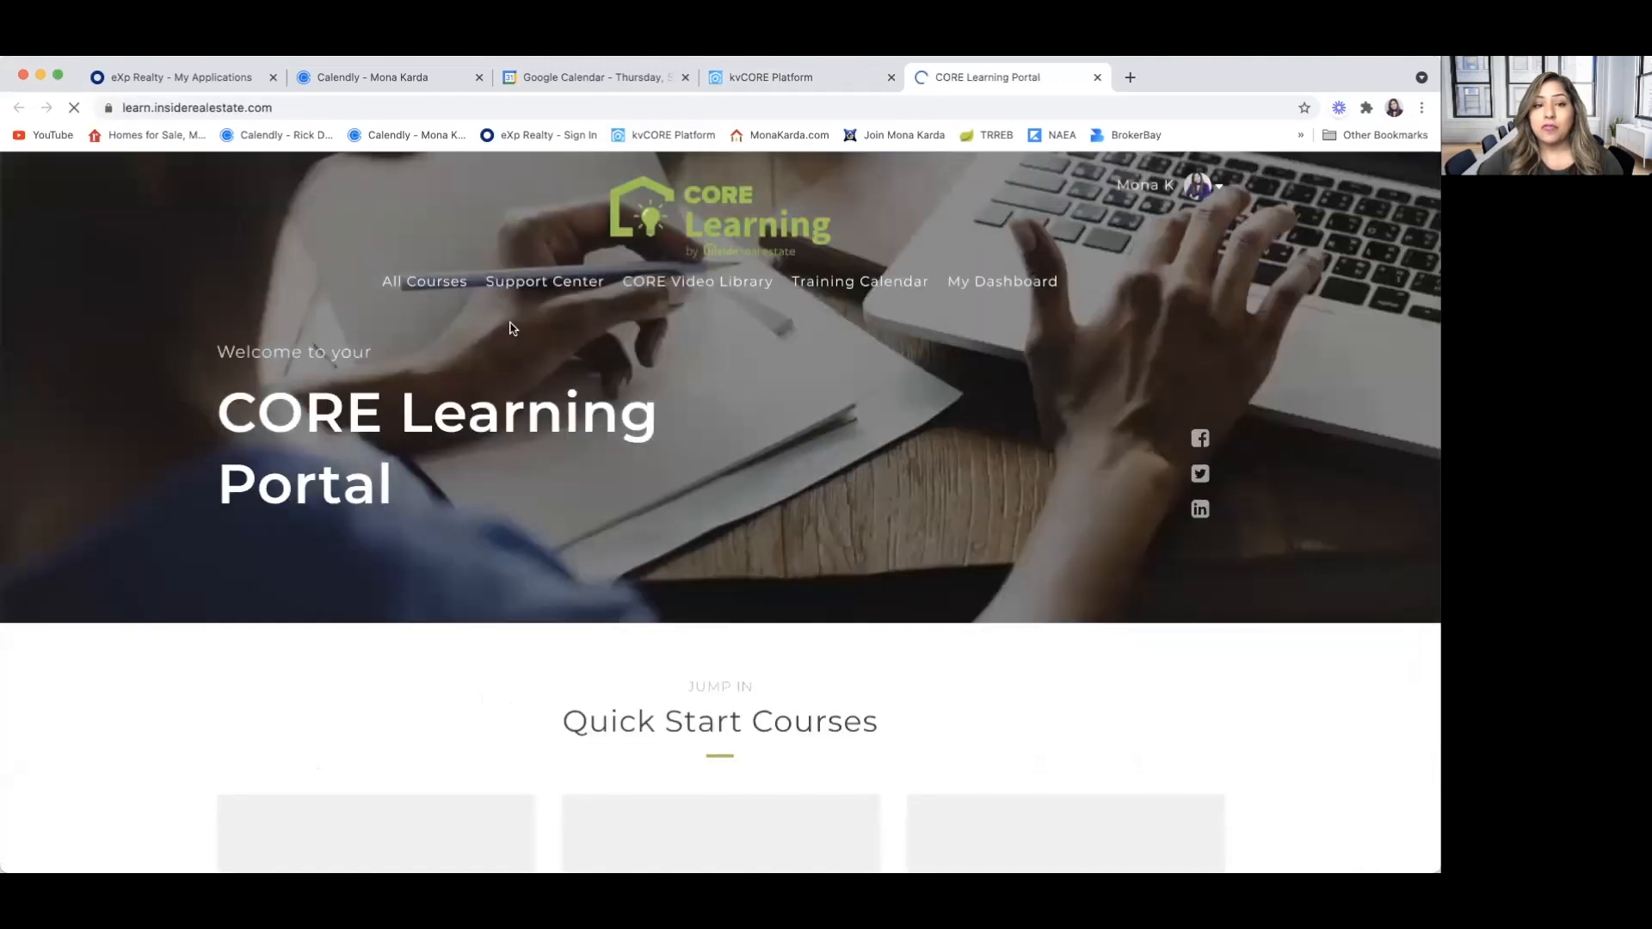
scroll(337, 618, "down", 5)
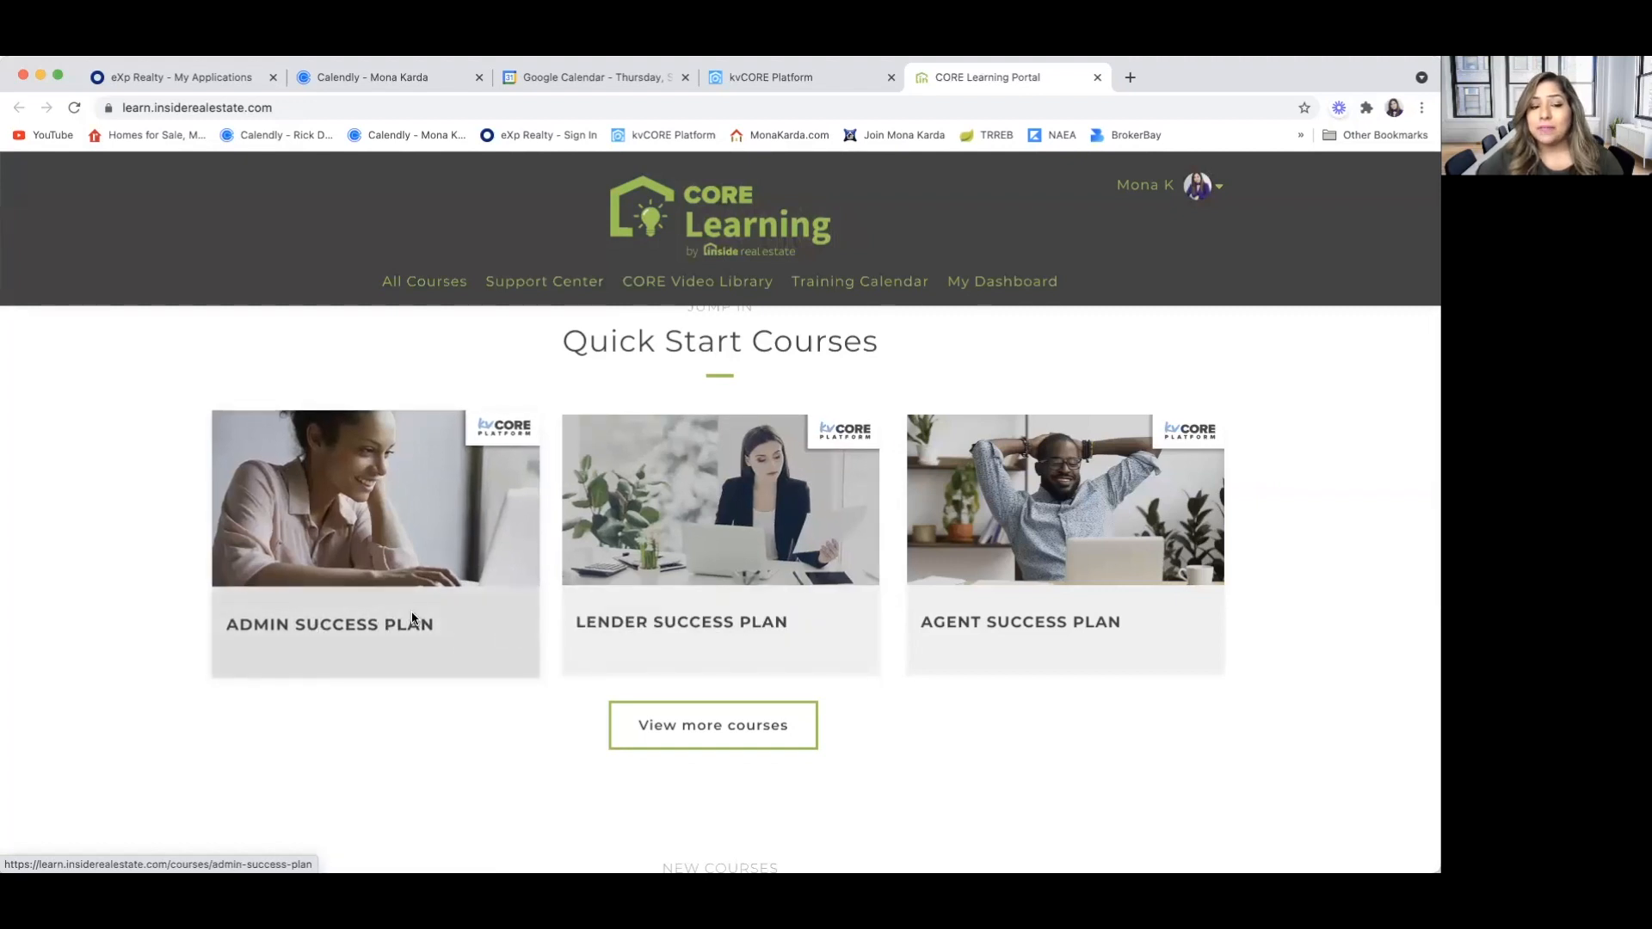
scroll(413, 618, "down", 1)
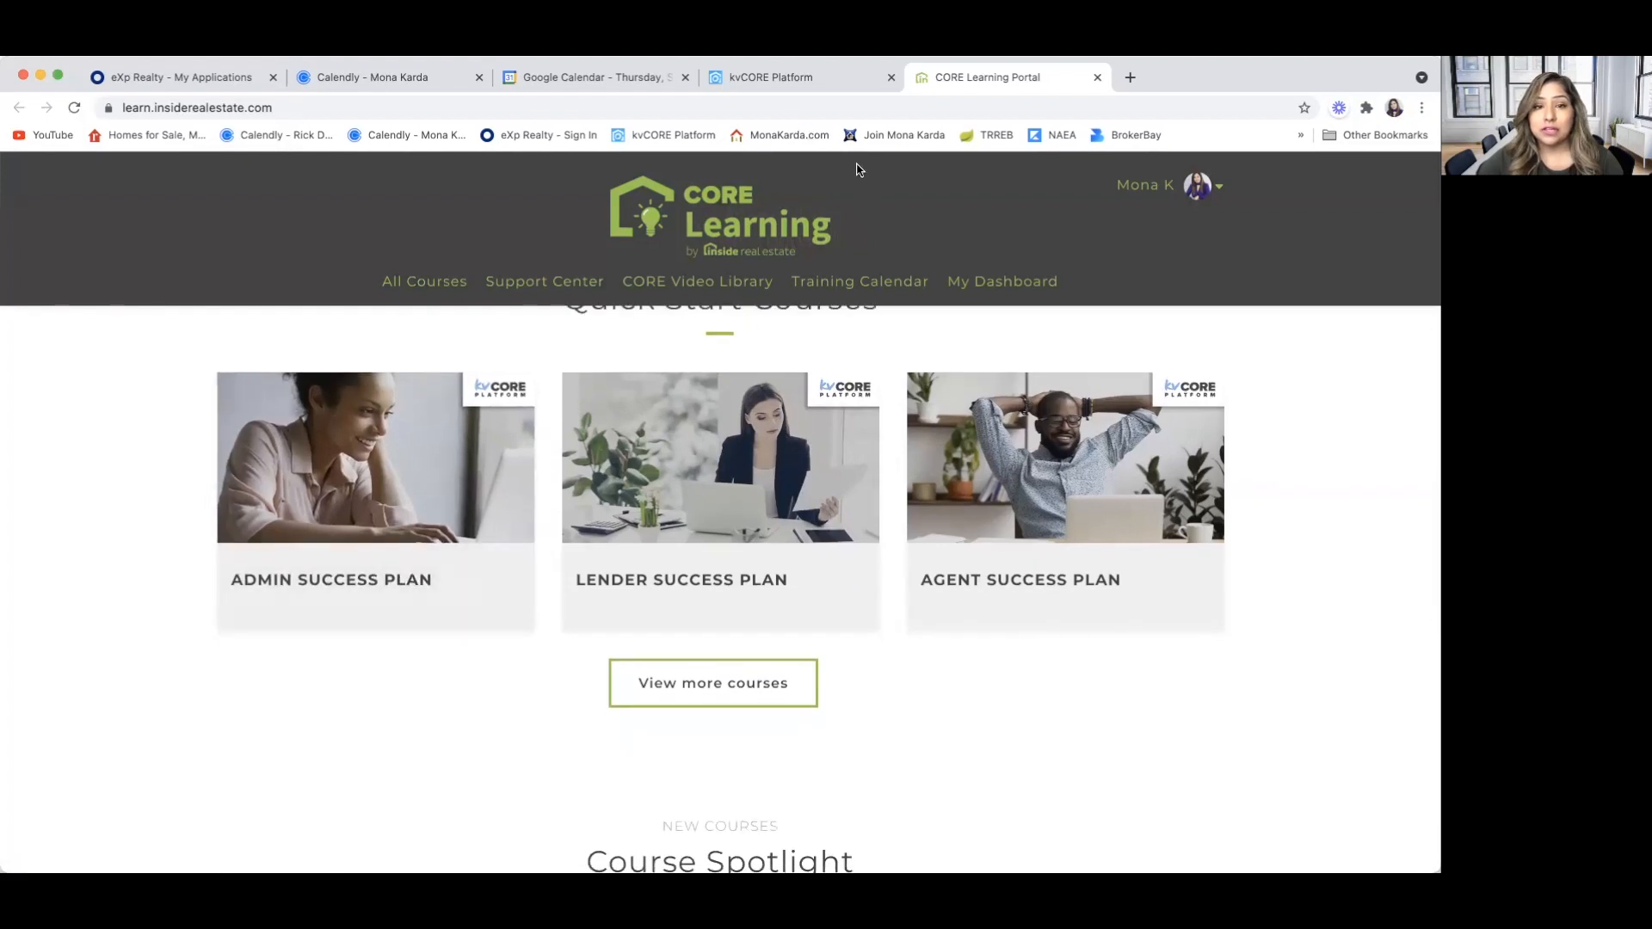
left_click(1097, 77)
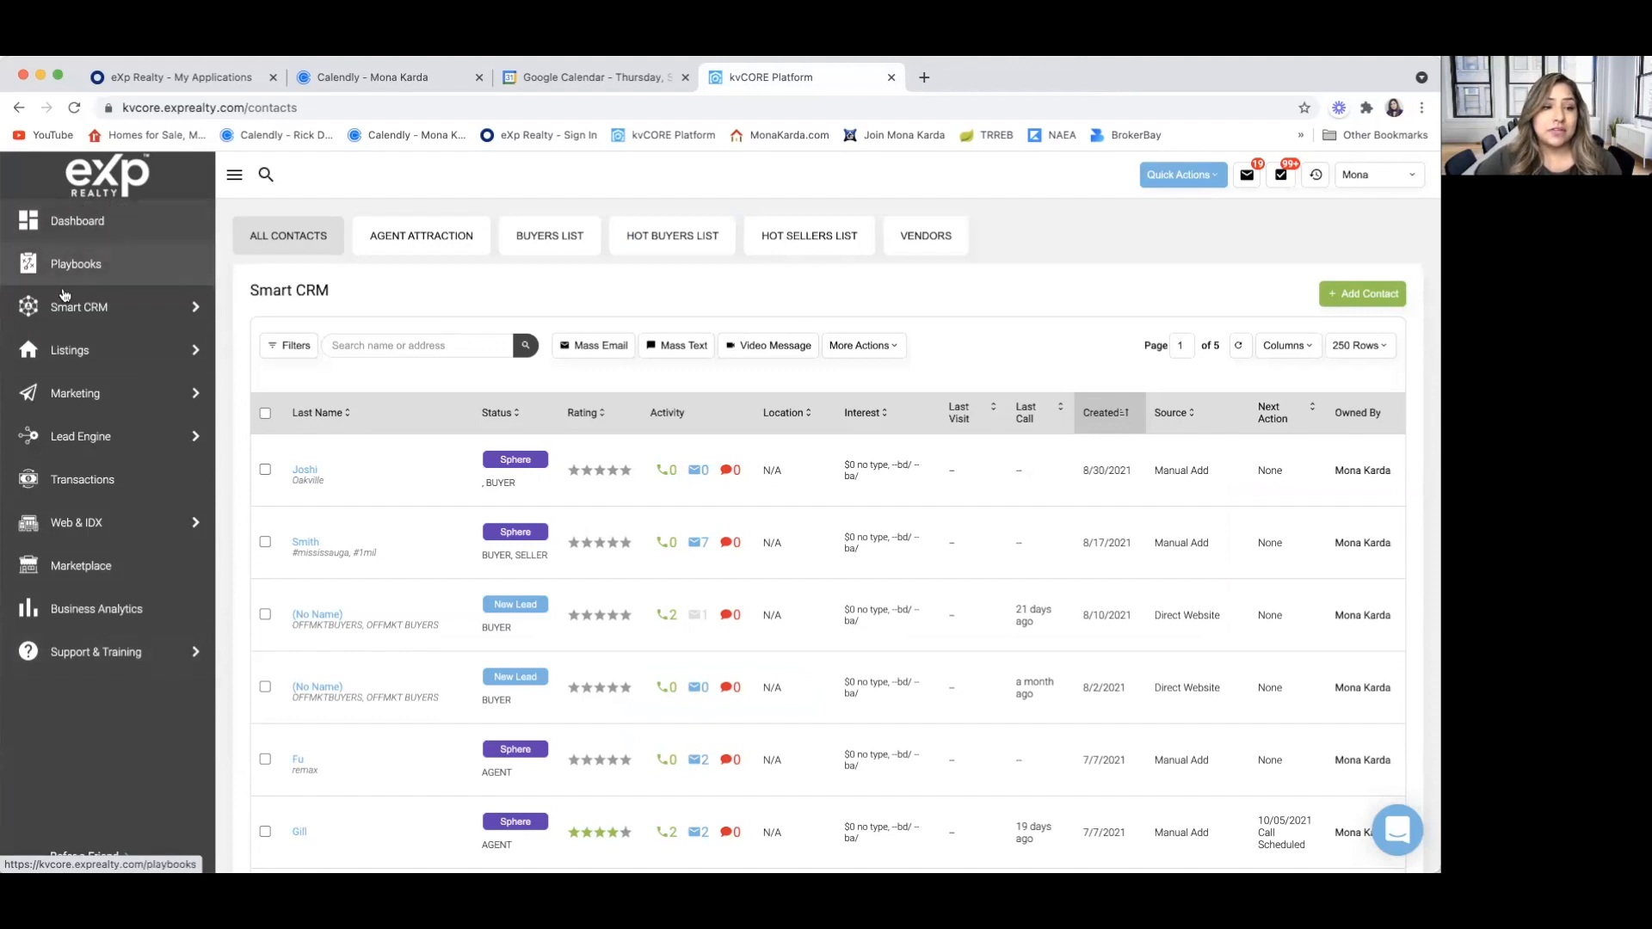
Show all contacts in Smart CRM and view which columns can be displayed in the list
mouse_move(73, 320)
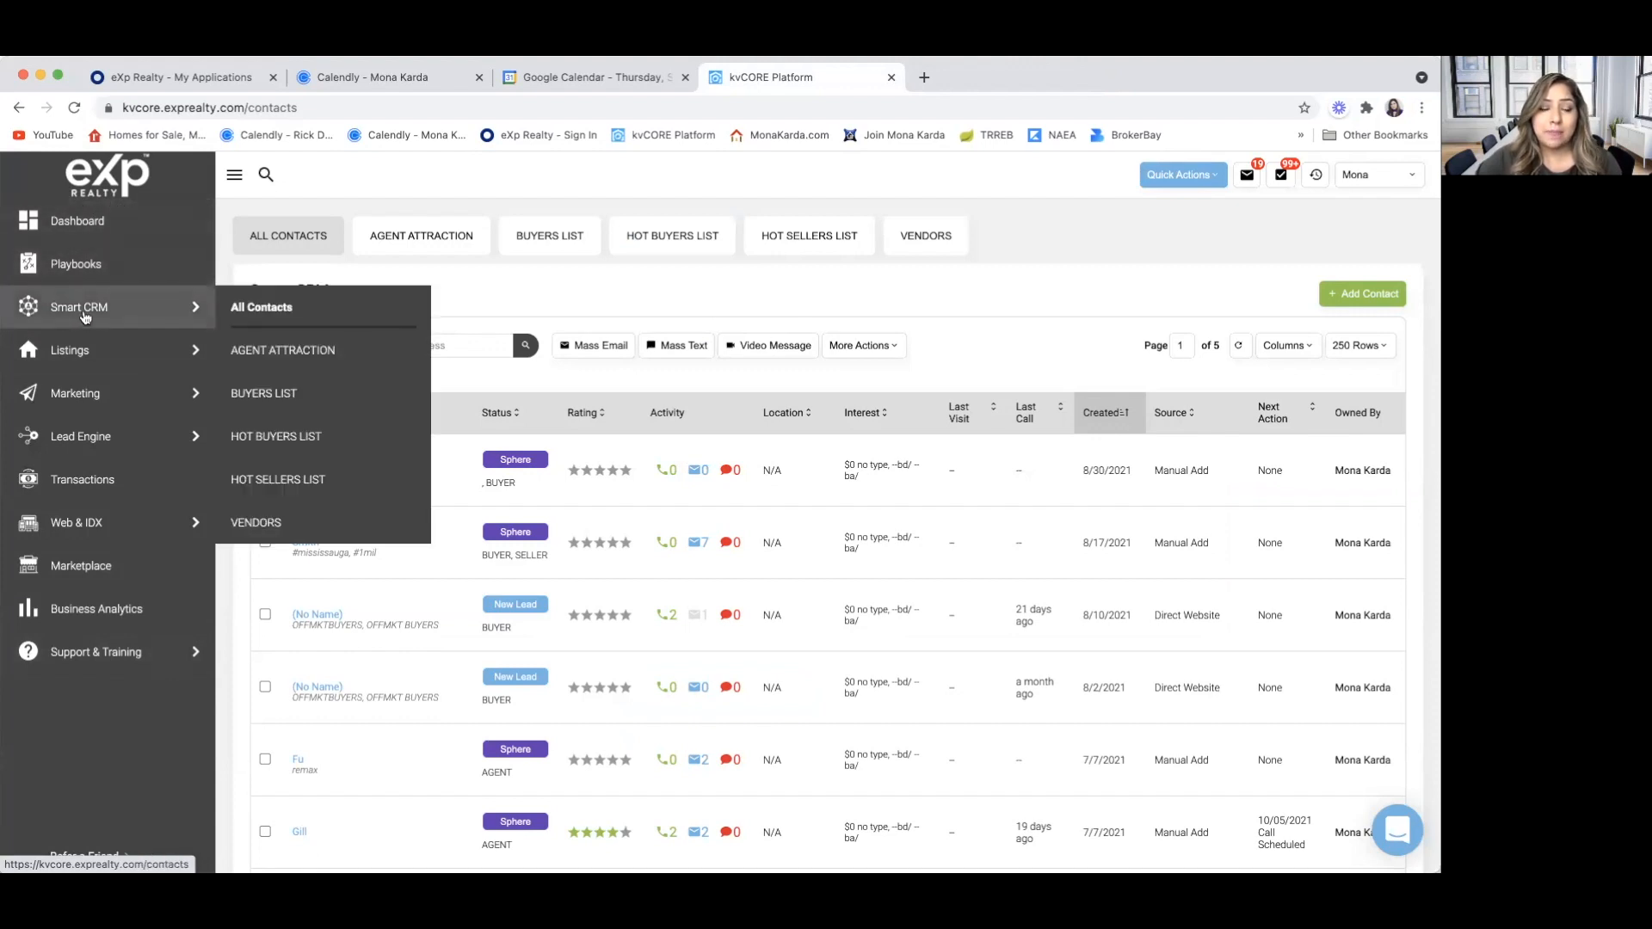
left_click(262, 308)
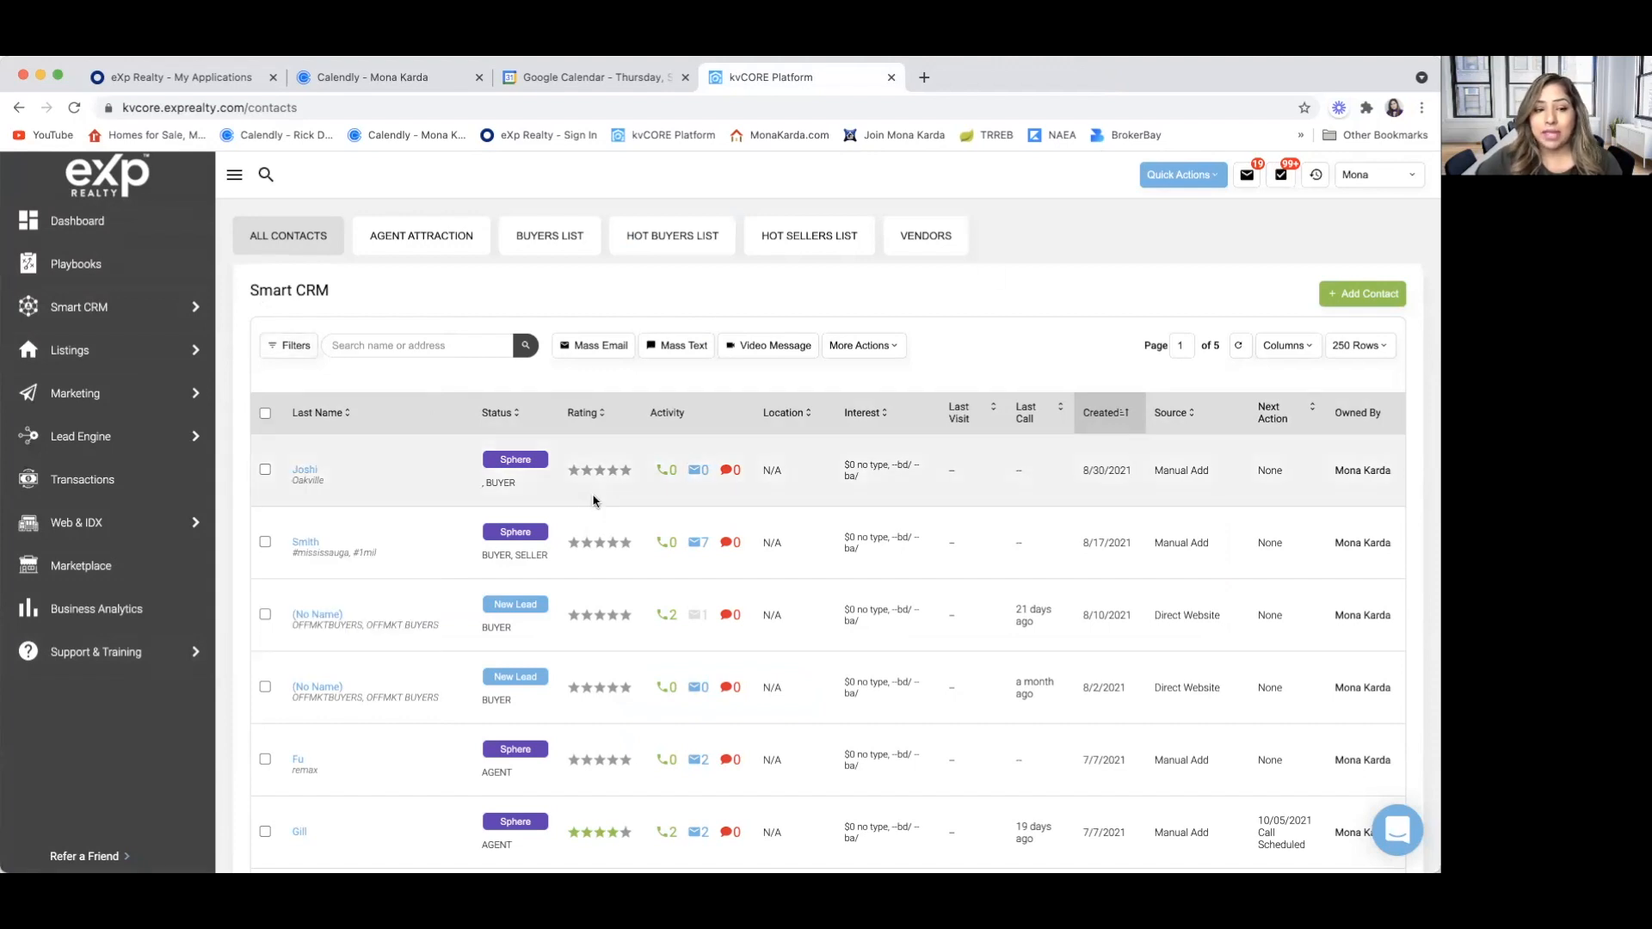
scroll(435, 686, "down", 2)
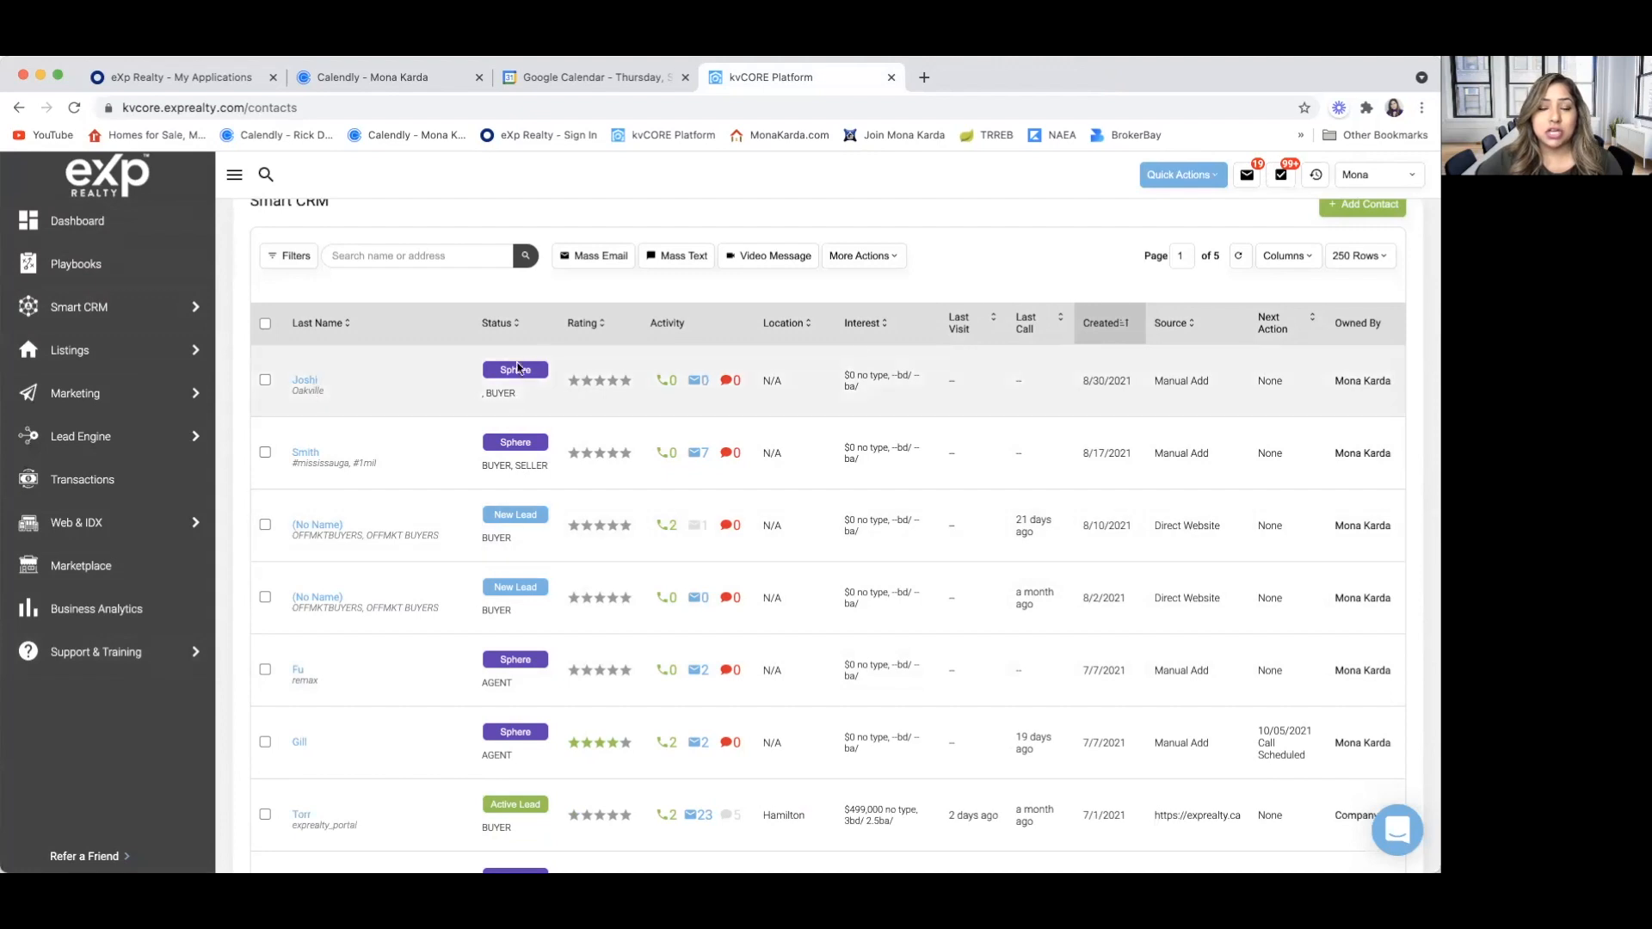
left_click(1303, 260)
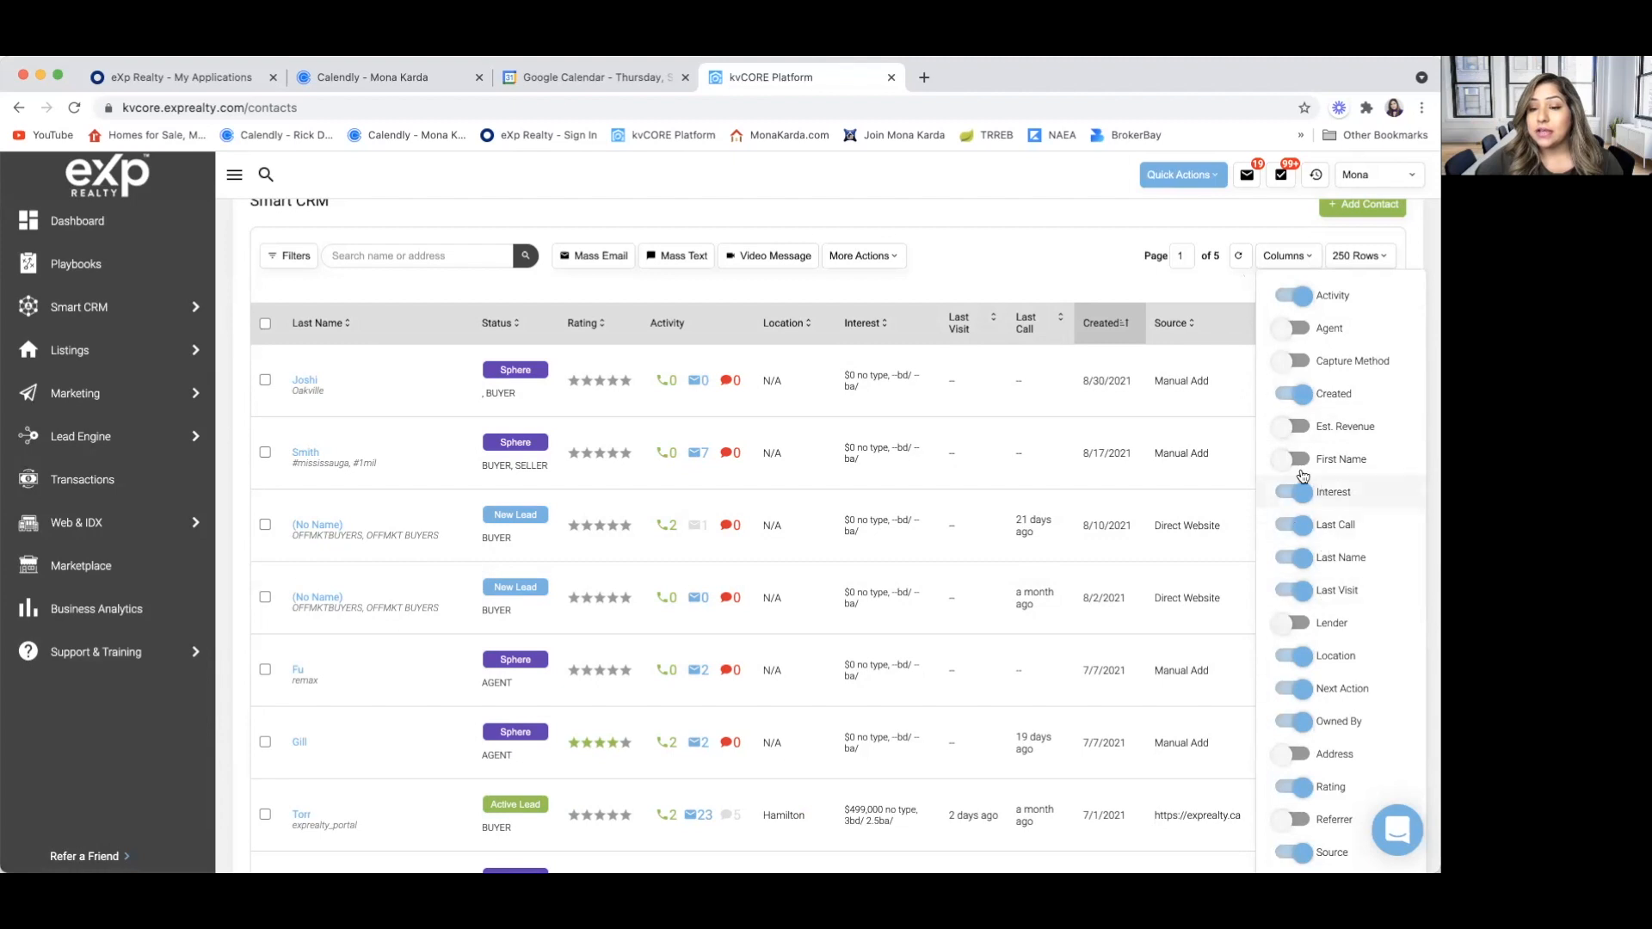
left_click(1095, 268)
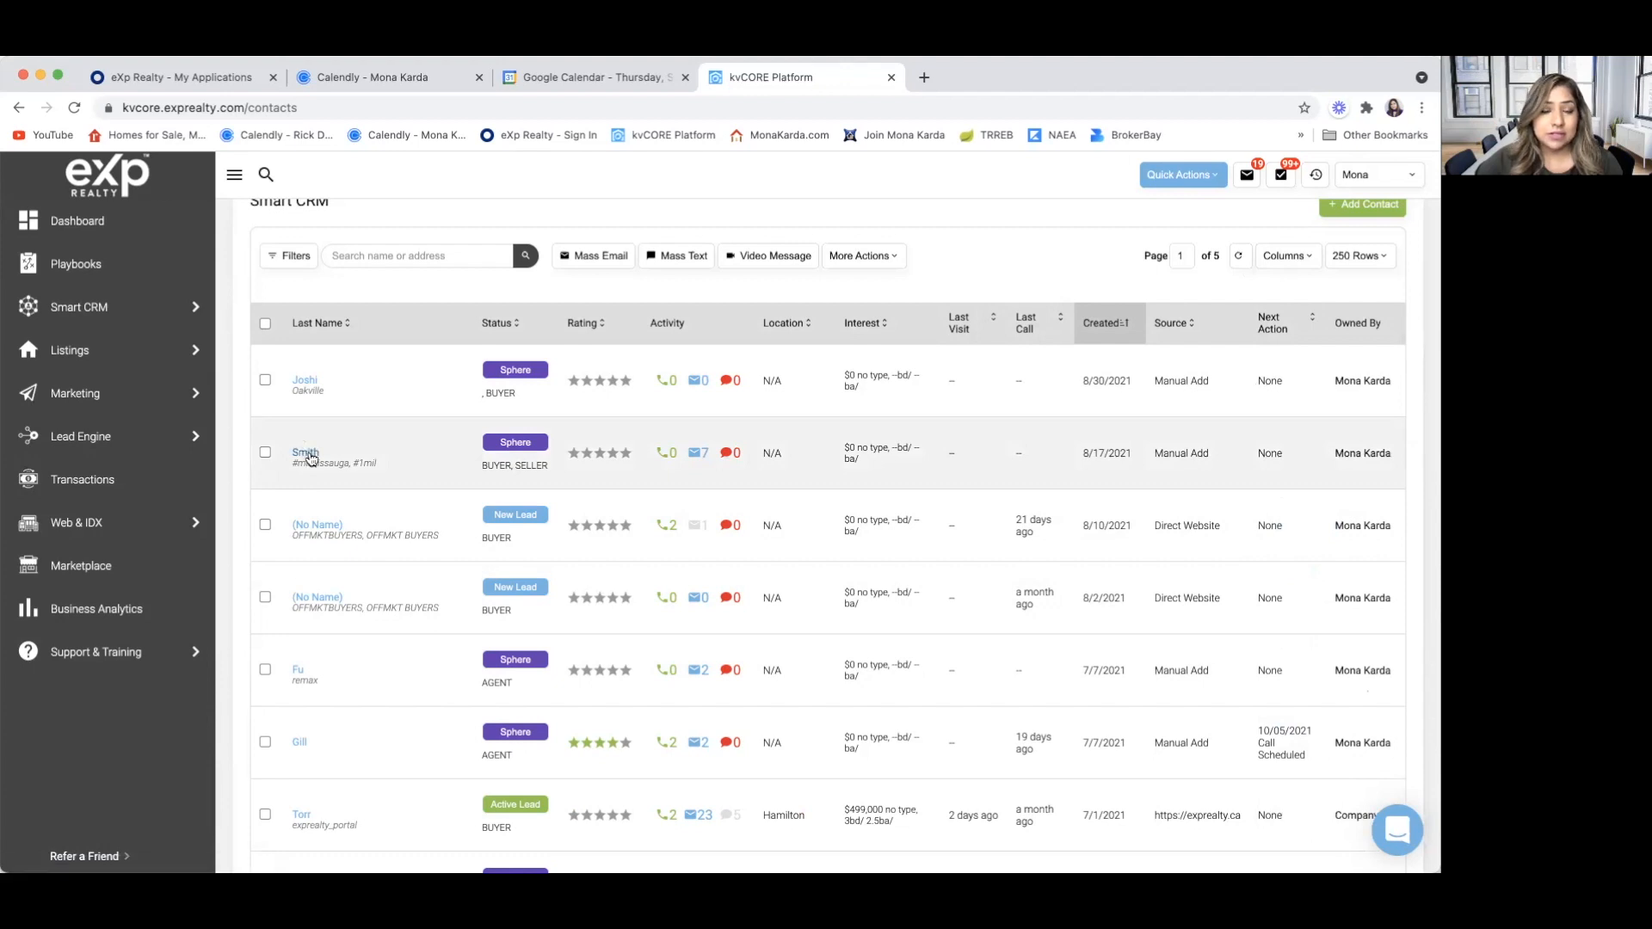
Open the contact tagged #mississauga and #1mil, and open its phone number and e-mail for editing
left_click(307, 453)
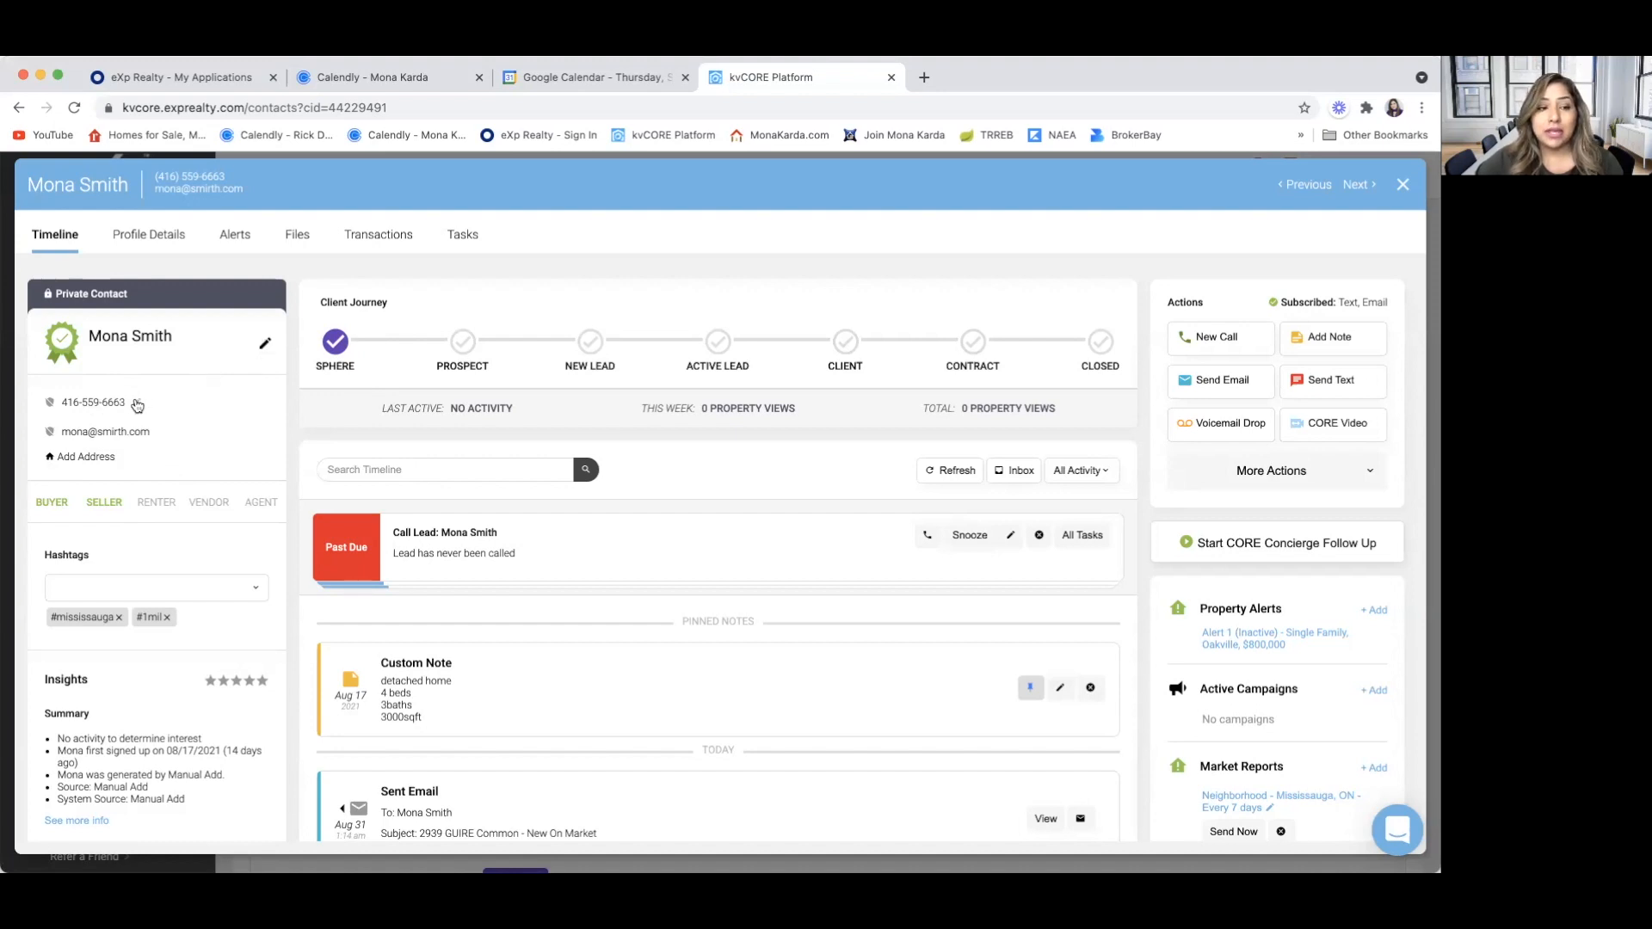
left_click(136, 404)
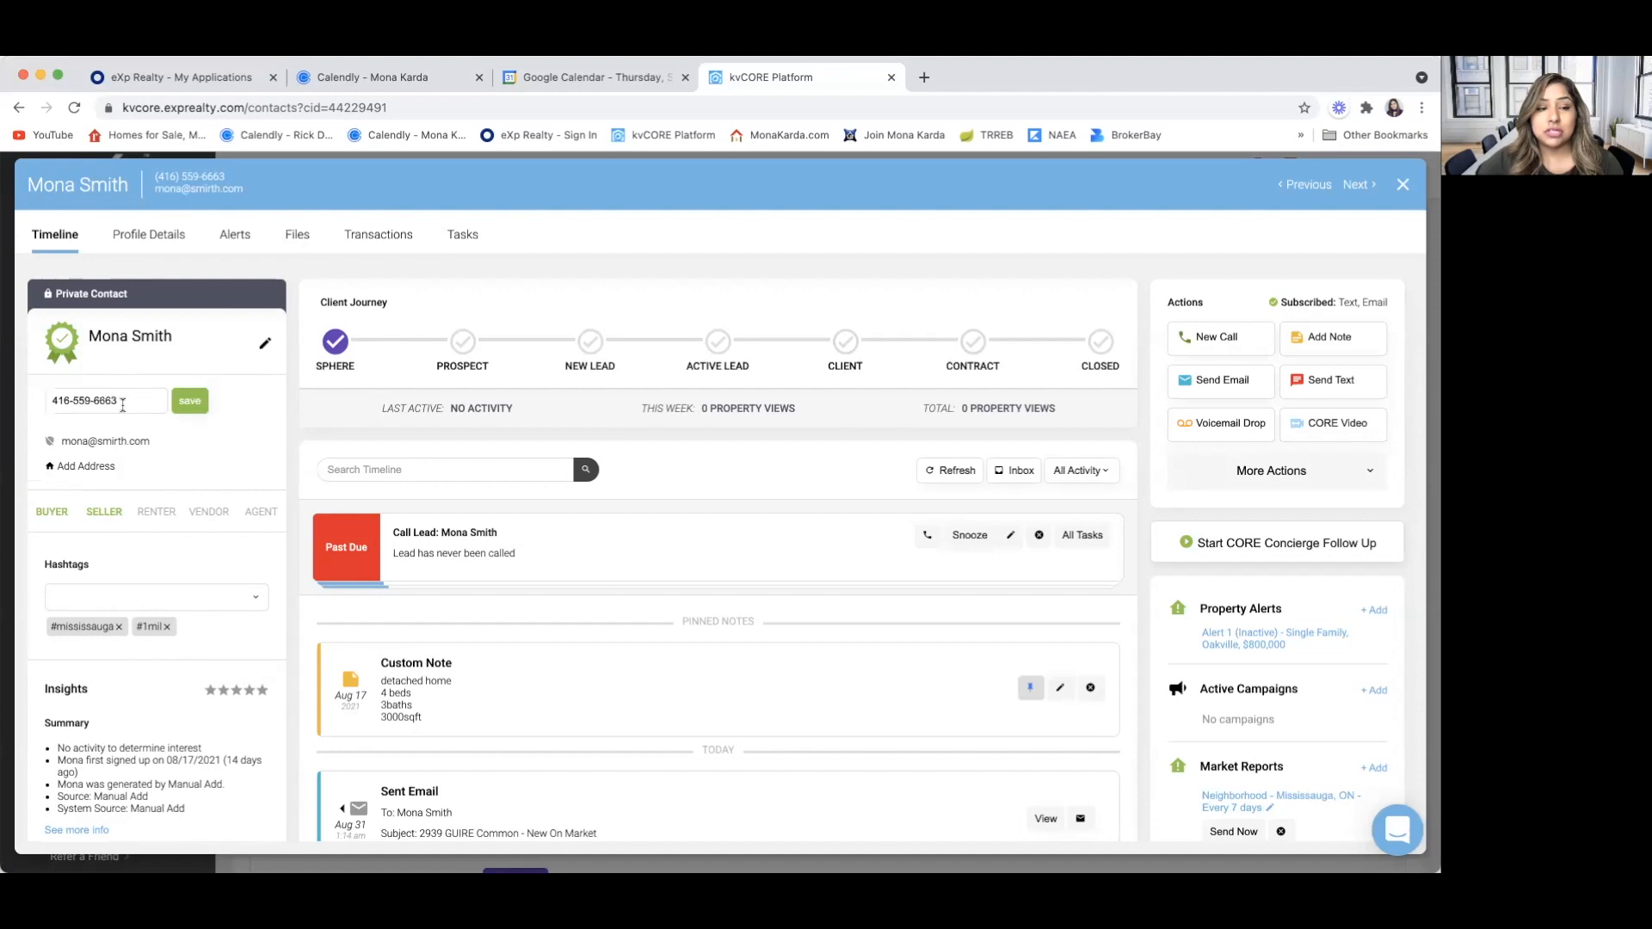
left_click(193, 444)
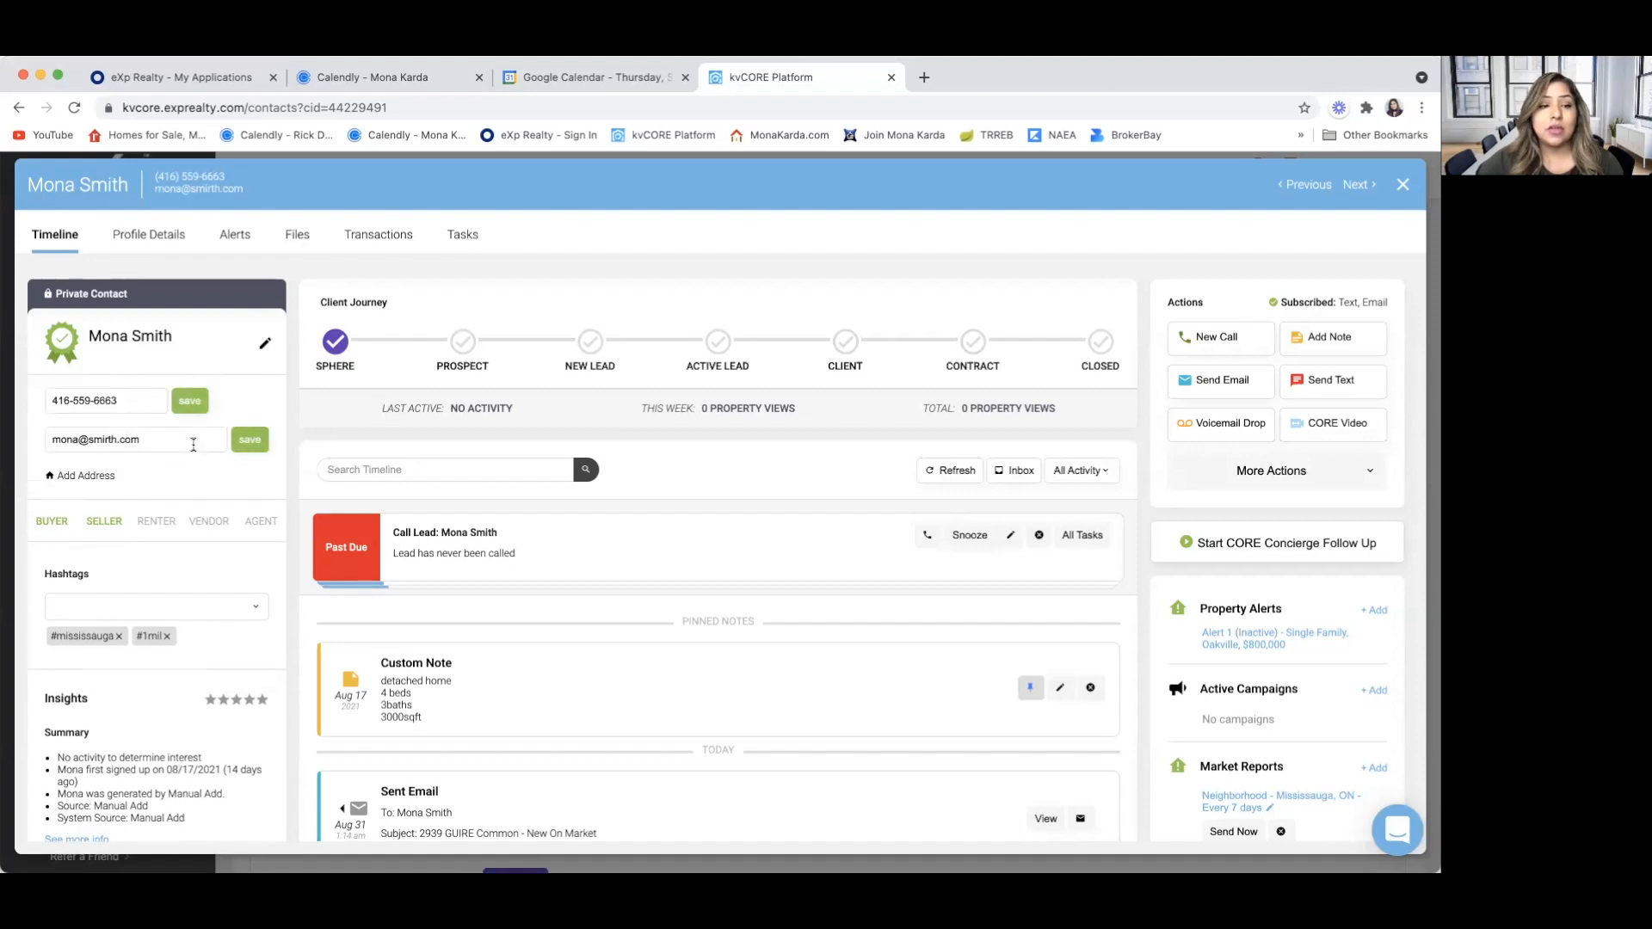
Review the contact's buyer and seller types, hashtags, insights and contact validation details
left_click(53, 521)
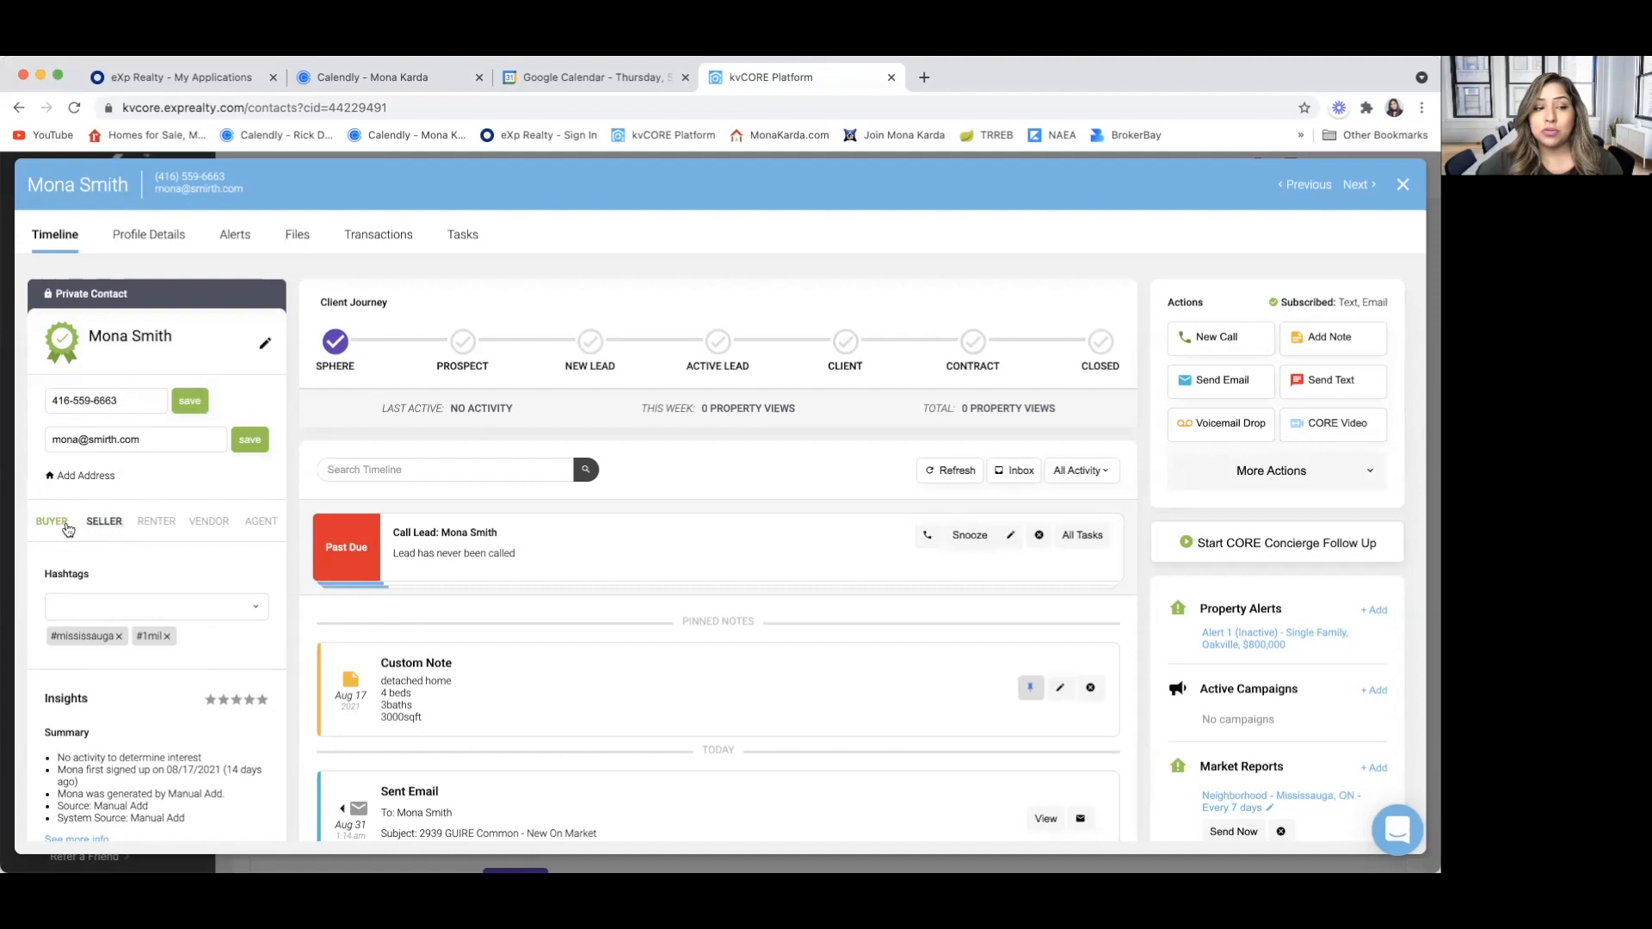
left_click(107, 522)
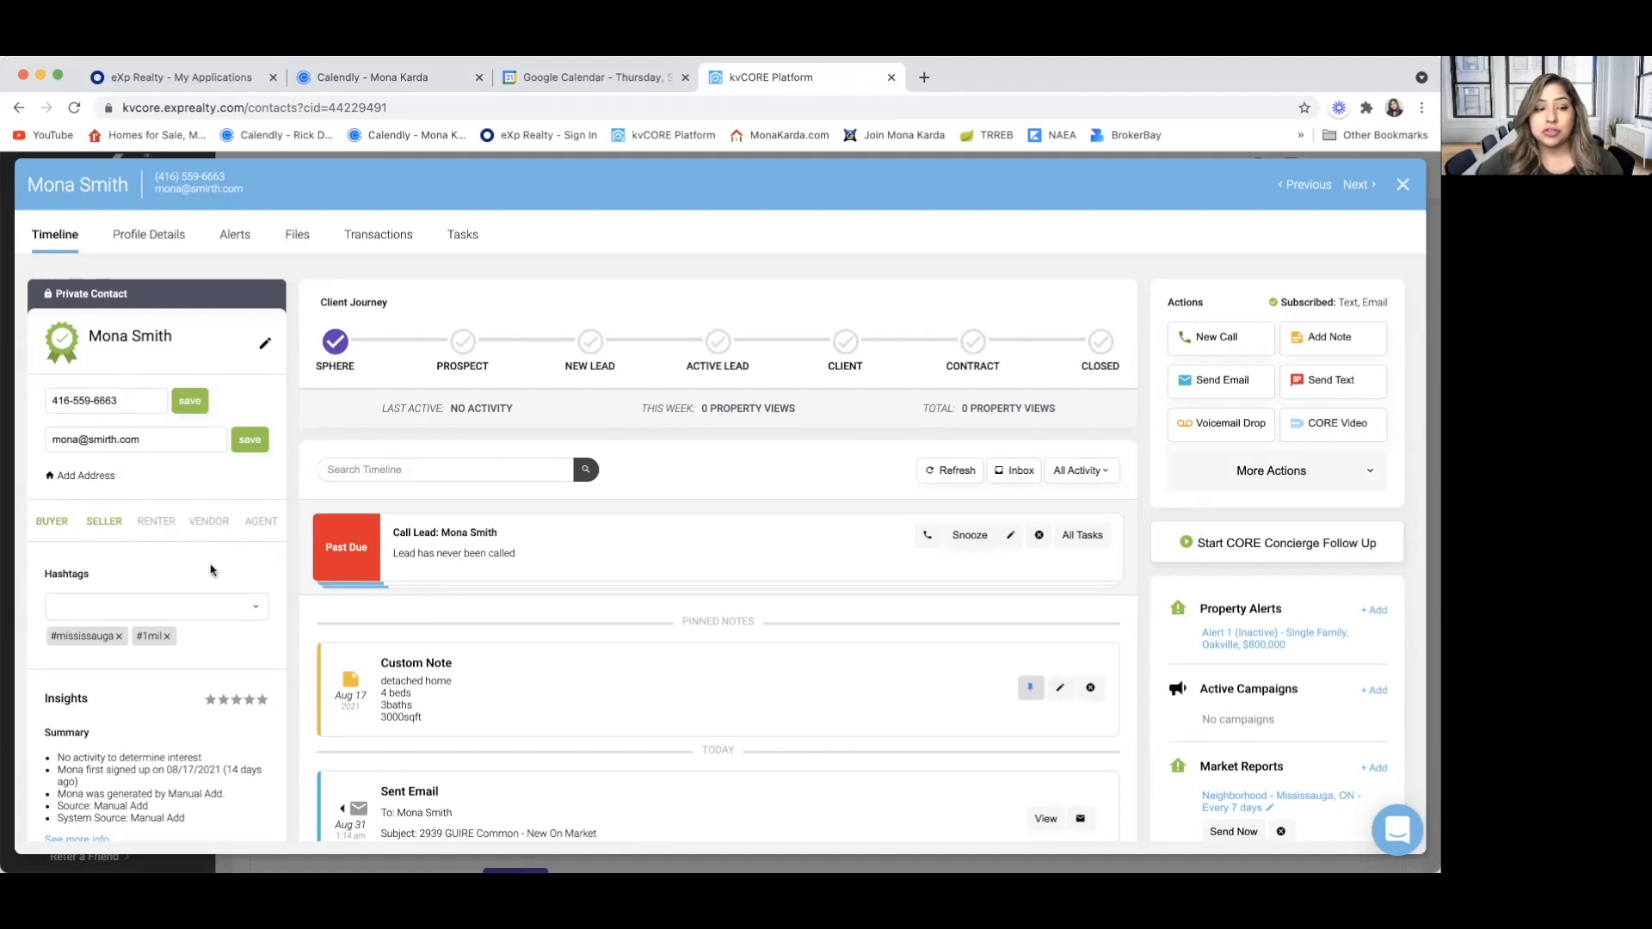
scroll(216, 559, "down", 3)
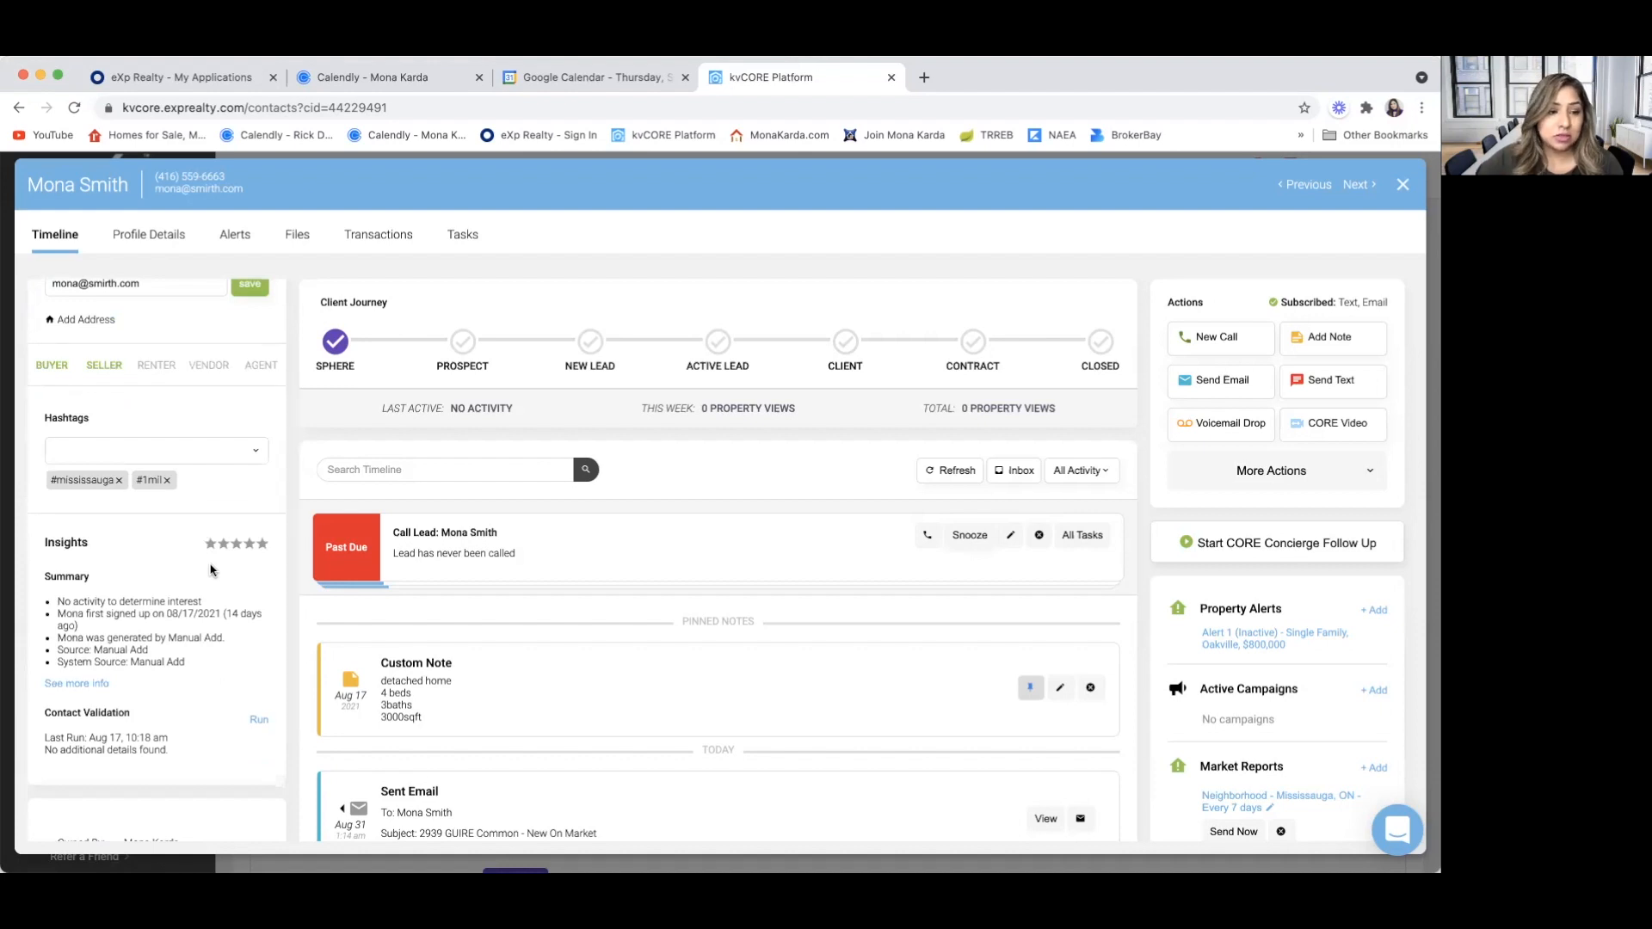
scroll(211, 569, "down", 1)
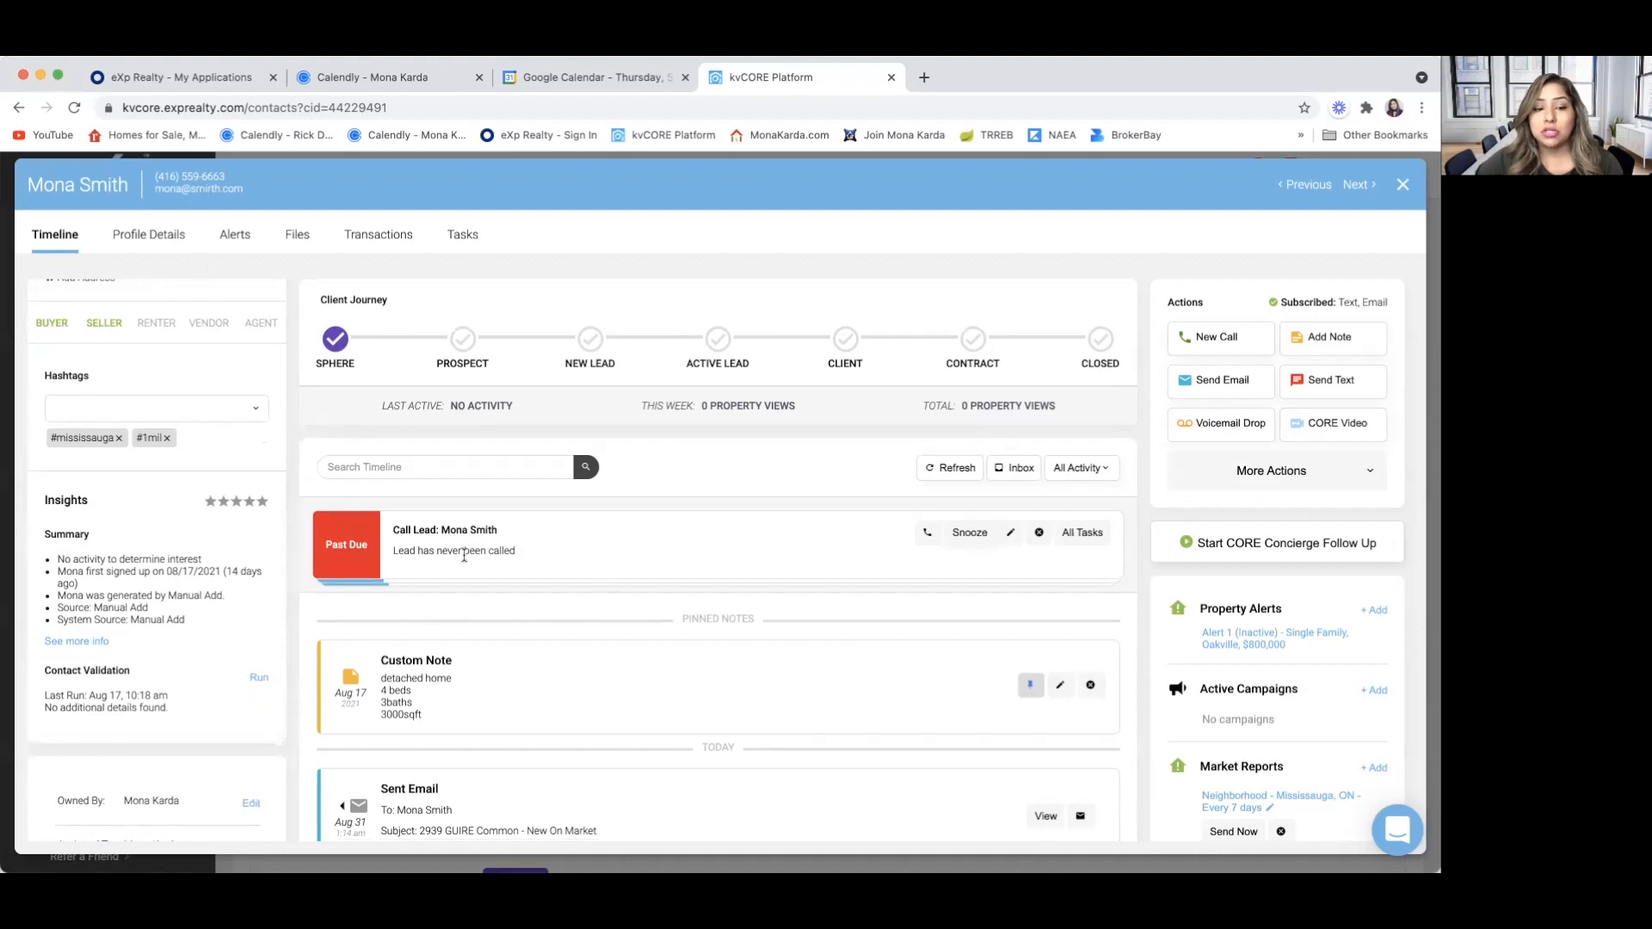
Examine the contact's timeline down to its oldest entries, as well as the actions and alerts beside it
scroll(464, 555, "down", 15)
scroll(463, 555, "down", 10)
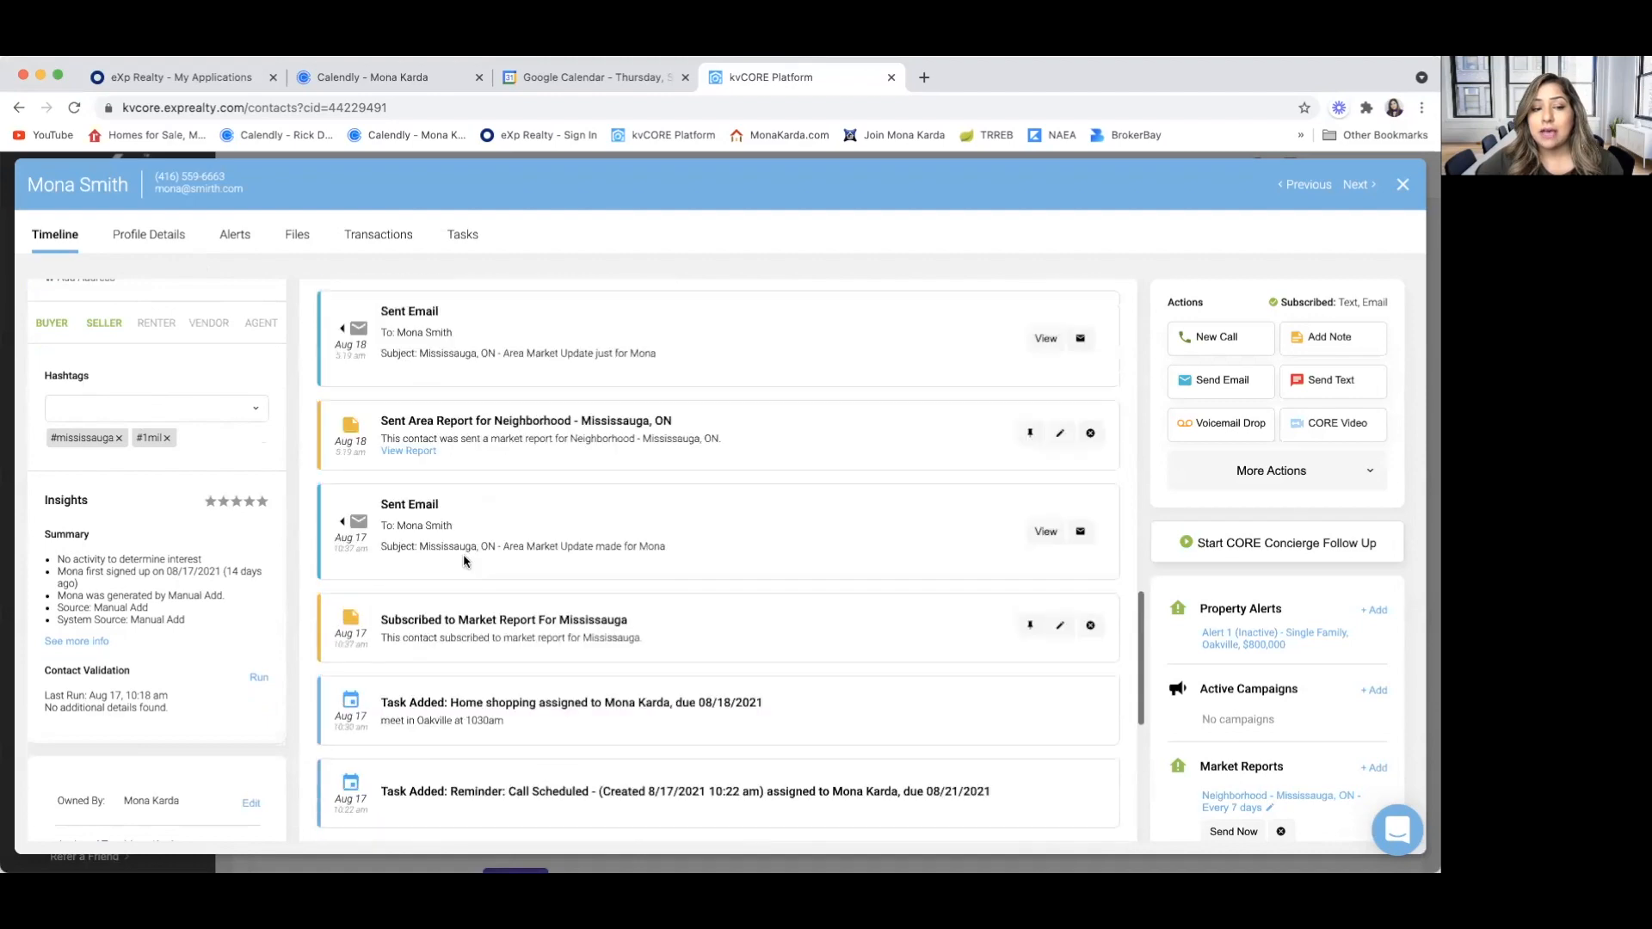
scroll(464, 559, "up", 20)
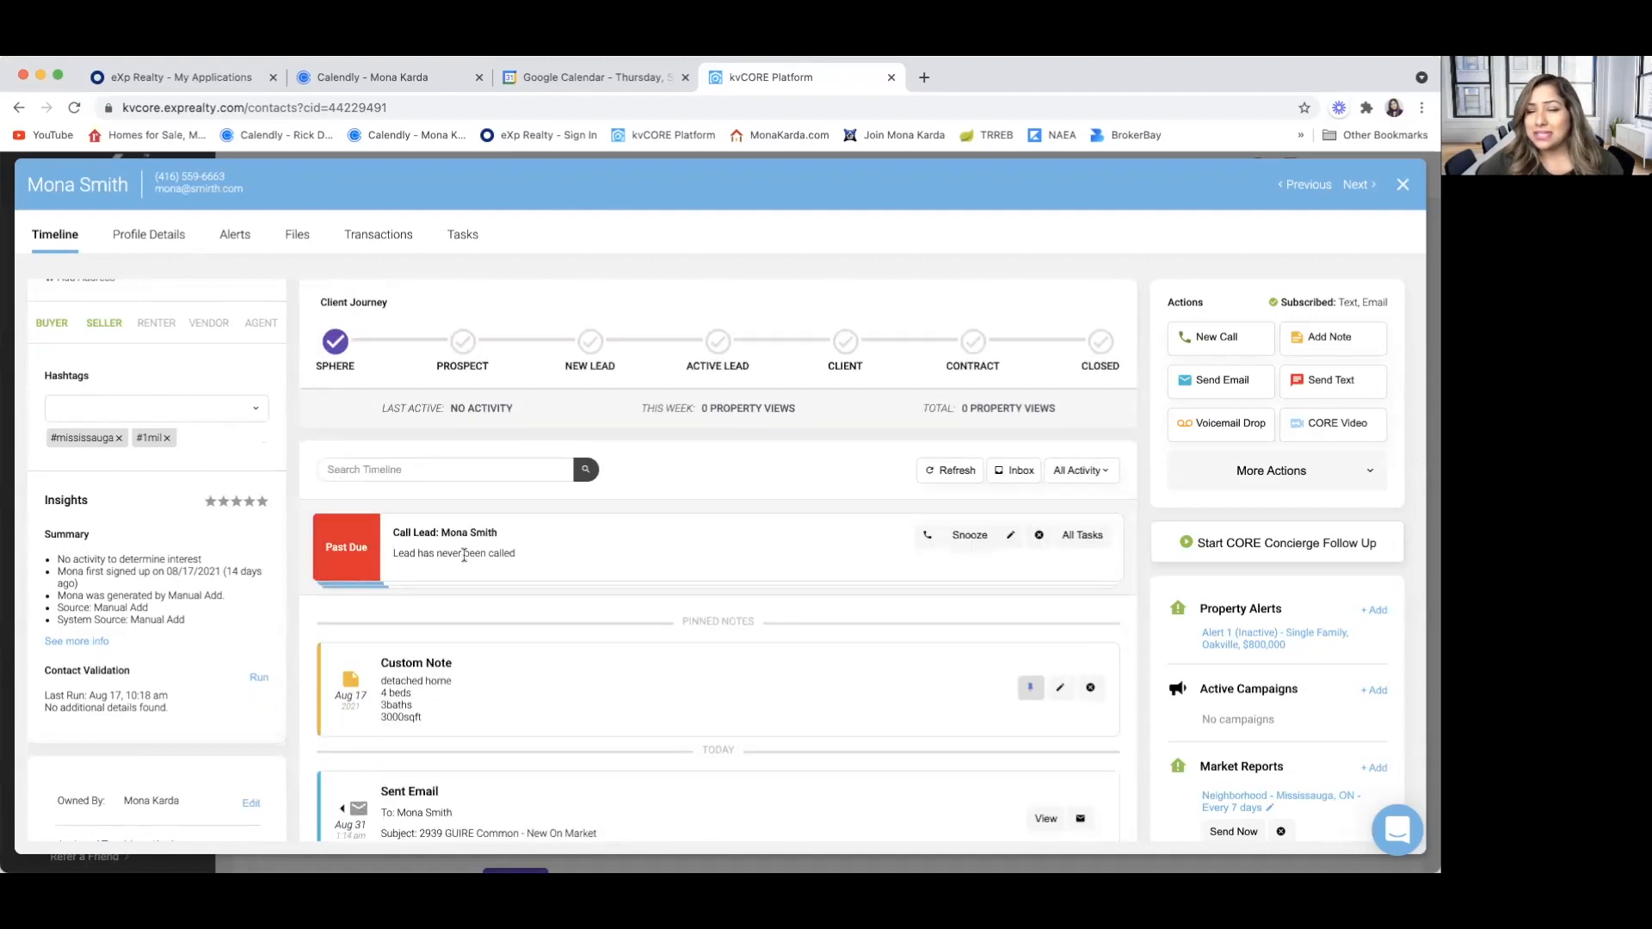
scroll(464, 555, "down", 20)
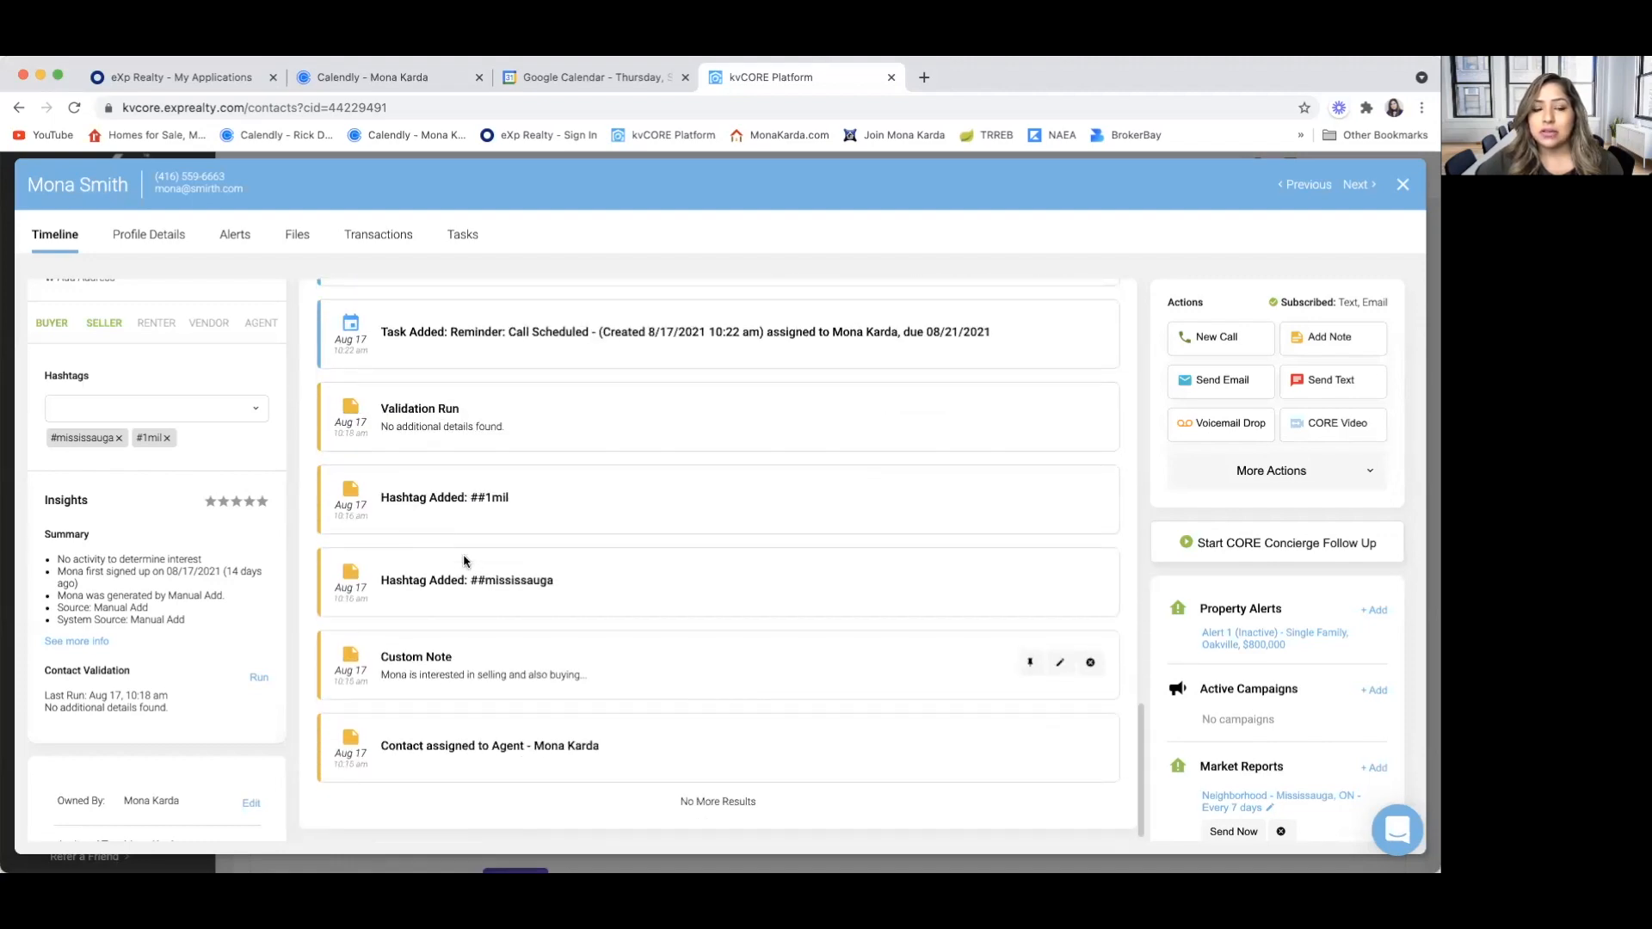
scroll(464, 562, "up", 20)
scroll(464, 561, "up", 1)
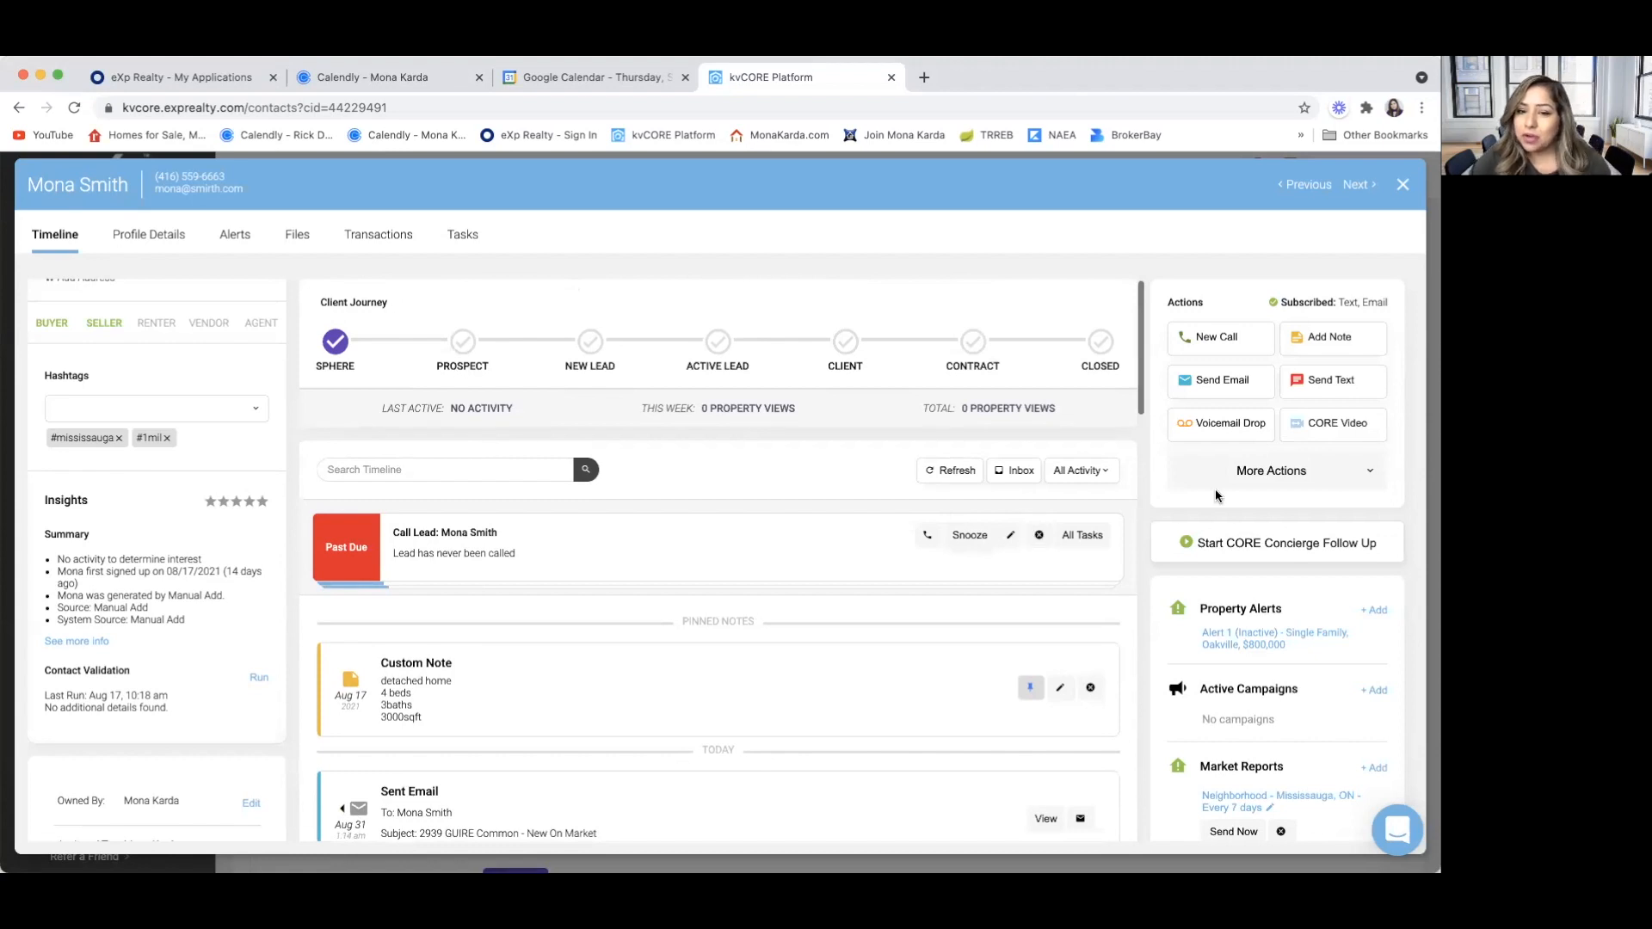
scroll(1215, 552, "down", 1)
scroll(1214, 549, "up", 1)
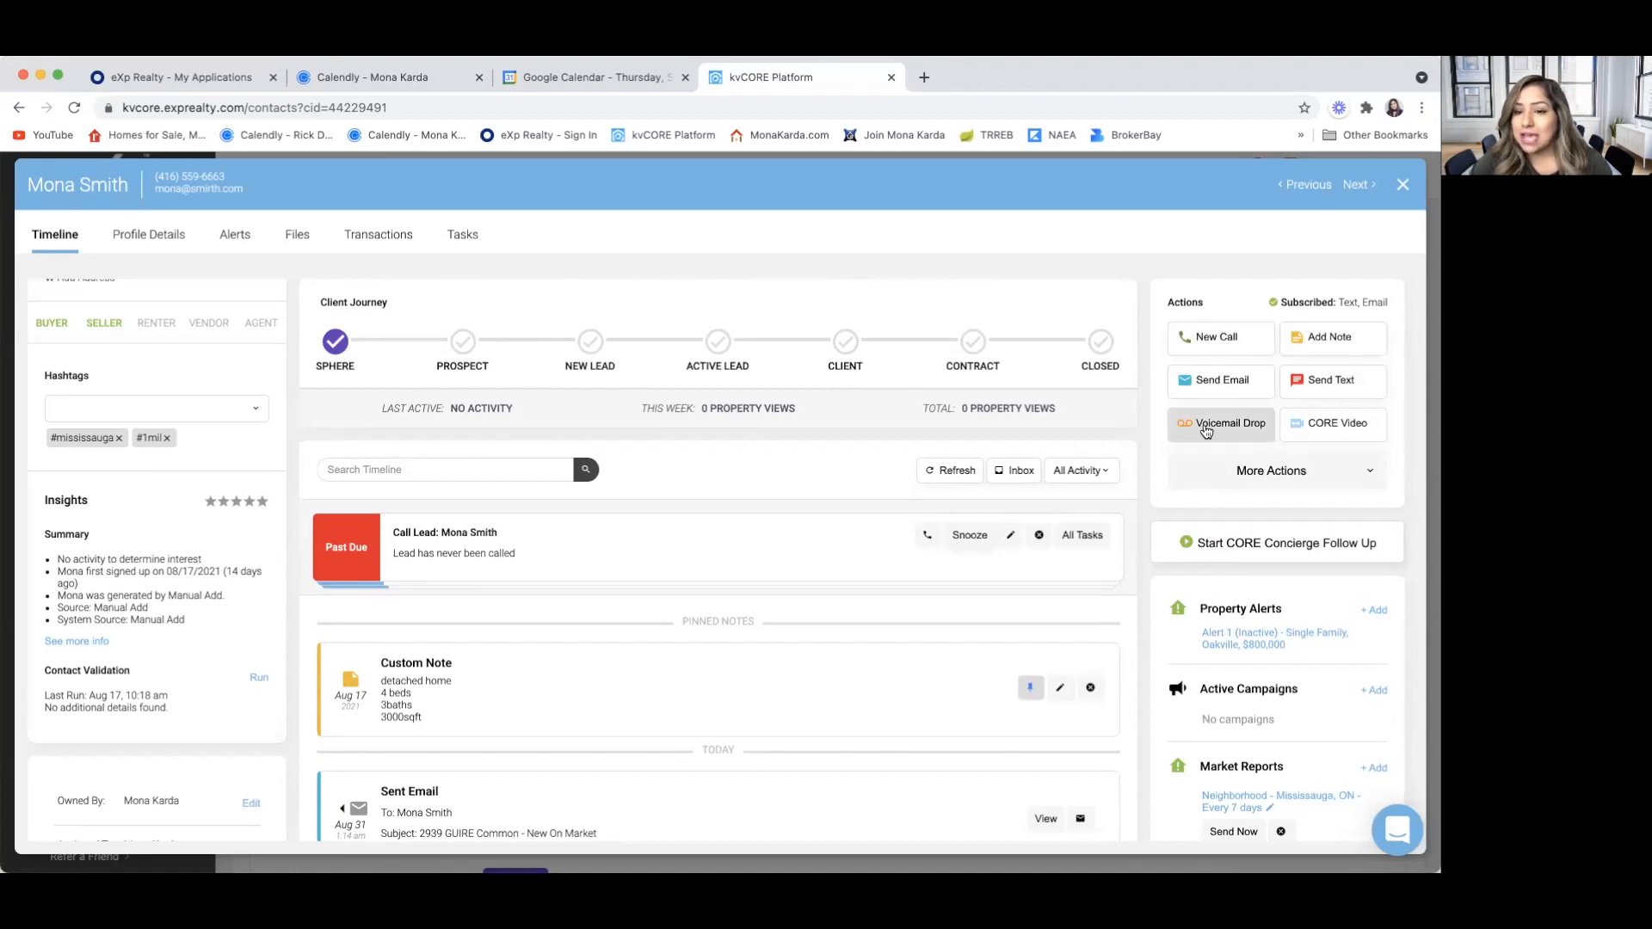
Start a Transfer Lead for the contact, search for the receiving agent by first name, and cancel the transfer
left_click(1283, 475)
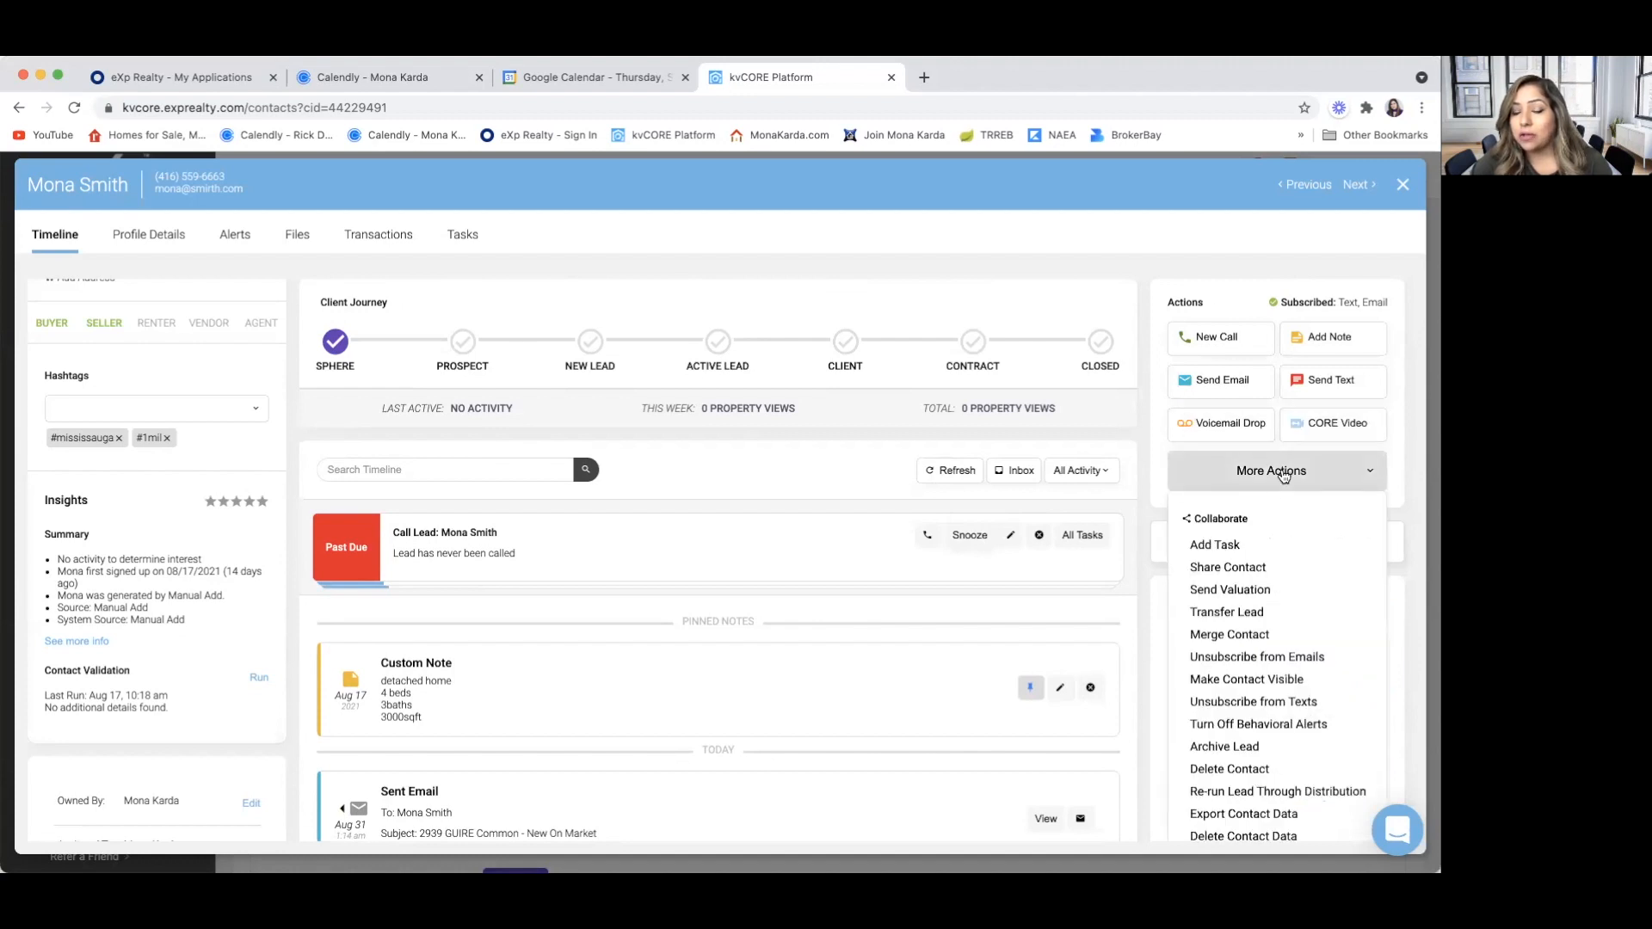
scroll(1275, 518, "down", 2)
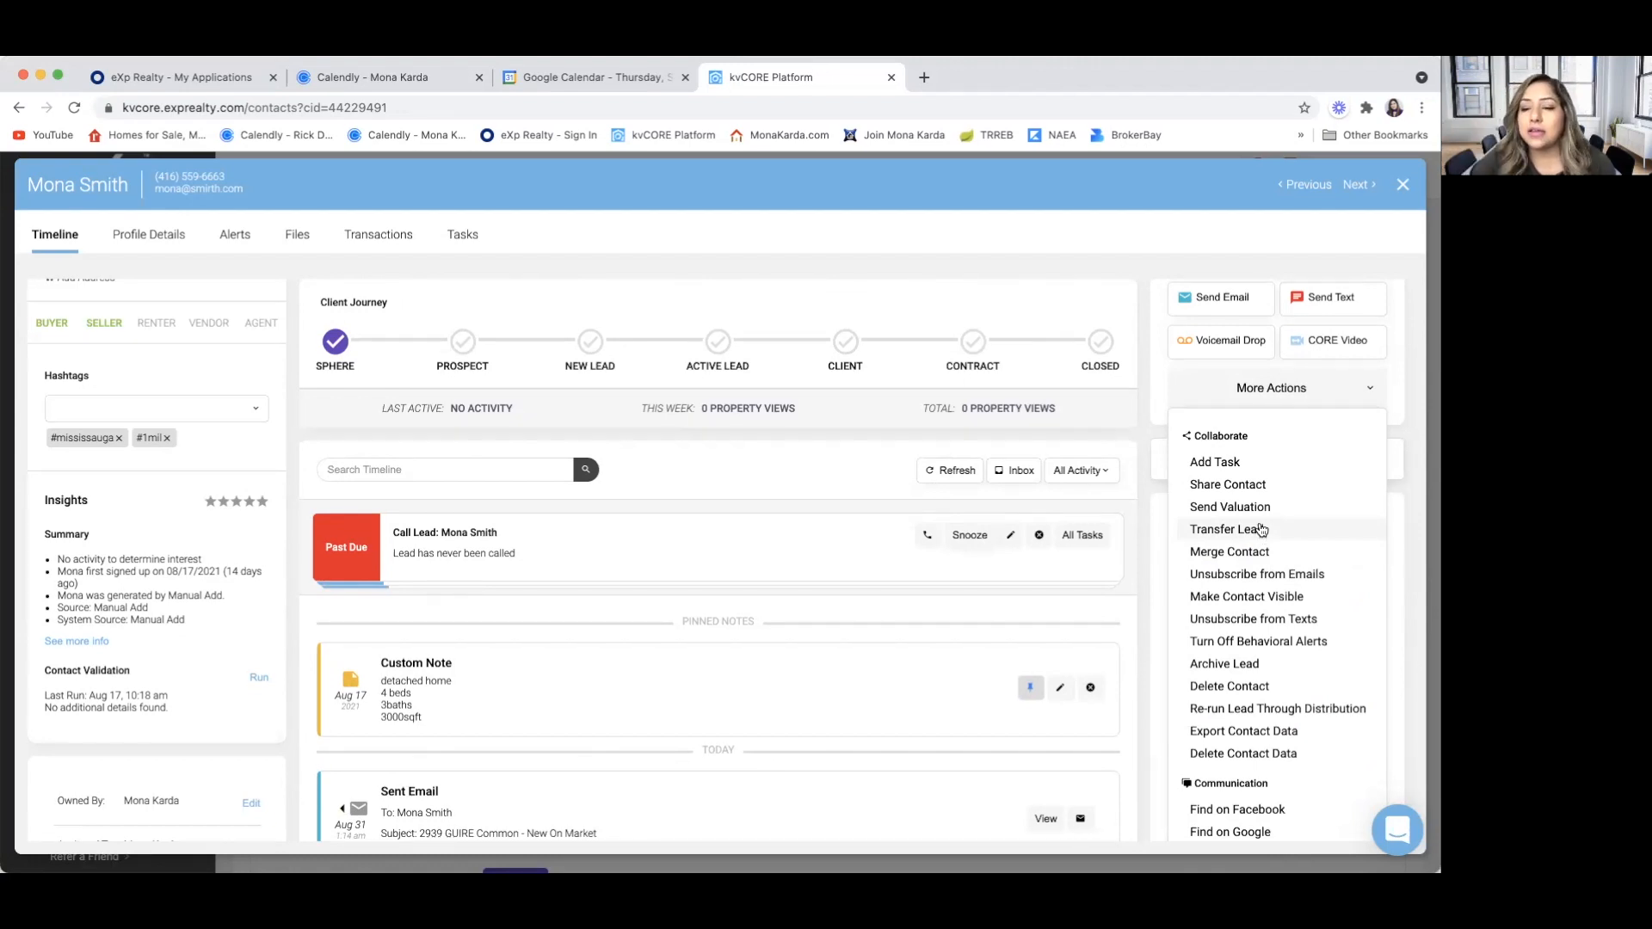
left_click(1262, 531)
left_click(491, 336)
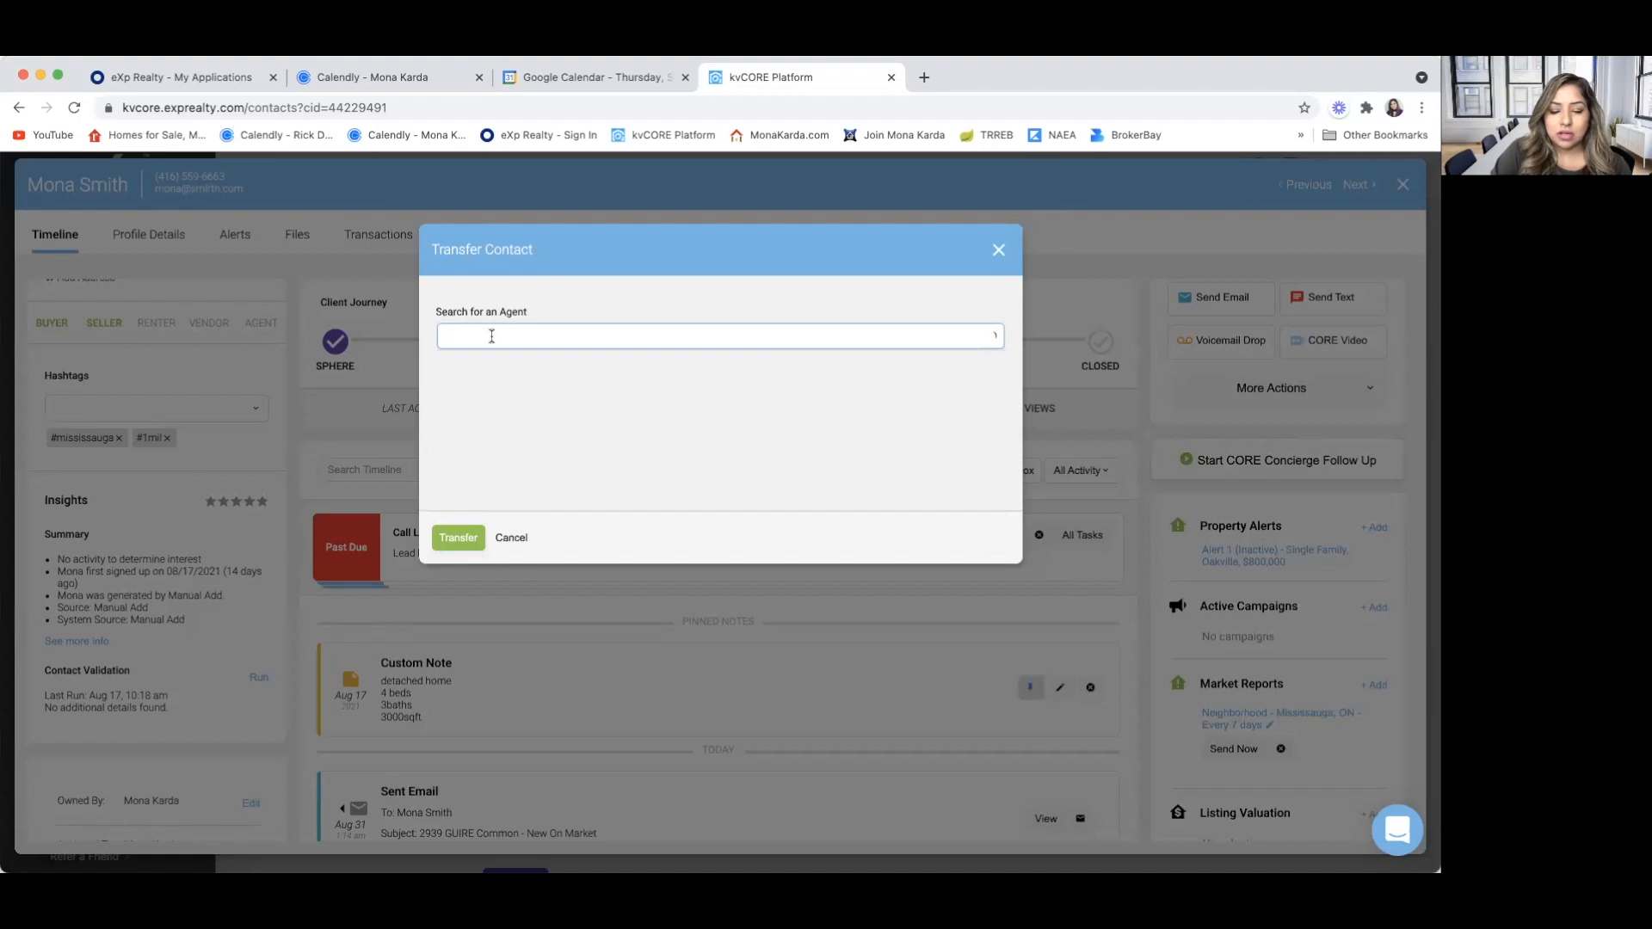
type("g")
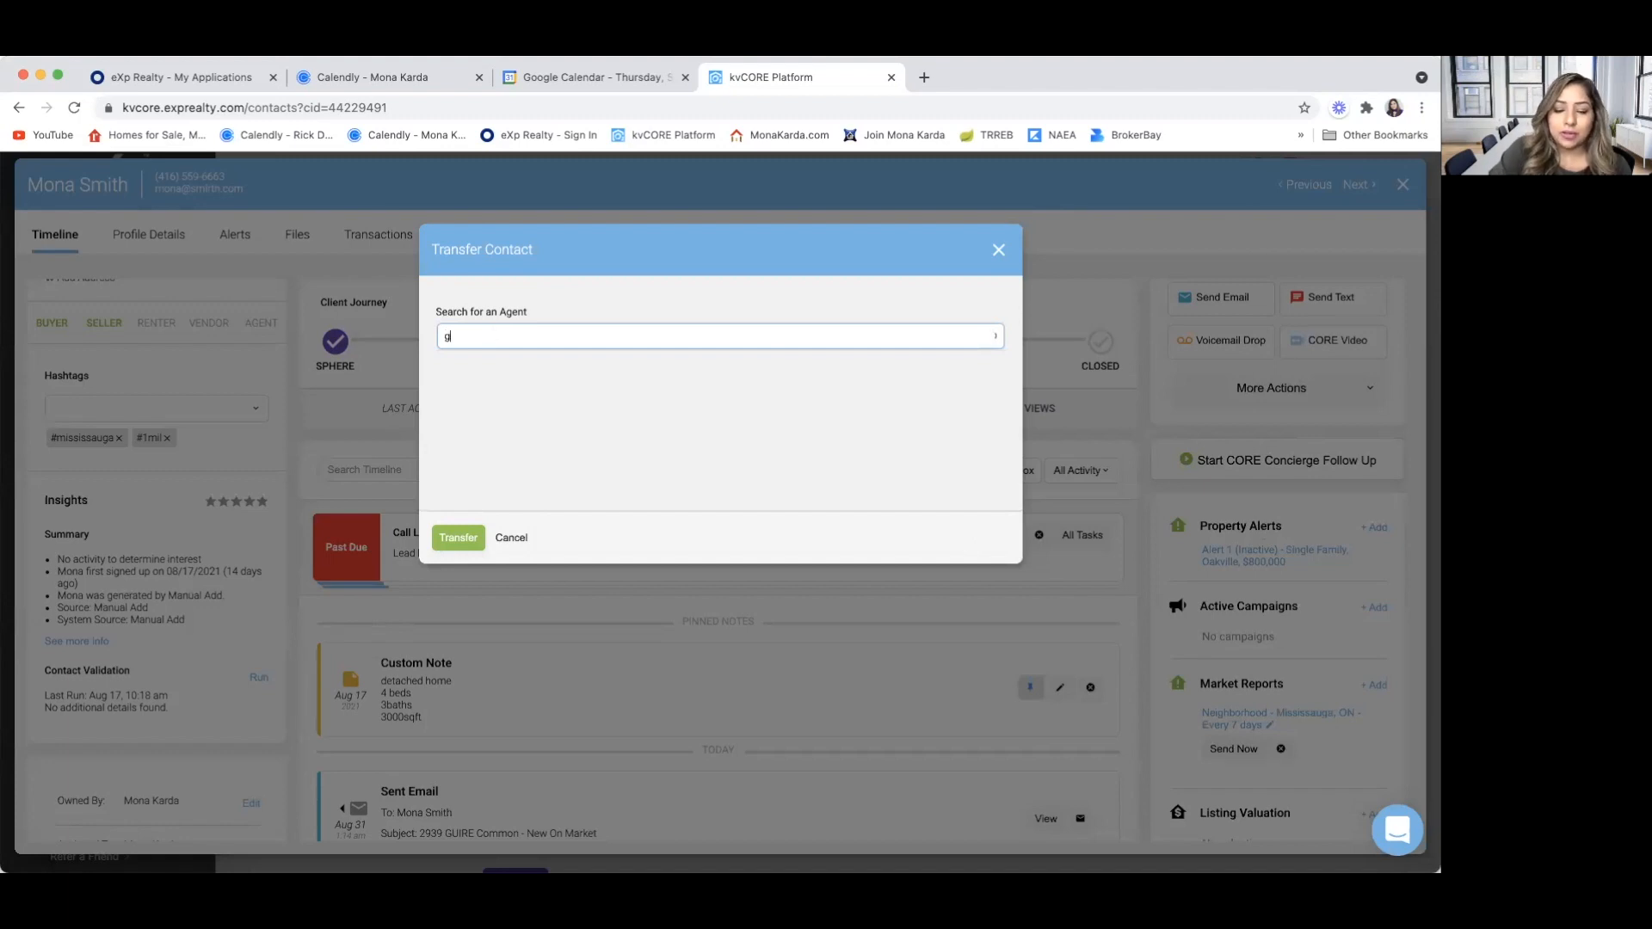
type("urpree")
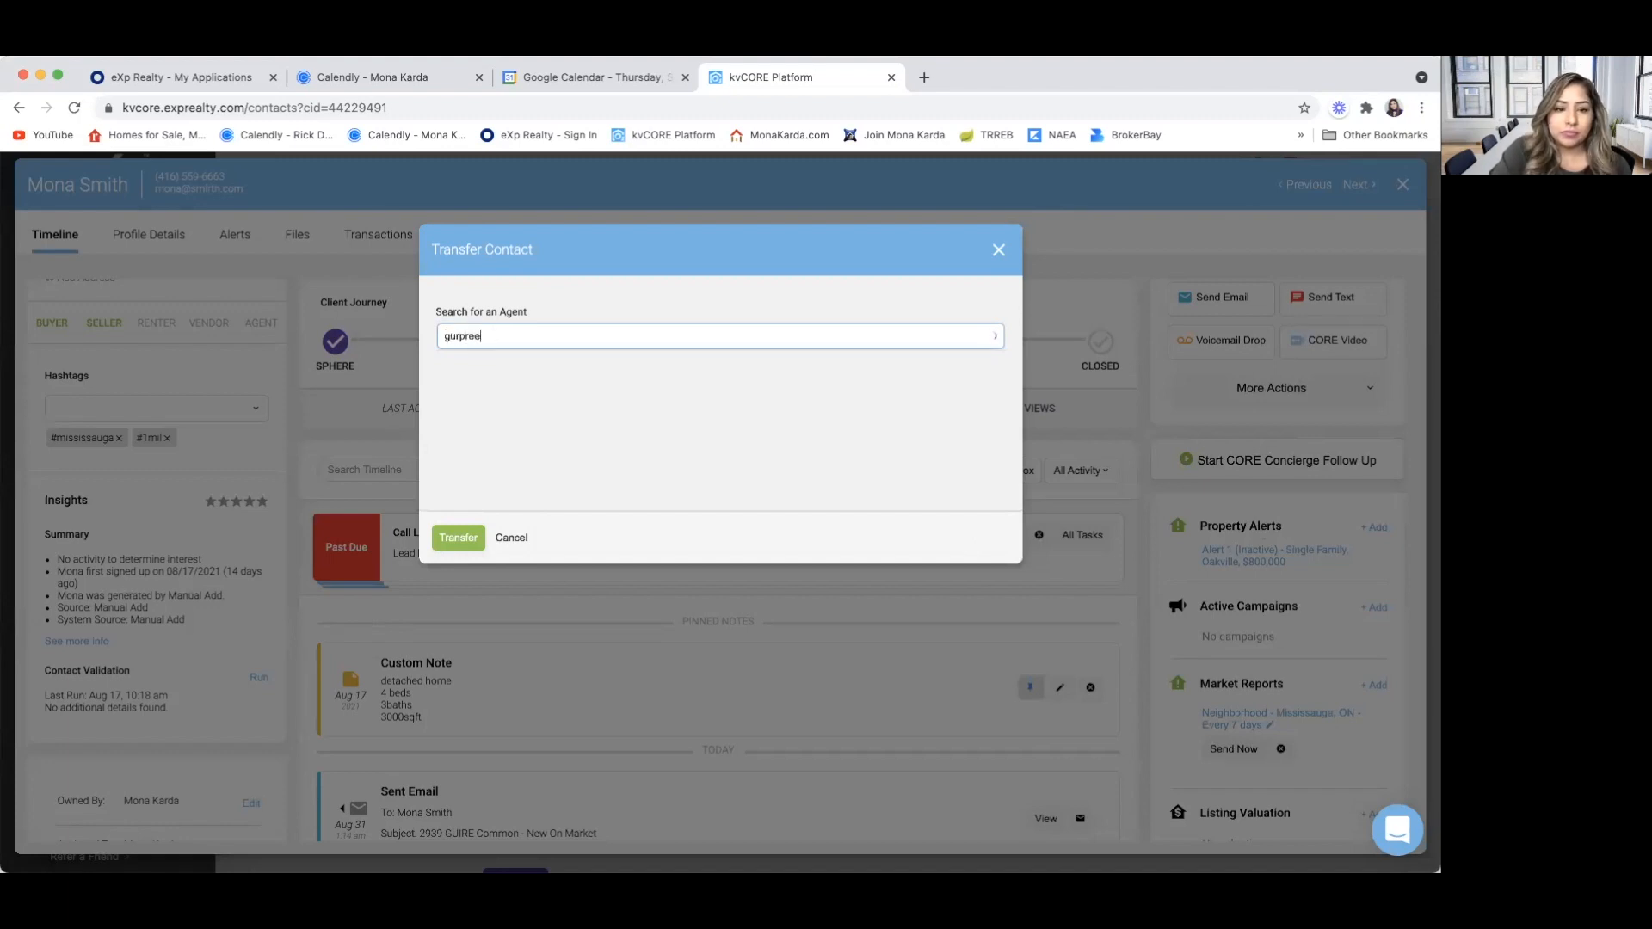
type("r")
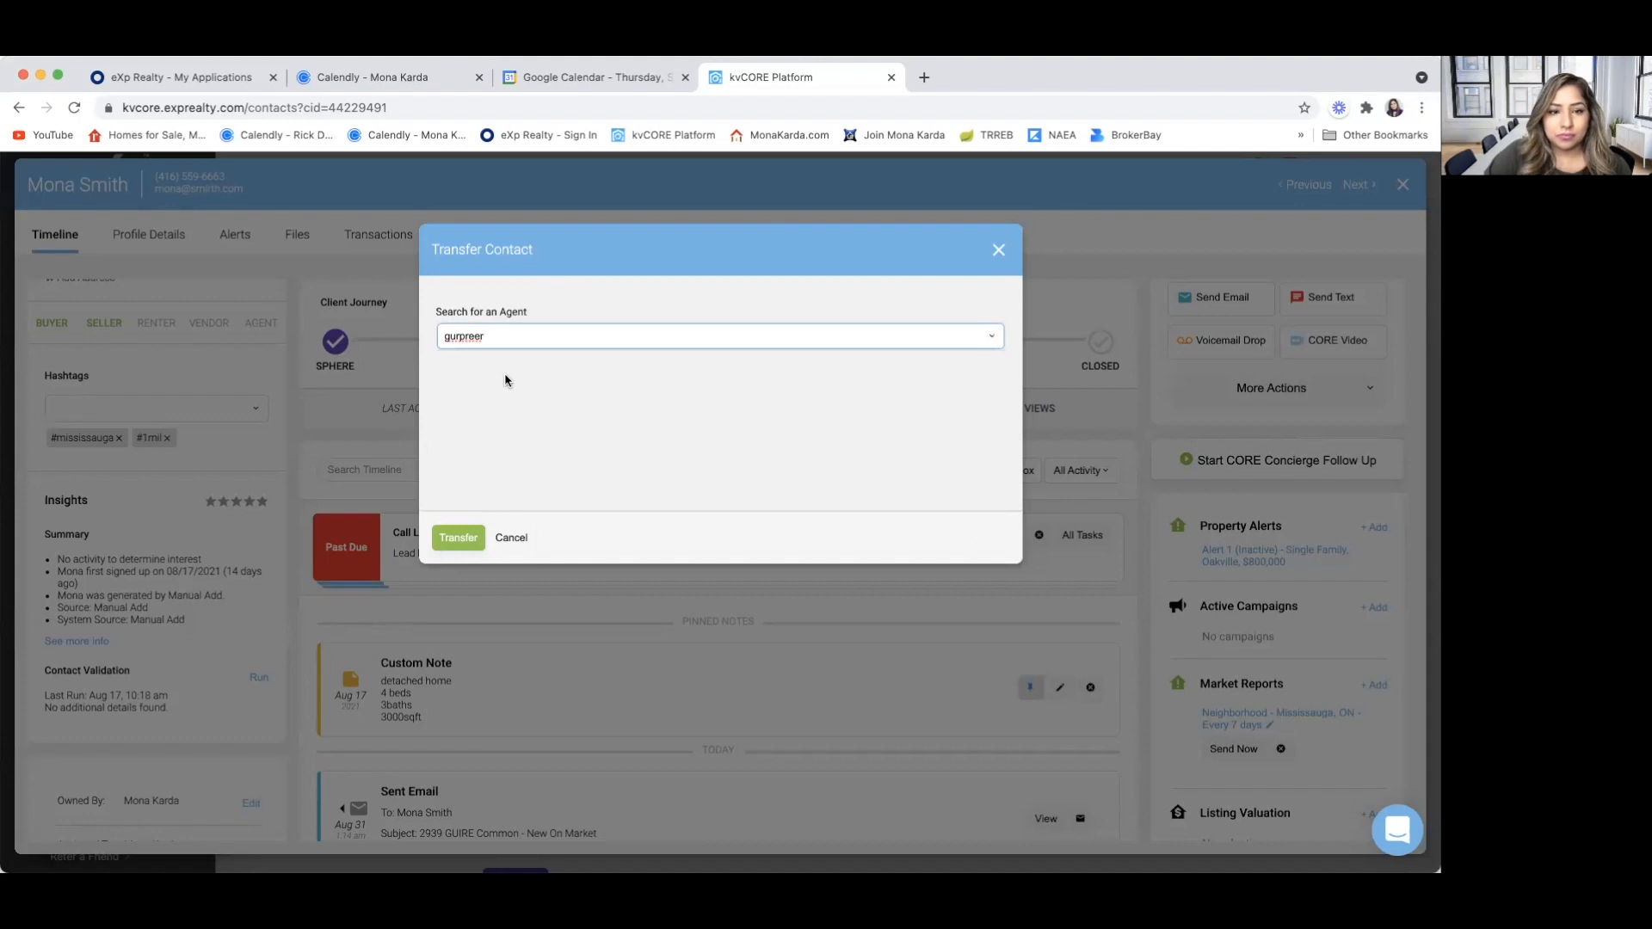
key("BackSpace")
type("t")
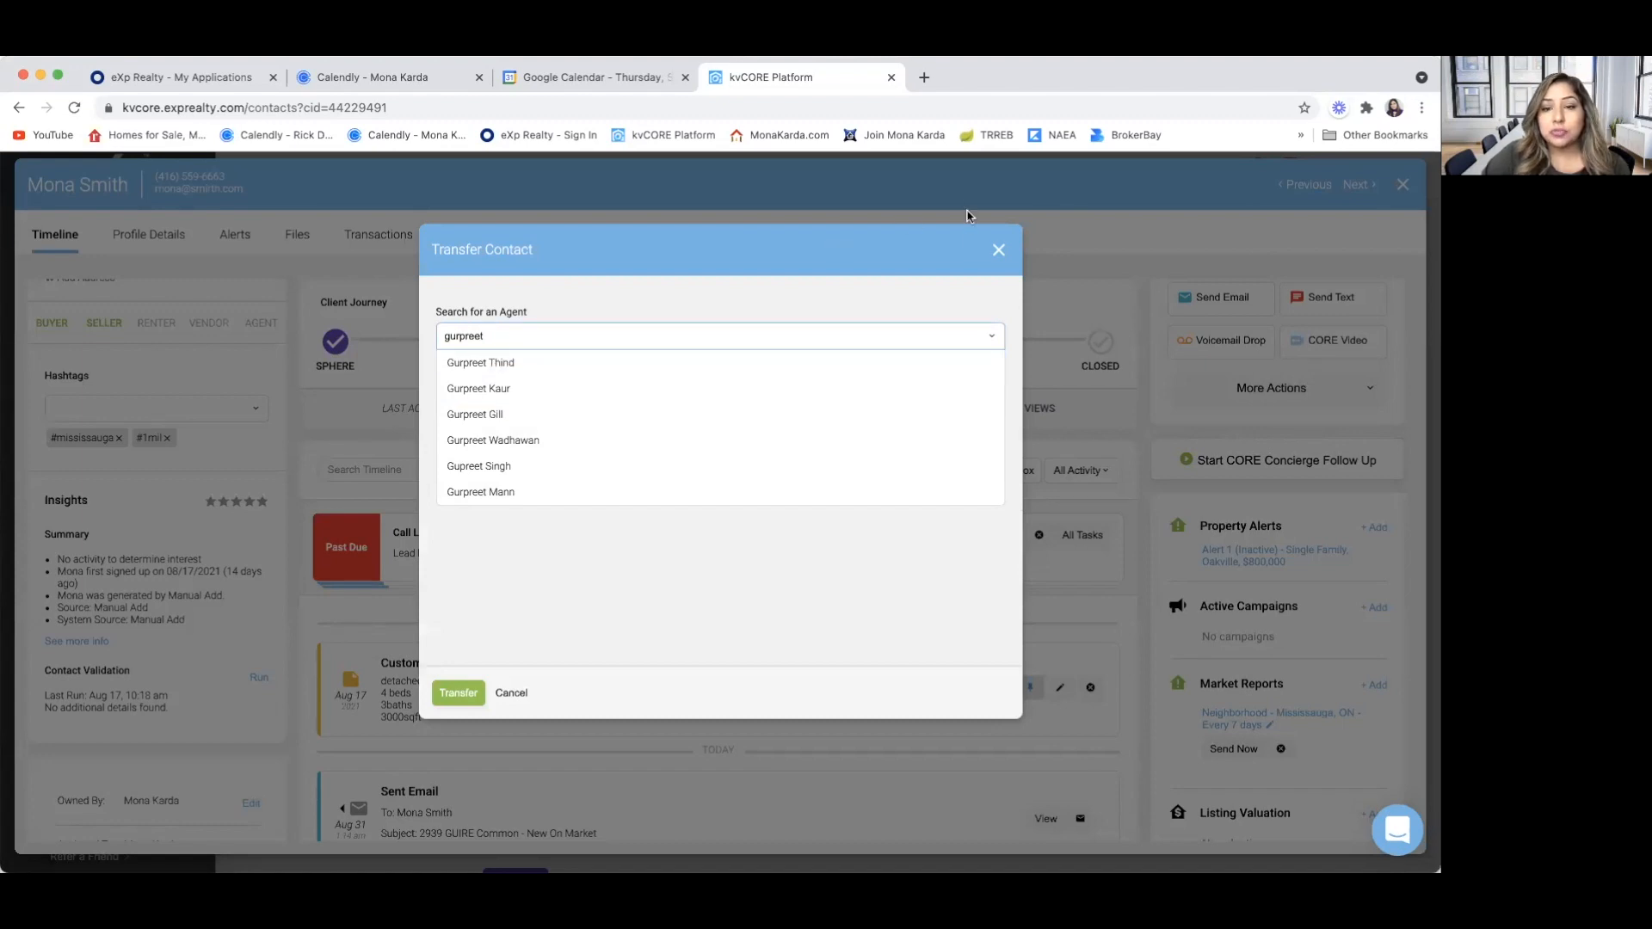
left_click(998, 249)
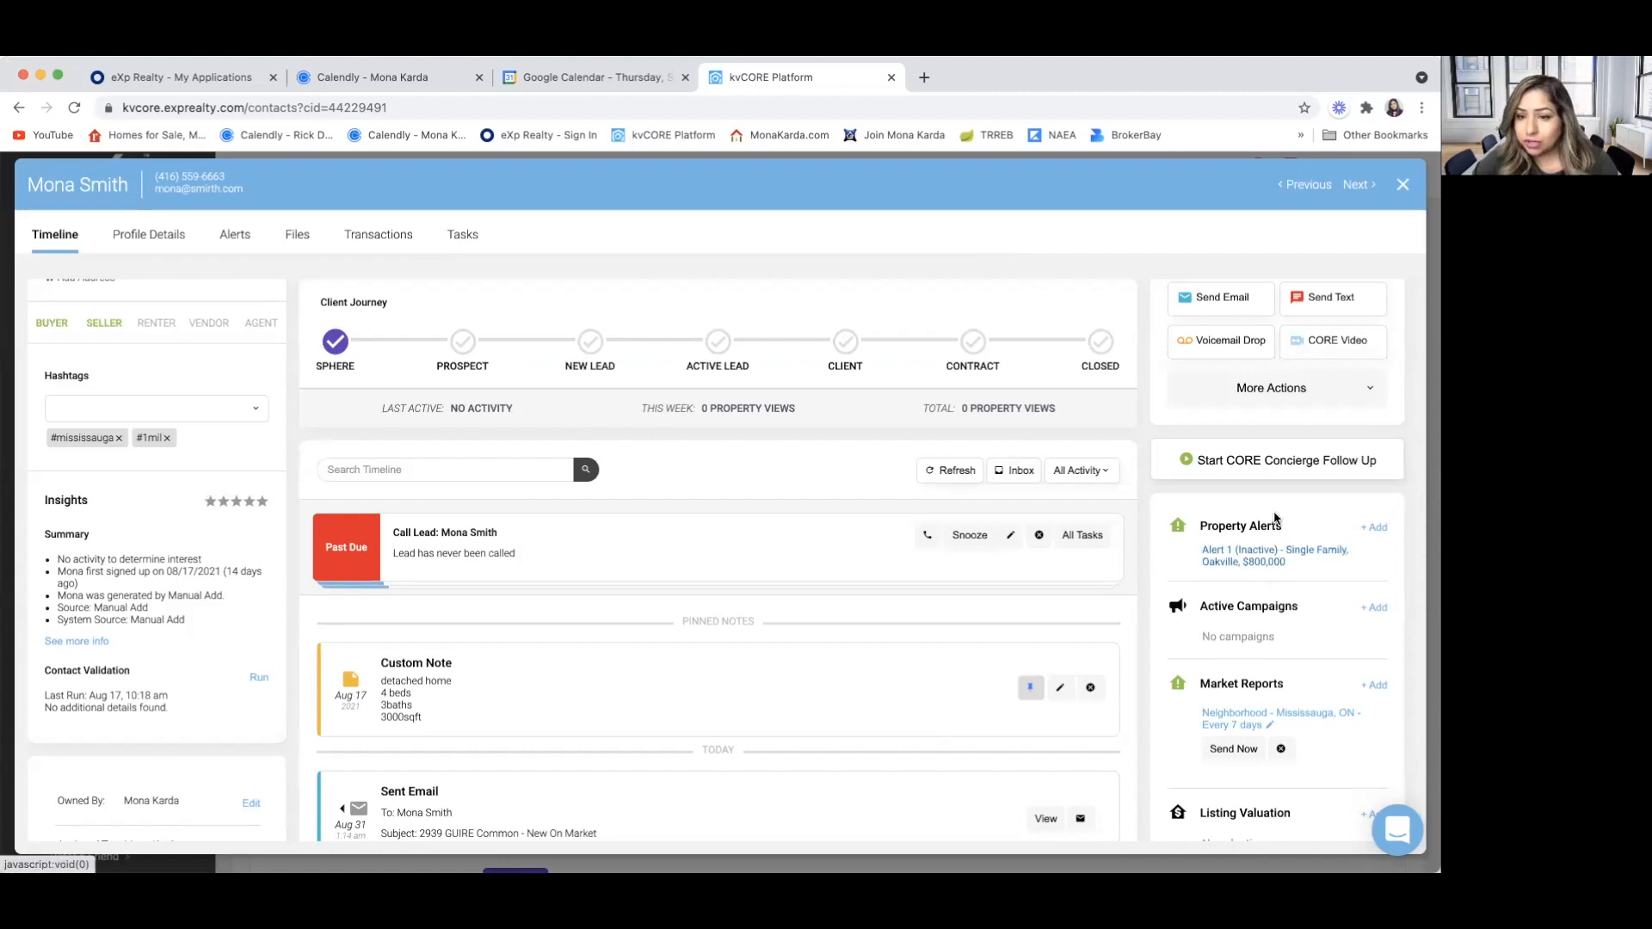
Review the additional collaboration and communication actions available for the contact, down to the people-search options
left_click(1268, 401)
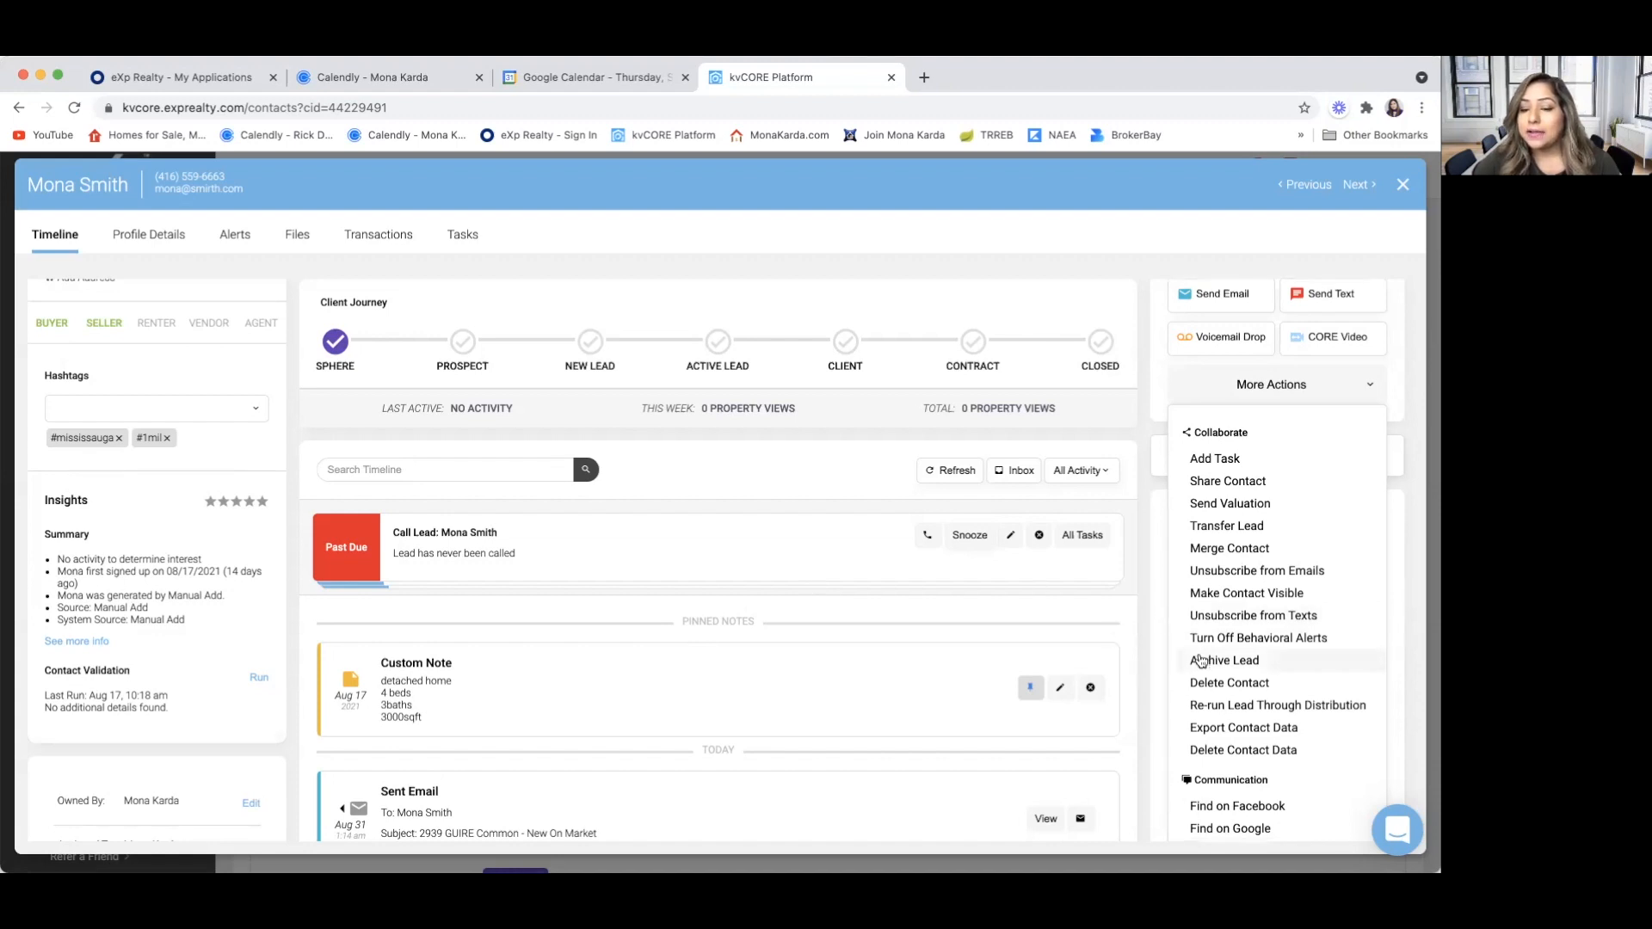
scroll(1201, 663, "down", 2)
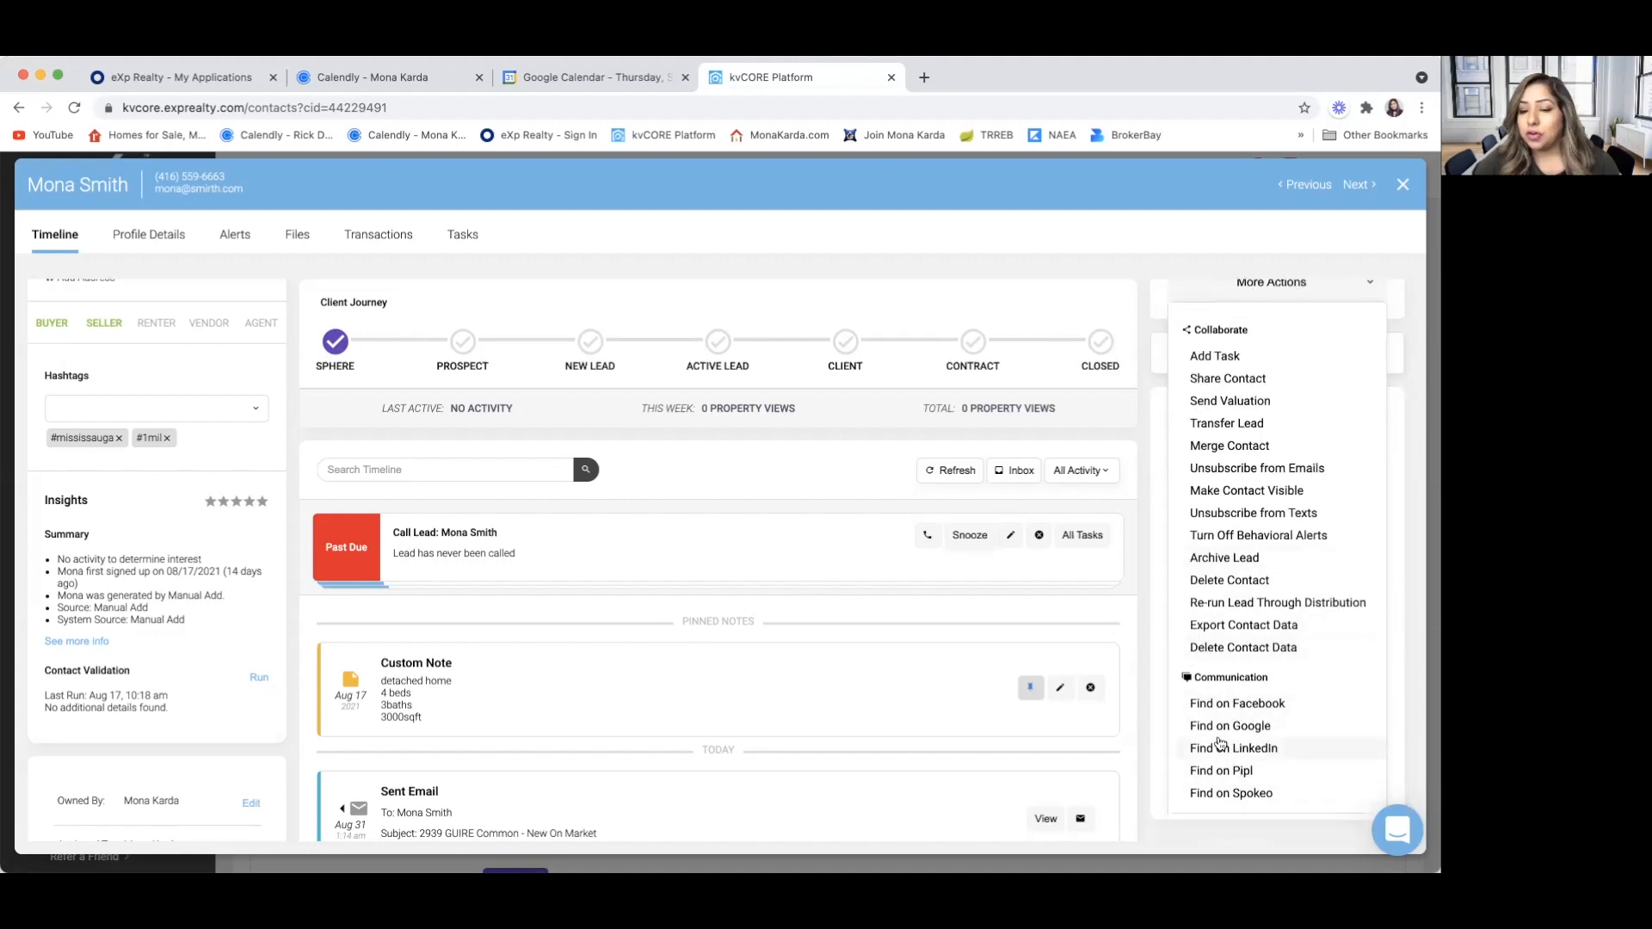
left_click(1129, 585)
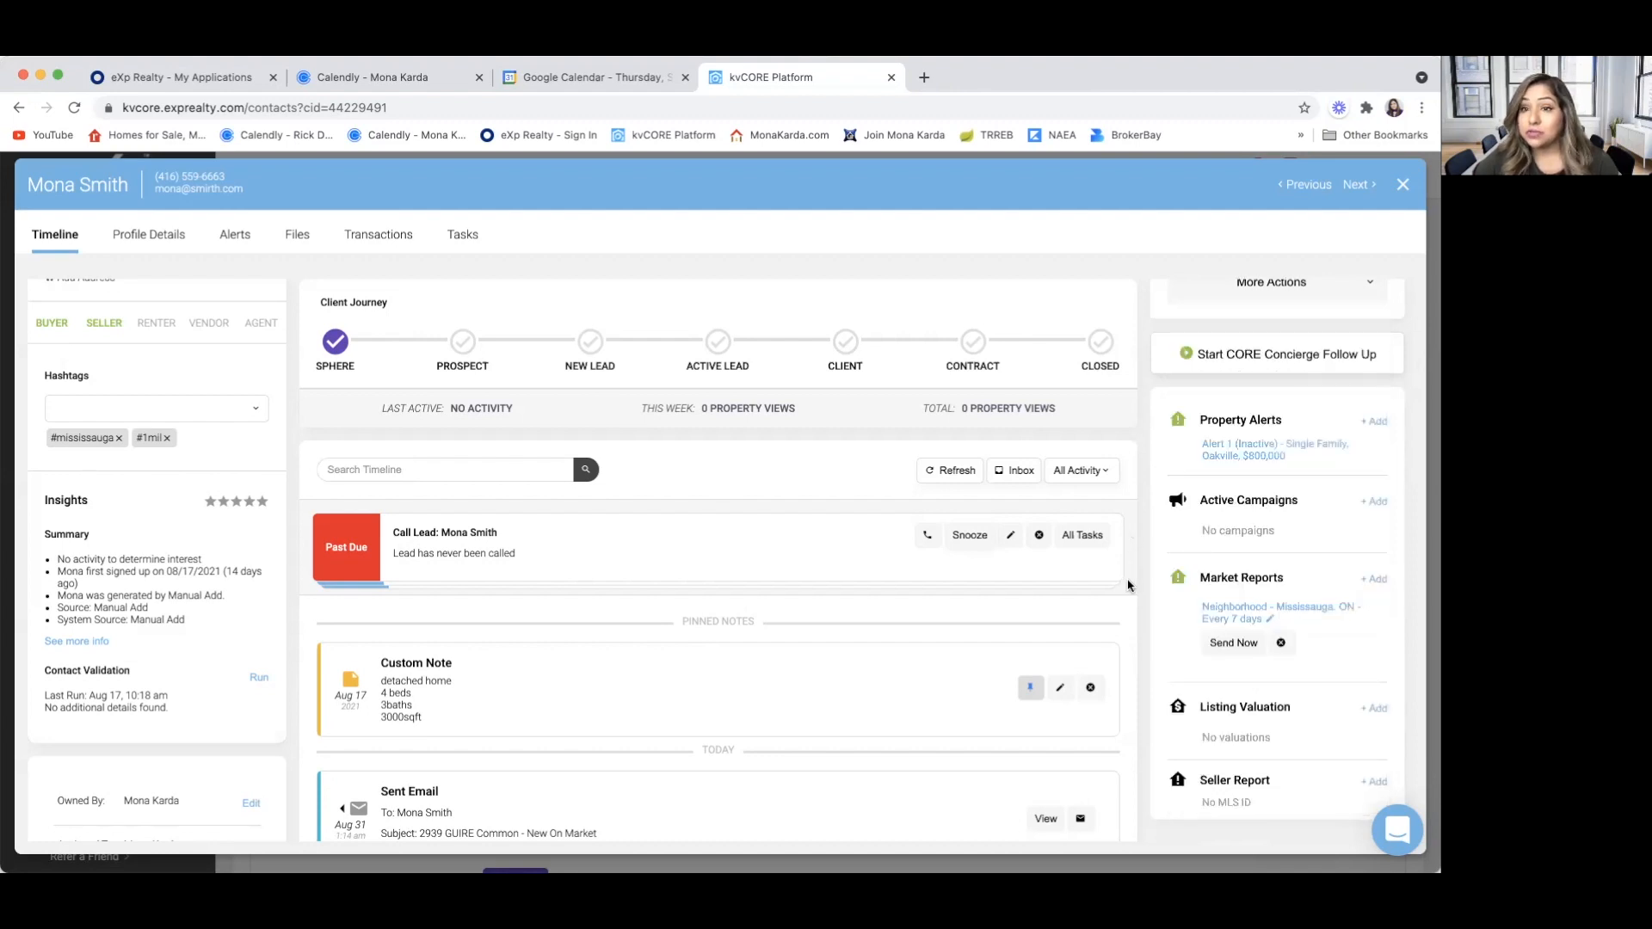
scroll(1188, 519, "up", 2)
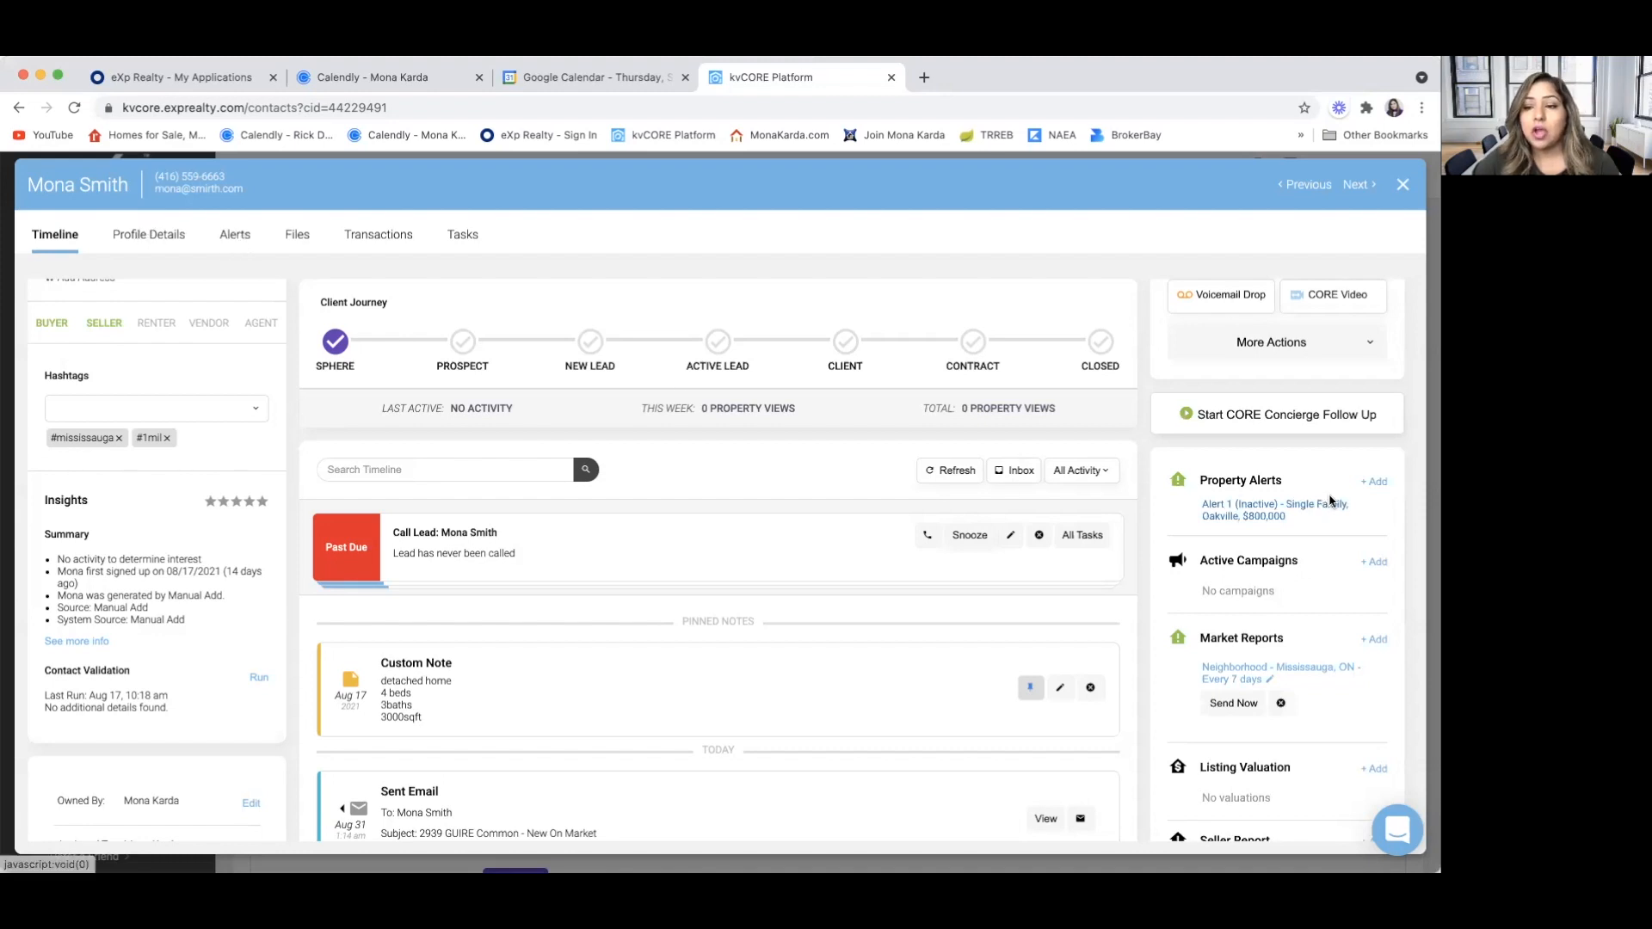
Open the contact's alerts, review the settings of Alert 1, and open them for editing
left_click(246, 234)
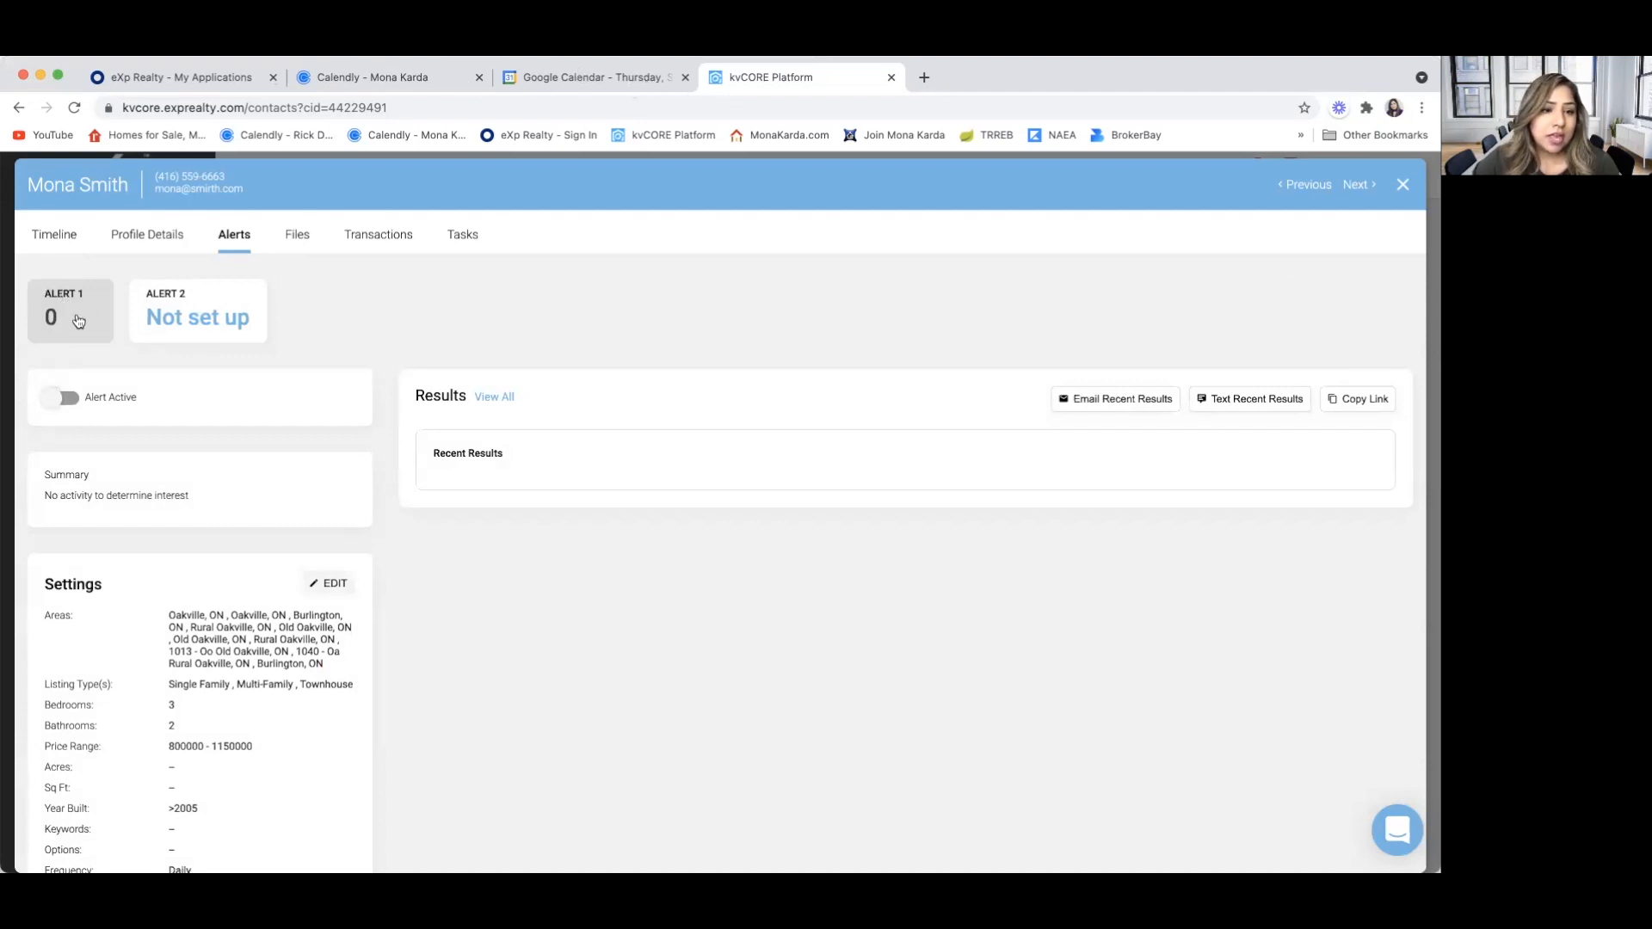
scroll(163, 508, "down", 2)
scroll(164, 510, "up", 2)
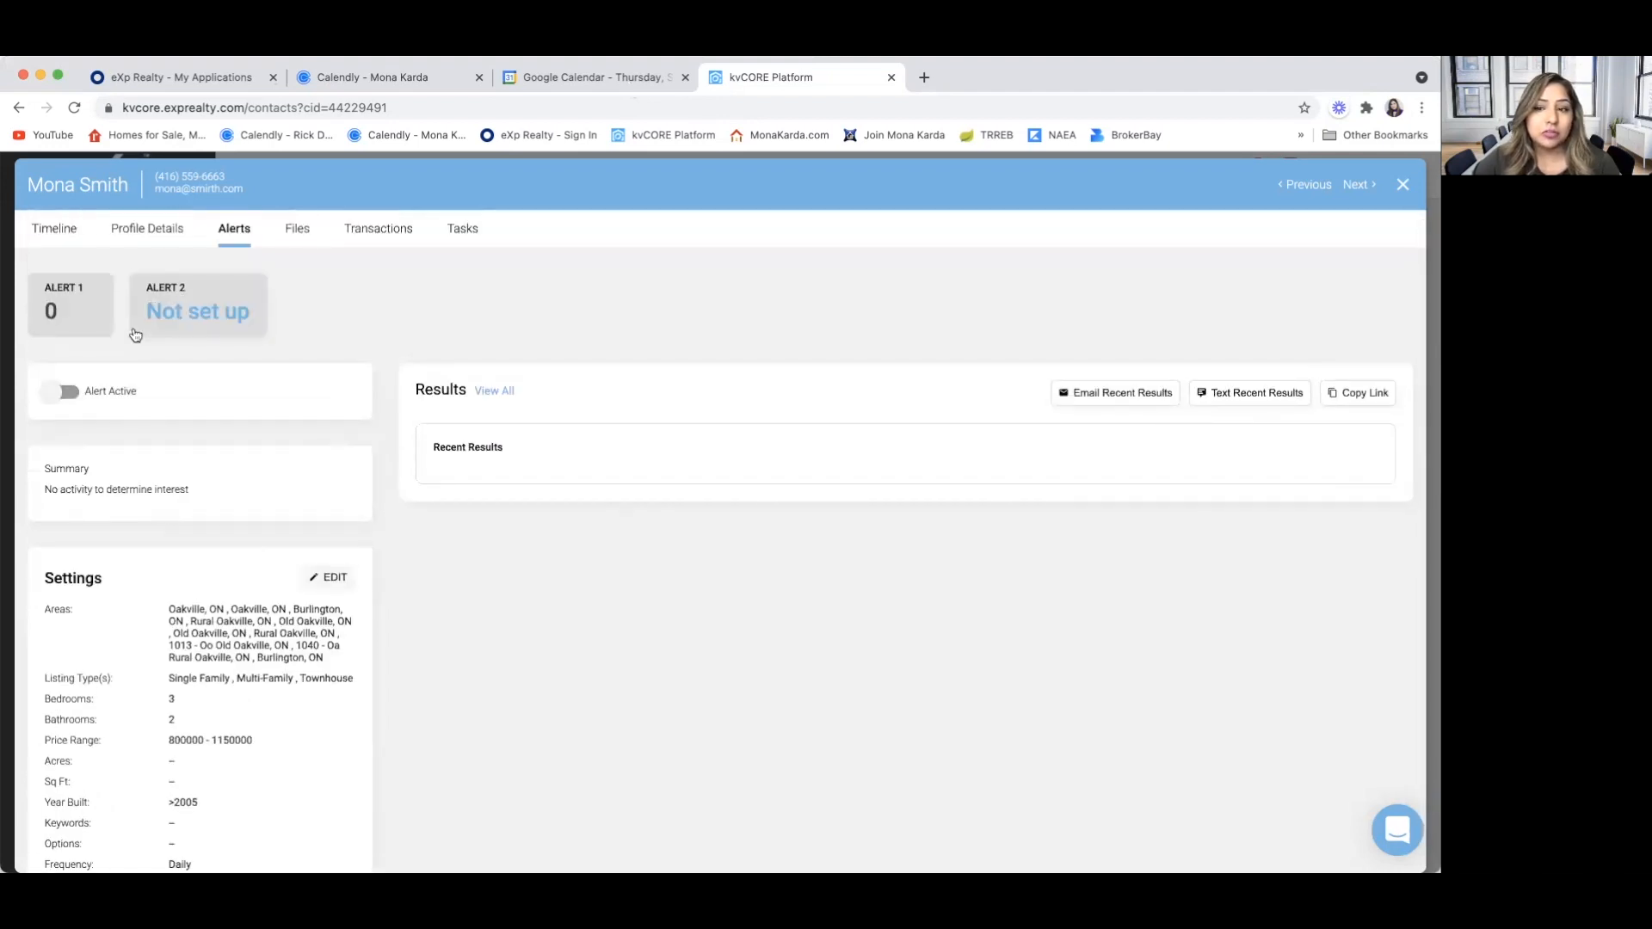
scroll(202, 561, "down", 1)
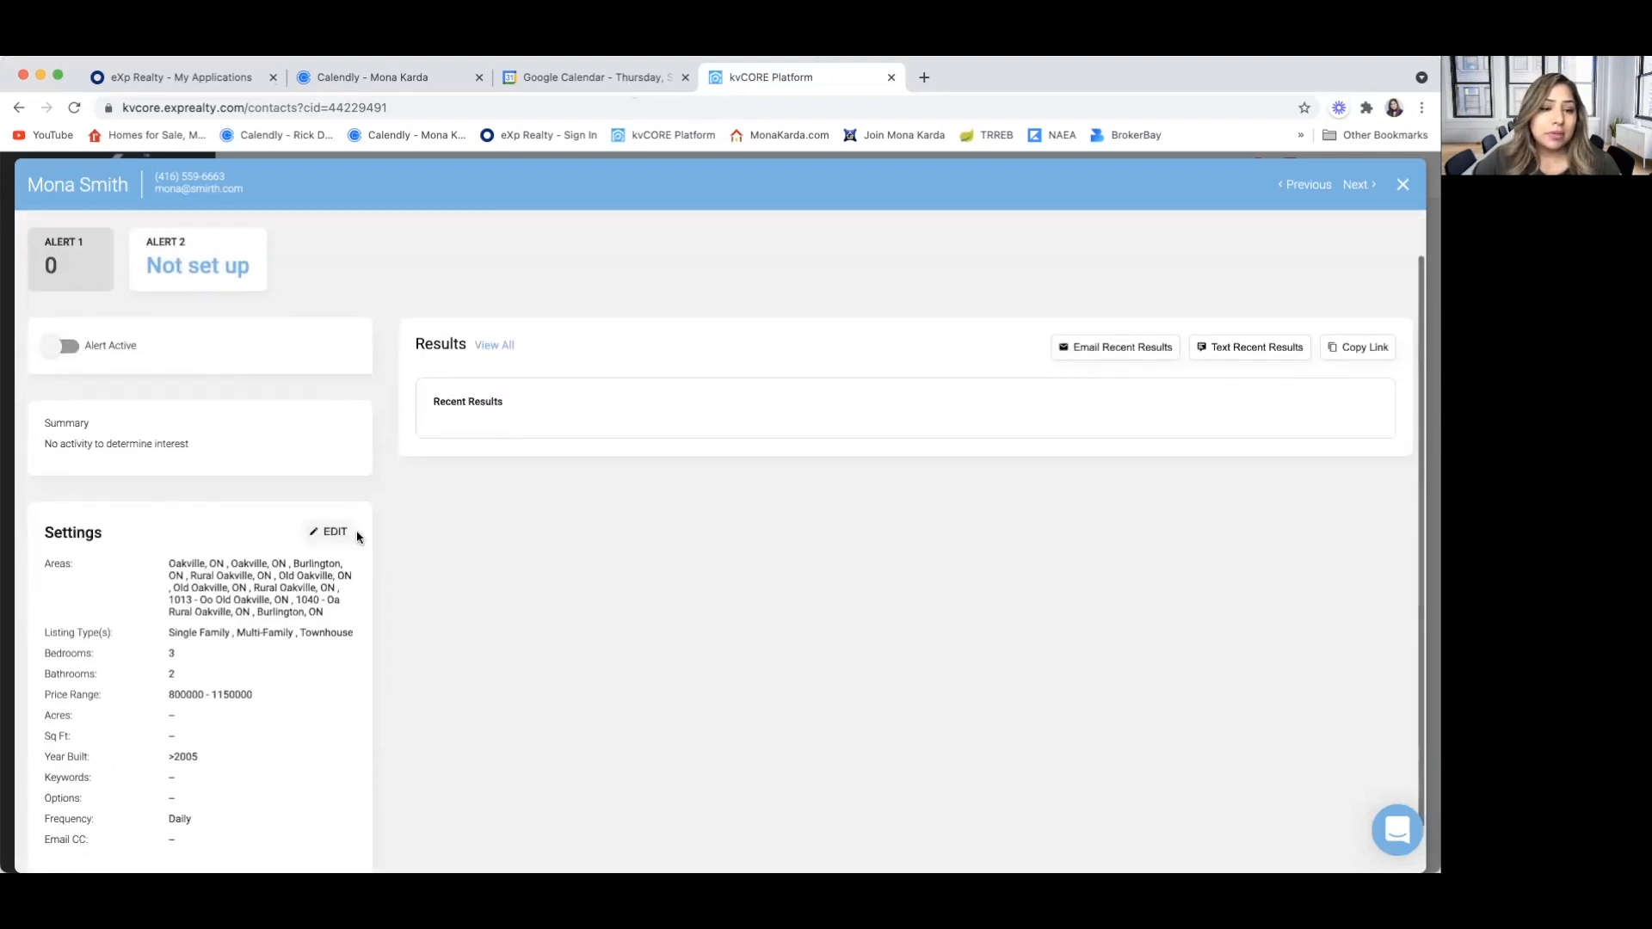
left_click(336, 535)
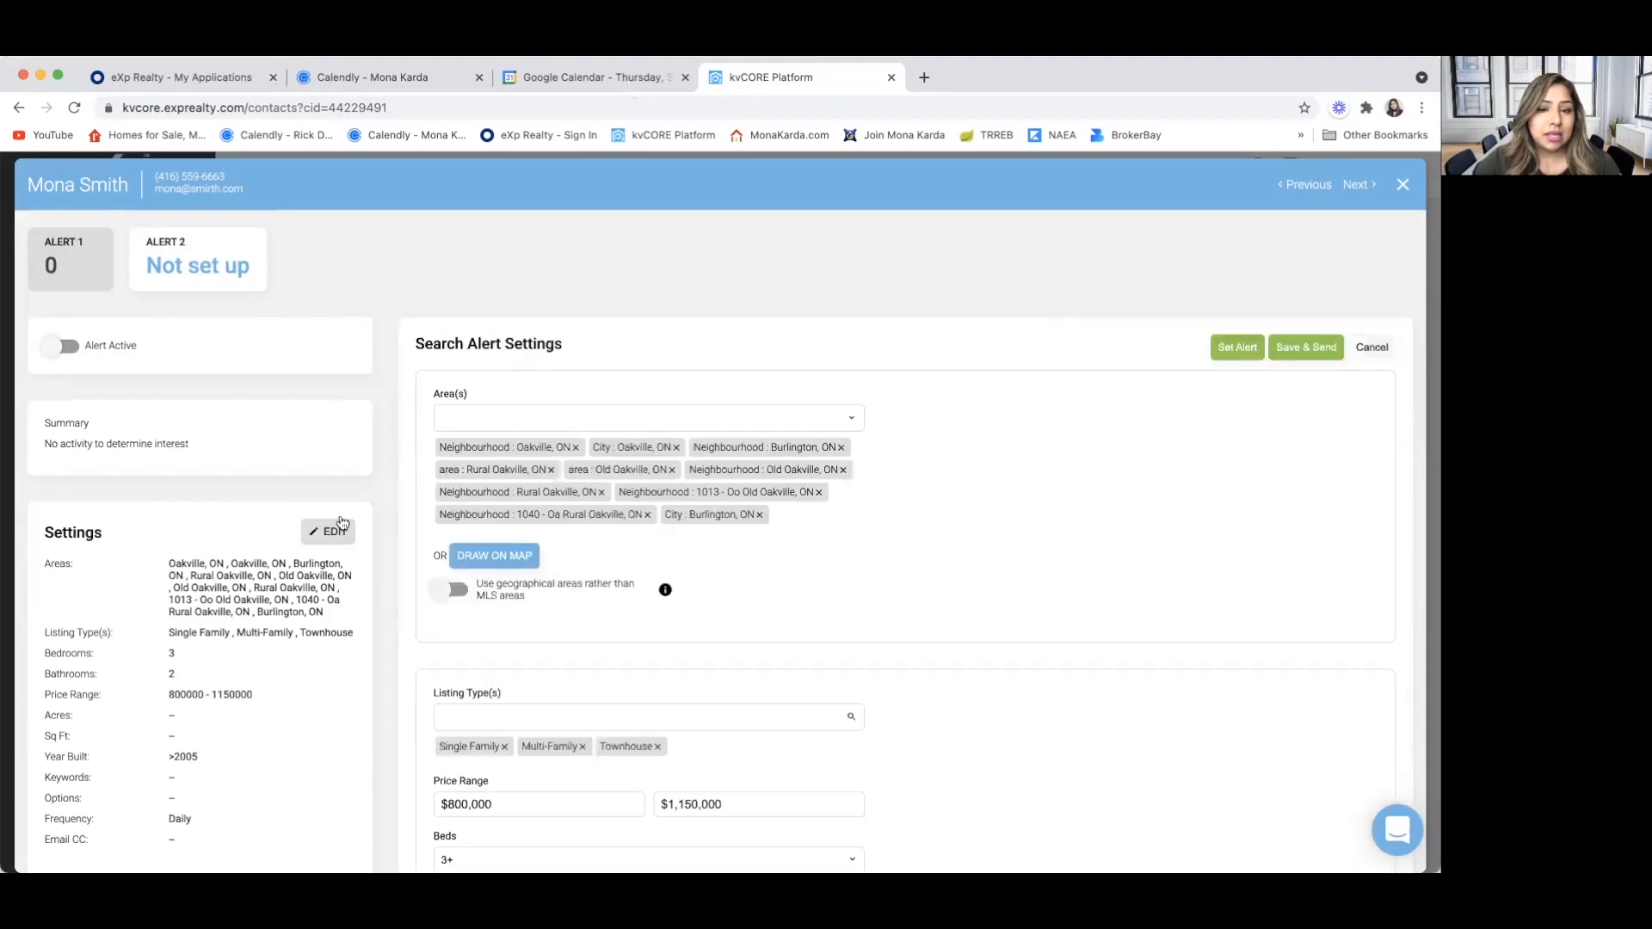
Look over the search settings of Alert 2, and set Alert 1 to active
left_click(184, 272)
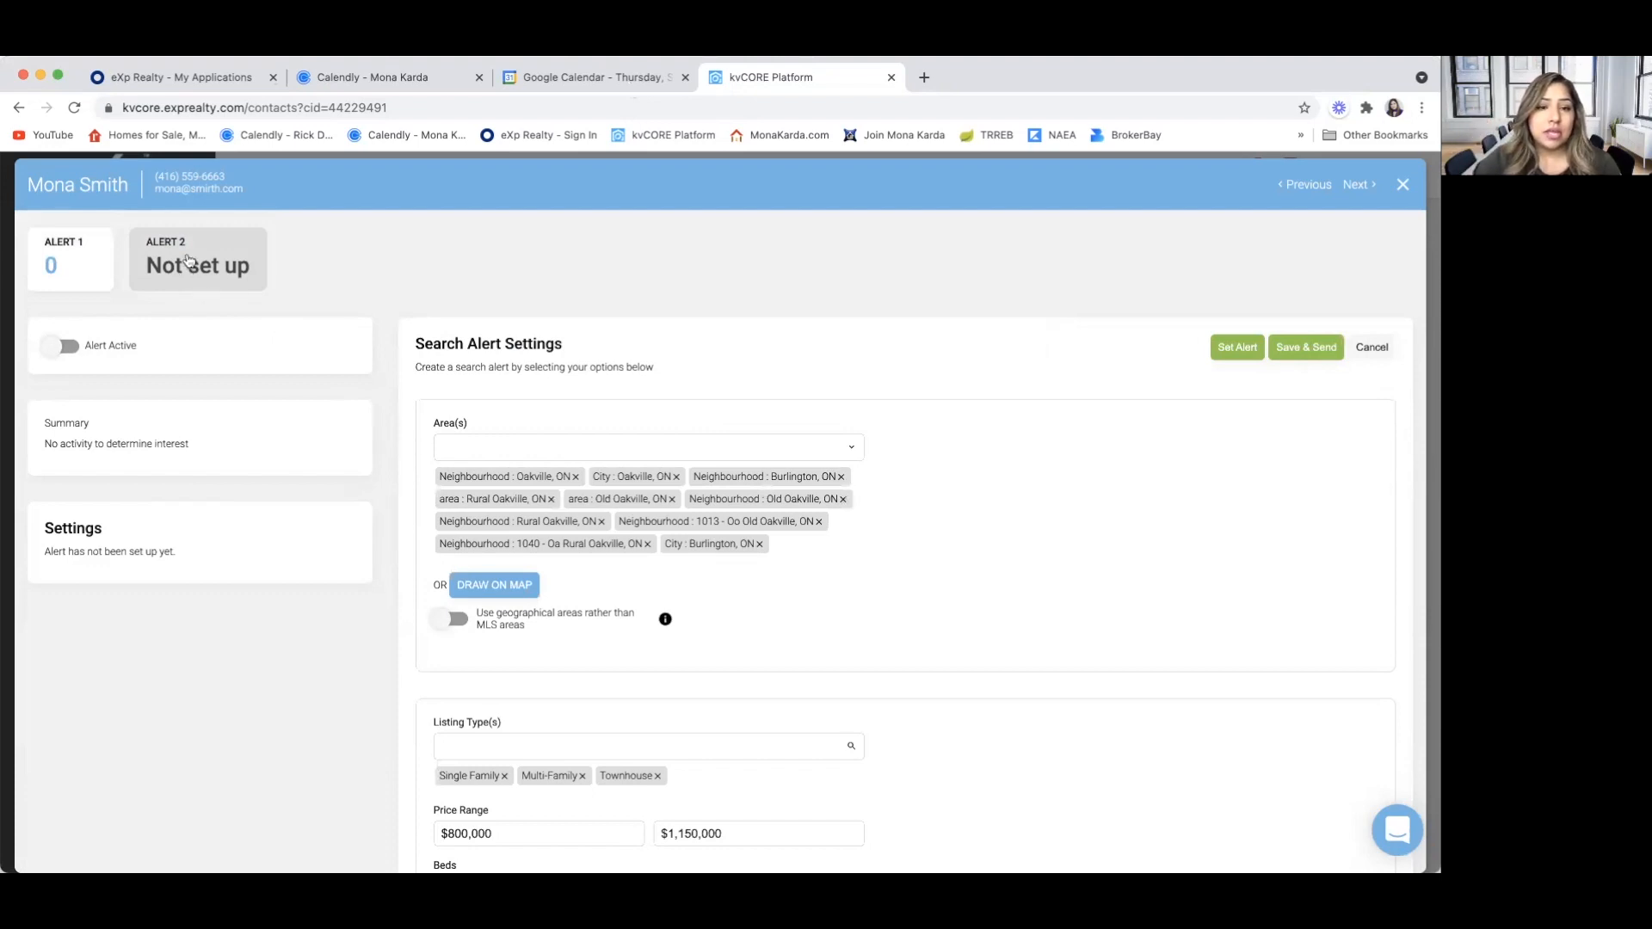
scroll(281, 299, "up", 1)
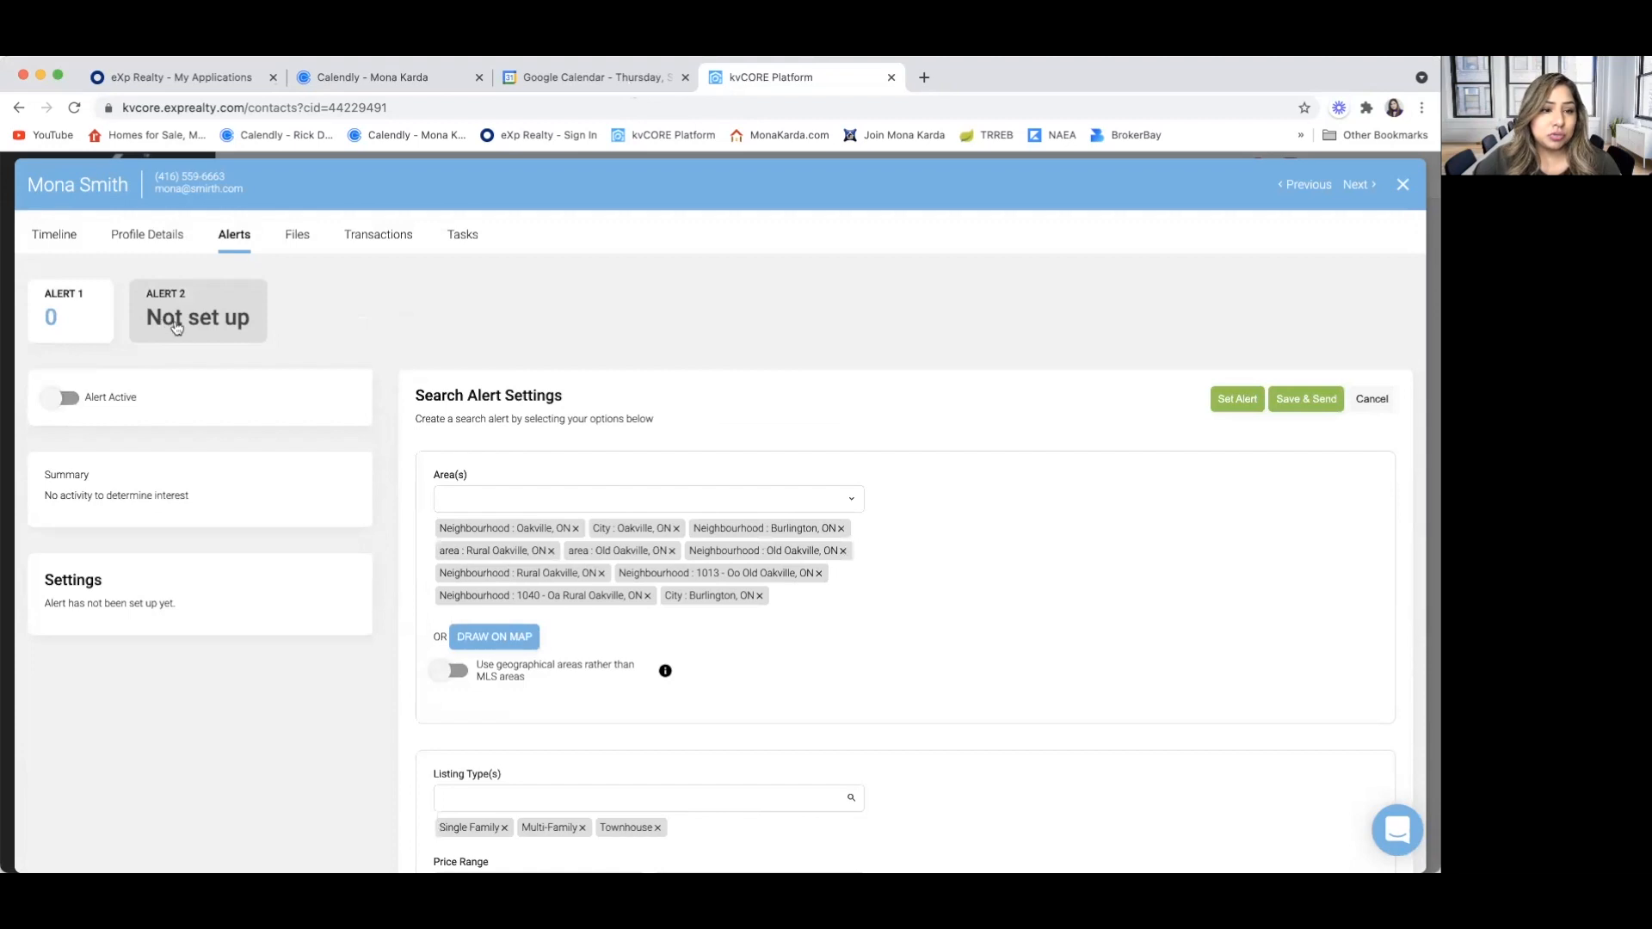
scroll(370, 566, "down", 3)
scroll(370, 567, "up", 2)
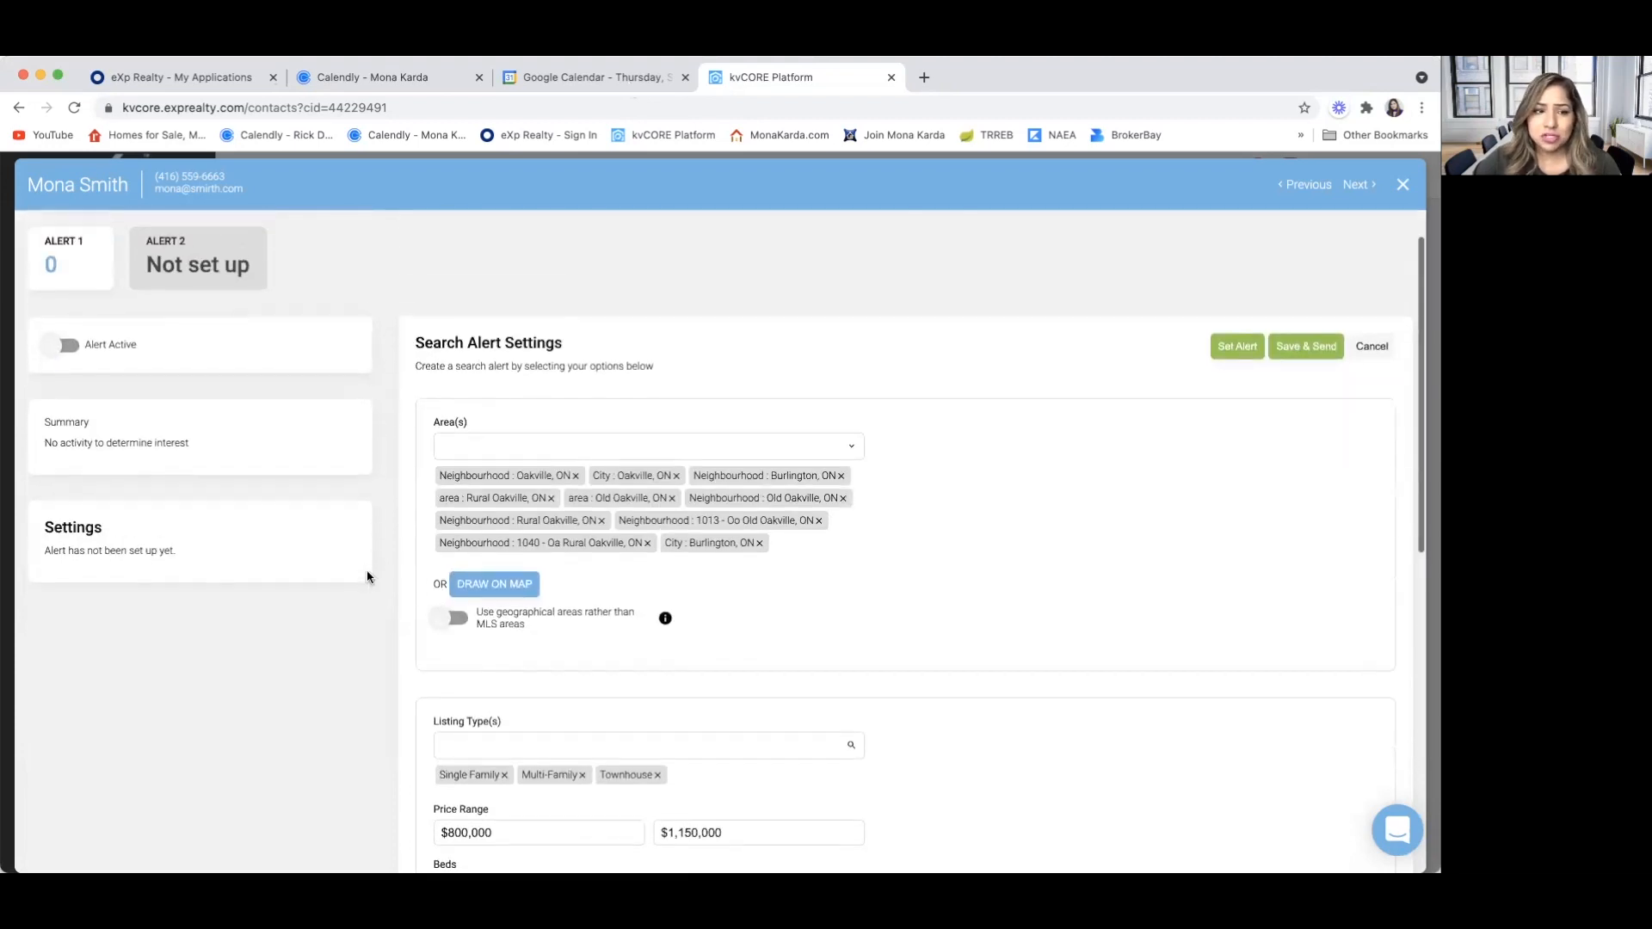
left_click(68, 234)
left_click(59, 346)
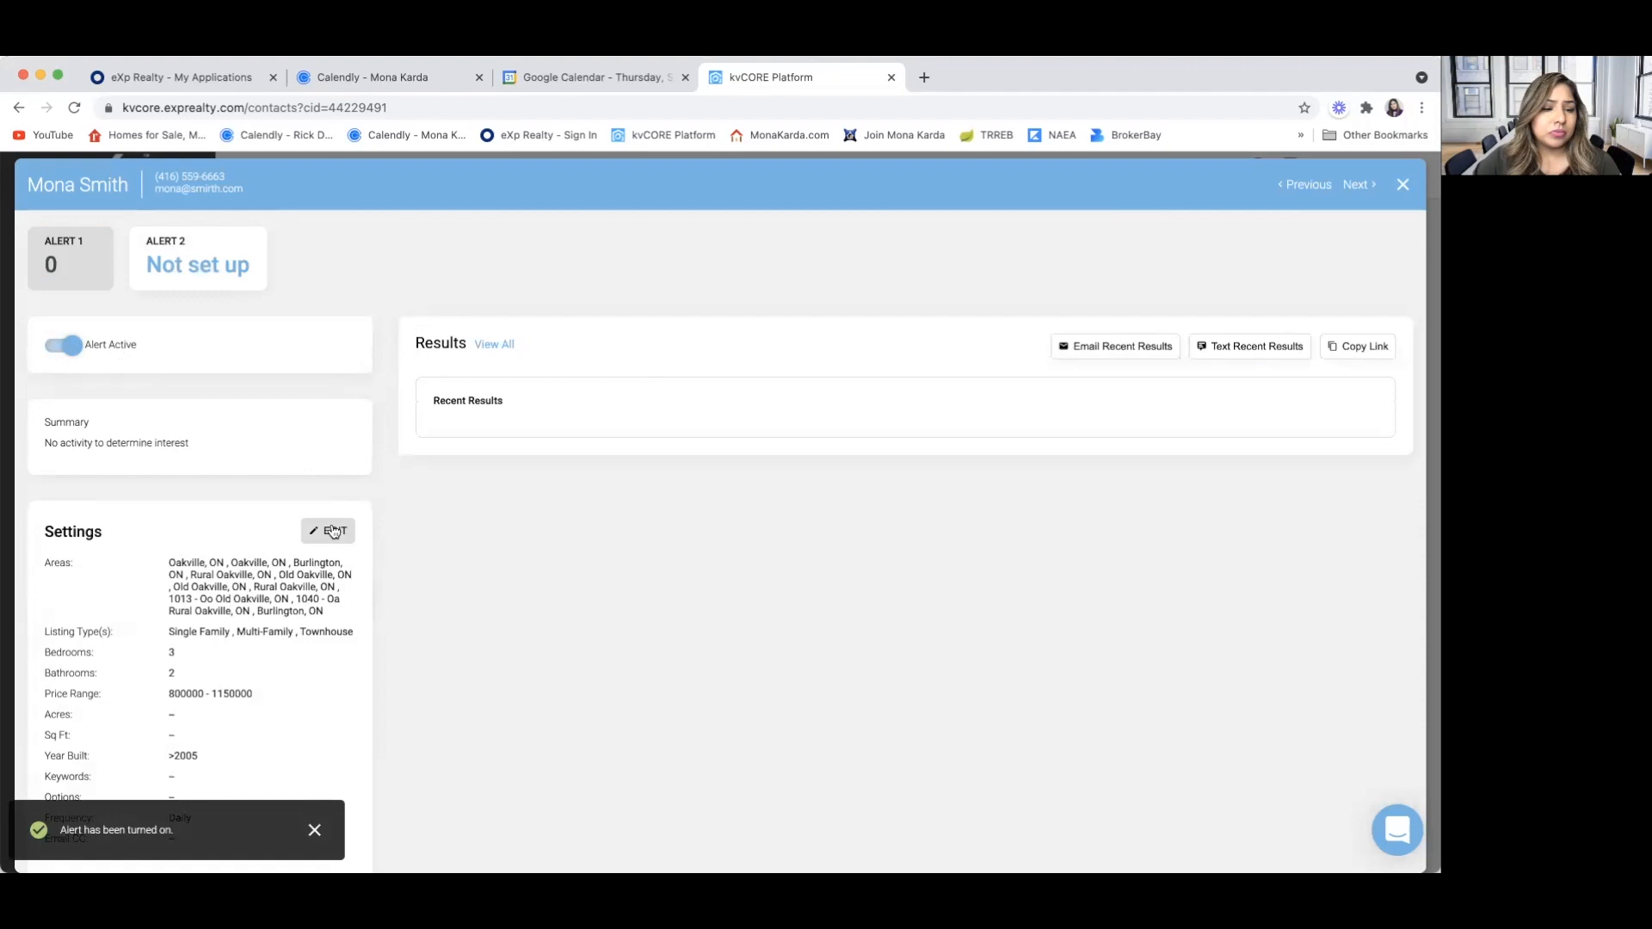
Open the setup of Alert 2 and view its polygon map search without applying a selection
left_click(199, 275)
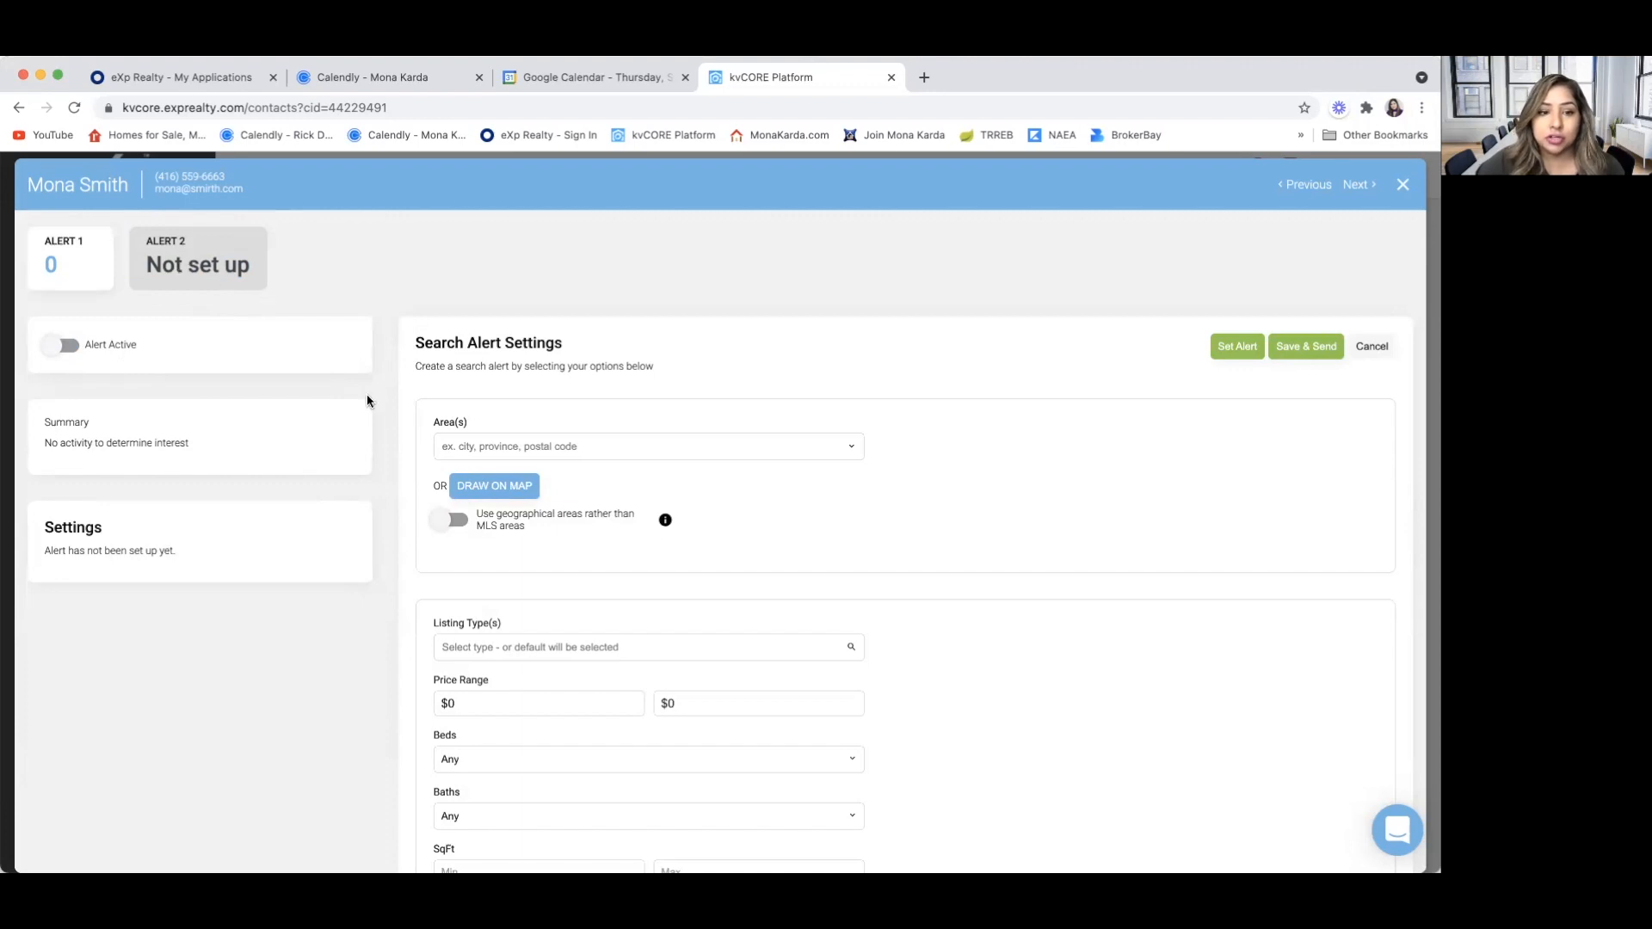
scroll(446, 433, "down", 1)
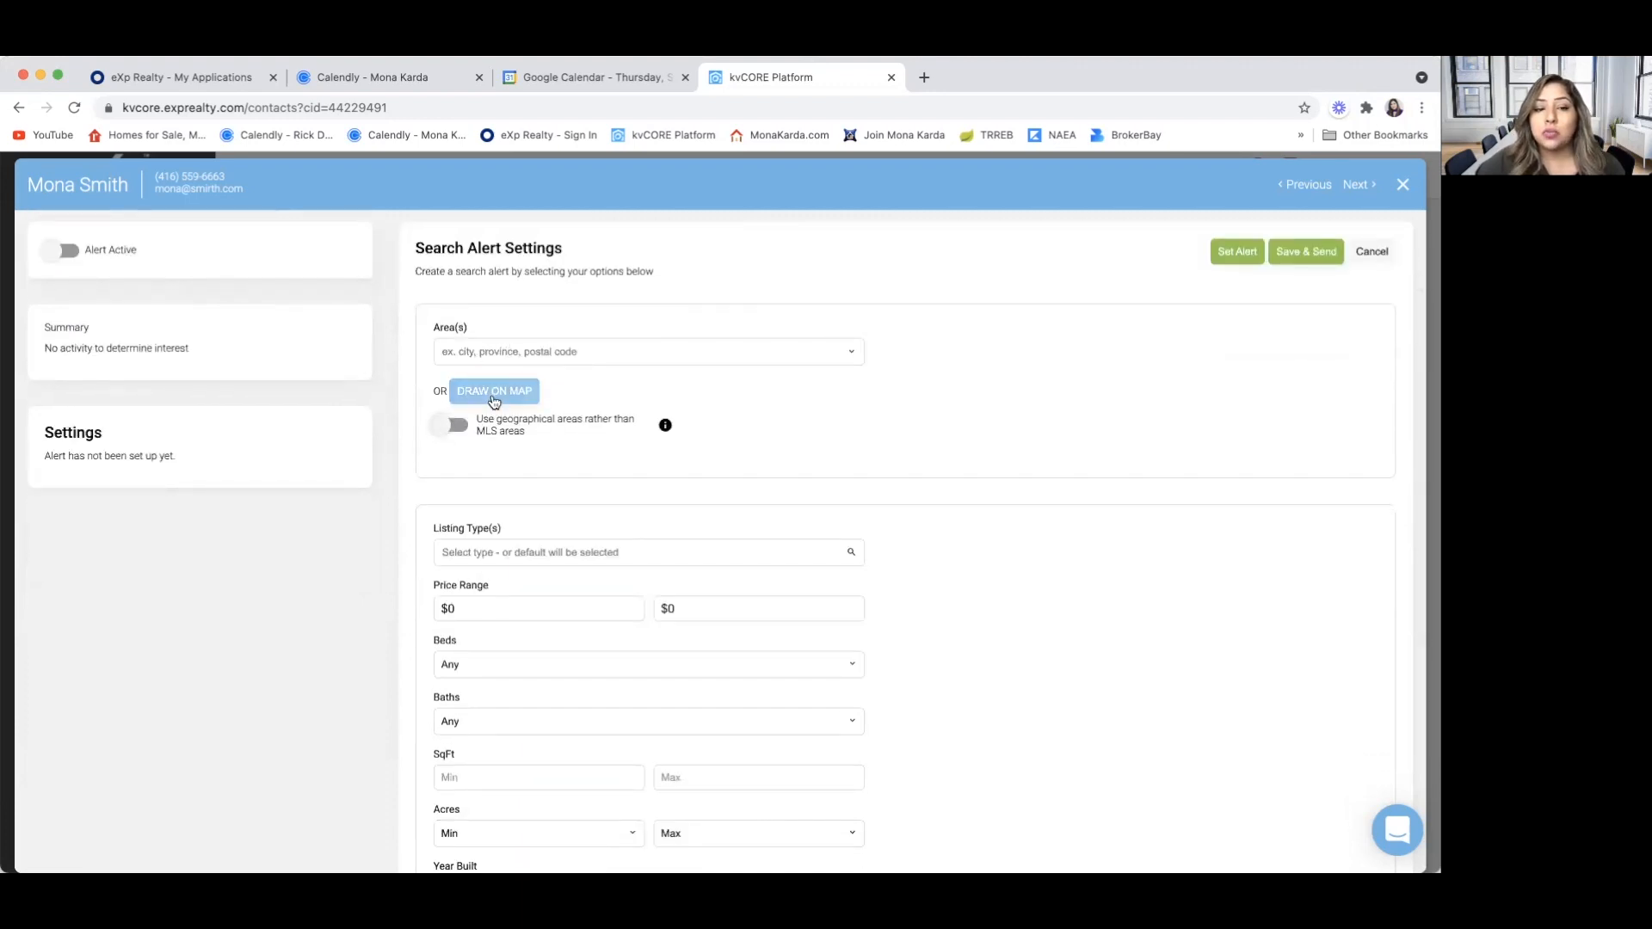
left_click(491, 396)
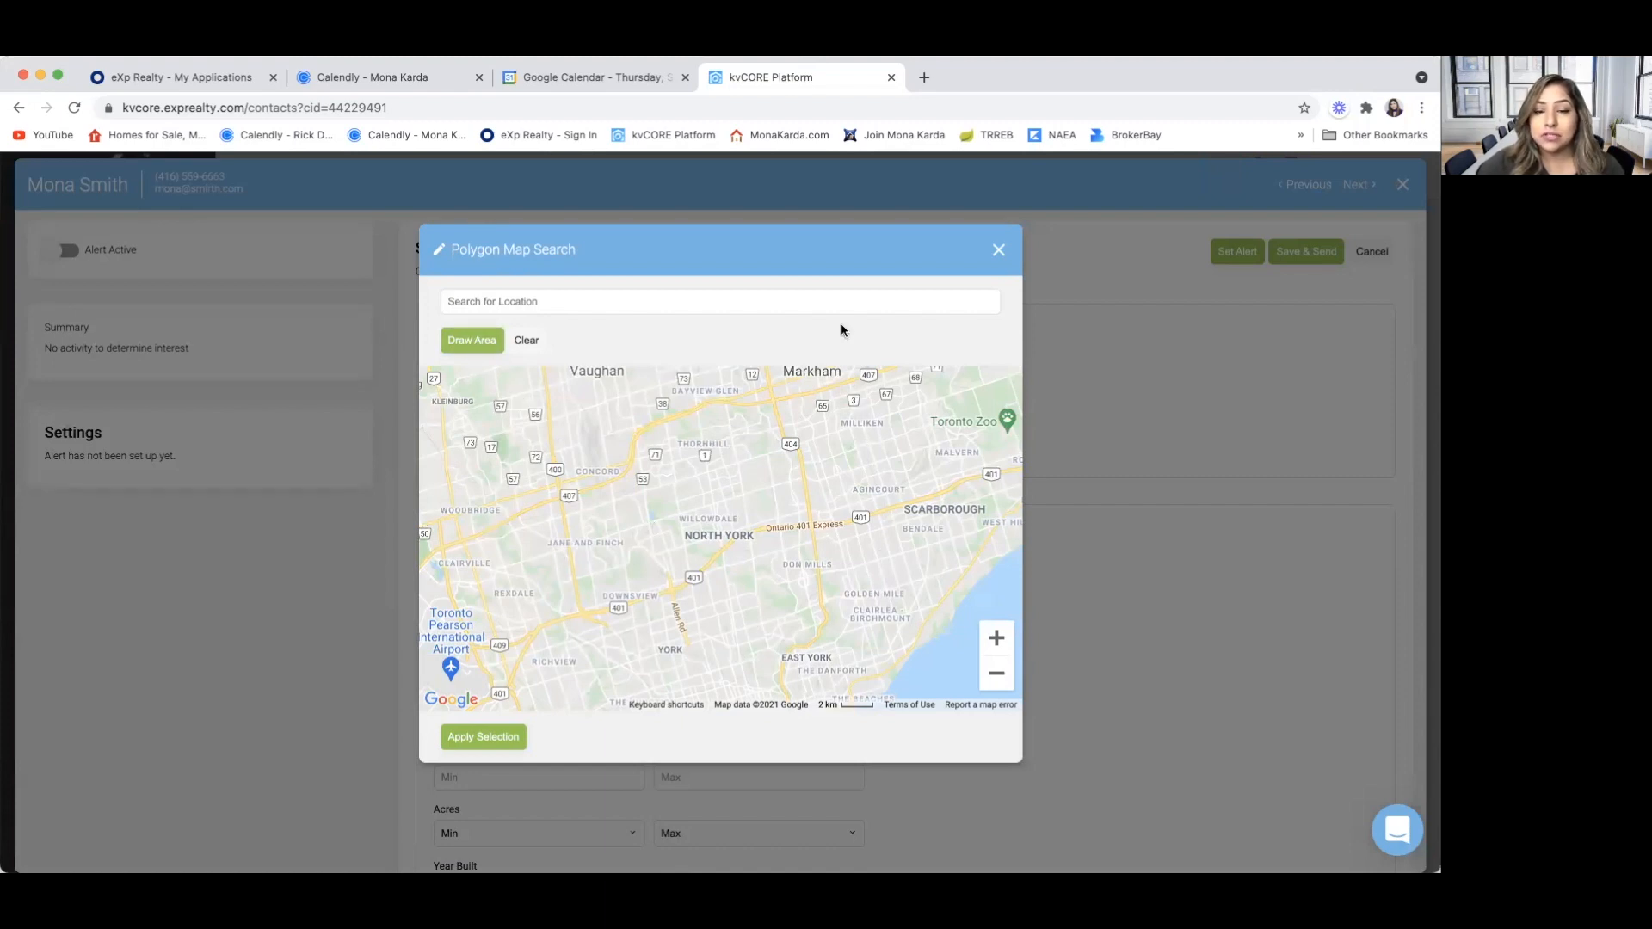
left_click(999, 250)
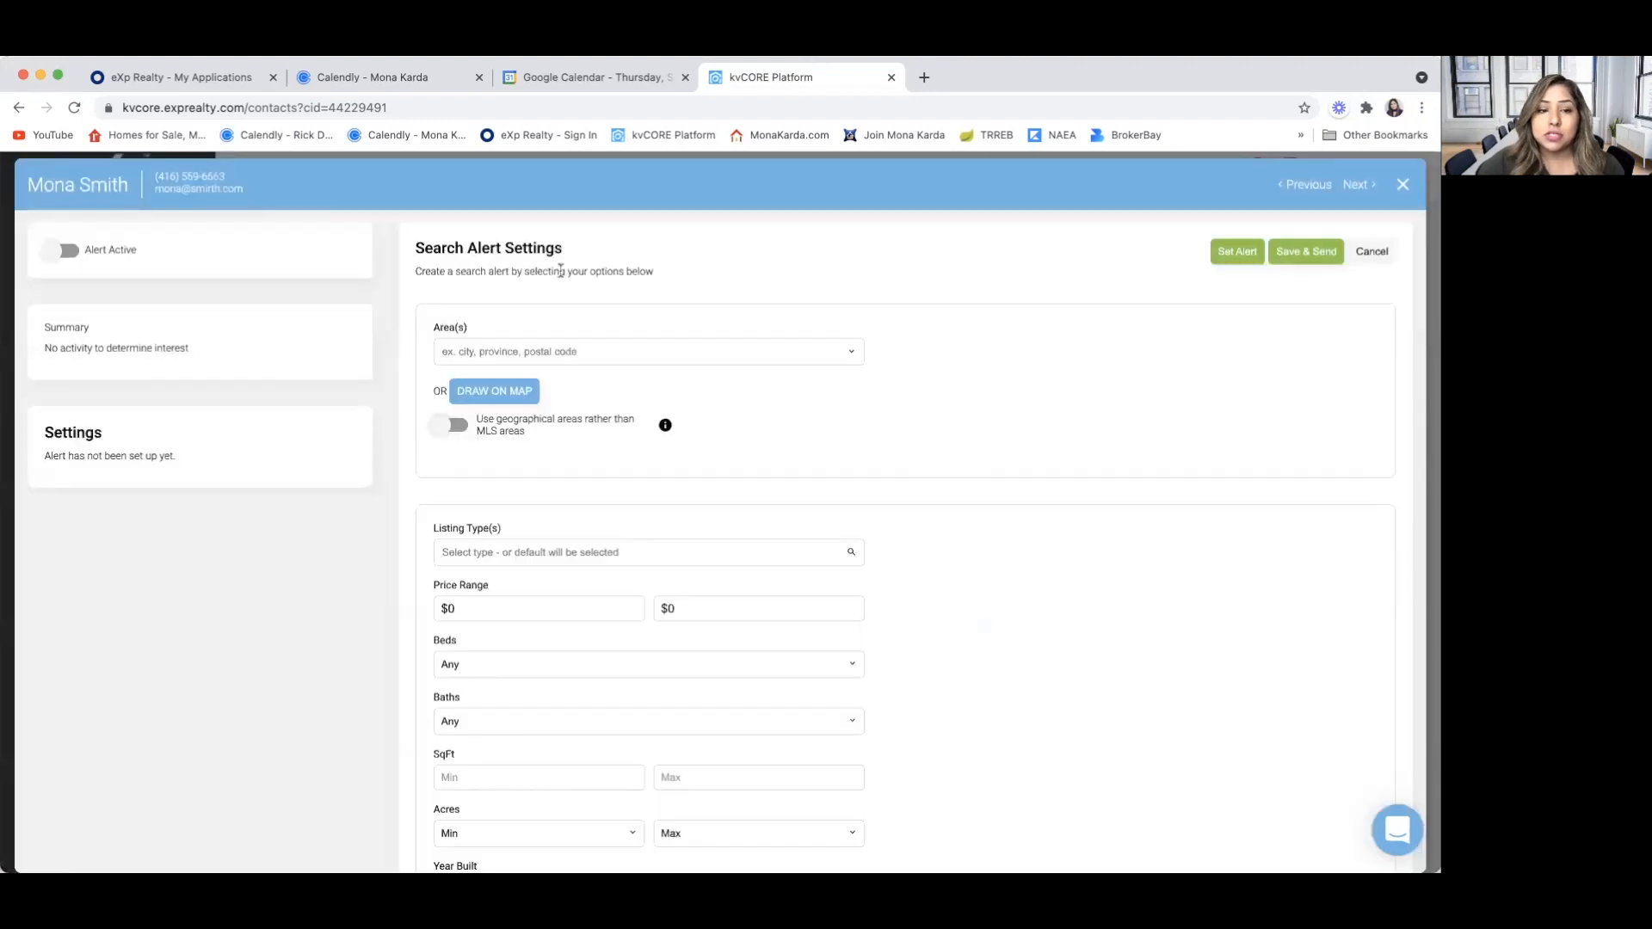
Add the neighbourhoods Mississauga, ON and Oakville, ON as search areas for Alert 2
left_click(478, 354)
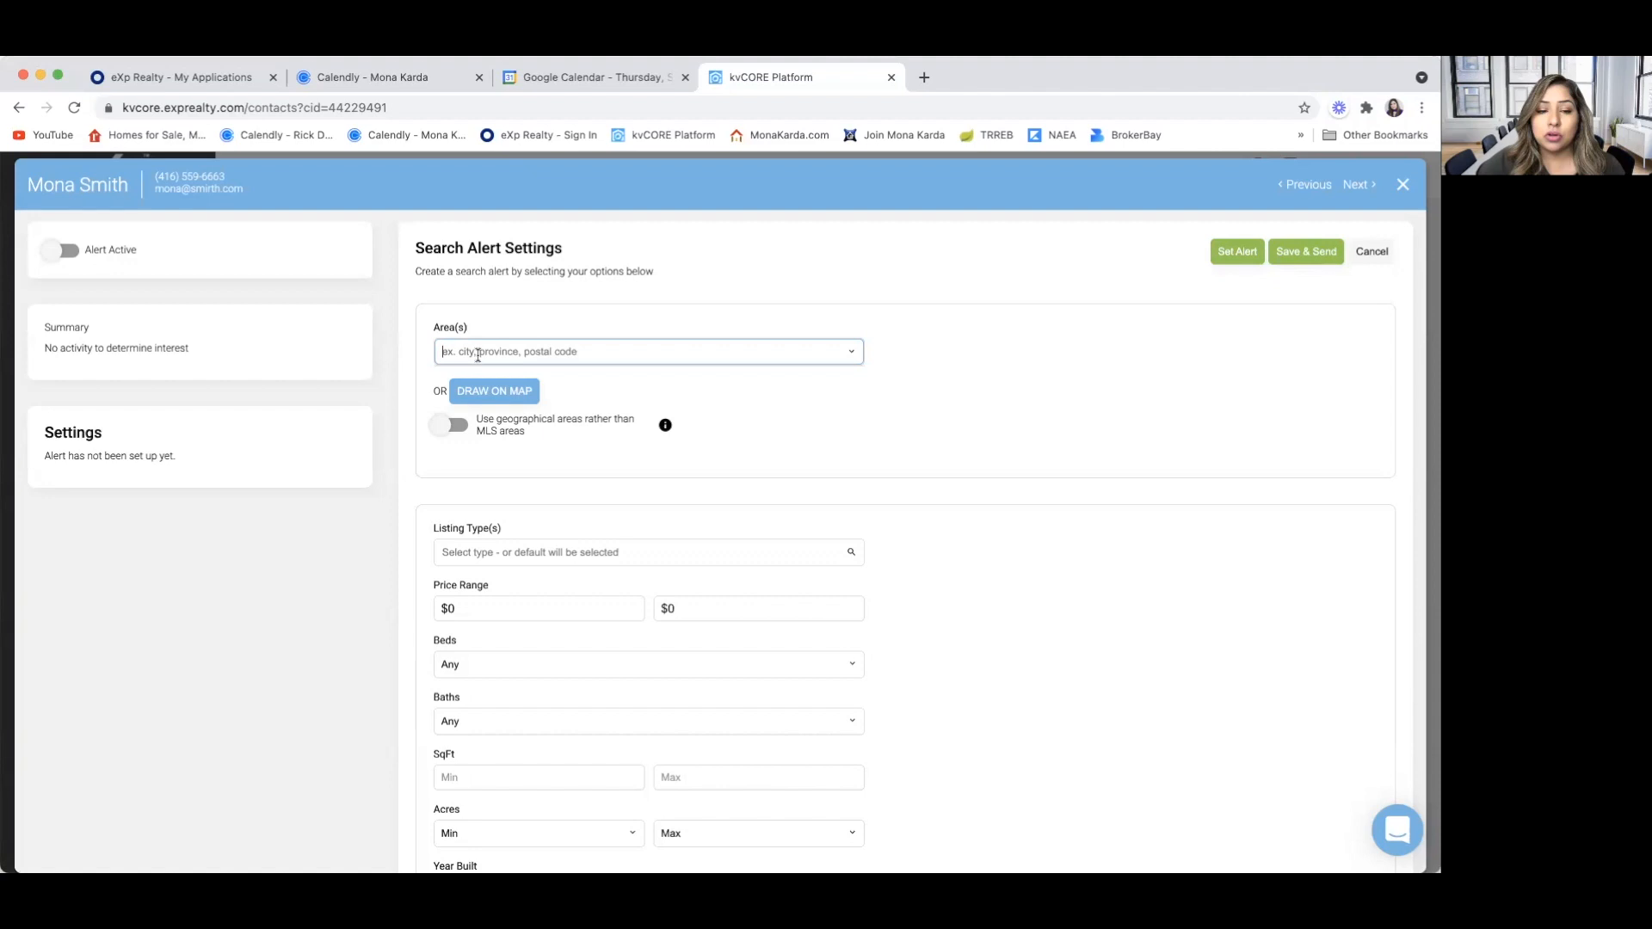
type("Mississaug")
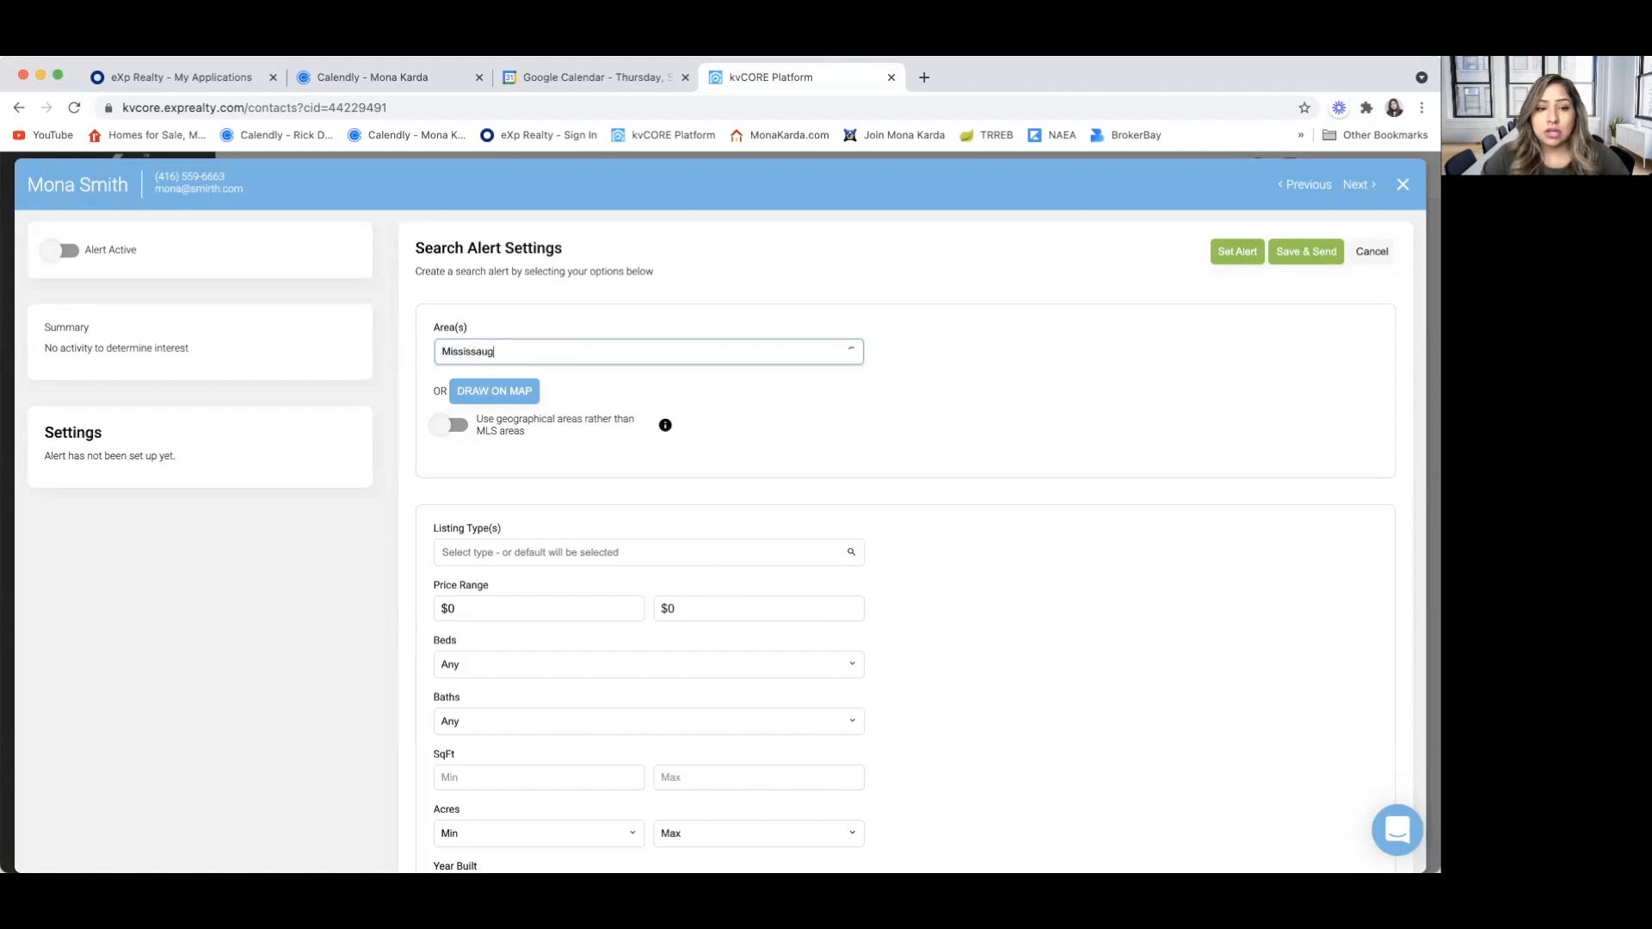
left_click(480, 376)
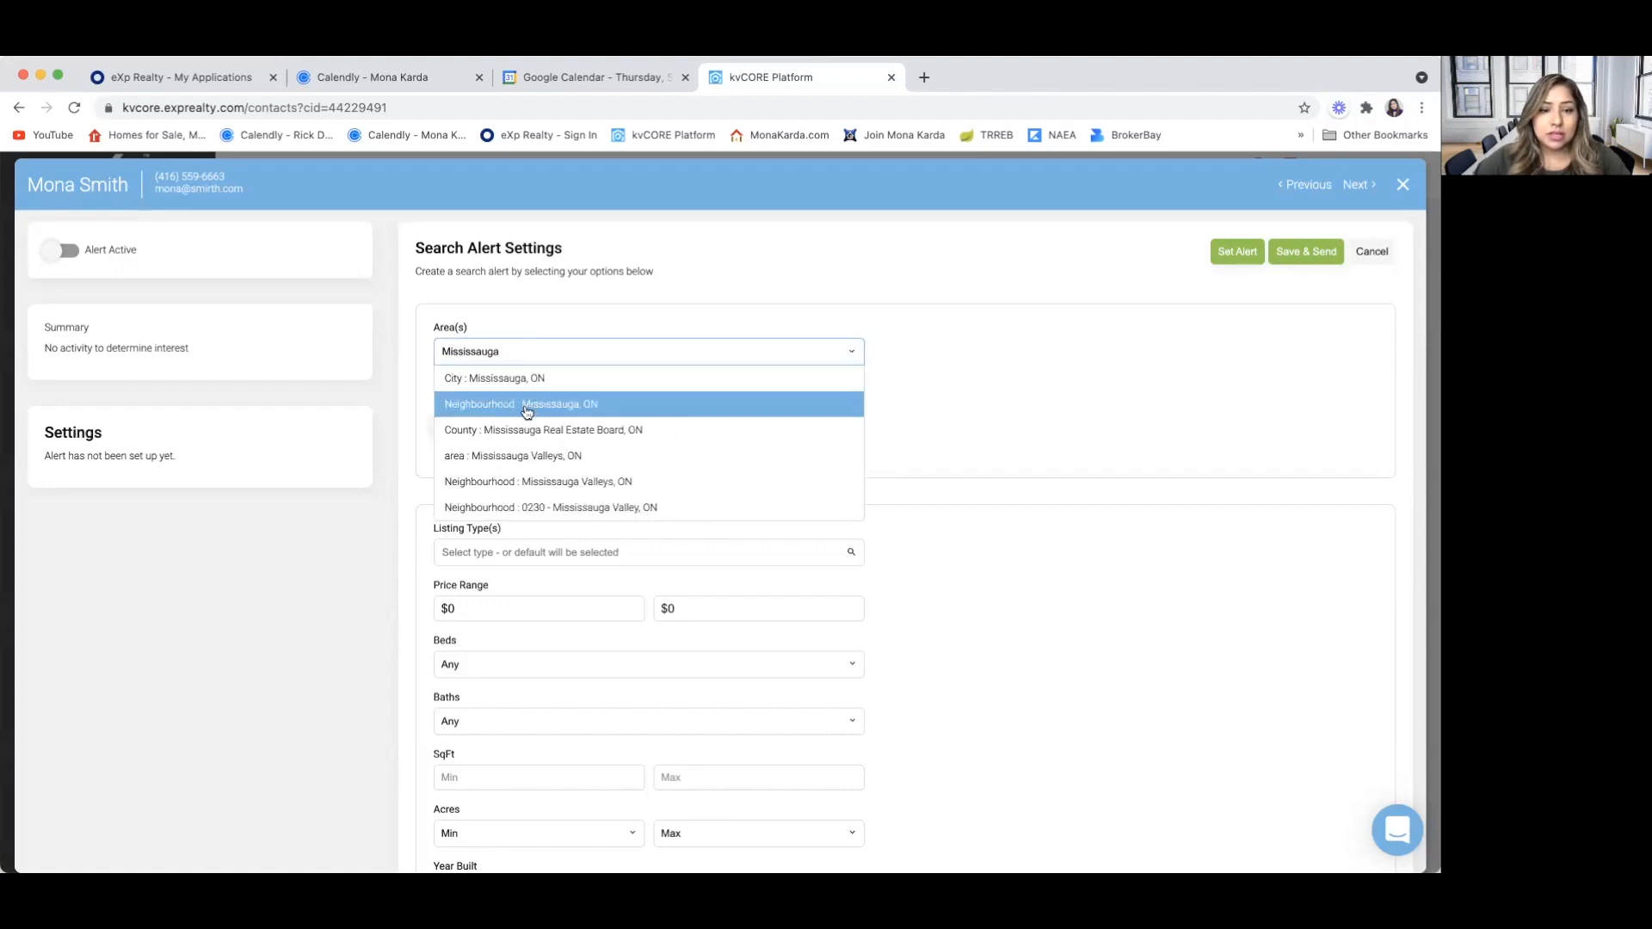
left_click(525, 405)
left_click(522, 350)
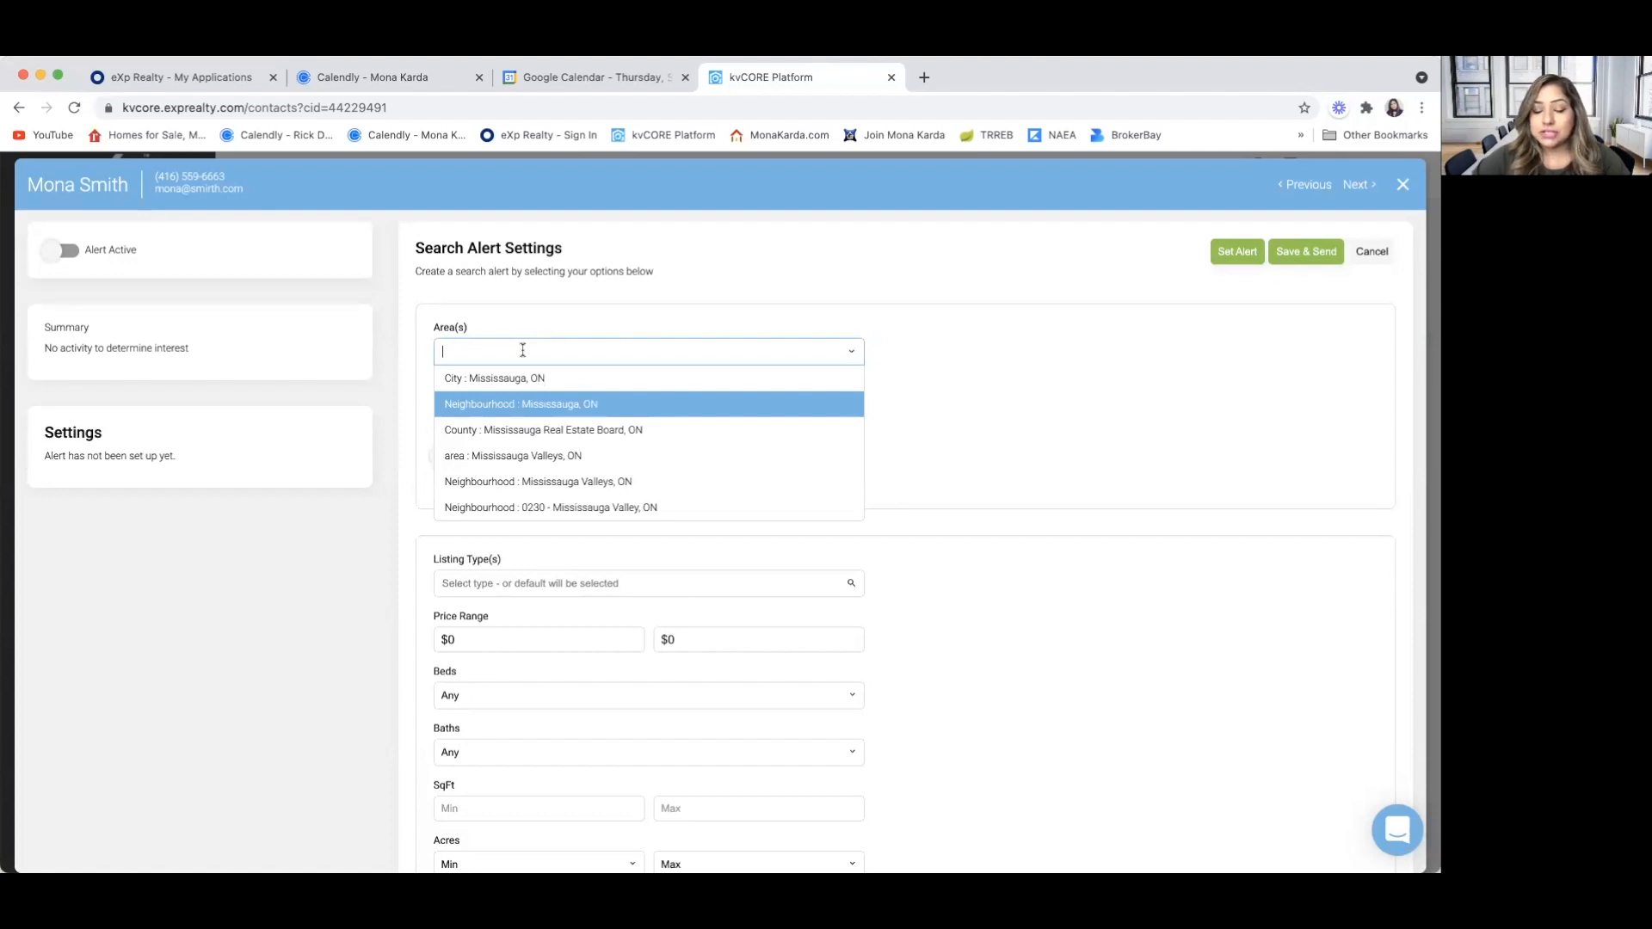
type("Oakvill")
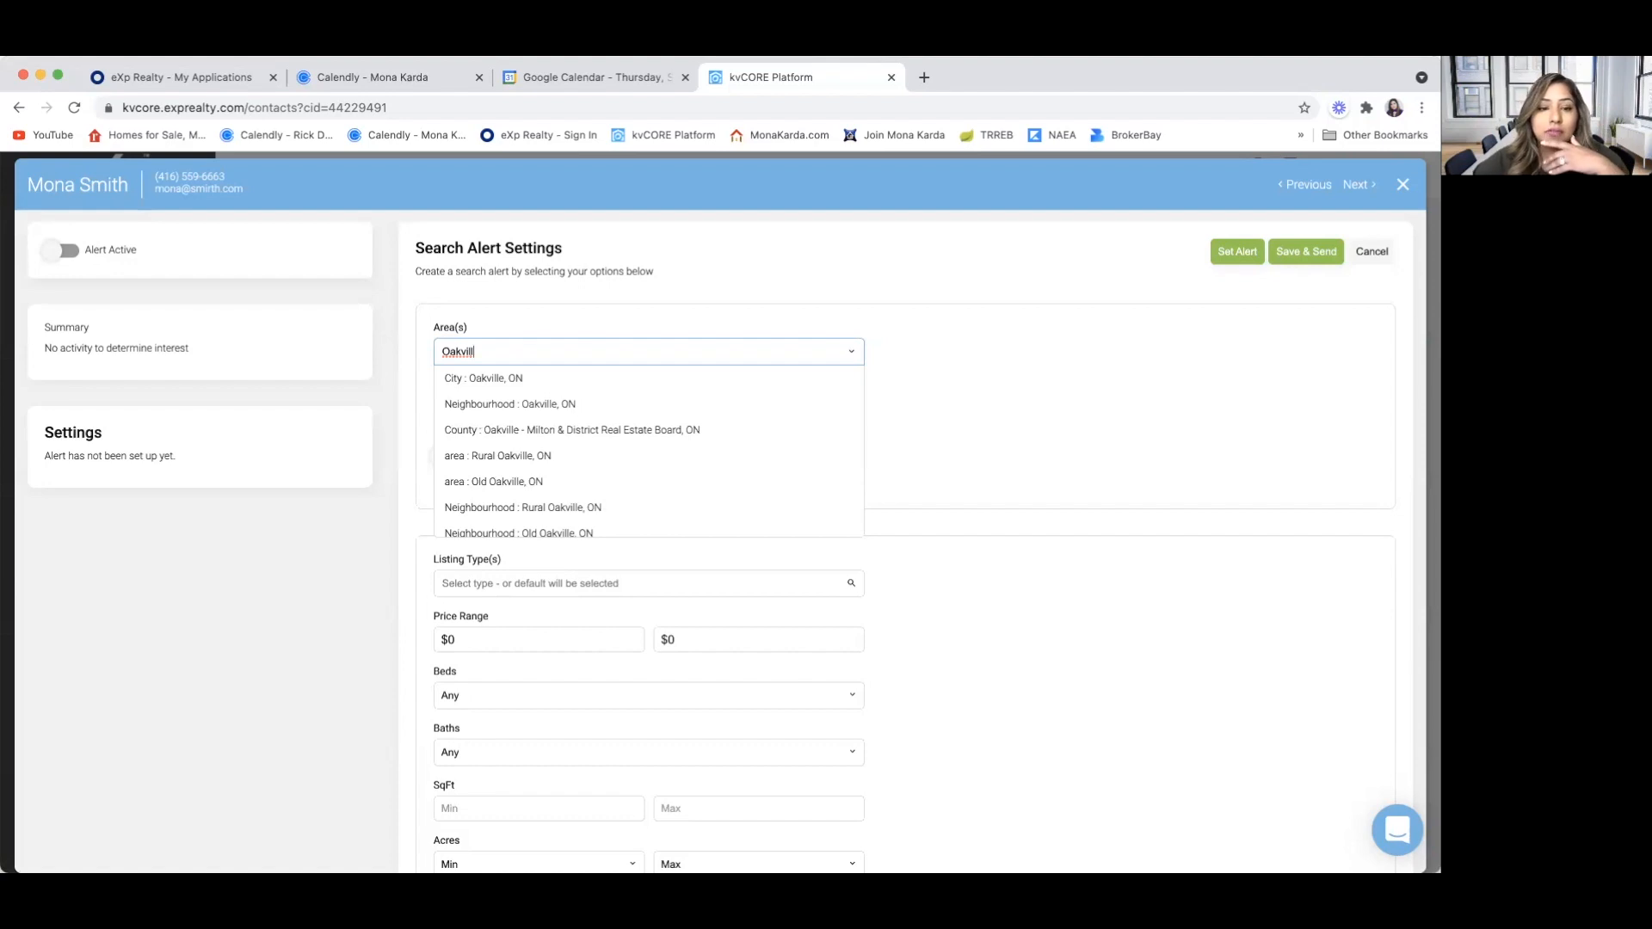
left_click(525, 403)
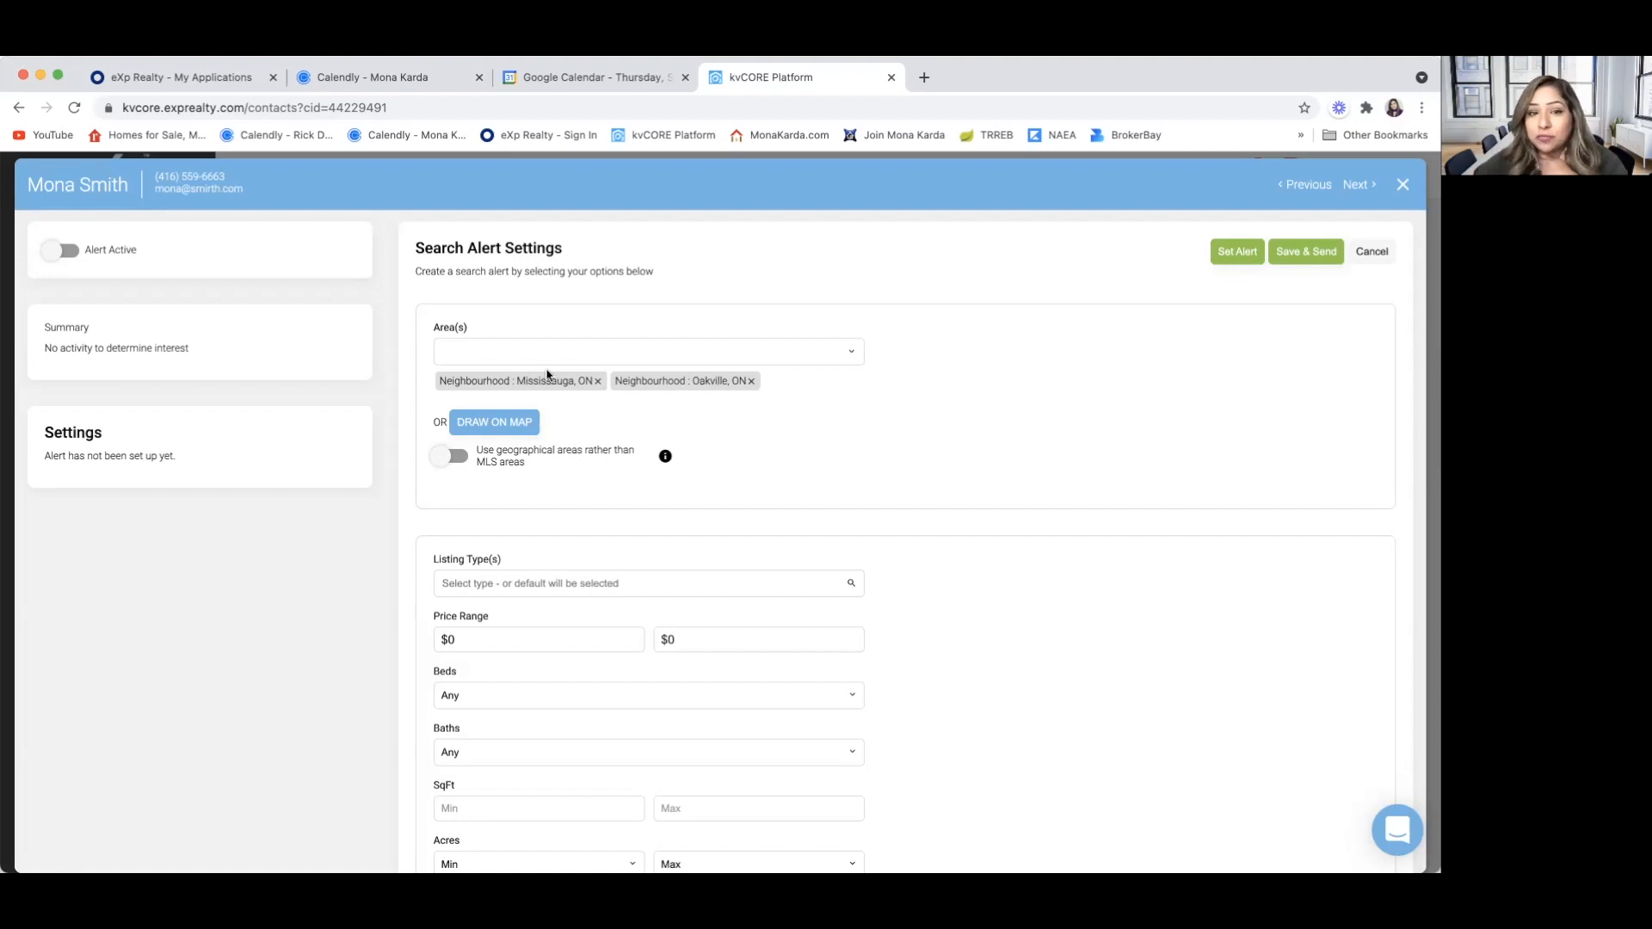
Add Single Family, Multi-Family and Townhouse as the listing types for Alert 2
scroll(494, 550, "down", 1)
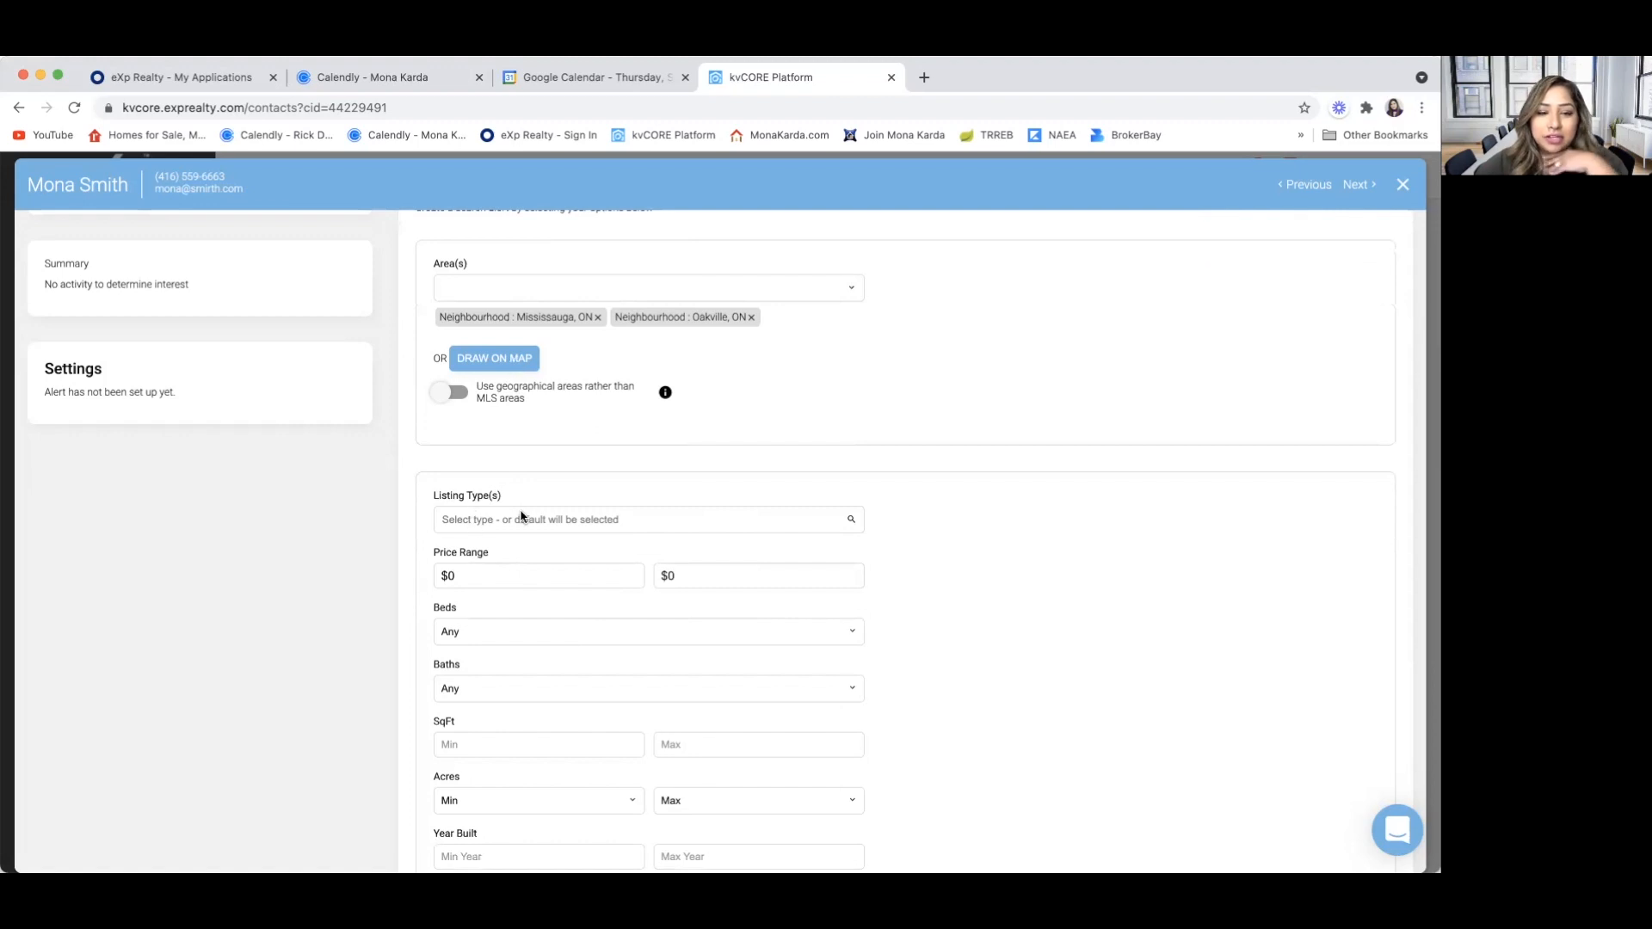
left_click(513, 522)
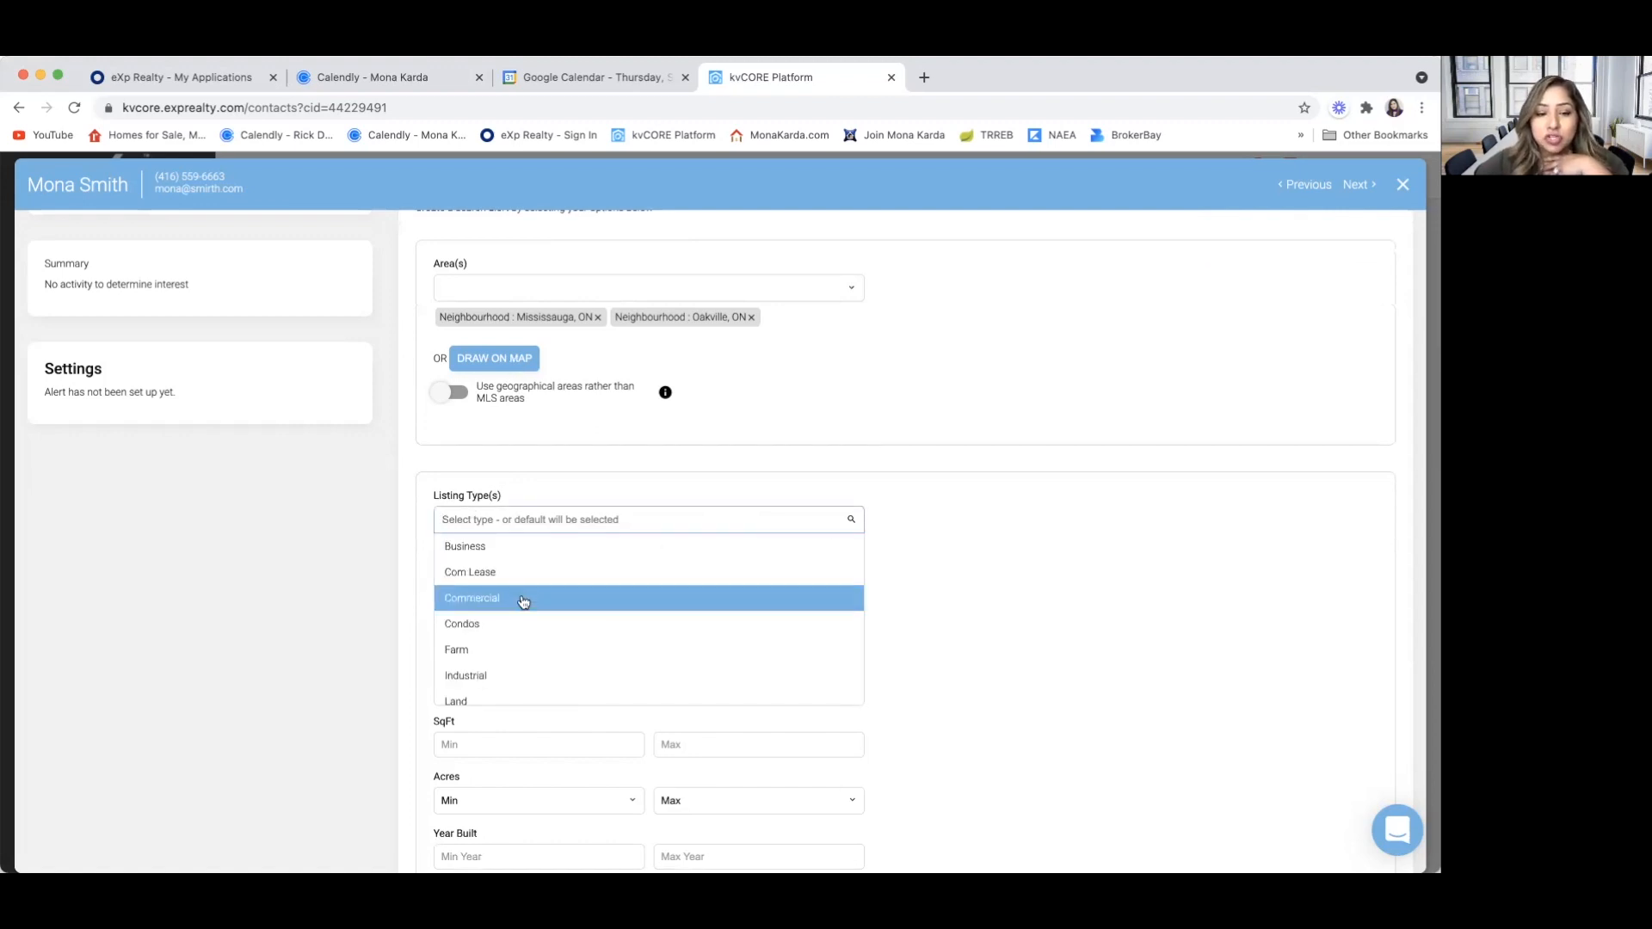
scroll(525, 624, "down", 3)
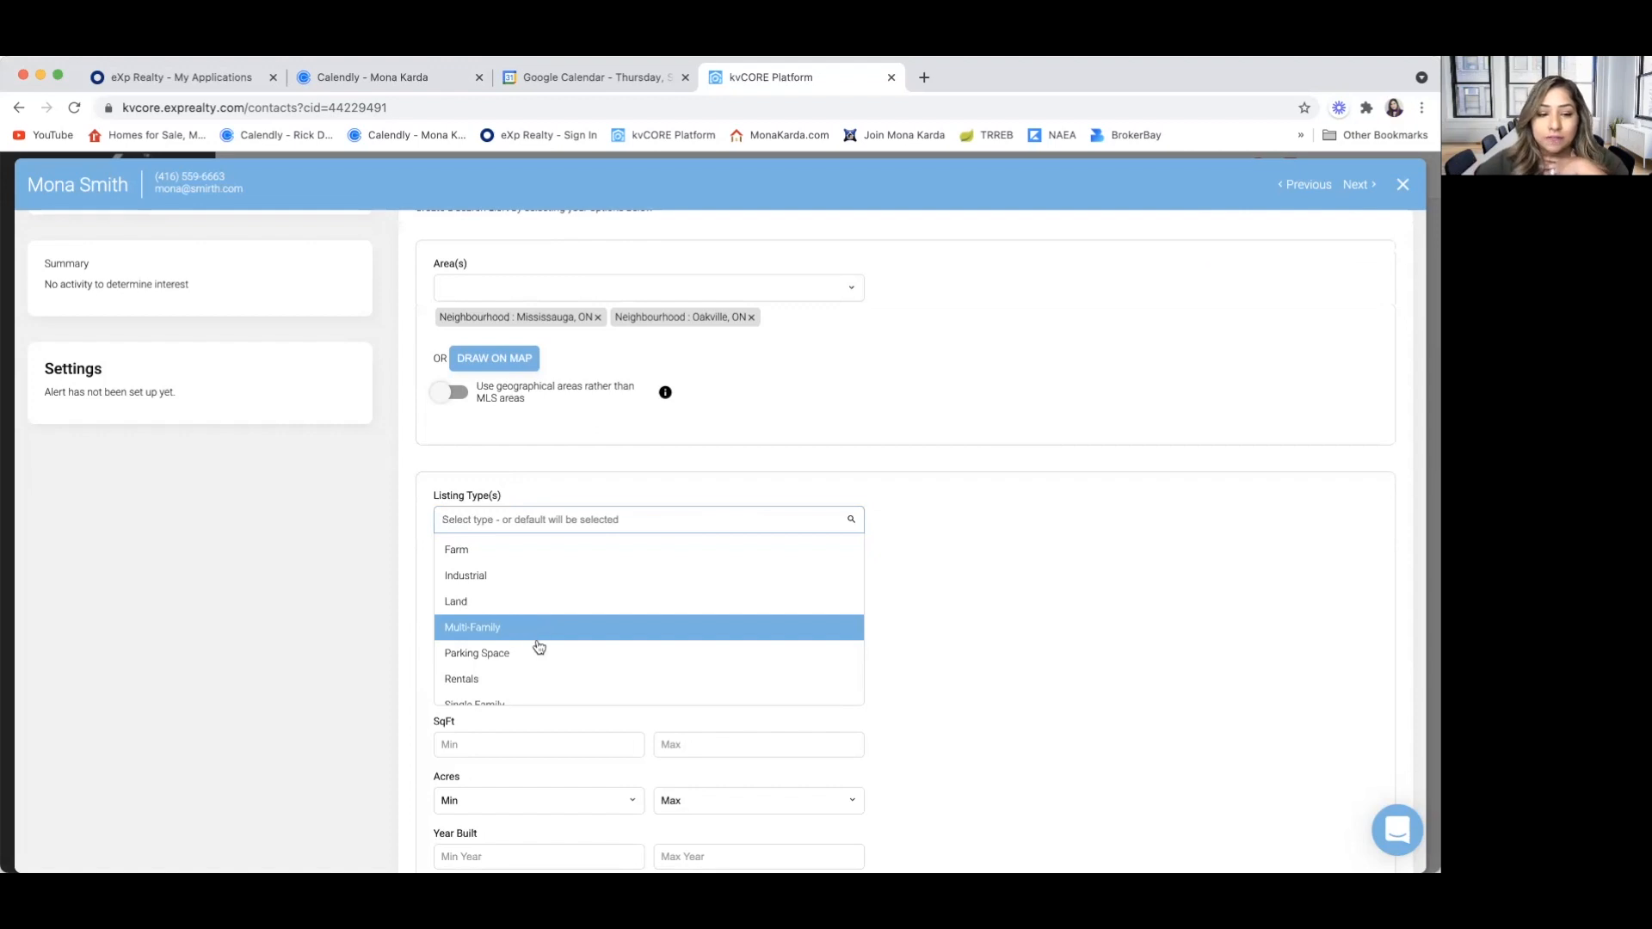
scroll(536, 661, "down", 1)
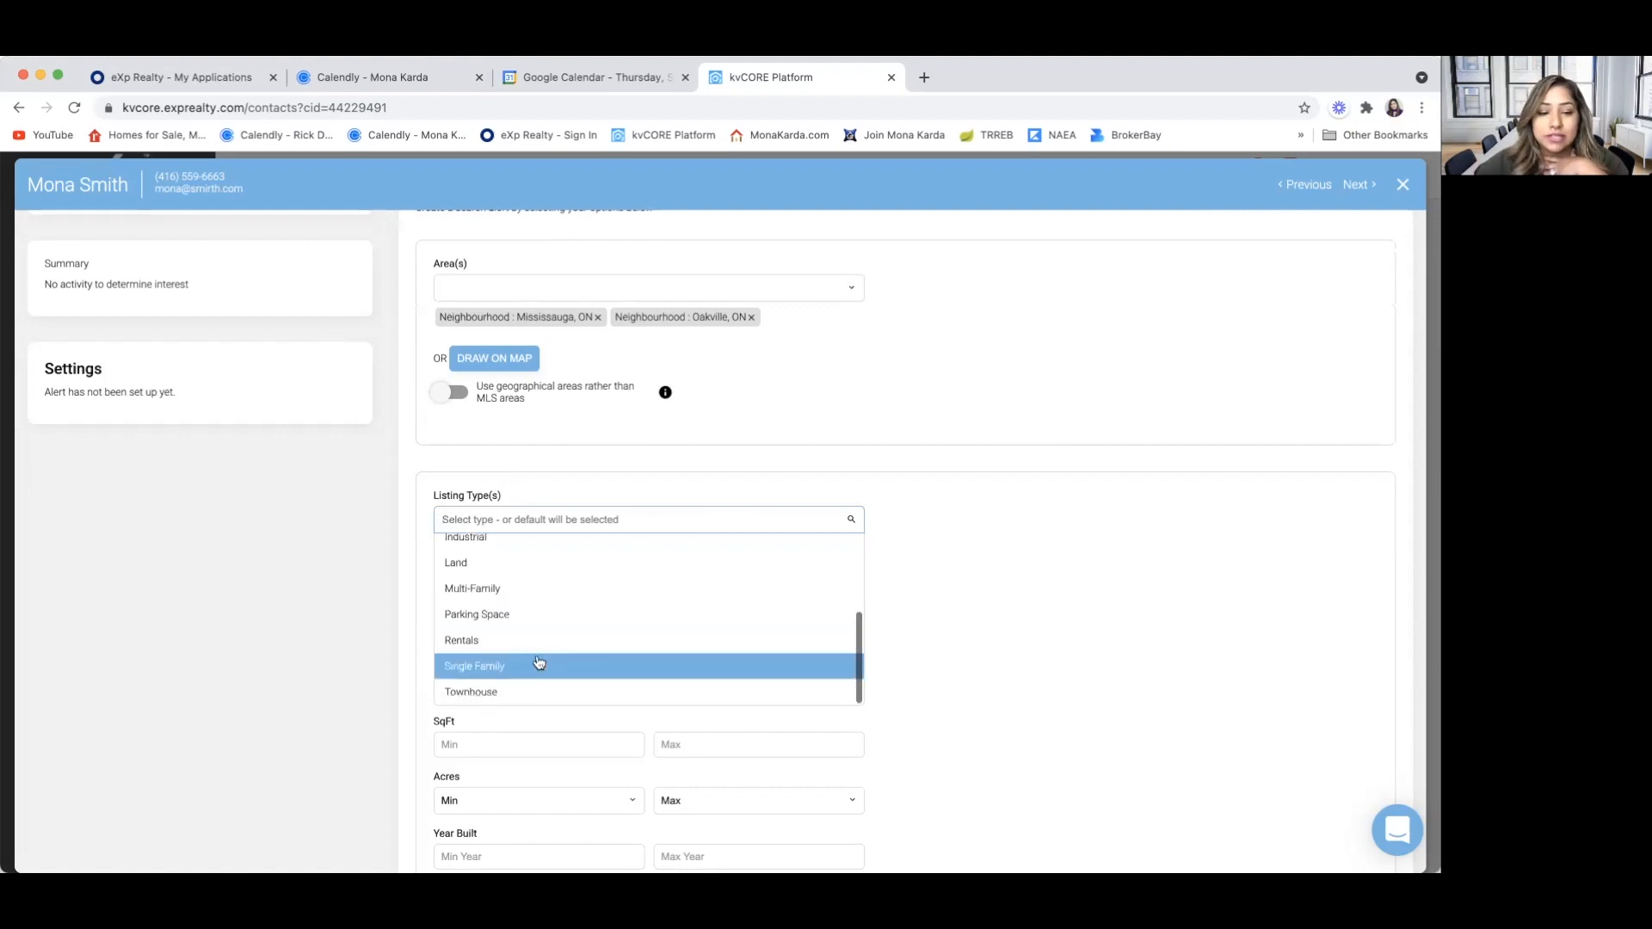
left_click(496, 671)
left_click(520, 519)
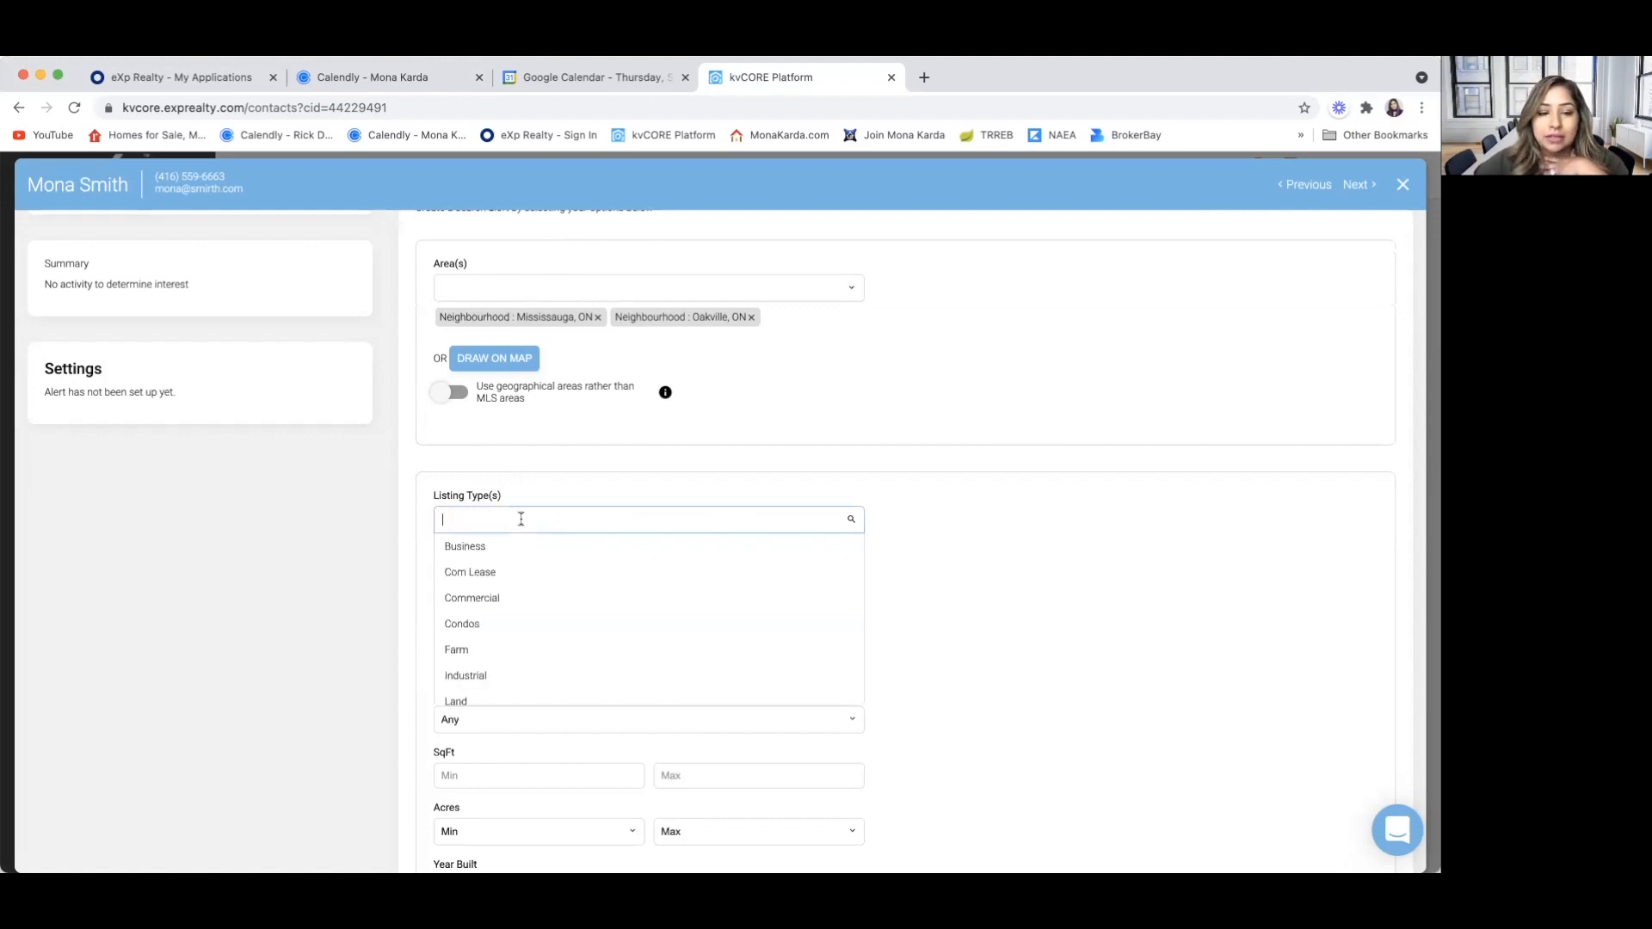
scroll(525, 634, "down", 3)
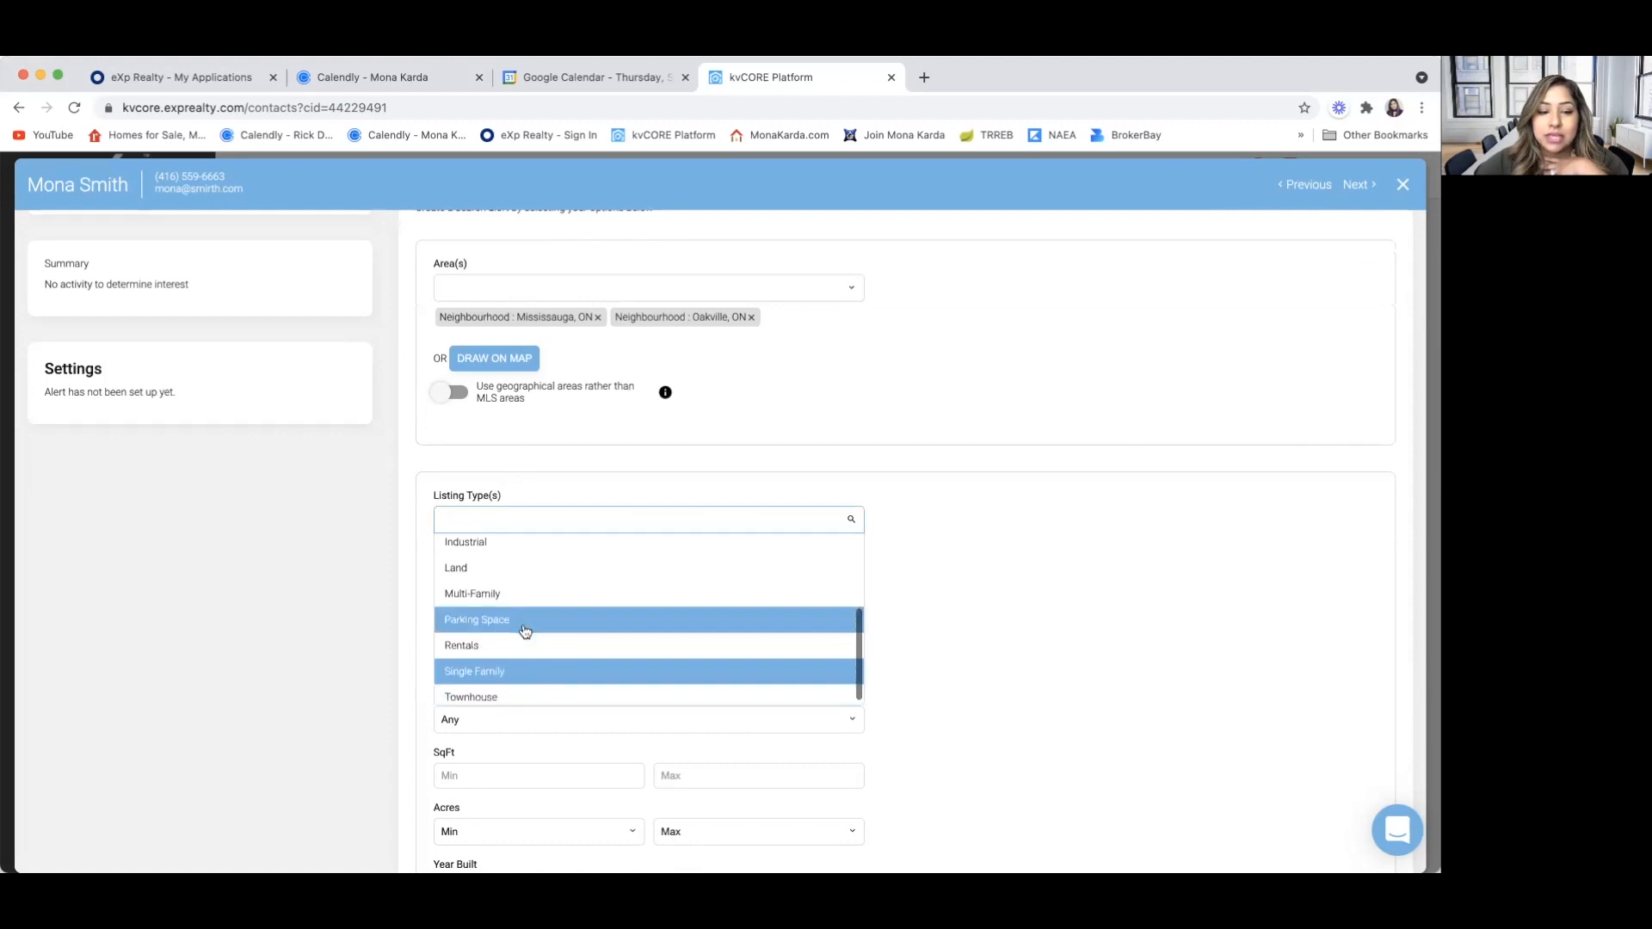
left_click(520, 589)
left_click(525, 515)
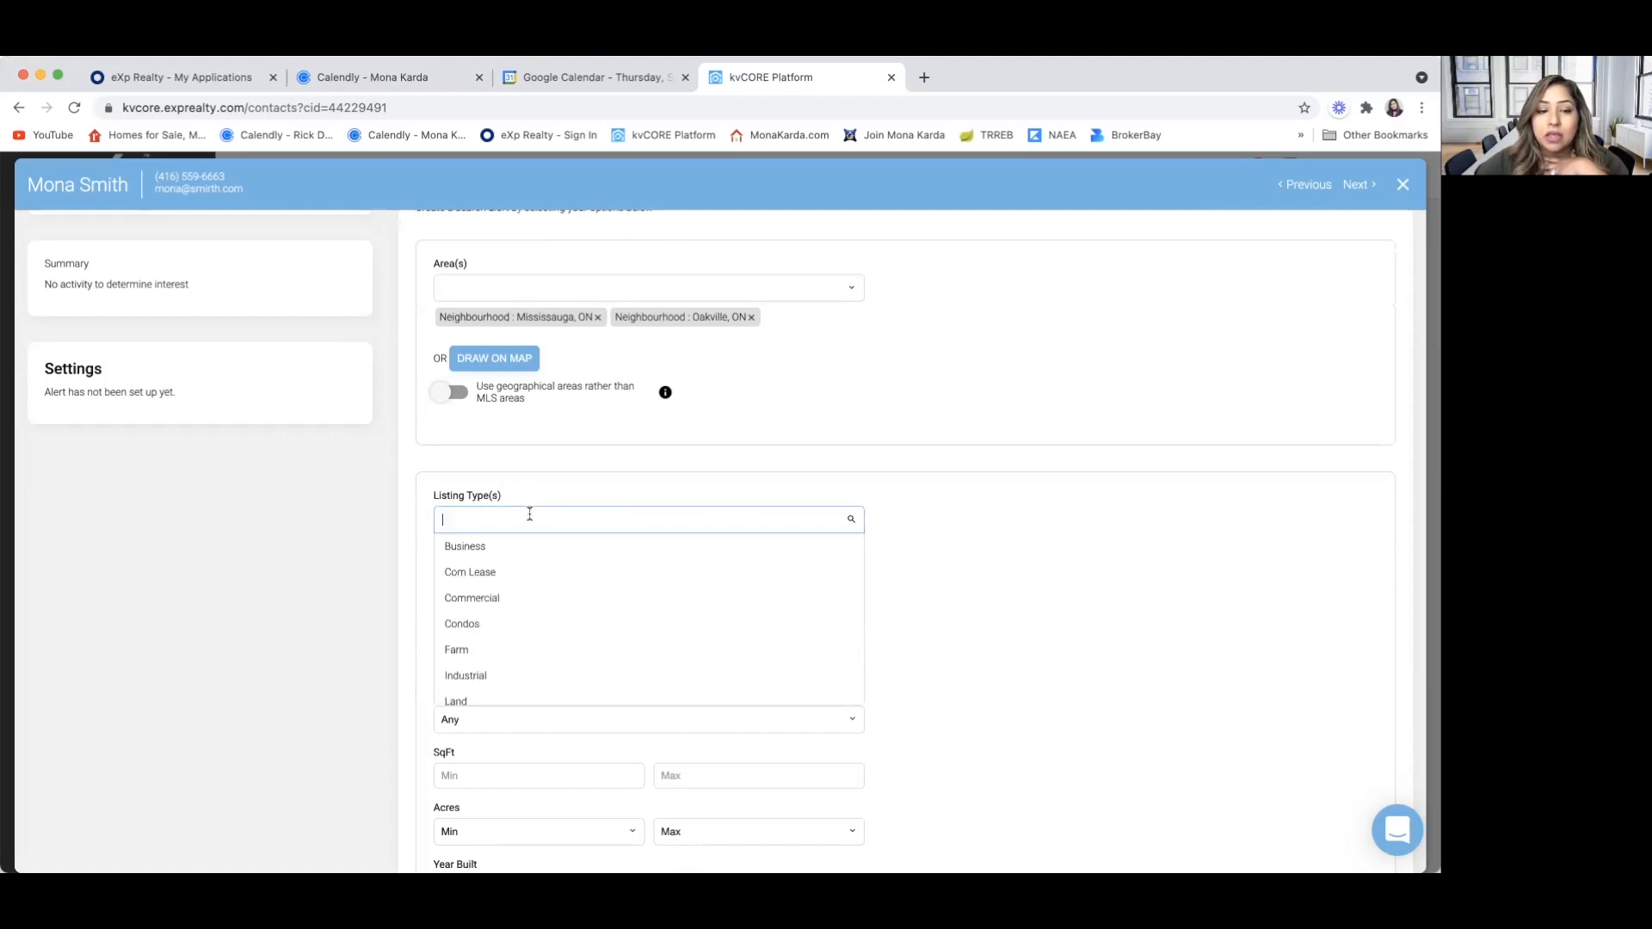
scroll(531, 670, "down", 3)
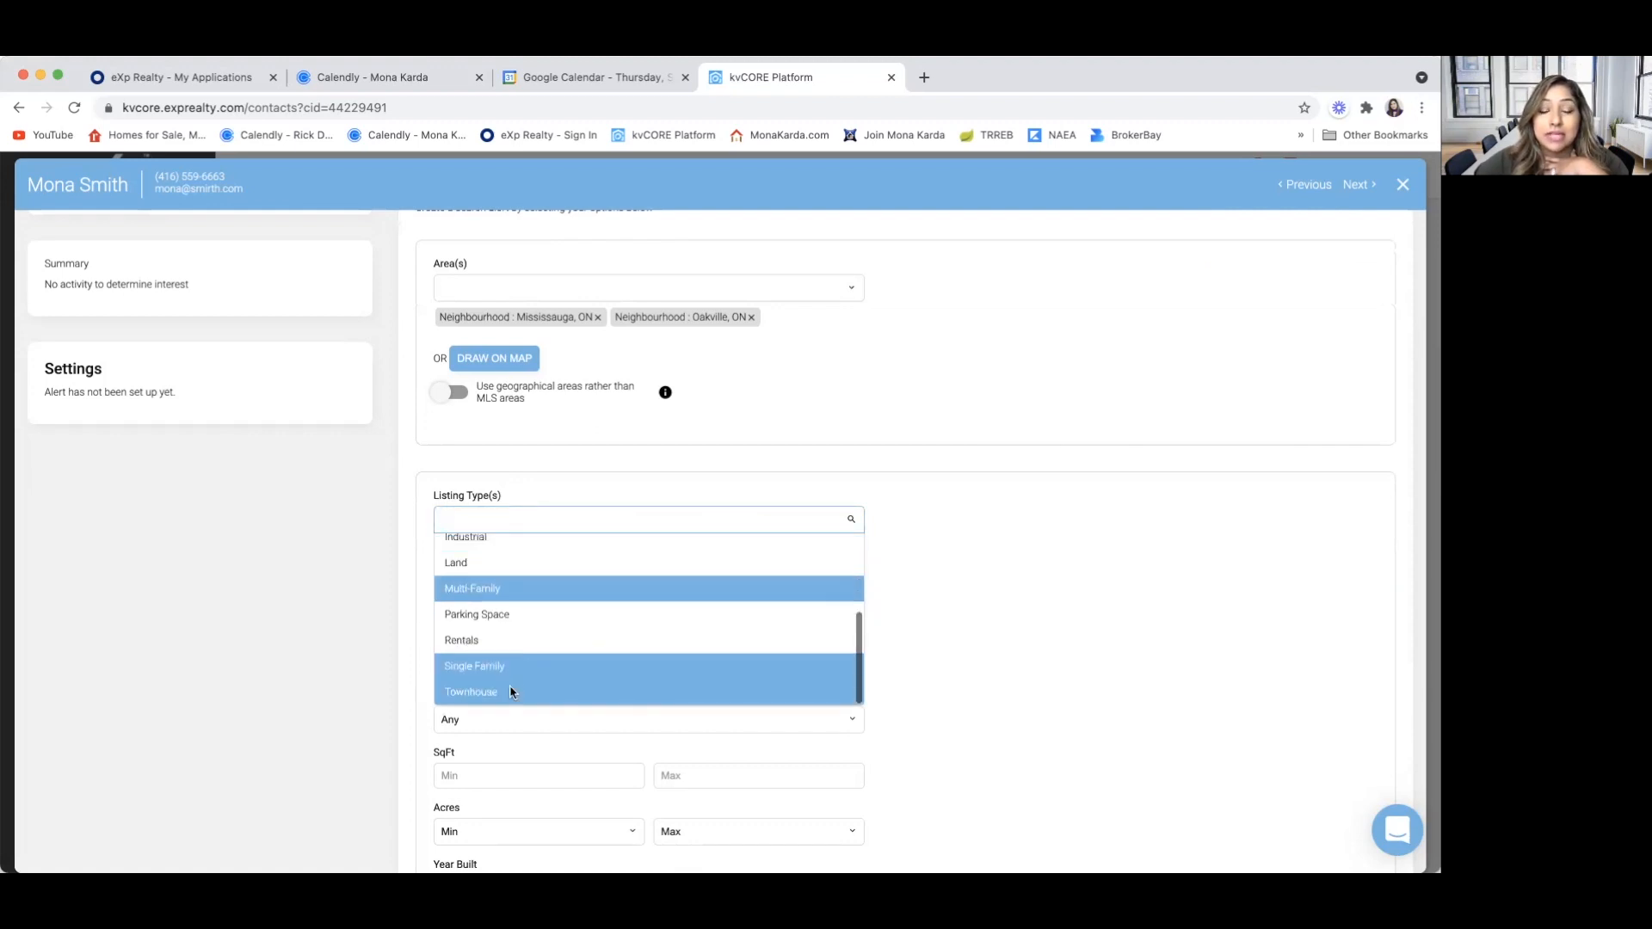
left_click(509, 690)
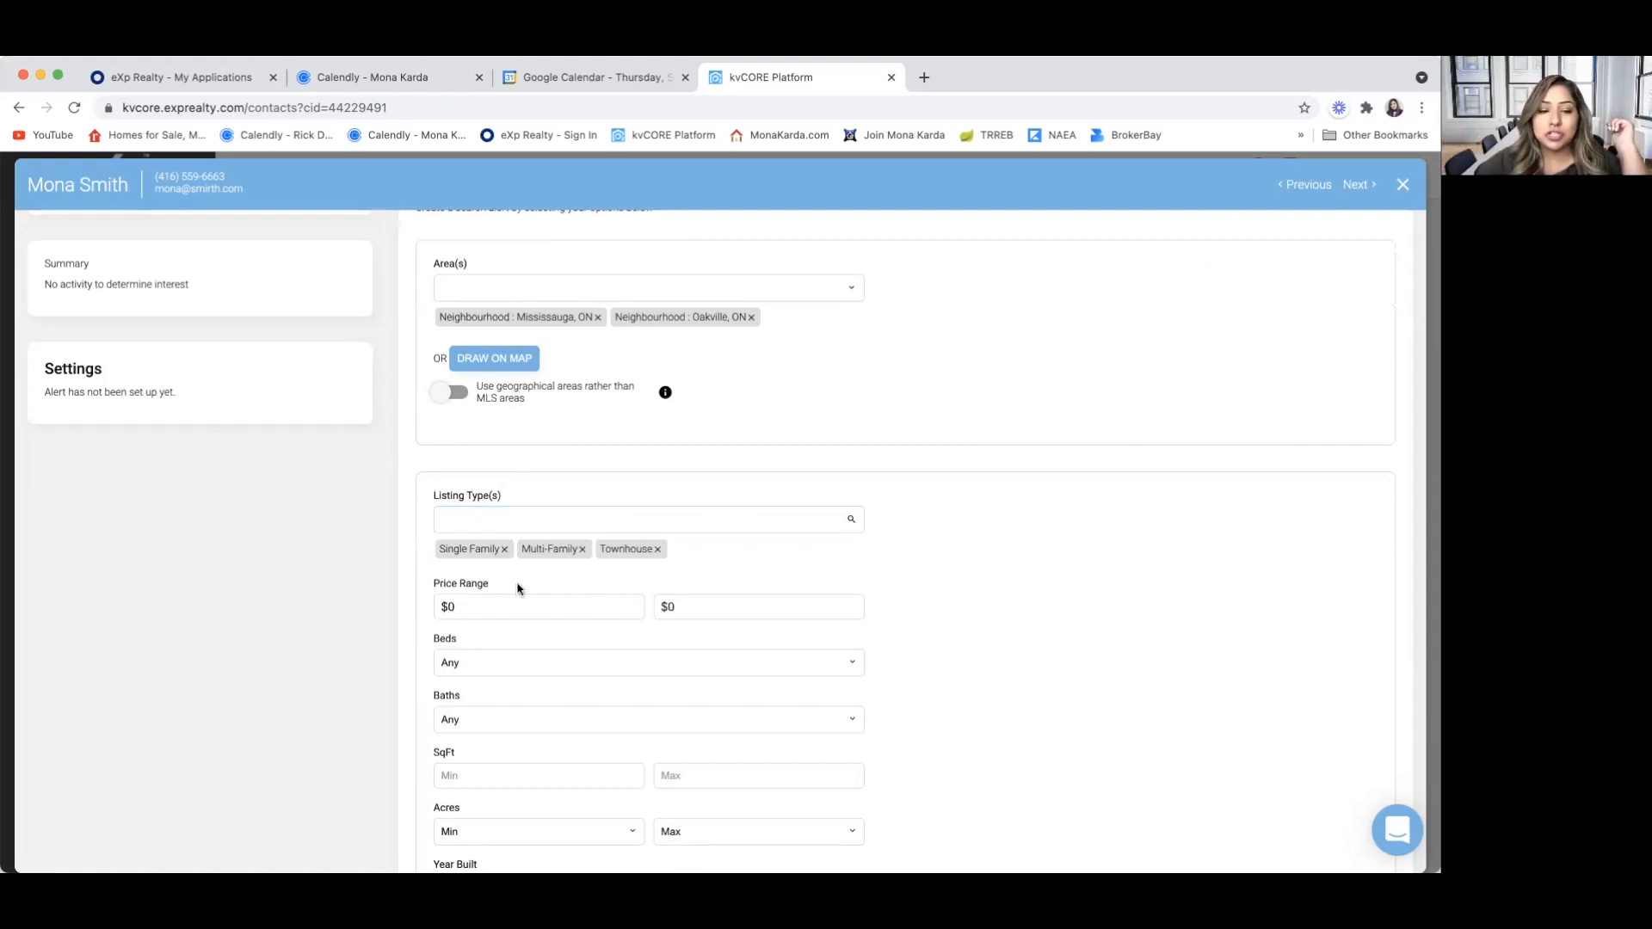
Set the alert's price range to $800,000 minimum and $1,200,000 maximum
scroll(517, 586, "down", 3)
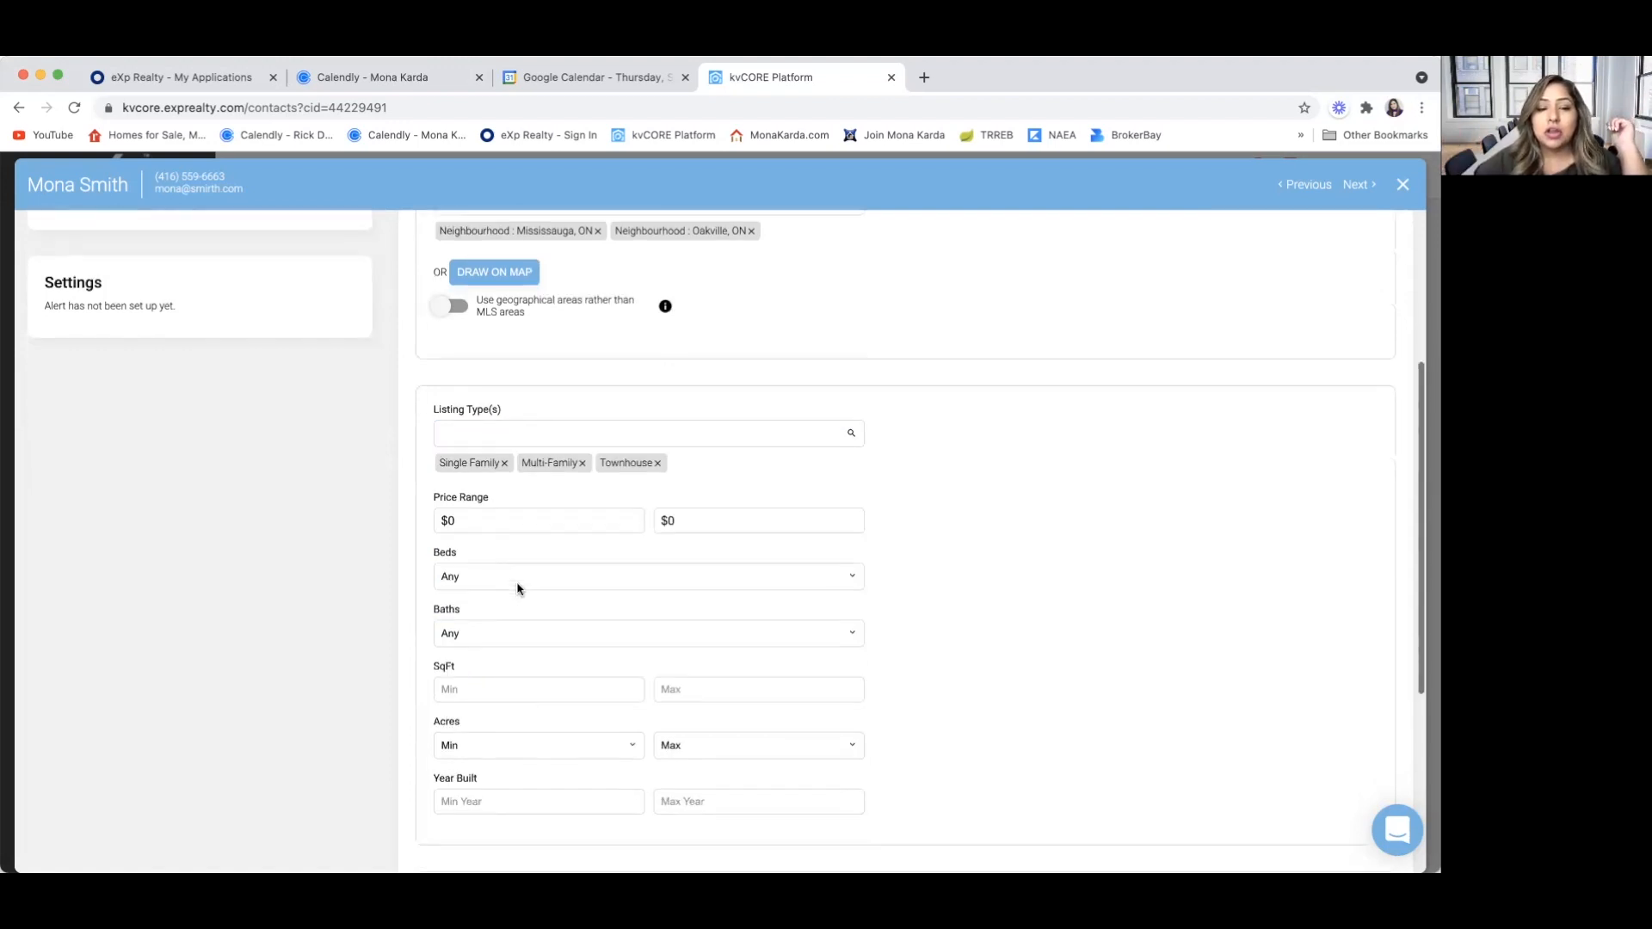
left_click(485, 510)
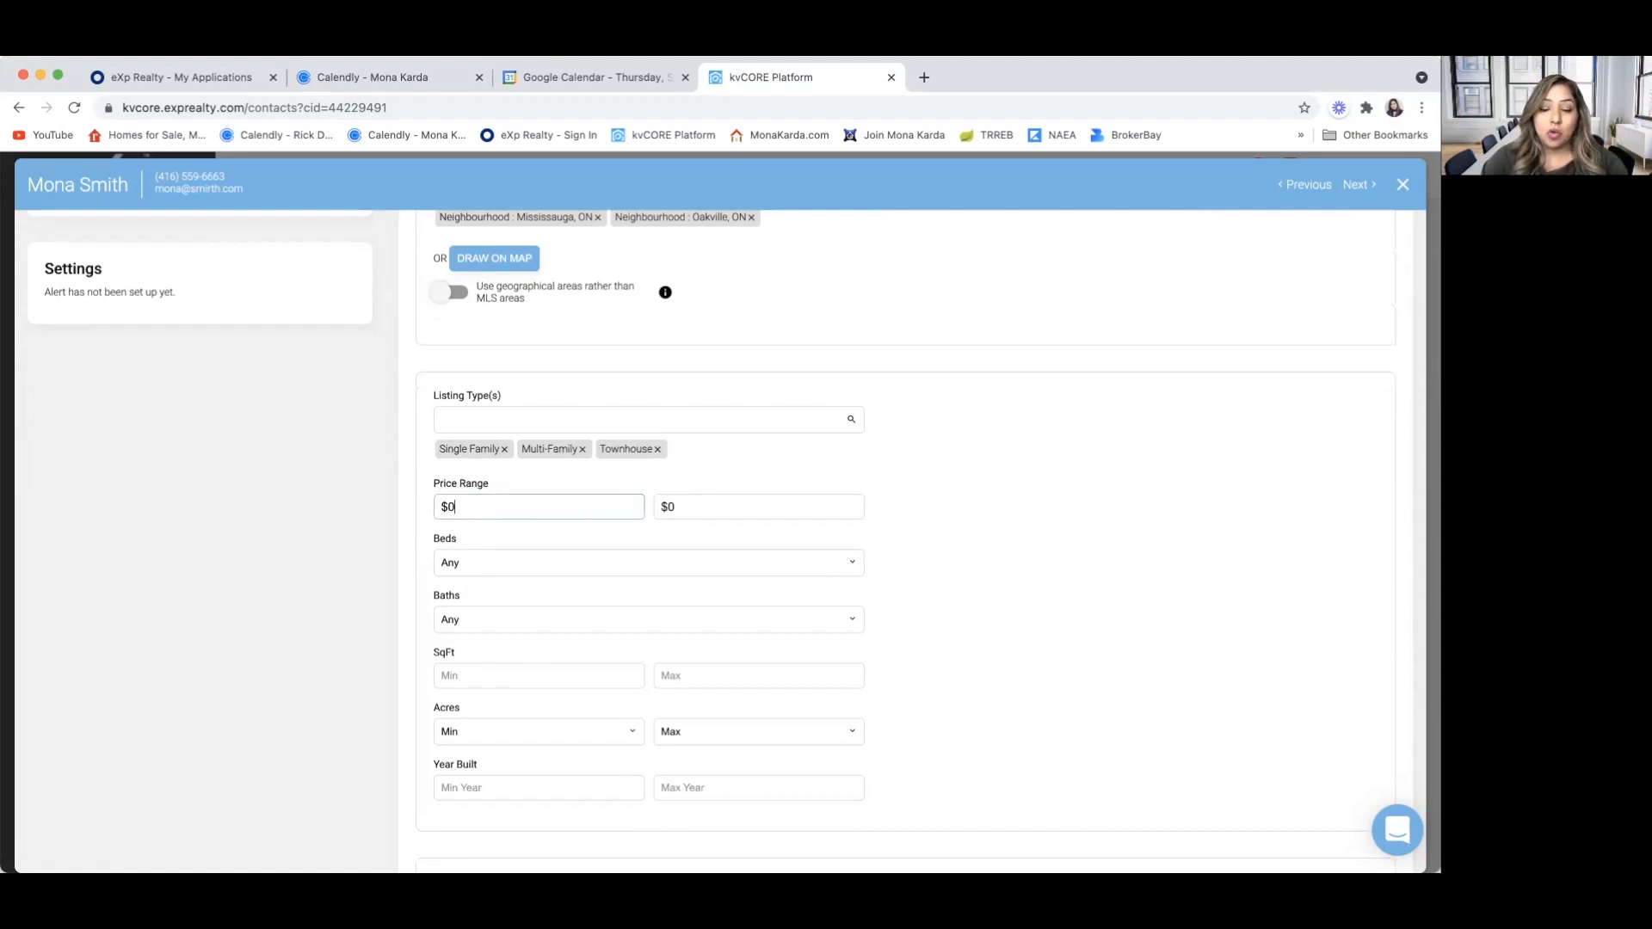
type("800000")
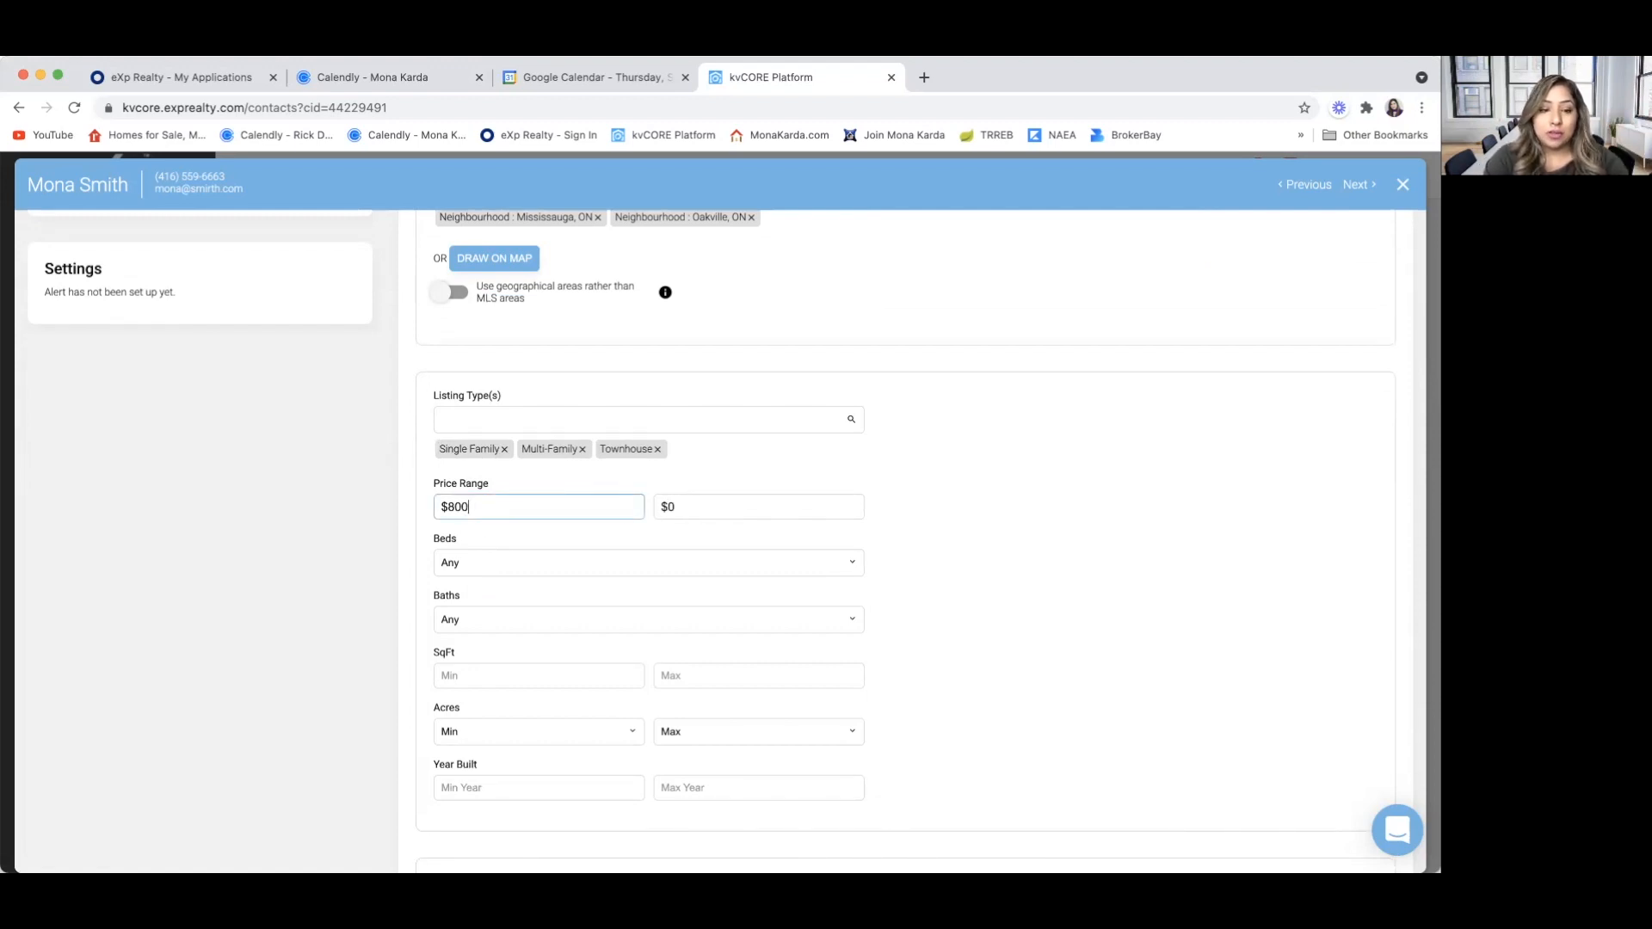
key("Tab")
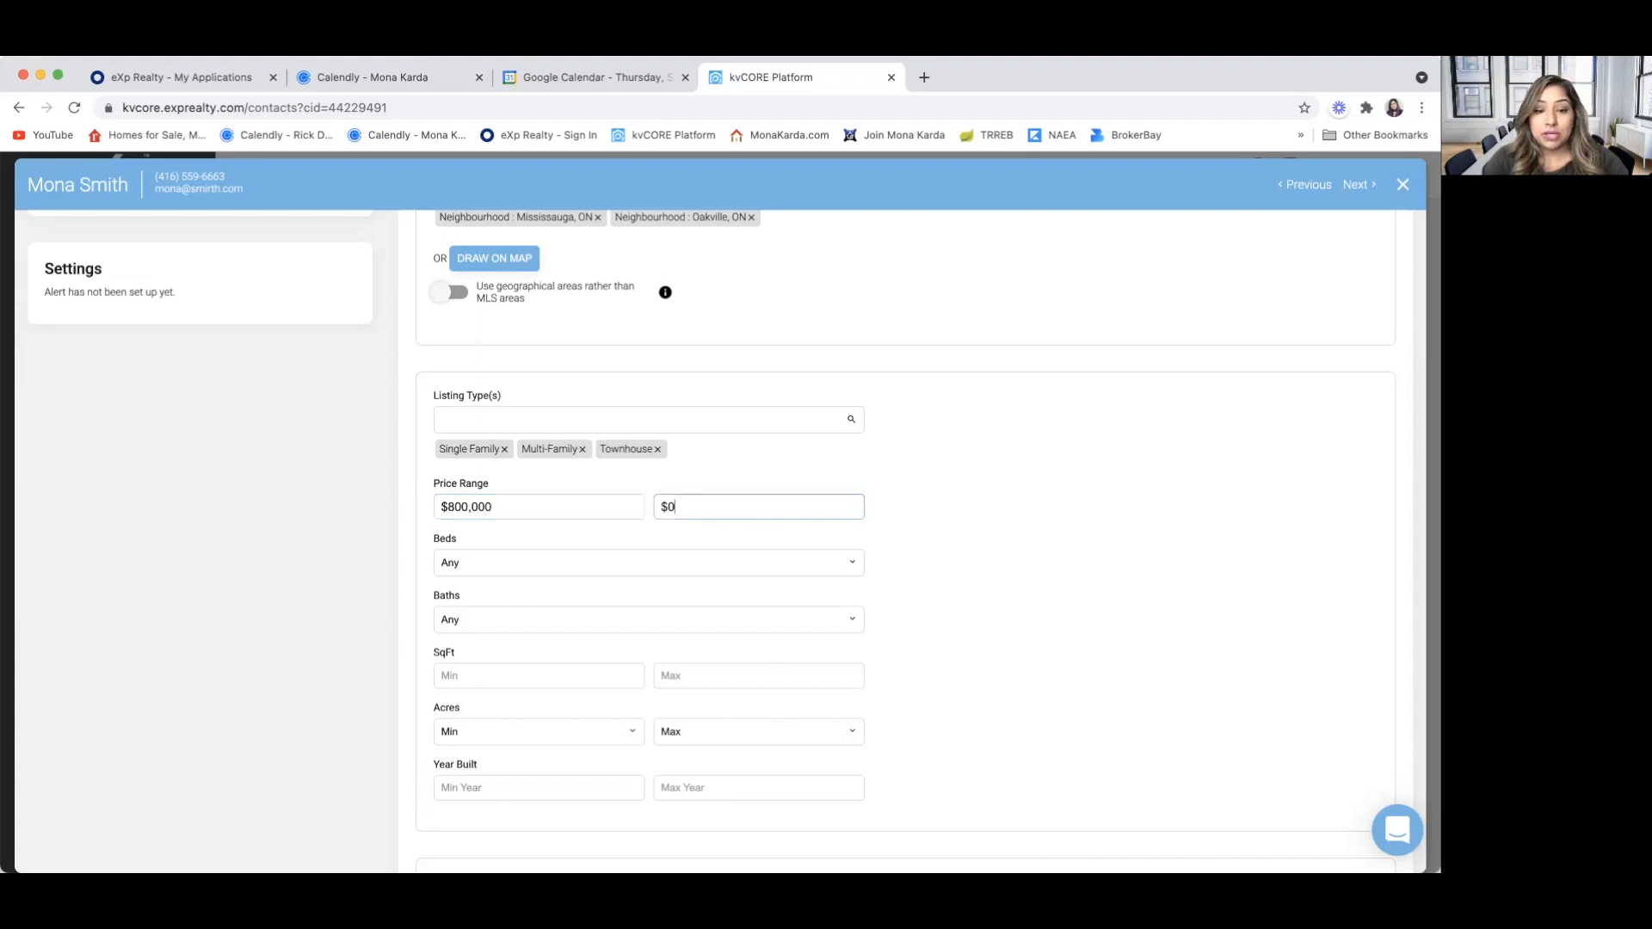
type("1200000")
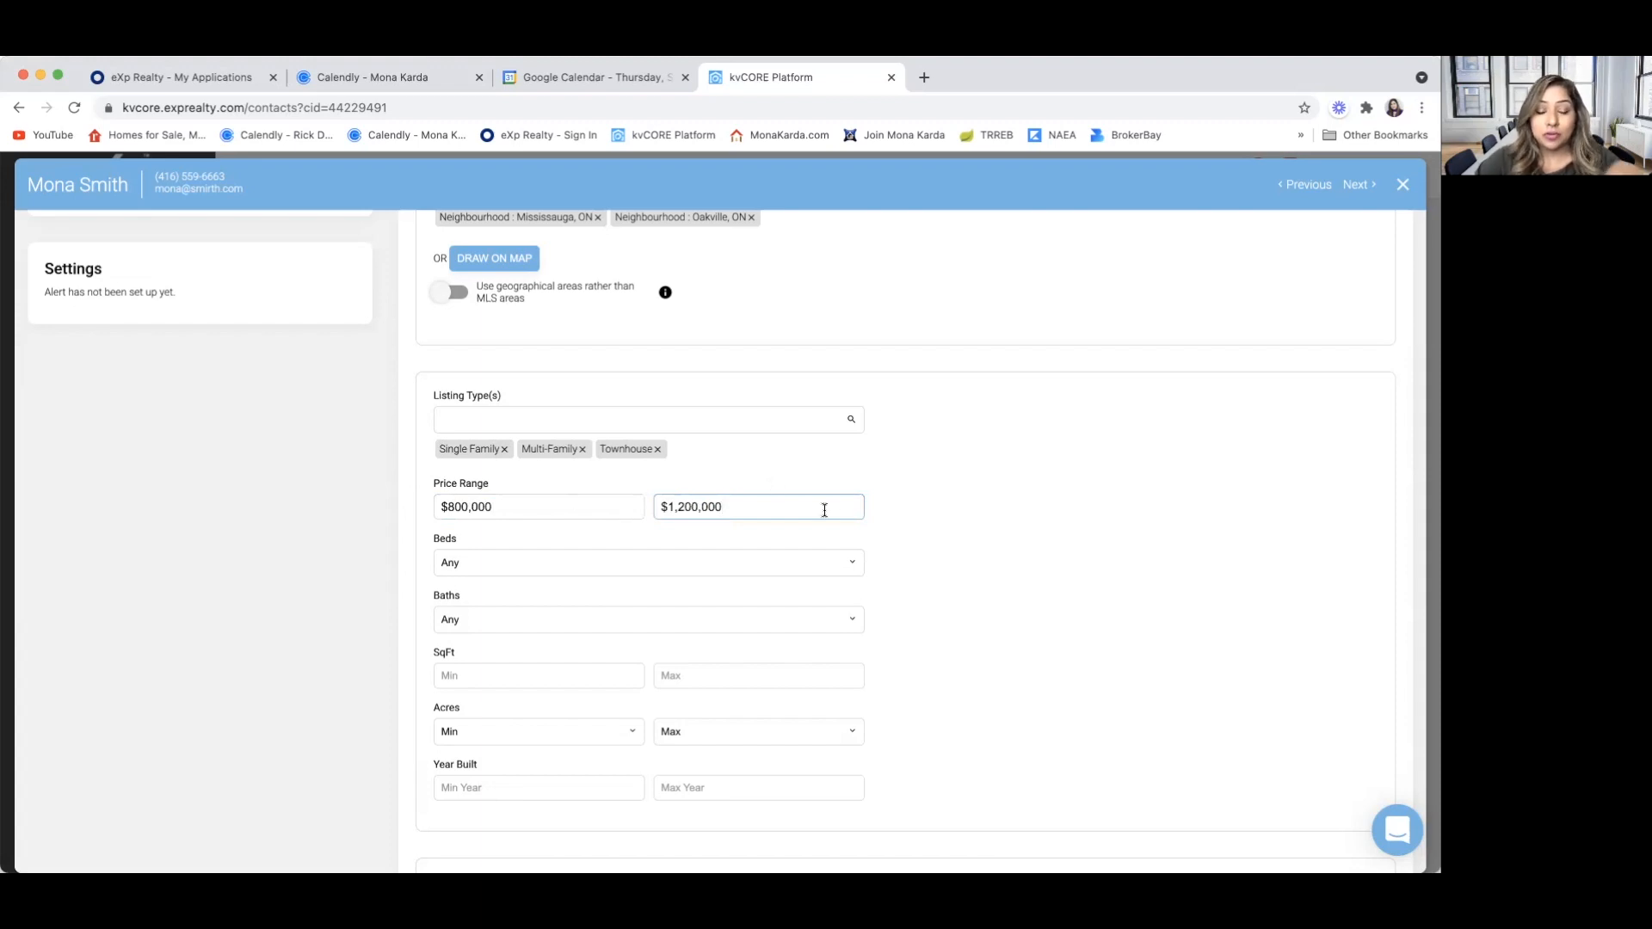
Require 3+ beds and 2.5+ baths for Alert 2
left_click(473, 563)
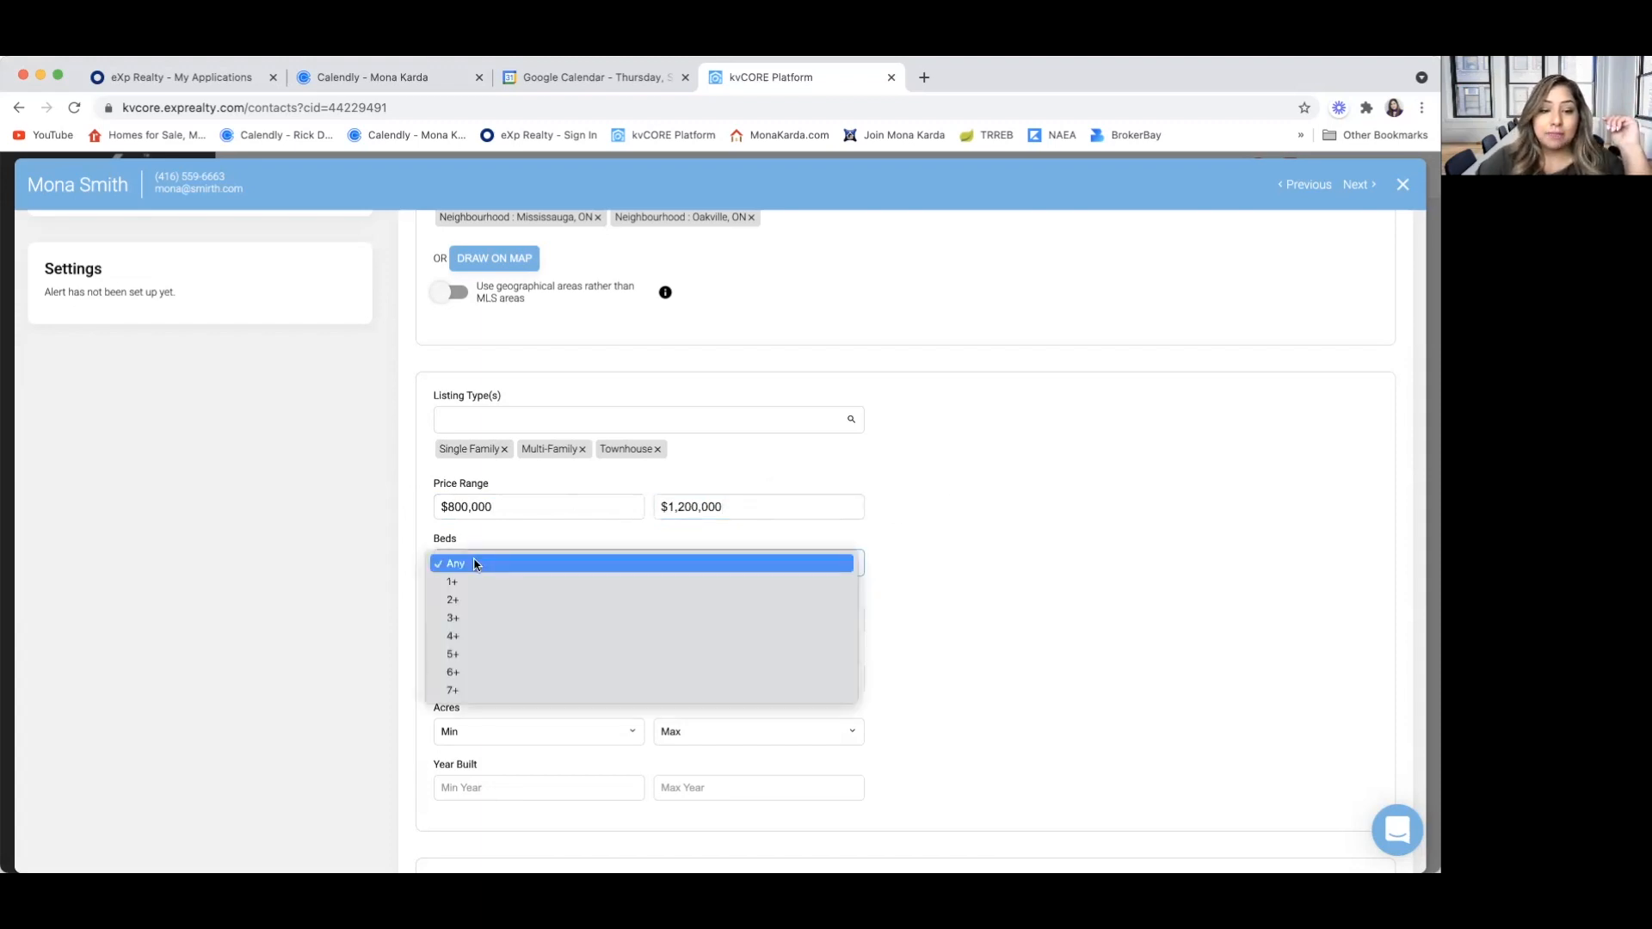
left_click(475, 619)
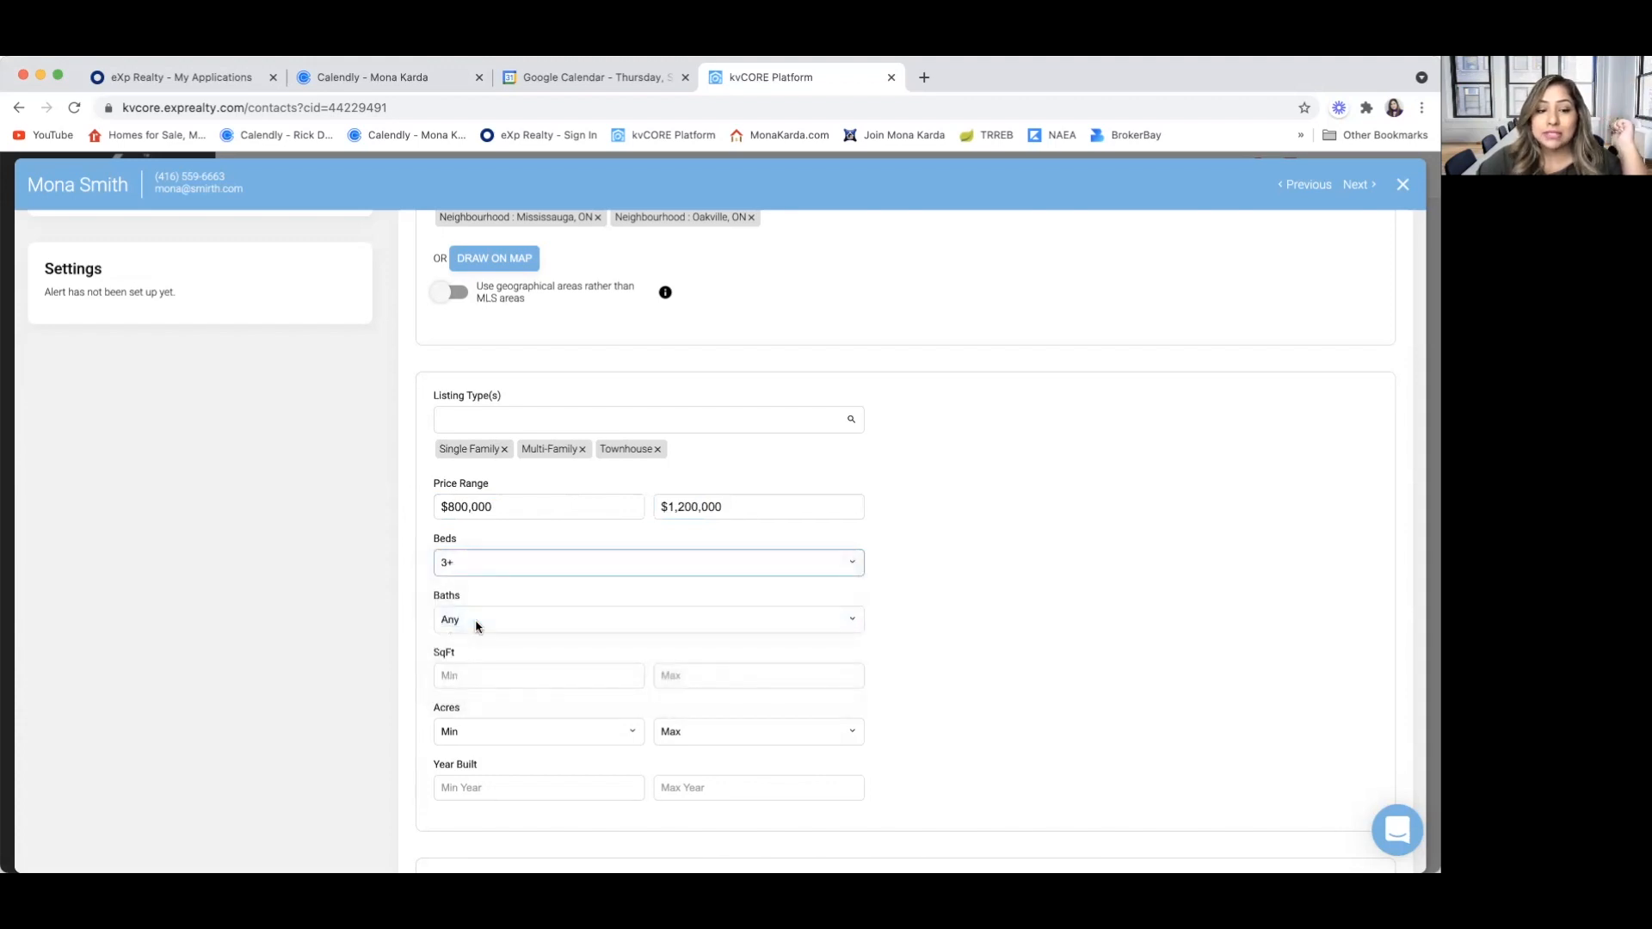
left_click(475, 621)
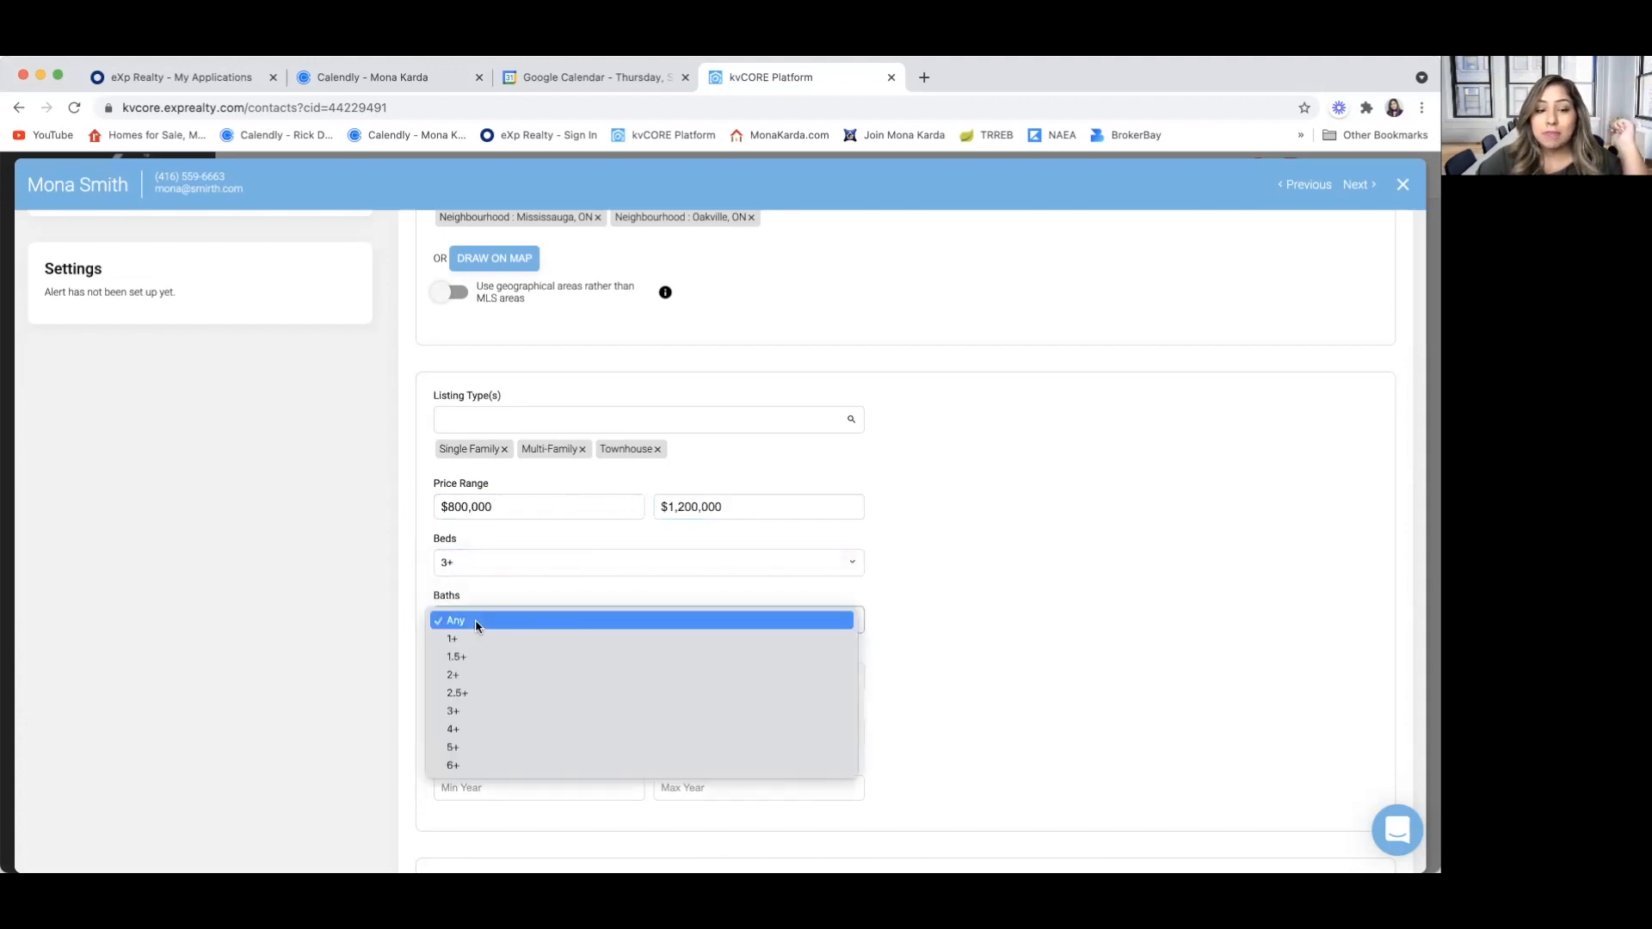
left_click(479, 695)
Review the remaining alert criteria and browse the full list of property feature options without selecting any
scroll(482, 675, "down", 3)
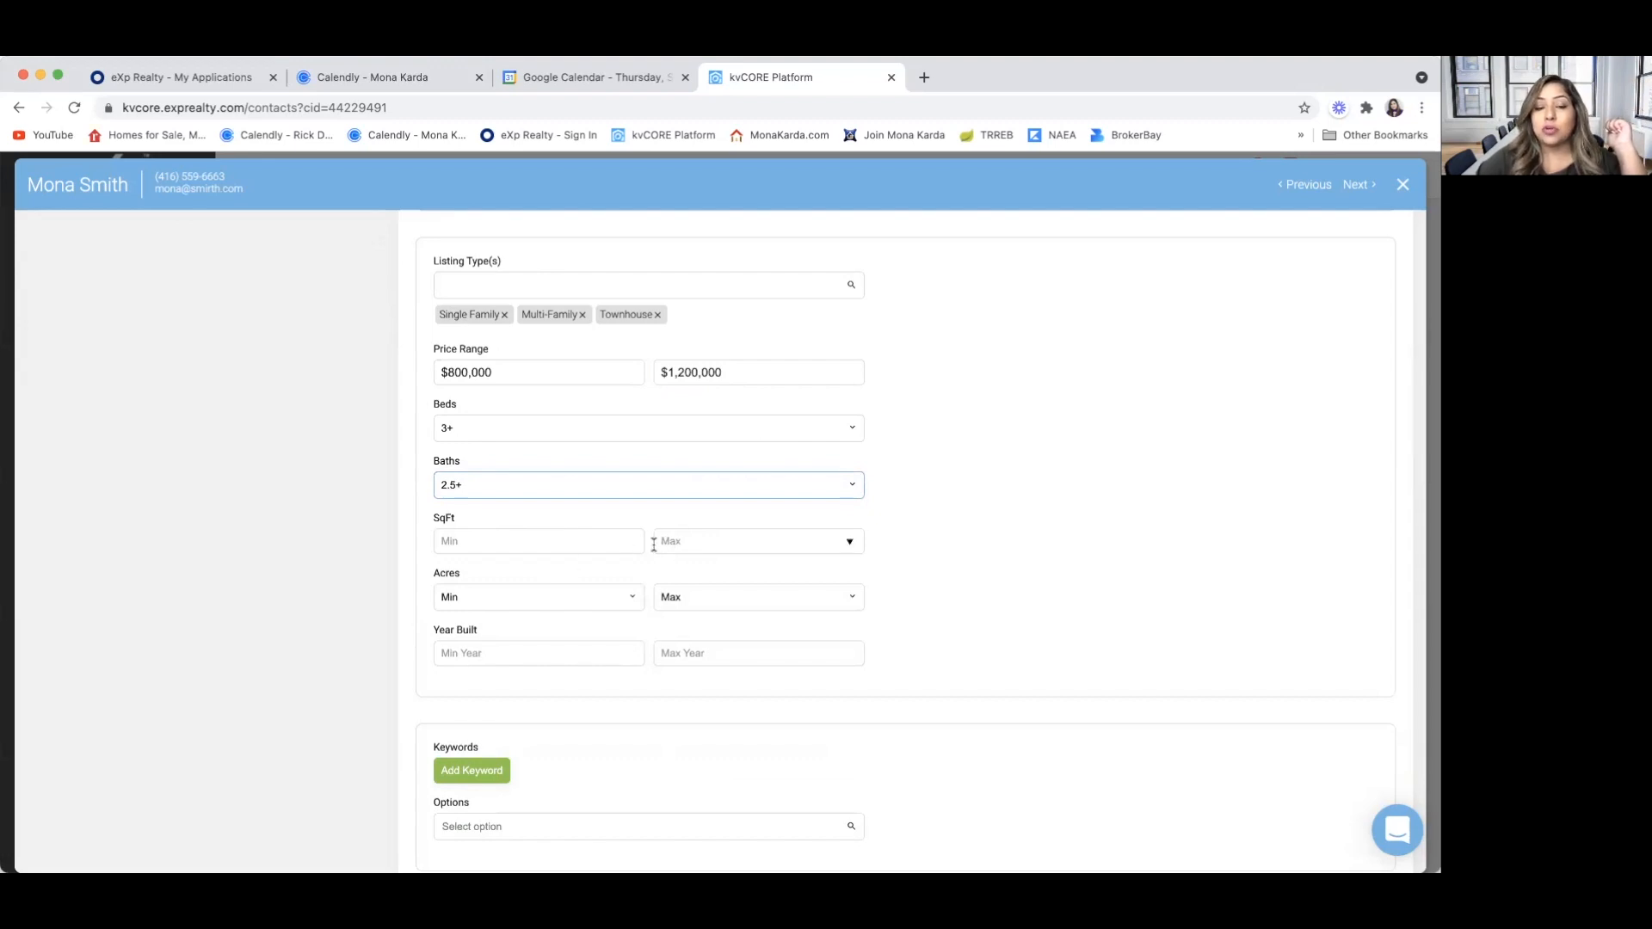
scroll(511, 600, "down", 1)
scroll(511, 599, "down", 2)
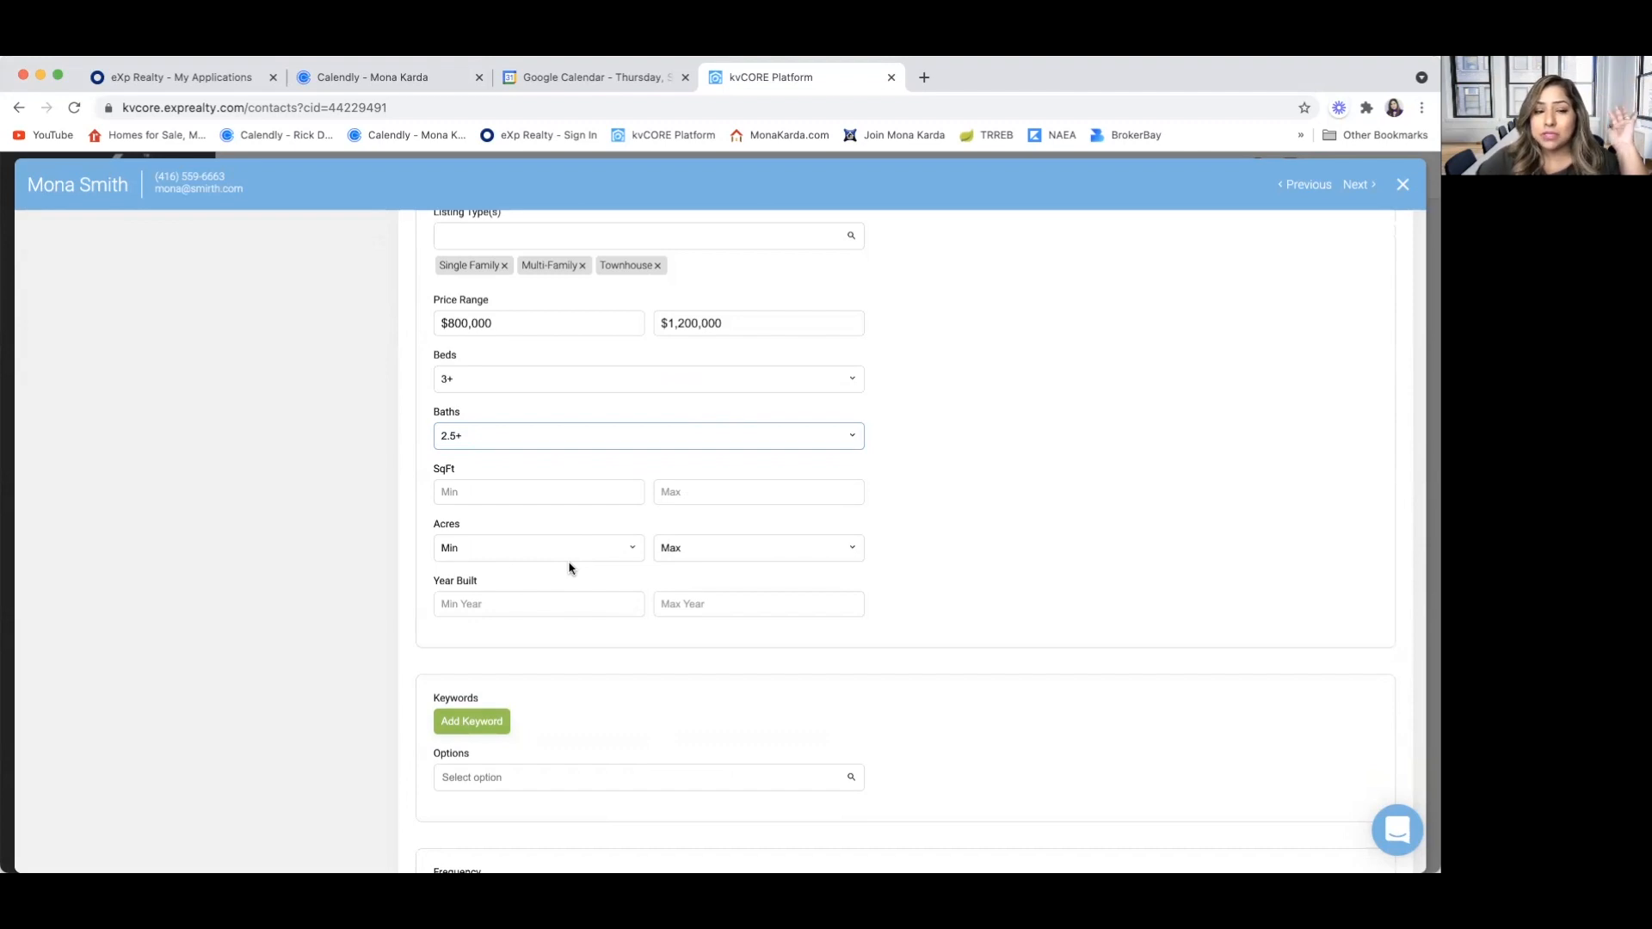
scroll(547, 627, "down", 1)
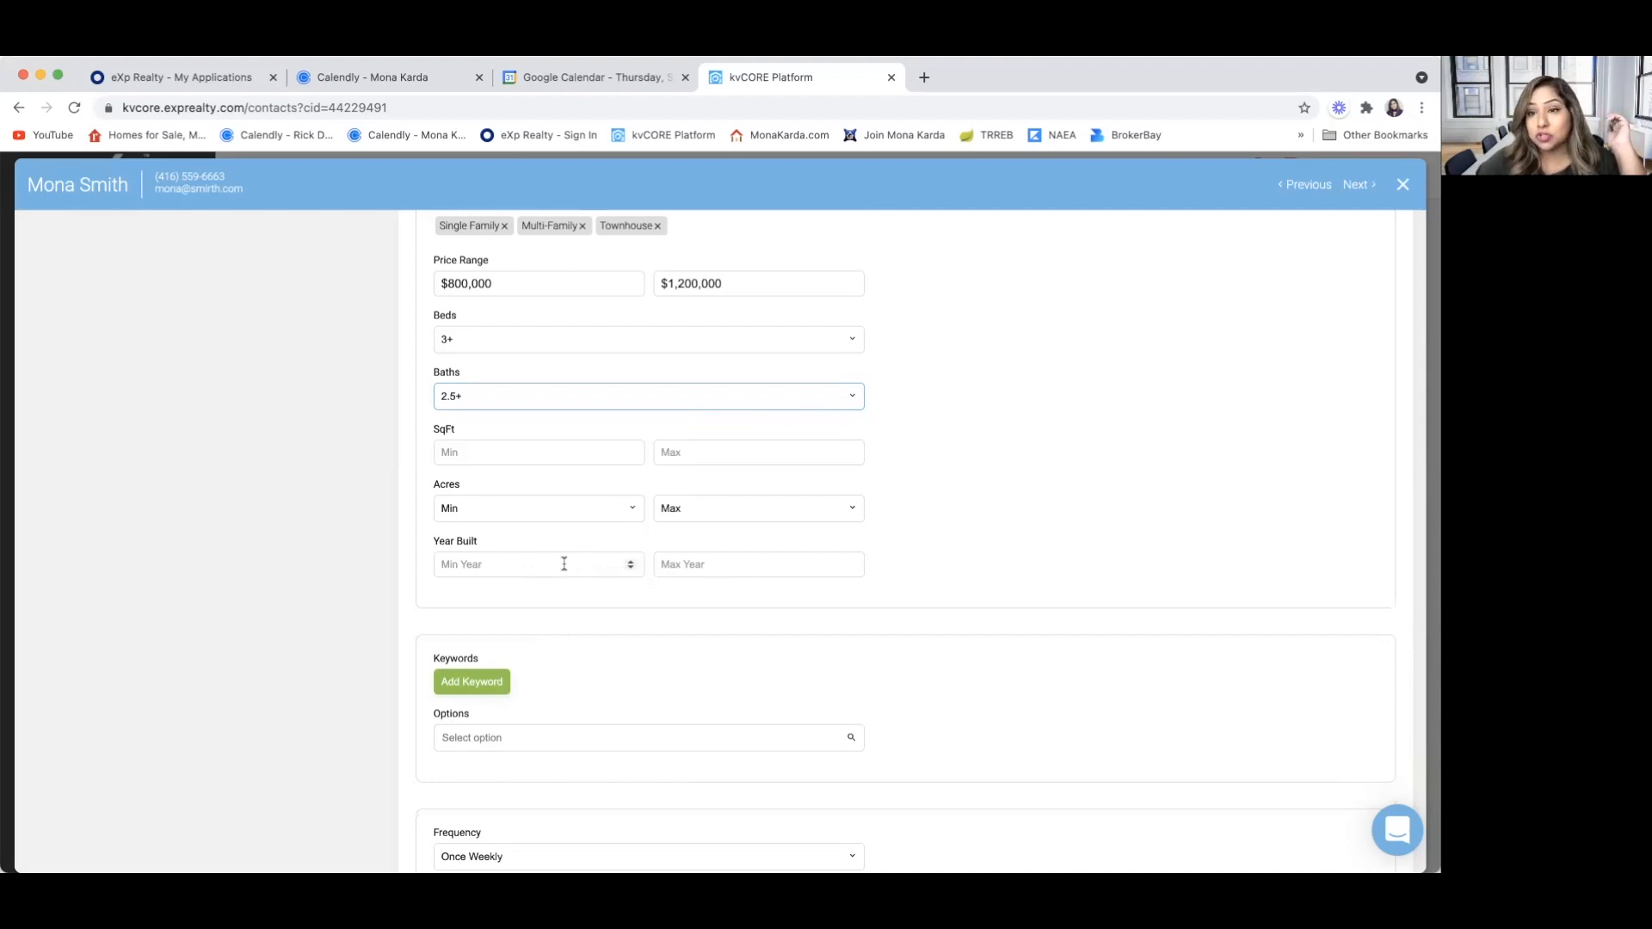
scroll(560, 607, "down", 2)
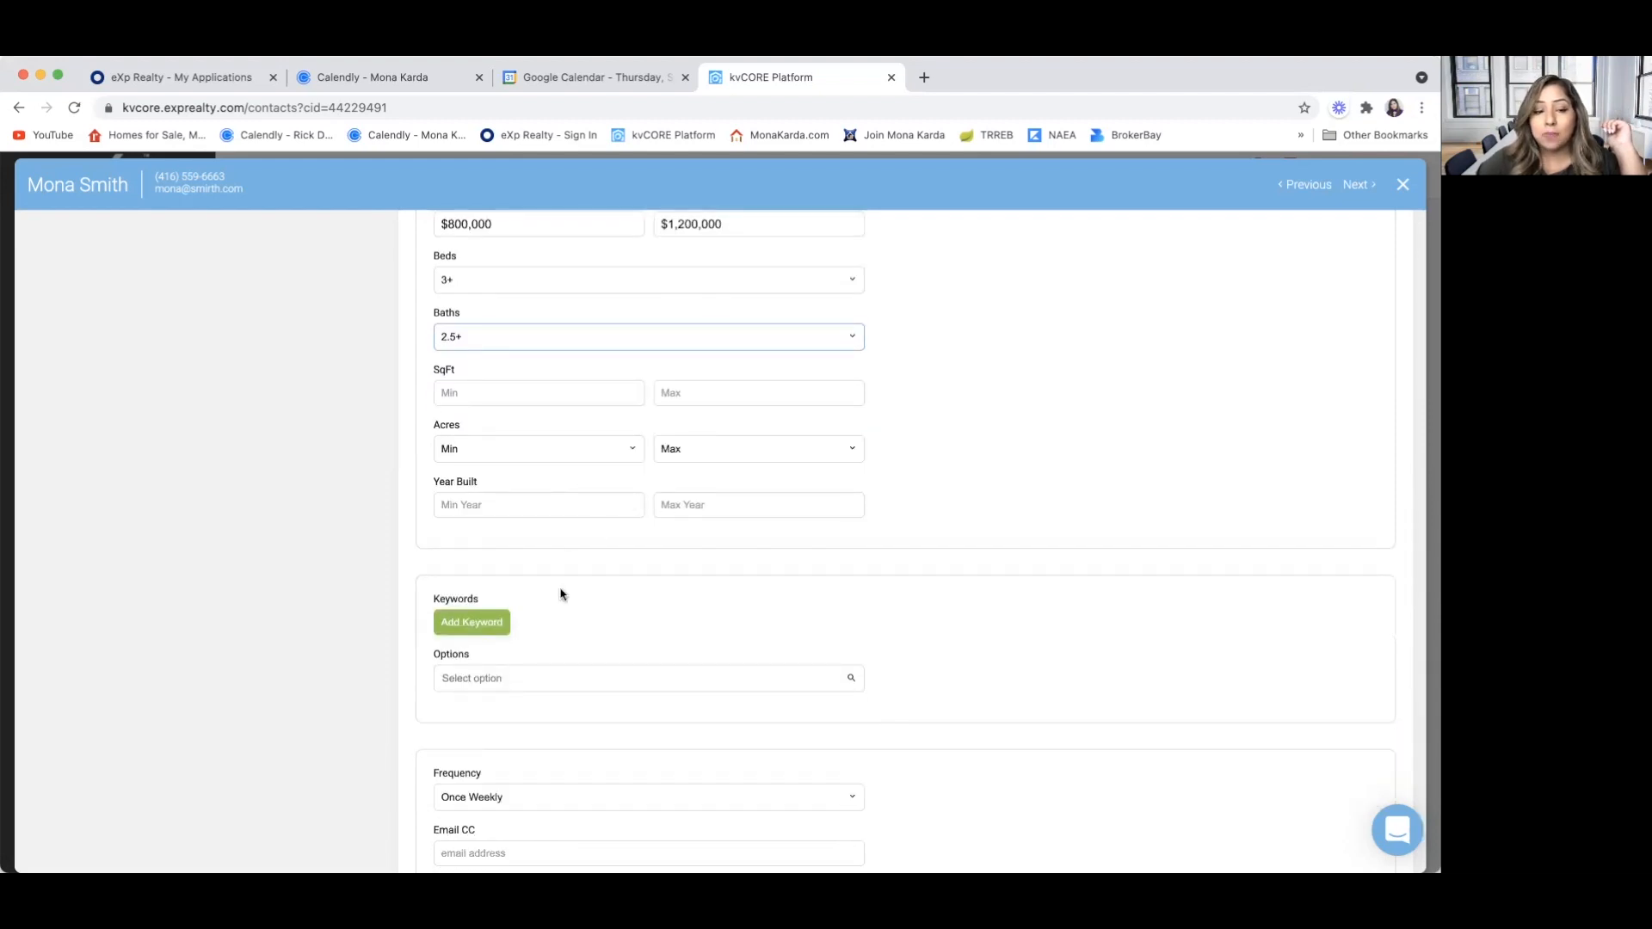
scroll(540, 624, "down", 1)
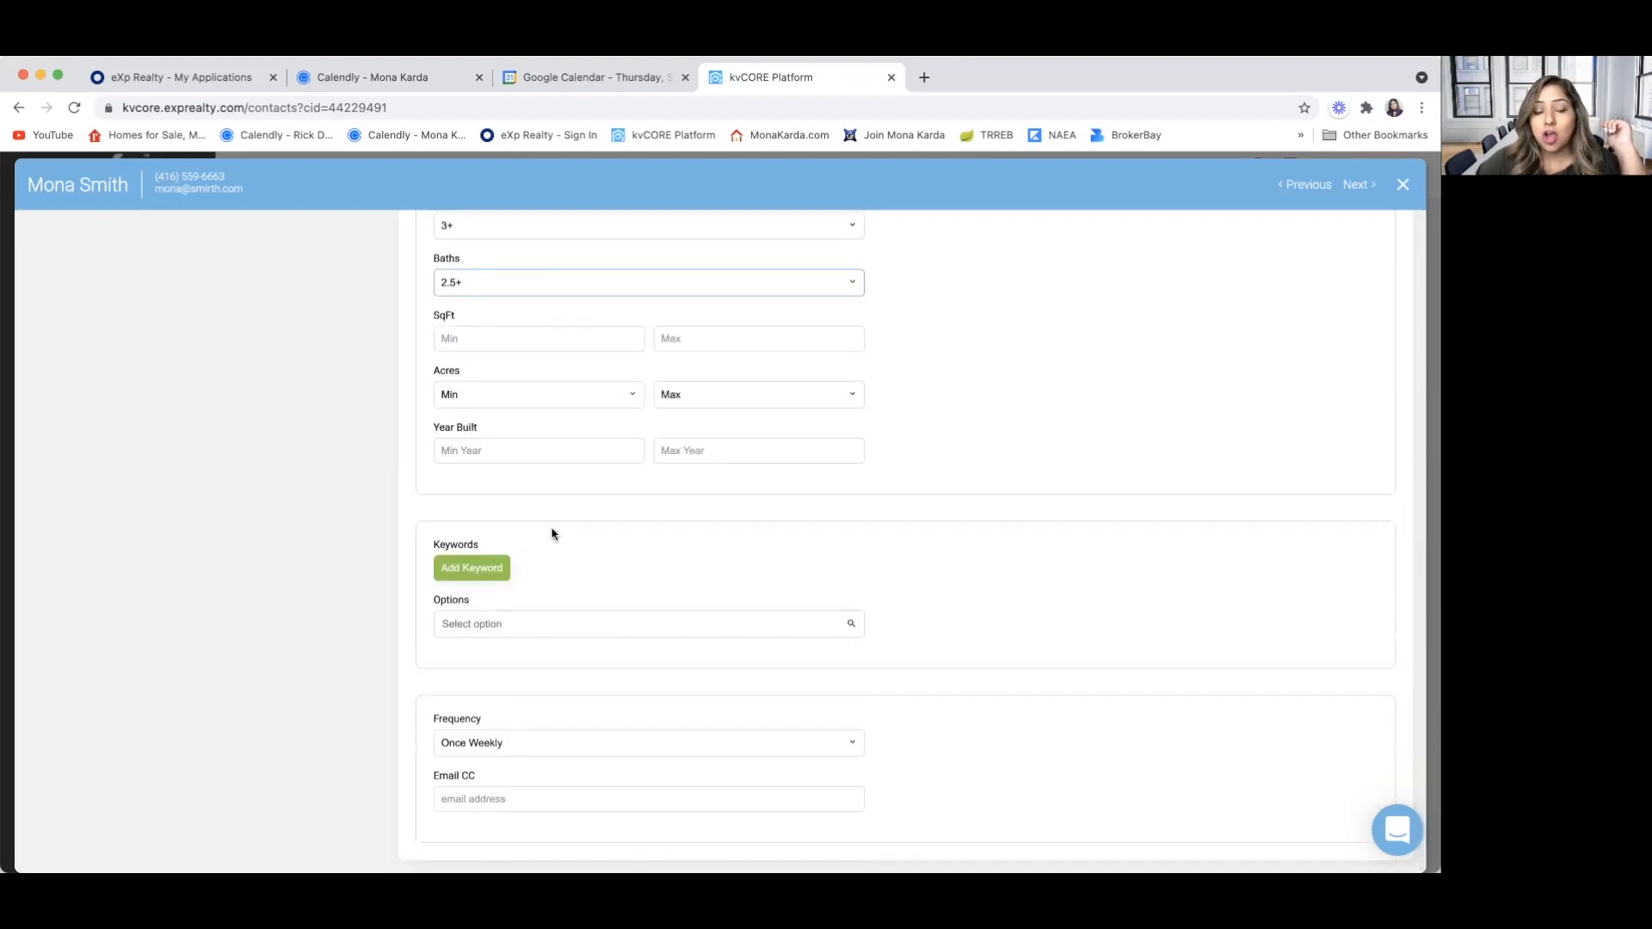
left_click(481, 619)
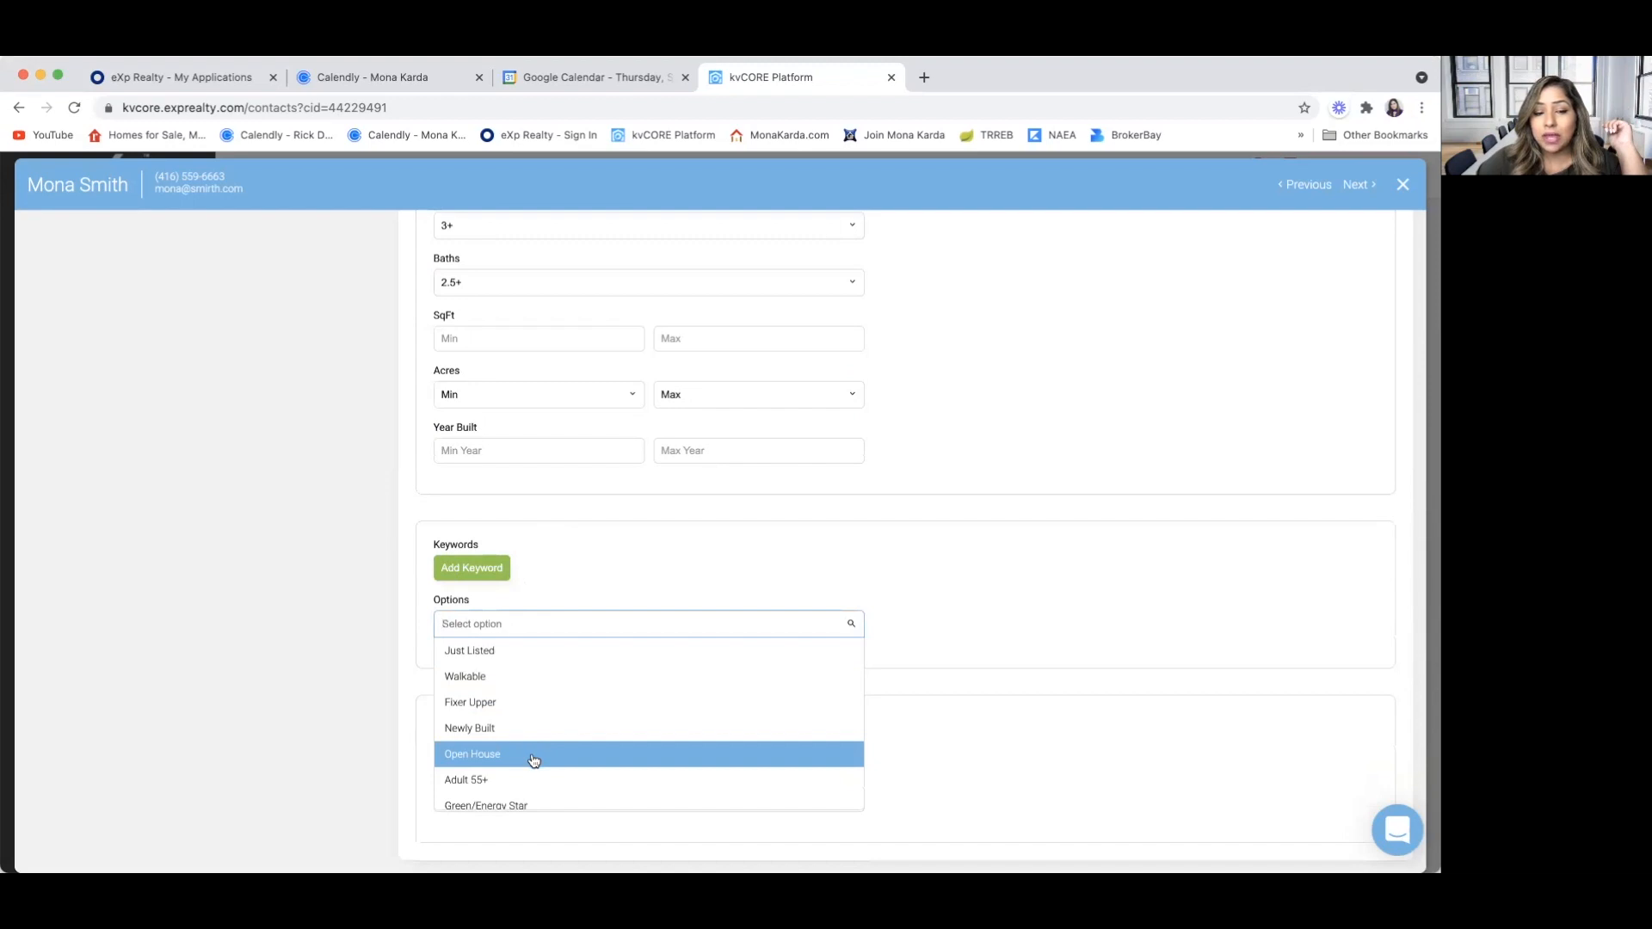
scroll(555, 773, "down", 5)
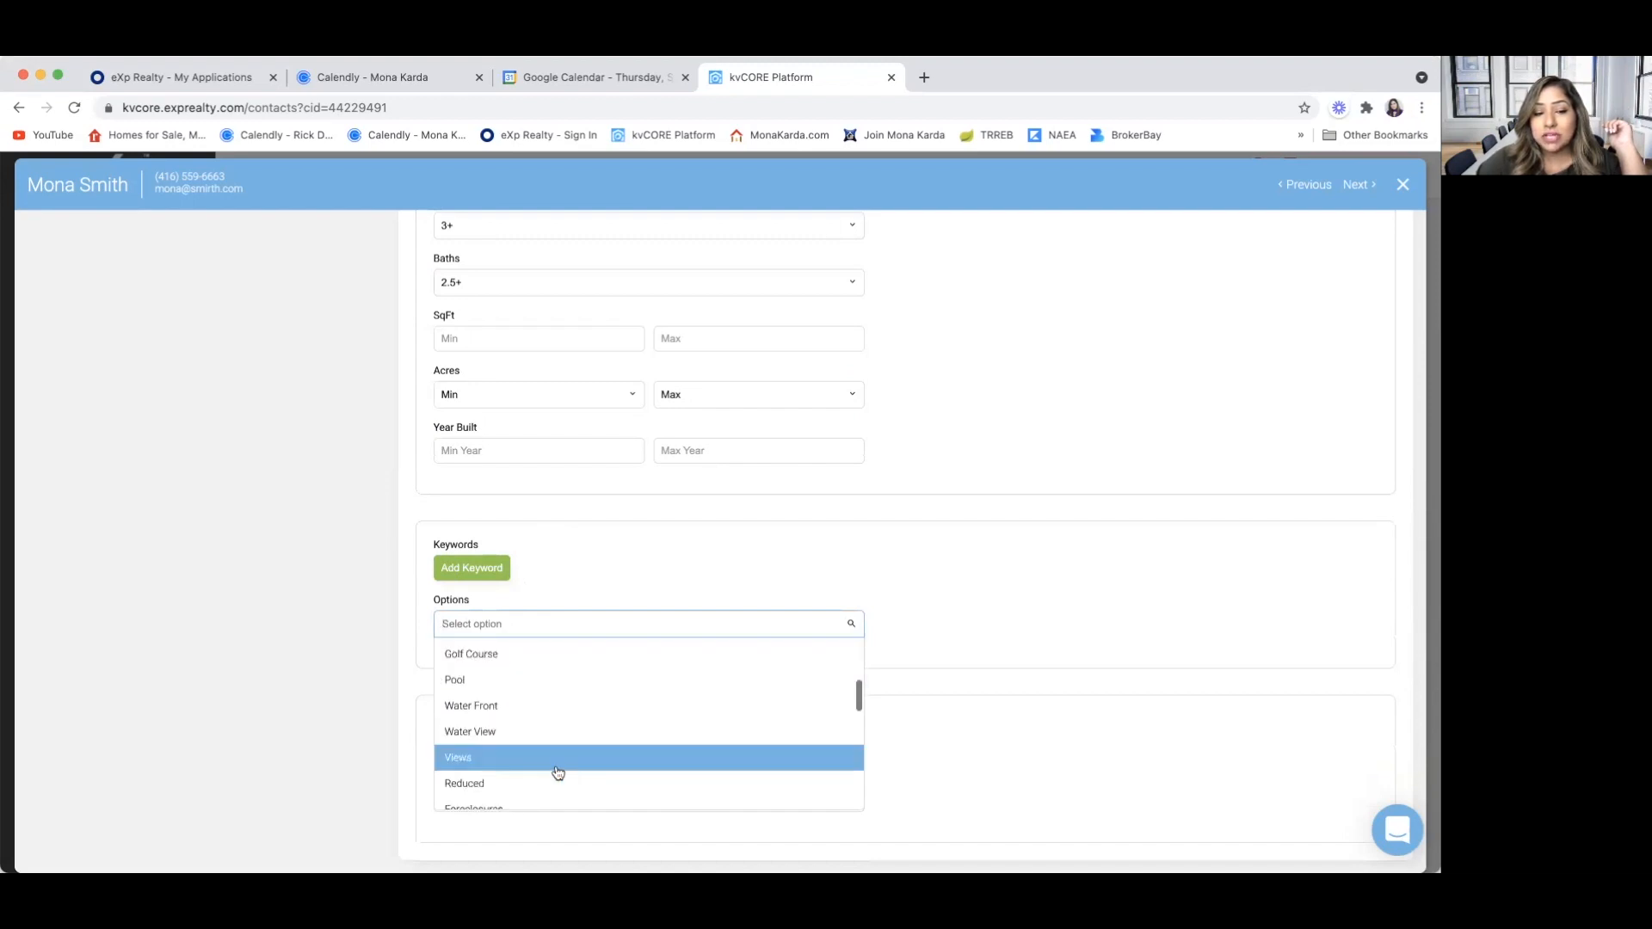
scroll(565, 737, "down", 2)
scroll(566, 736, "up", 3)
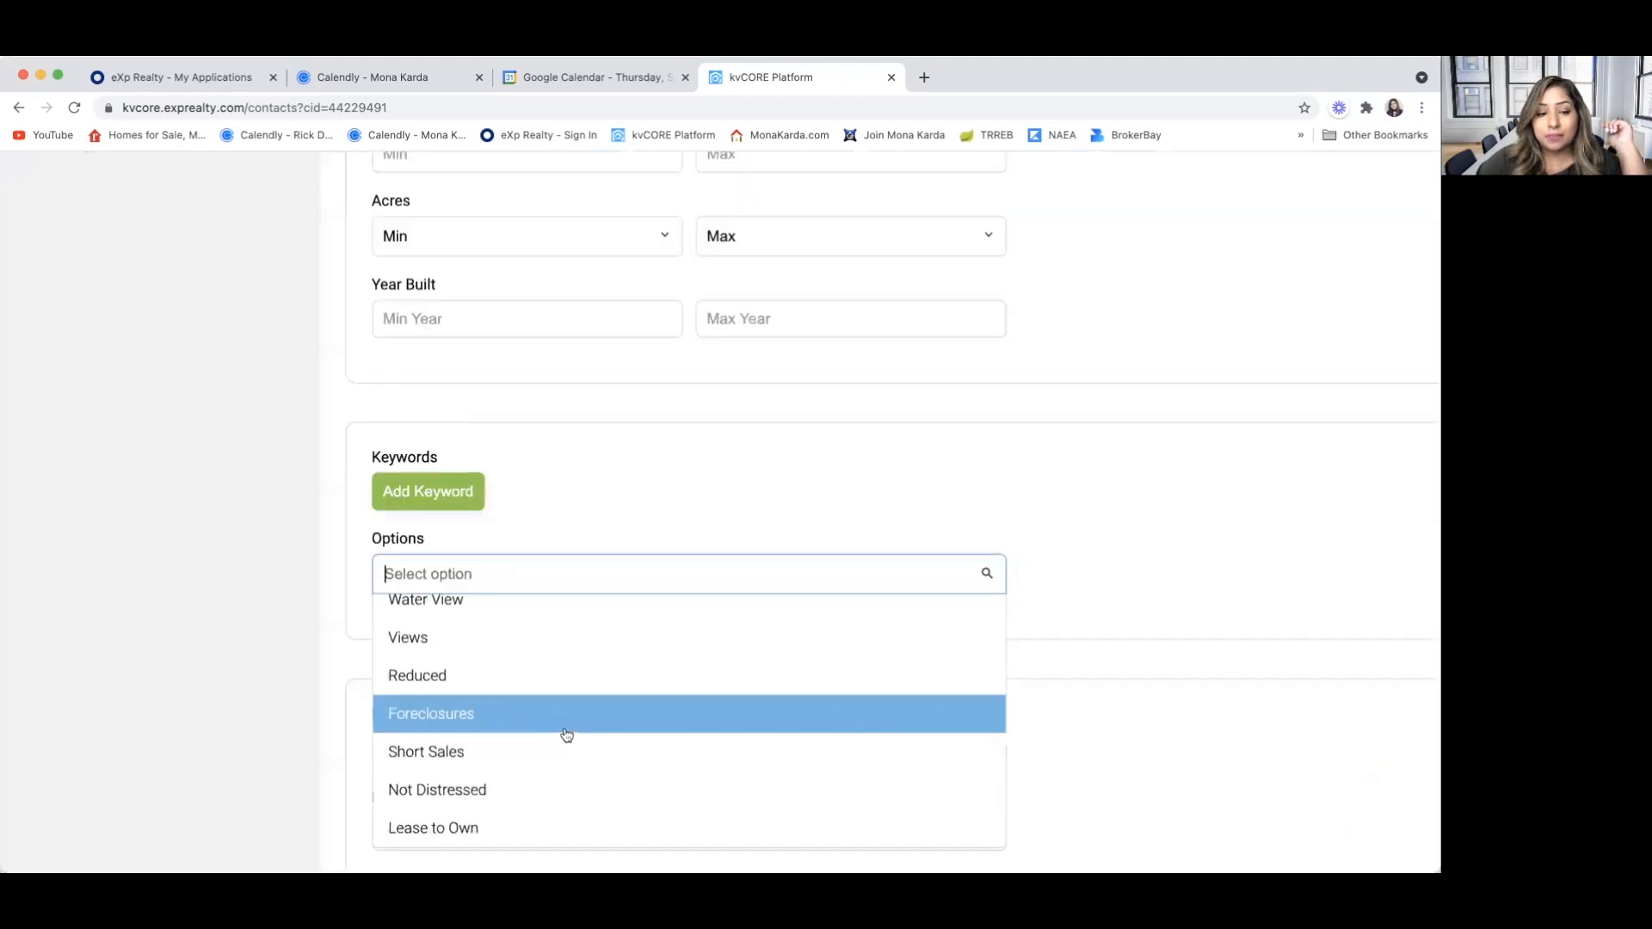
scroll(567, 736, "down", 5)
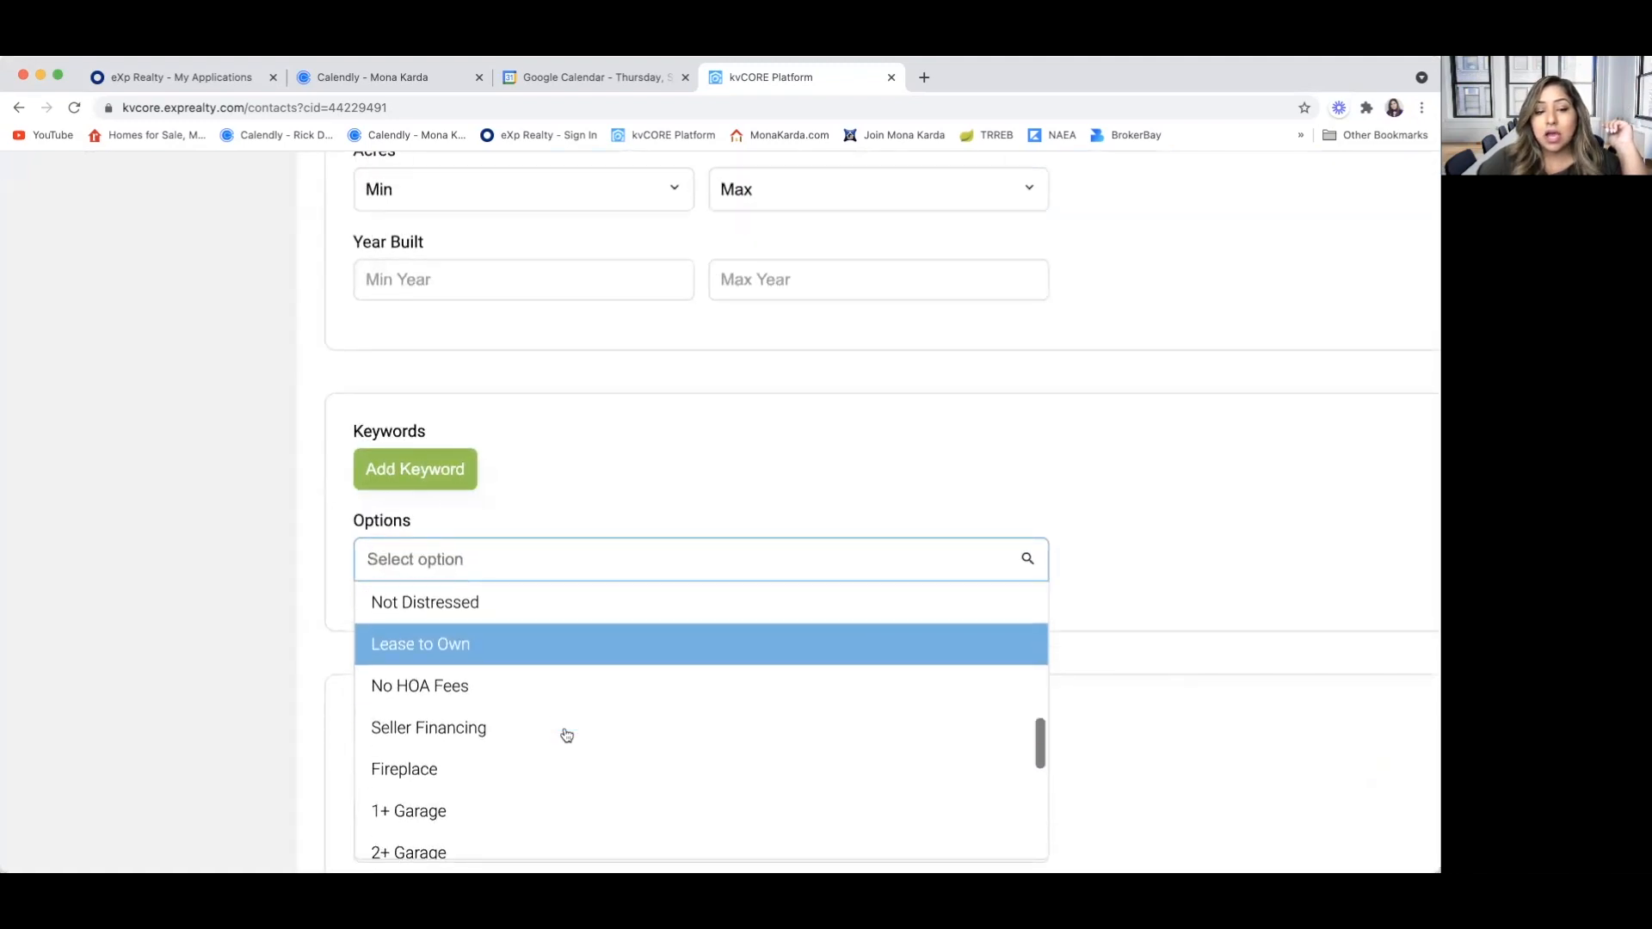
scroll(543, 750, "down", 2)
scroll(517, 735, "down", 2)
scroll(511, 731, "down", 5)
scroll(511, 731, "down", 3)
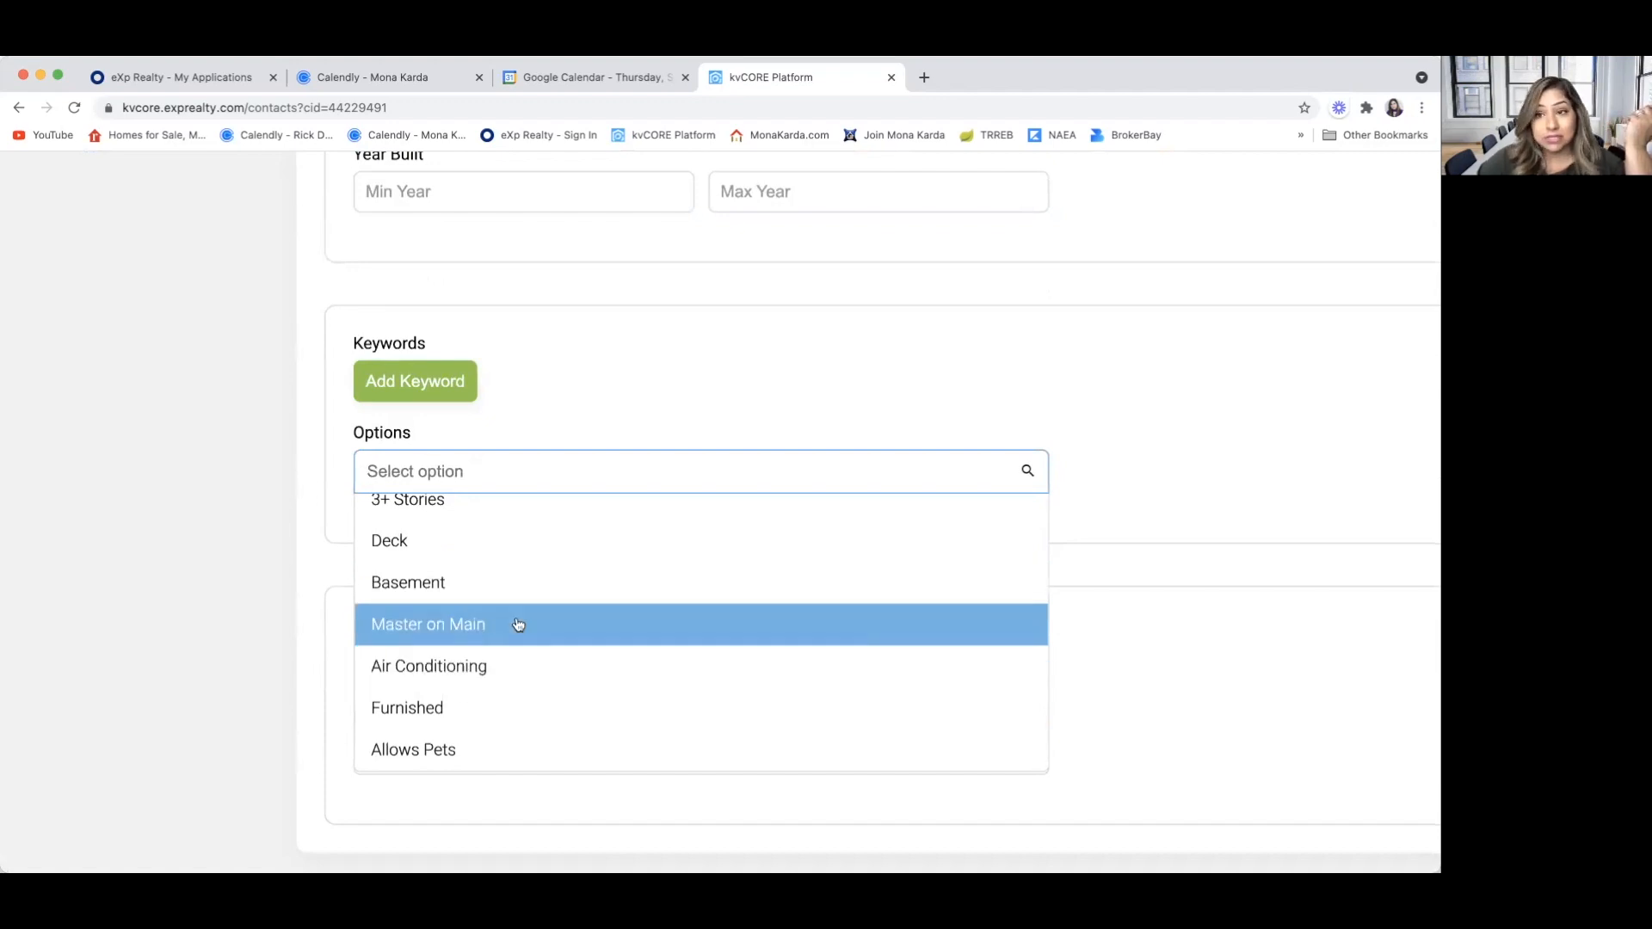
scroll(518, 625, "up", 10)
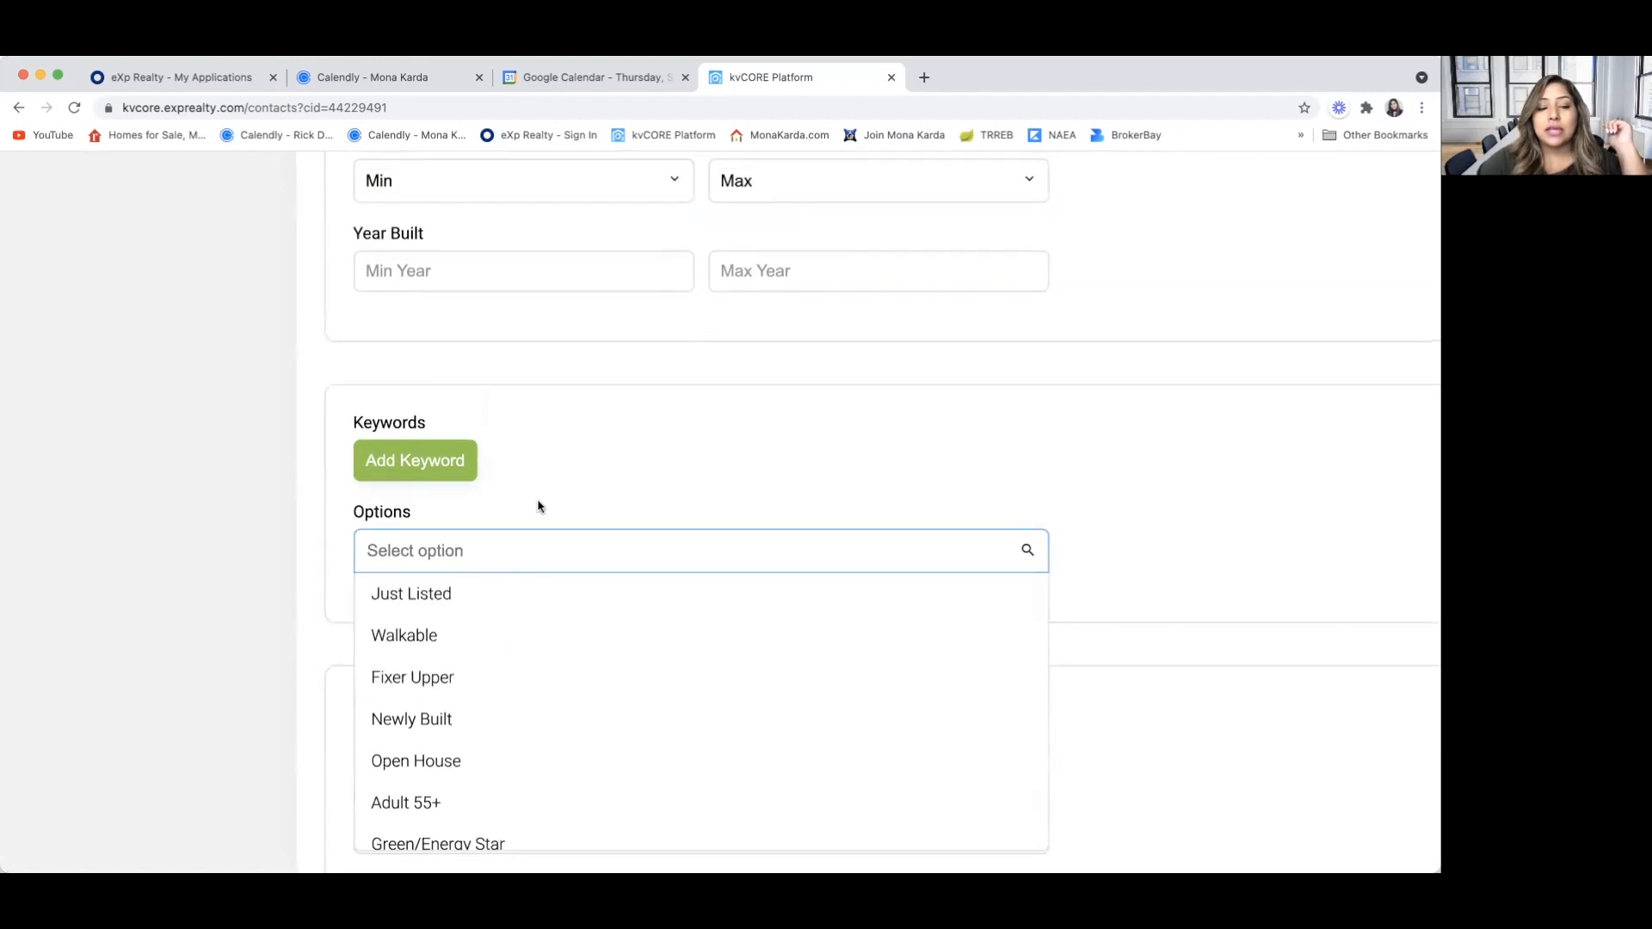
left_click(548, 492)
Set the alert's sending frequency to Daily
scroll(549, 492, "down", 5)
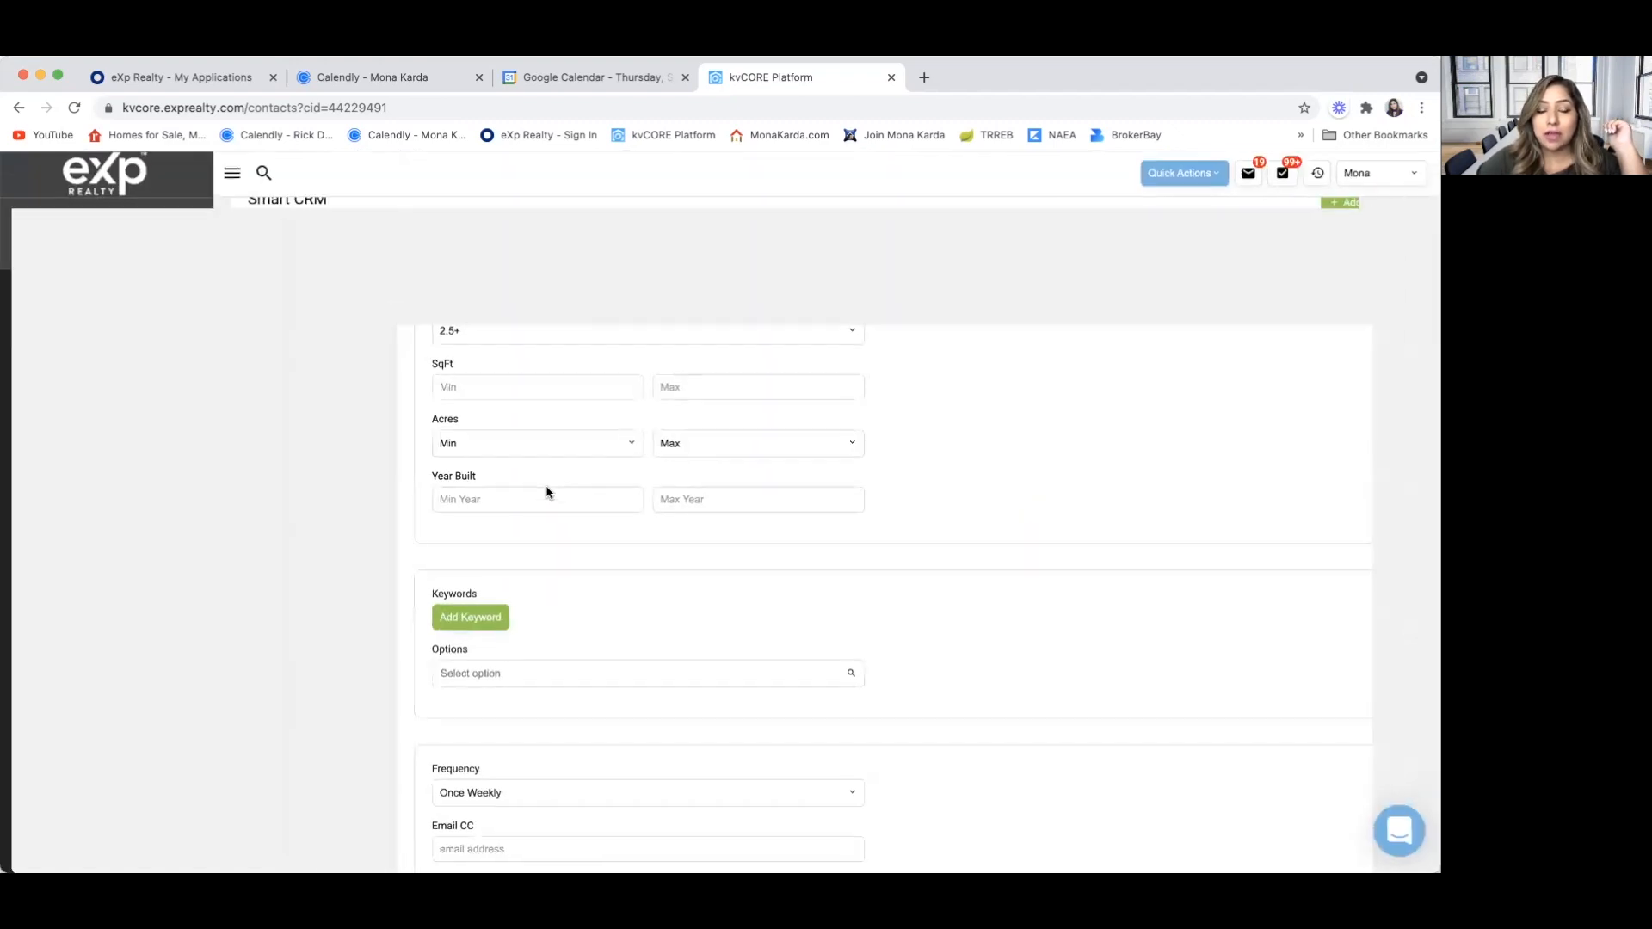
scroll(547, 492, "down", 2)
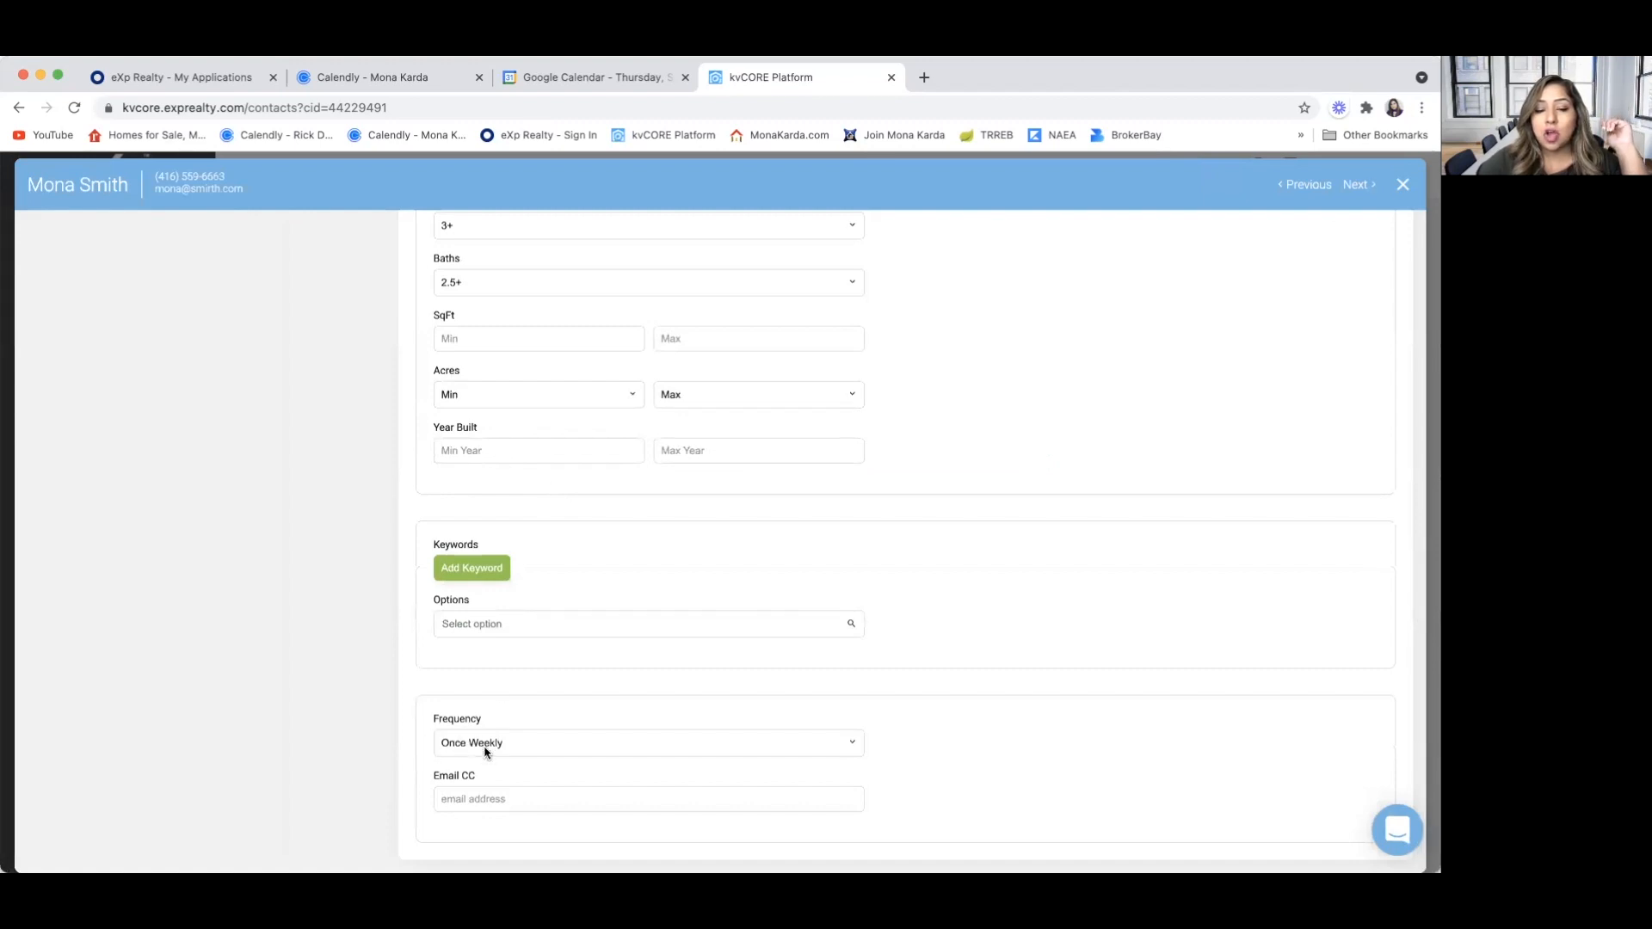
scroll(458, 744, "up", 5)
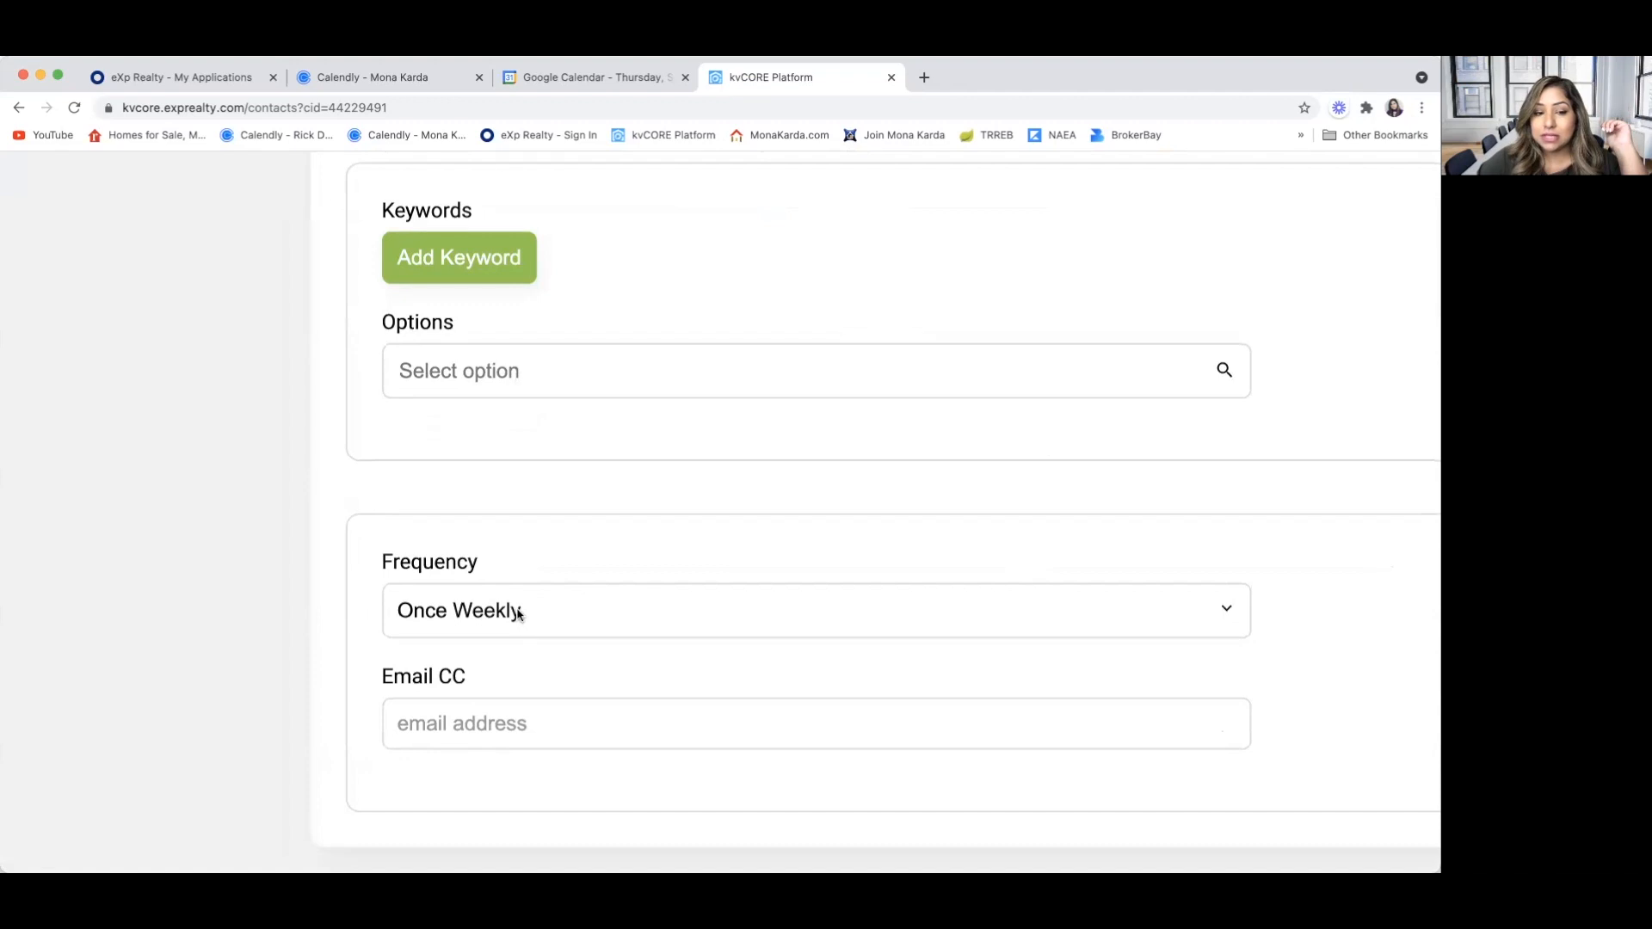
left_click(518, 612)
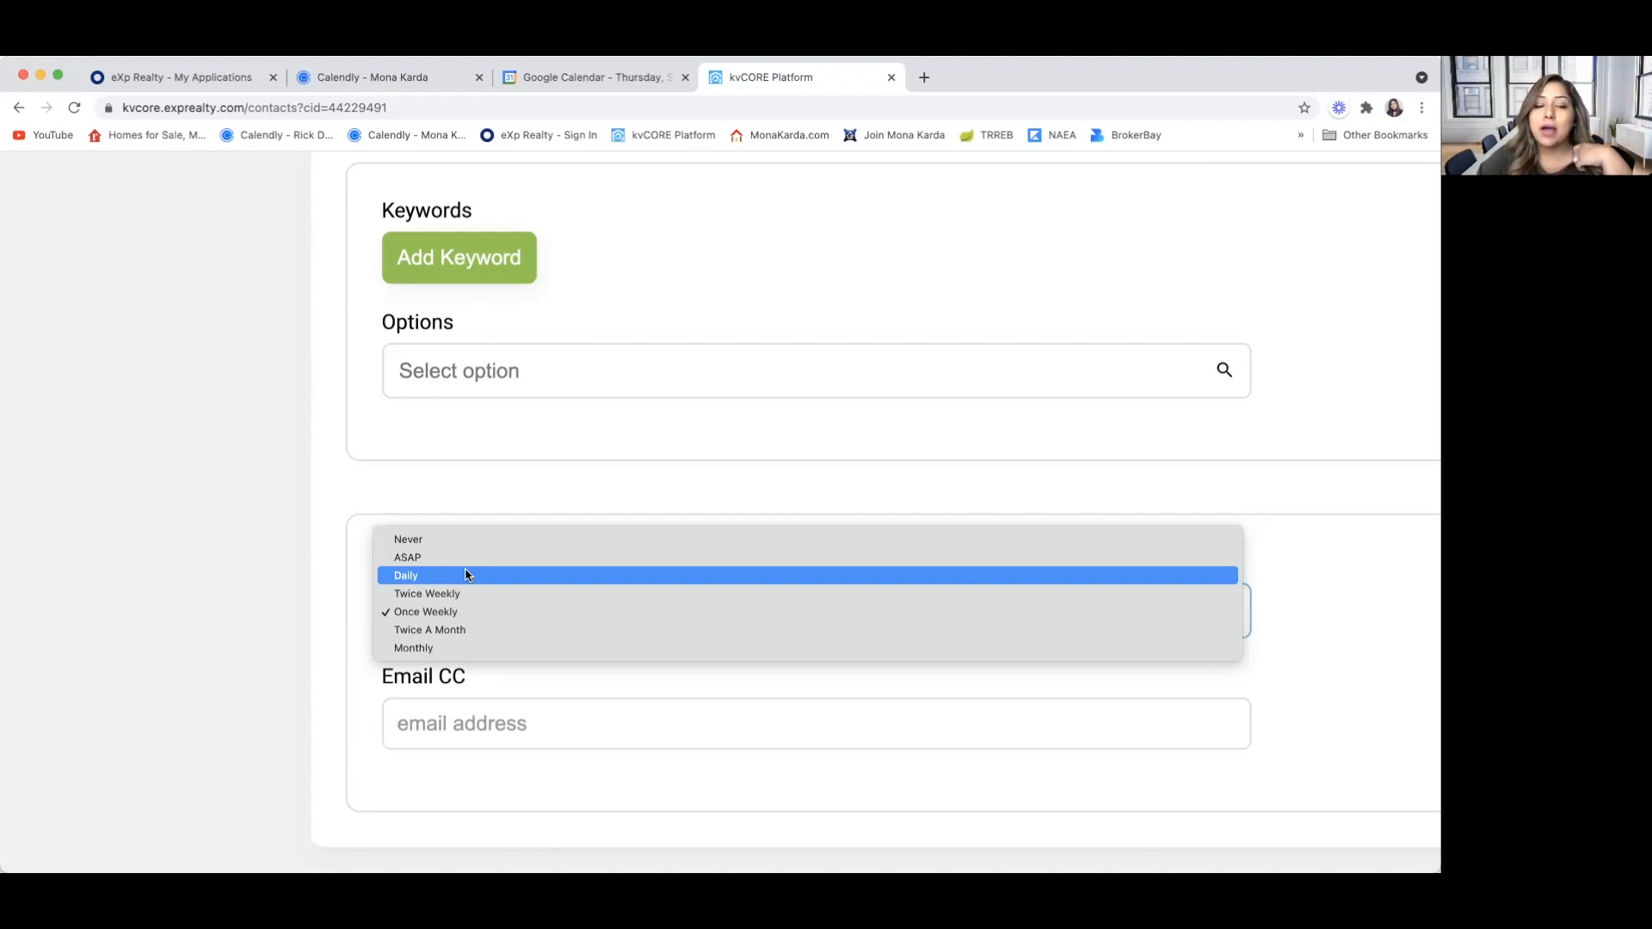
left_click(466, 575)
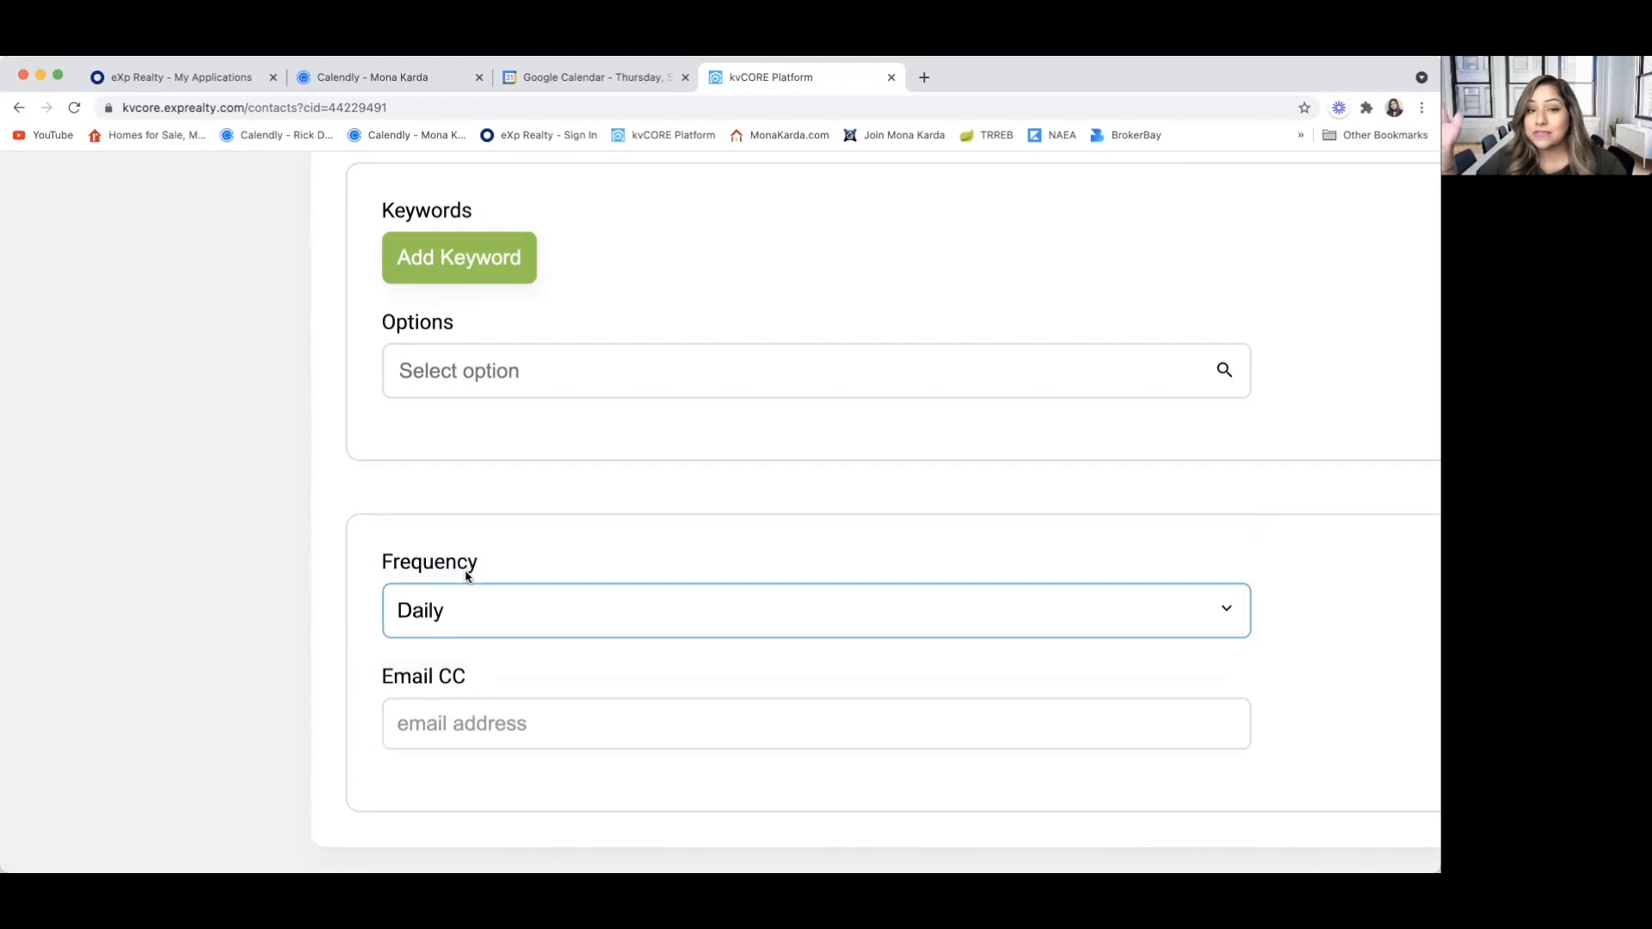
Leave the Email CC address blank and set Alert 2 without sending it immediately
scroll(458, 572, "down", 3)
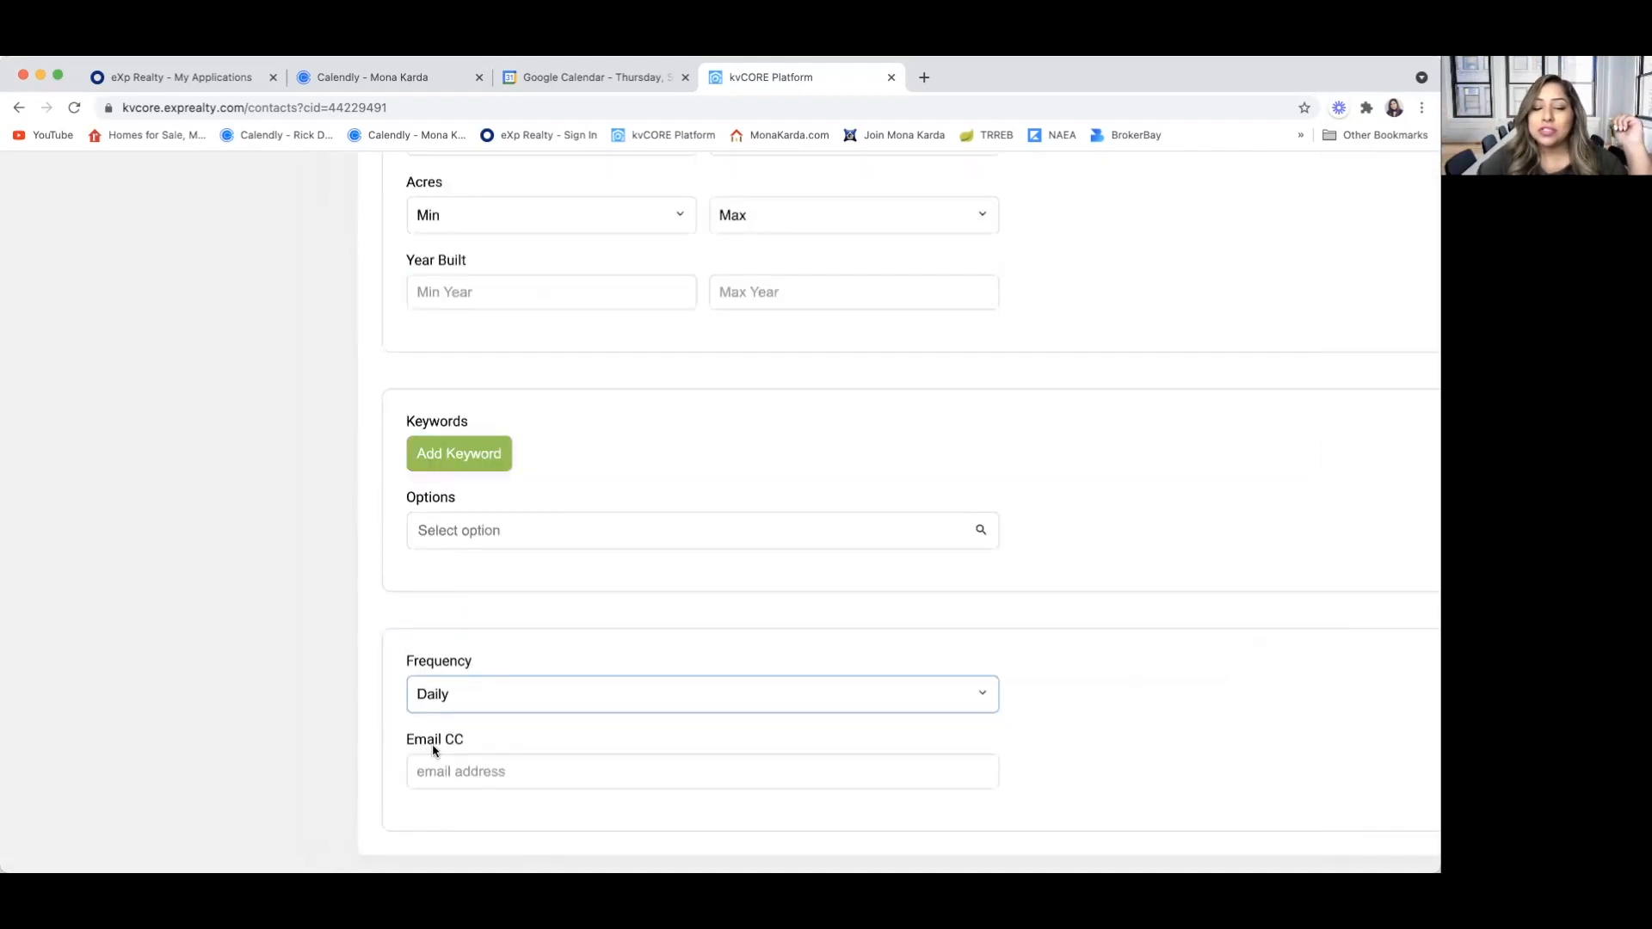
left_click(441, 771)
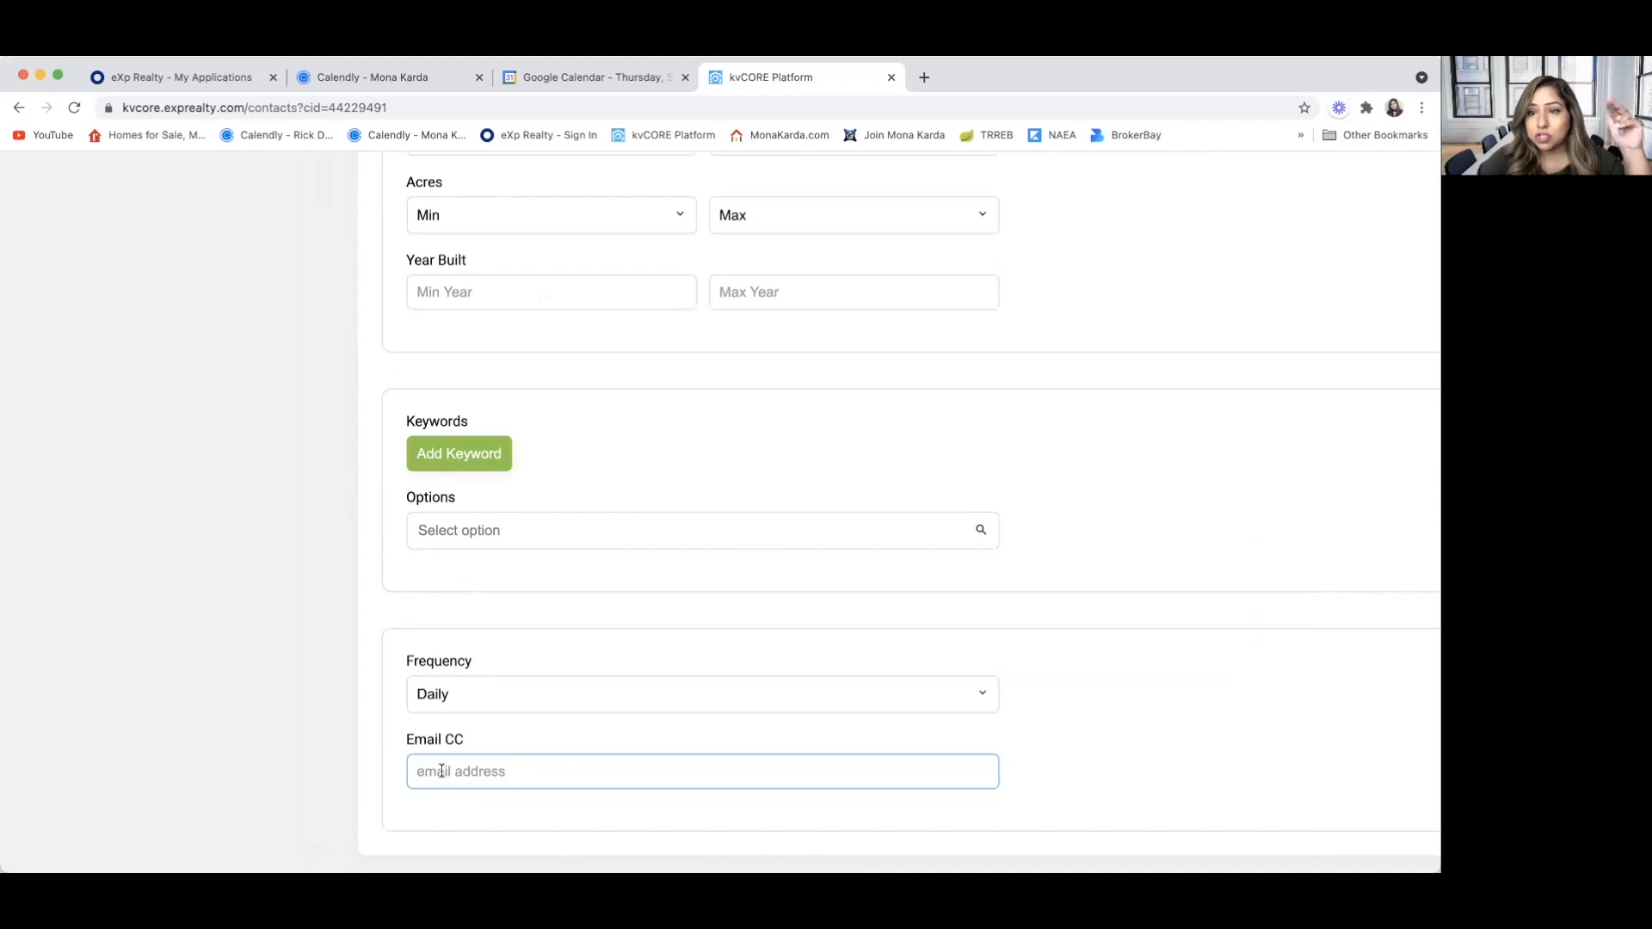
scroll(441, 771, "up", 15)
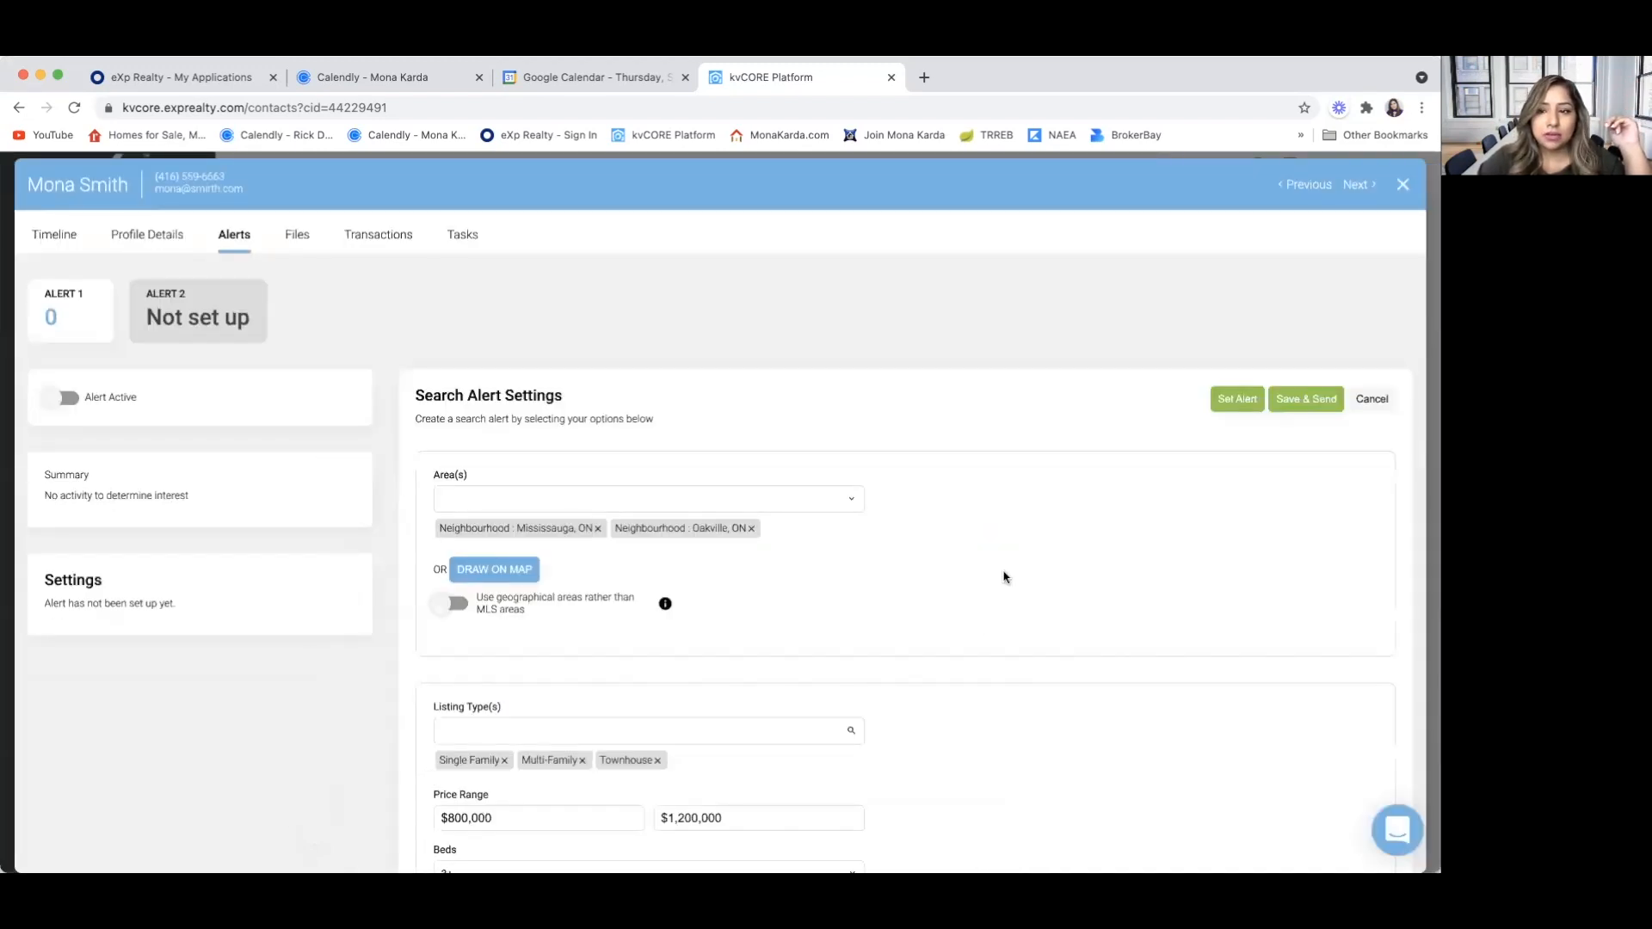
left_click(1232, 401)
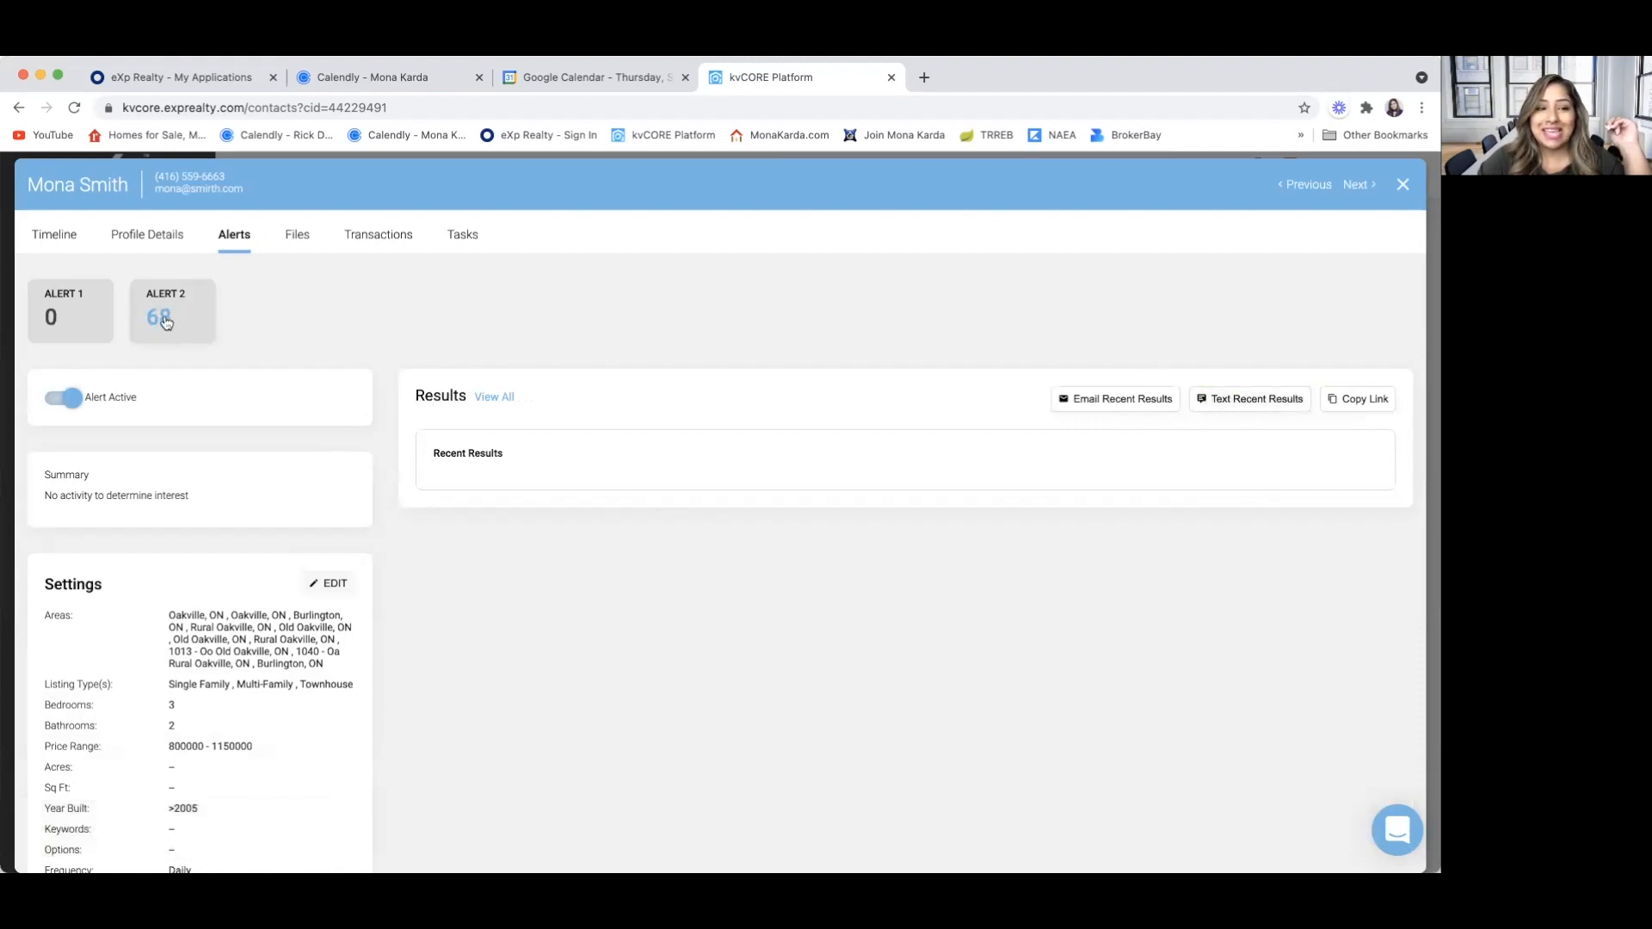
View all results of Alert 1 on the property website, agreeing to its terms of use, and return to the contact's alerts
left_click(494, 396)
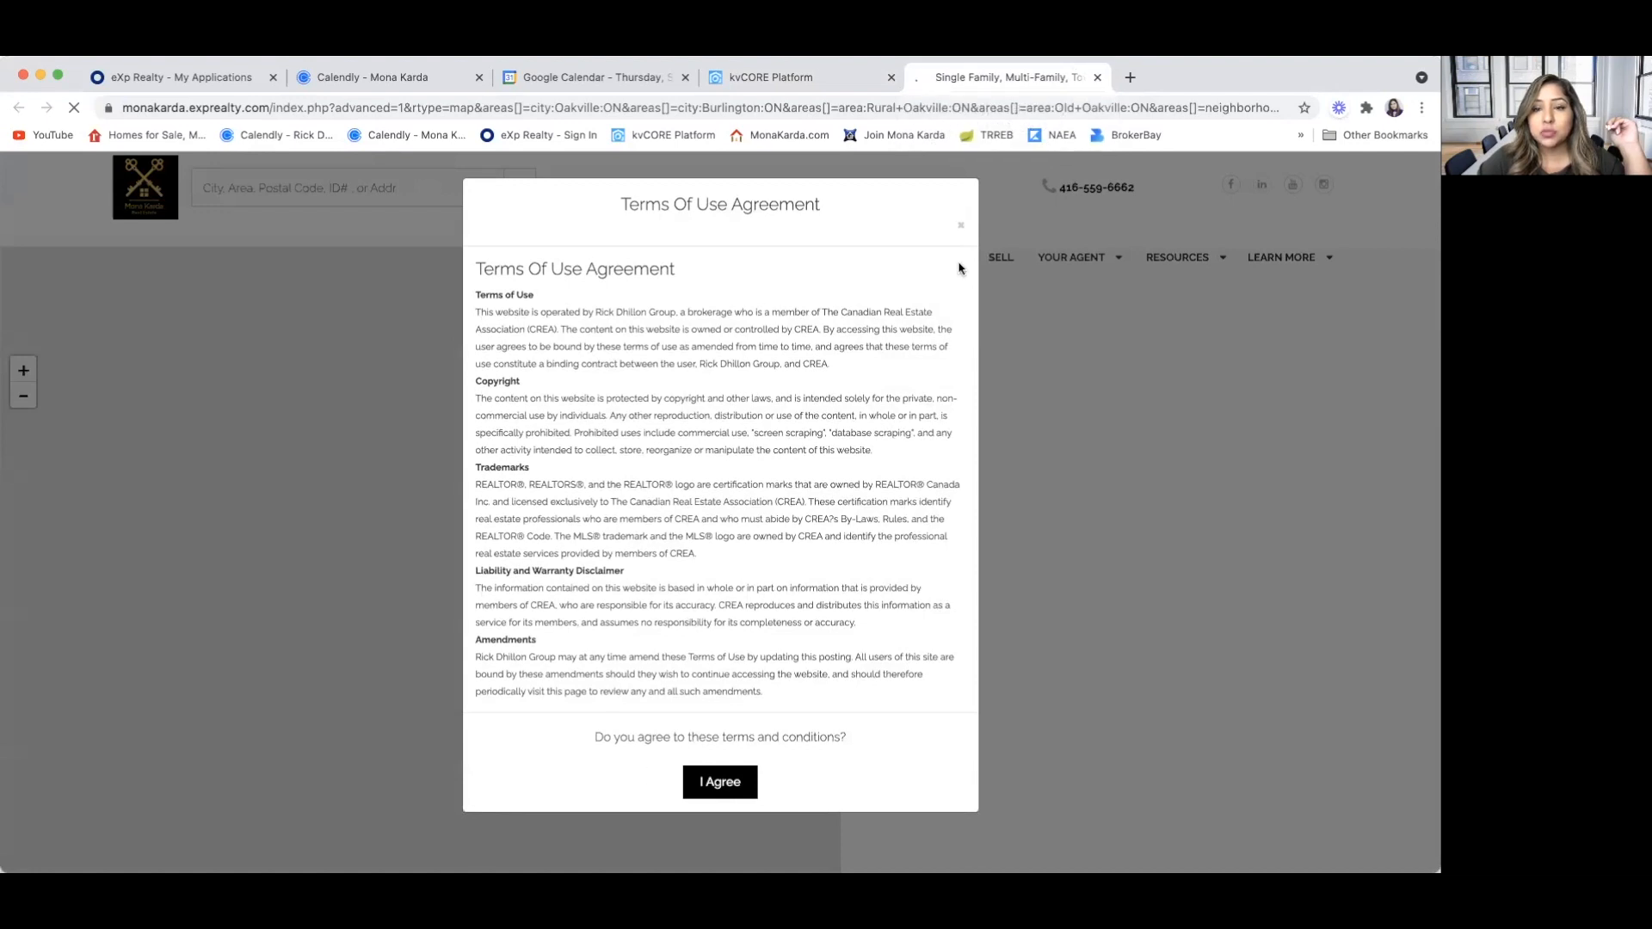
left_click(715, 783)
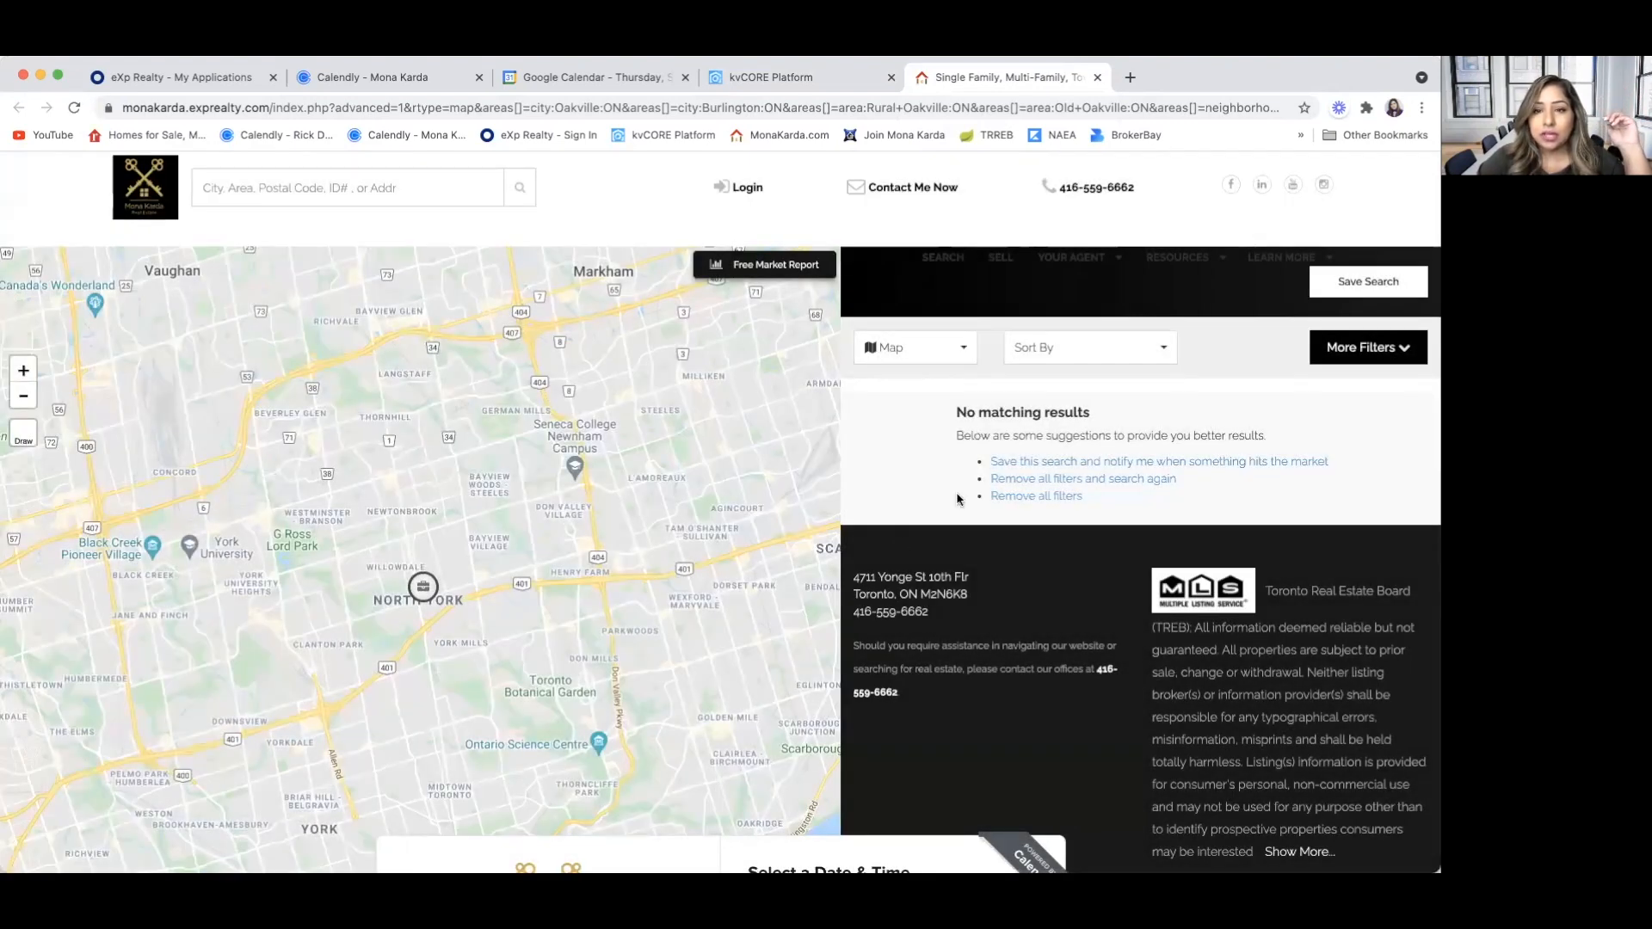
left_click(1097, 77)
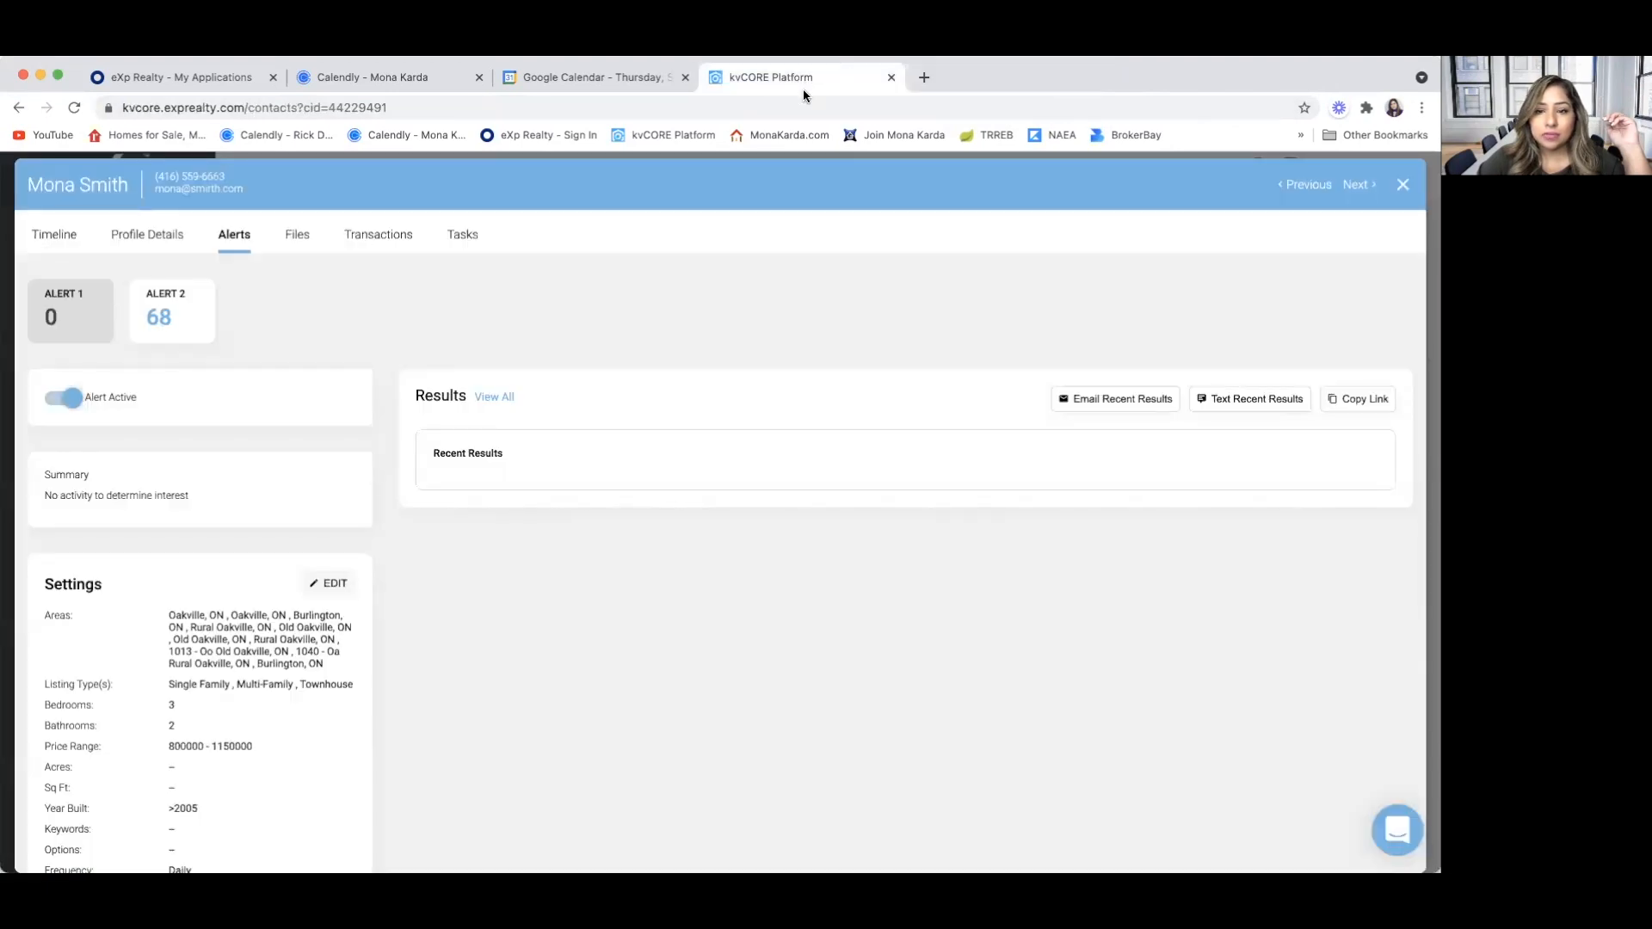
Open Alert 2 and examine its recent listing results and saved search settings
left_click(156, 324)
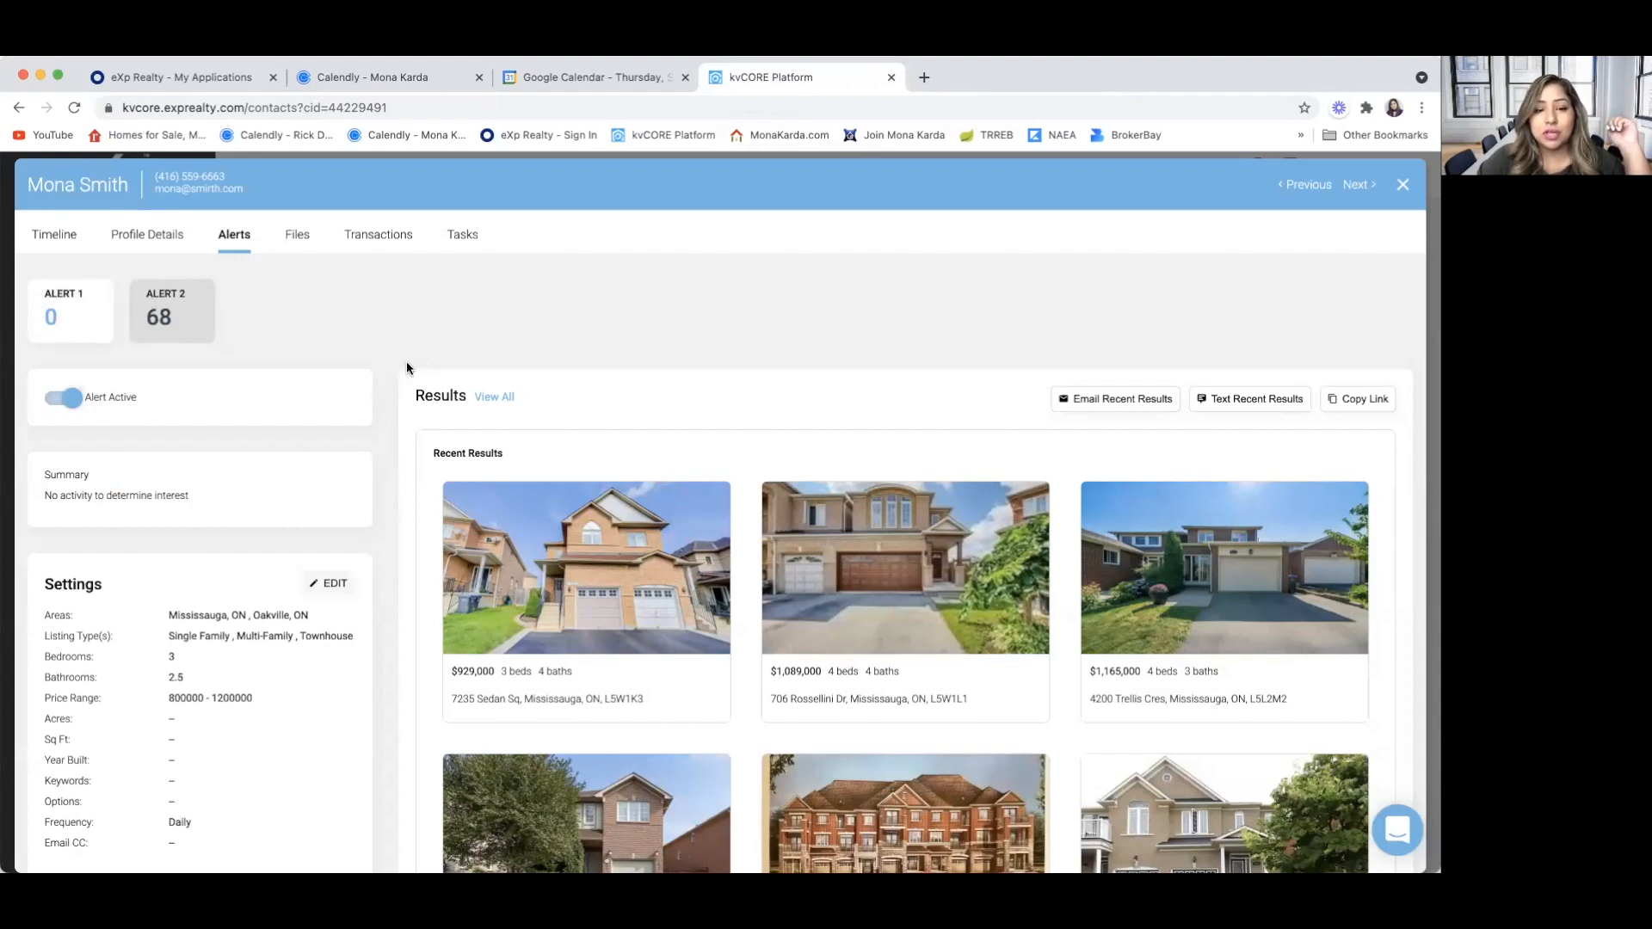
scroll(410, 561, "down", 1)
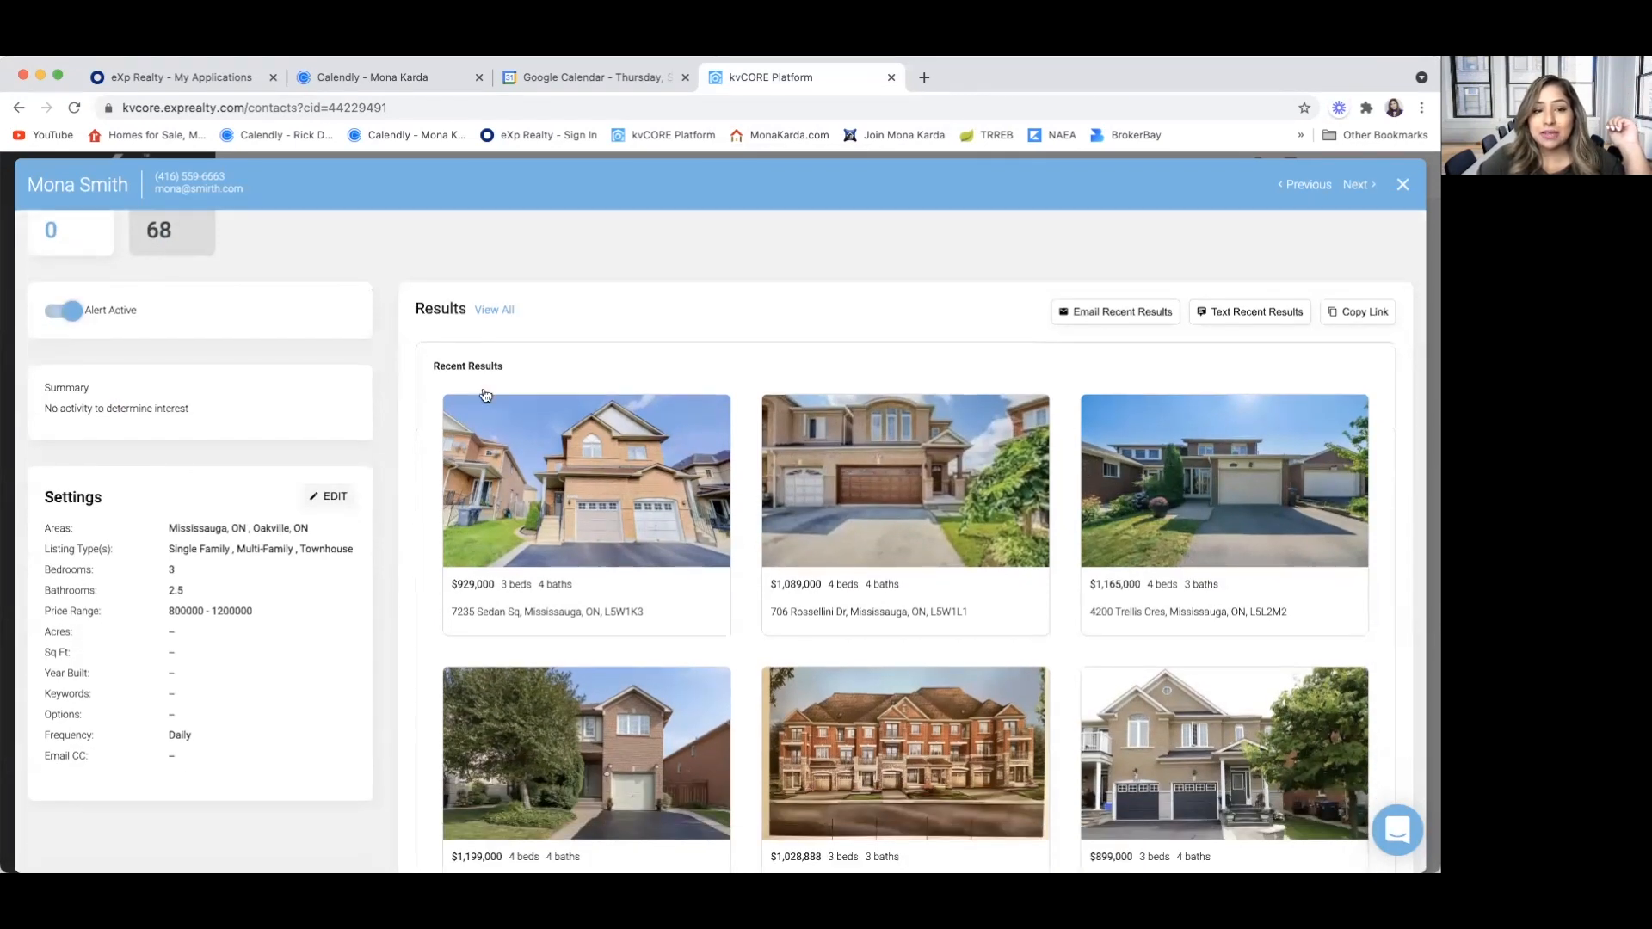
scroll(419, 453, "down", 1)
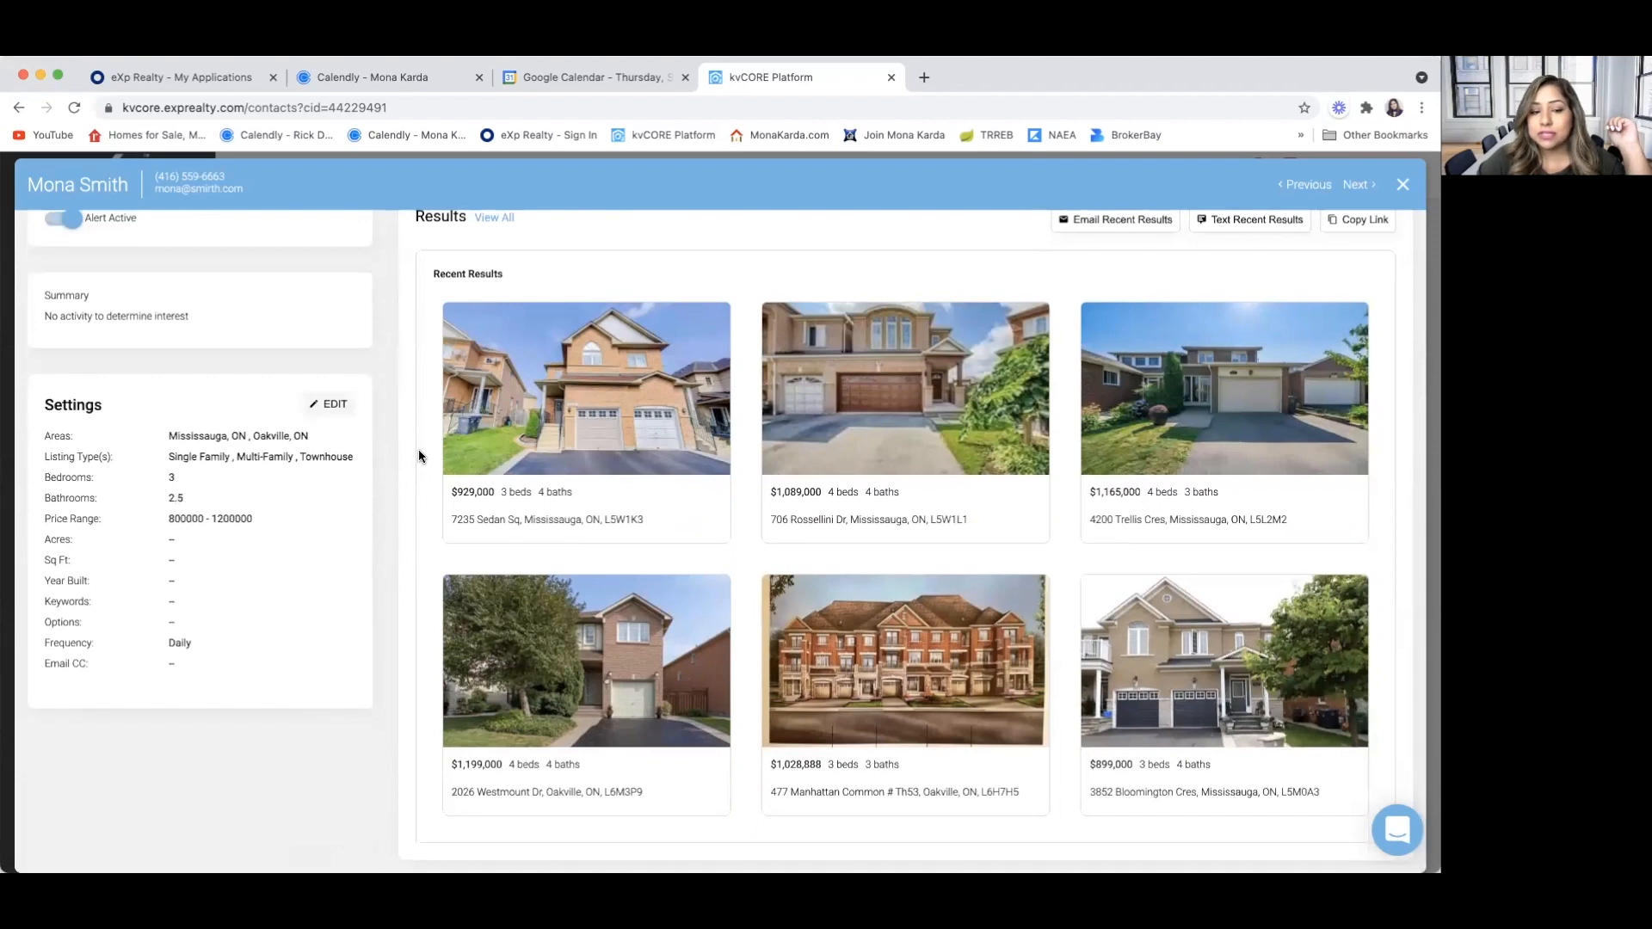
scroll(419, 454, "up", 2)
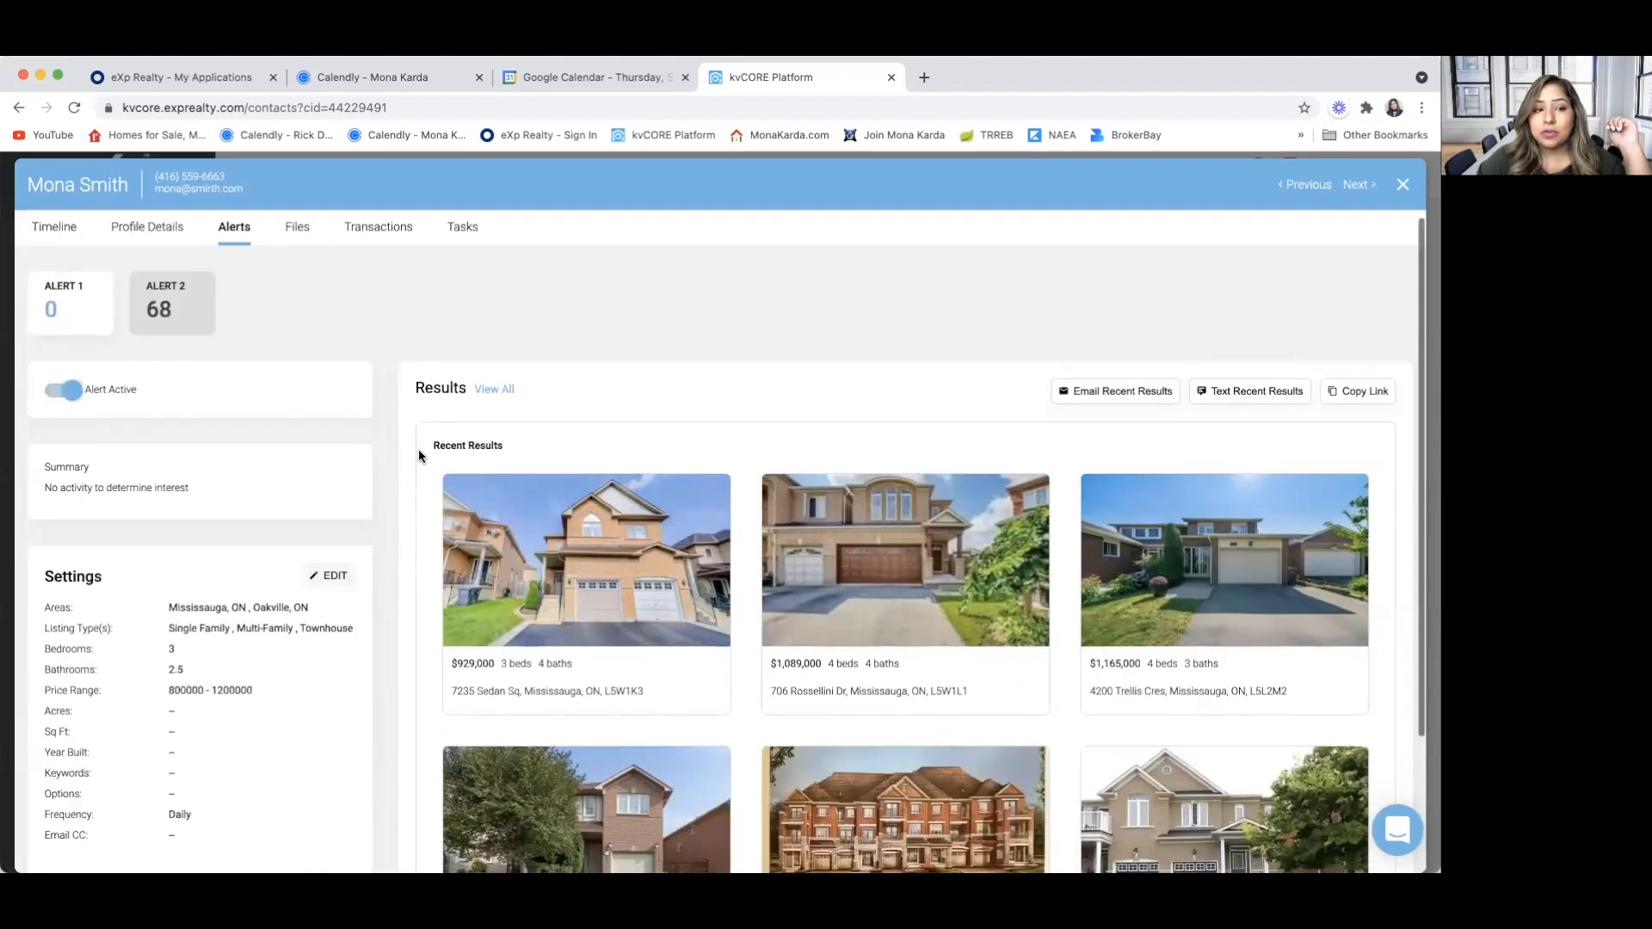
Start an email of Alert 2's recent results and insert blank lines above the listings link
scroll(419, 454, "down", 2)
scroll(418, 456, "up", 2)
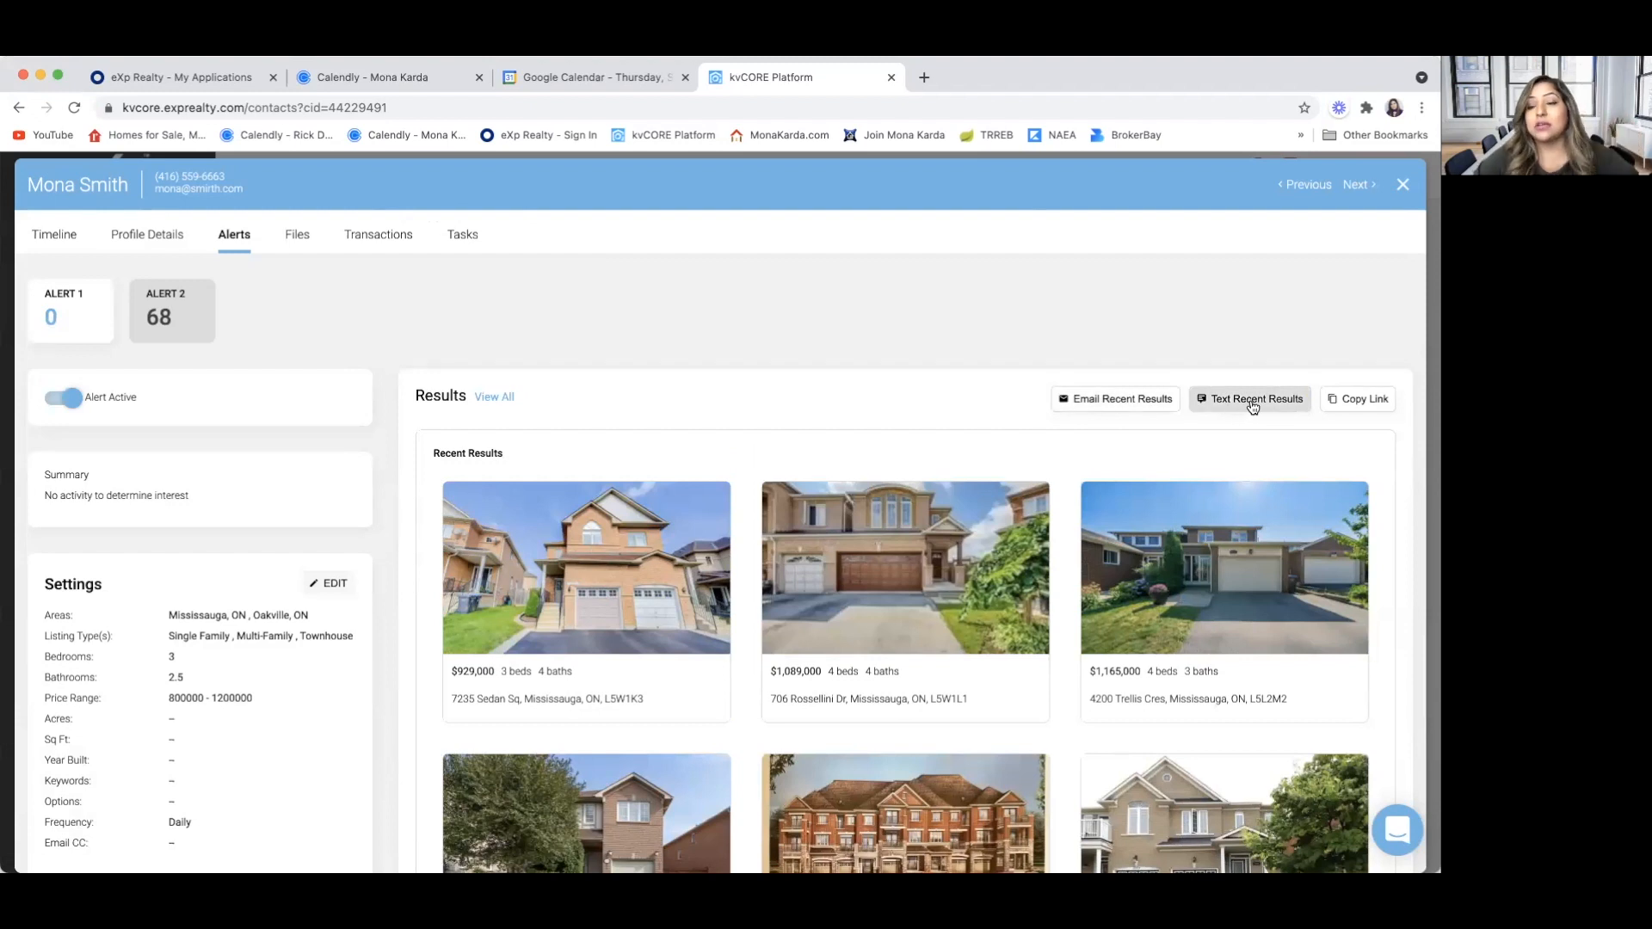
left_click(1114, 400)
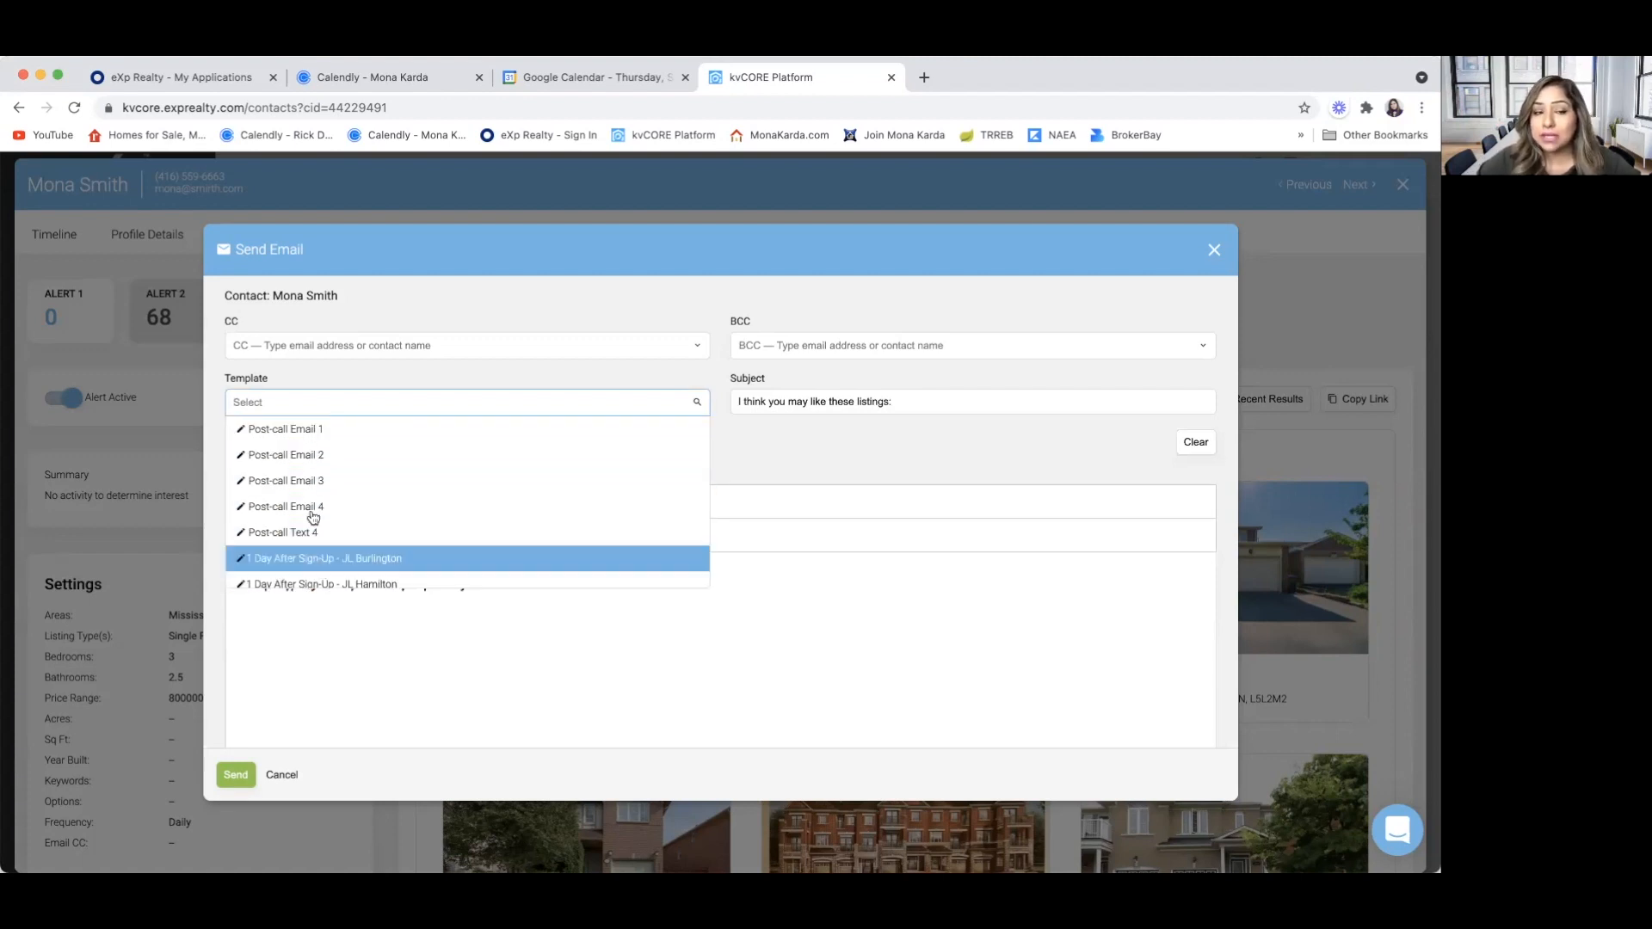
left_click(288, 675)
left_click(242, 582)
key("Return")
key("Return")
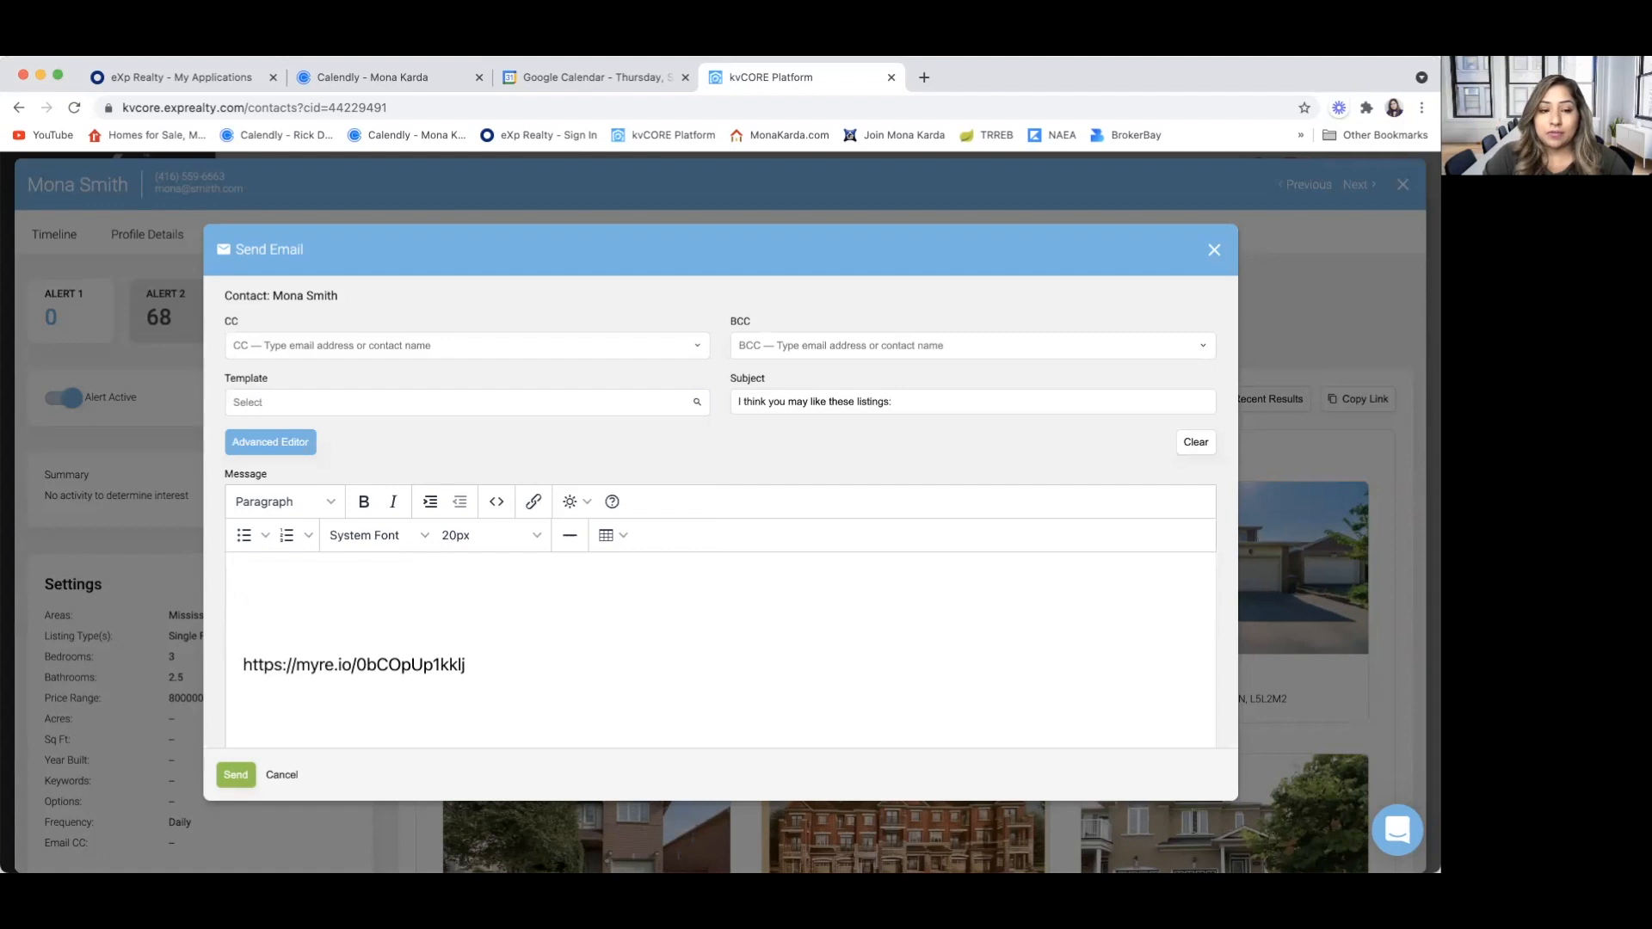
Set the message font size to 14pt and write a "Hi" greeting with the contact's first name above the listings link
left_click(532, 535)
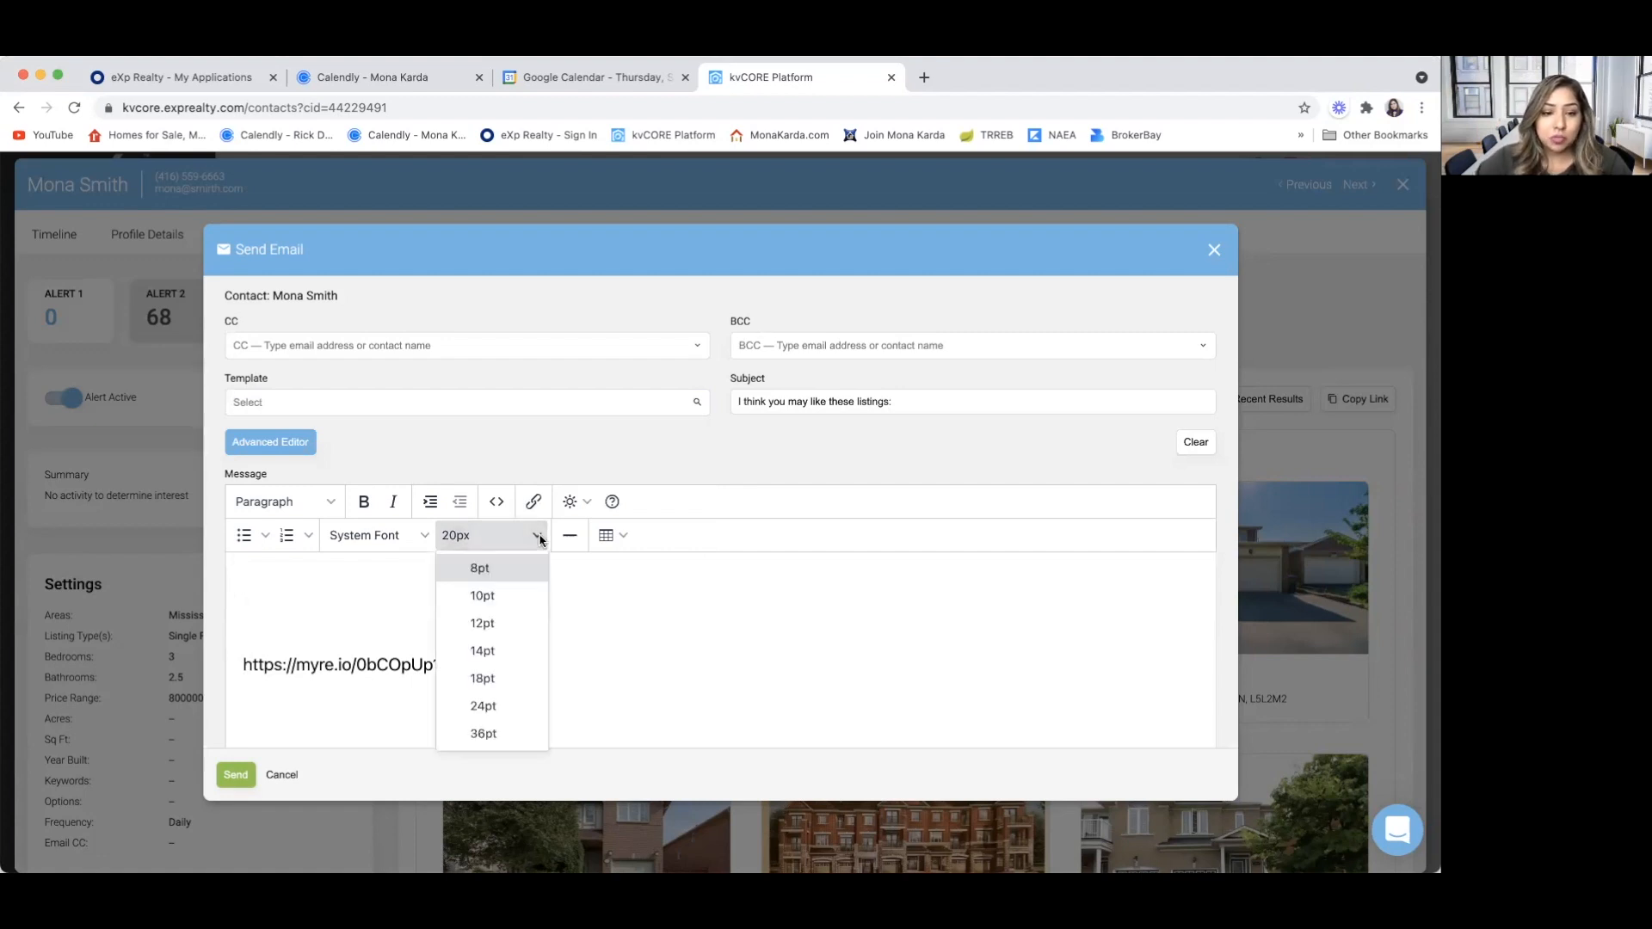
left_click(511, 656)
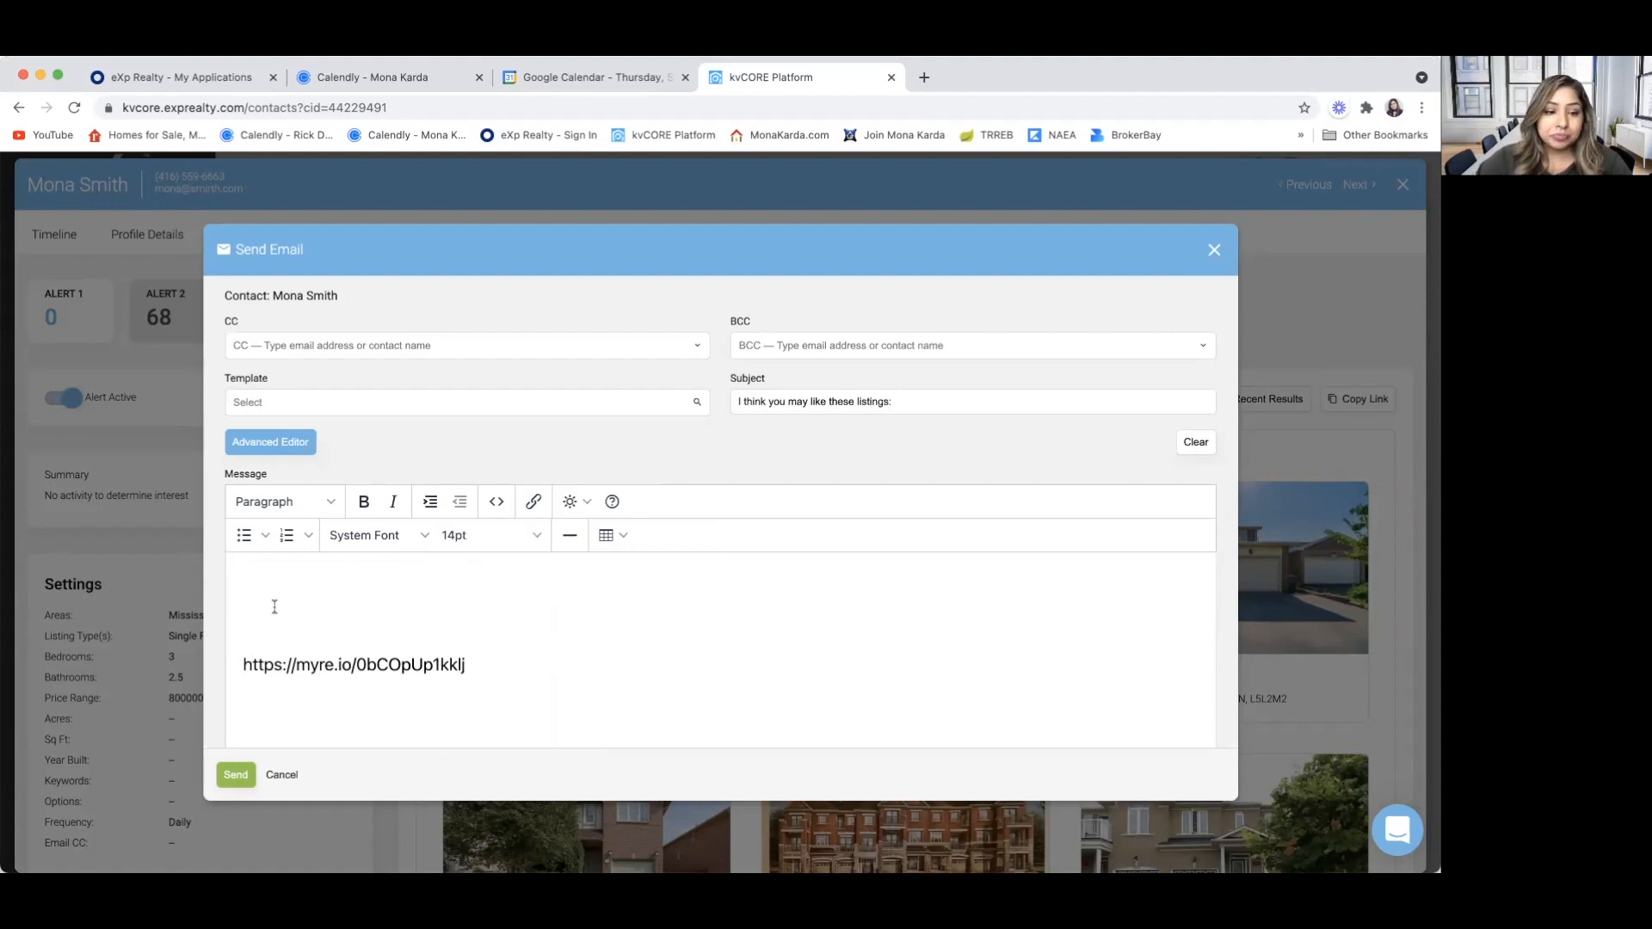
type("Hi")
key("BackSpace")
type("i")
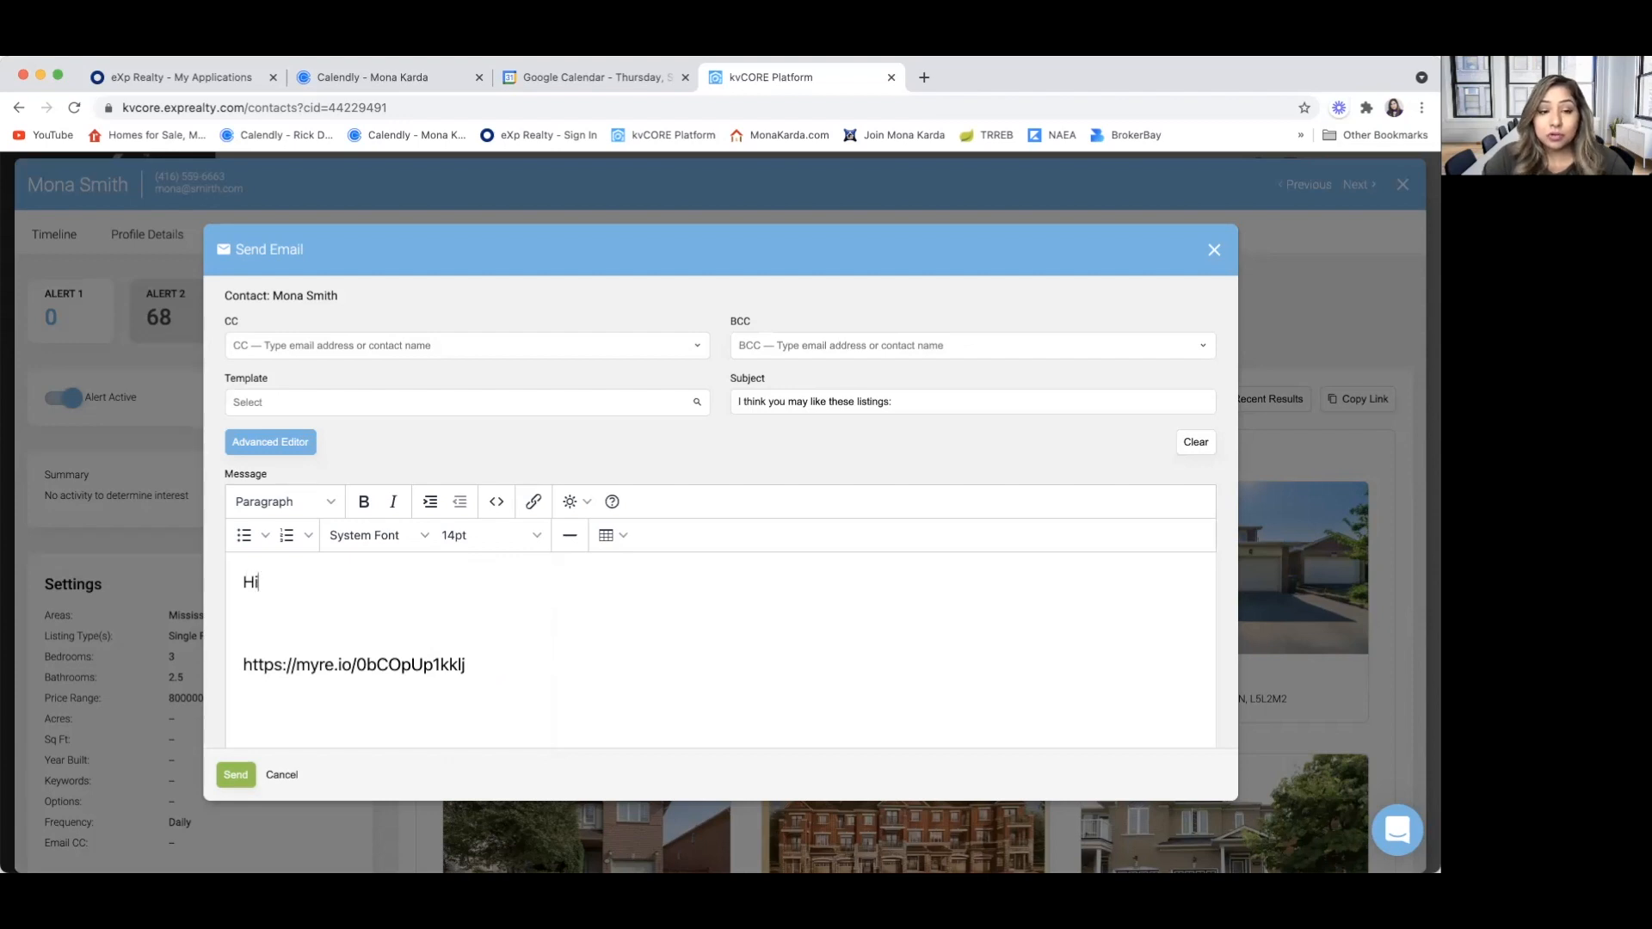
type(" Mona")
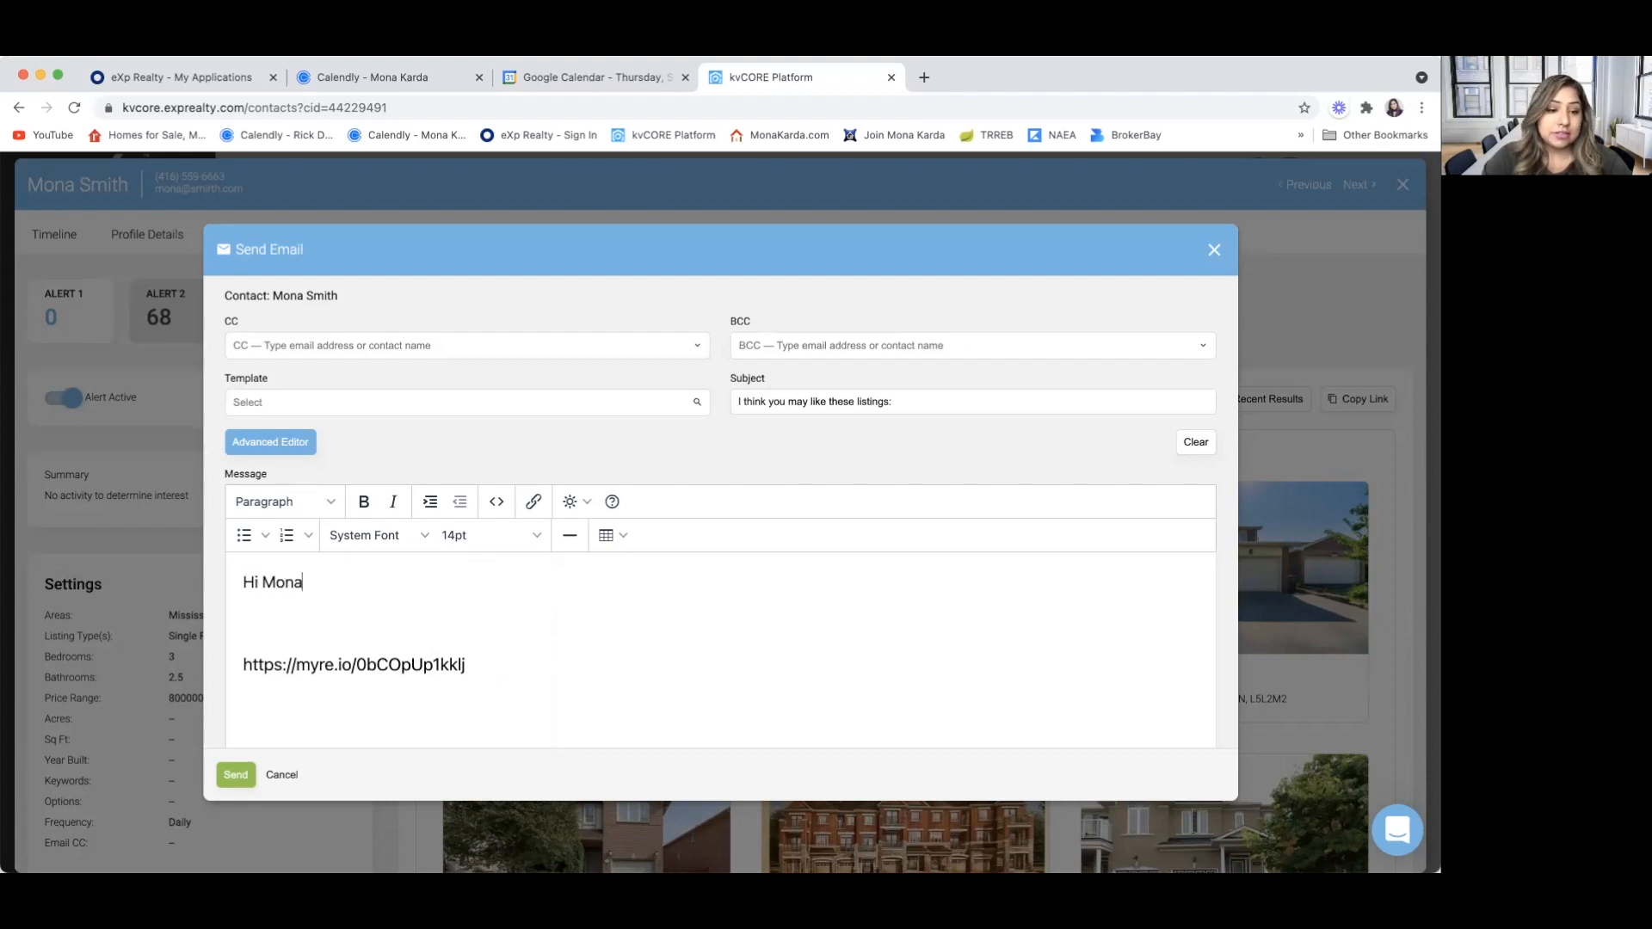
type(" ,")
key("Return")
key("Return")
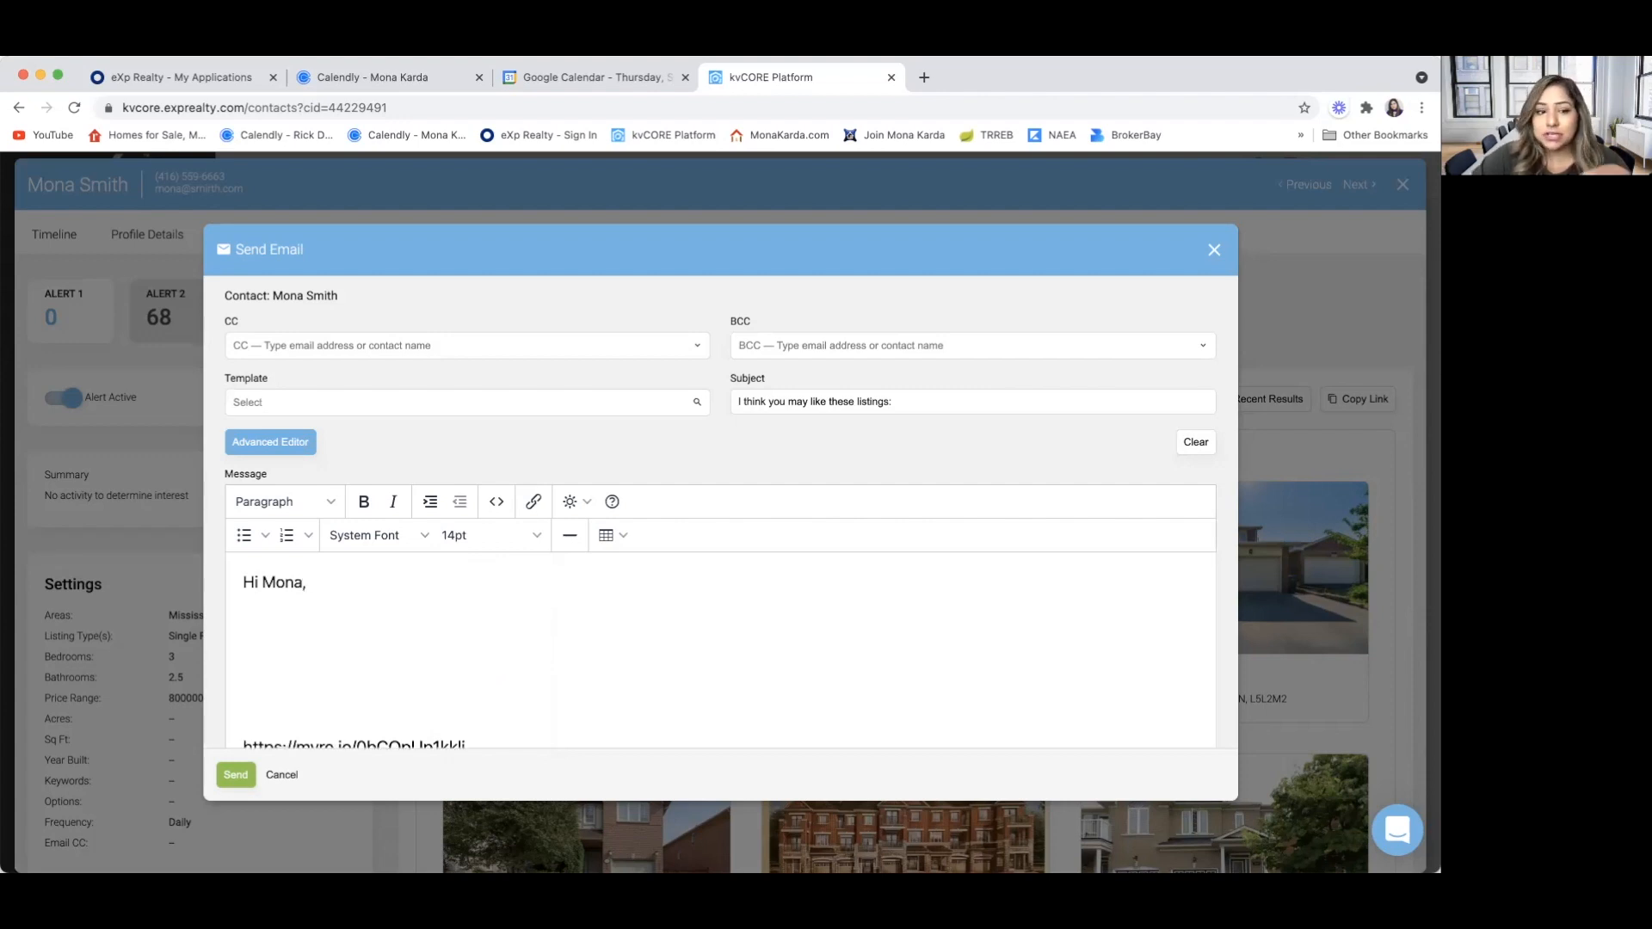
Remove the extra blank lines between the greeting and the listings link, and cancel the email without sending it
left_click(272, 702)
key("BackSpace")
key("BackSpace")
key("BackSpace")
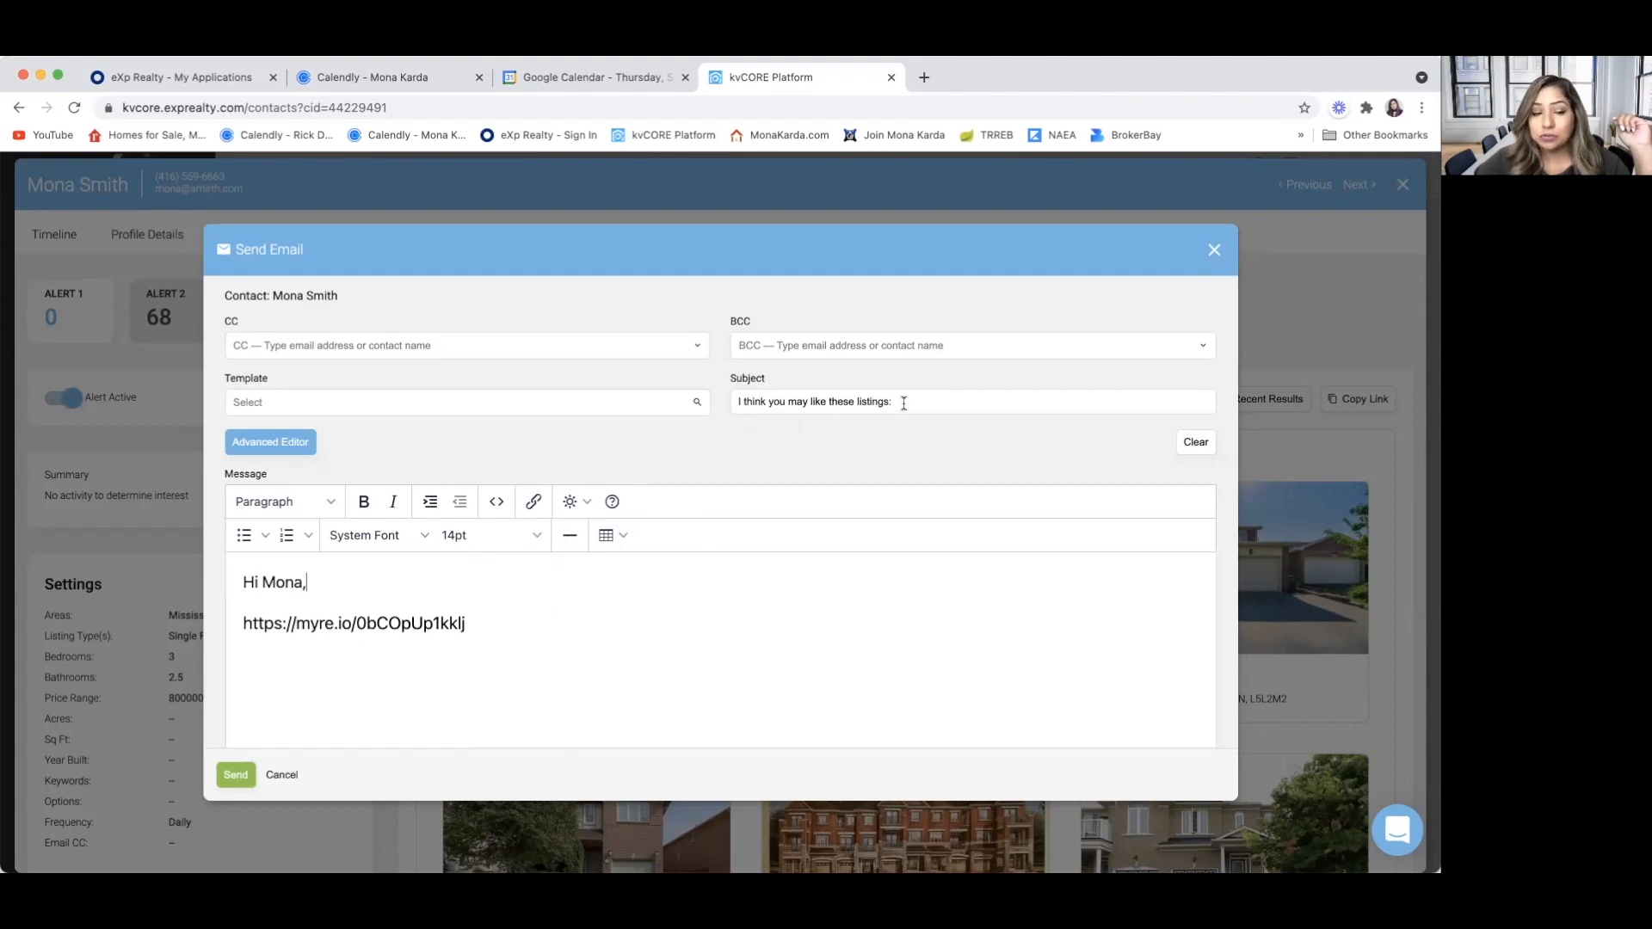
left_click(365, 656)
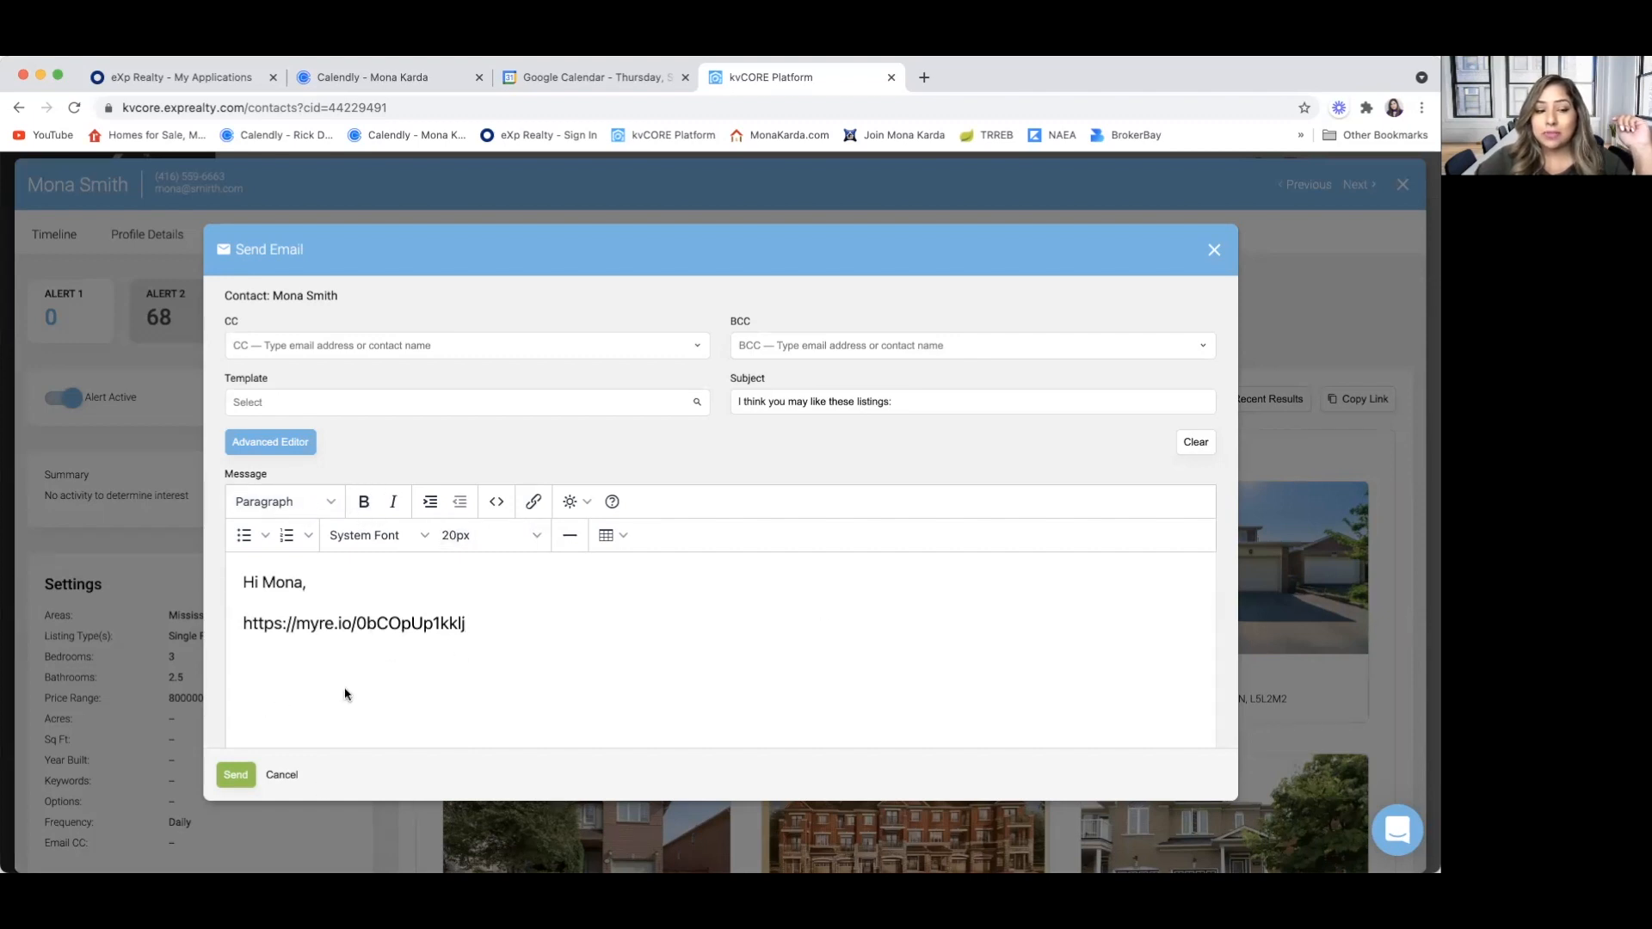
left_click(282, 775)
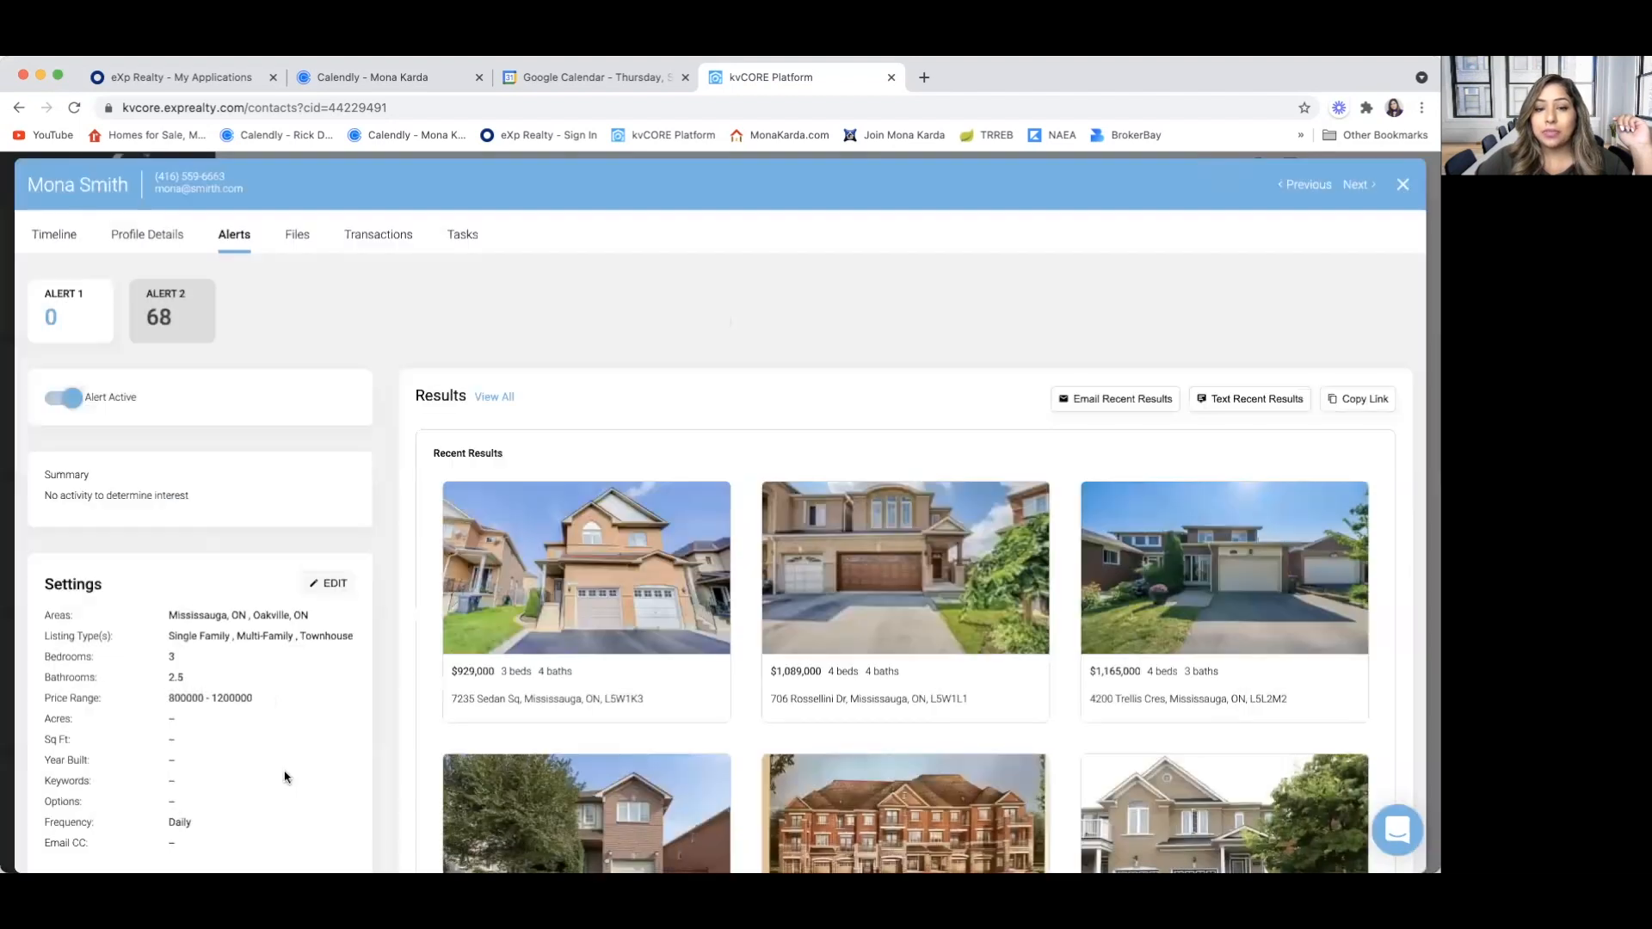
Preview the text message for Alert 2's recent results without sending it, copy the results link, and close the contact record
left_click(1248, 406)
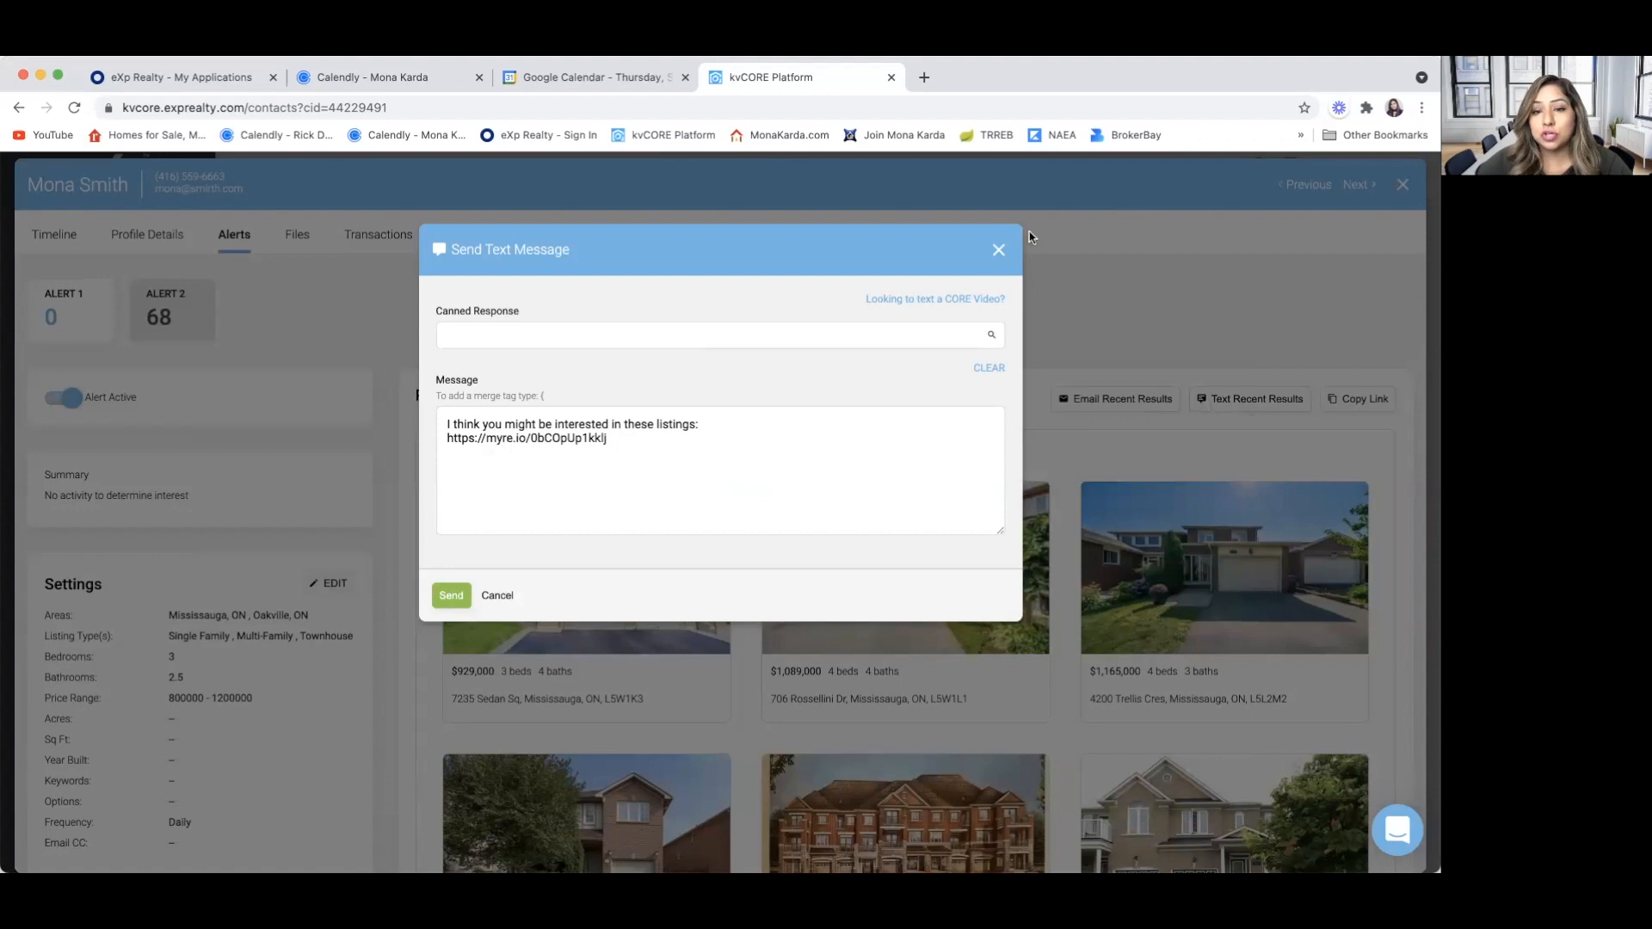
left_click(1000, 252)
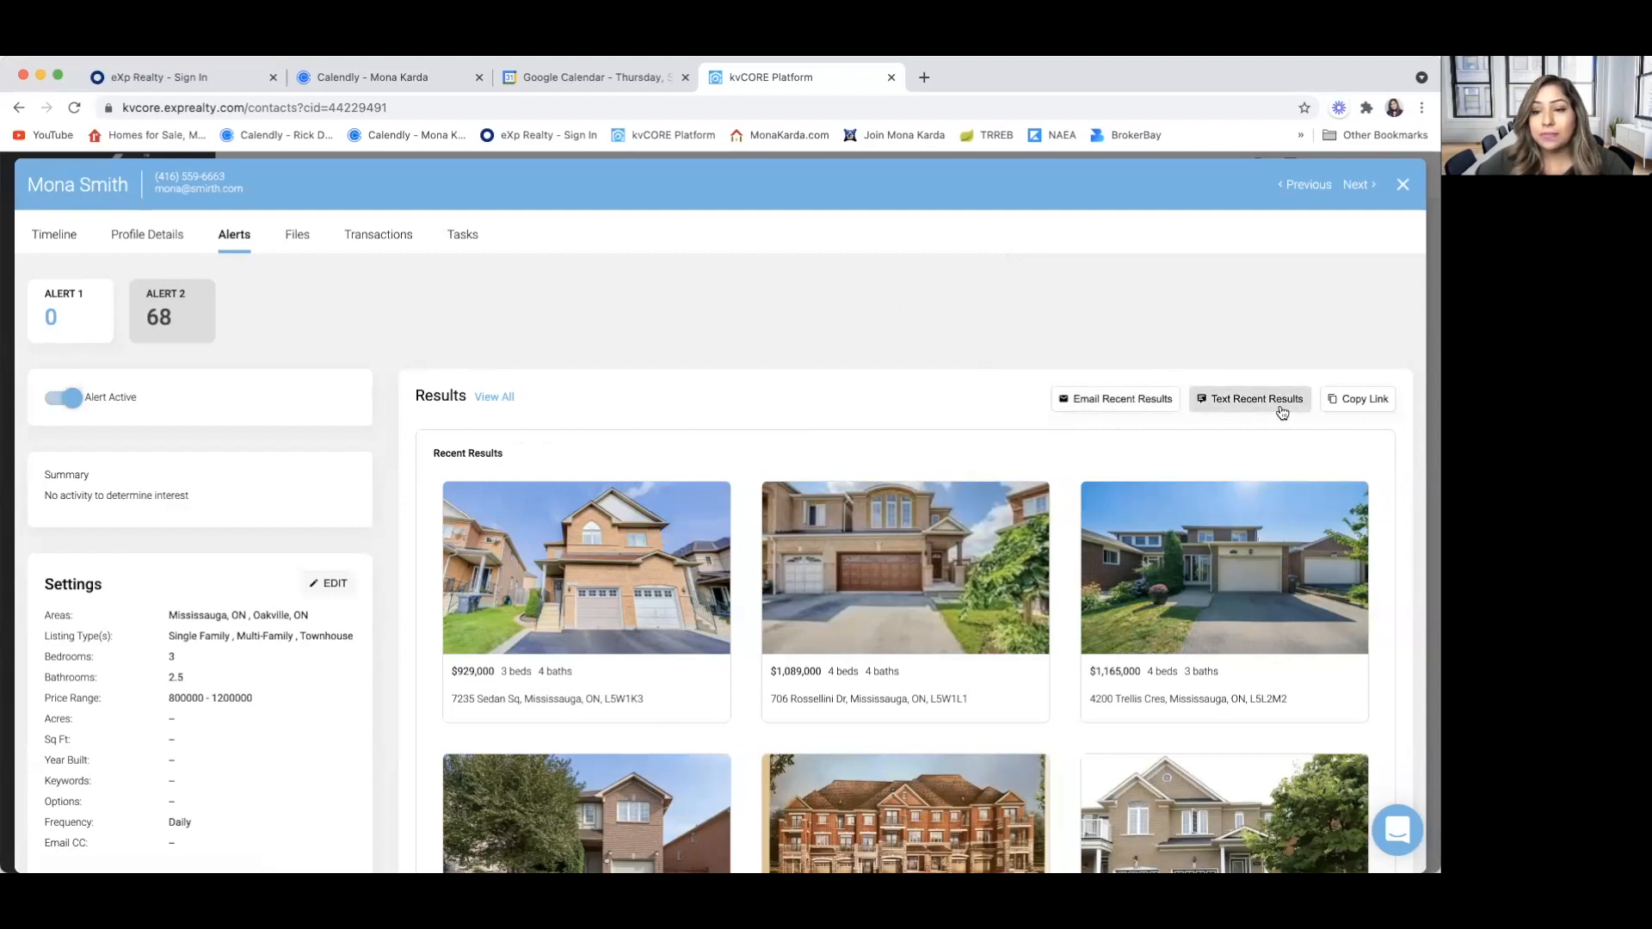
left_click(1364, 403)
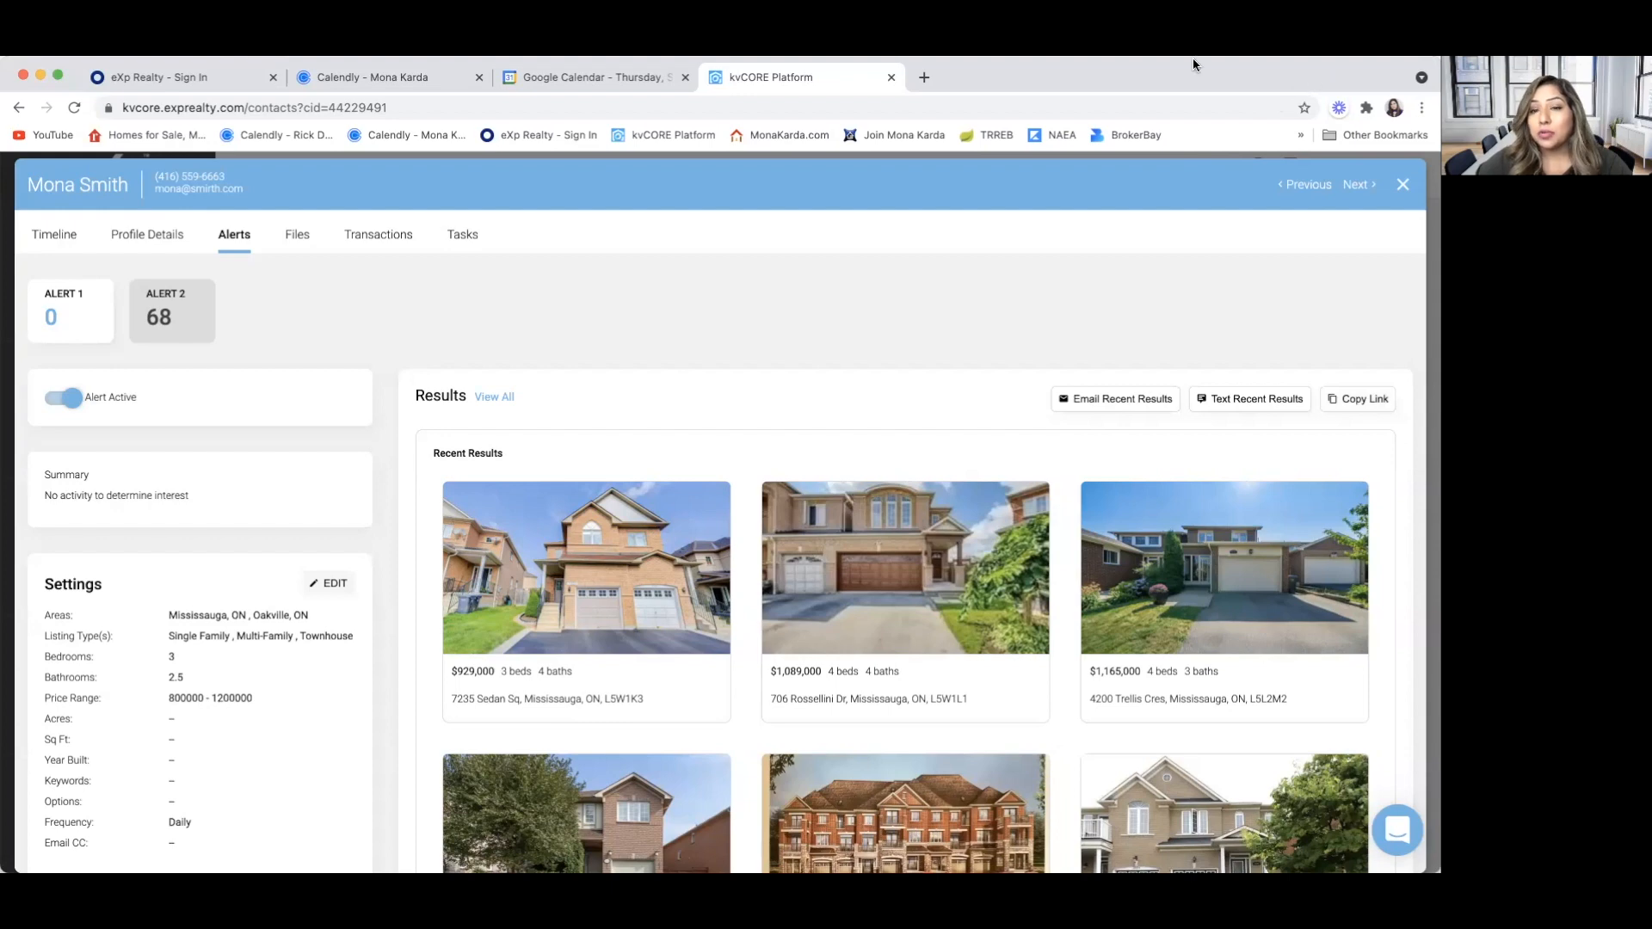
left_click(1405, 186)
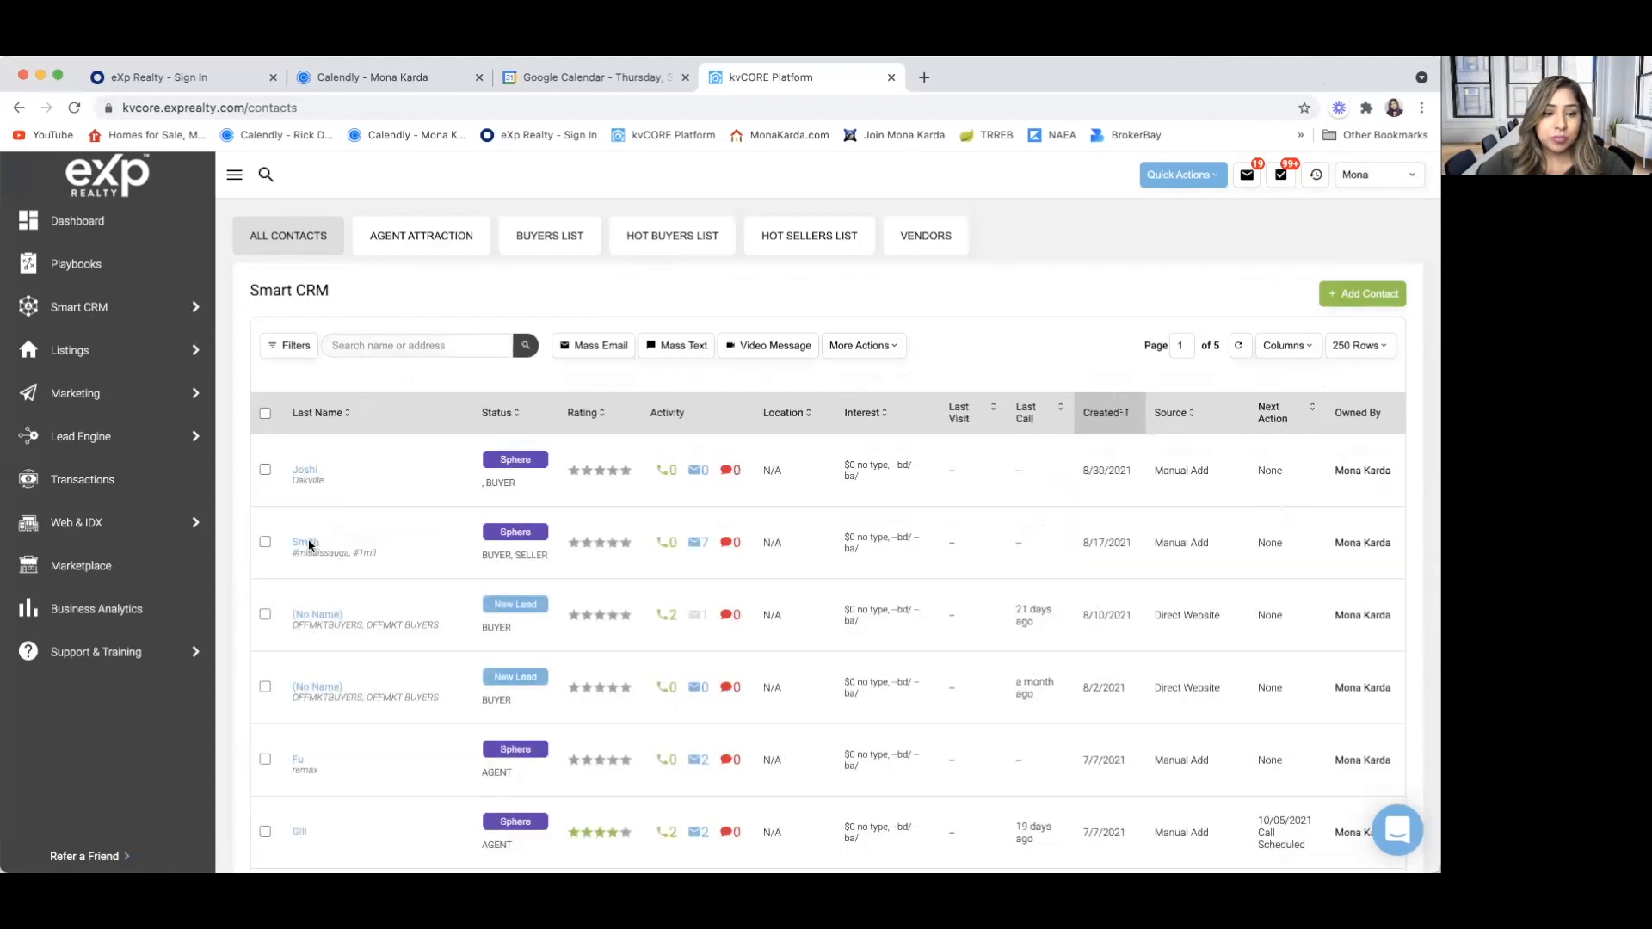
Reopen the contact tagged #mississauga and examine Alert 2's recent results and its editable search settings, closing the record when done
left_click(305, 543)
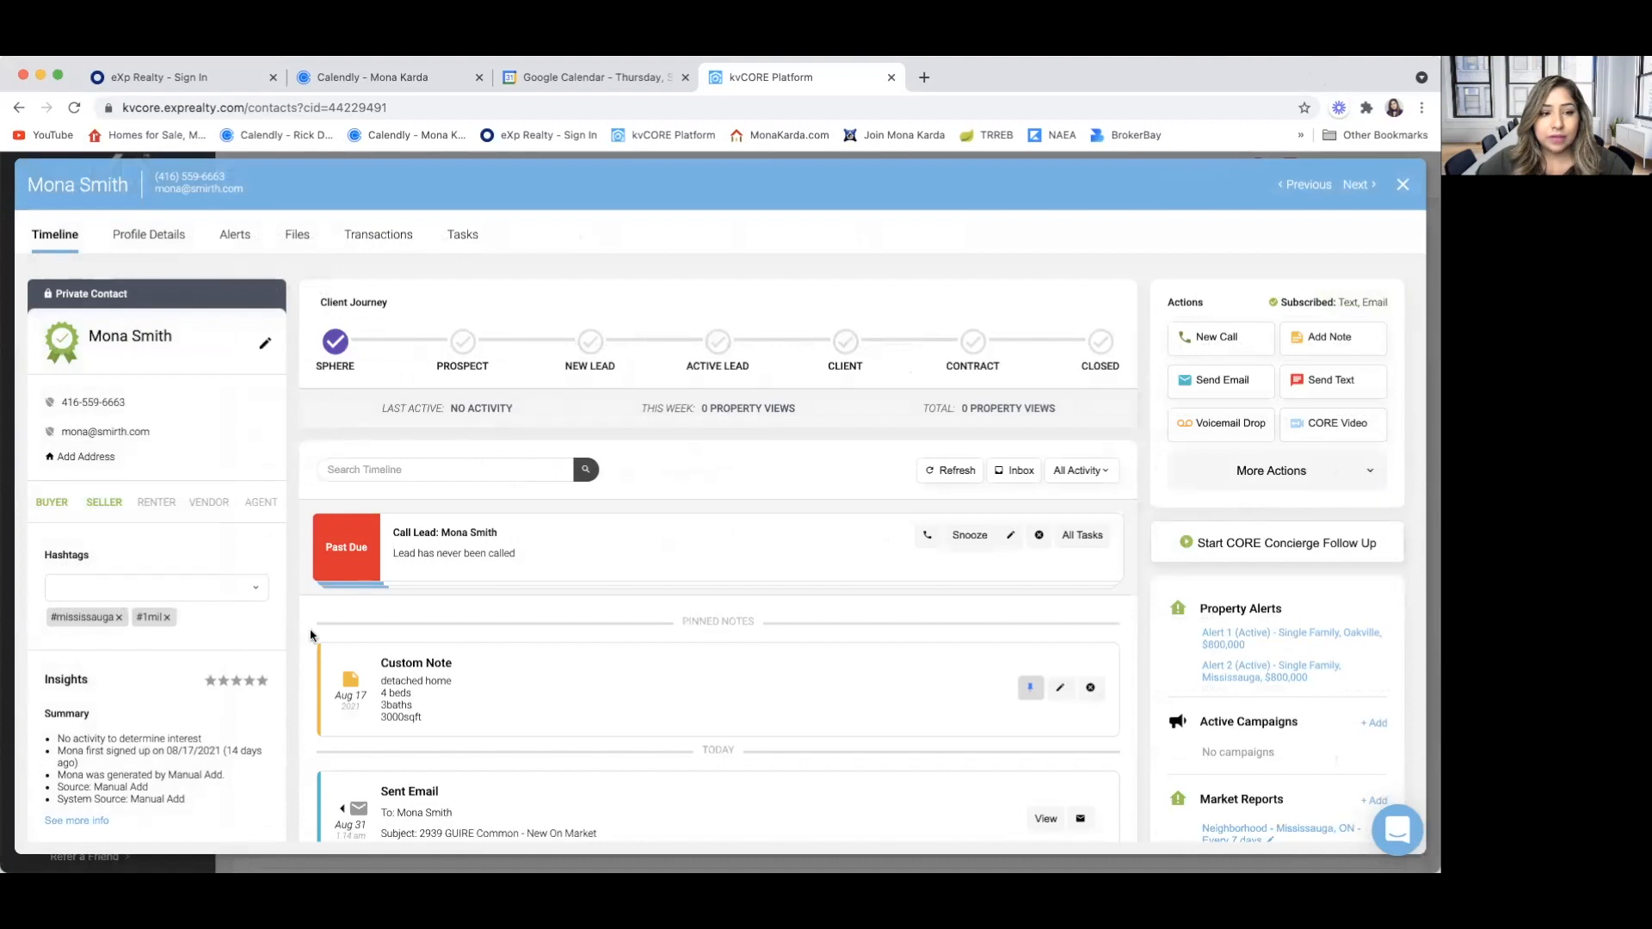
scroll(310, 635, "down", 1)
left_click(232, 238)
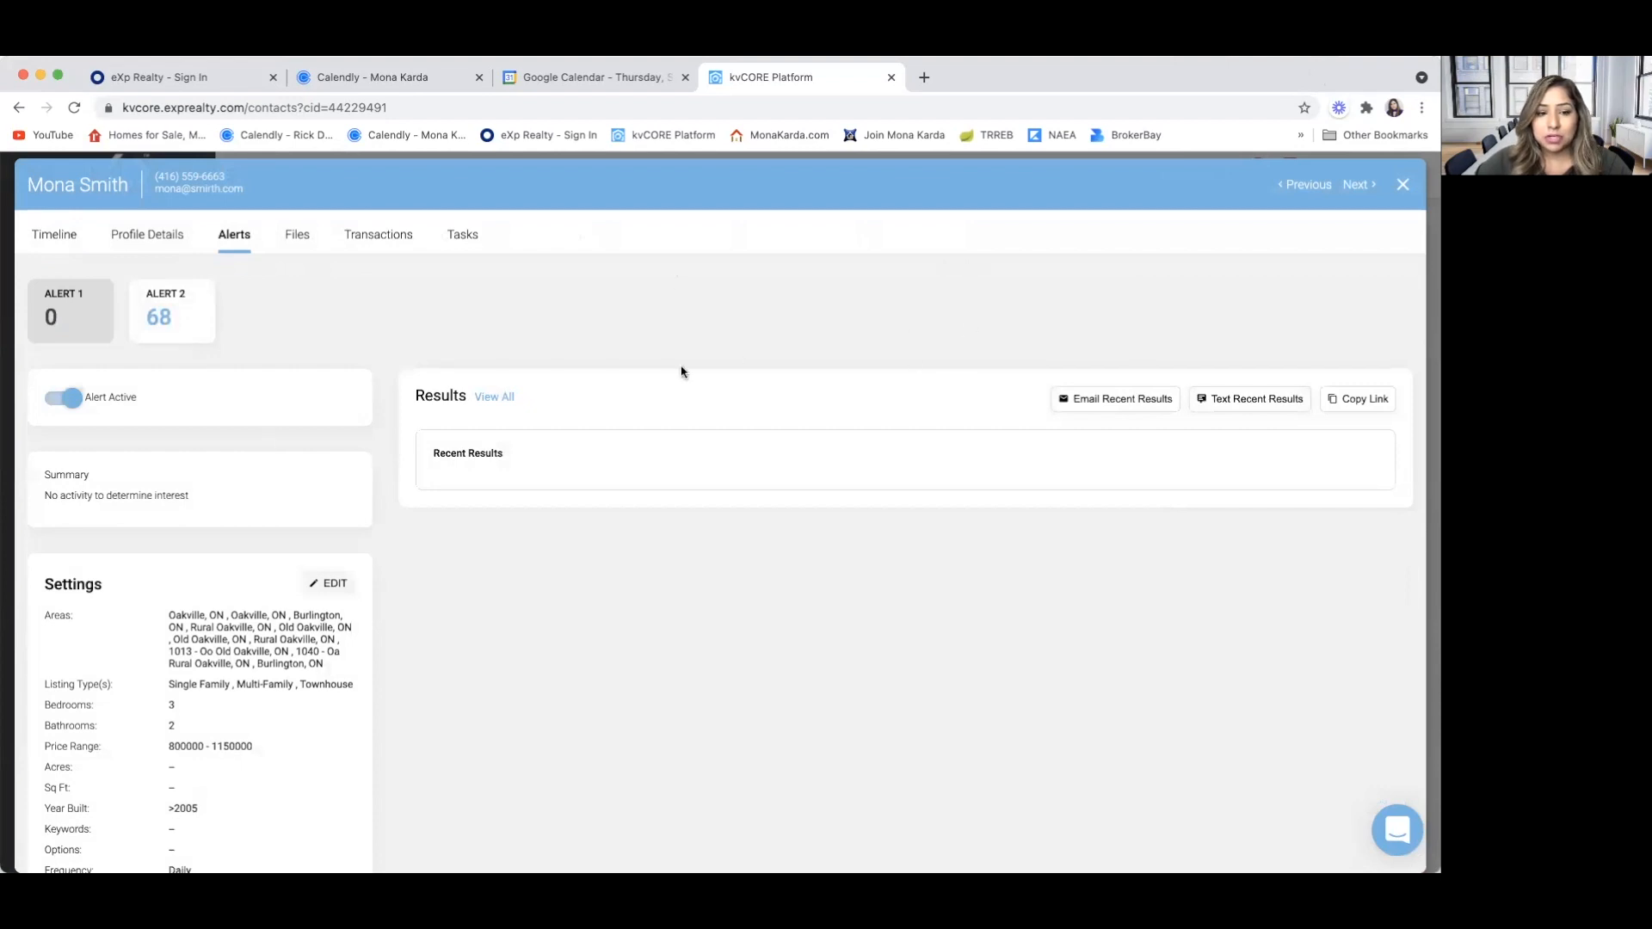
left_click(153, 327)
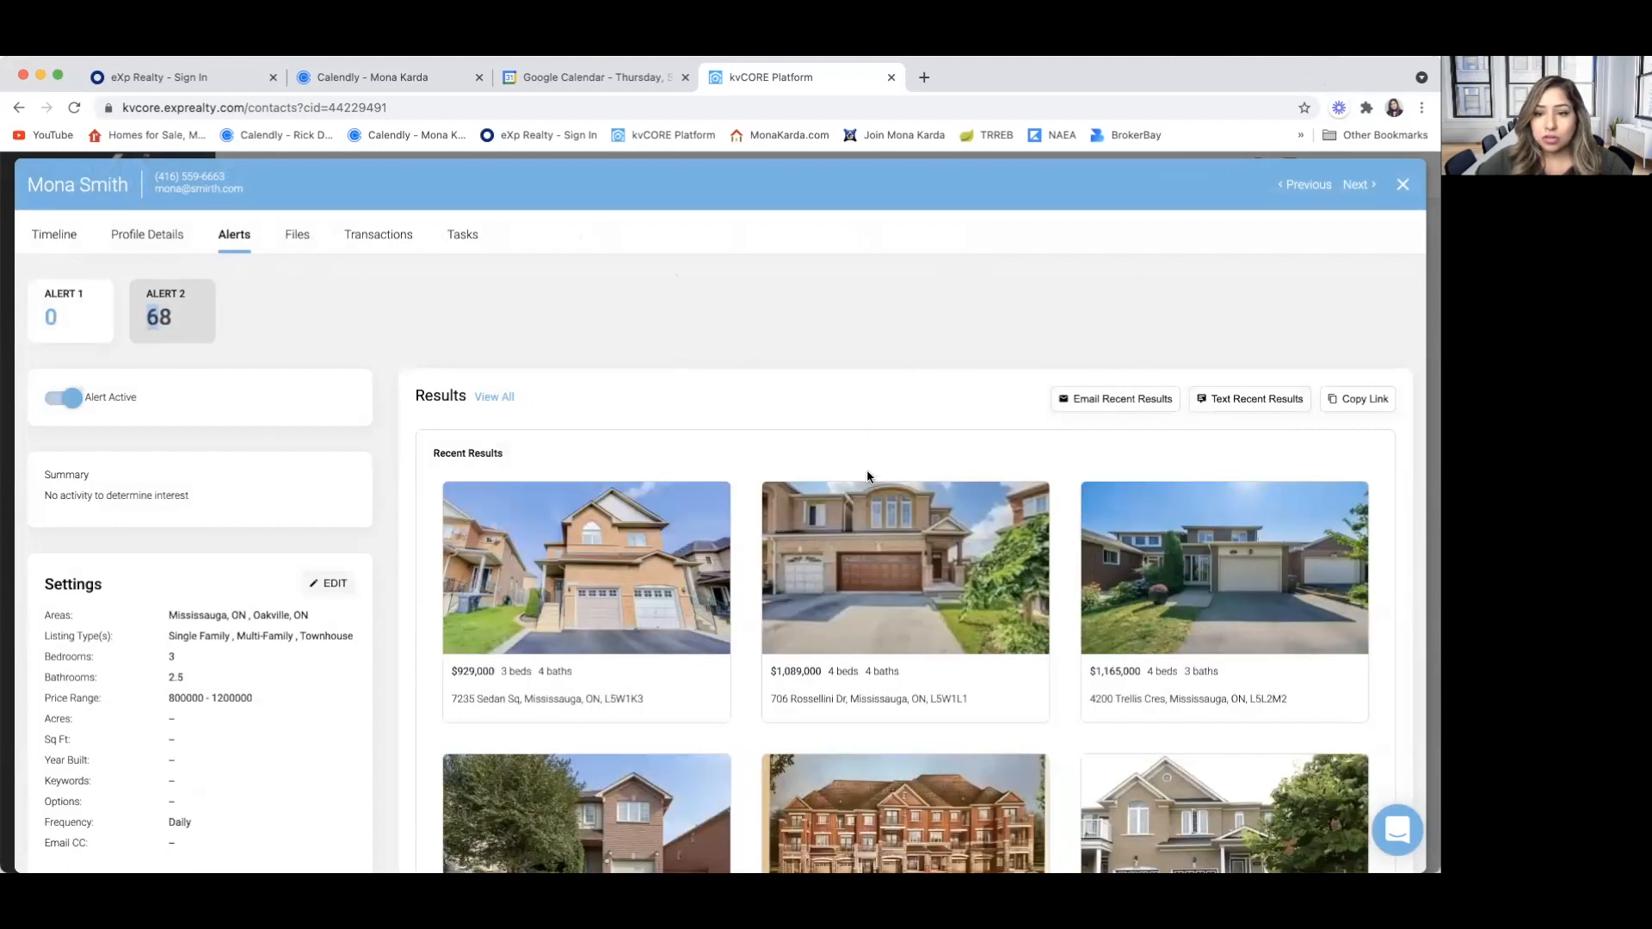
scroll(897, 544, "down", 3)
scroll(897, 544, "up", 3)
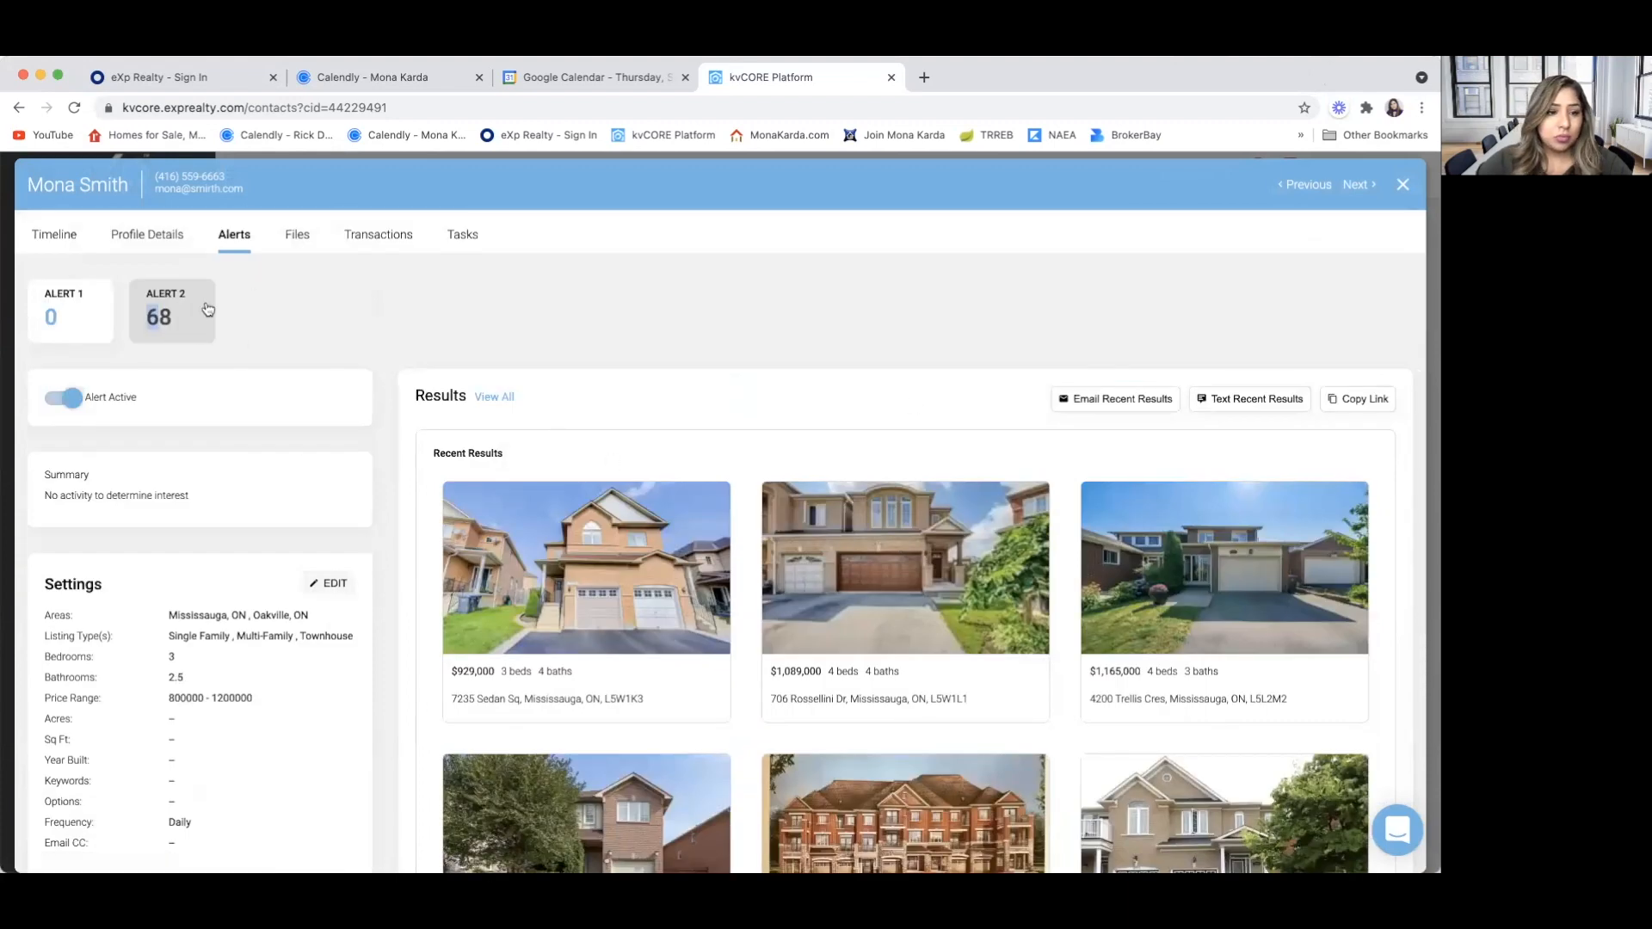
left_click(329, 587)
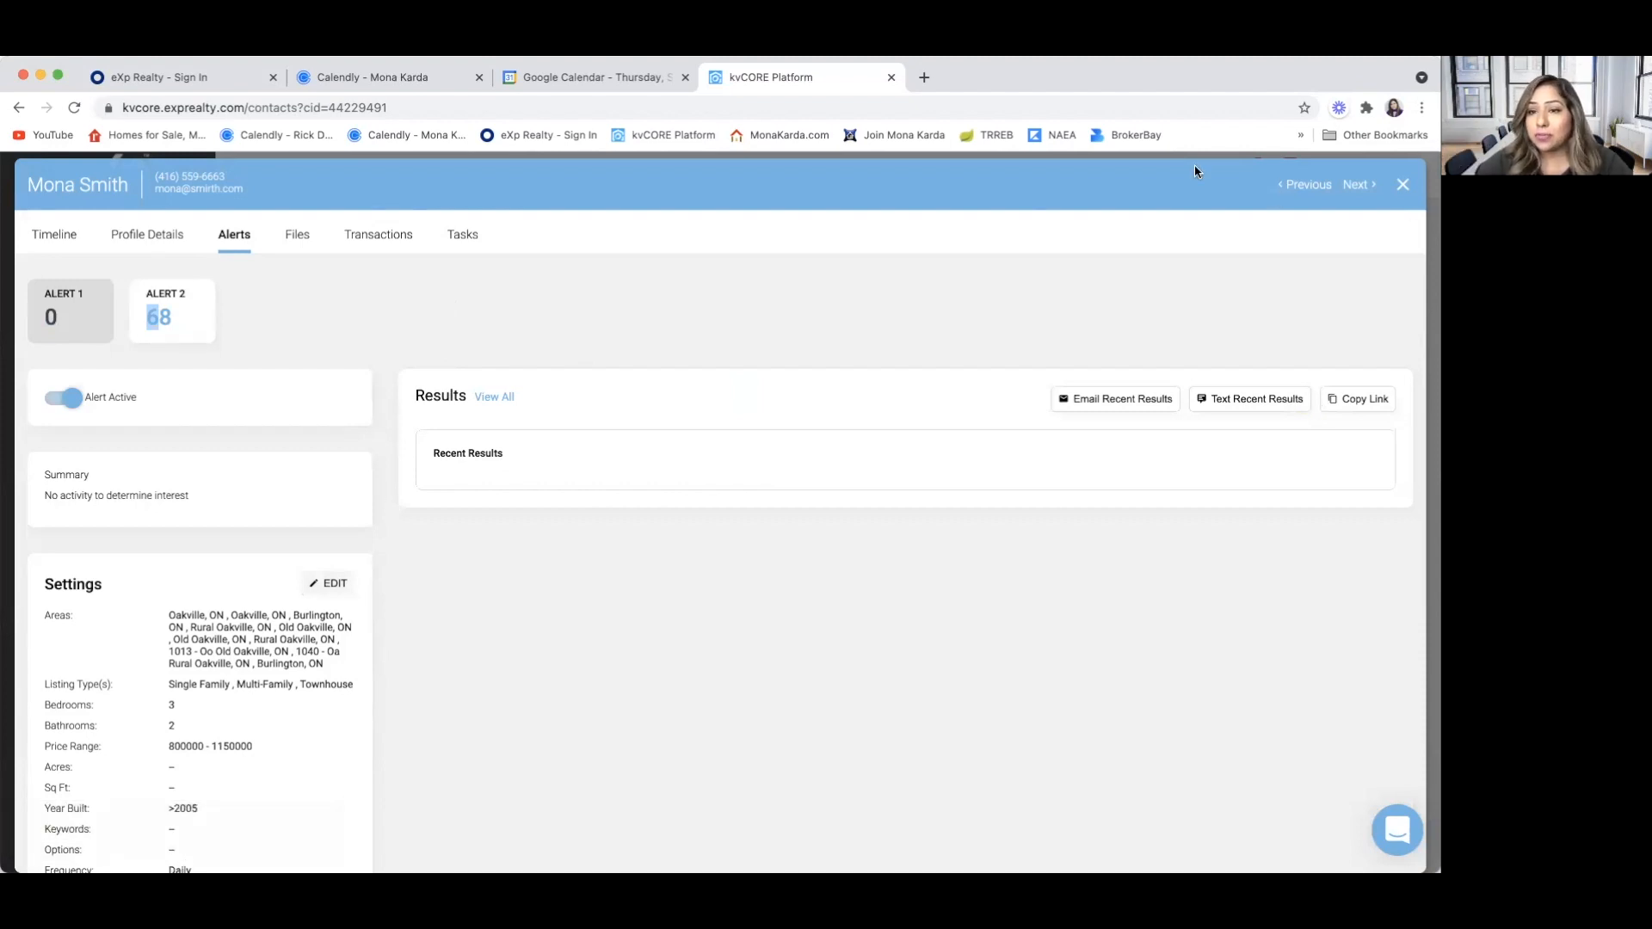
left_click(1403, 184)
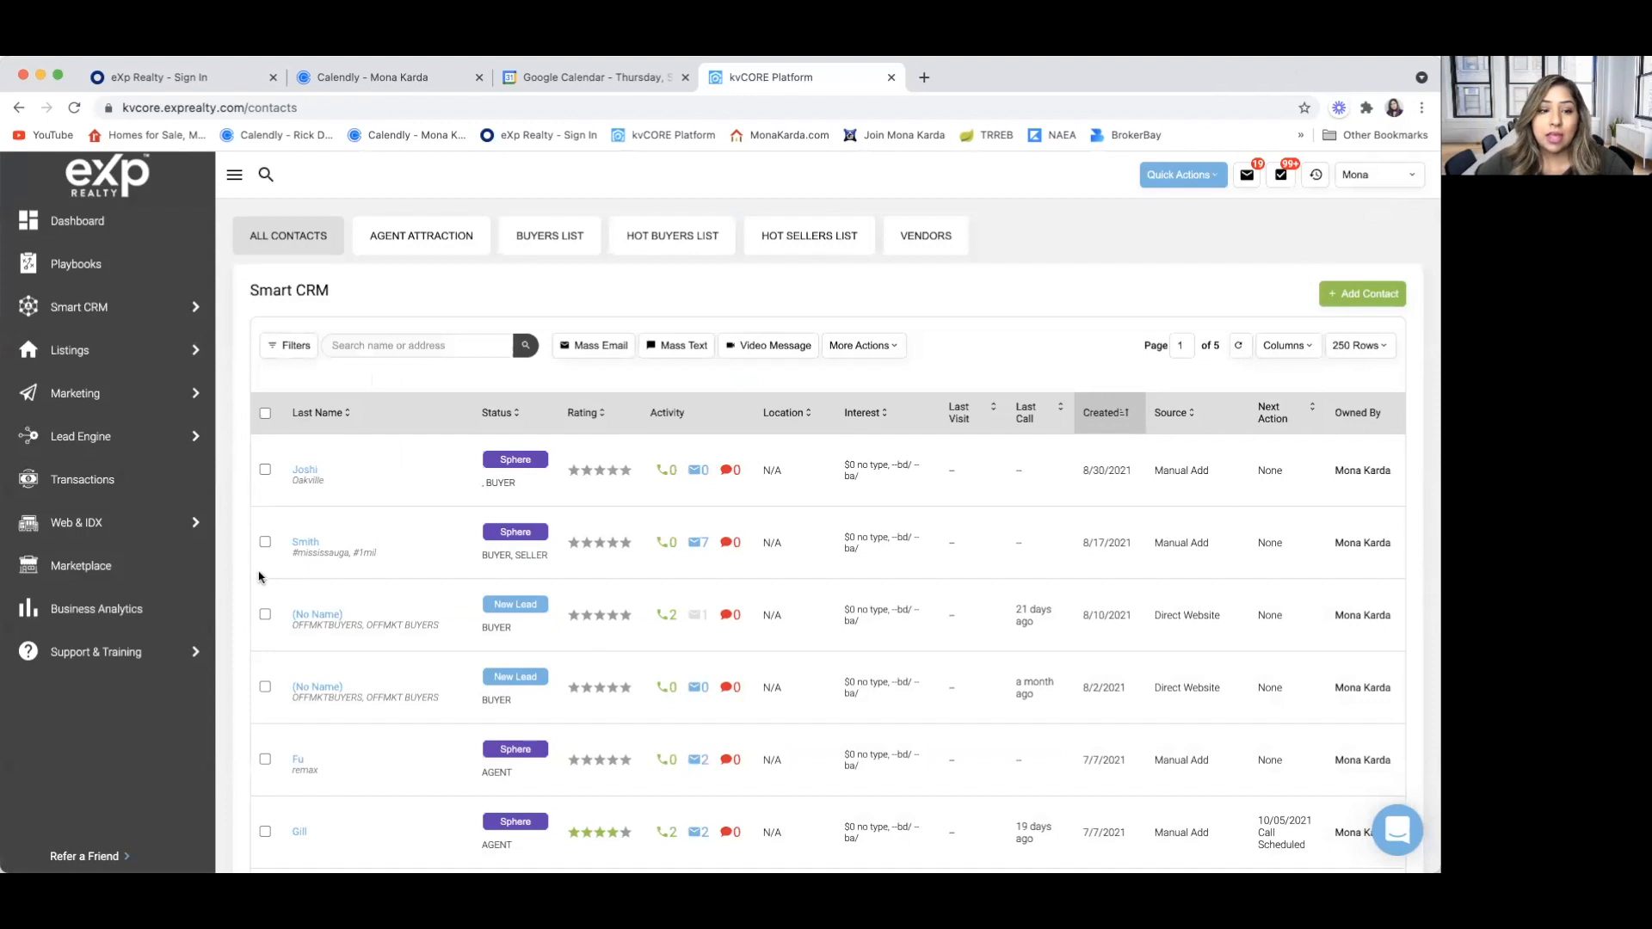
Review the sent property alert emails and market report entries in the same contact's timeline, and close the record
left_click(306, 543)
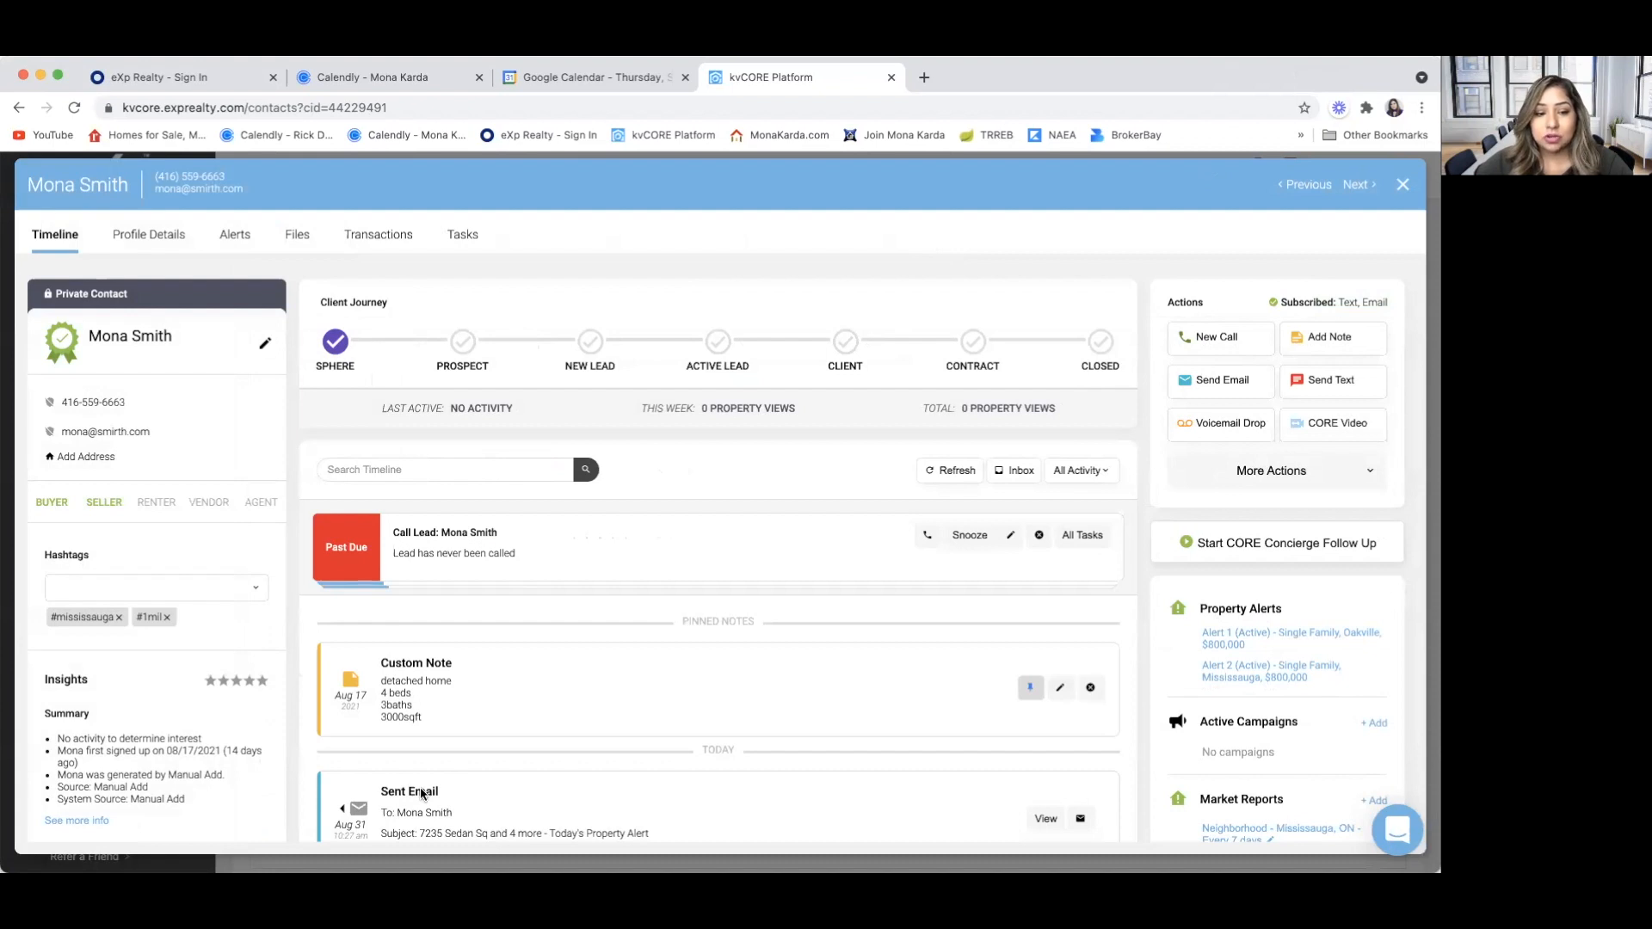
scroll(421, 794, "down", 2)
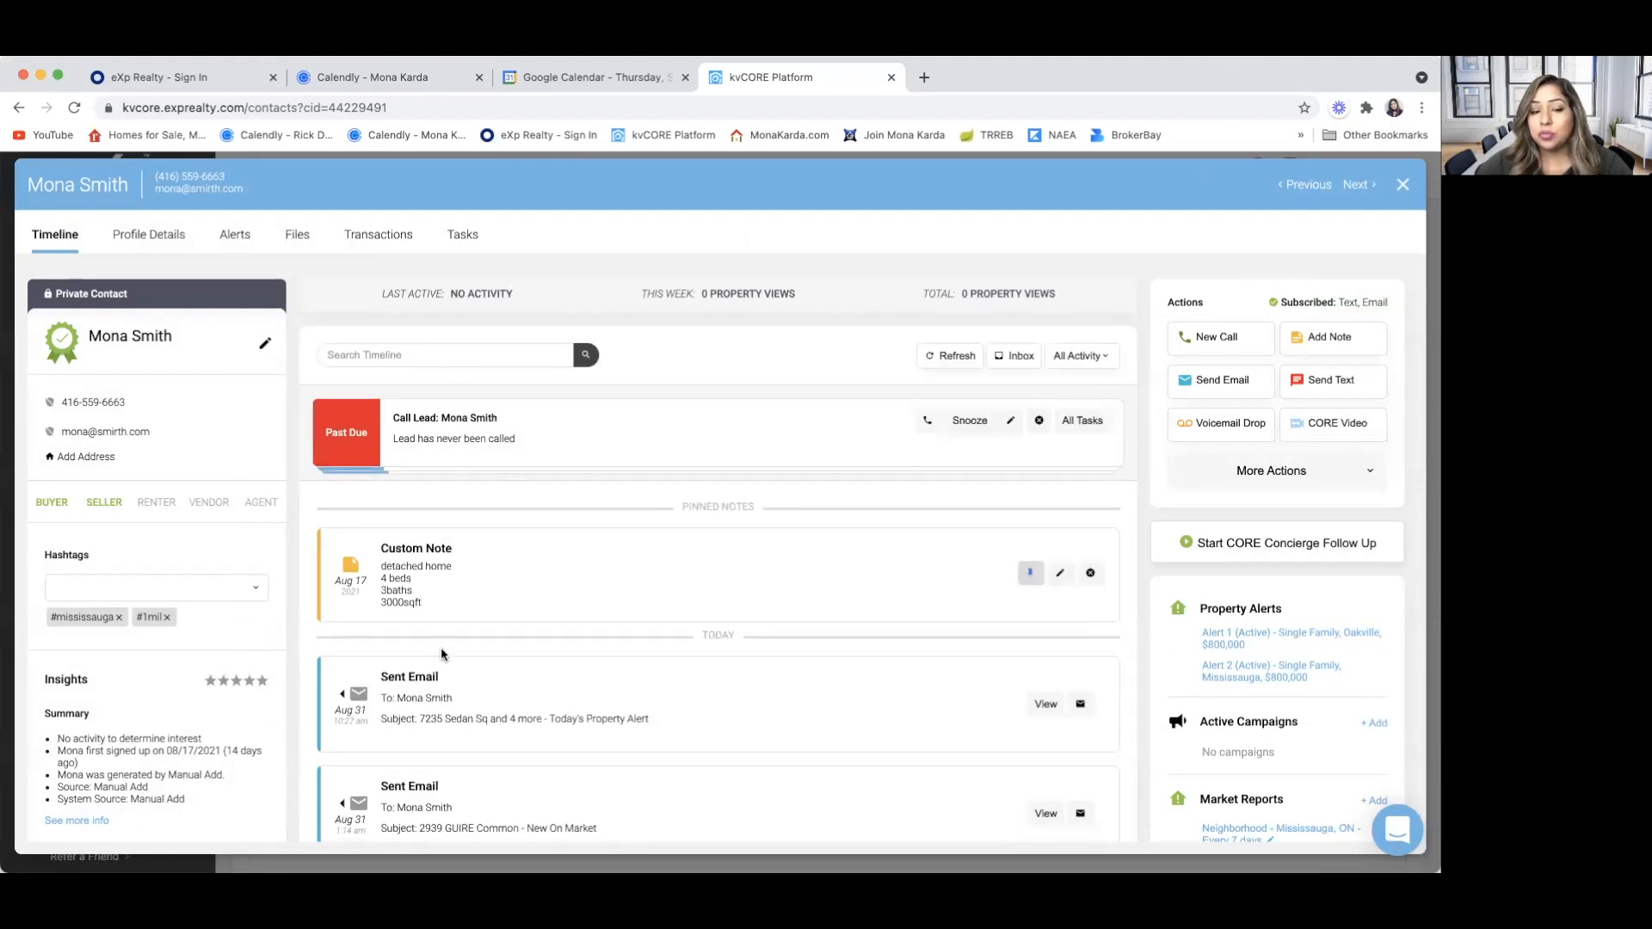
scroll(441, 654, "down", 5)
scroll(441, 654, "down", 4)
scroll(441, 654, "up", 2)
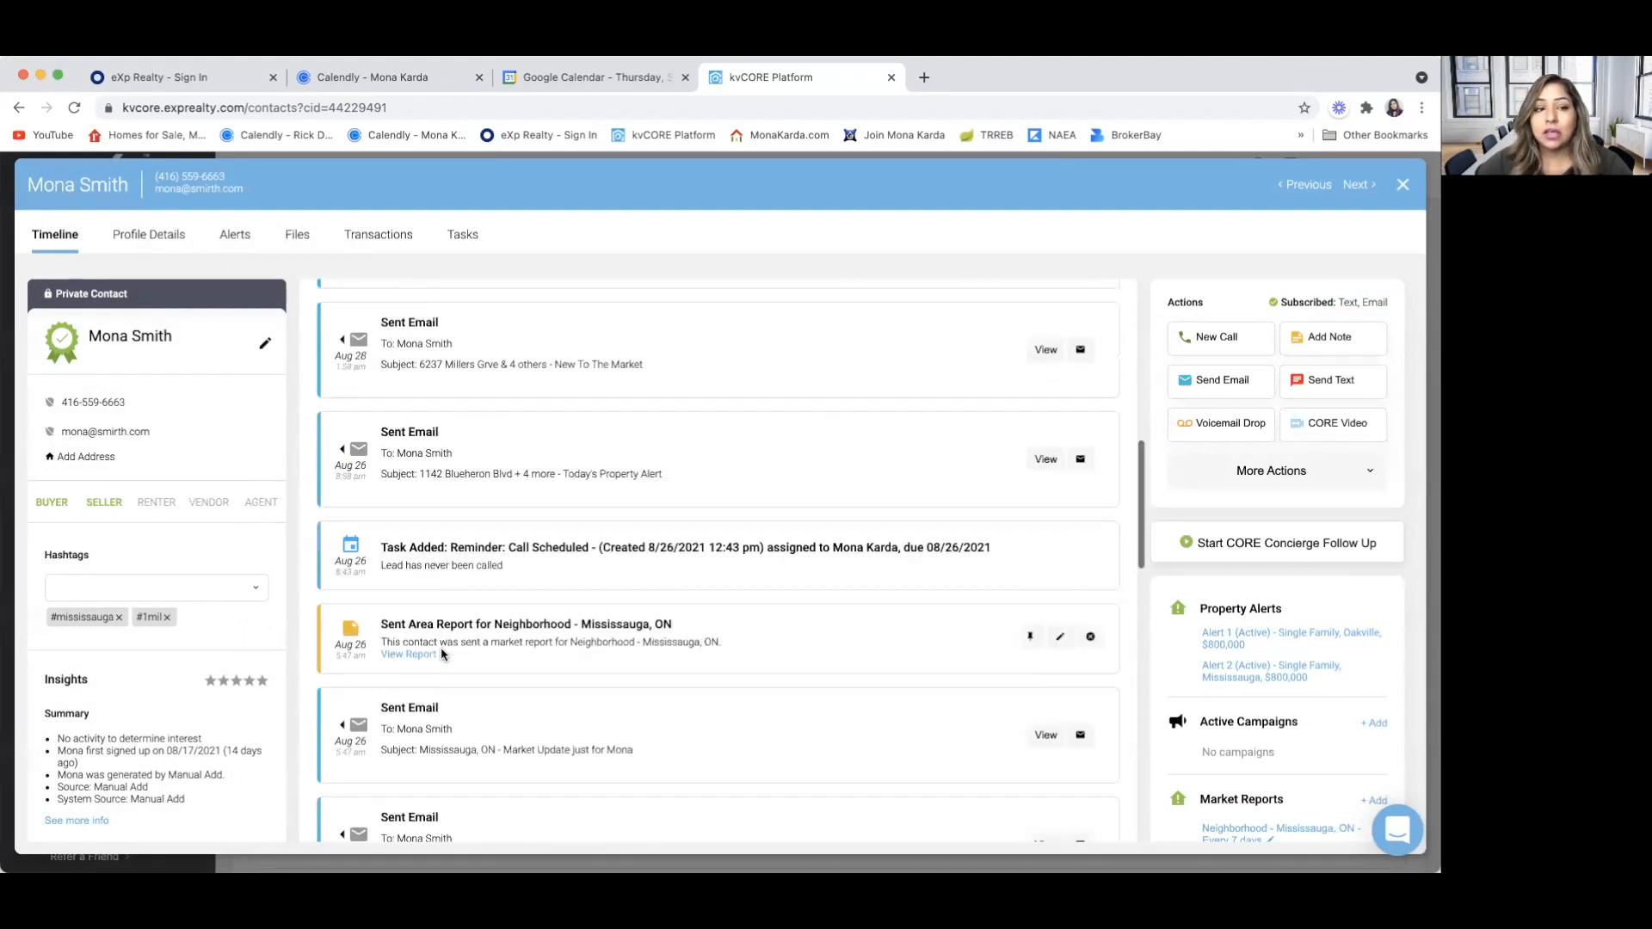
scroll(442, 654, "up", 10)
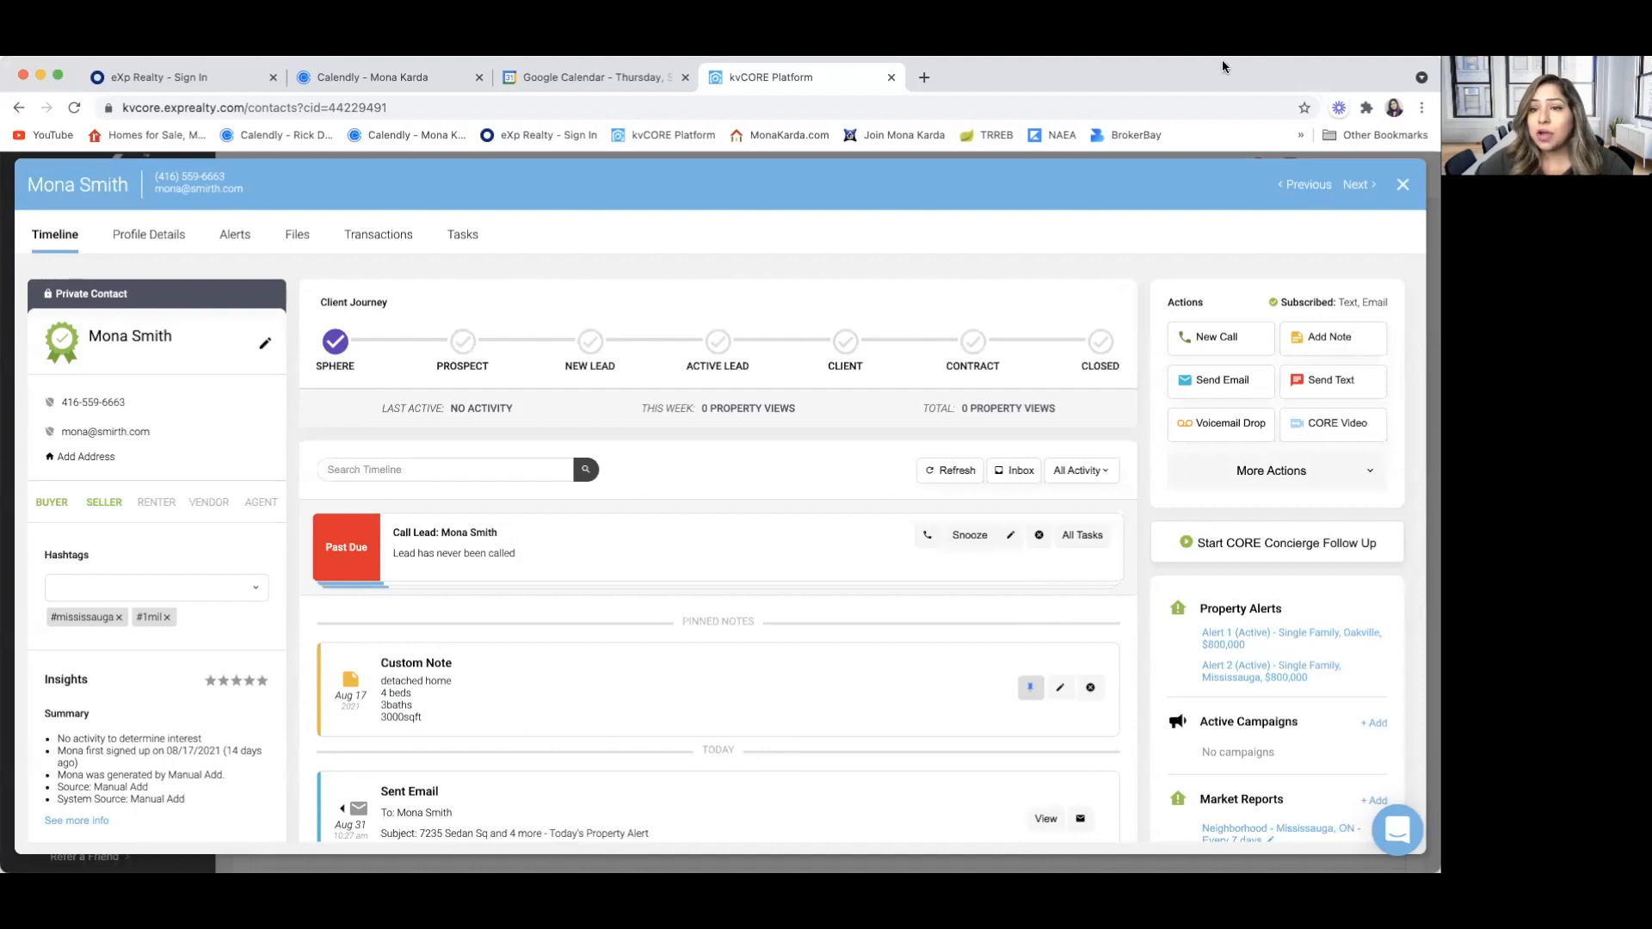
left_click(1405, 184)
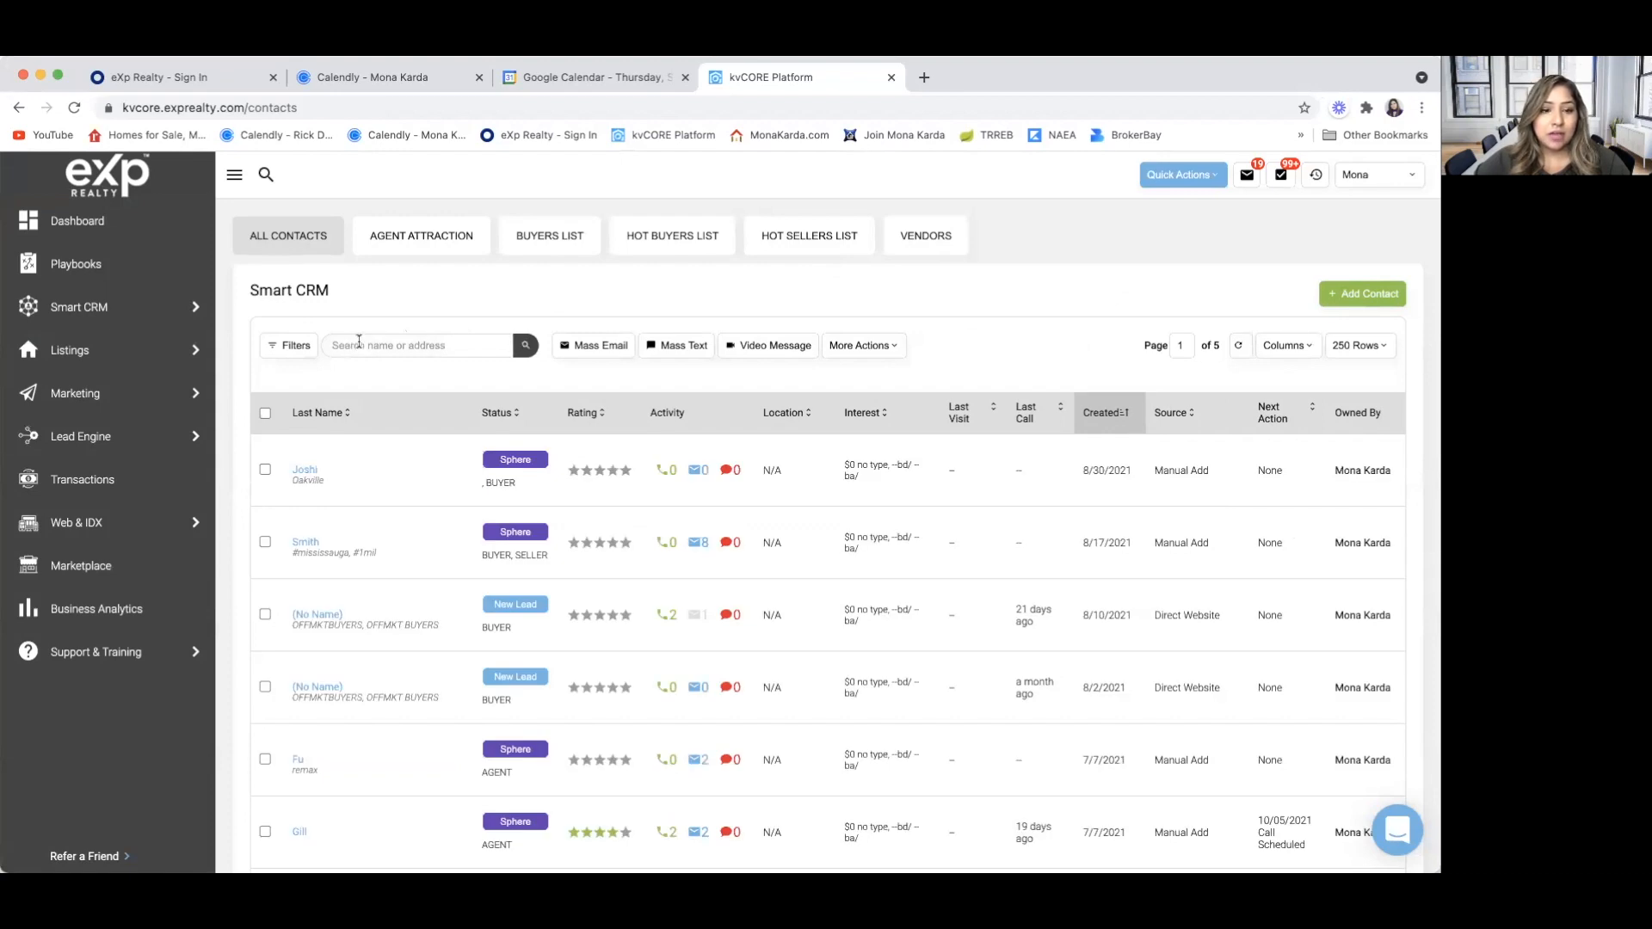
Enter the contact's first name in the contact search field without running the search
left_click(361, 342)
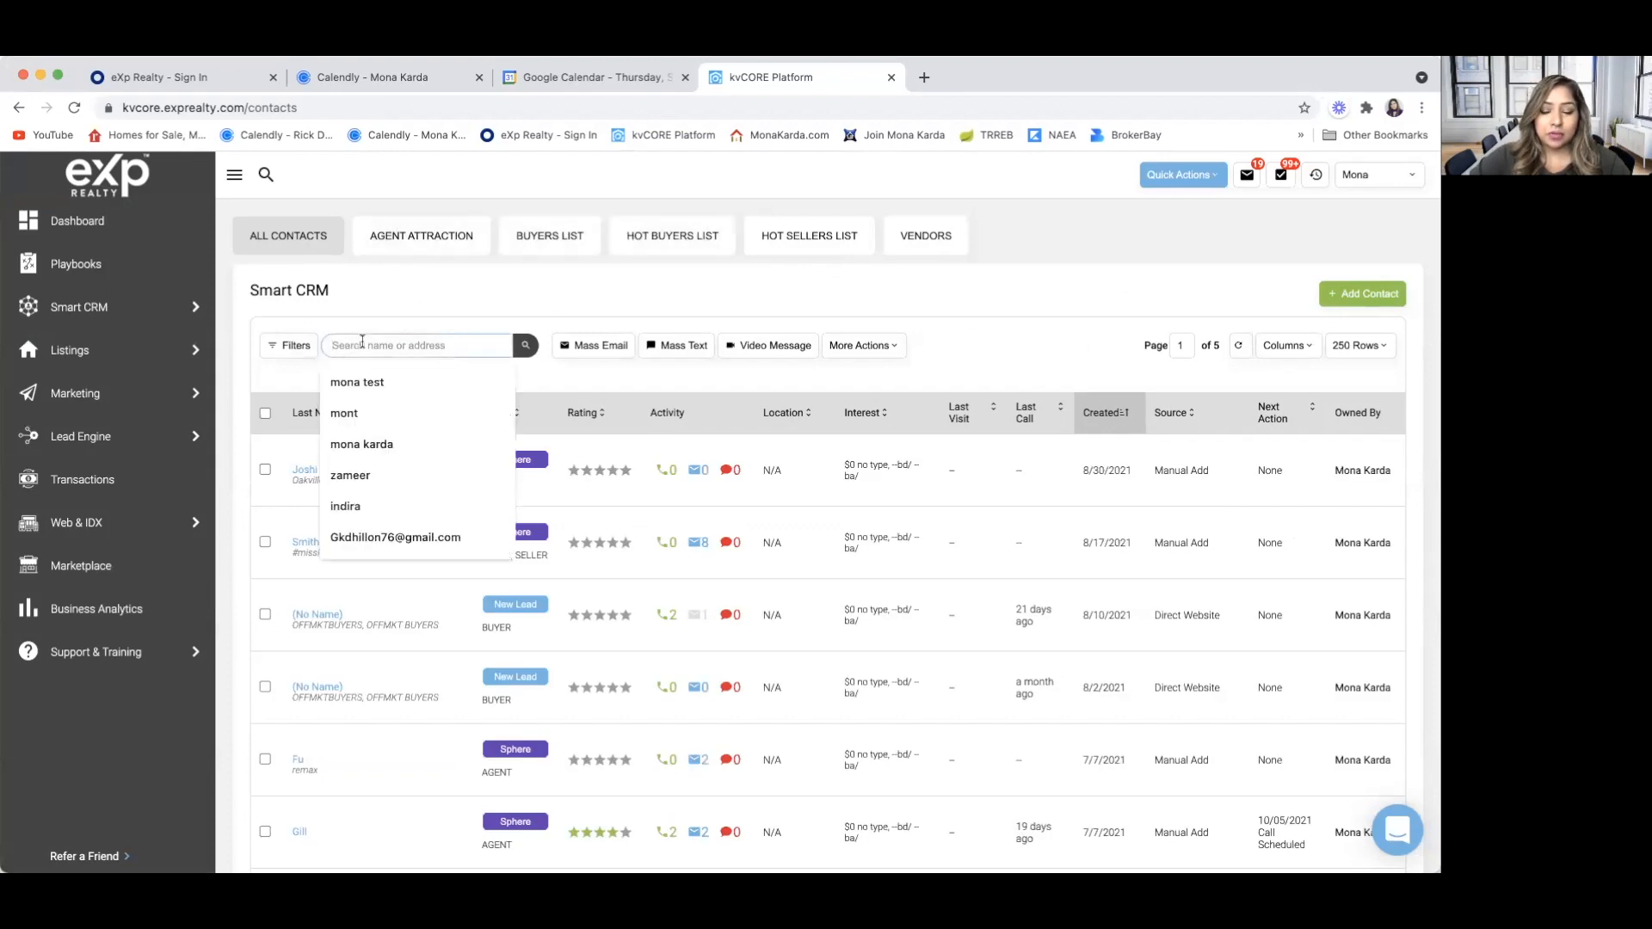
key("Down")
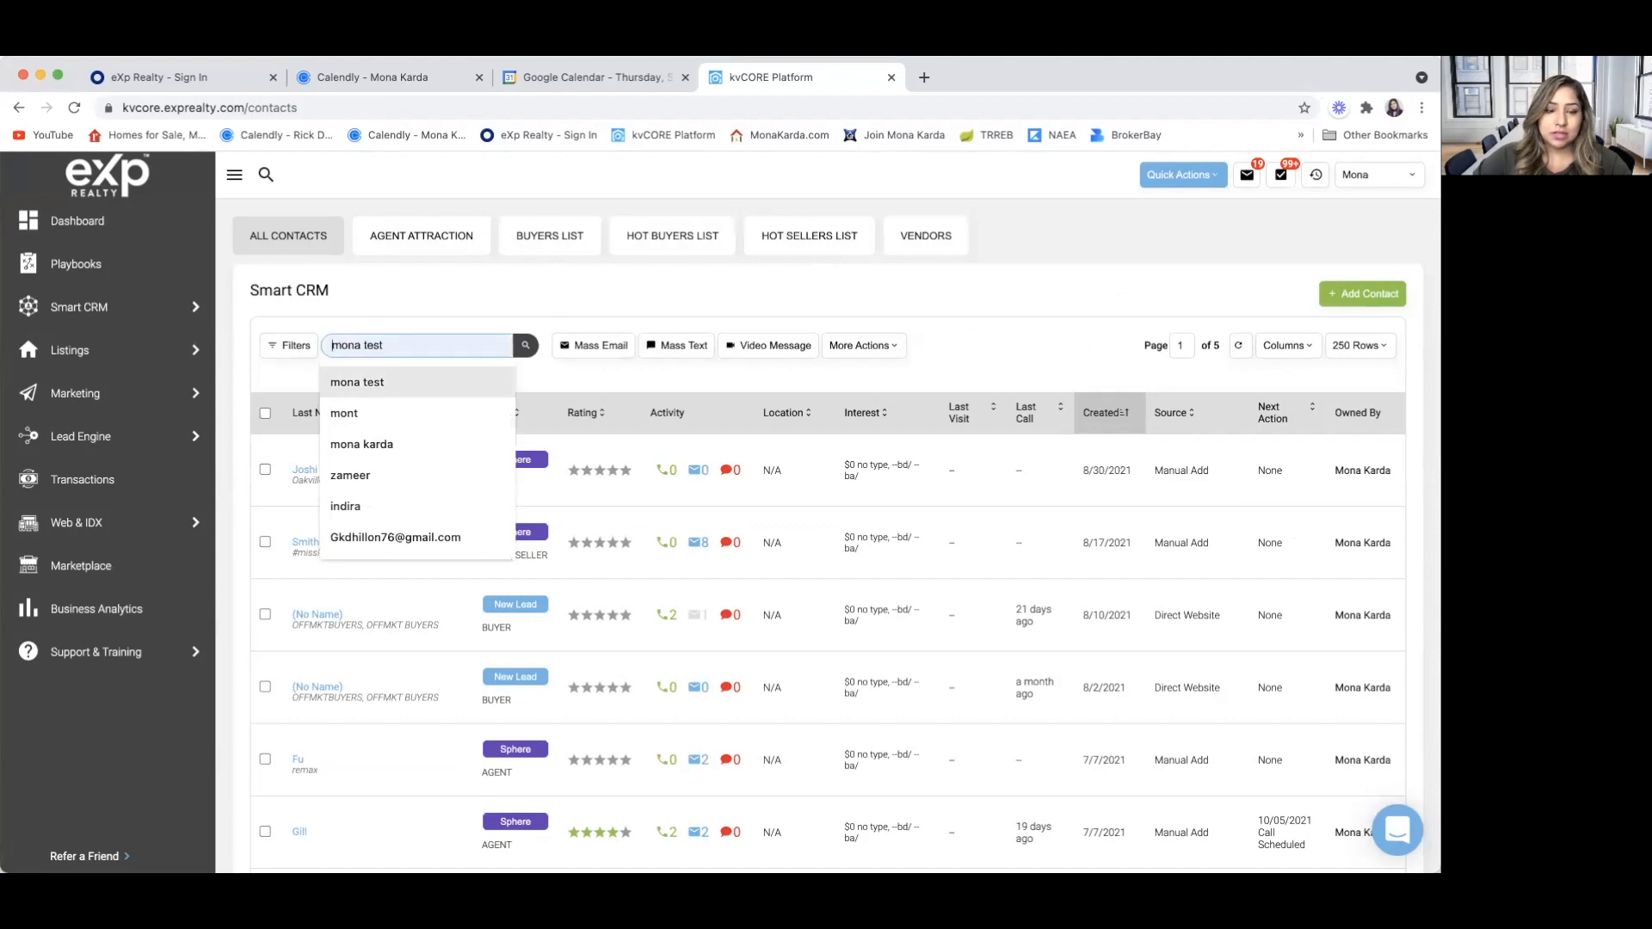
left_click(395, 372)
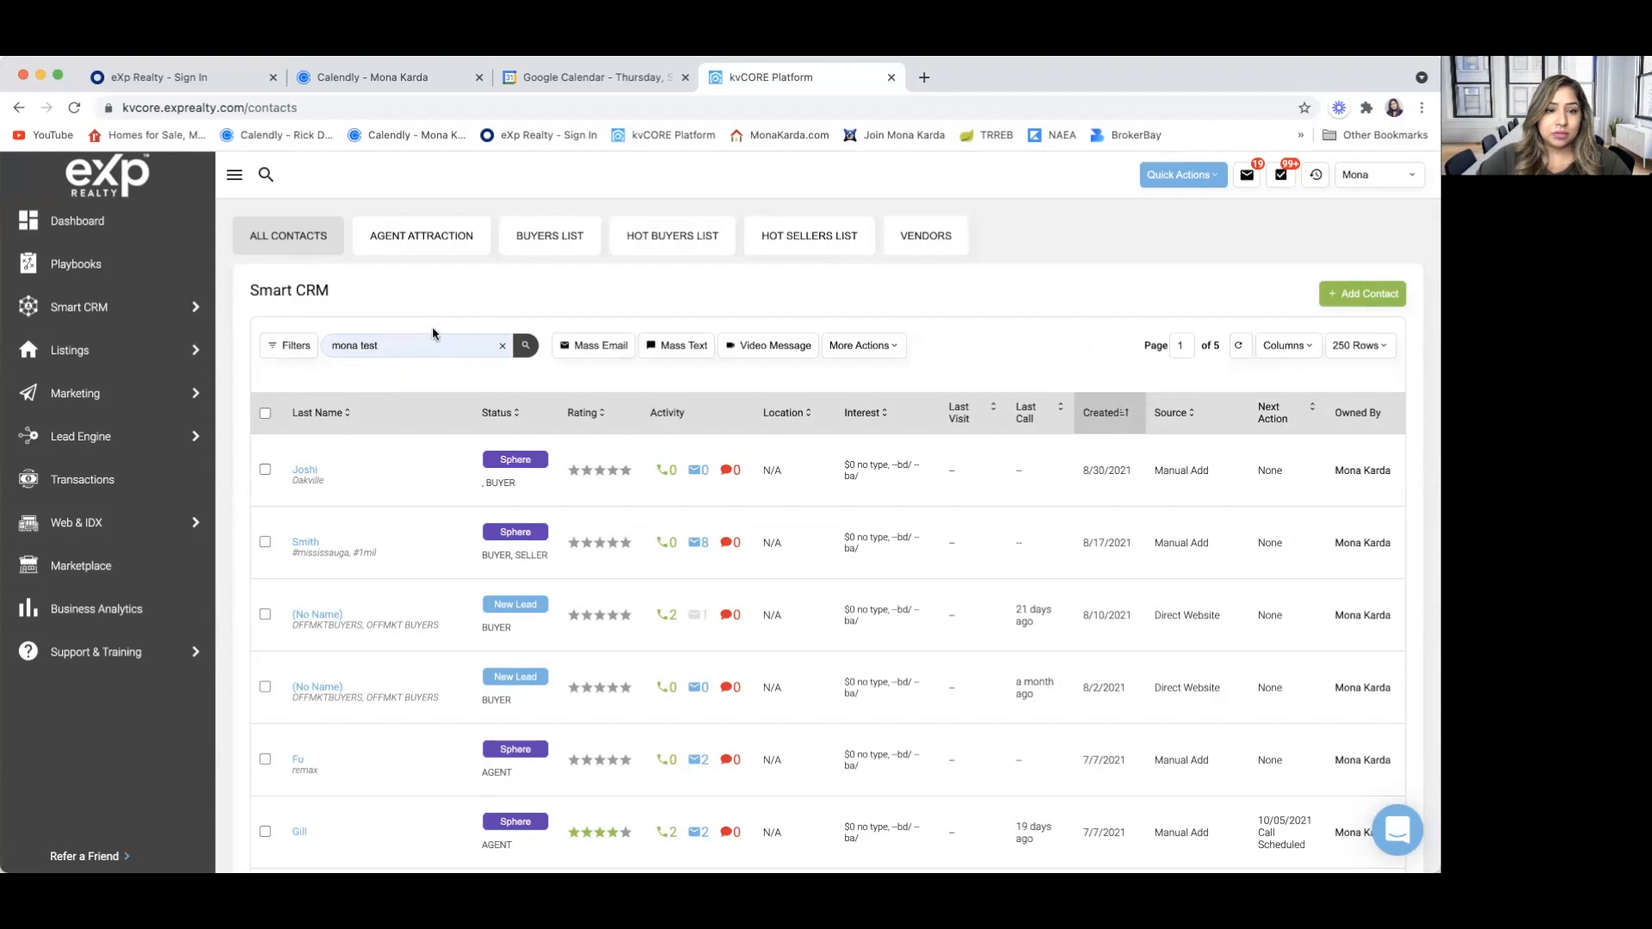
left_click(401, 346)
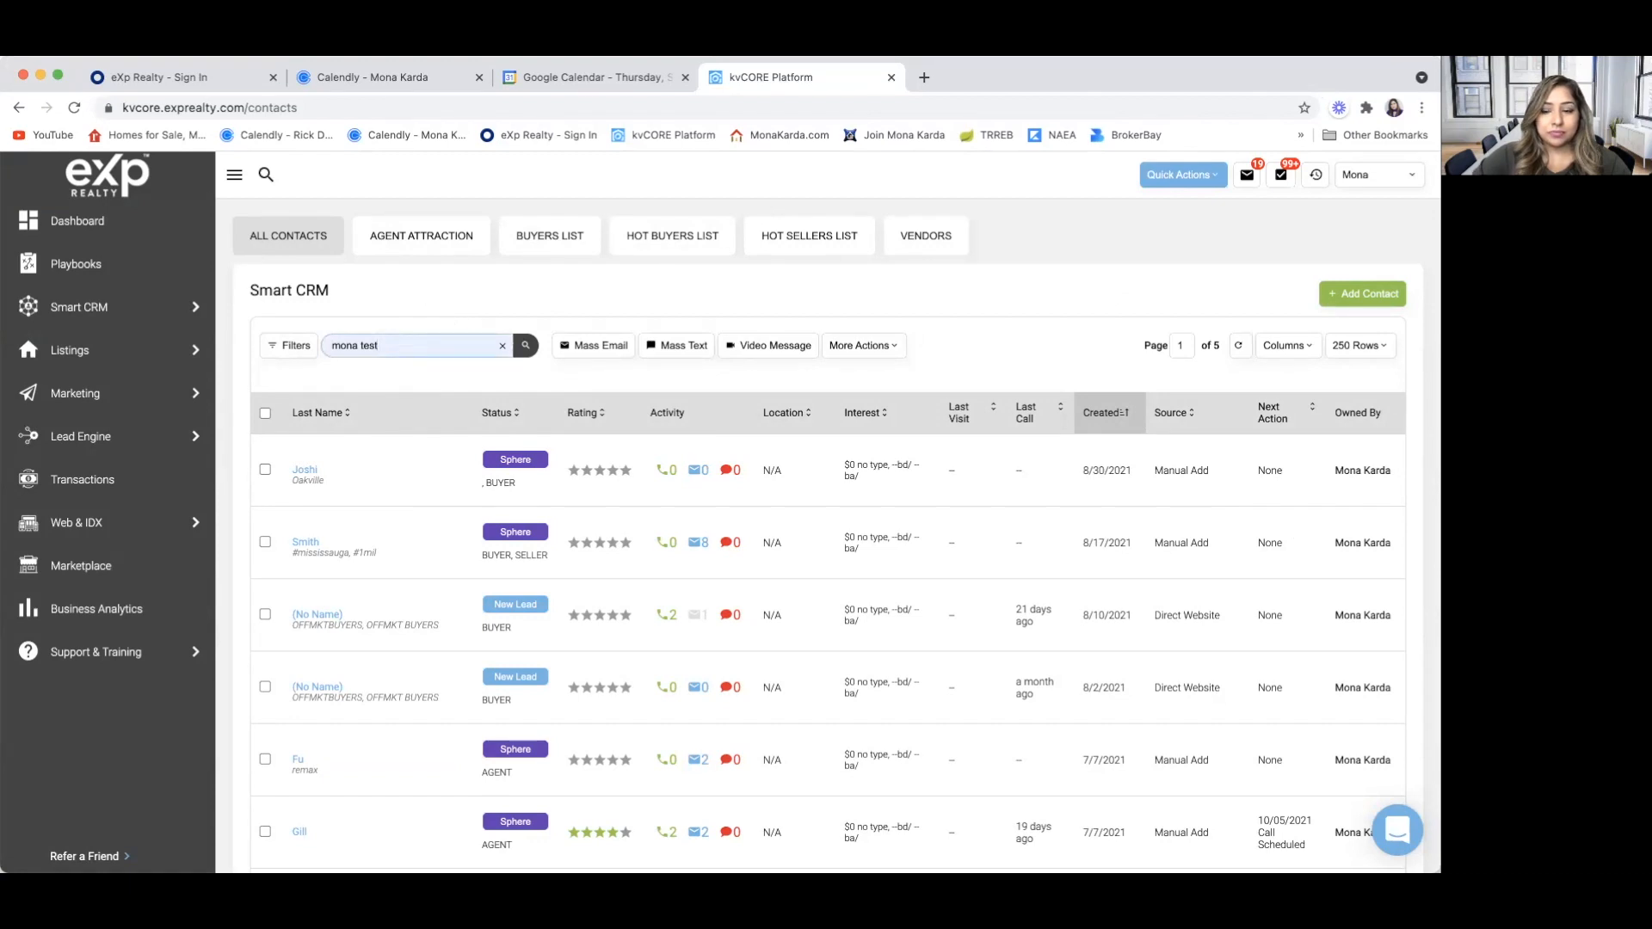
key("BackSpace")
key("BackSpace")
key("BackSpace")
key("BackSpace")
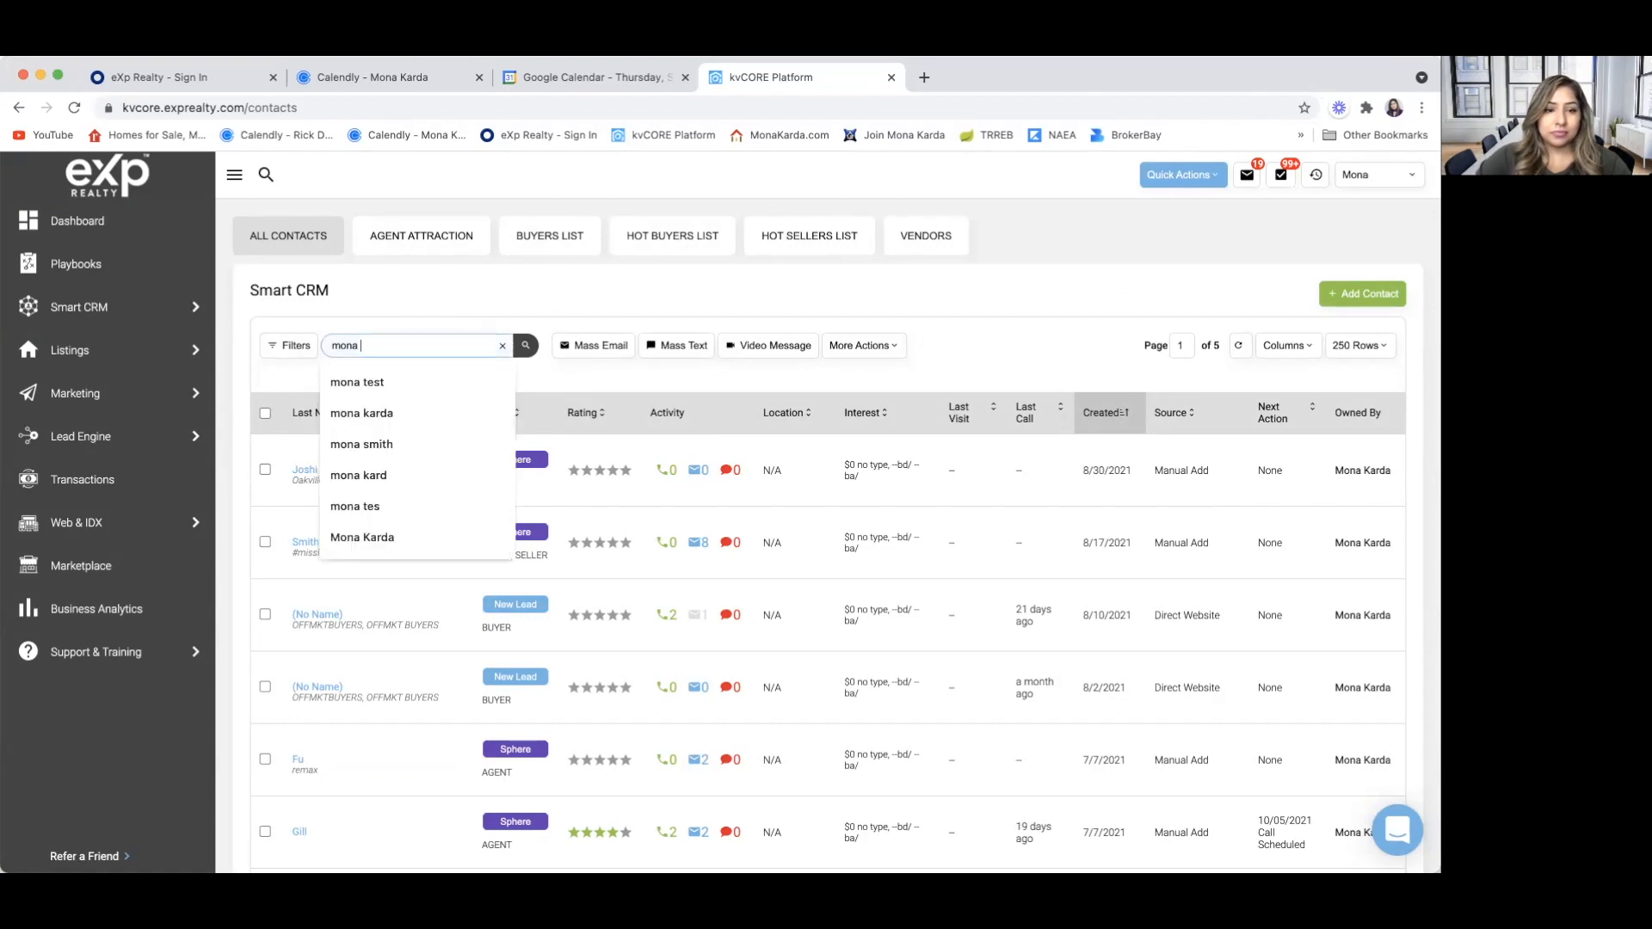
left_click(301, 375)
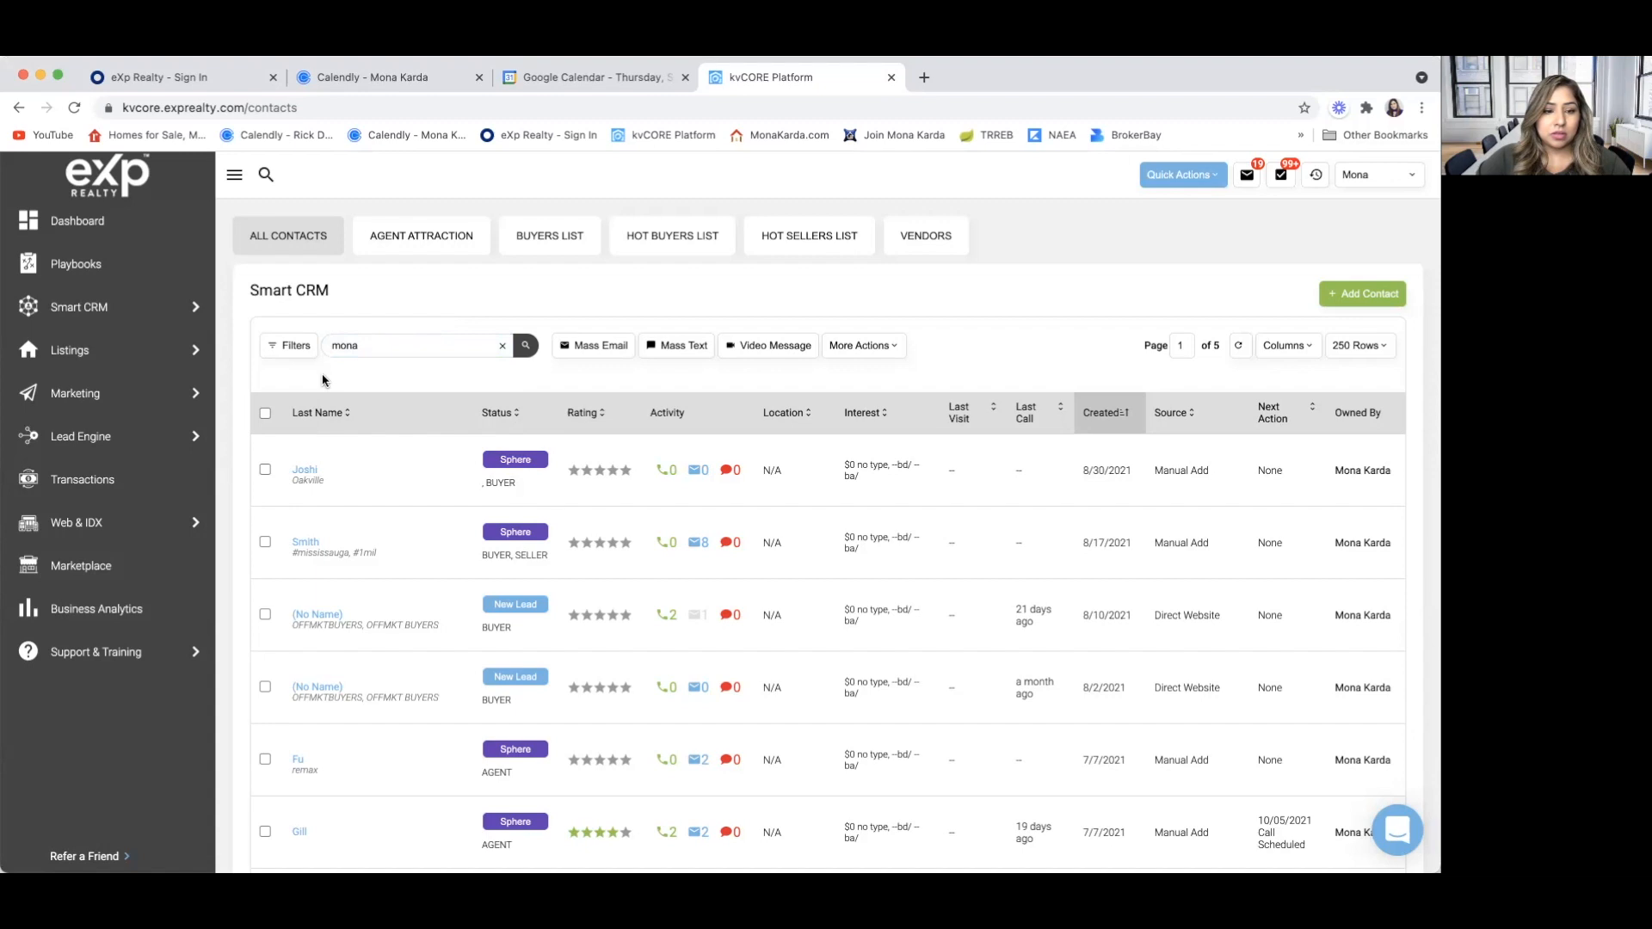
Open the contact tagged #mississauga and examine the sent property alert emails listed in the timeline
left_click(310, 542)
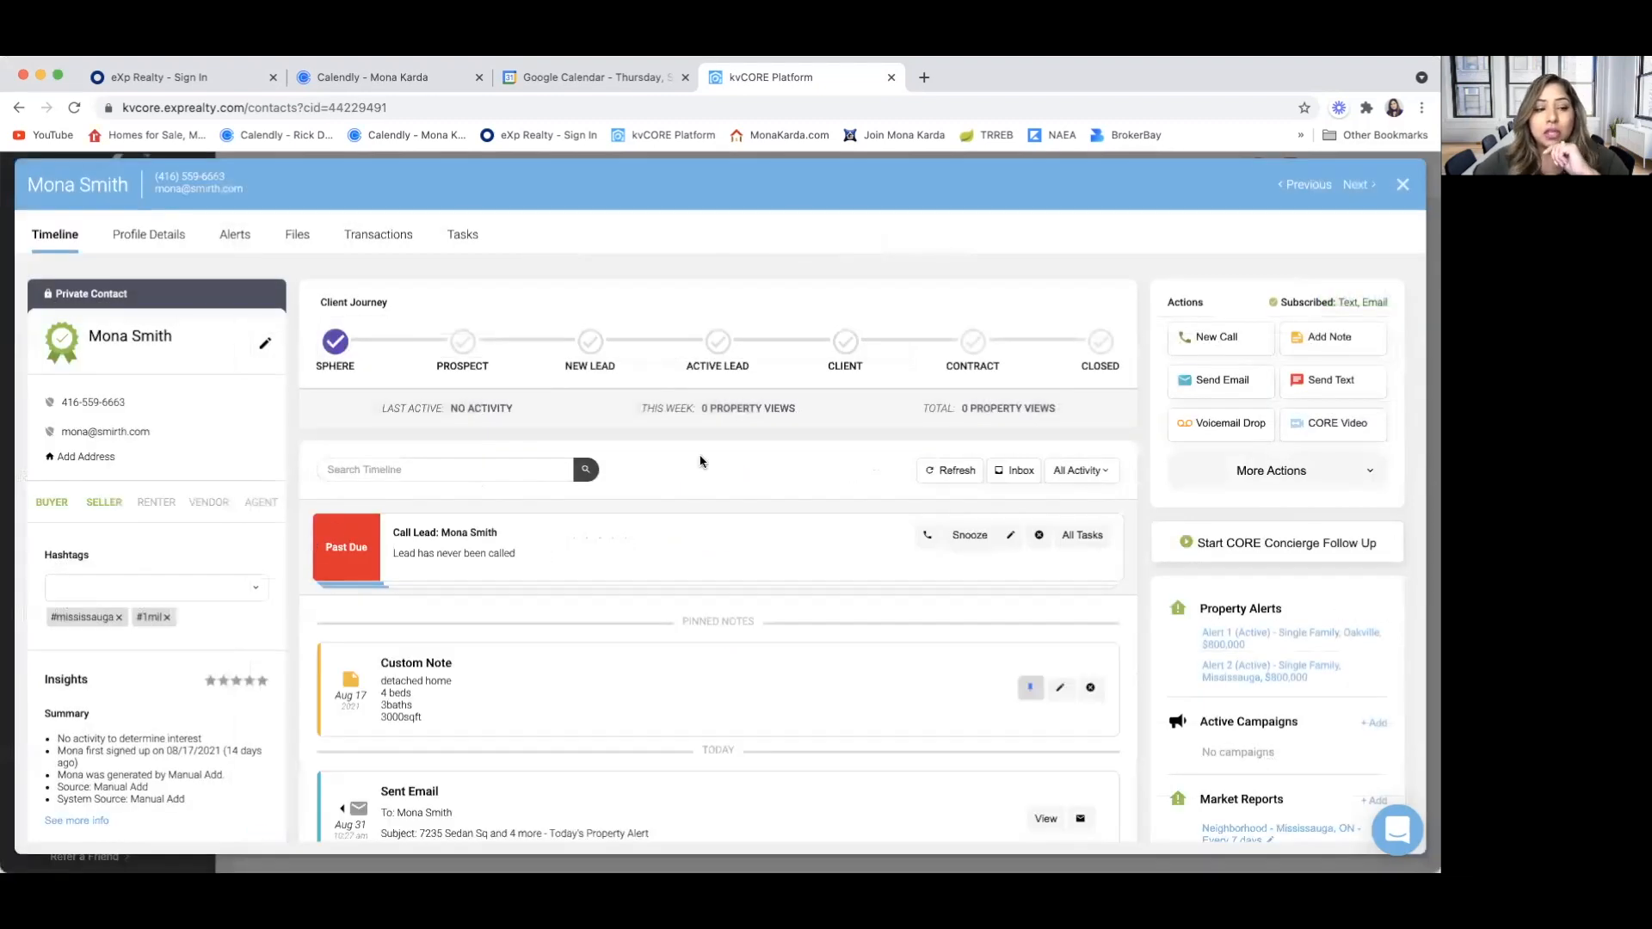
scroll(701, 462, "down", 5)
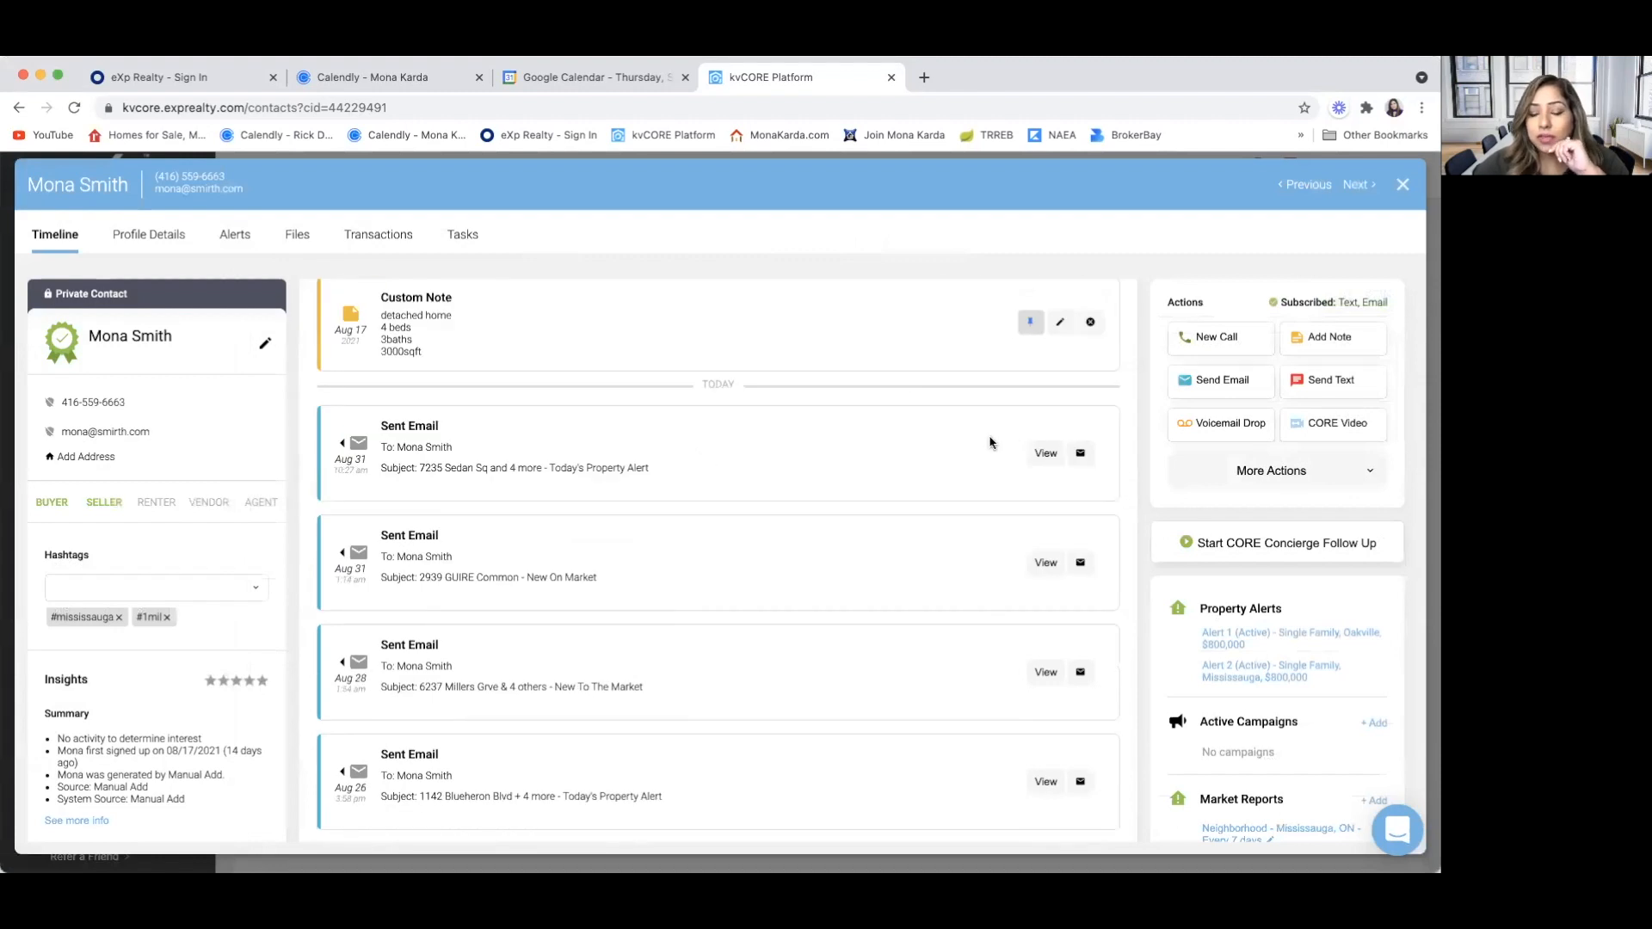
mouse_move(1082, 454)
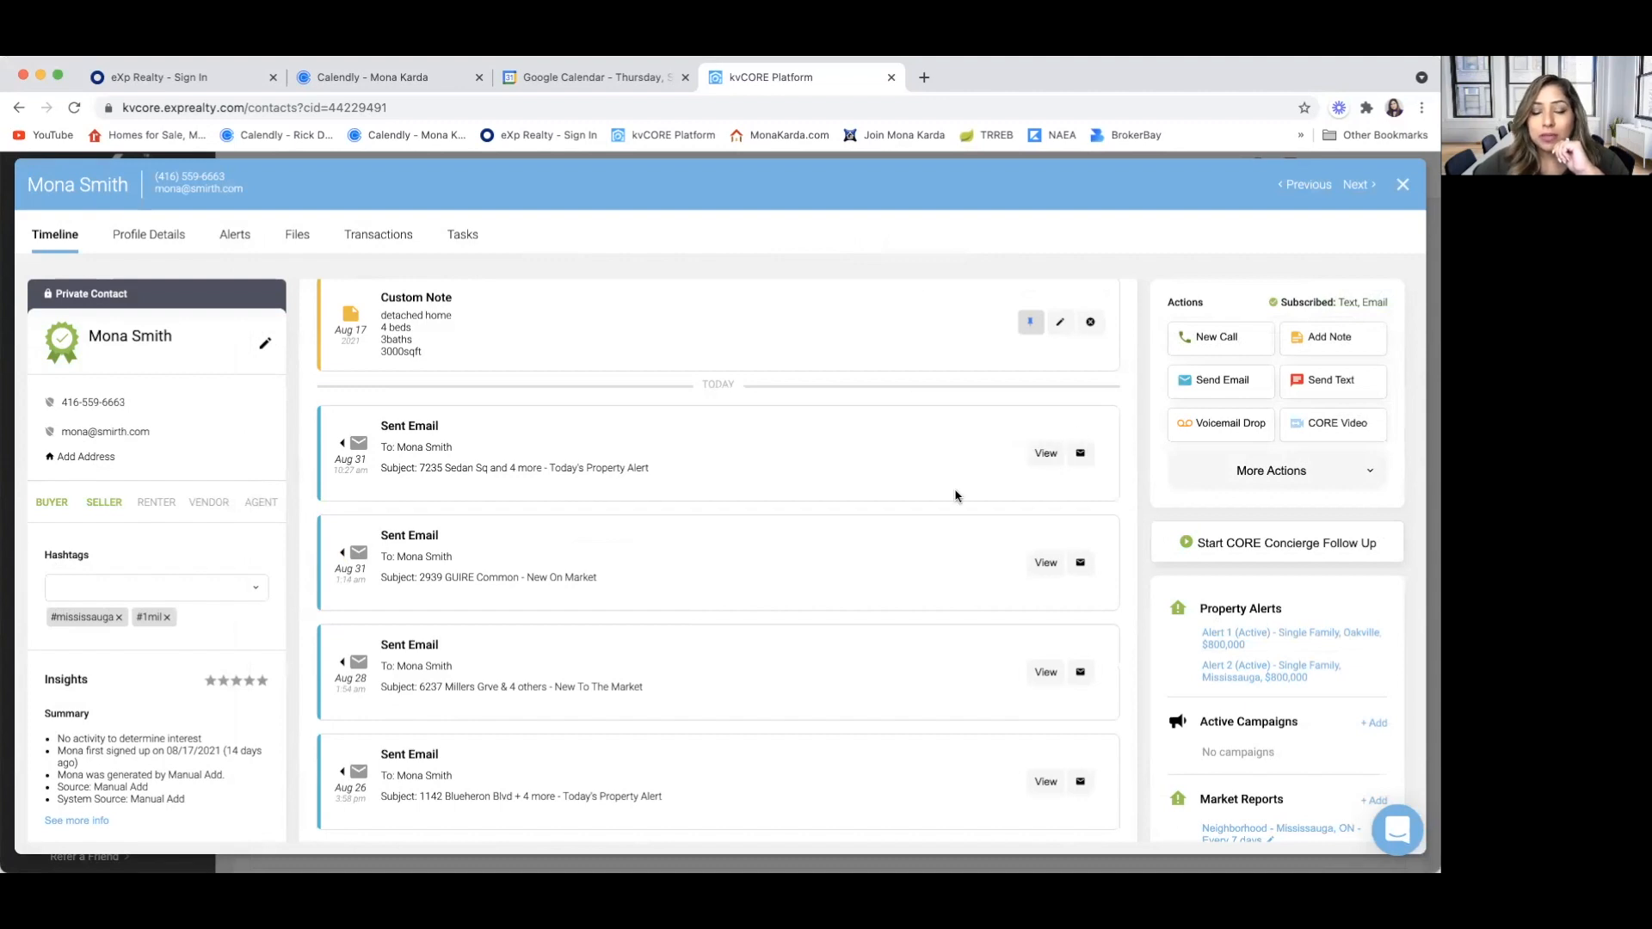
Check which campaigns are available for the contact without adding one, and open the Mississauga market report's settings for editing
scroll(955, 495, "up", 3)
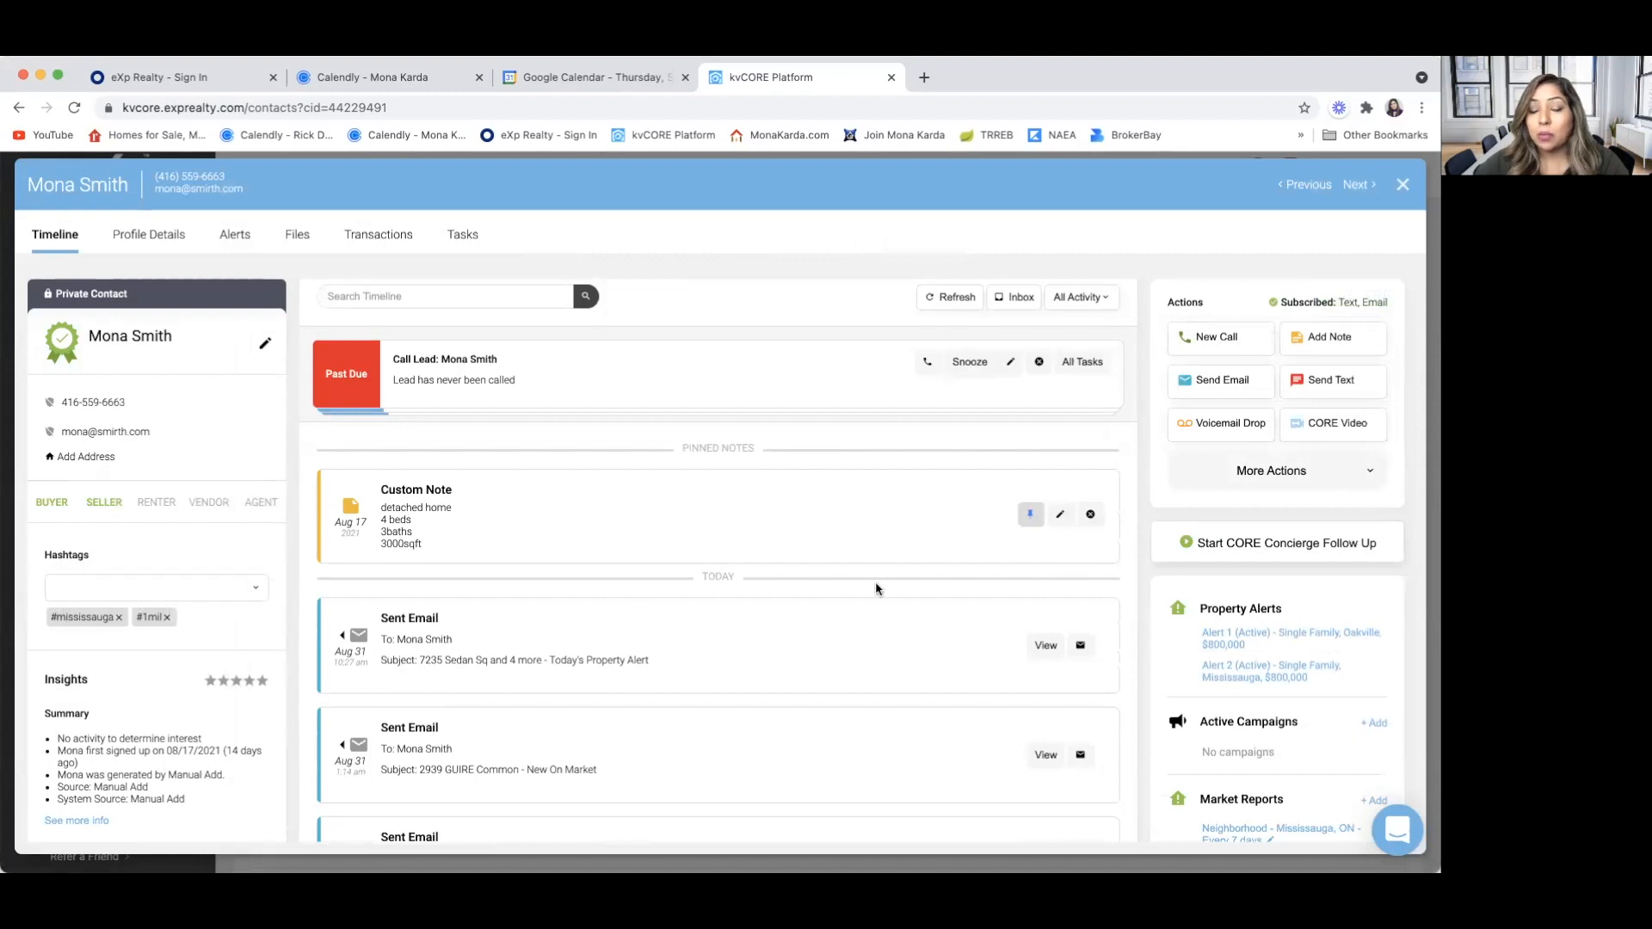
scroll(772, 627, "up", 2)
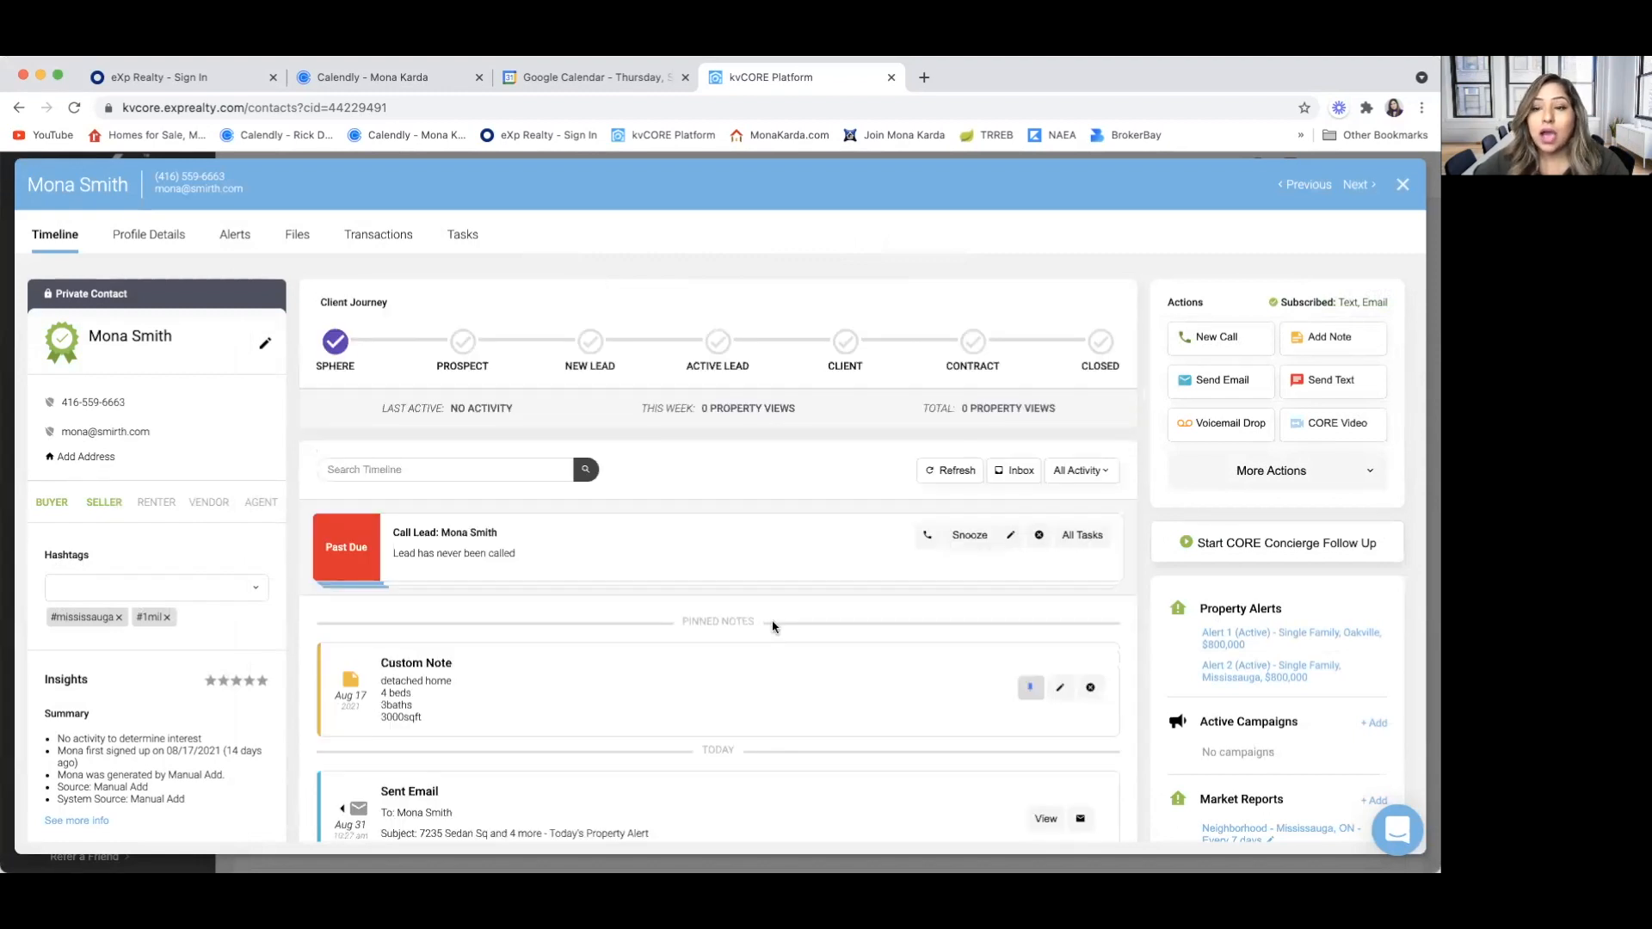
scroll(1021, 675, "down", 2)
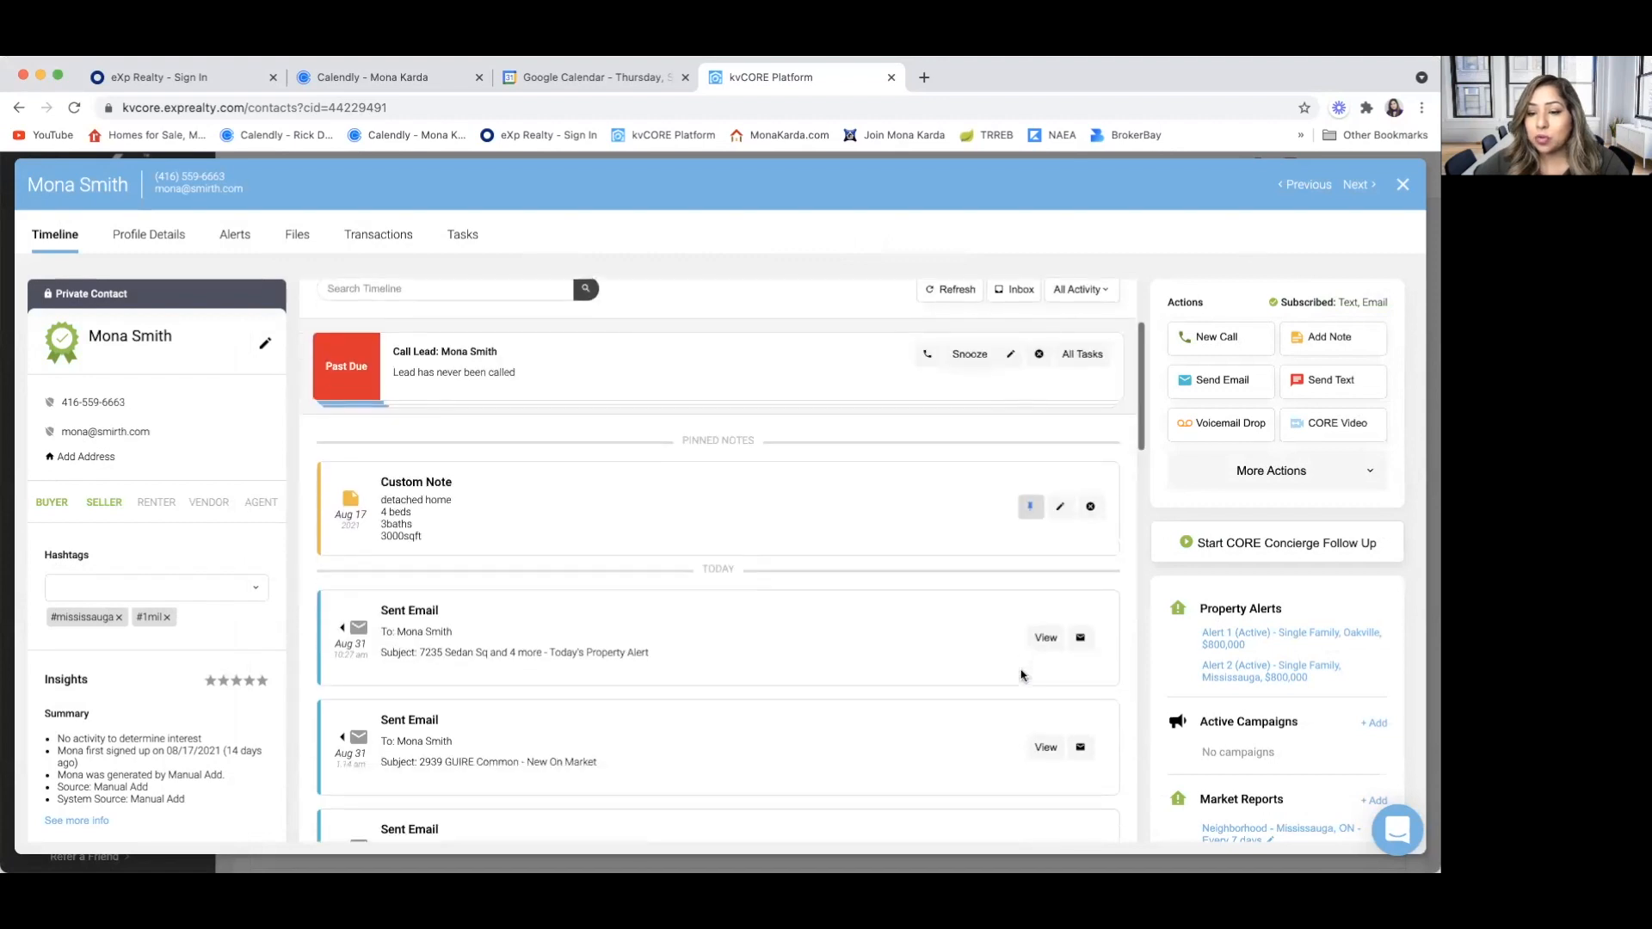
scroll(1201, 603, "down", 3)
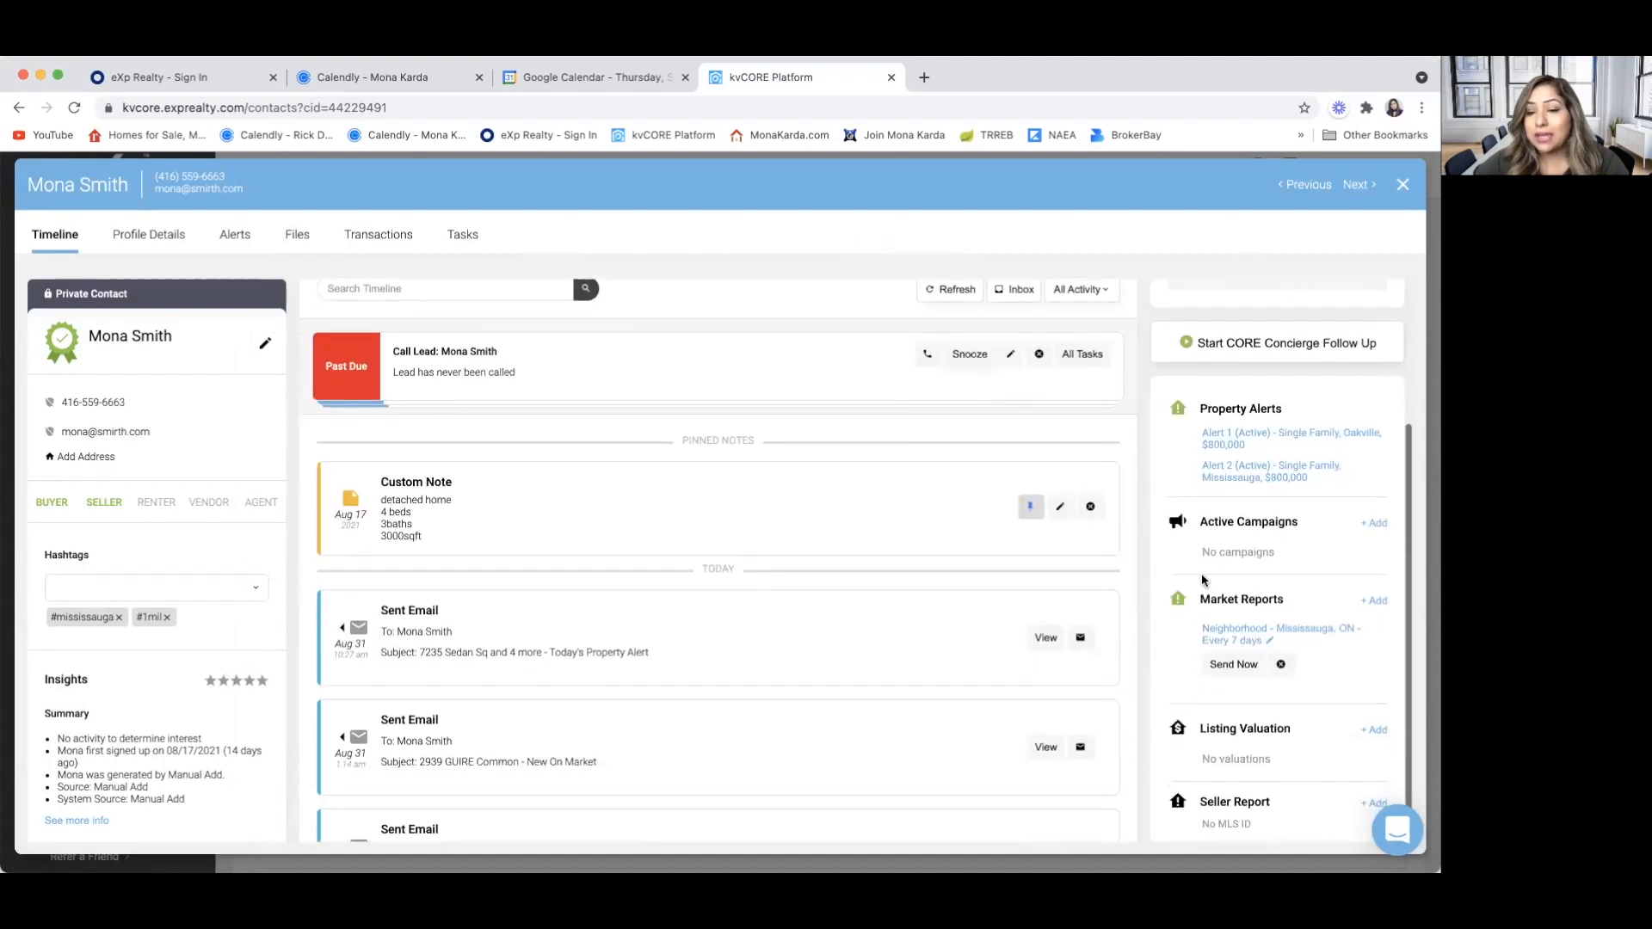
left_click(1382, 525)
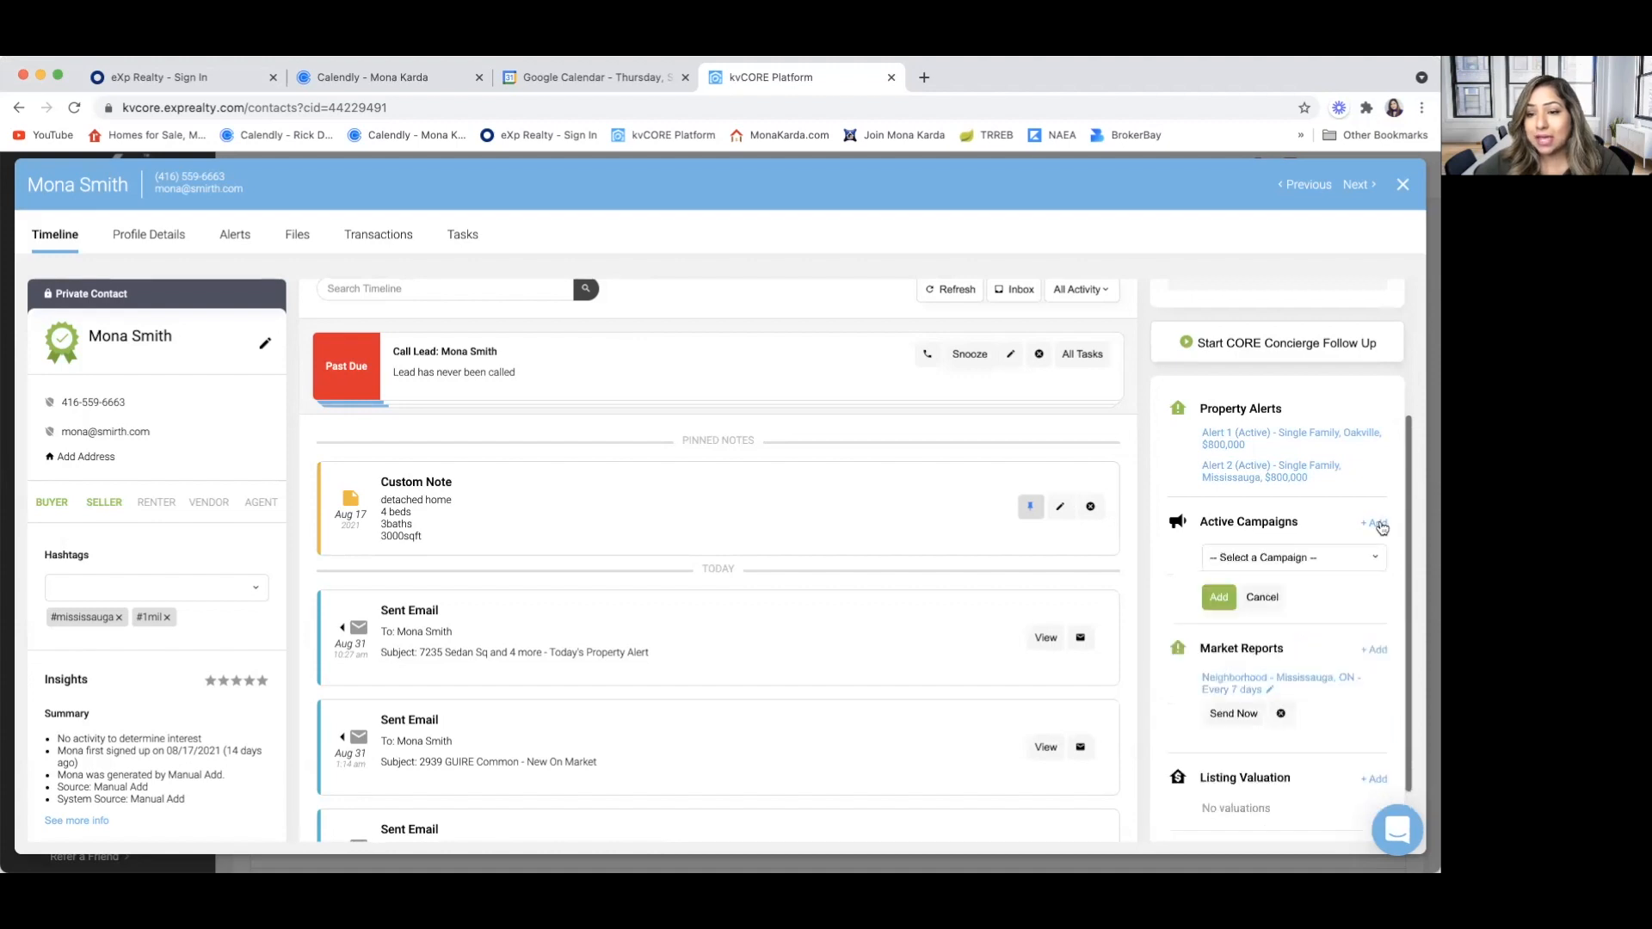
left_click(1374, 559)
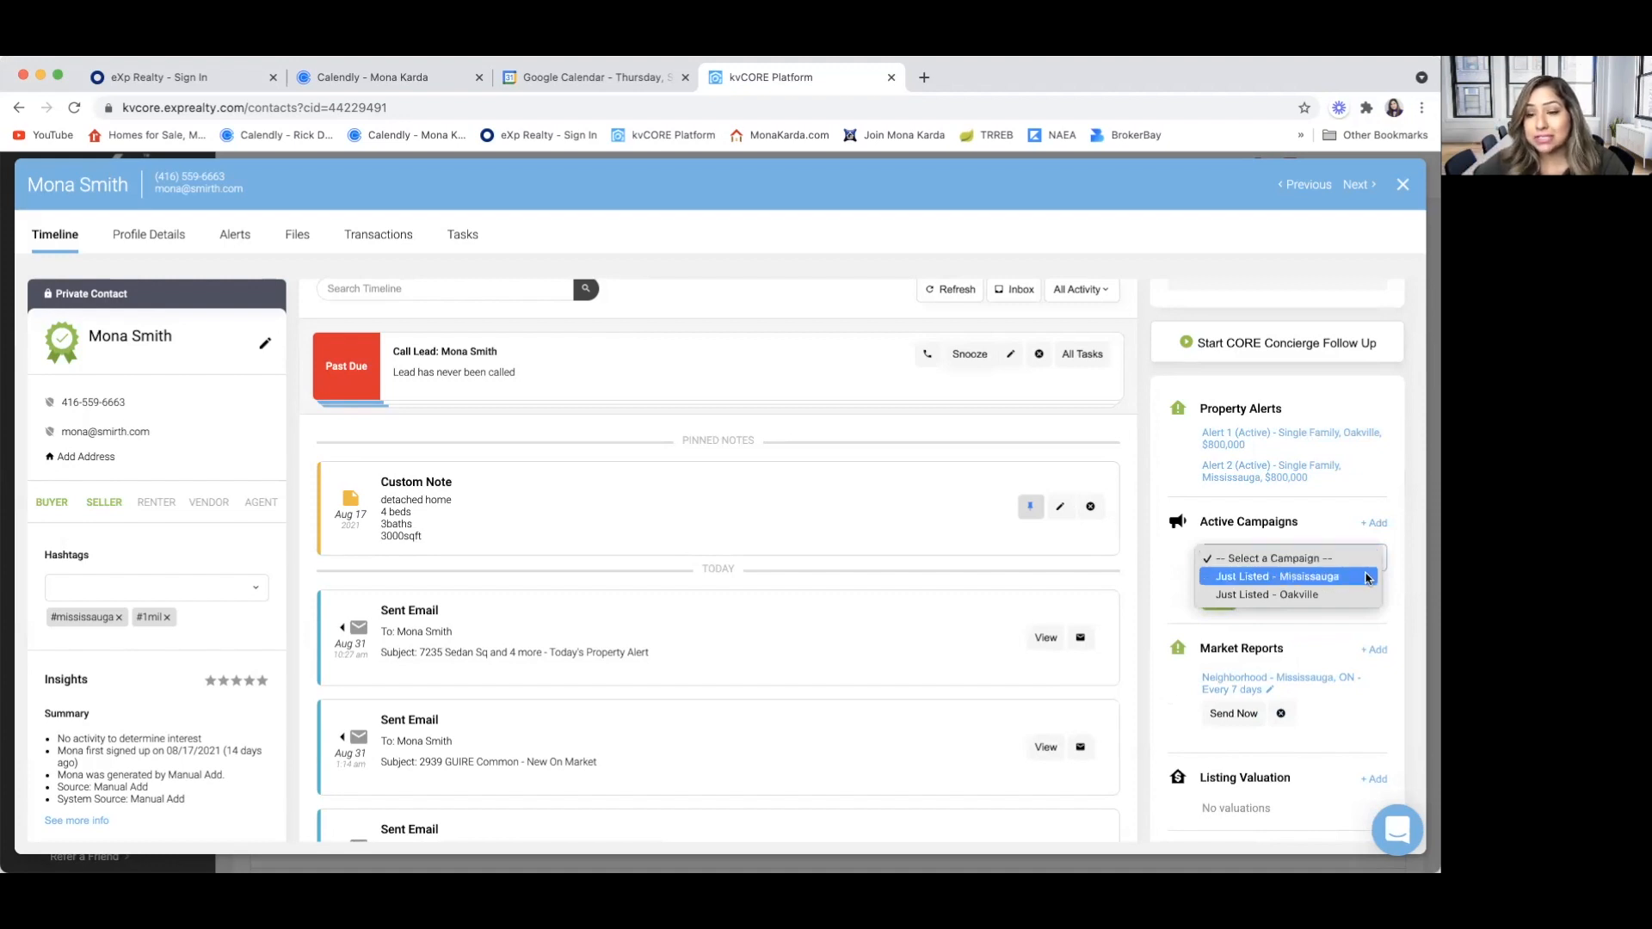
left_click(1338, 618)
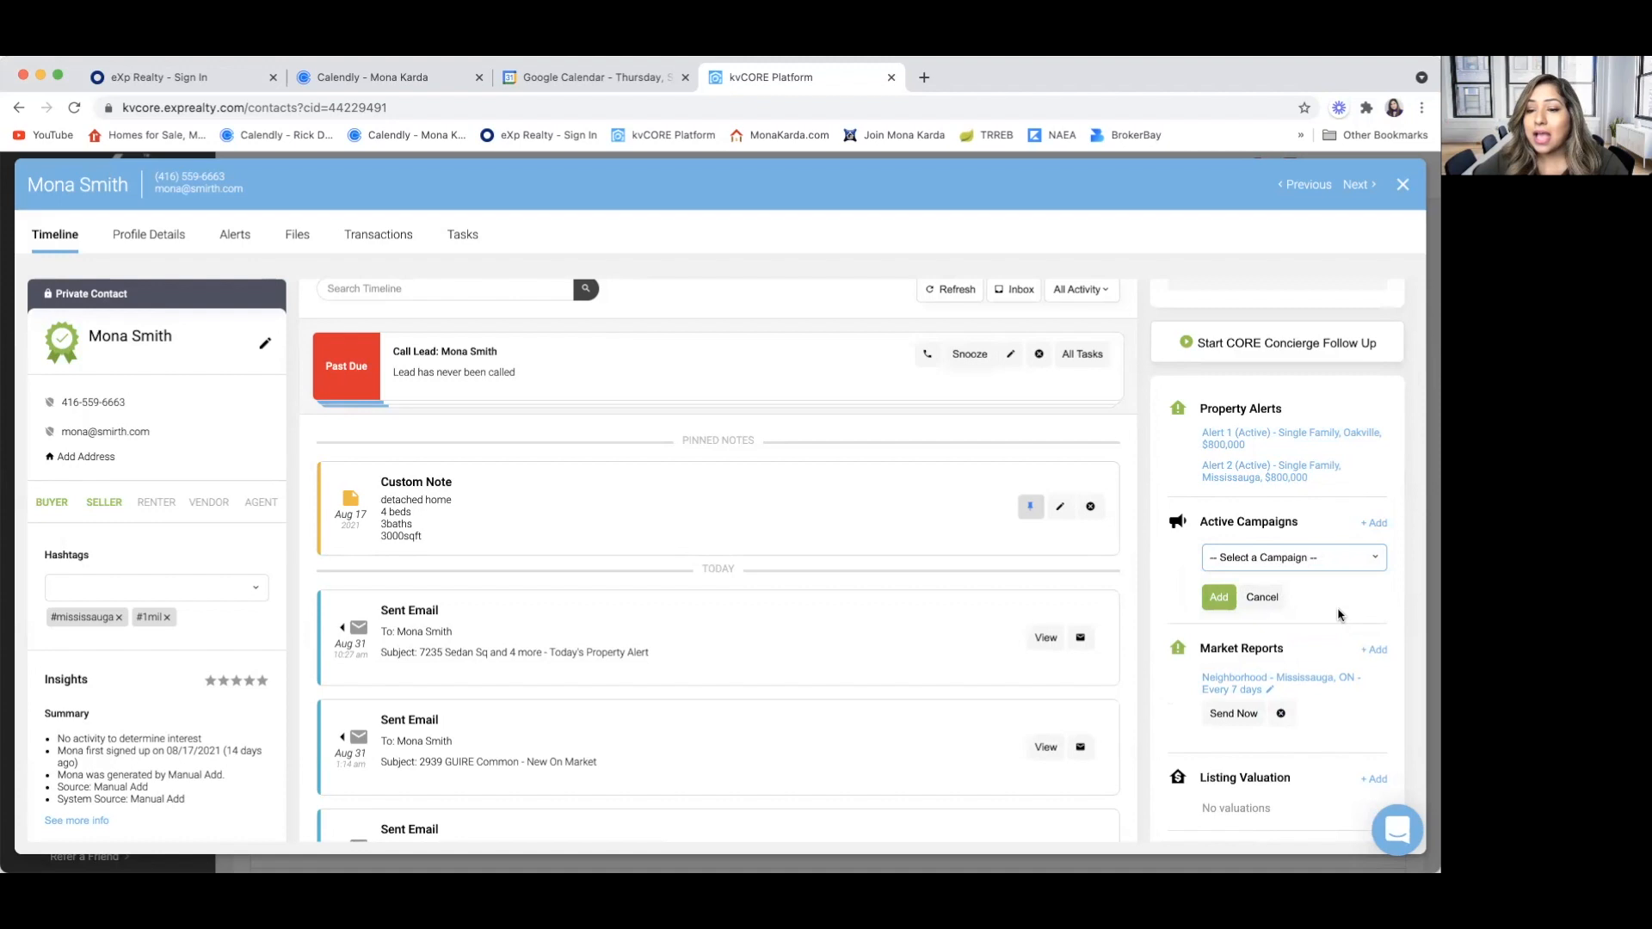
scroll(1338, 616, "down", 2)
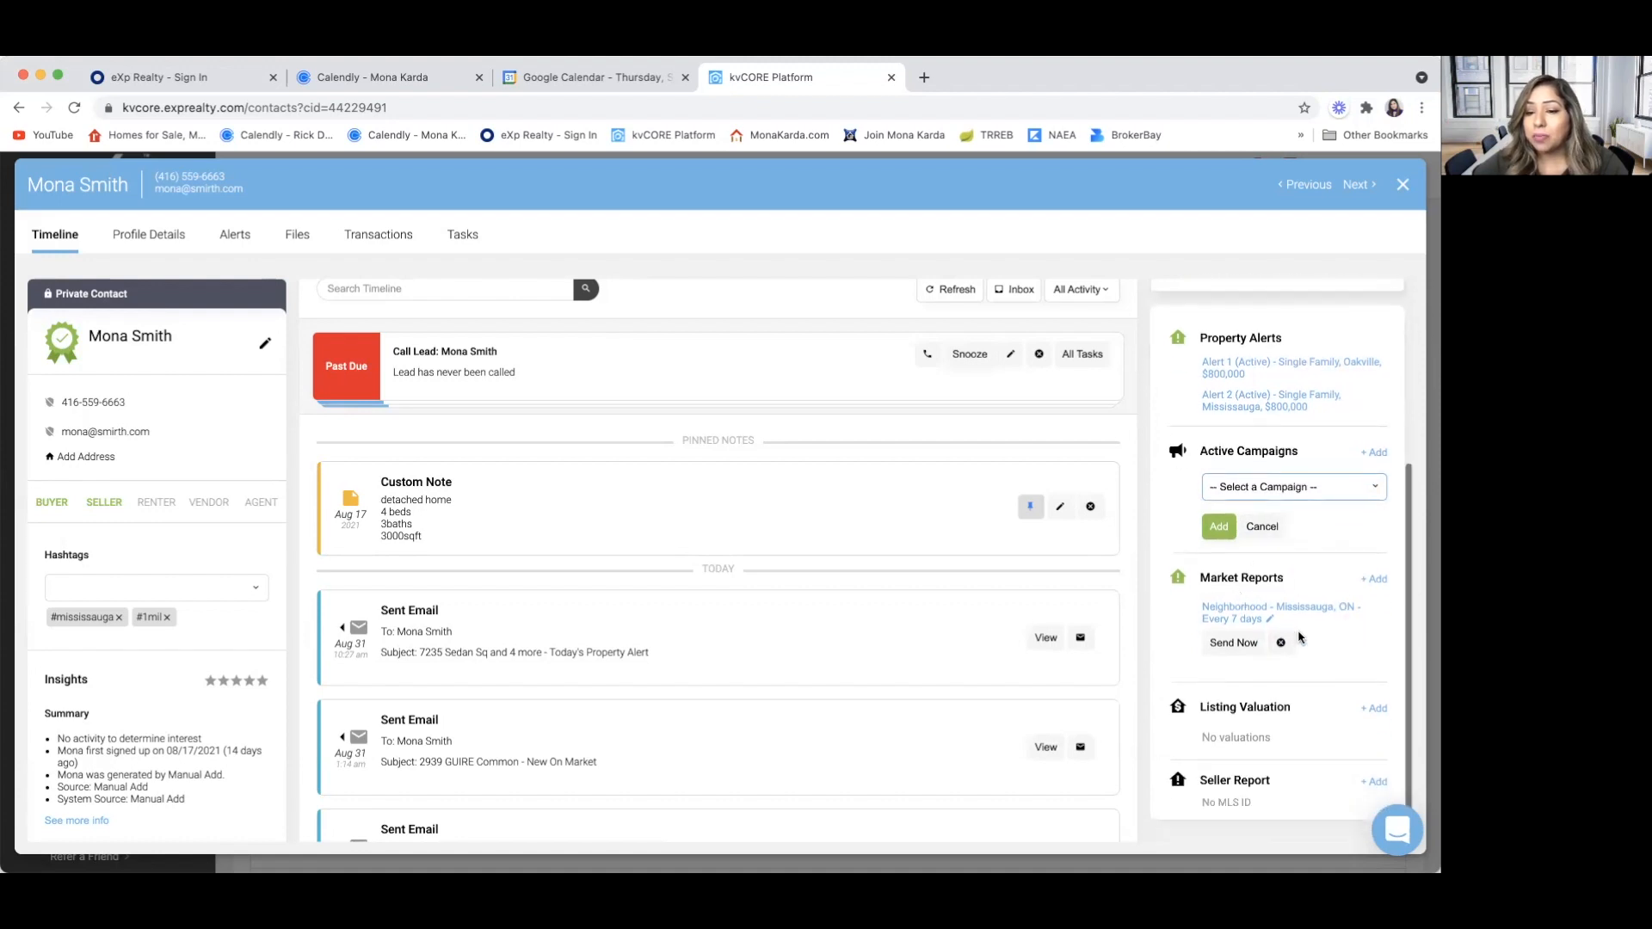
left_click(1236, 619)
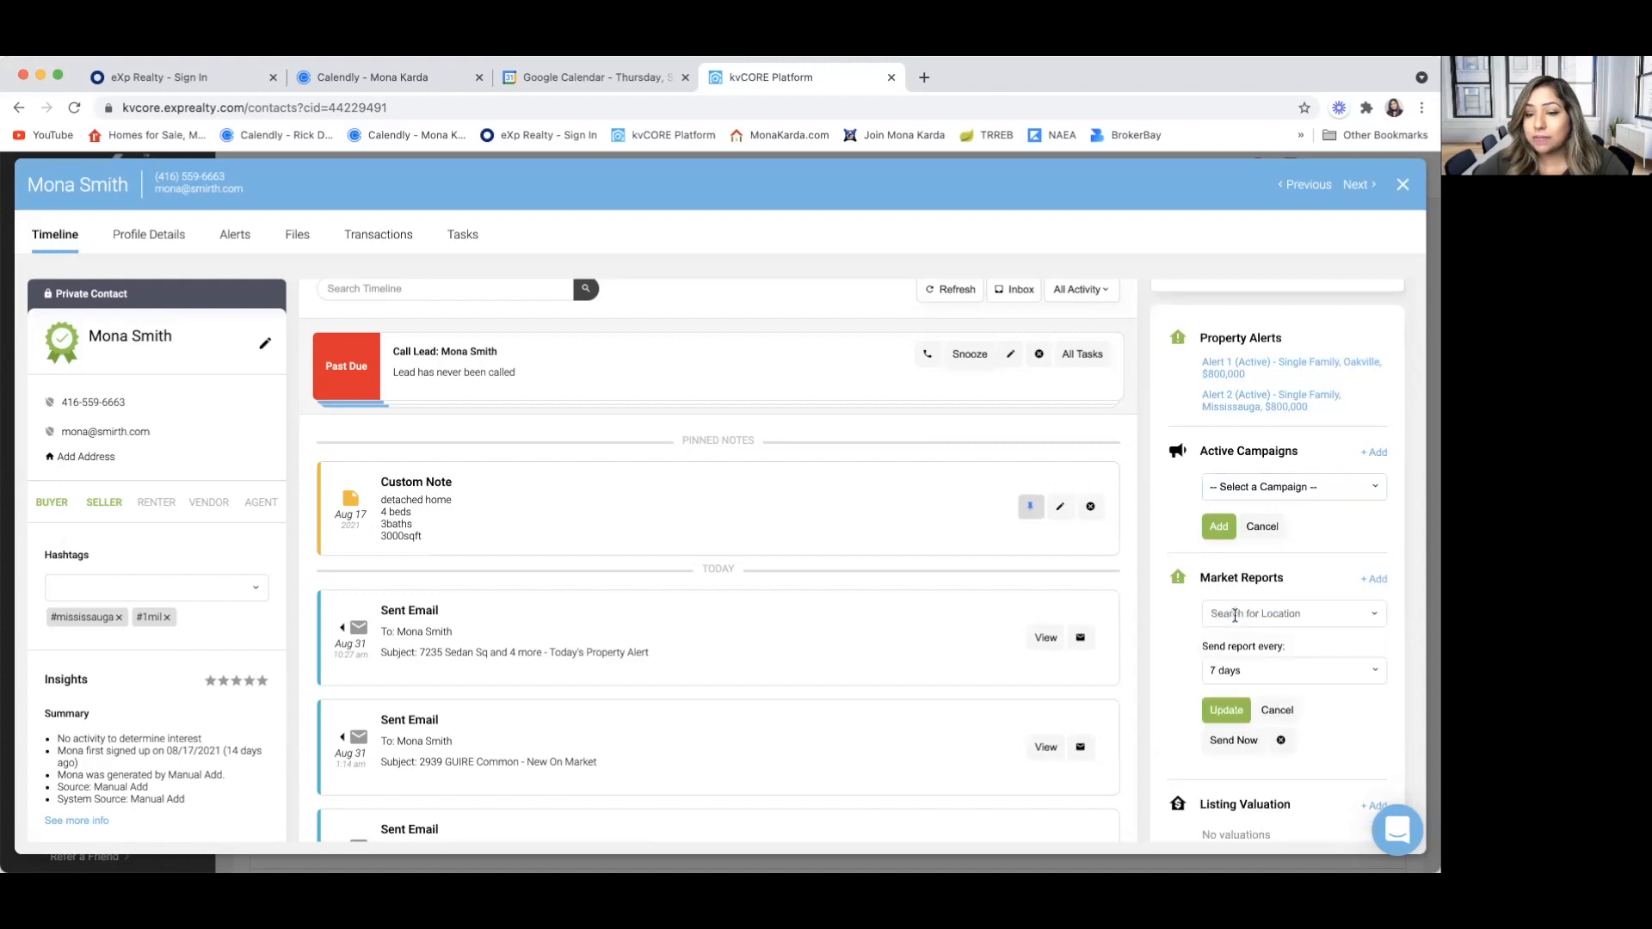
Open the Aug 31 "New On Market" email from the contact's timeline and read through its property details
scroll(818, 679, "down", 2)
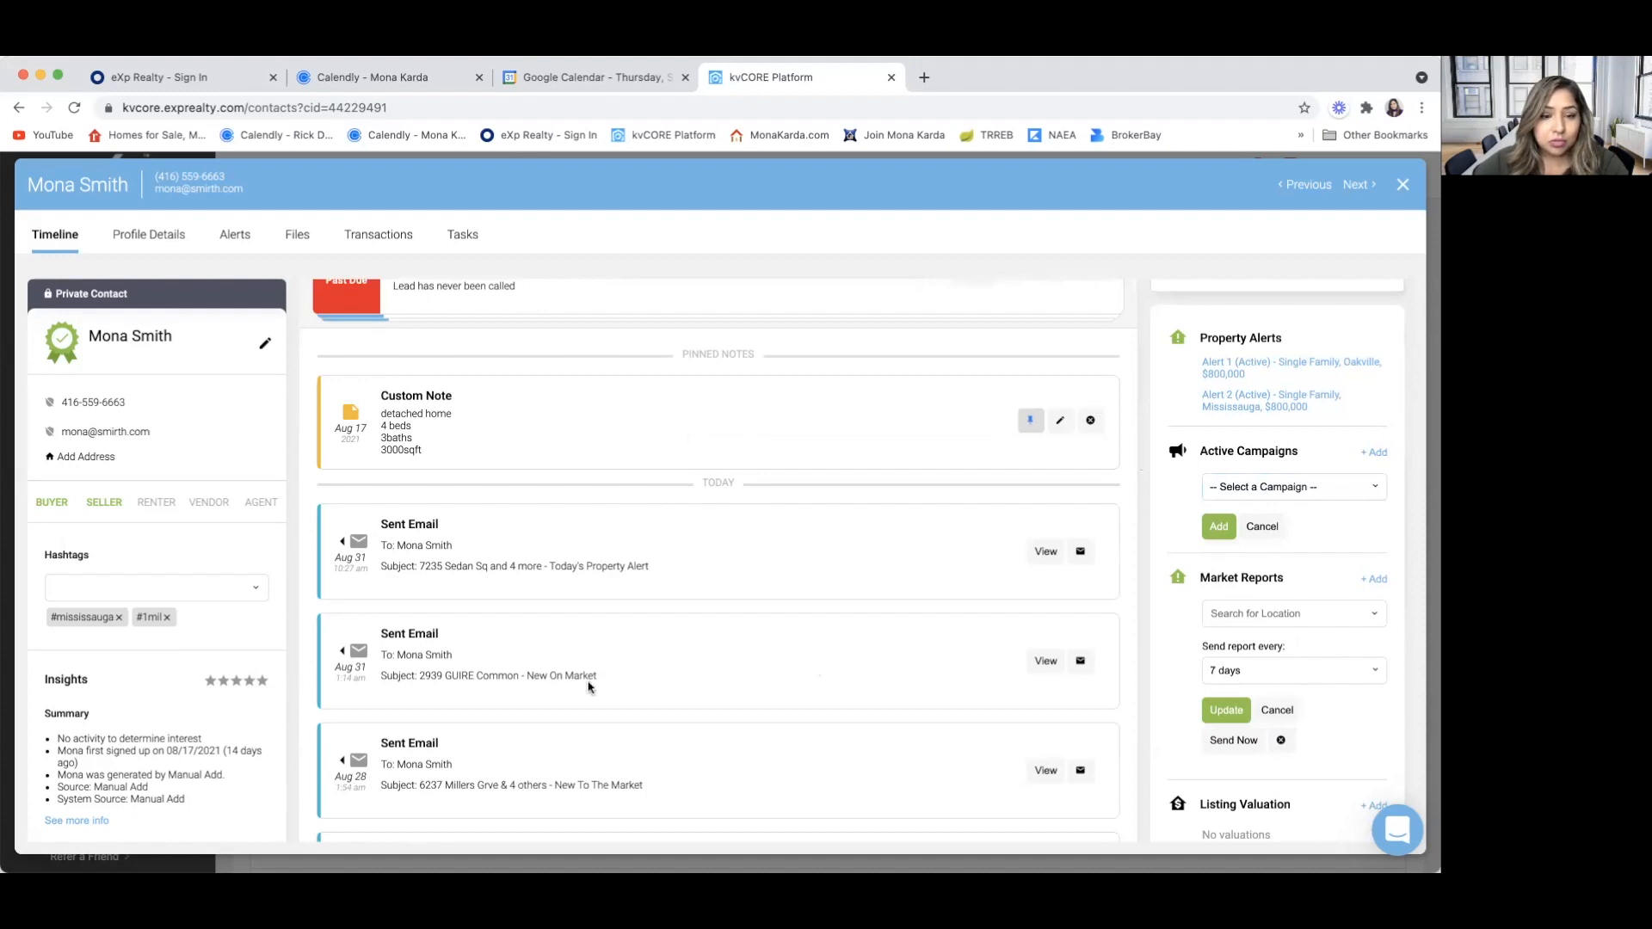
scroll(589, 686, "down", 1)
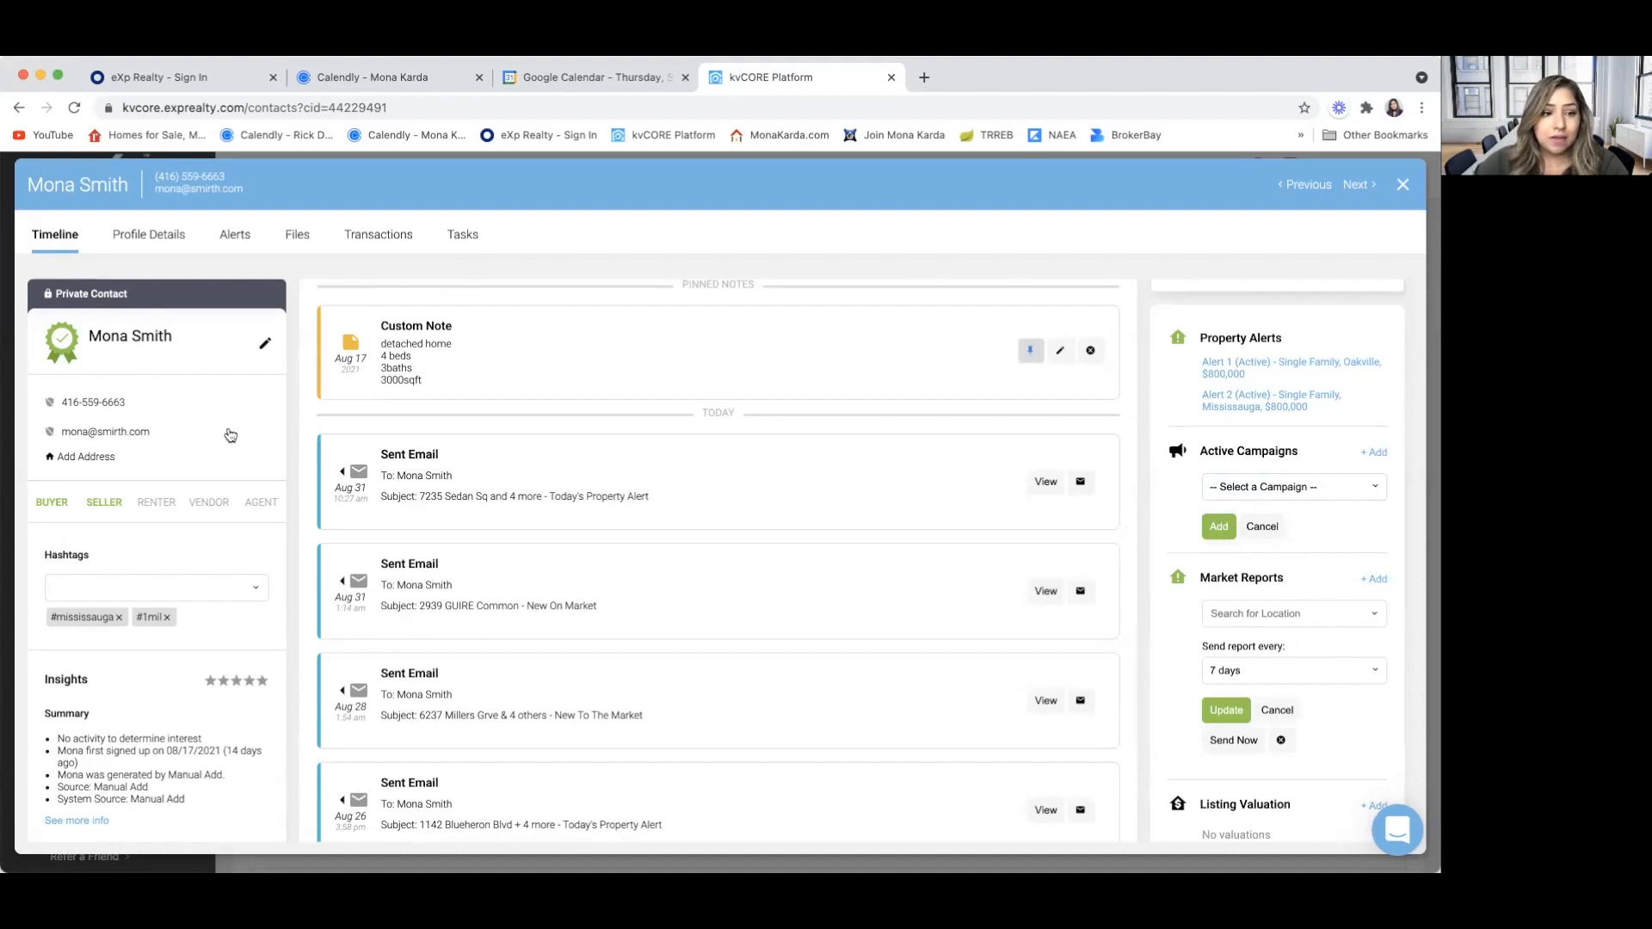
left_click(1044, 592)
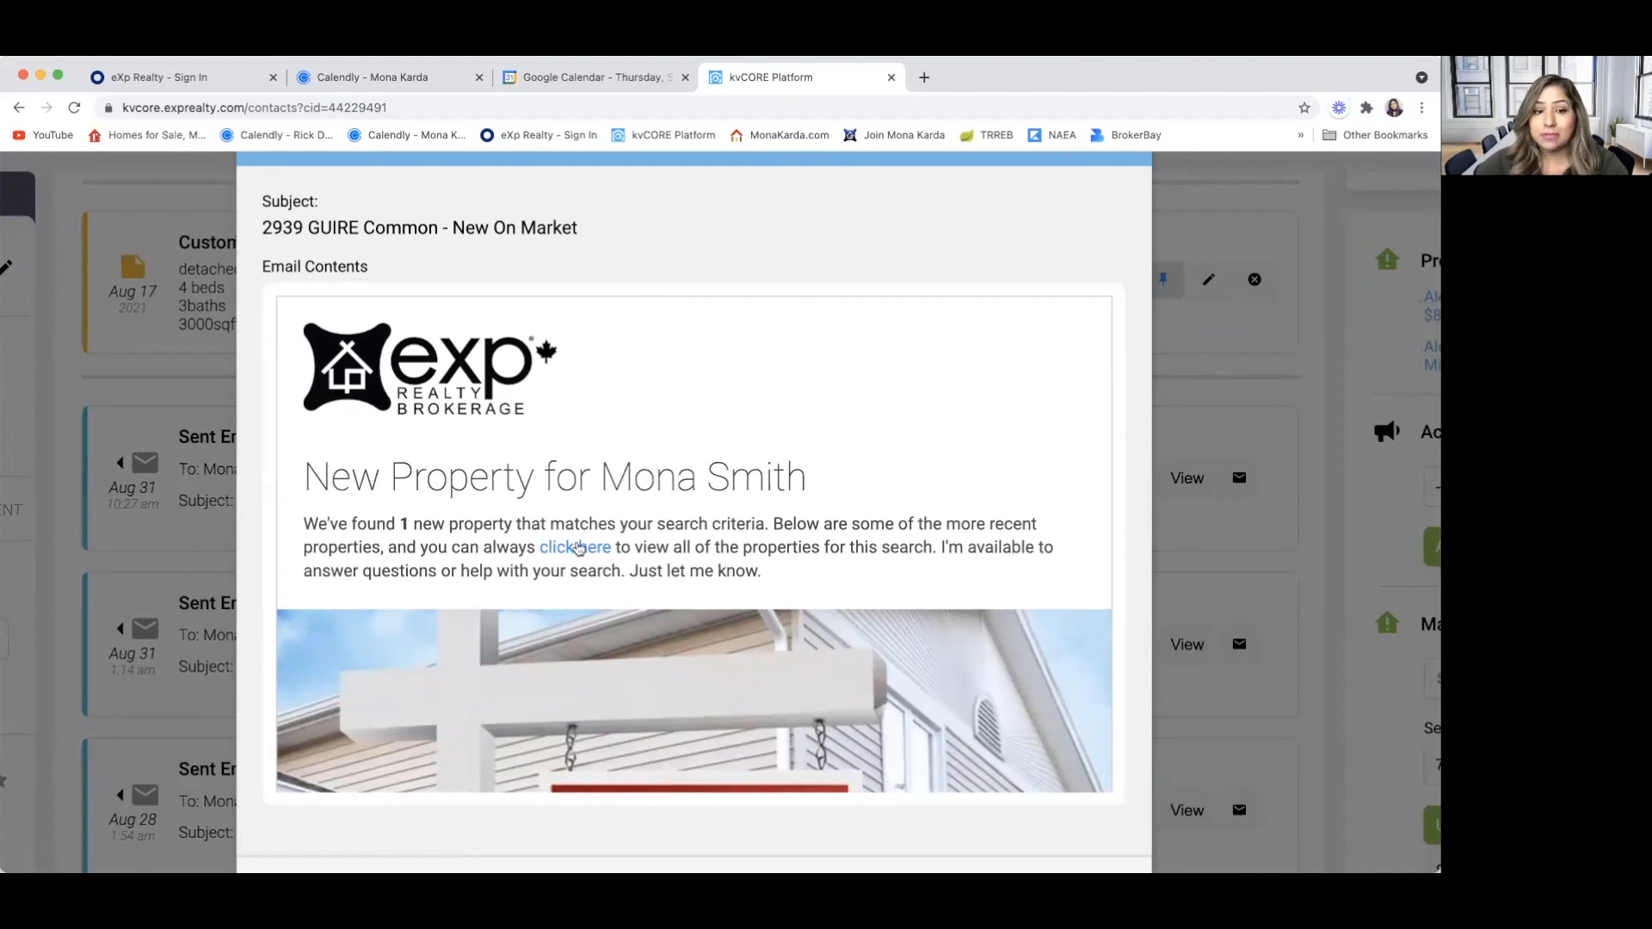
scroll(578, 549, "down", 5)
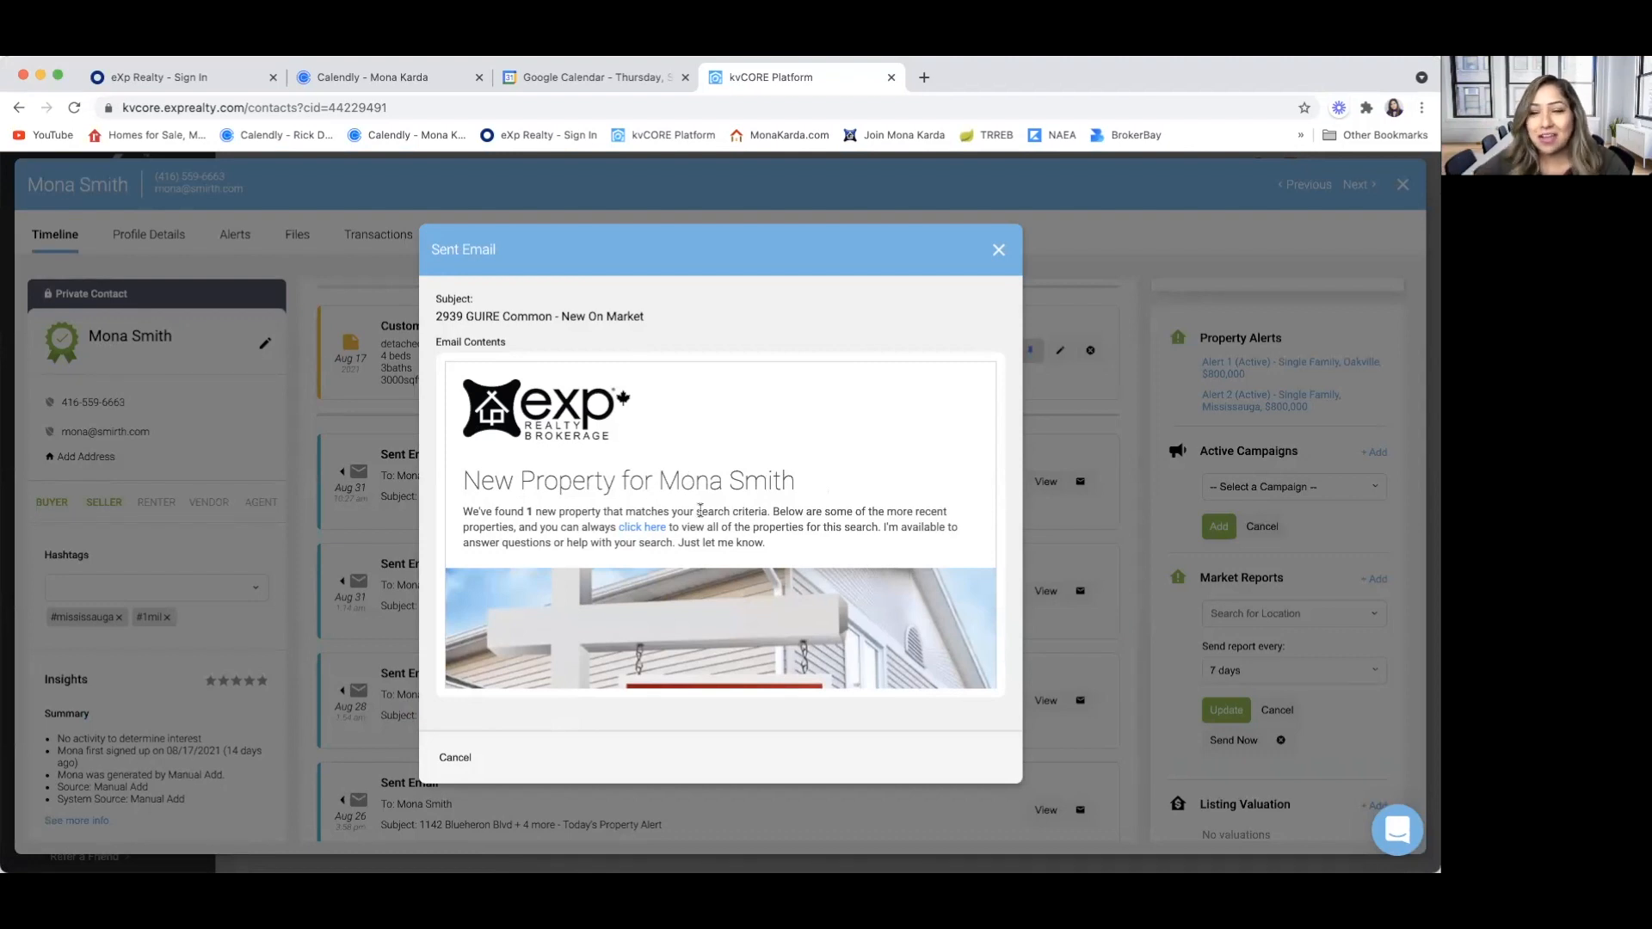
scroll(699, 509, "up", 3)
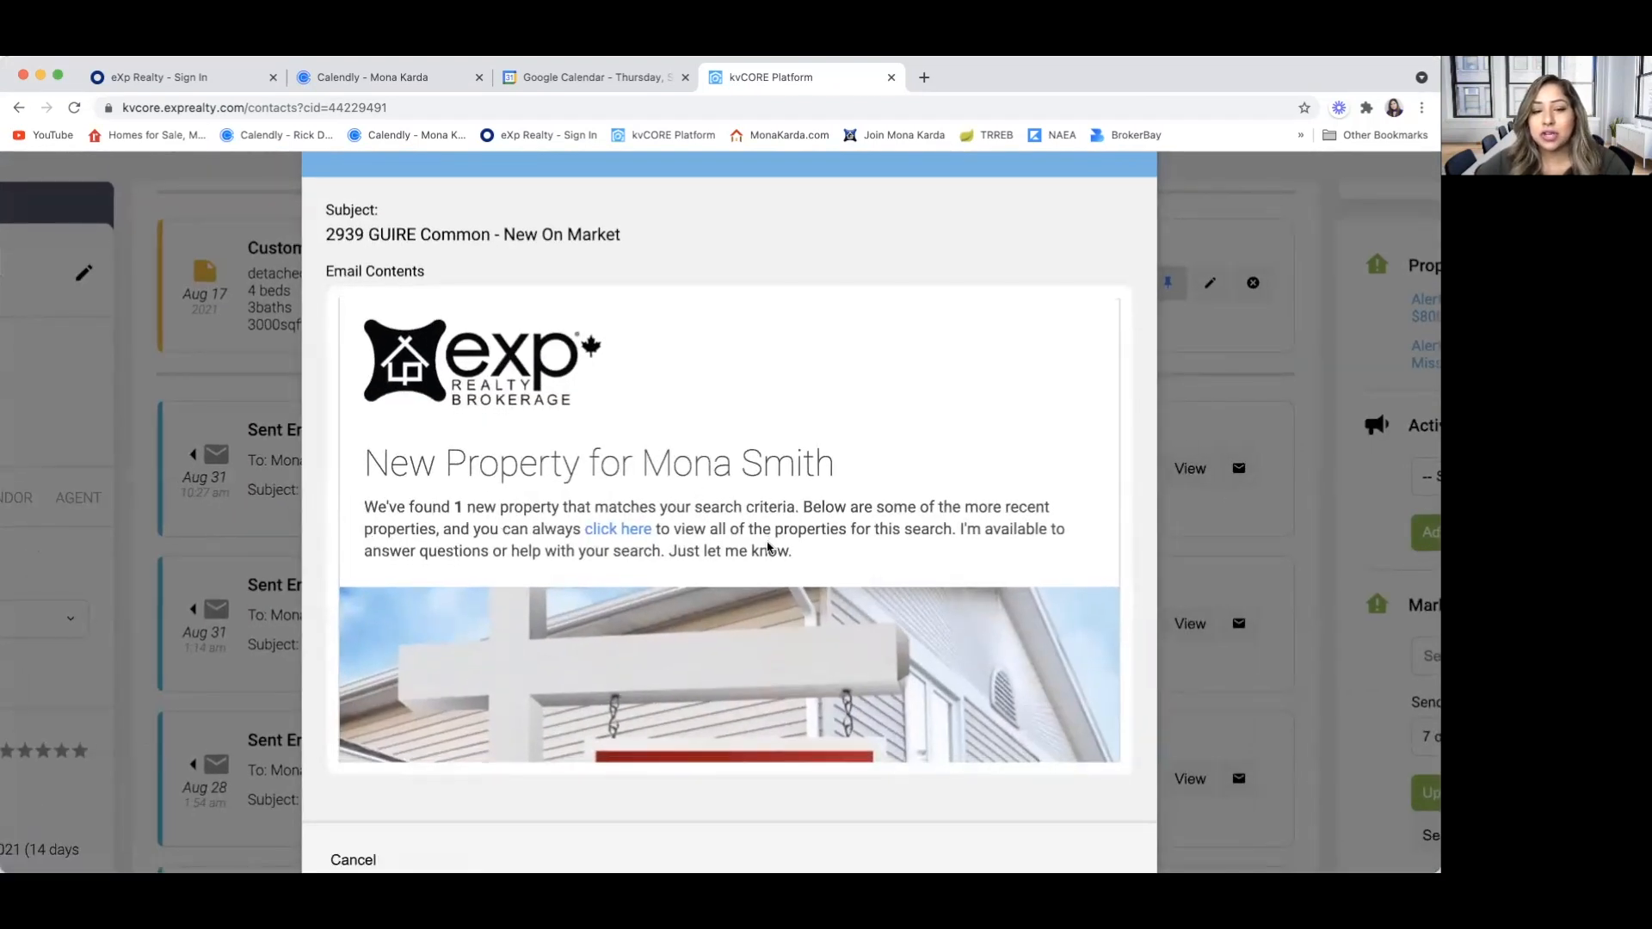
scroll(765, 548, "down", 3)
scroll(768, 547, "down", 6)
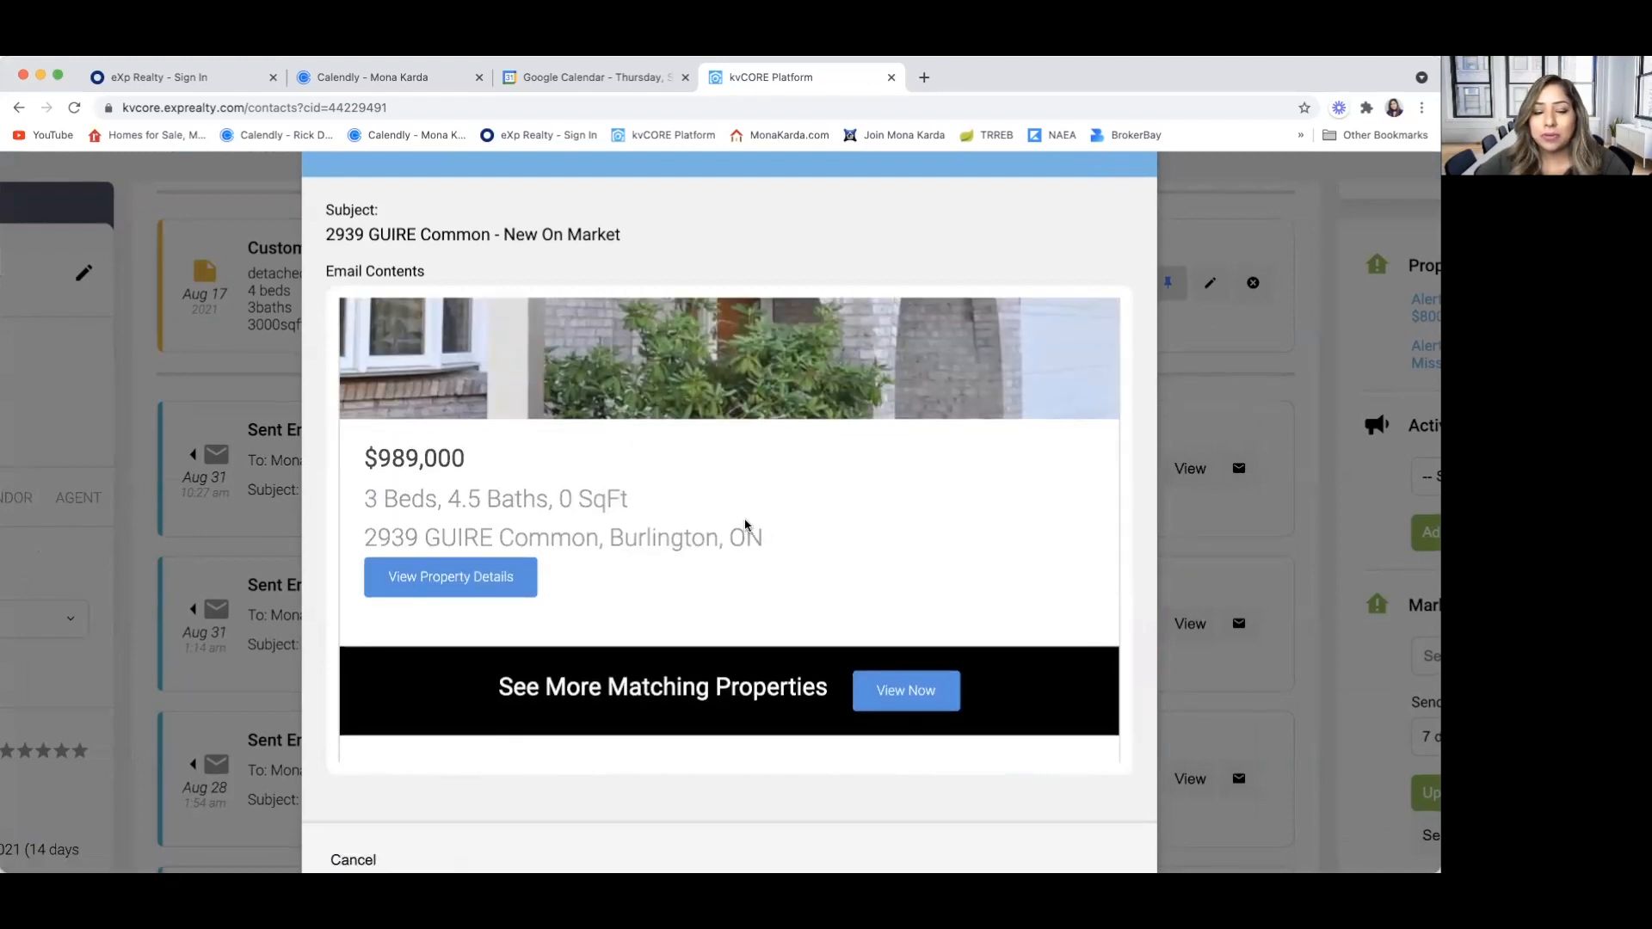
scroll(745, 526, "down", 3)
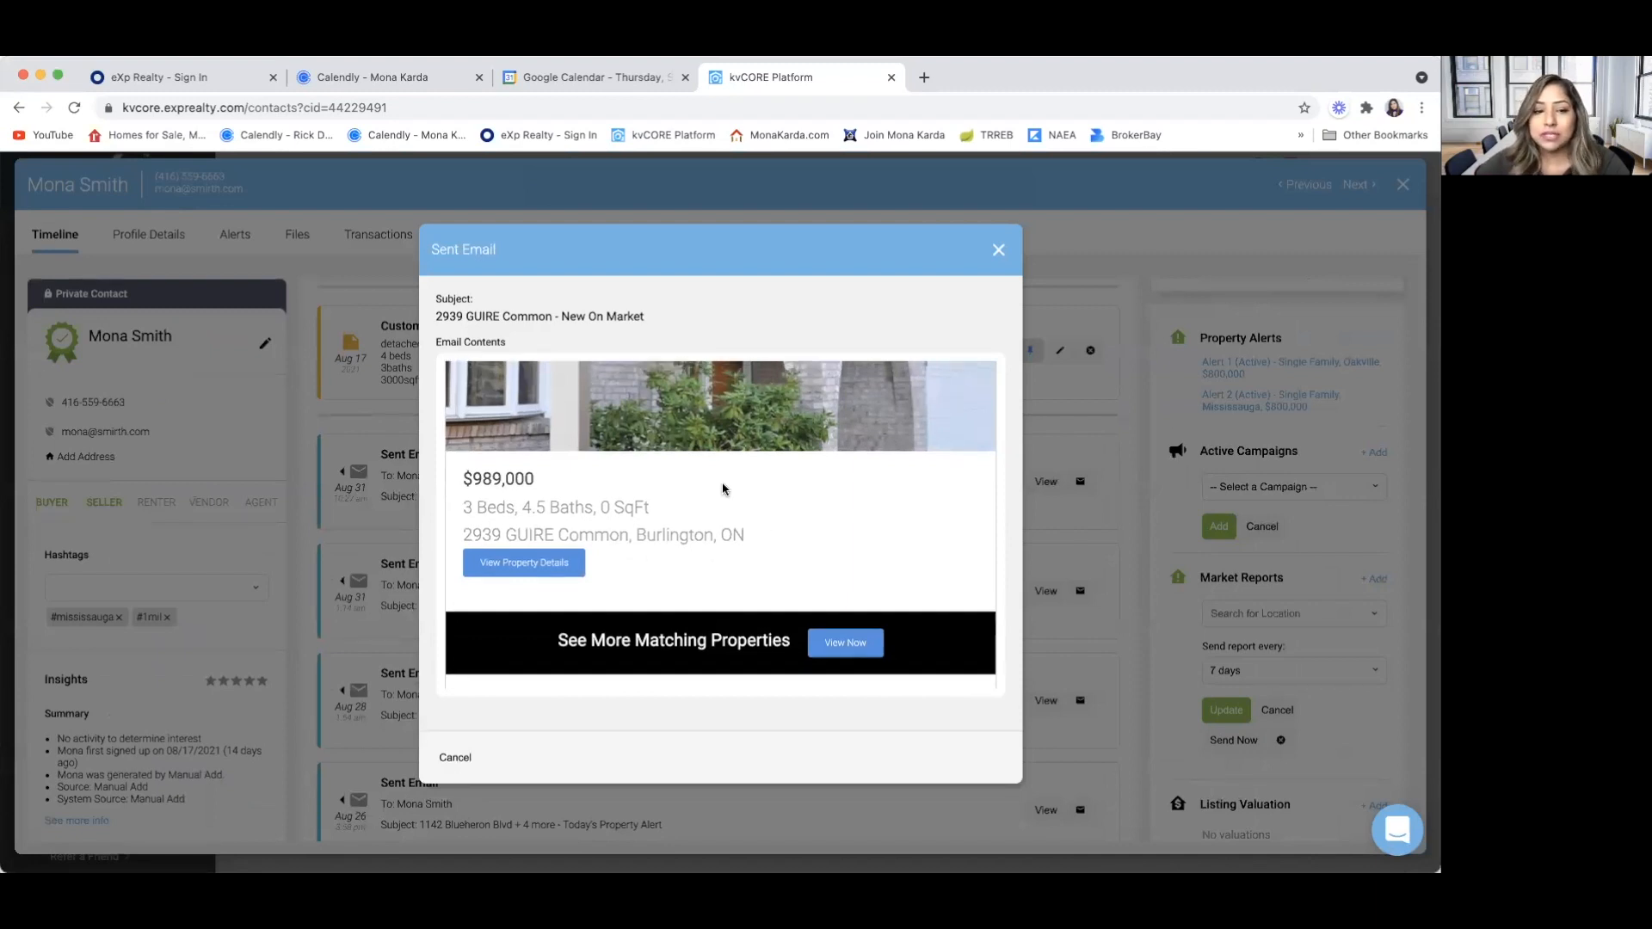
scroll(721, 489, "up", 6)
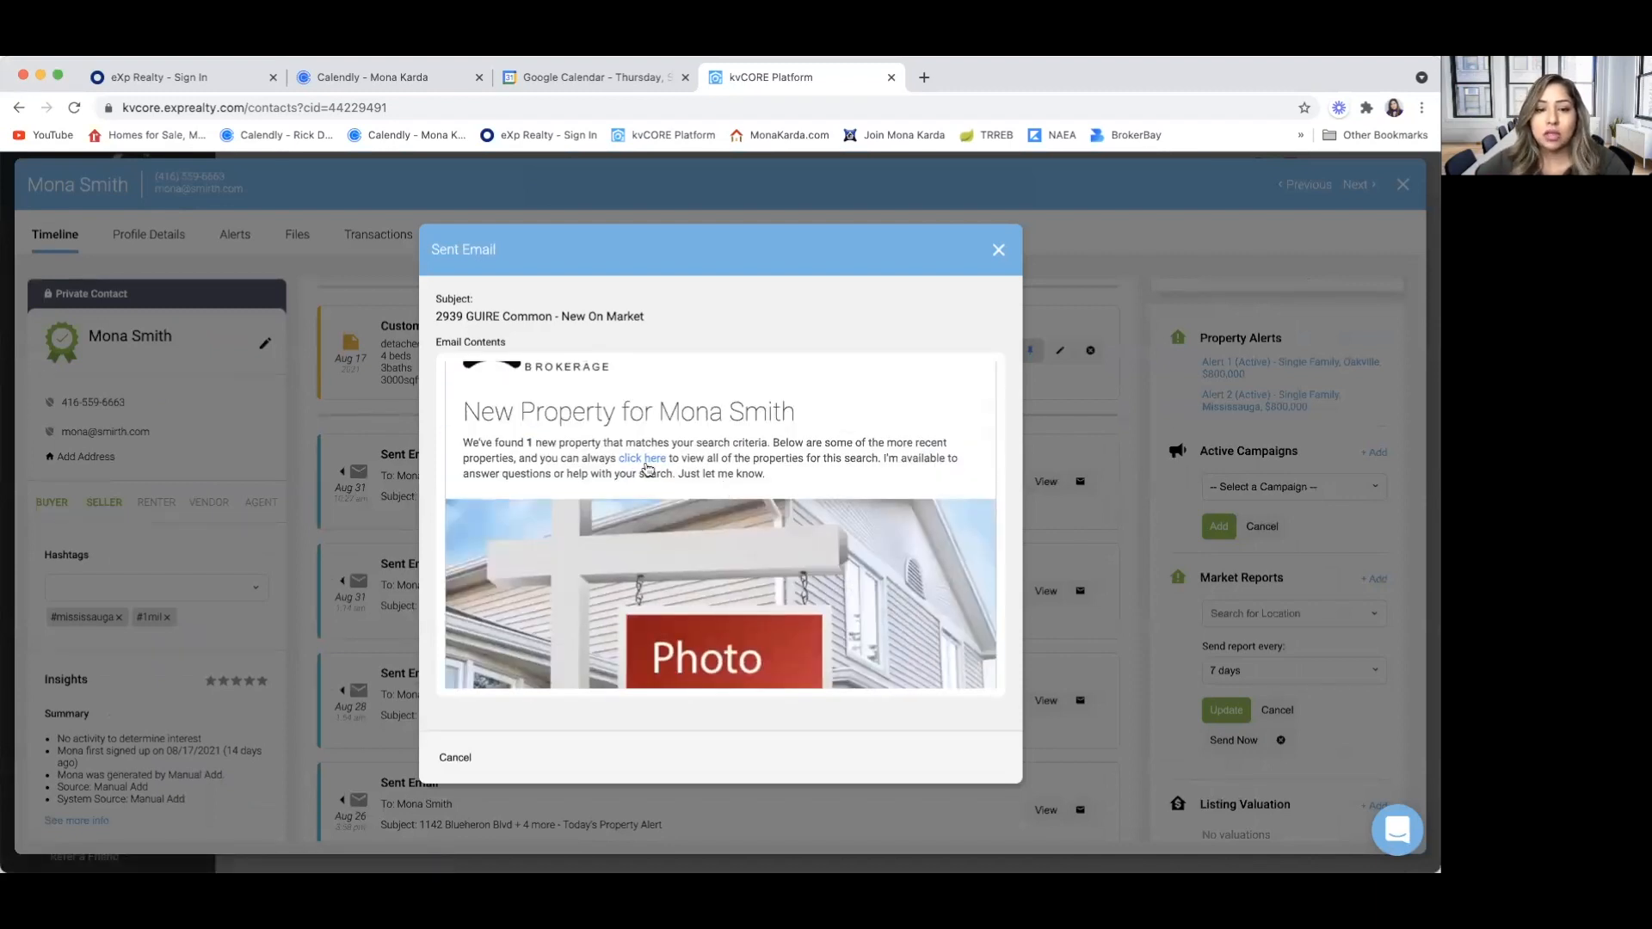
View all properties for this search from the email's link, and close both the website page and the email
left_click(647, 465)
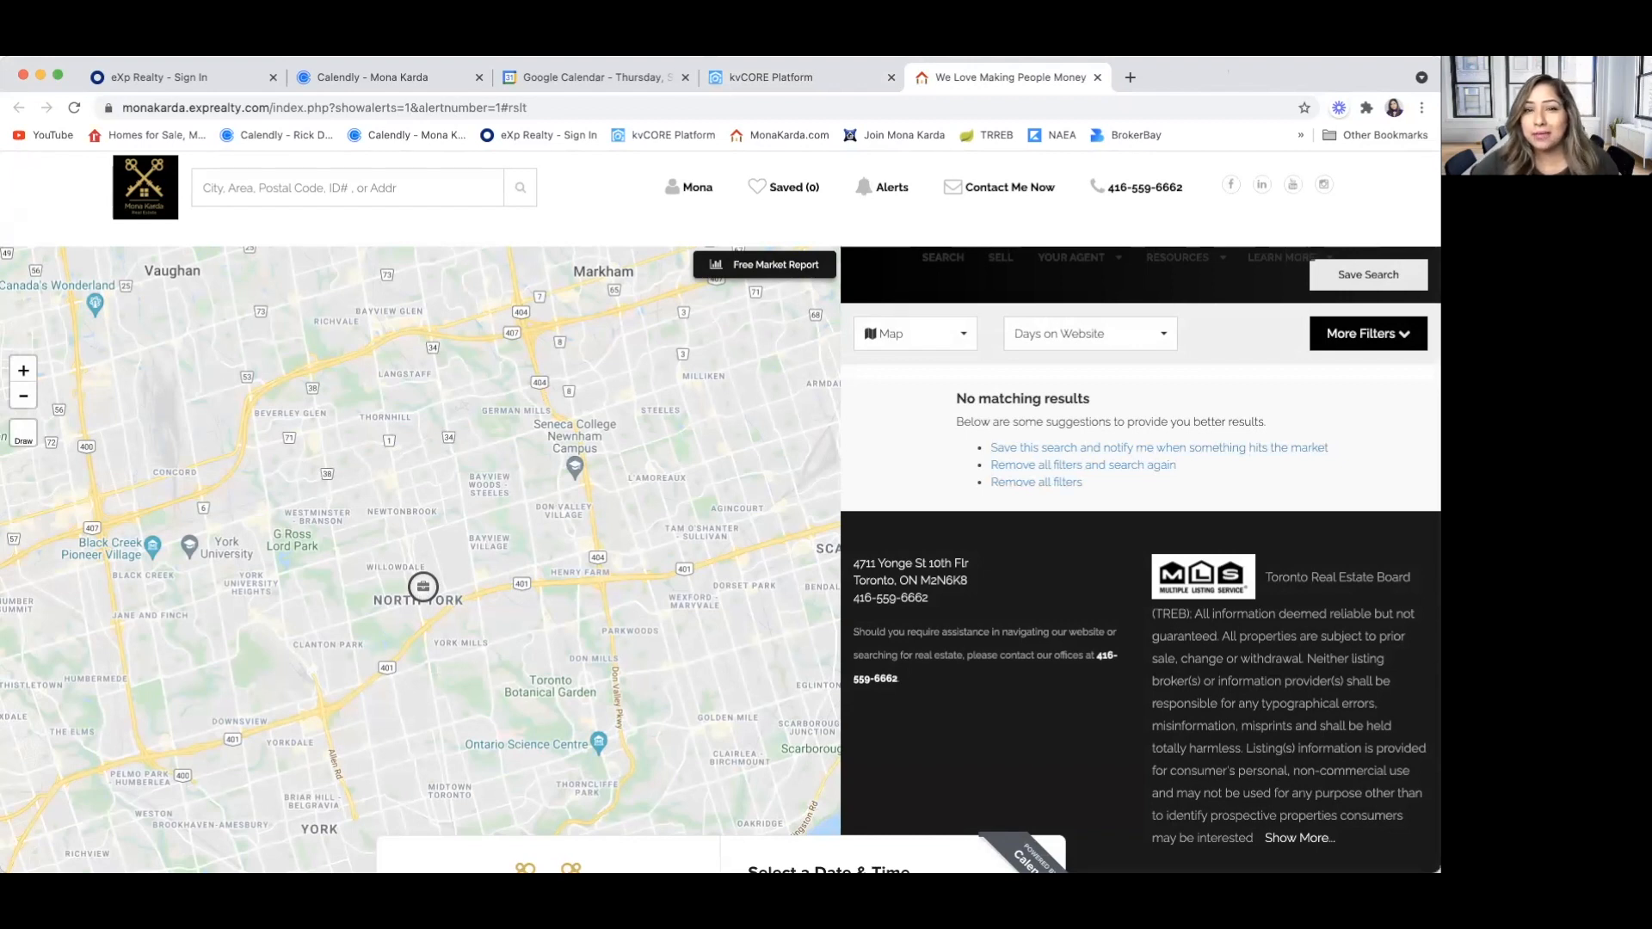
left_click(1097, 77)
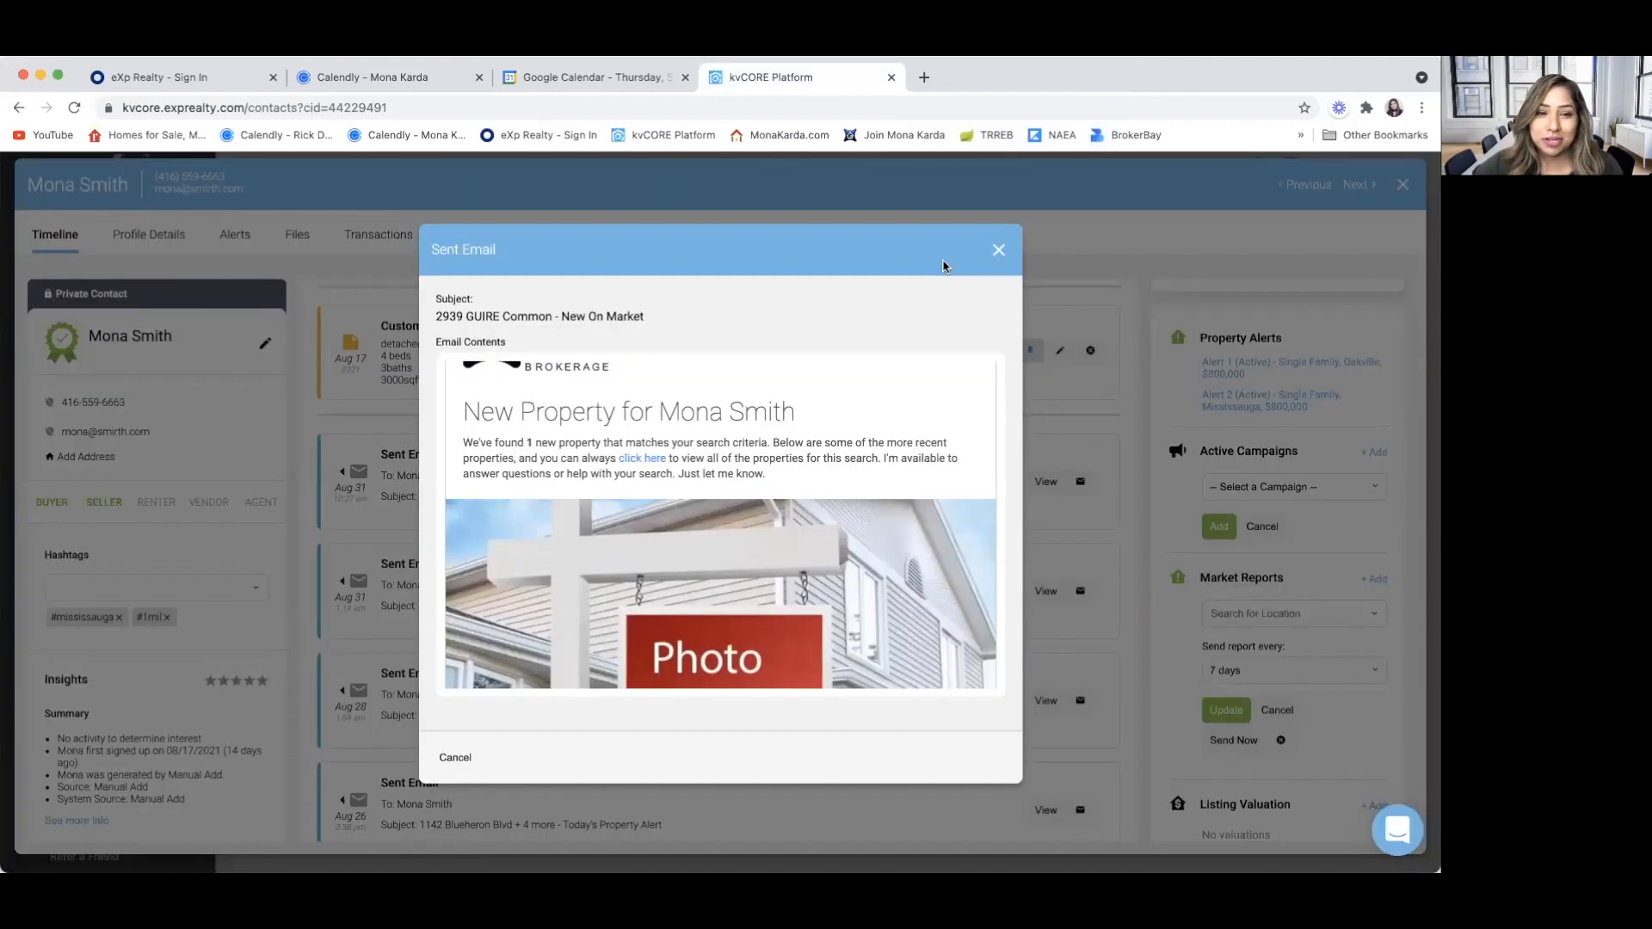
left_click(999, 251)
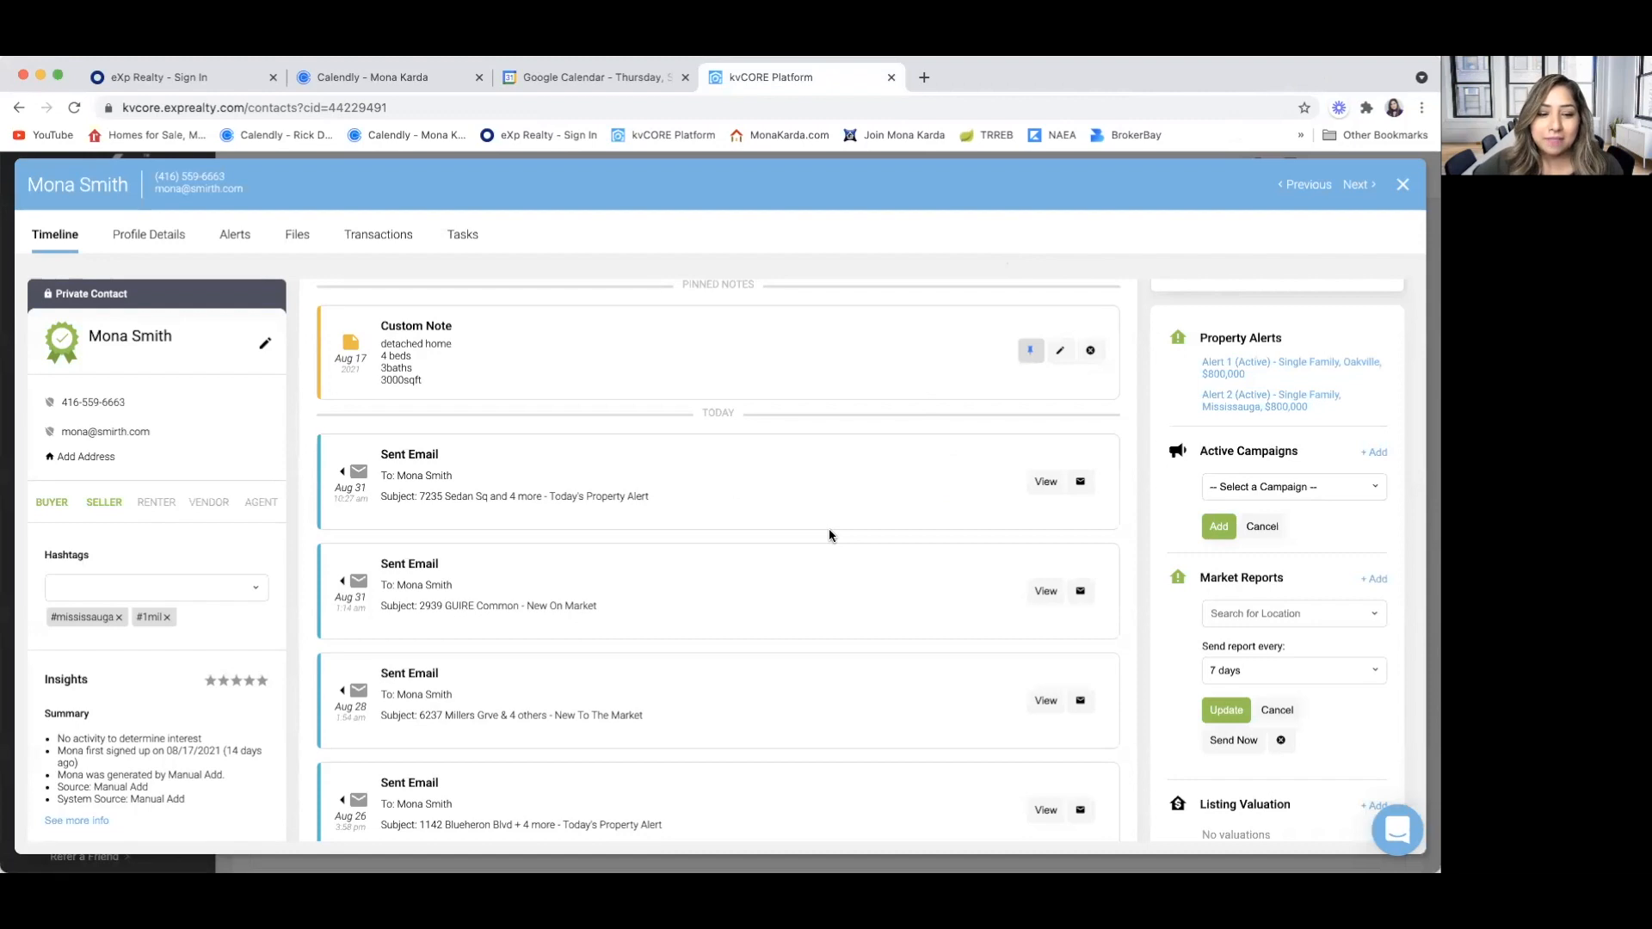
Open the Aug 26 "Today's Property Alert" email from the timeline and examine the properties listed in it
scroll(830, 531, "down", 3)
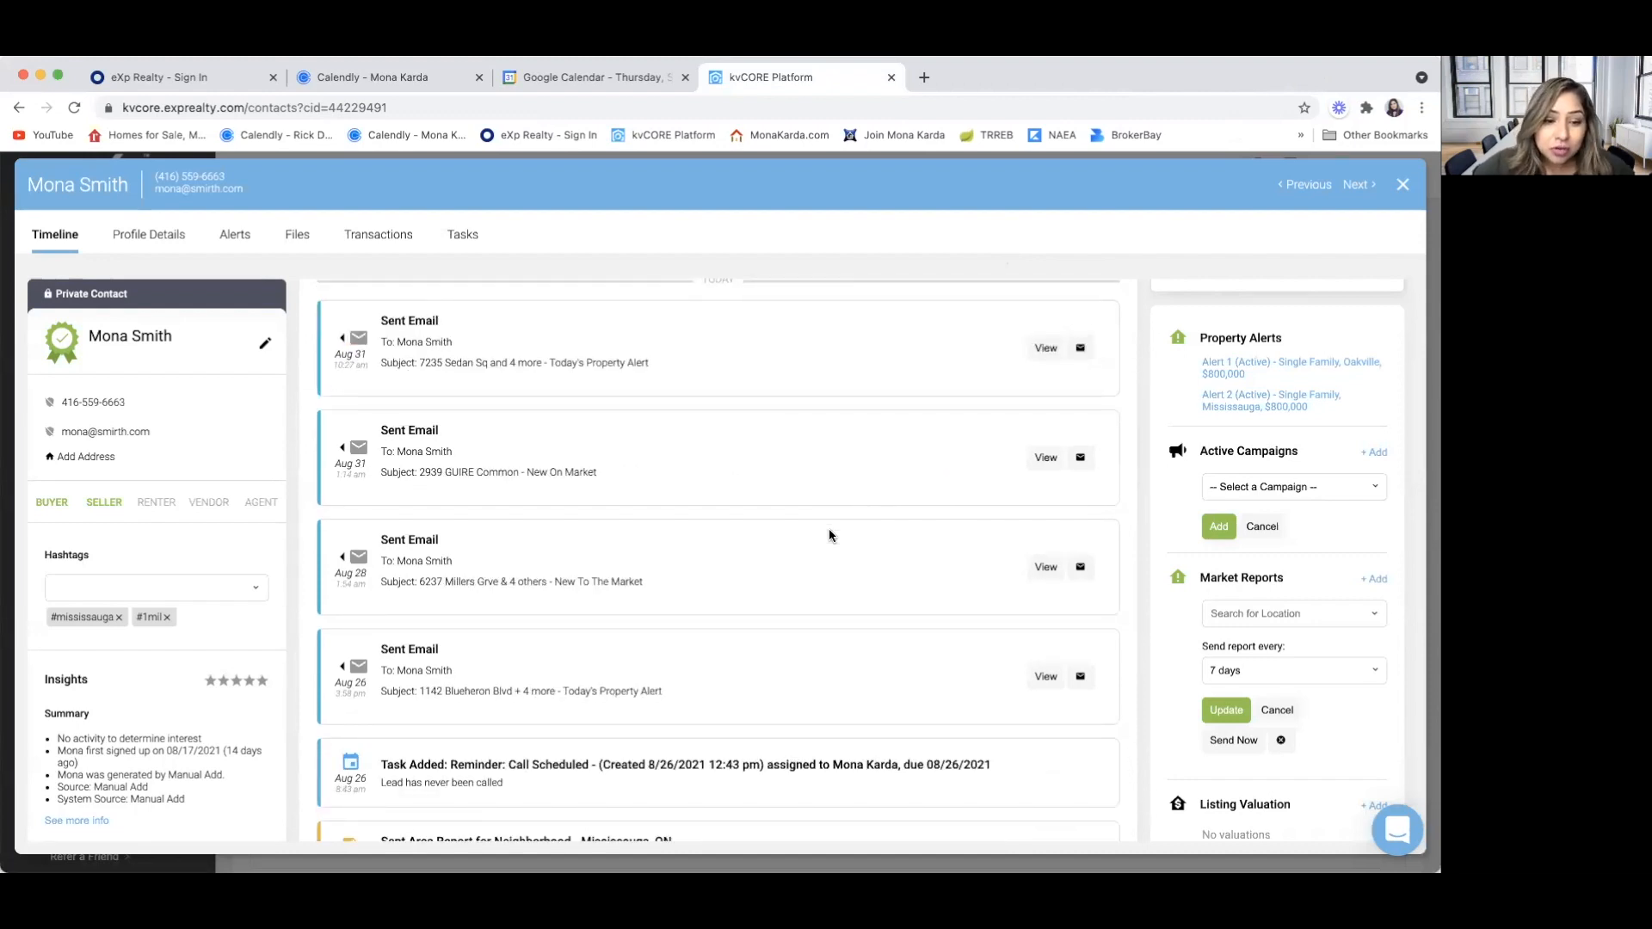
scroll(742, 637, "down", 1)
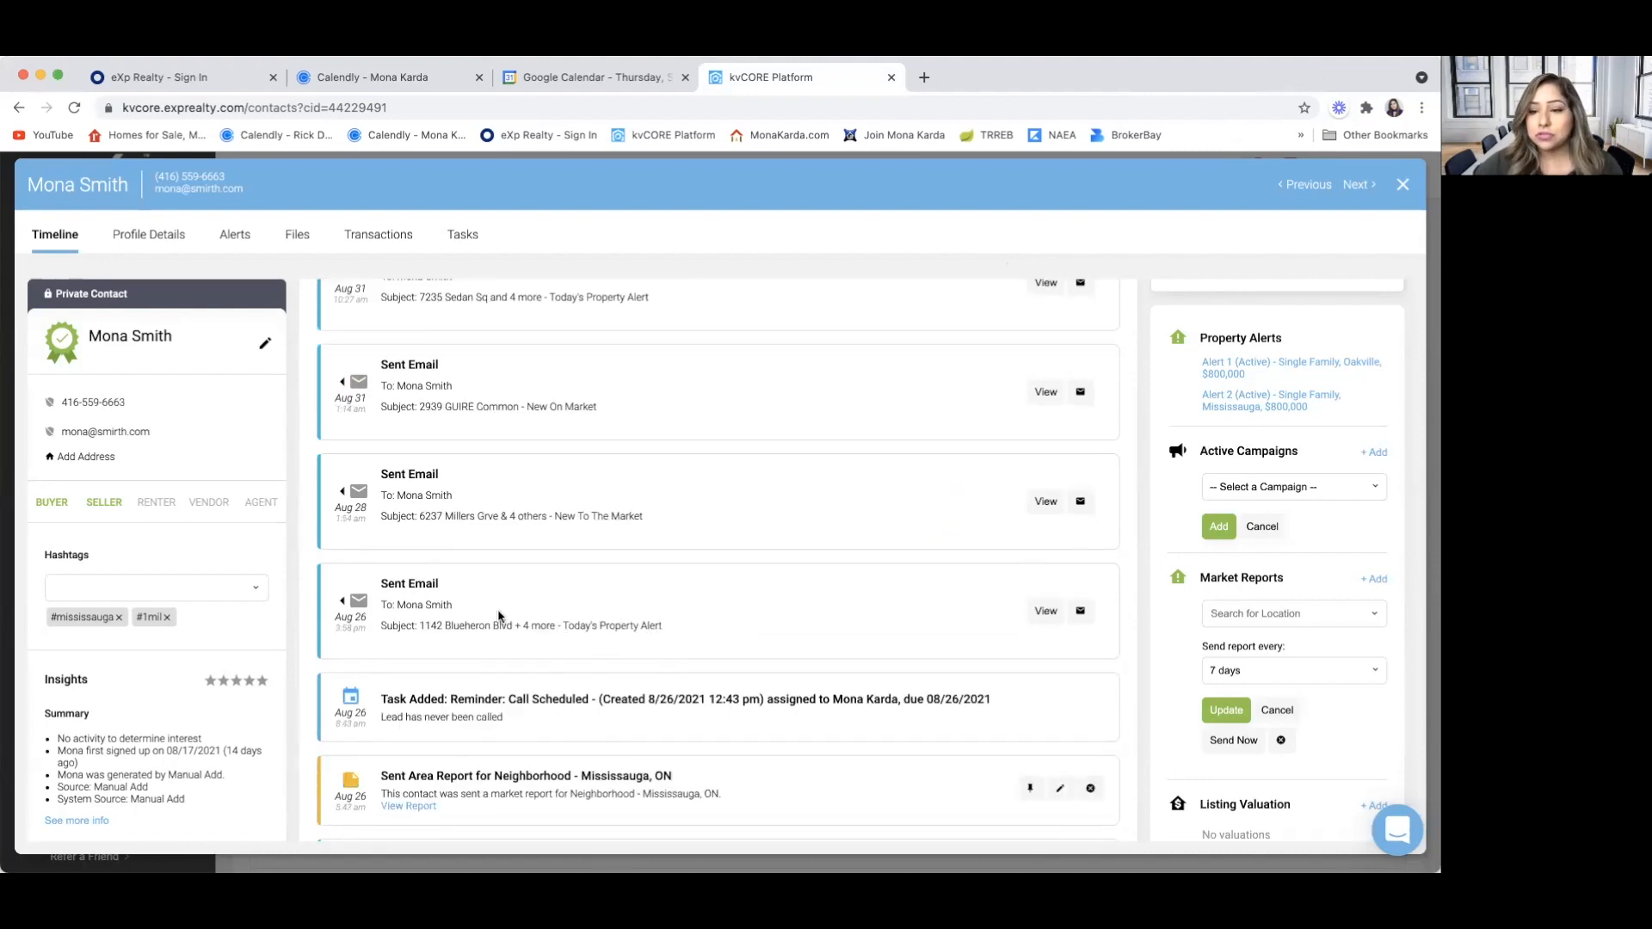
left_click(1046, 612)
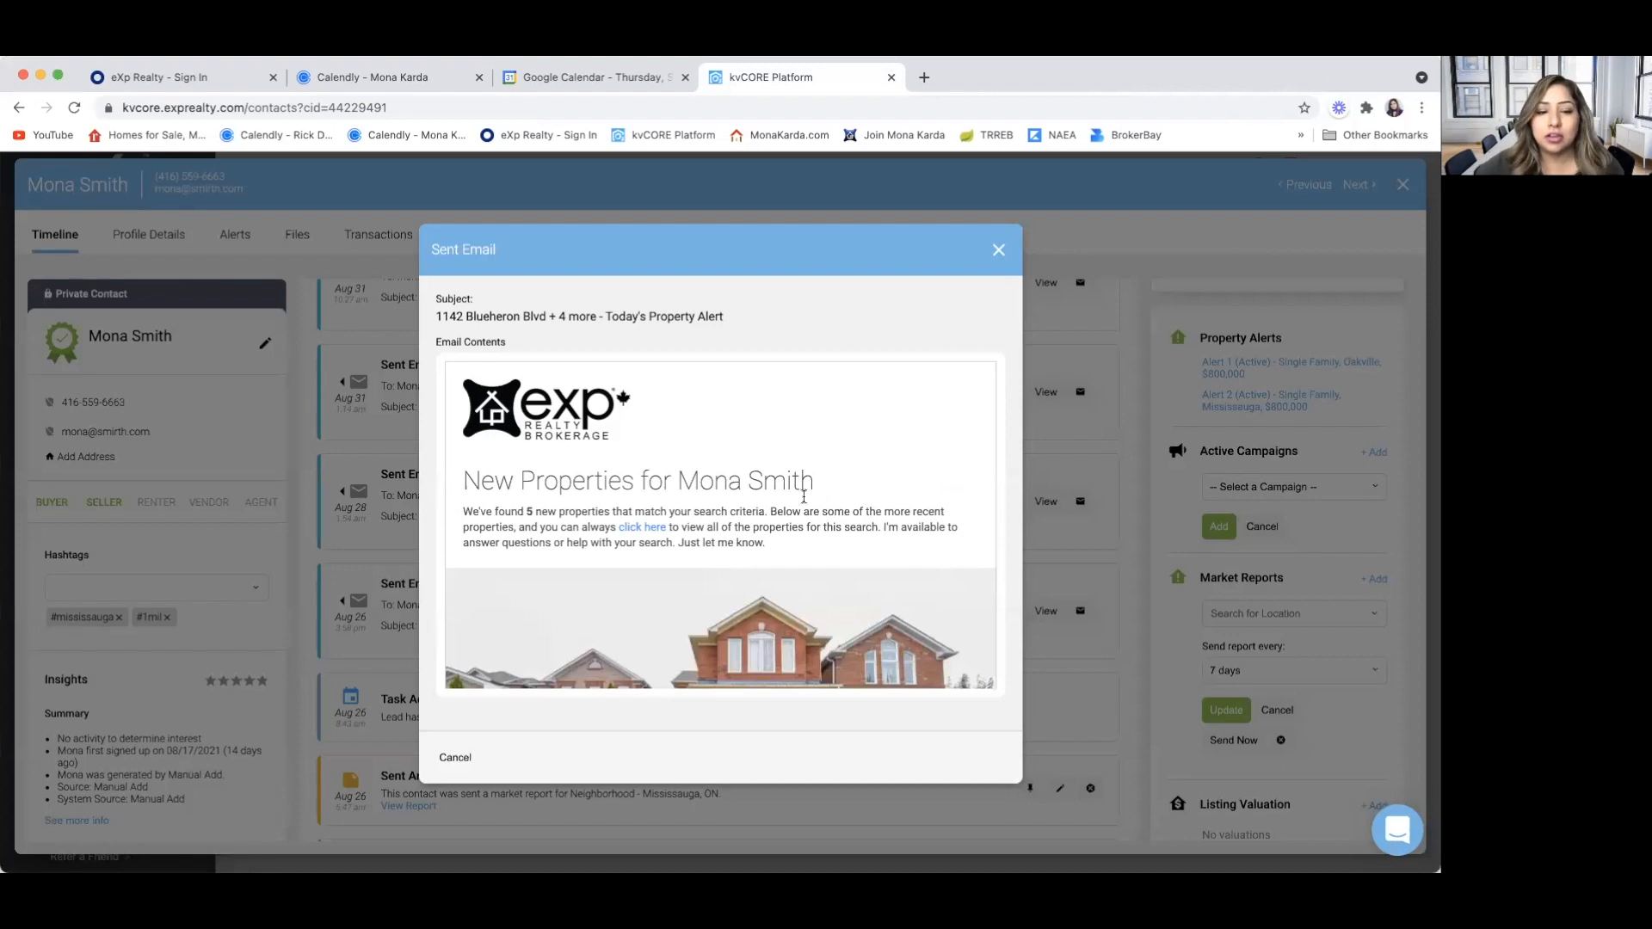
scroll(711, 554, "down", 10)
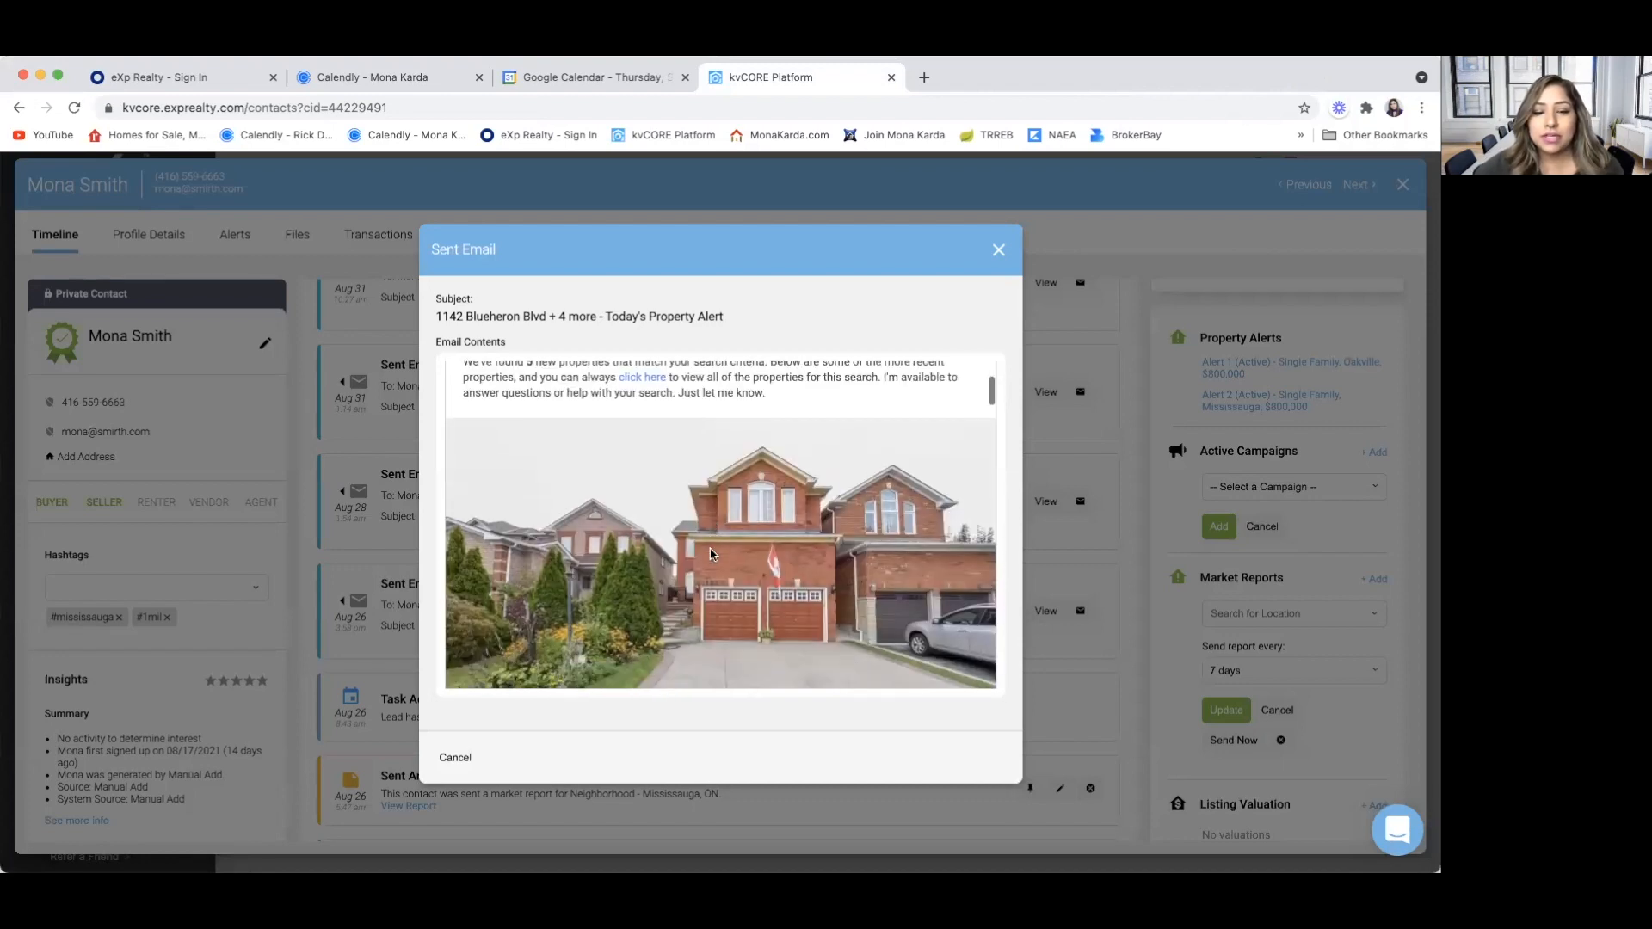
scroll(711, 549, "down", 2)
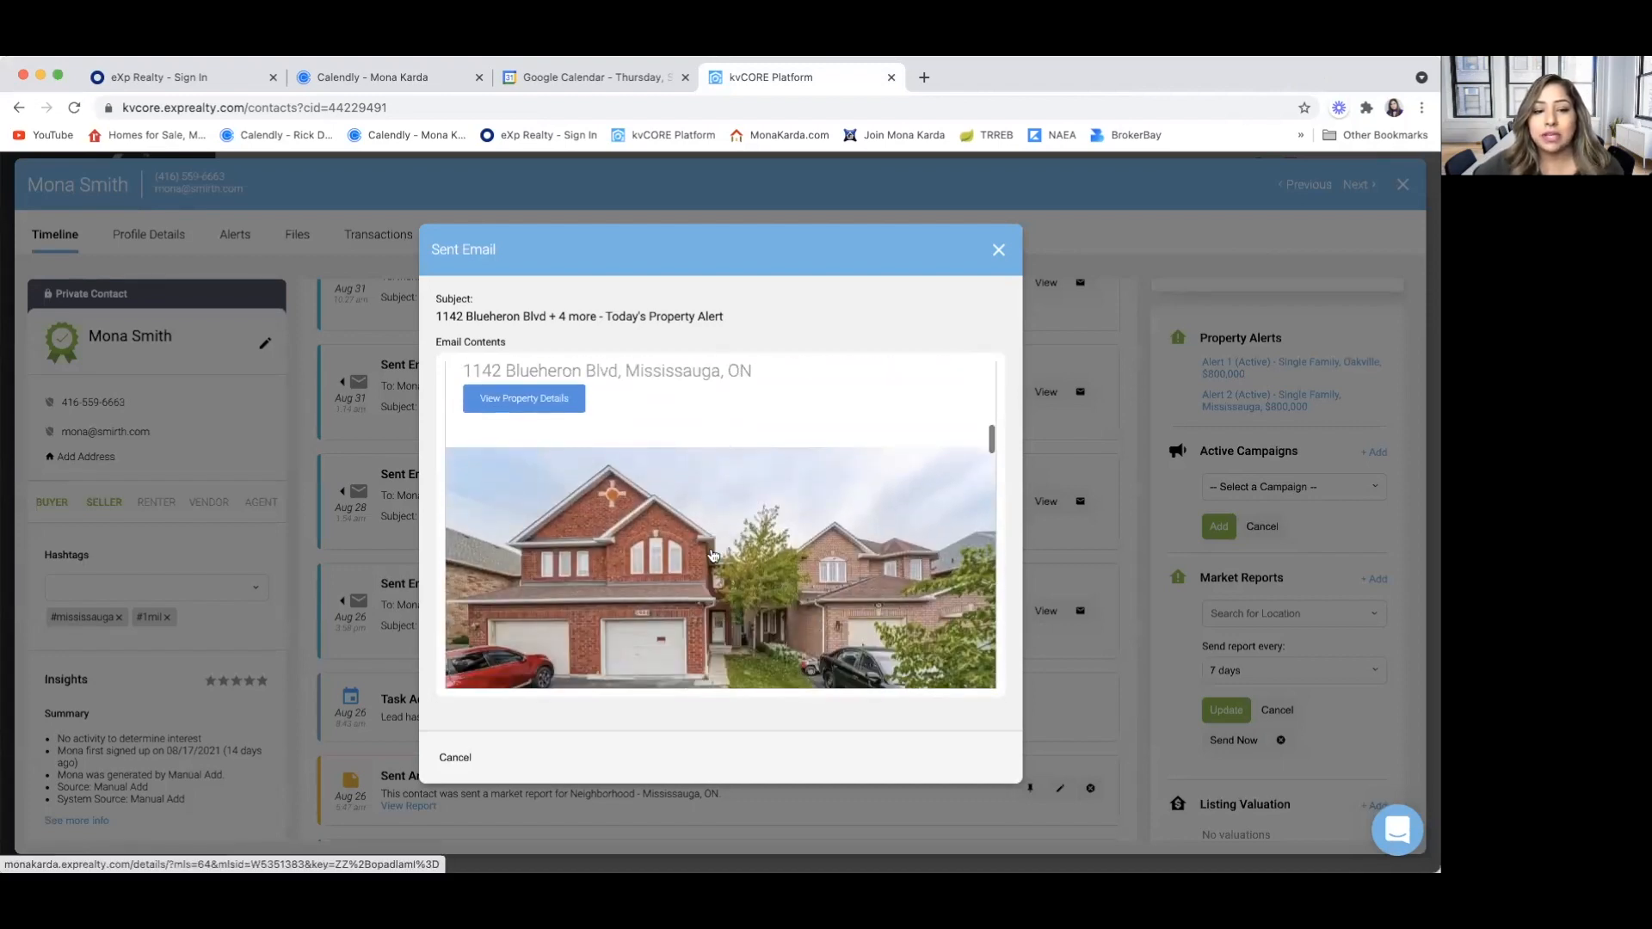
scroll(567, 453, "up", 5)
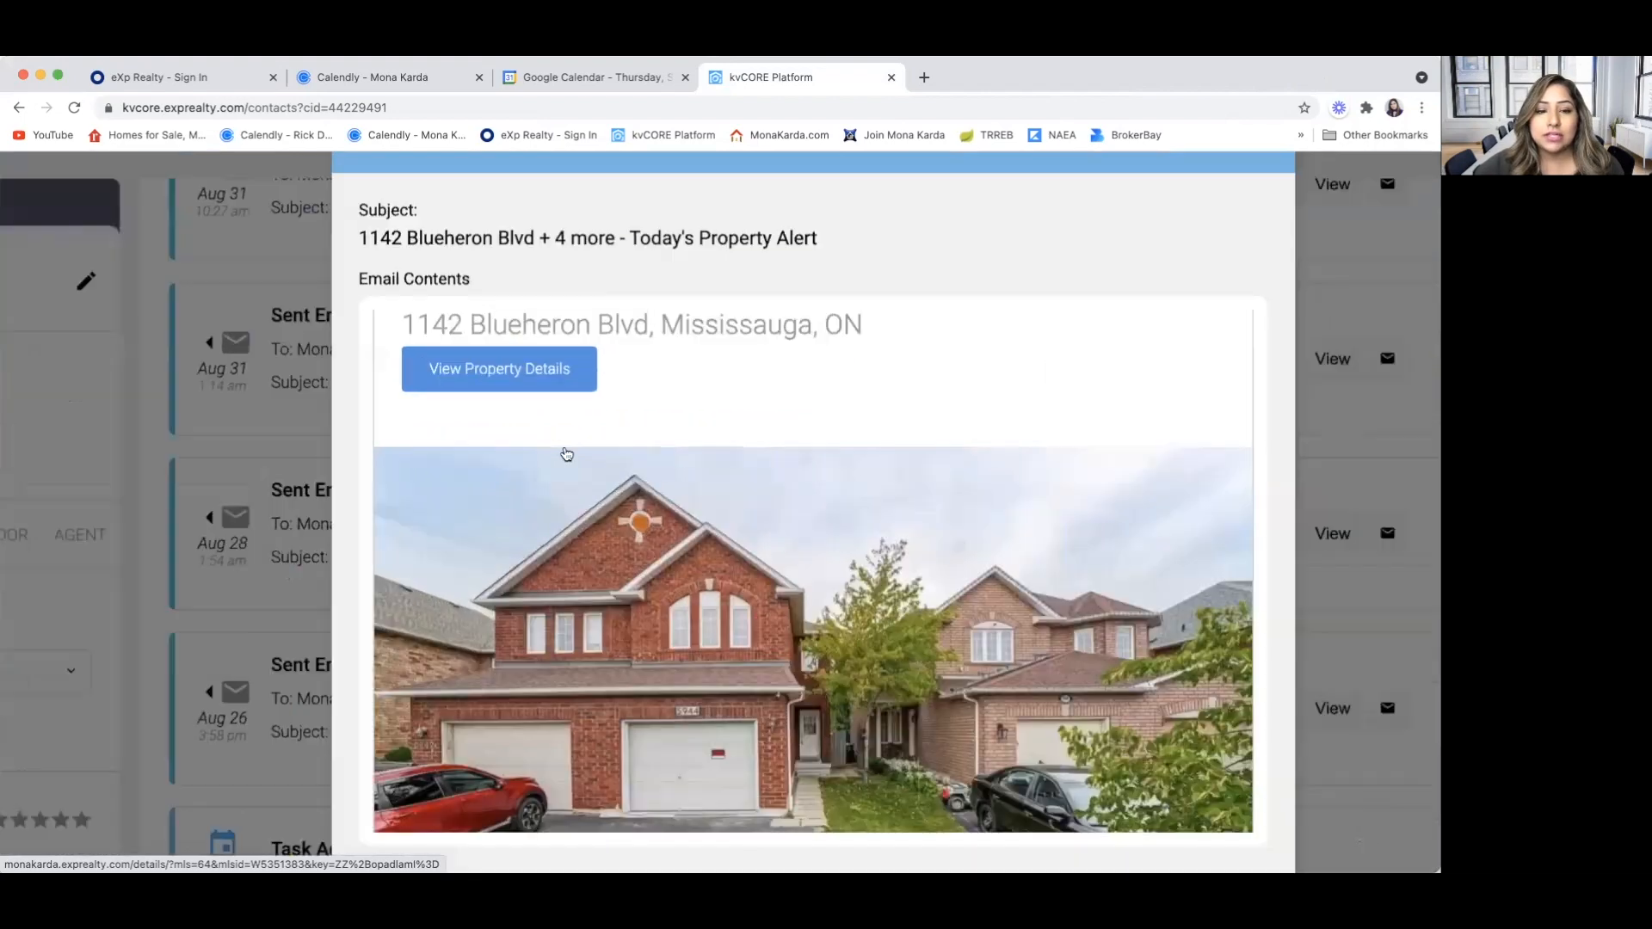
scroll(567, 454, "up", 5)
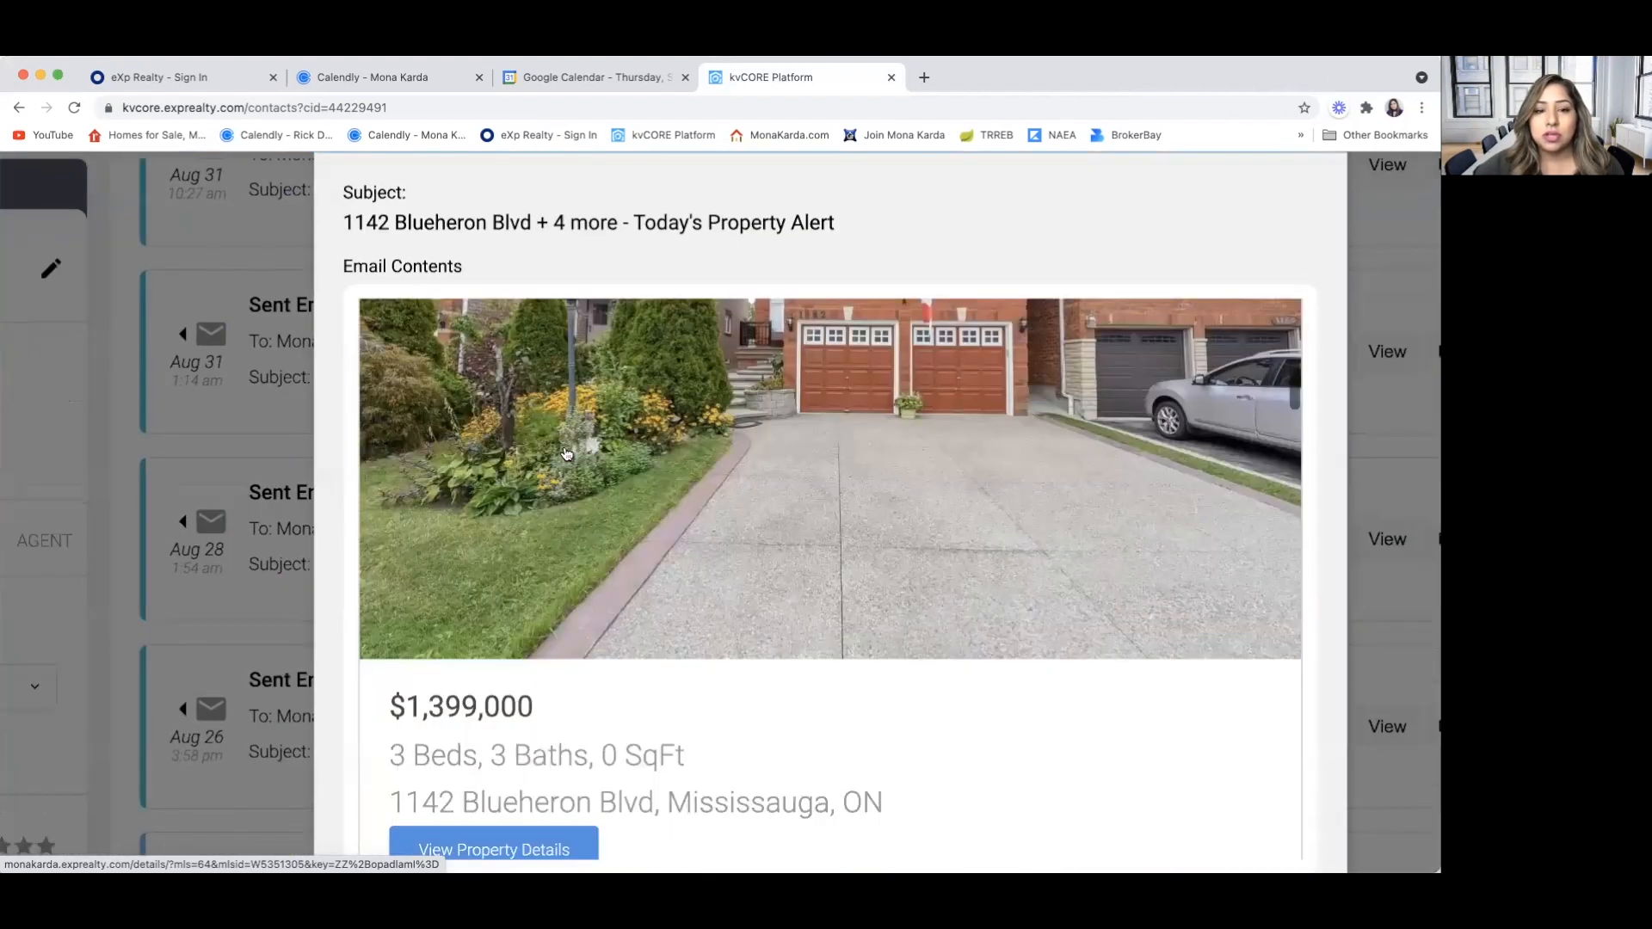
scroll(566, 454, "down", 3)
scroll(566, 453, "down", 7)
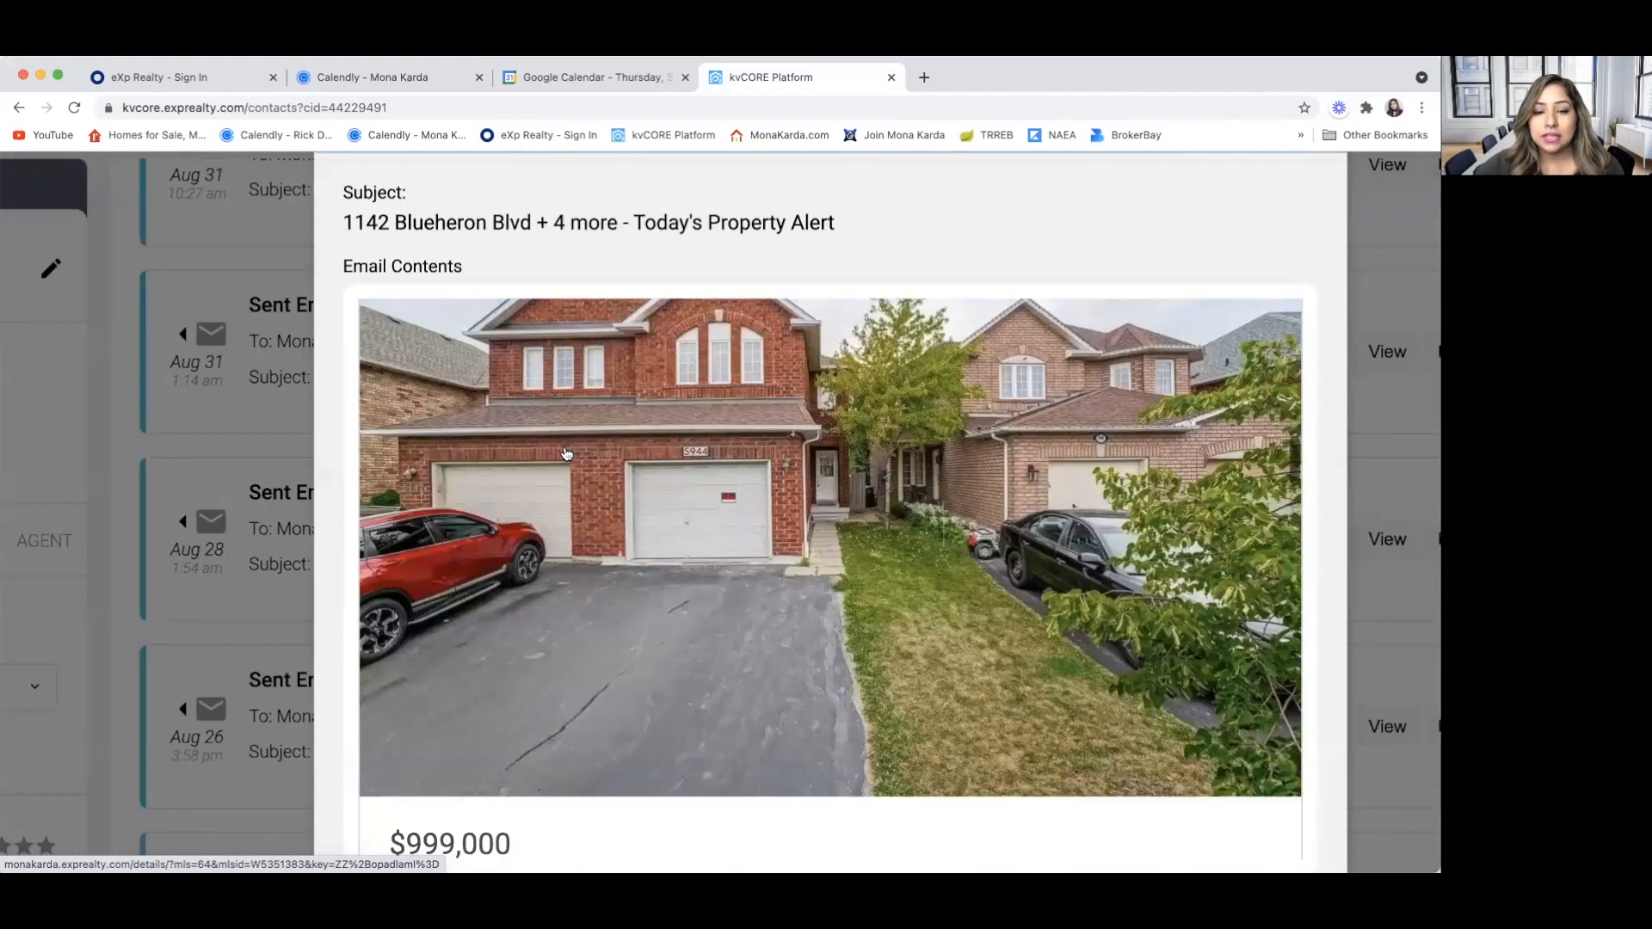
scroll(567, 454, "down", 8)
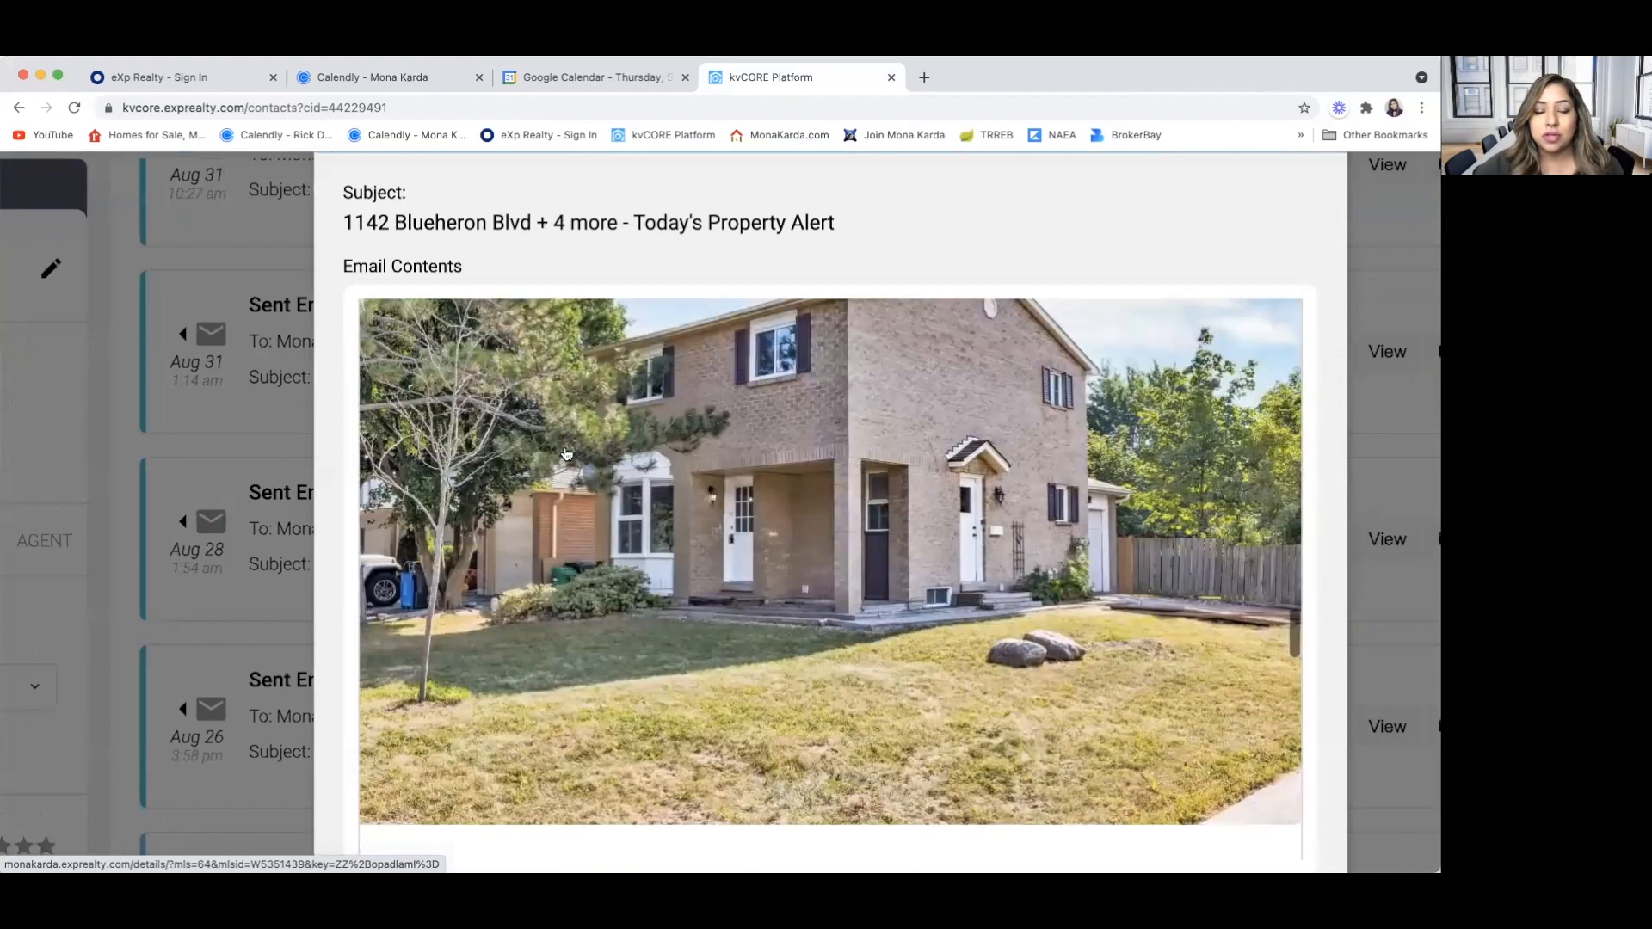
scroll(567, 453, "down", 10)
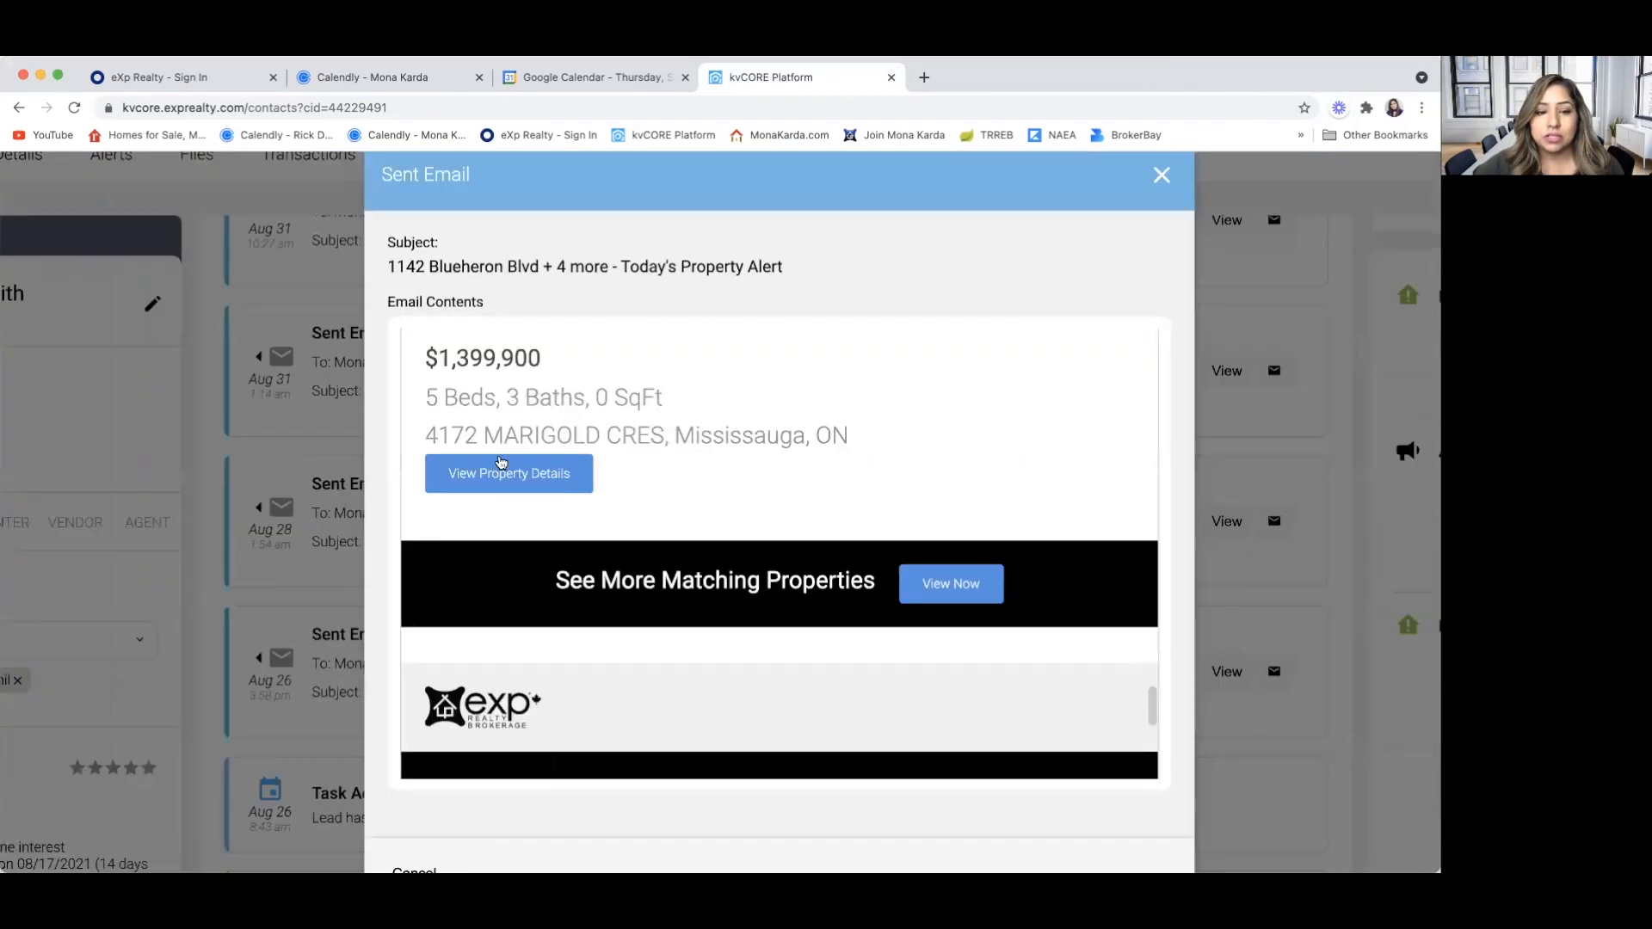
Open the property details of the $1,399,900 Mississauga listing from the alert email and read through its attributes and description
left_click(490, 474)
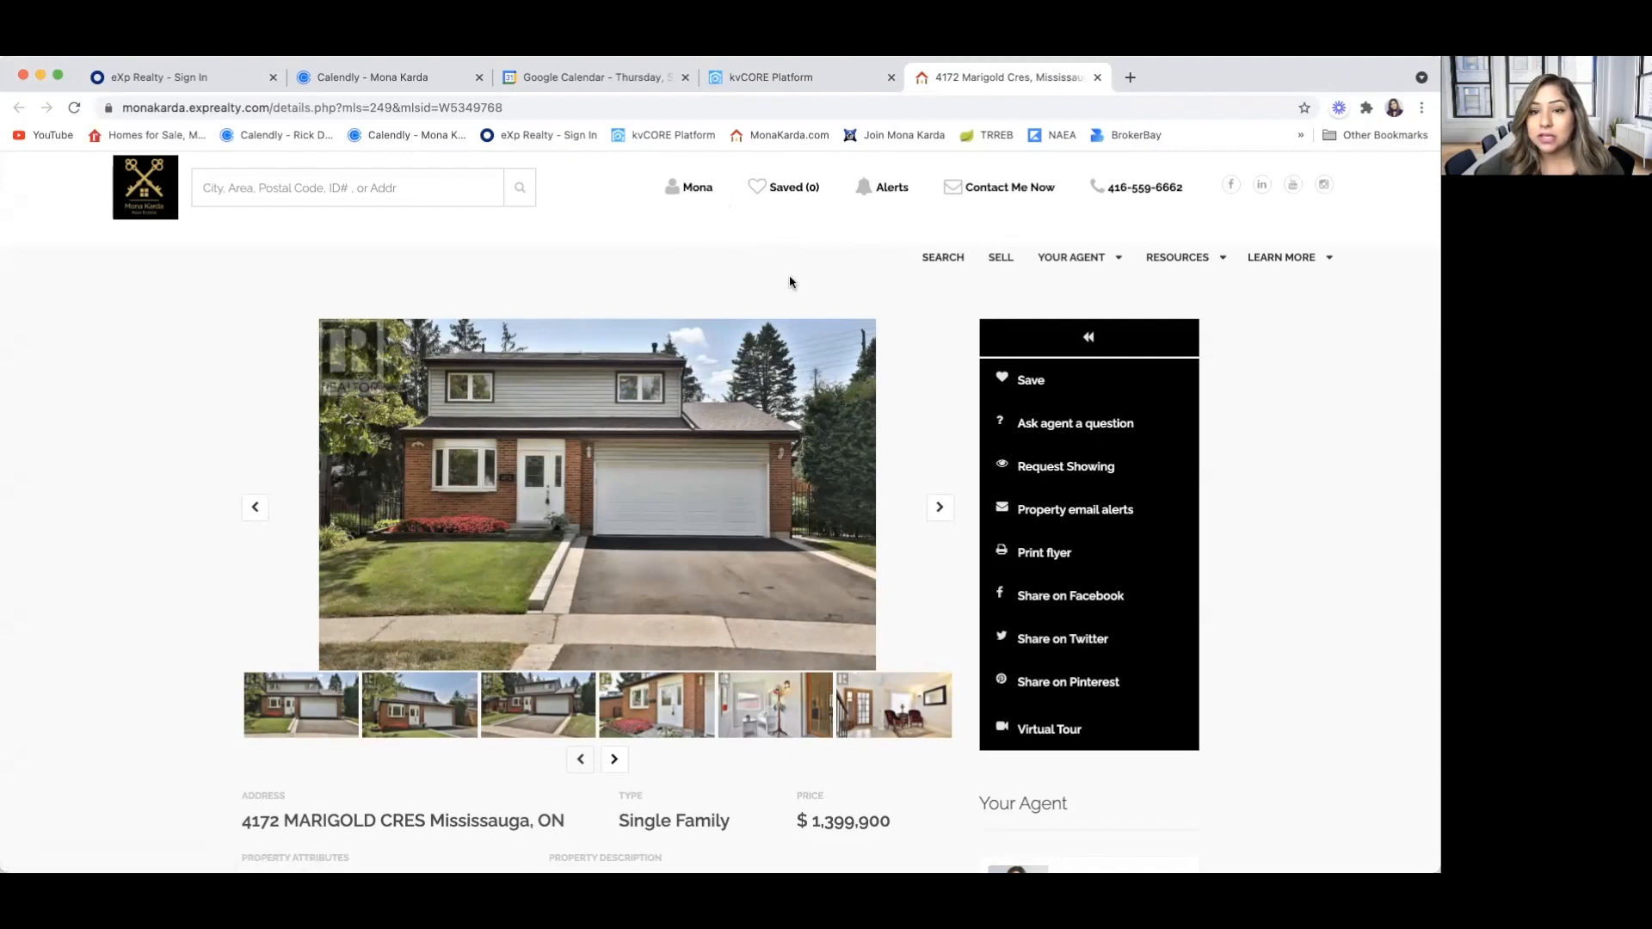
scroll(788, 277, "down", 1)
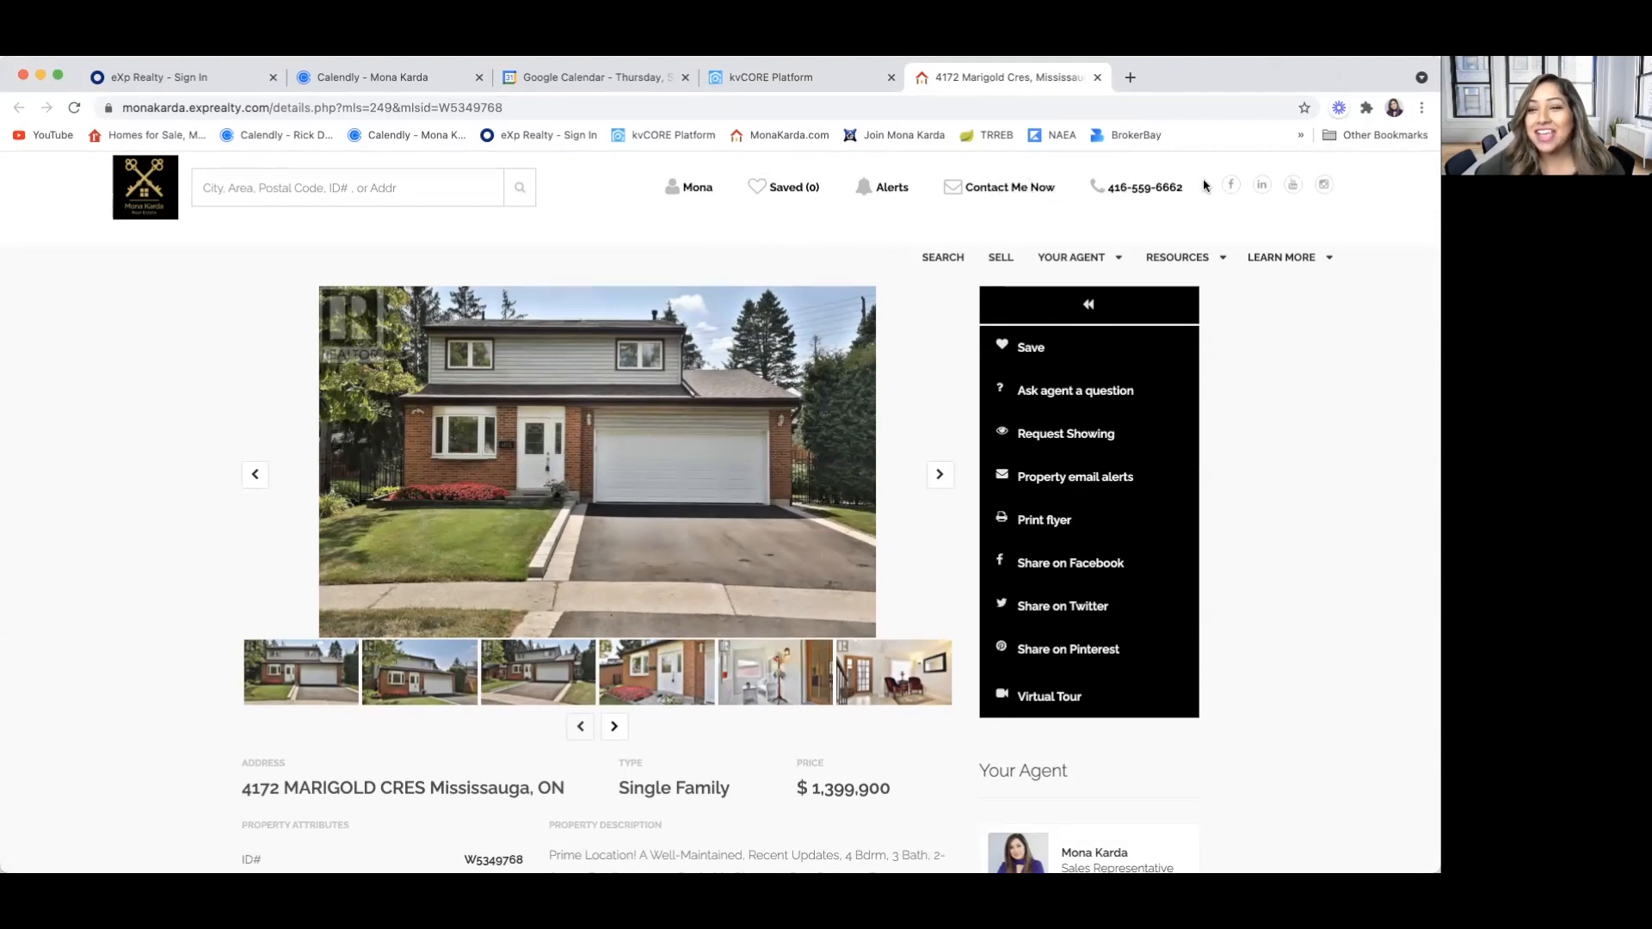
scroll(903, 535, "down", 3)
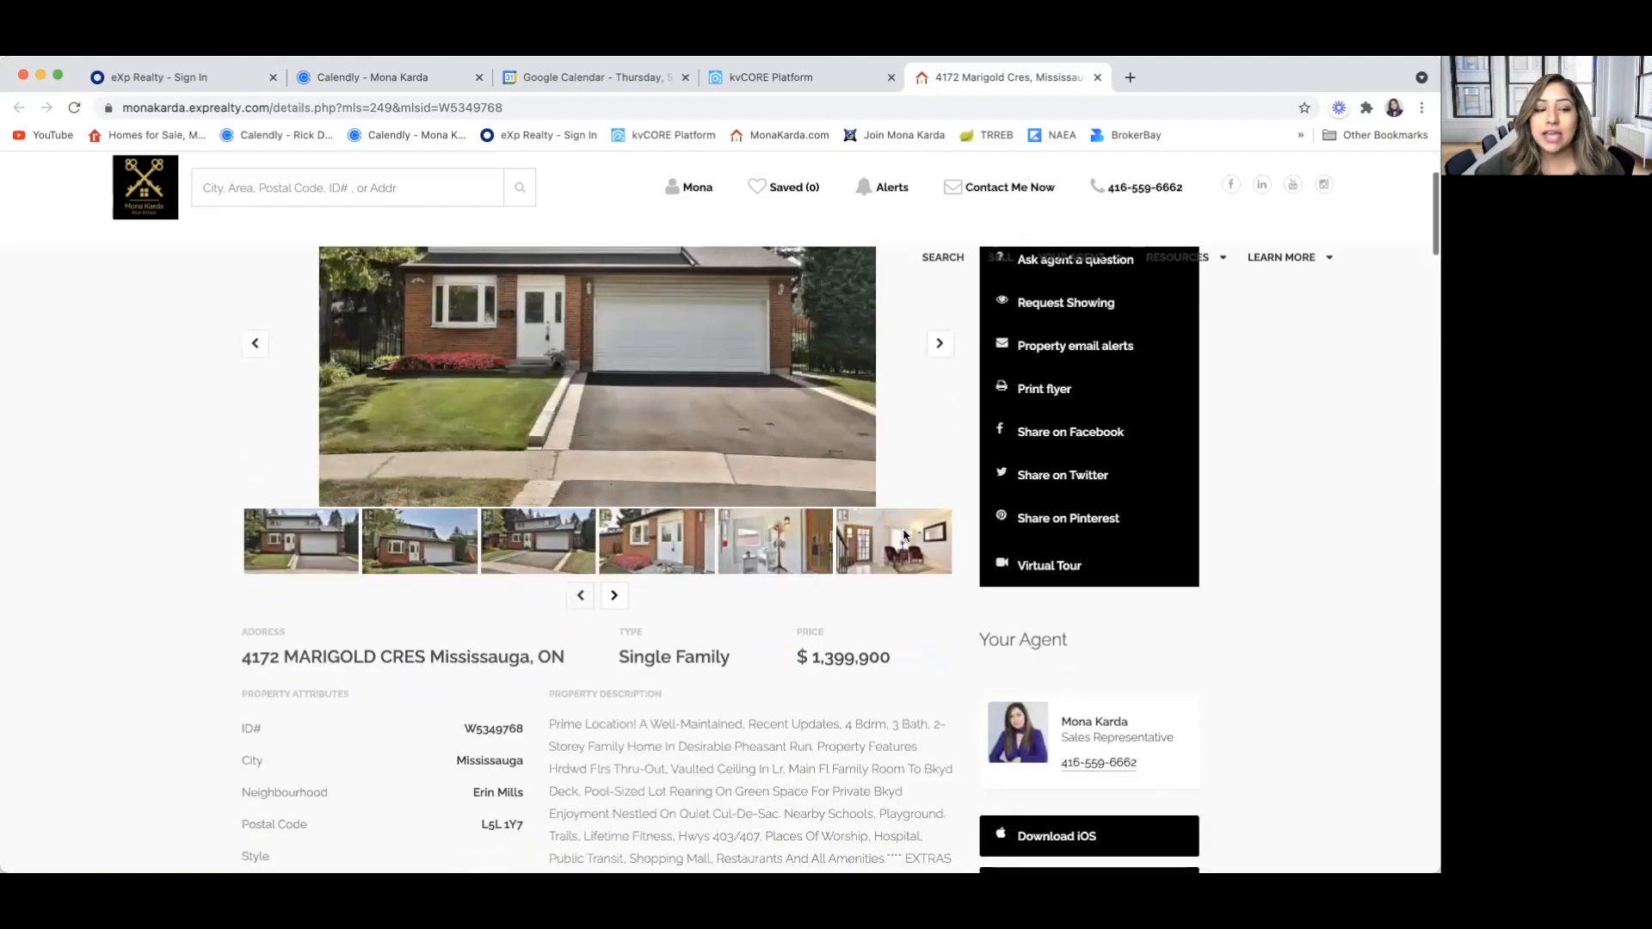
scroll(903, 536, "down", 3)
scroll(608, 665, "down", 3)
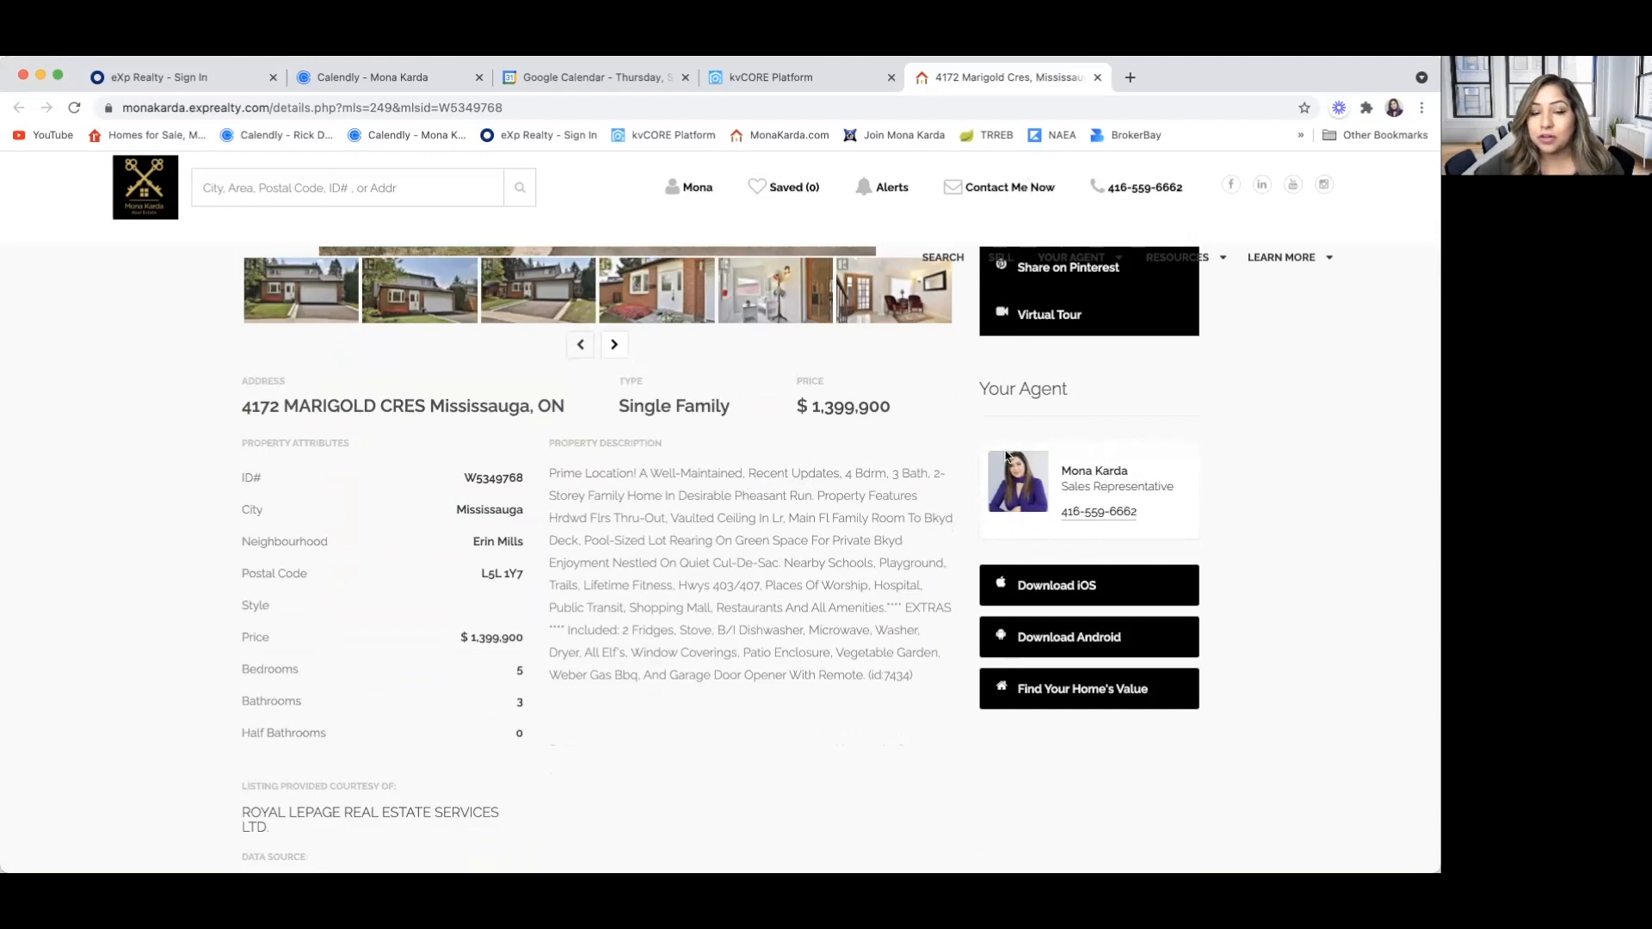
scroll(777, 641, "down", 3)
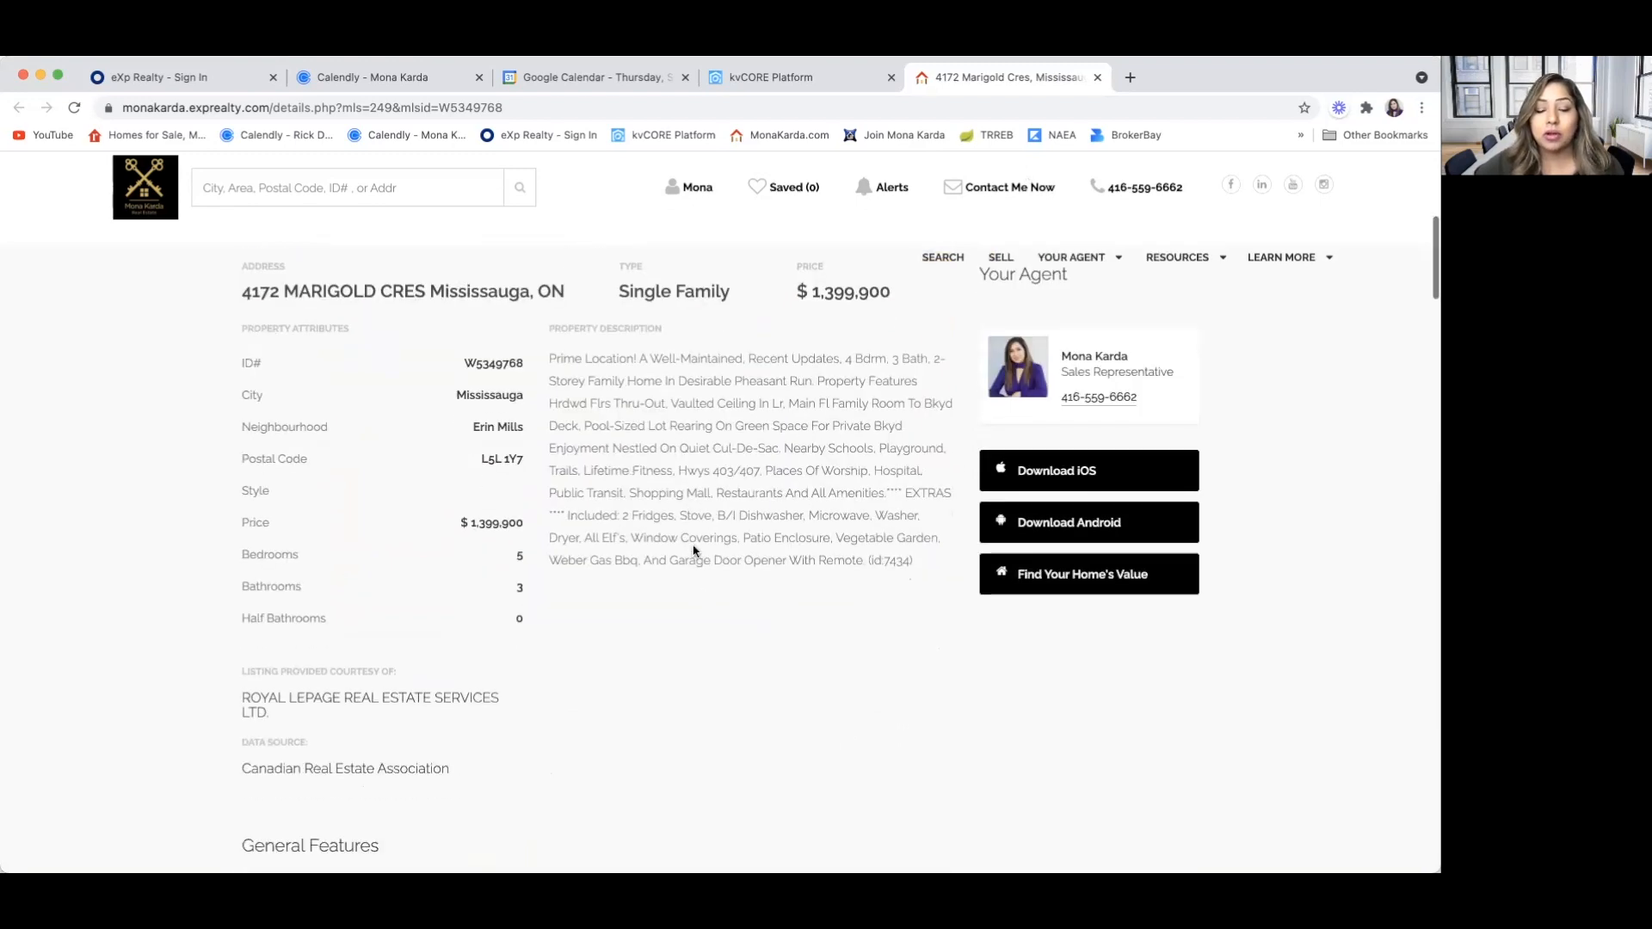
scroll(694, 547, "up", 9)
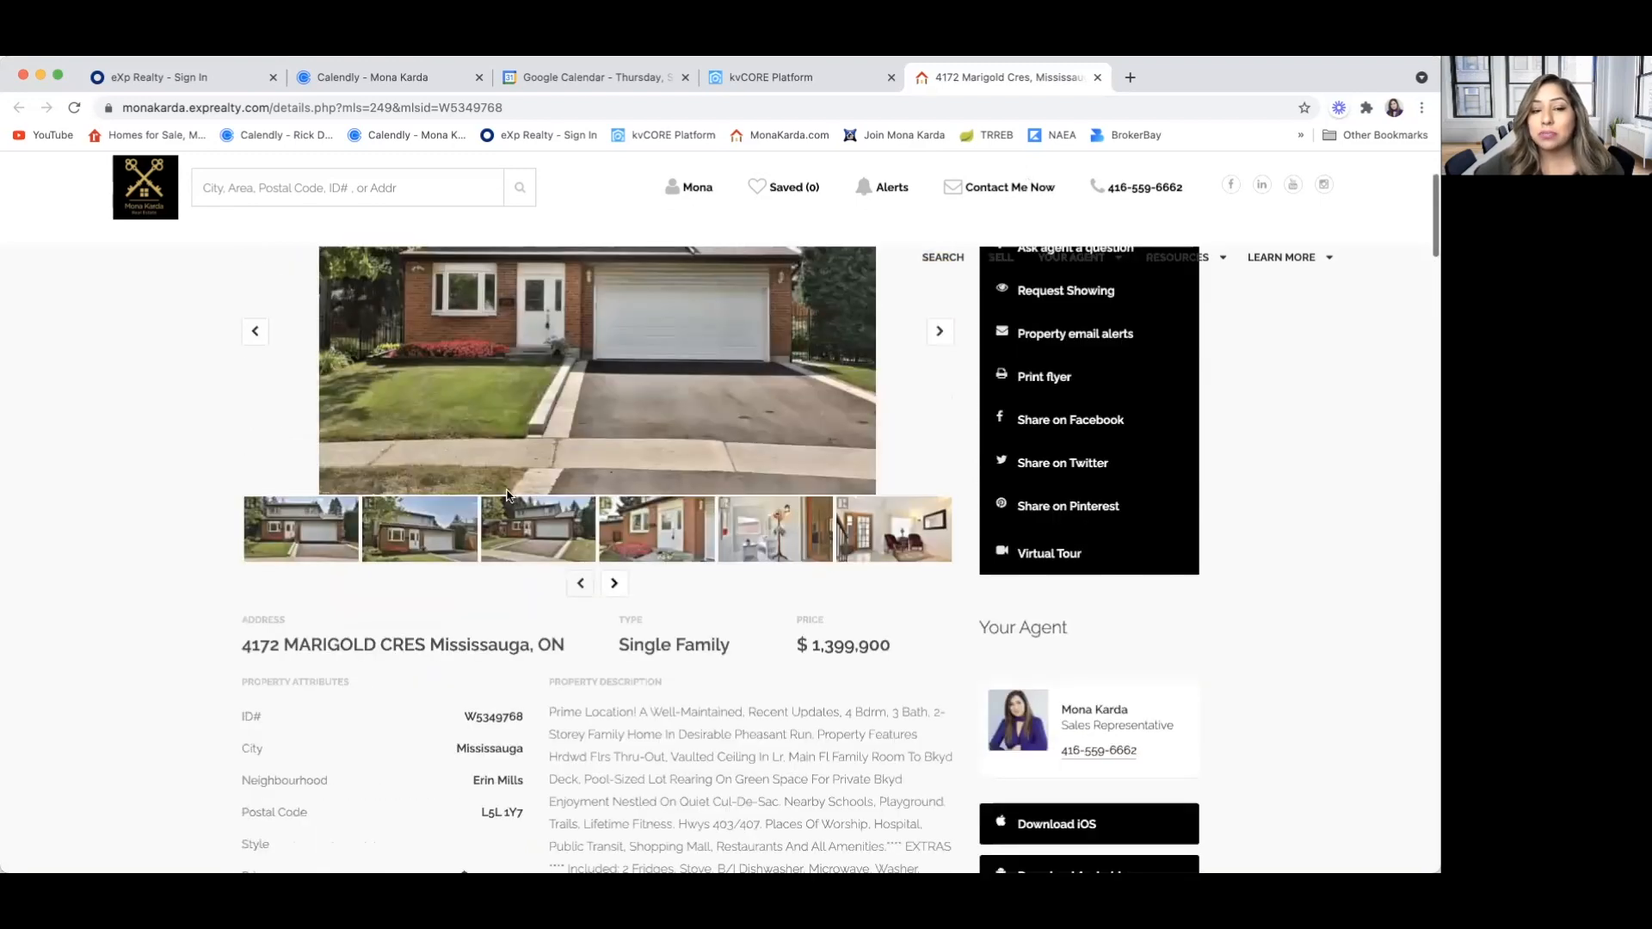
scroll(712, 571, "up", 4)
scroll(646, 632, "down", 15)
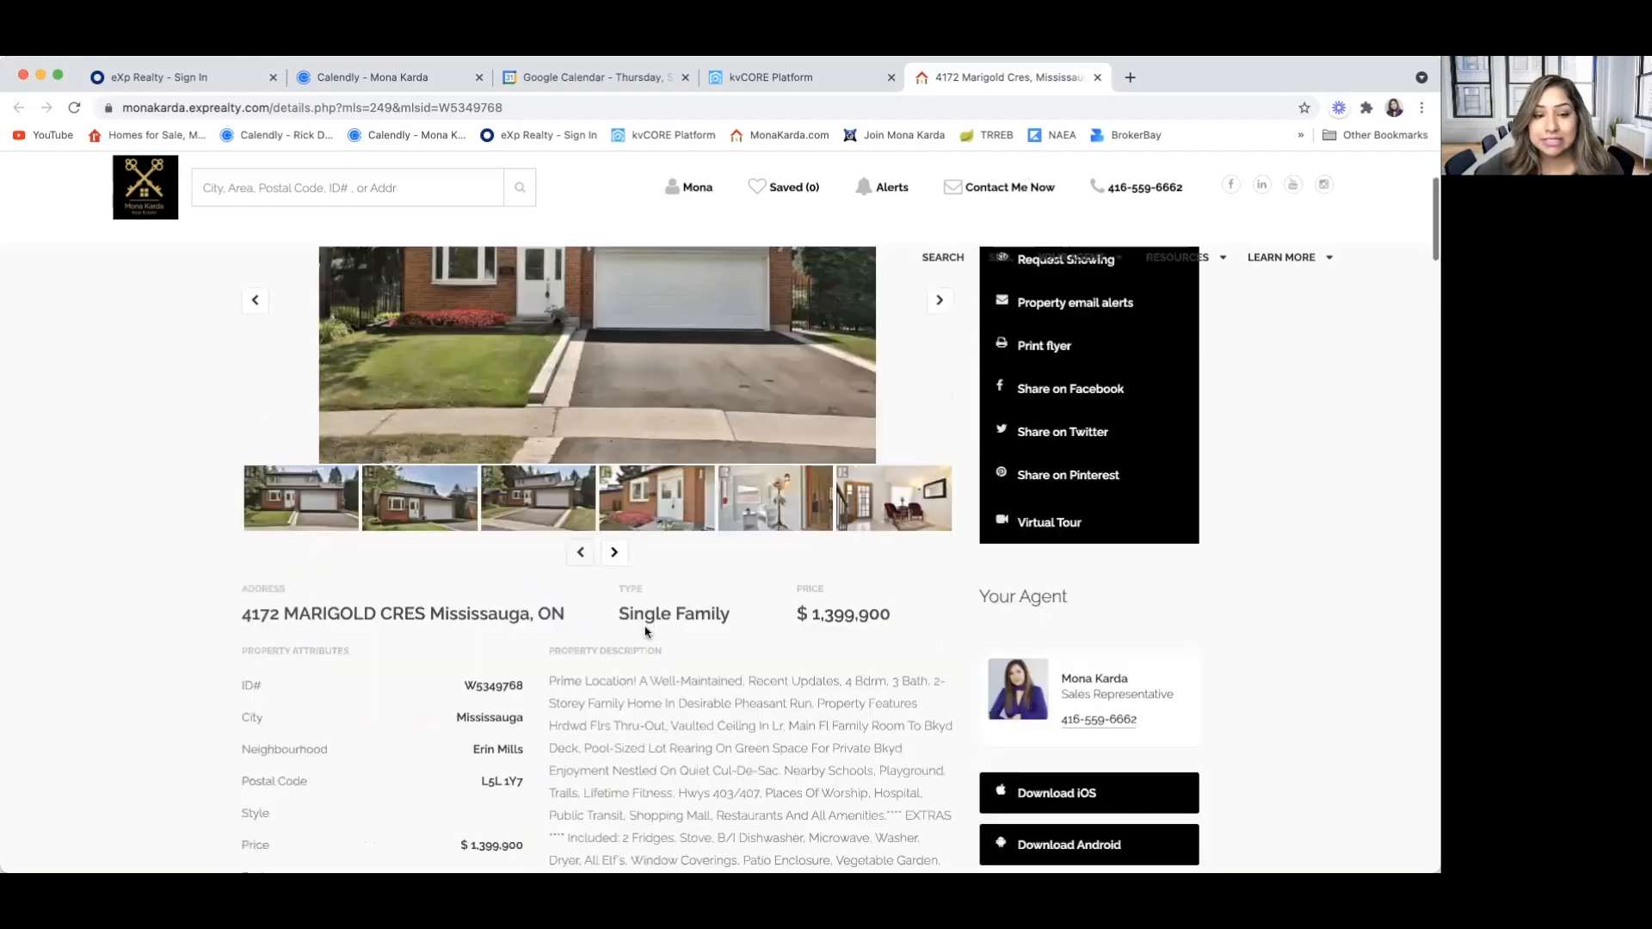
scroll(252, 522, "down", 1)
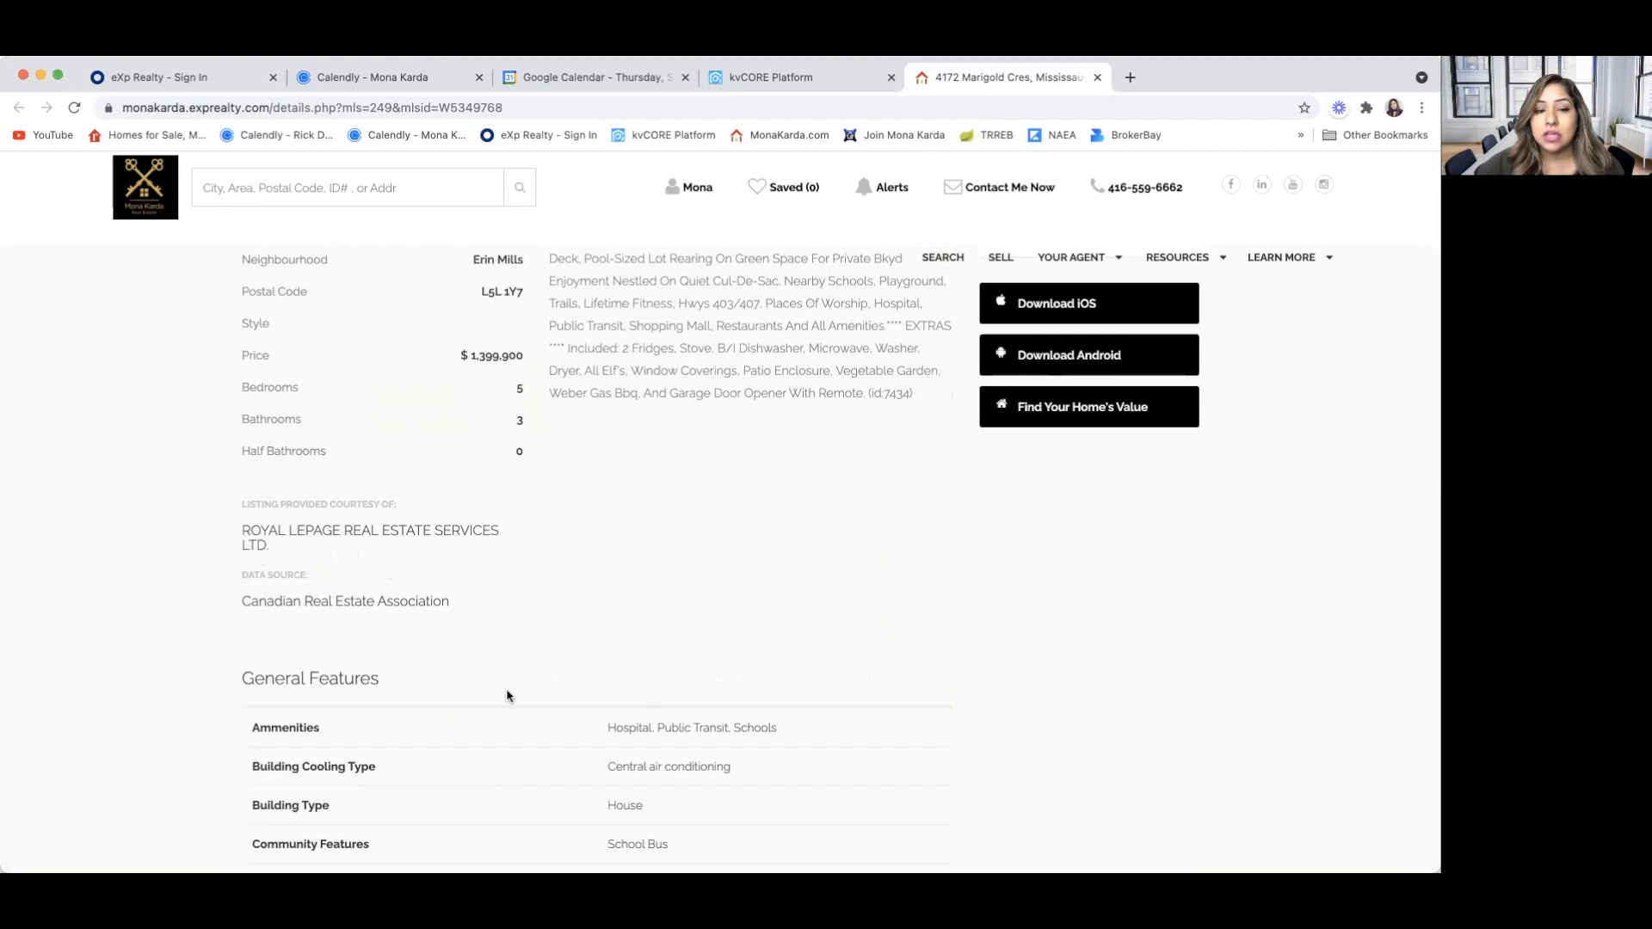
Examine the listing's general, interior and exterior features, amenities, and the comparison with the single-family average
scroll(509, 693, "down", 1)
scroll(521, 570, "down", 5)
scroll(521, 572, "up", 3)
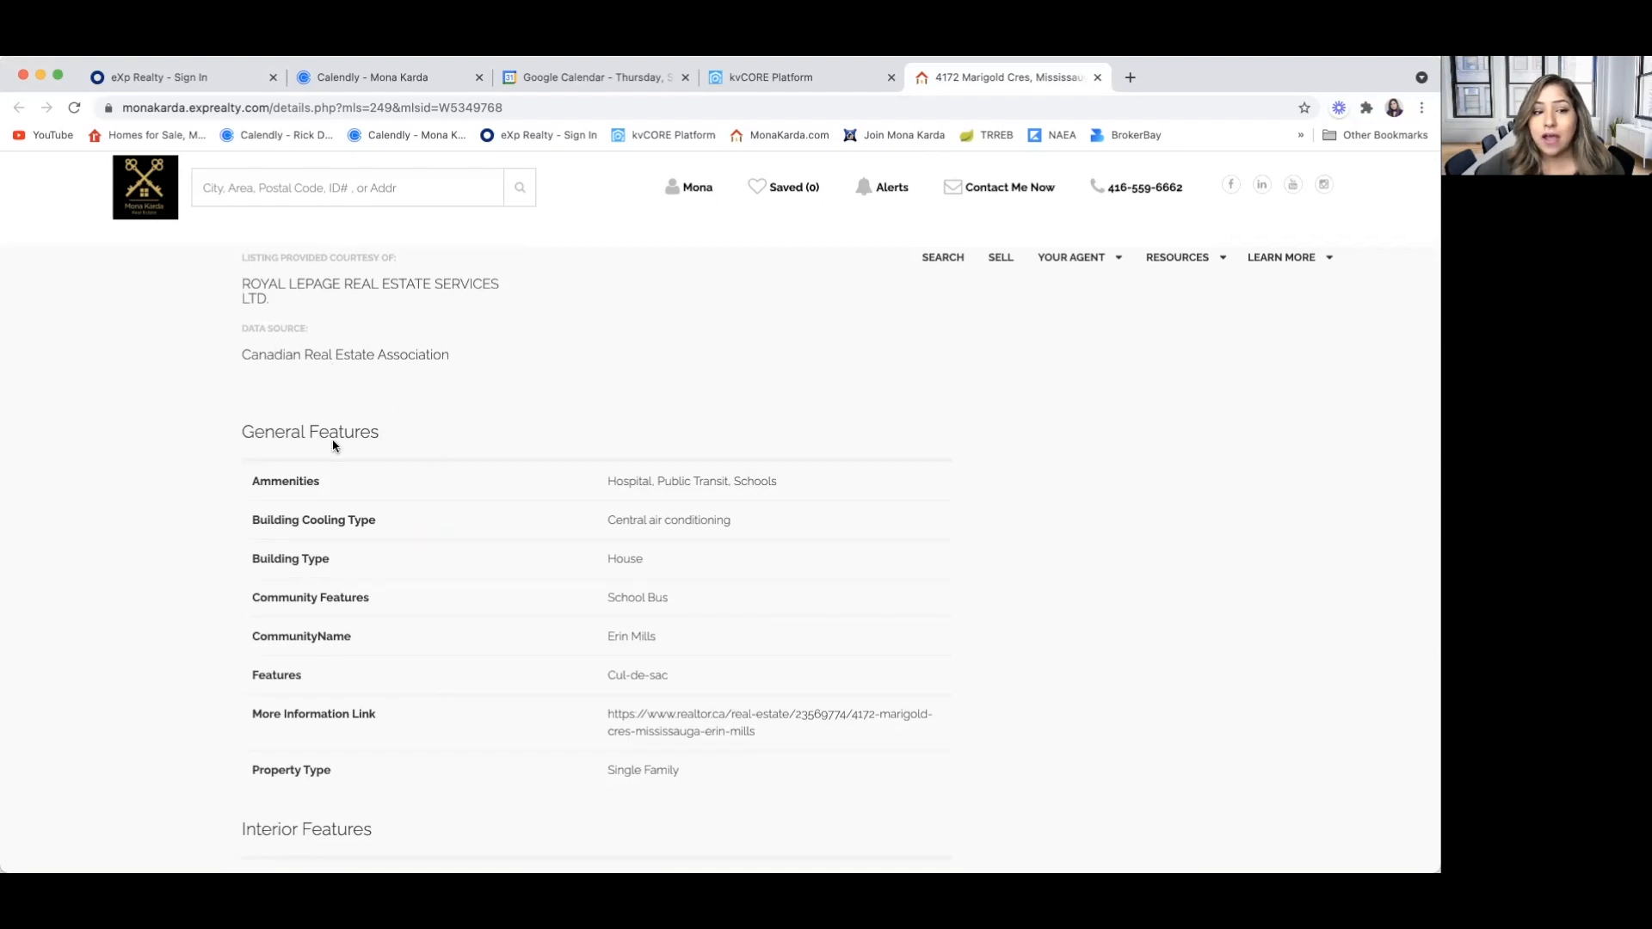
scroll(424, 558, "down", 8)
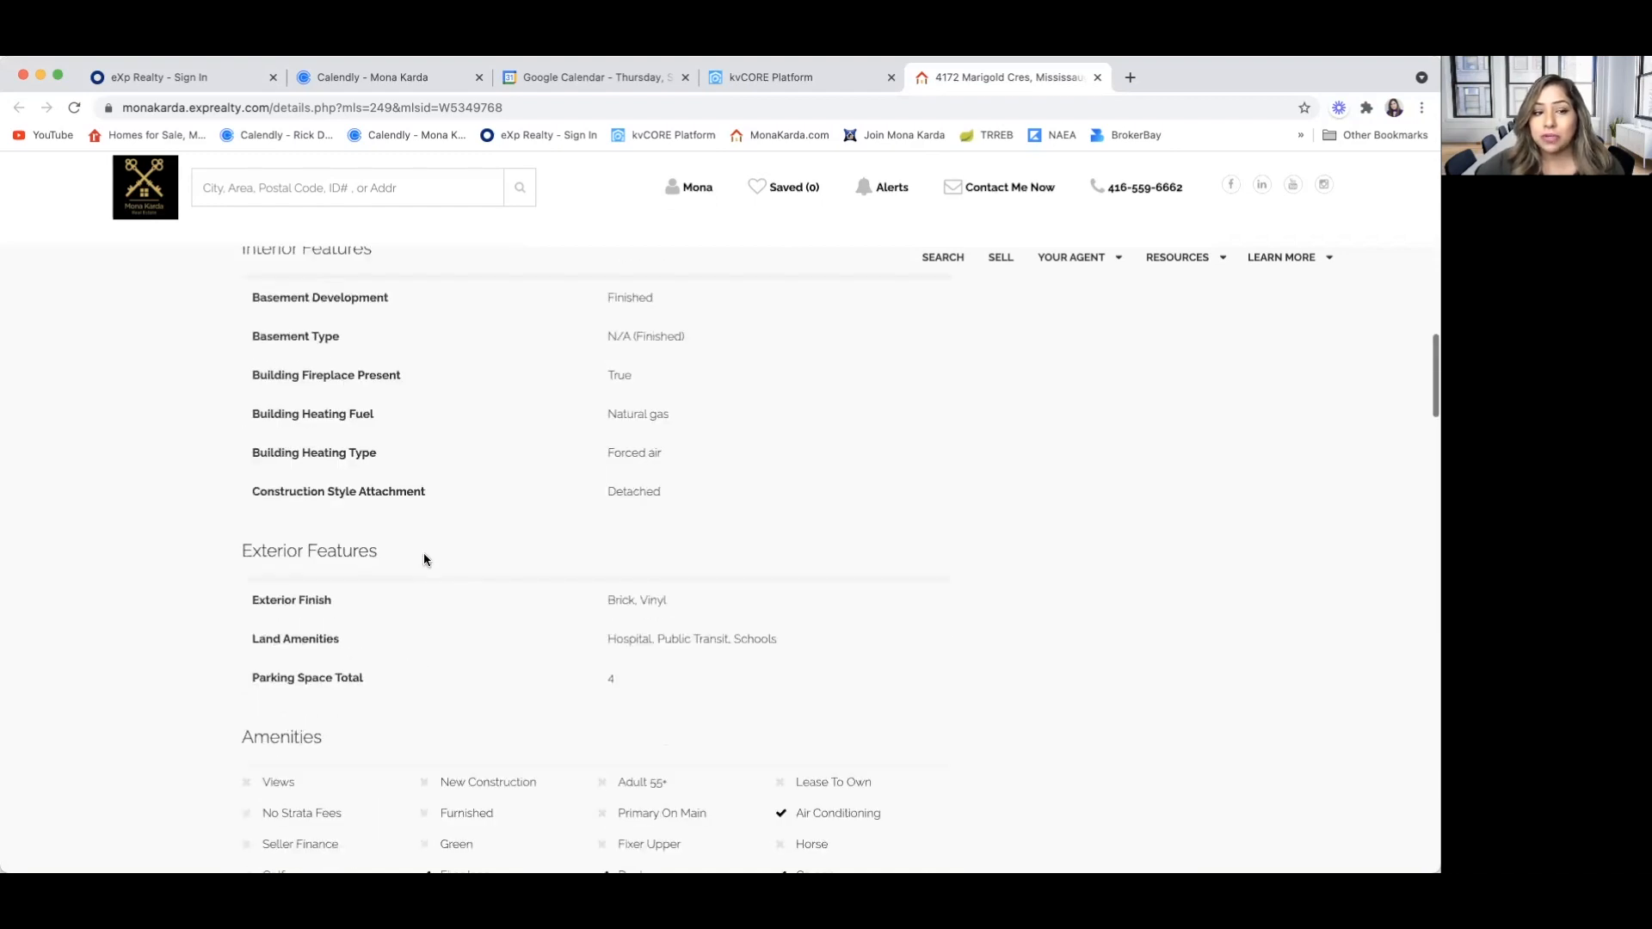
scroll(424, 560, "down", 4)
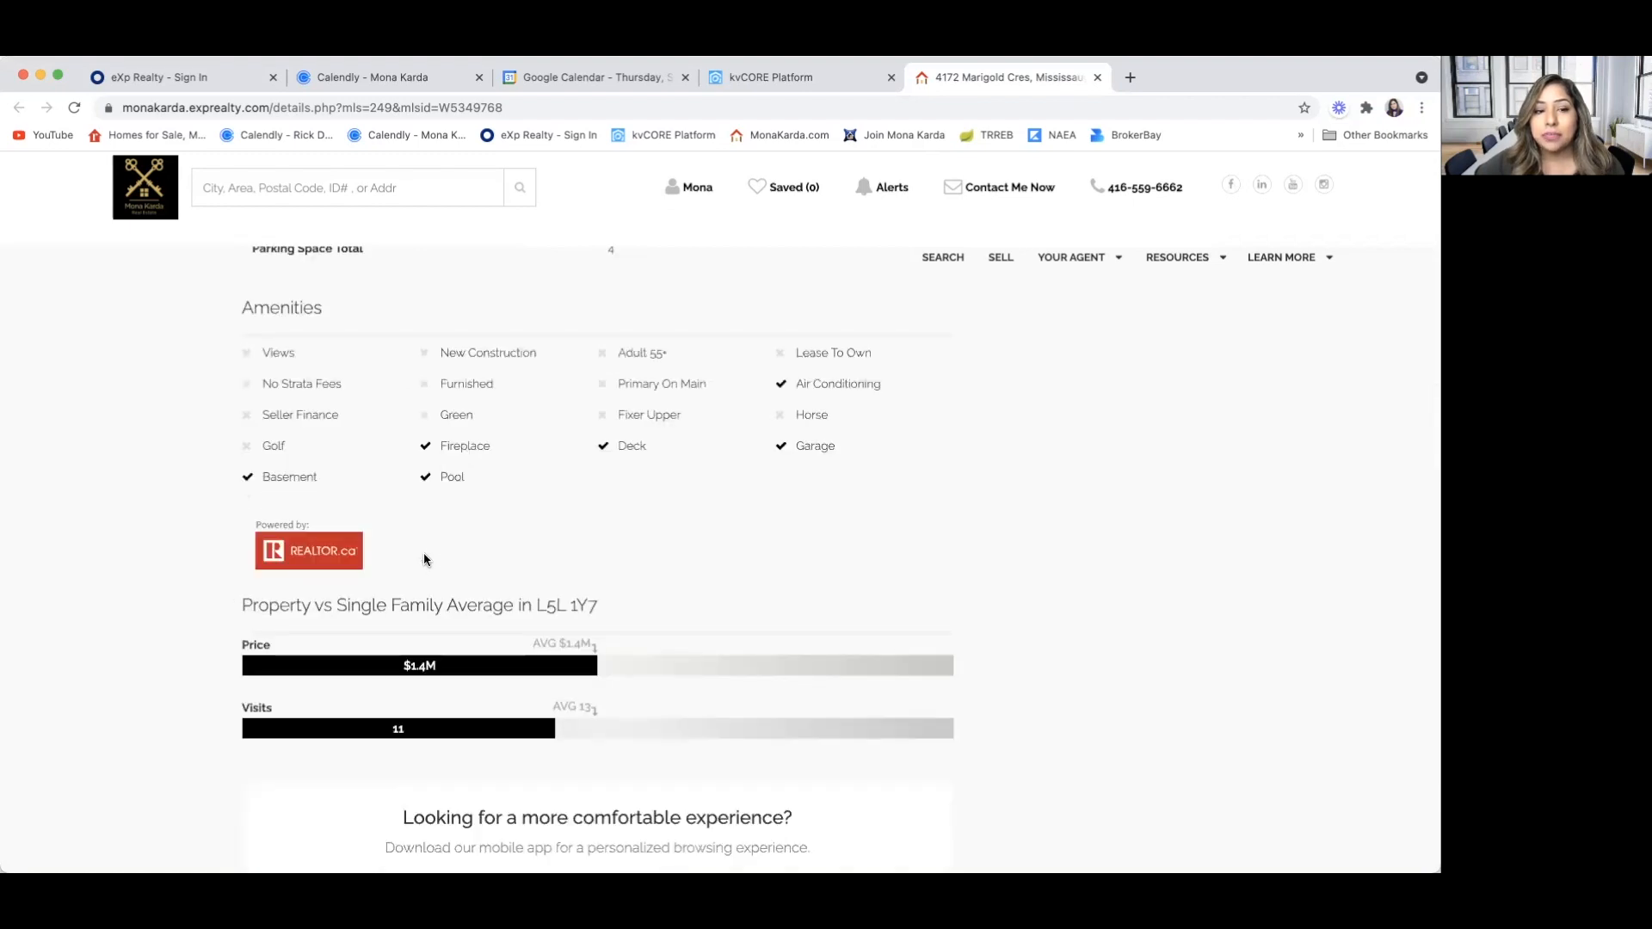
scroll(423, 559, "down", 1)
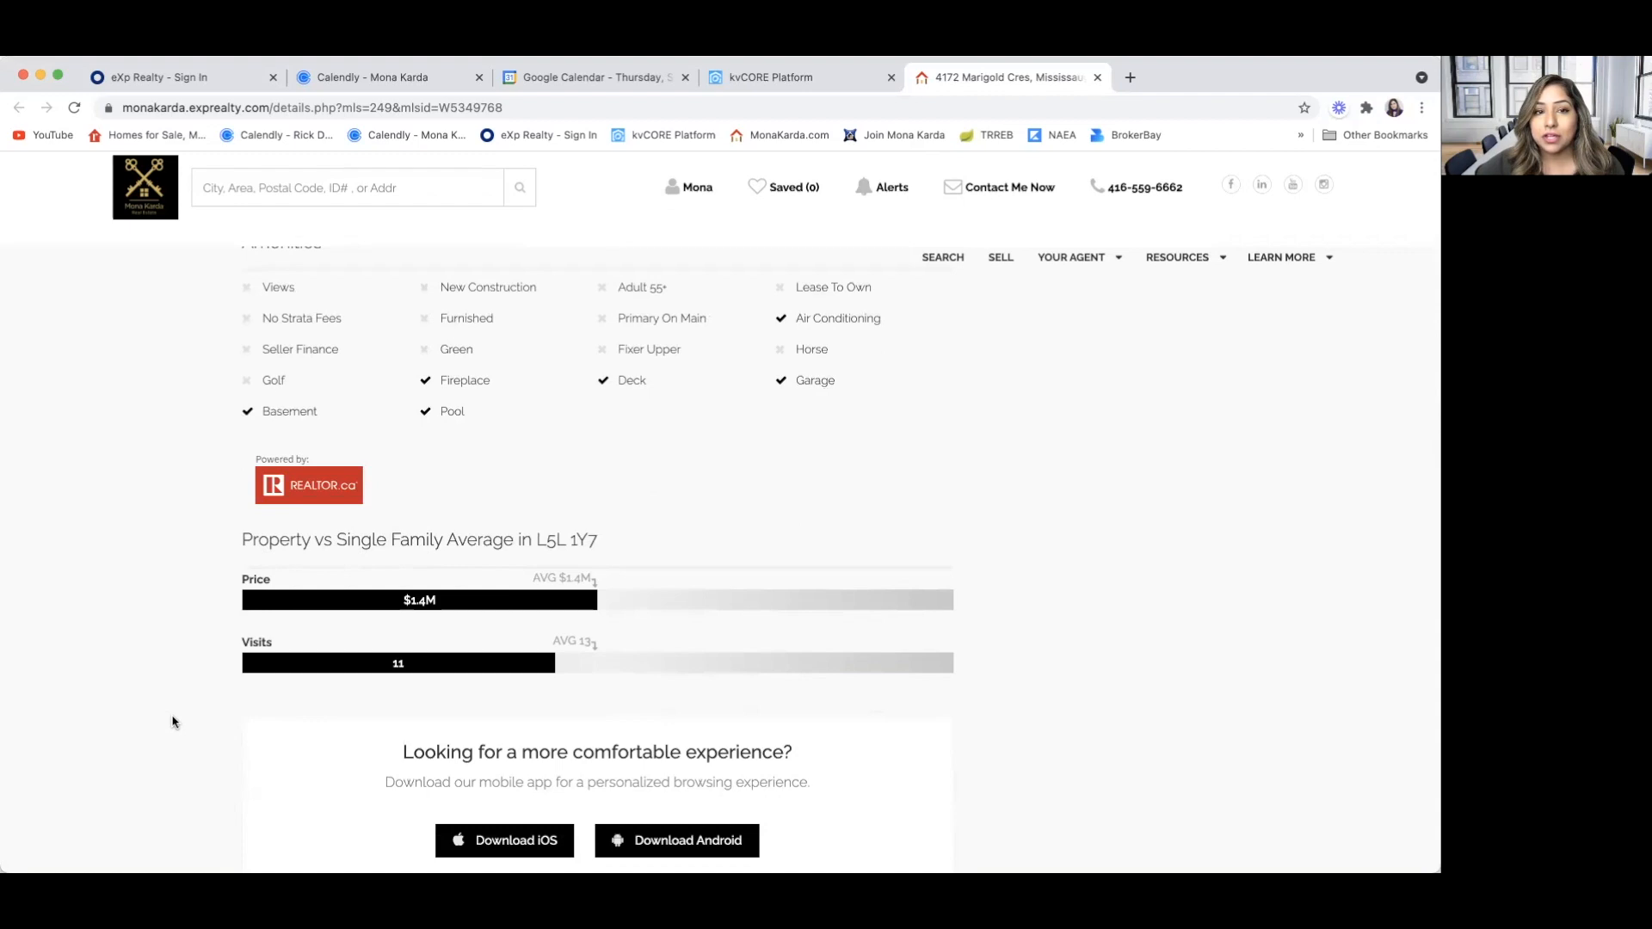
scroll(173, 722, "down", 3)
scroll(172, 722, "up", 10)
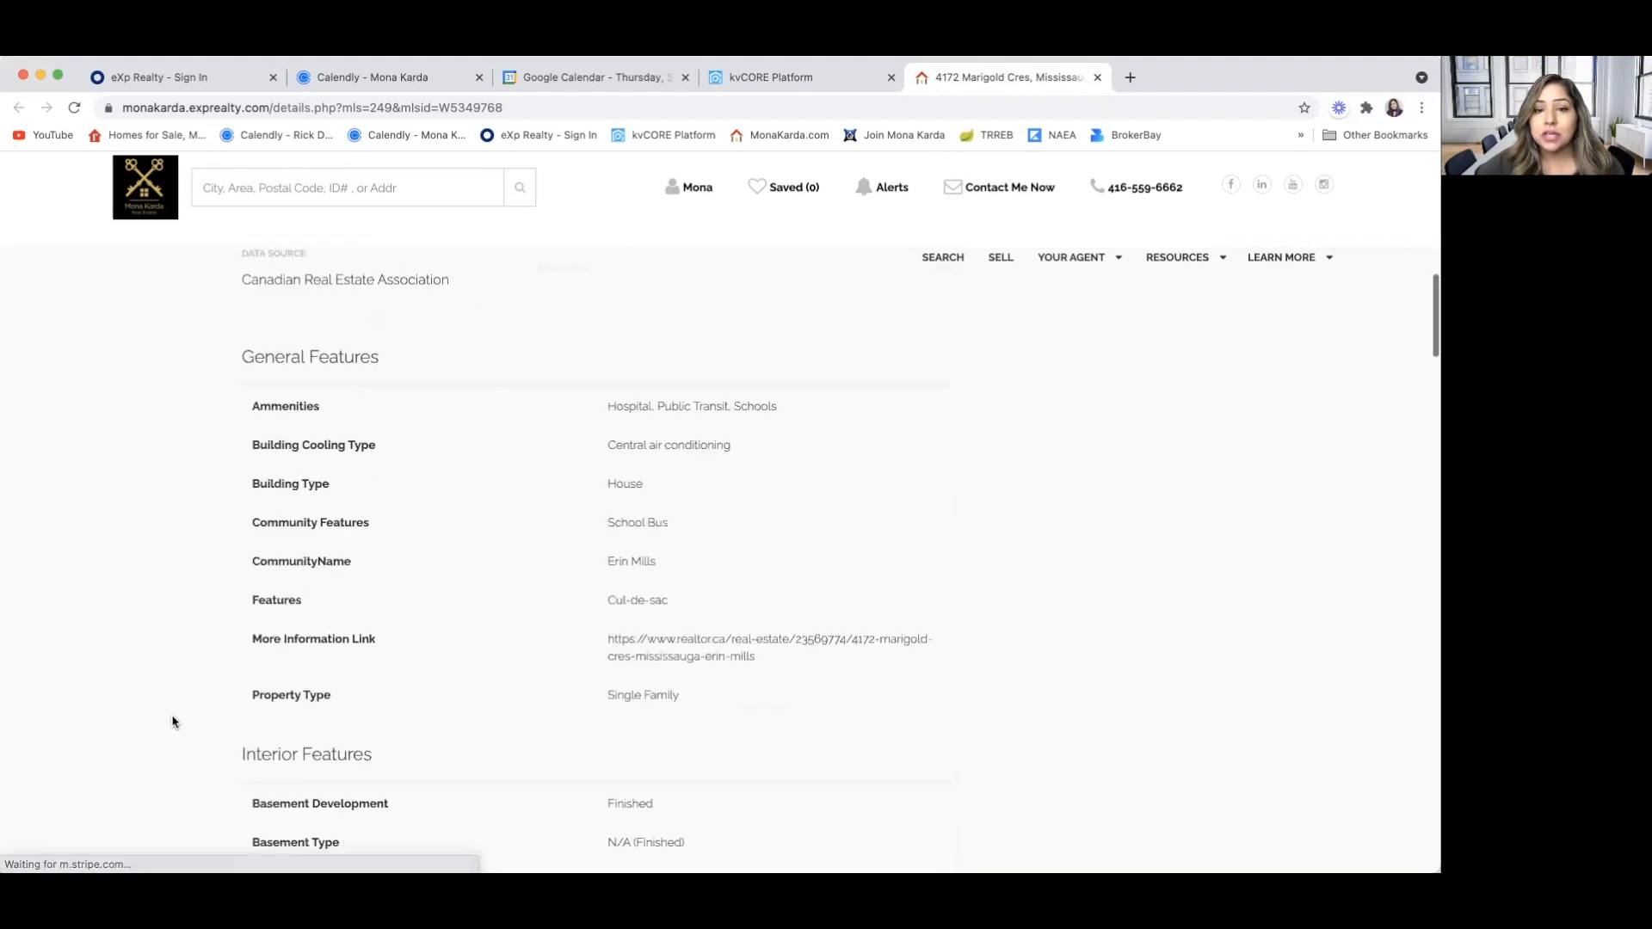
scroll(172, 722, "up", 10)
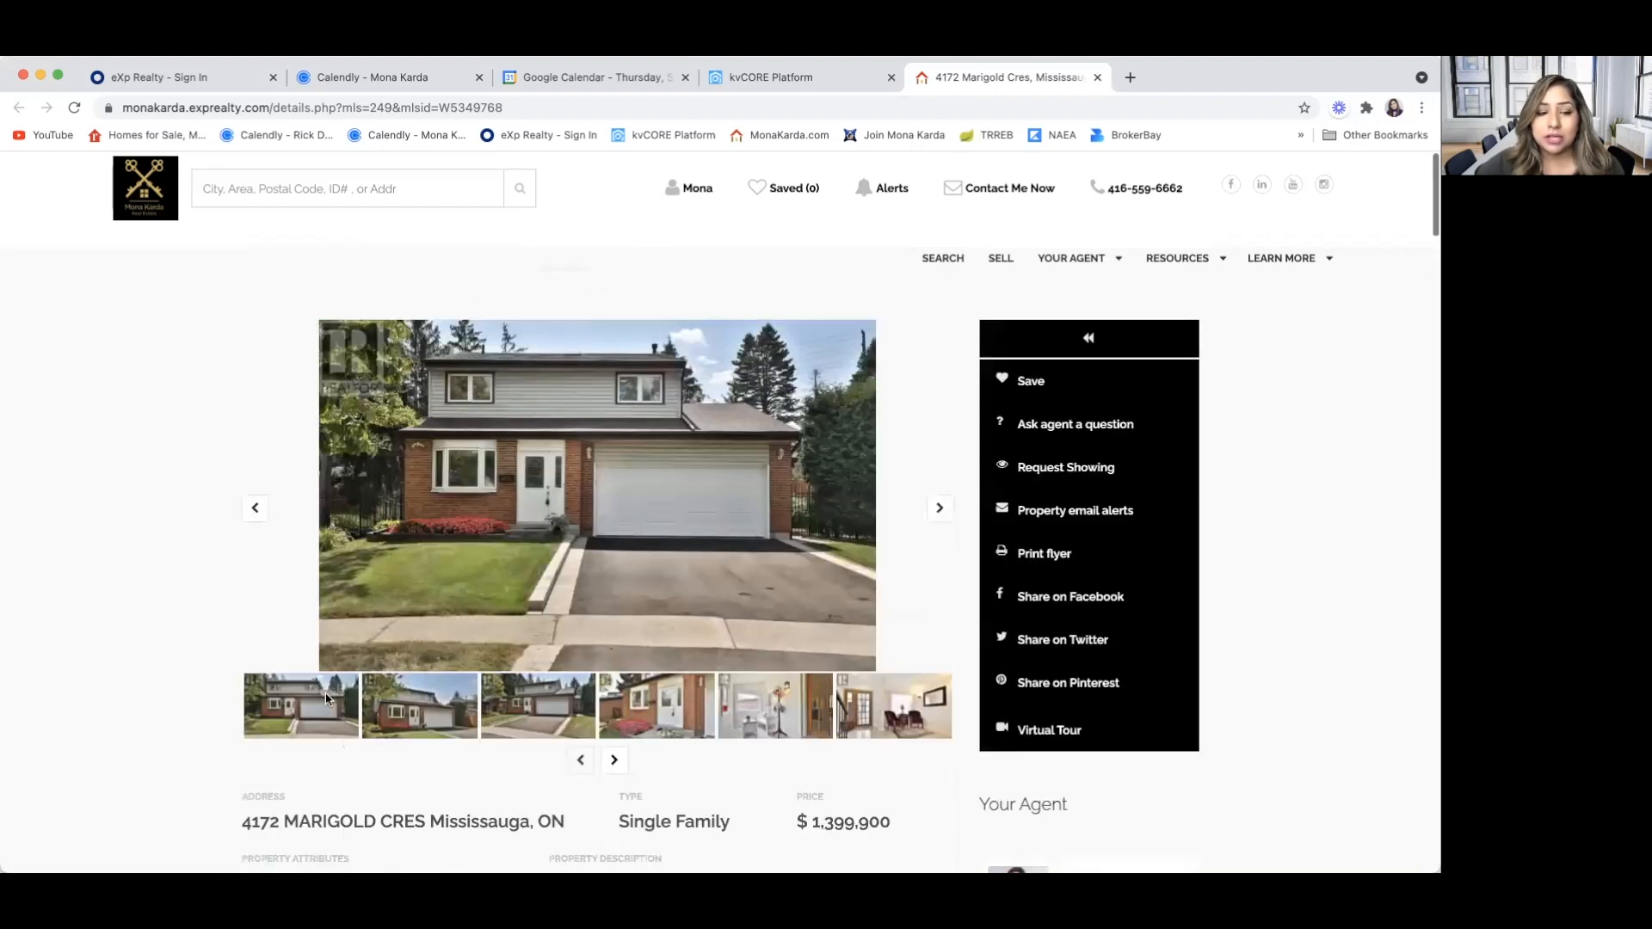
Browse forward through the listing's exterior photos in the main photo gallery
left_click(940, 512)
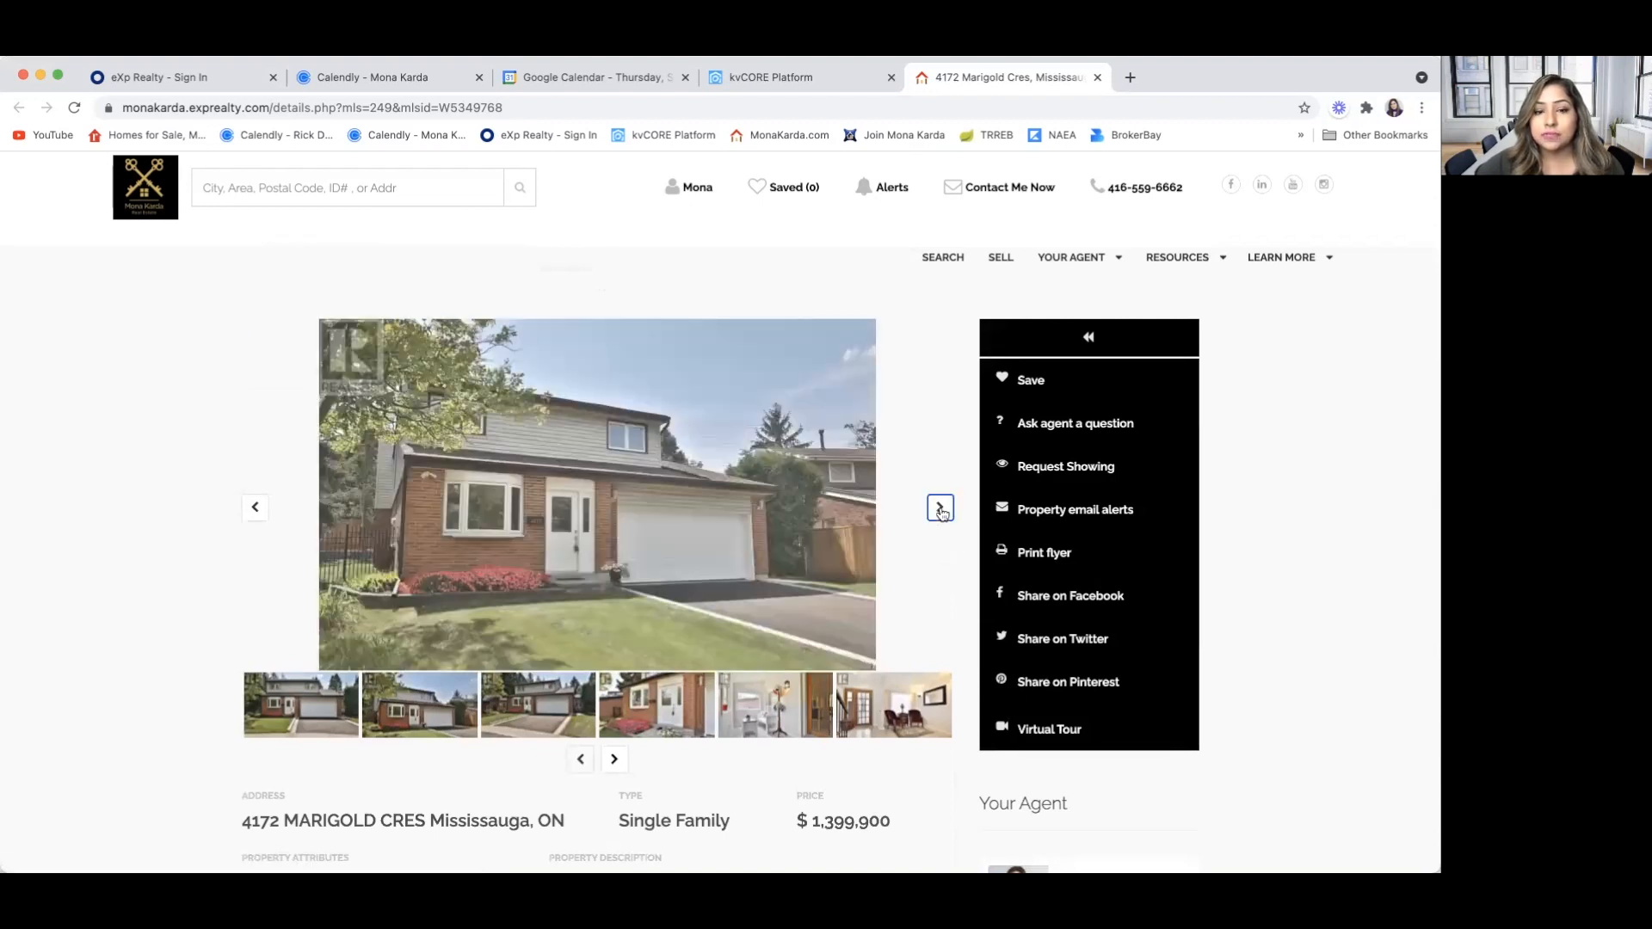
left_click(940, 511)
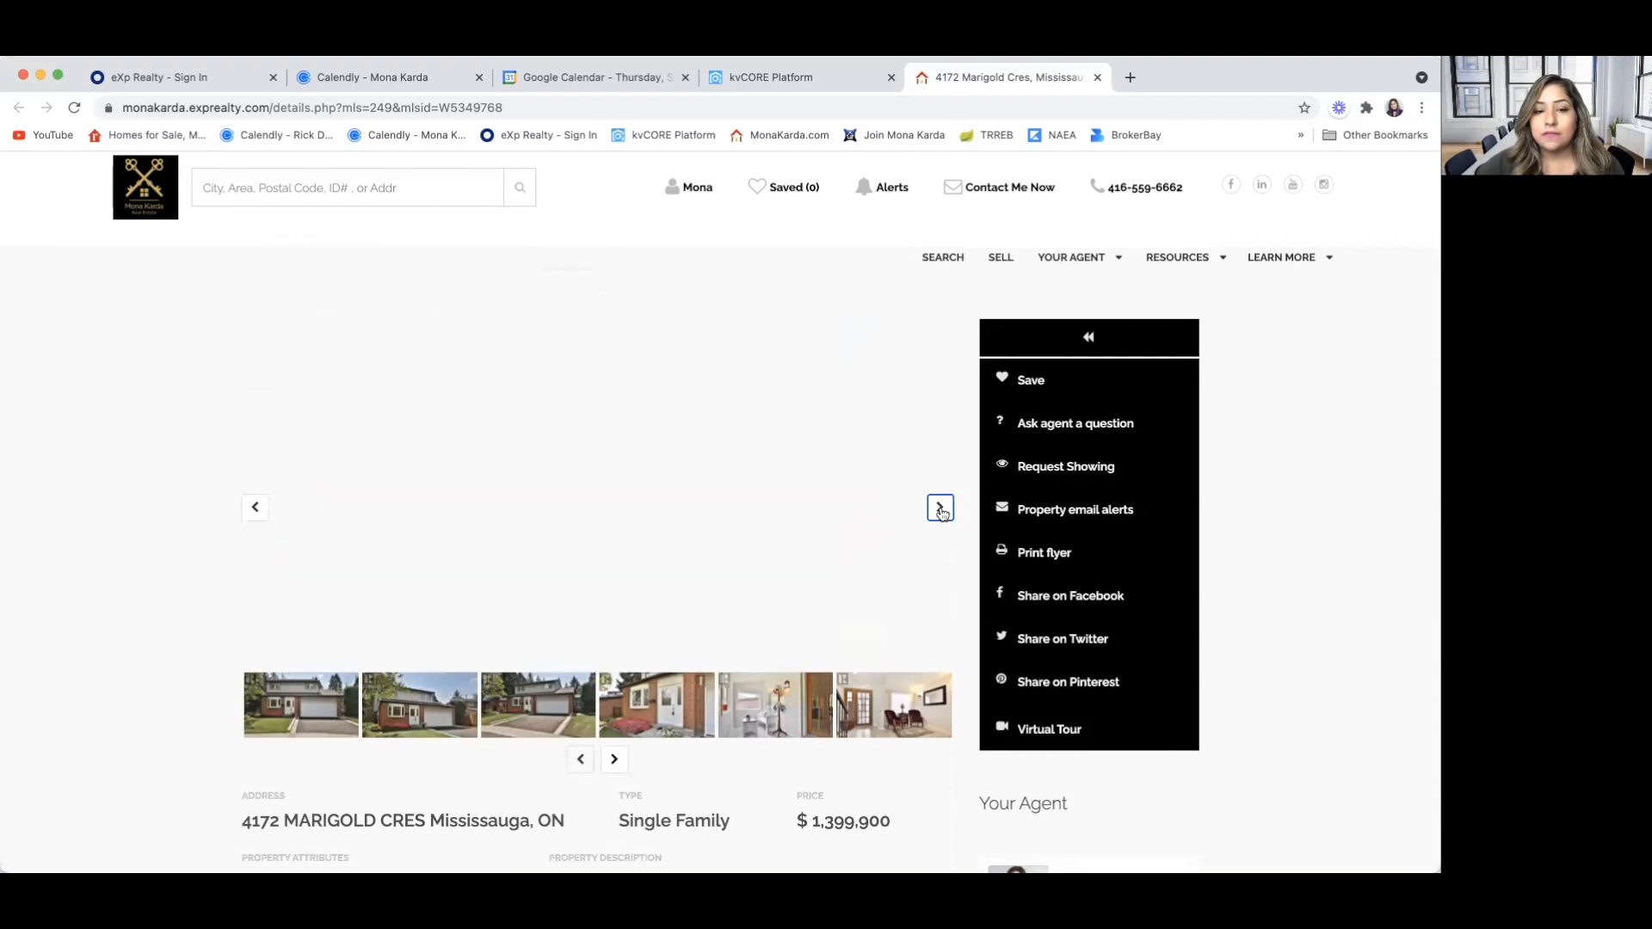
left_click(941, 509)
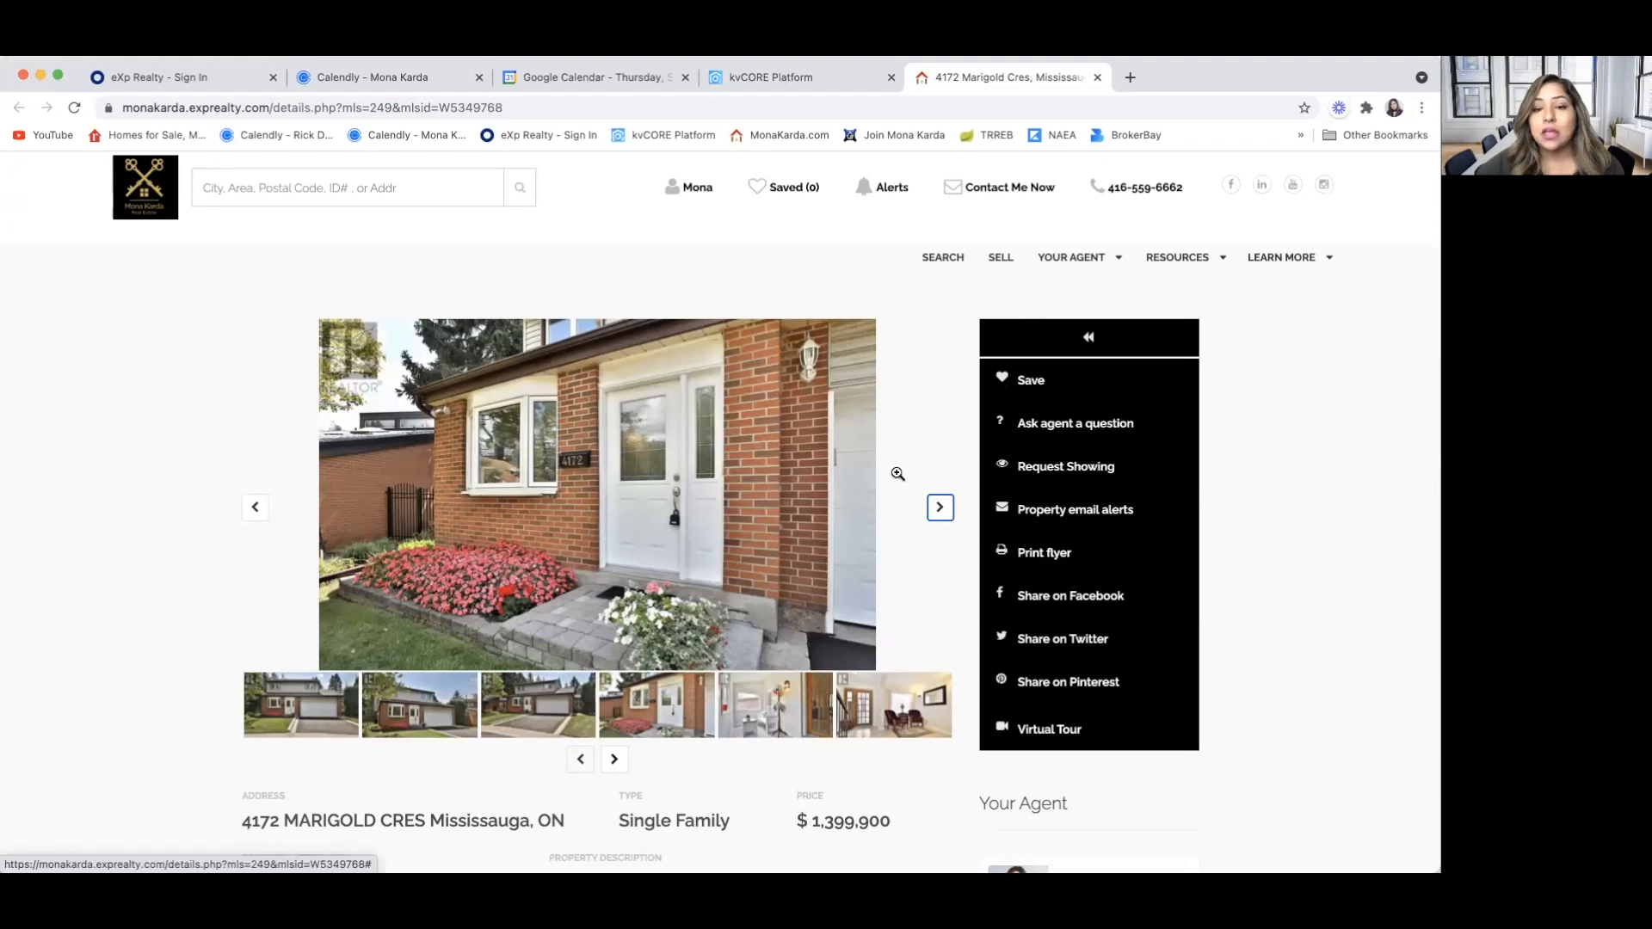
Save the listing on the website, and close both the listing page and the sent alert email
left_click(1030, 386)
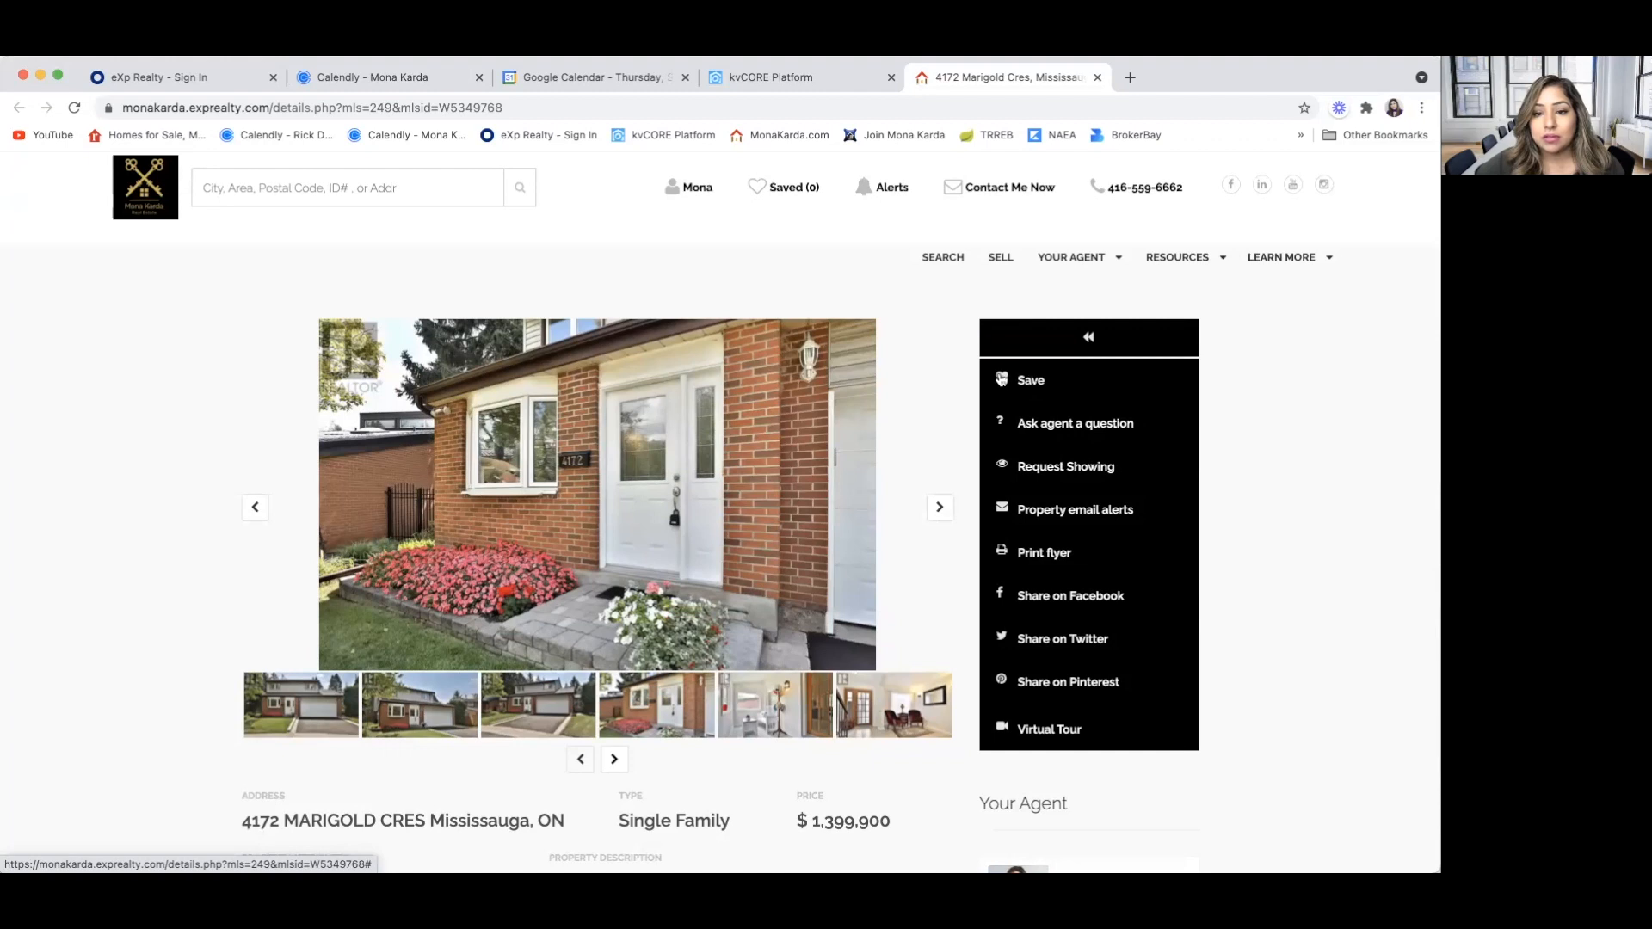
left_click(1002, 378)
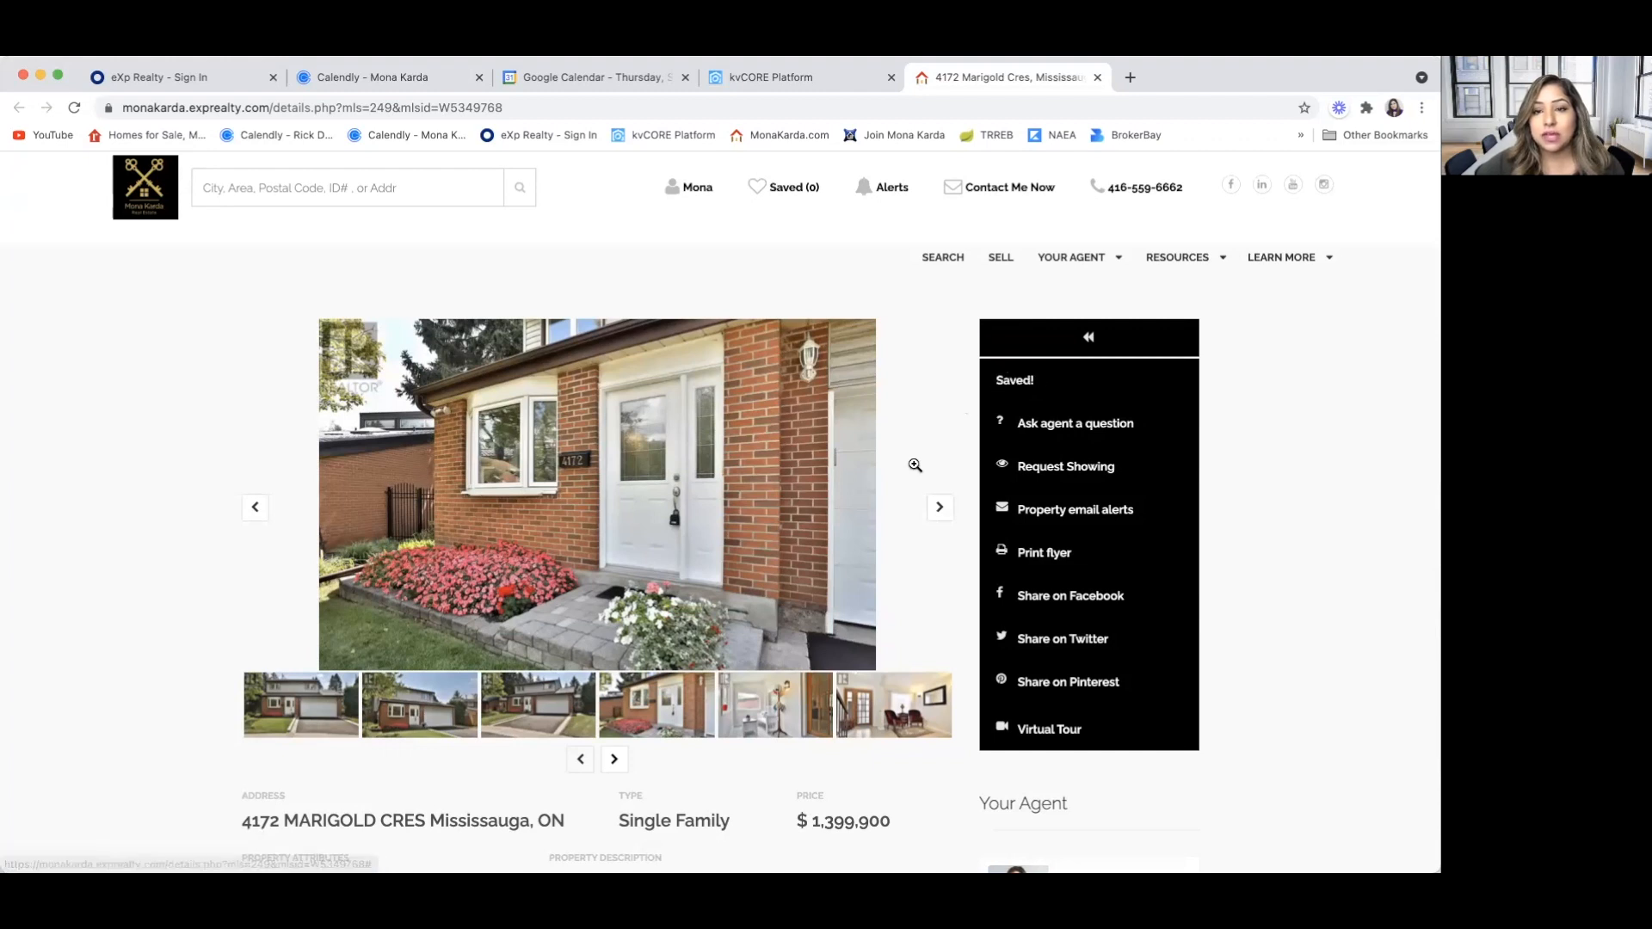
left_click(1097, 78)
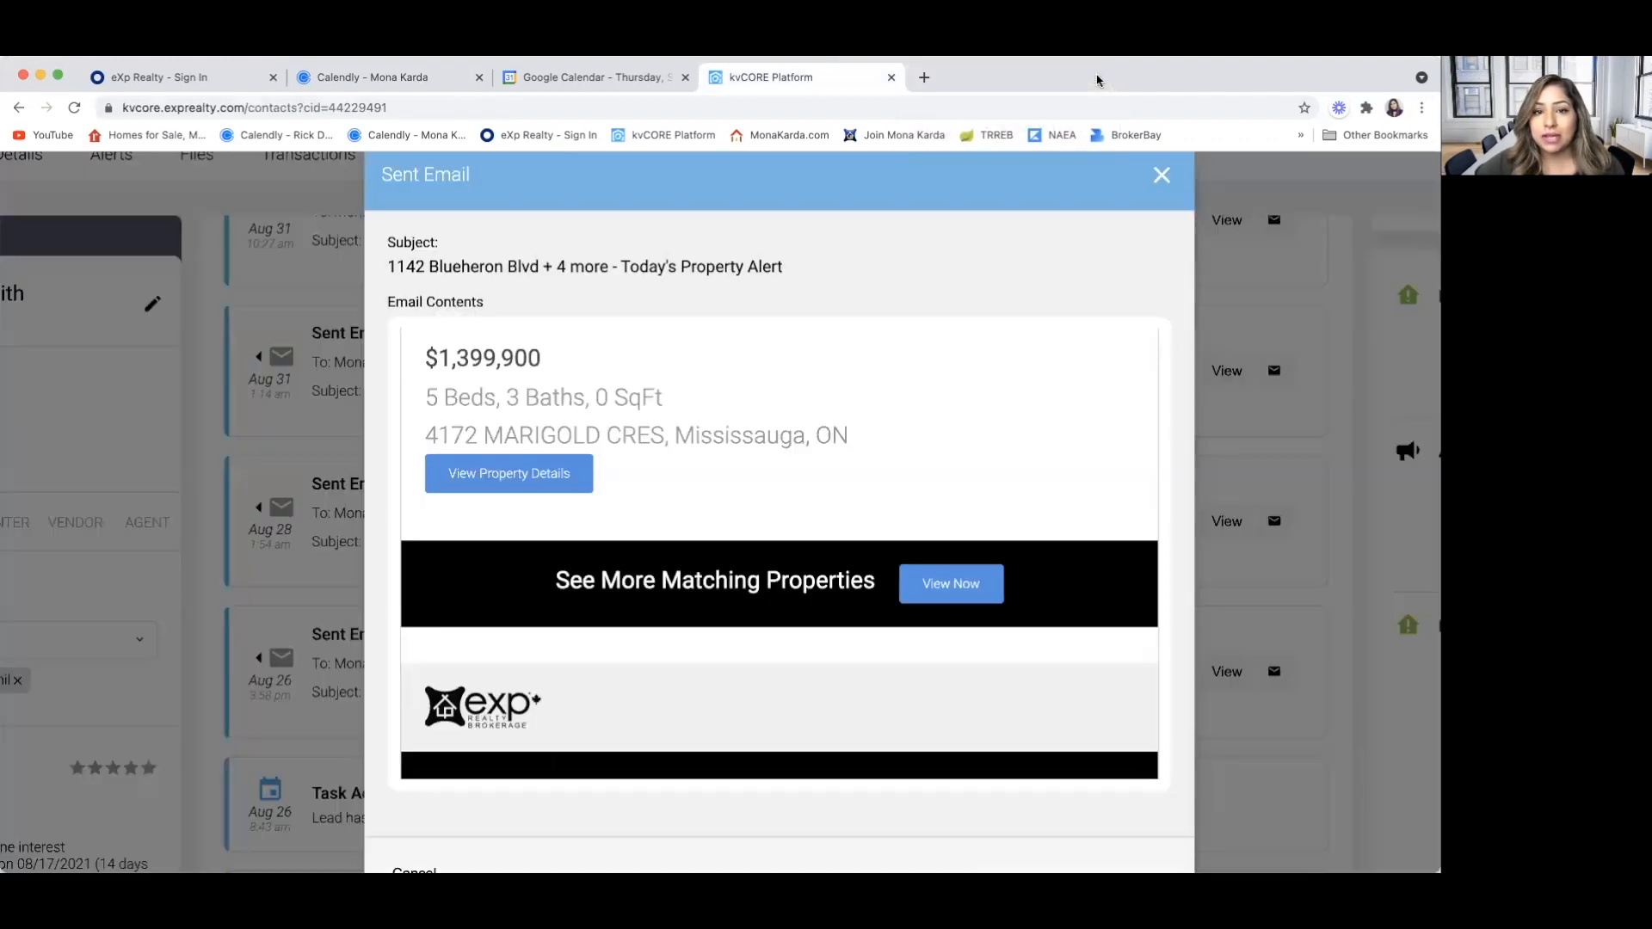
left_click(1161, 177)
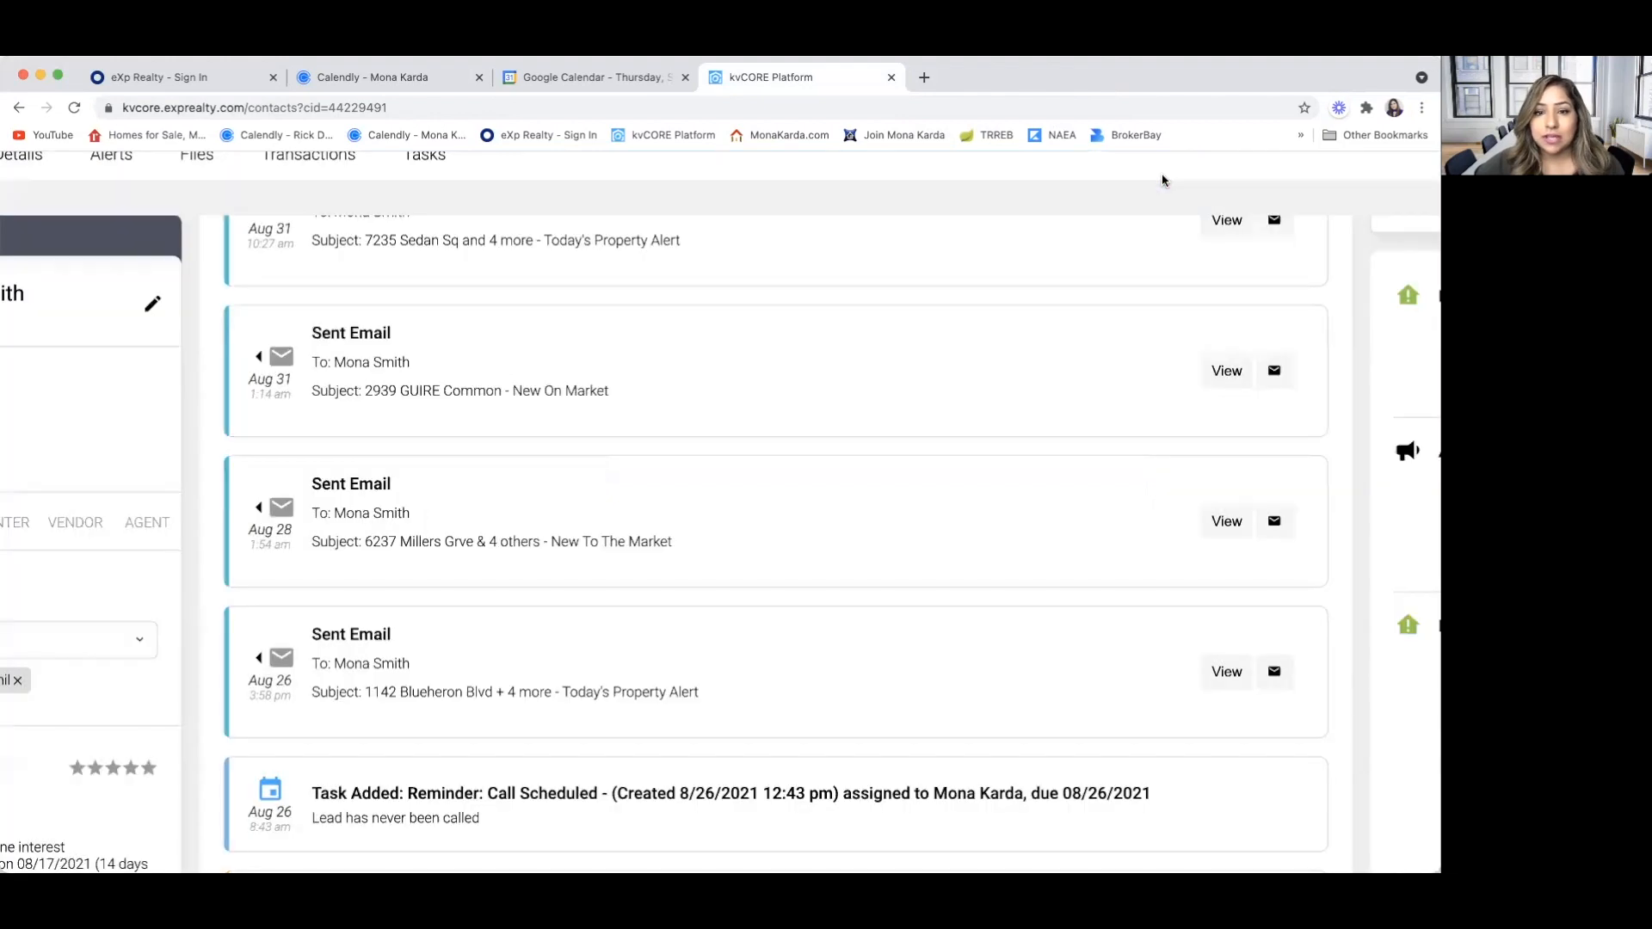
Reload the contact's page and check today's timeline activity for the viewed listing and the sent text message
left_click(191, 108)
key("Return")
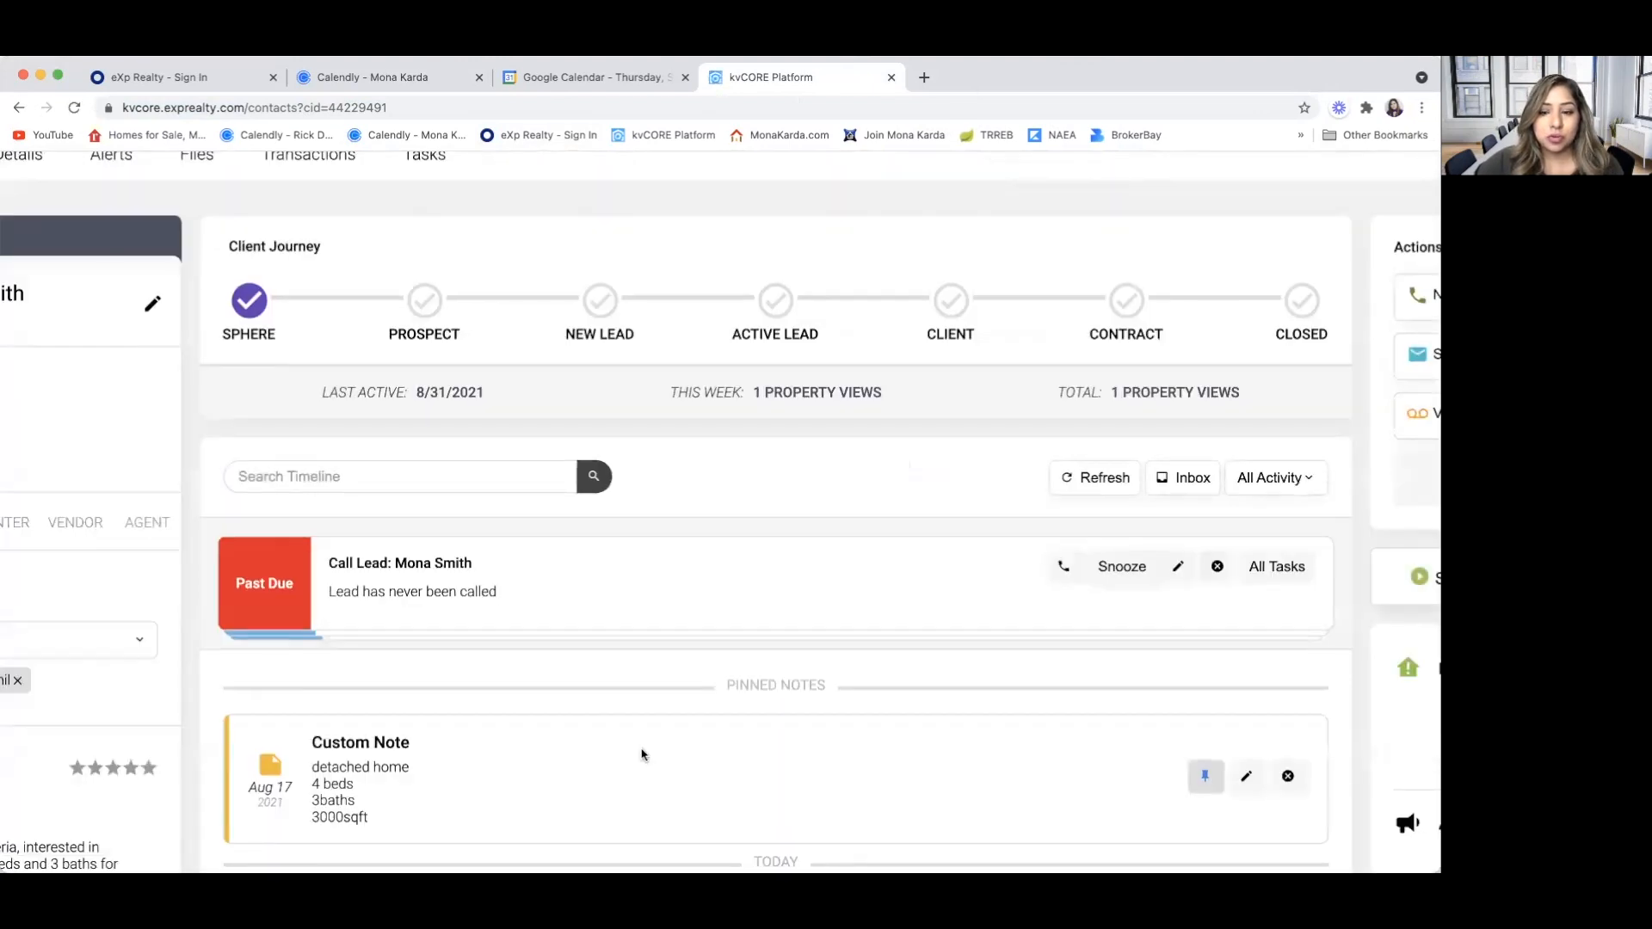
scroll(675, 678, "down", 7)
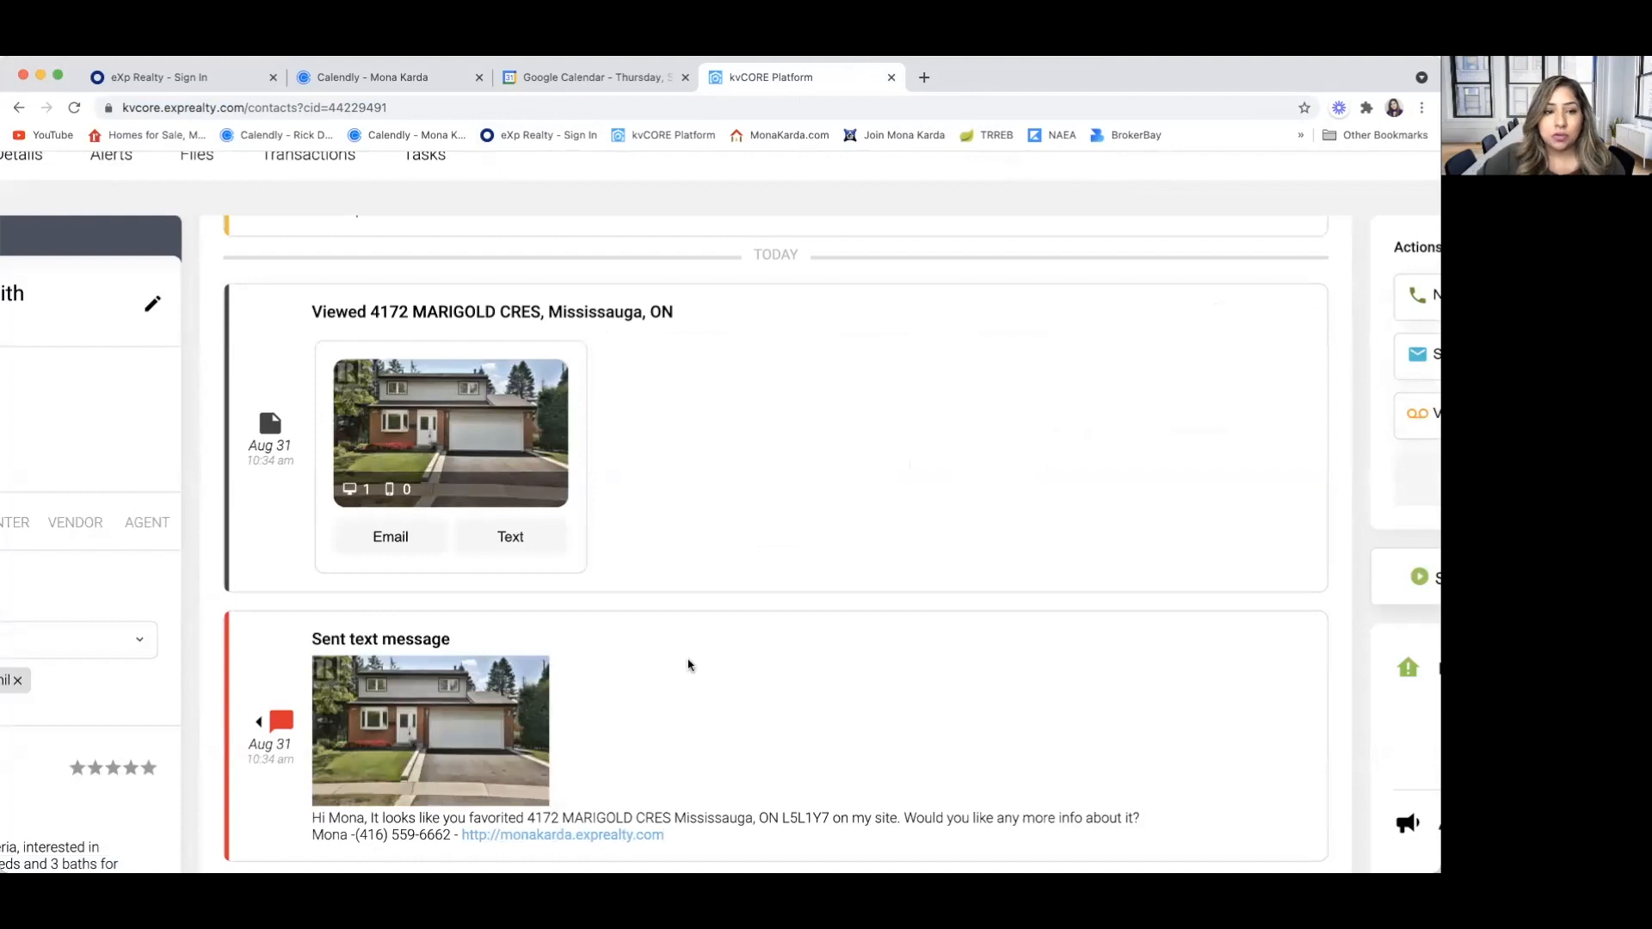
scroll(689, 666, "down", 3)
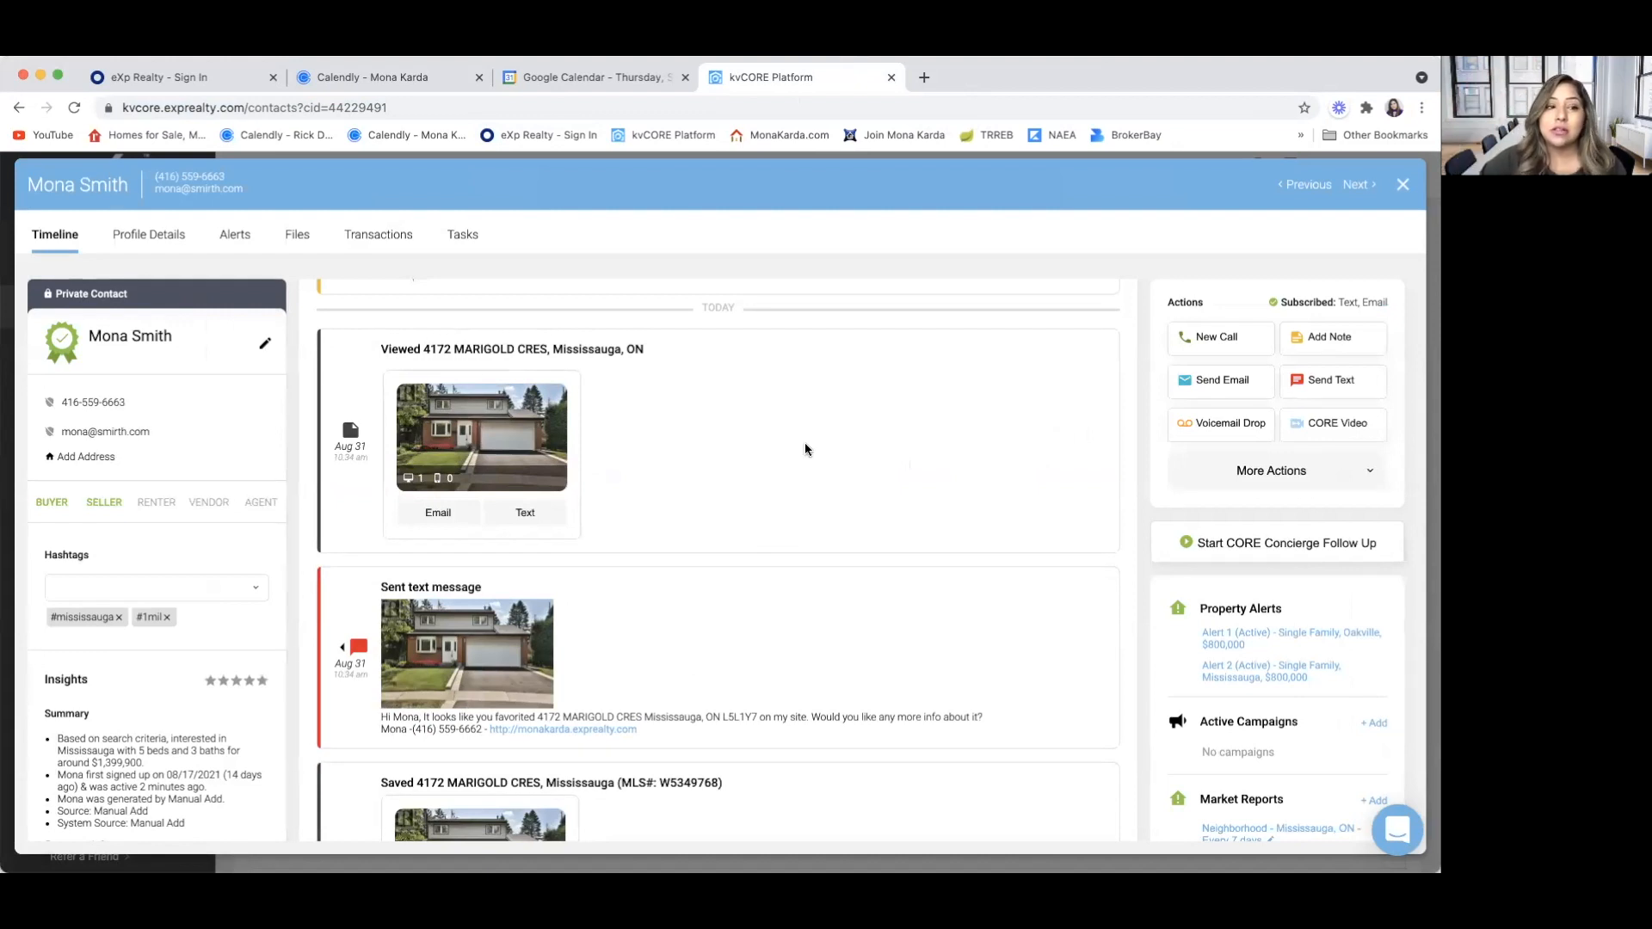
scroll(791, 437, "down", 1)
scroll(792, 438, "up", 2)
scroll(791, 437, "down", 3)
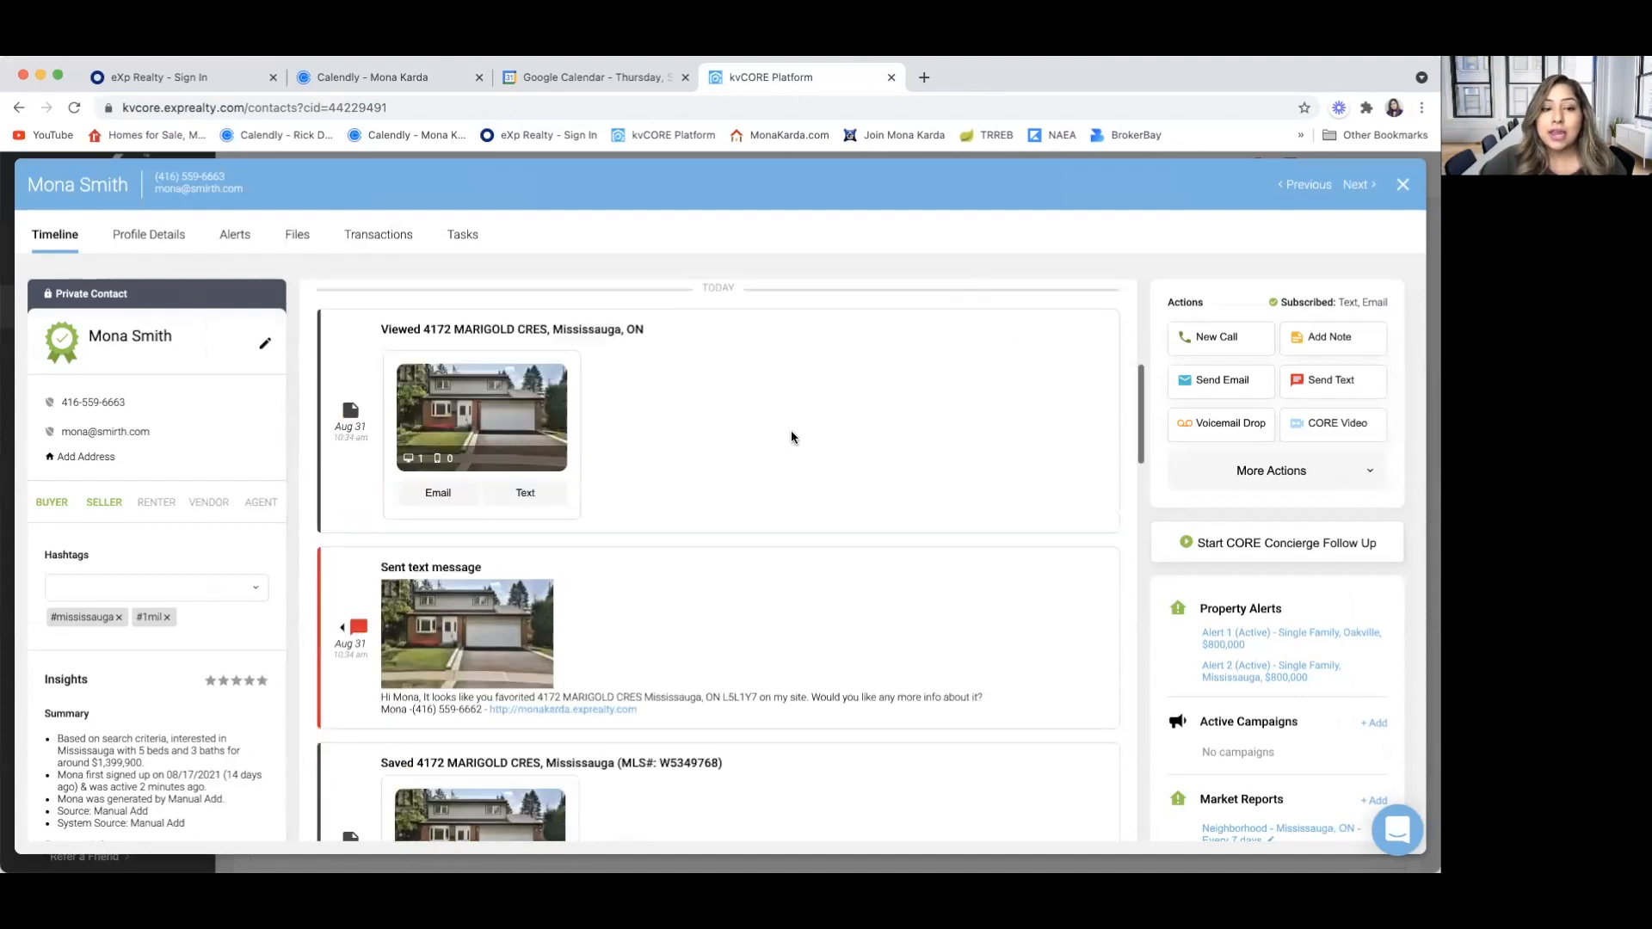
scroll(792, 437, "down", 1)
scroll(331, 353, "up", 5)
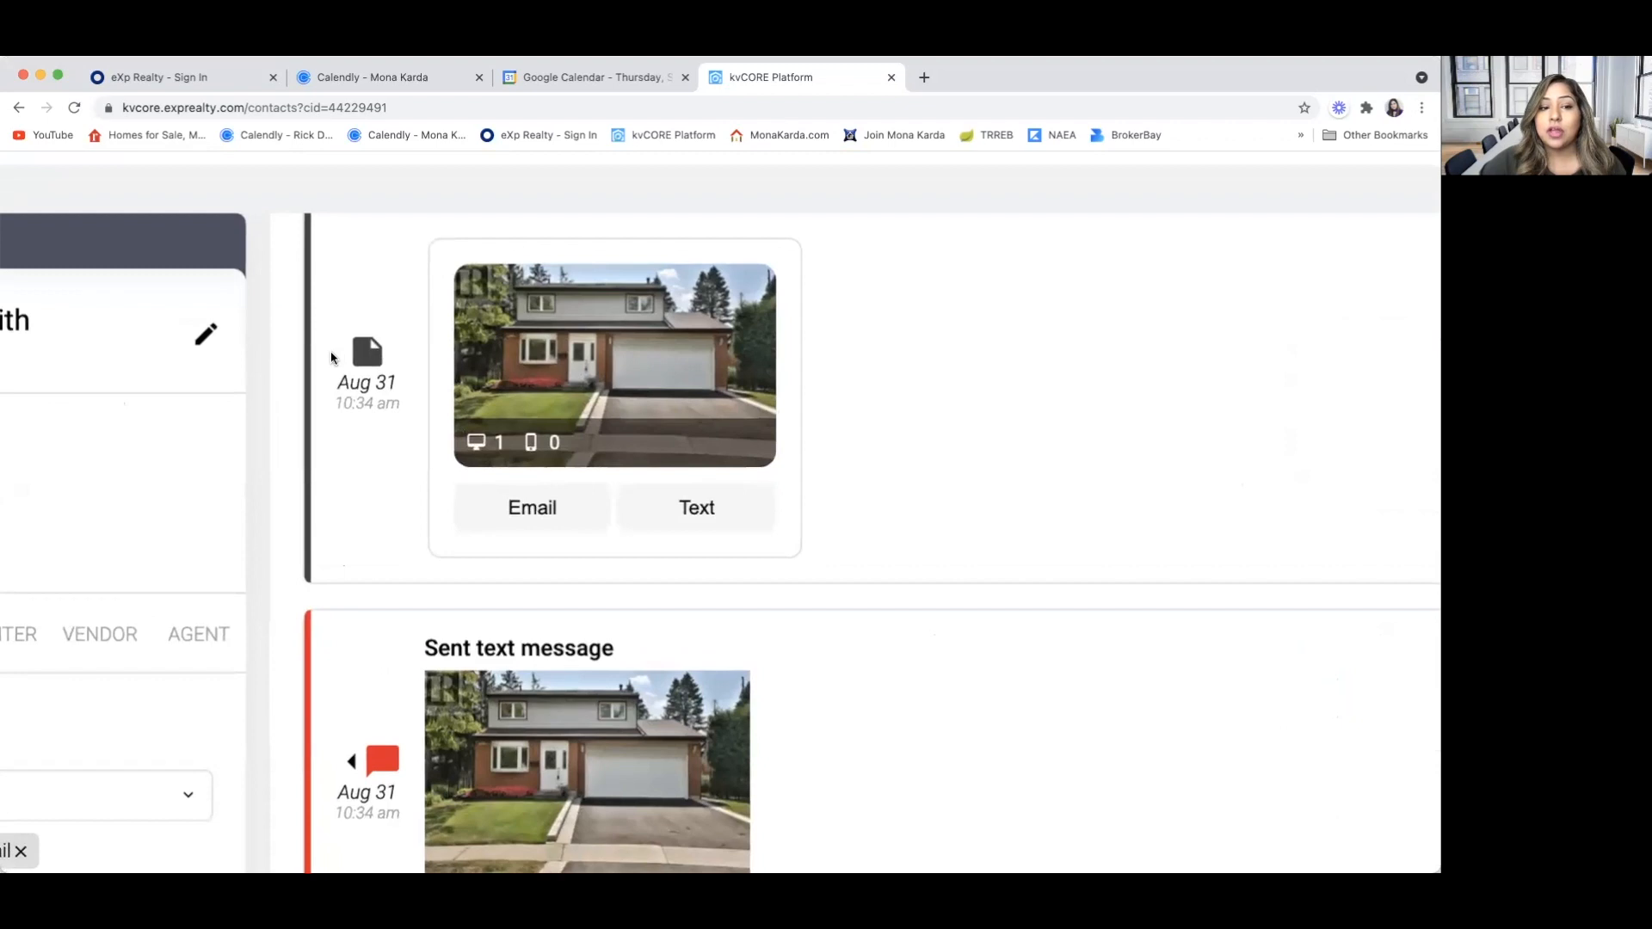
Examine the wording of the sent text message about the favorited listing and the saved-listing entry in the timeline
scroll(331, 357, "down", 5)
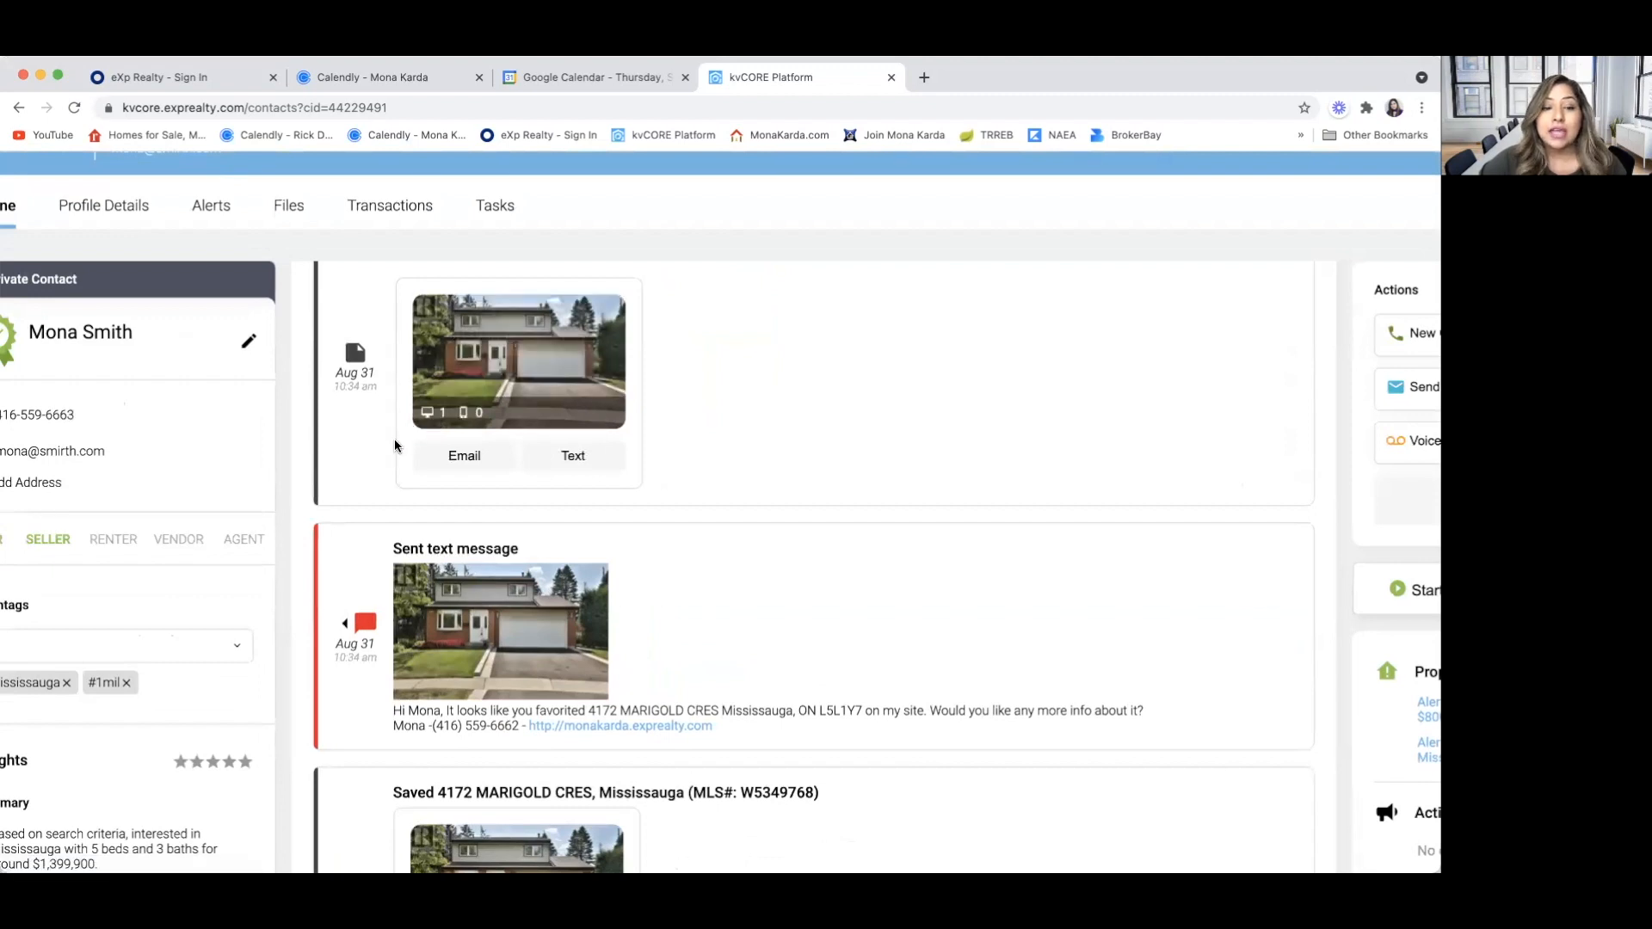
scroll(398, 487, "down", 5)
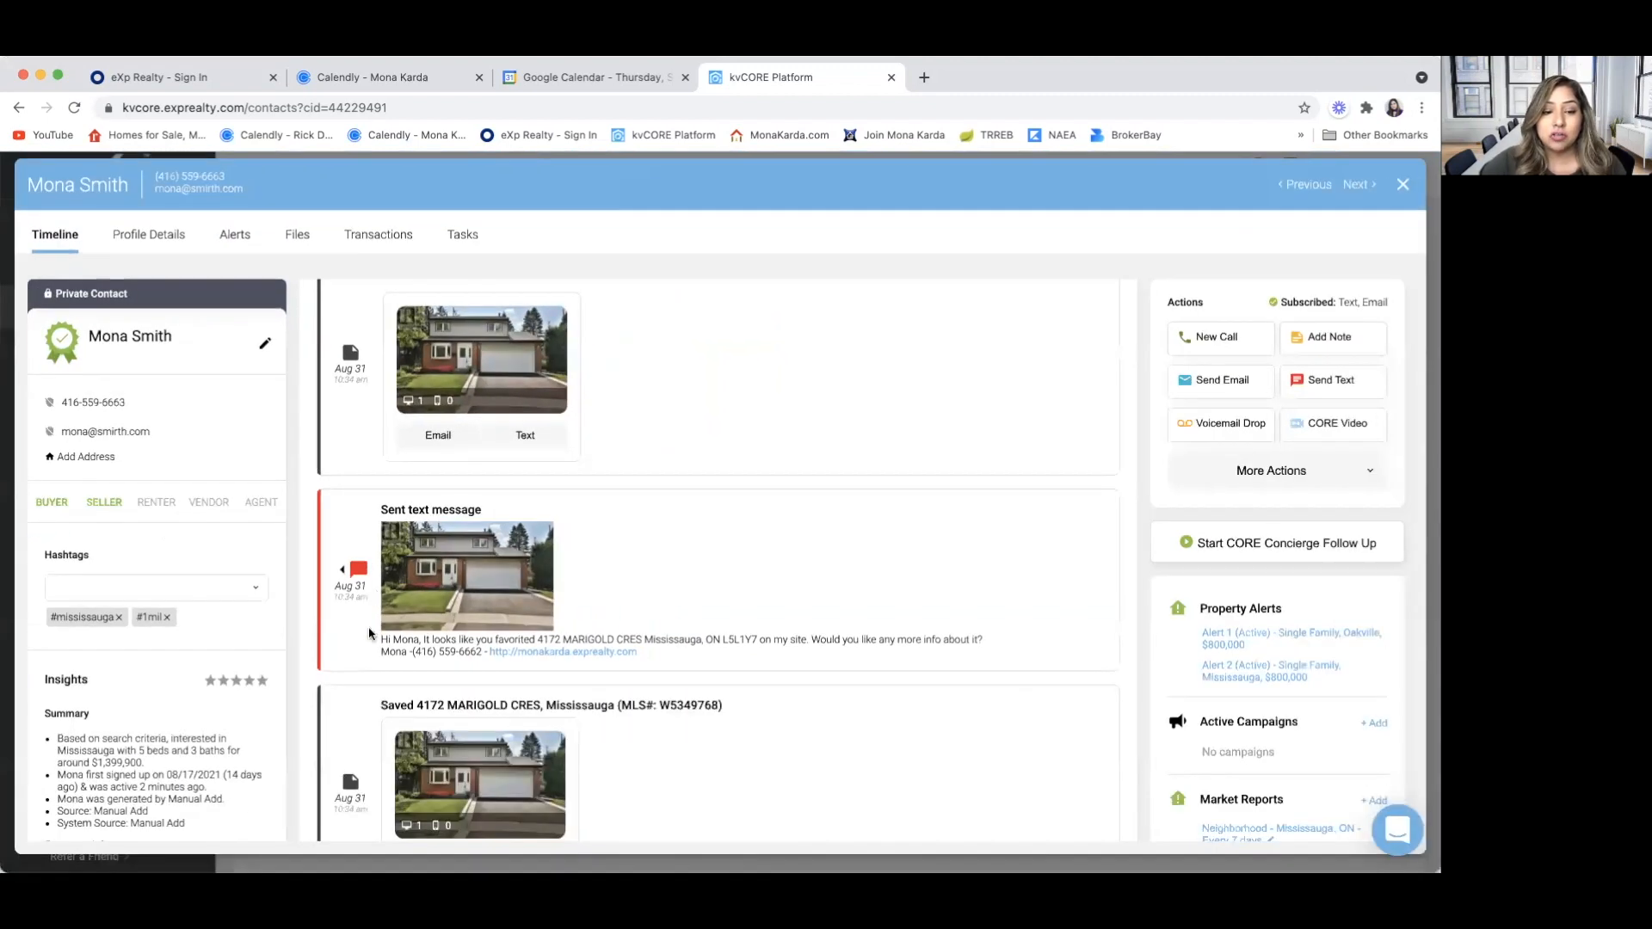
scroll(368, 626, "down", 2)
scroll(354, 508, "up", 3)
scroll(359, 512, "up", 1)
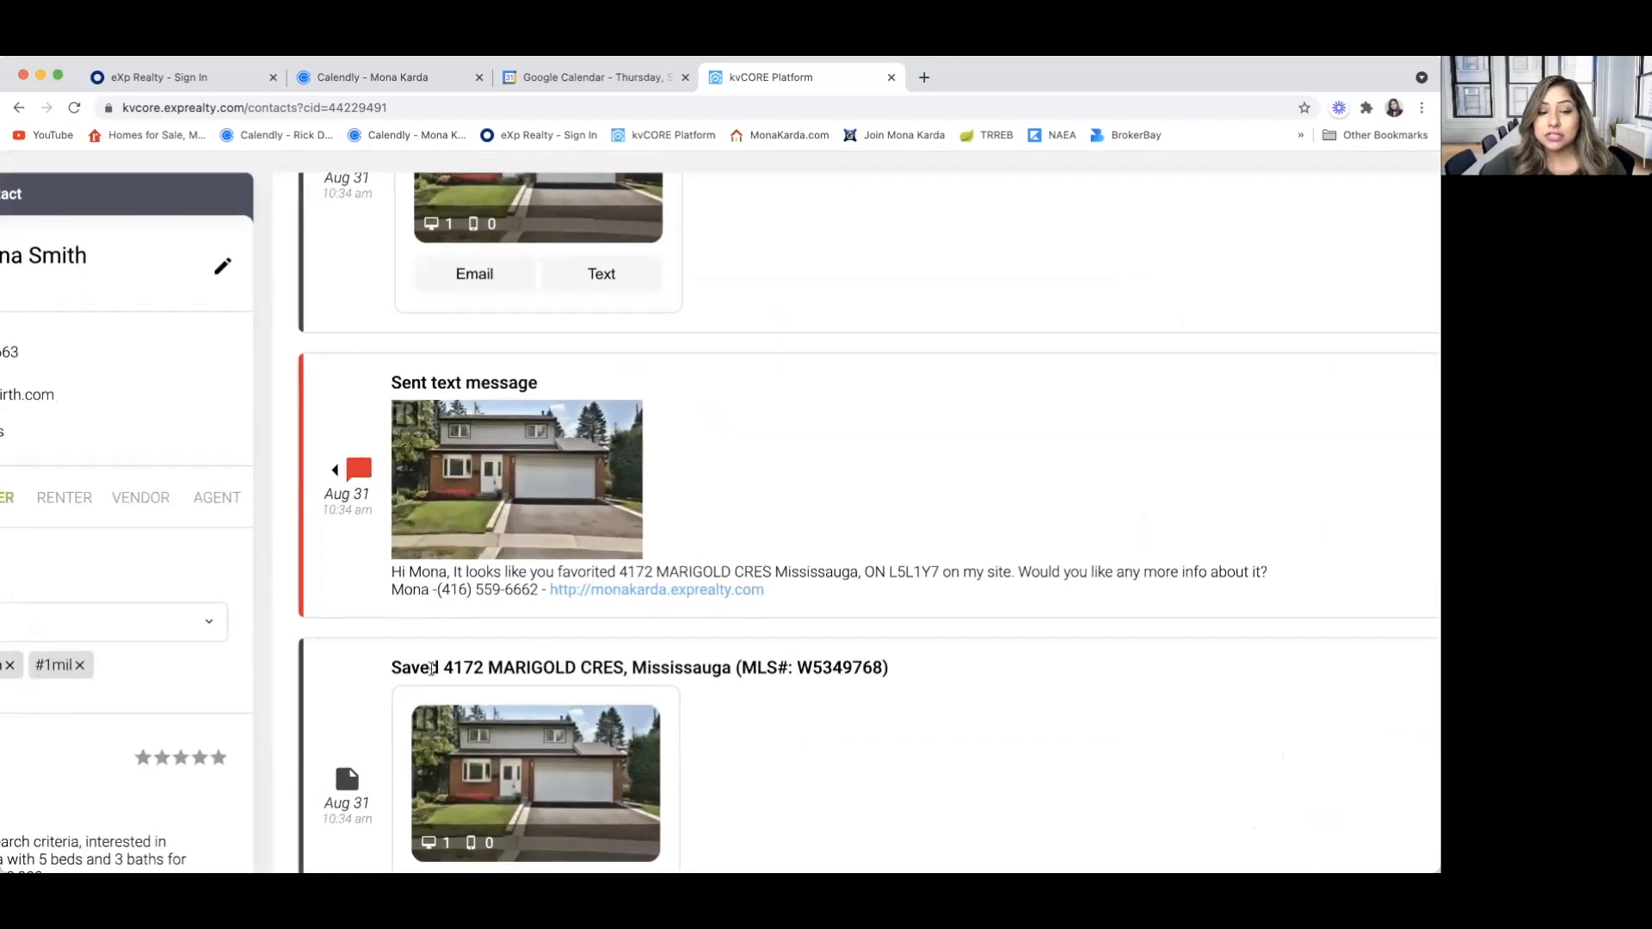
scroll(364, 684, "down", 4)
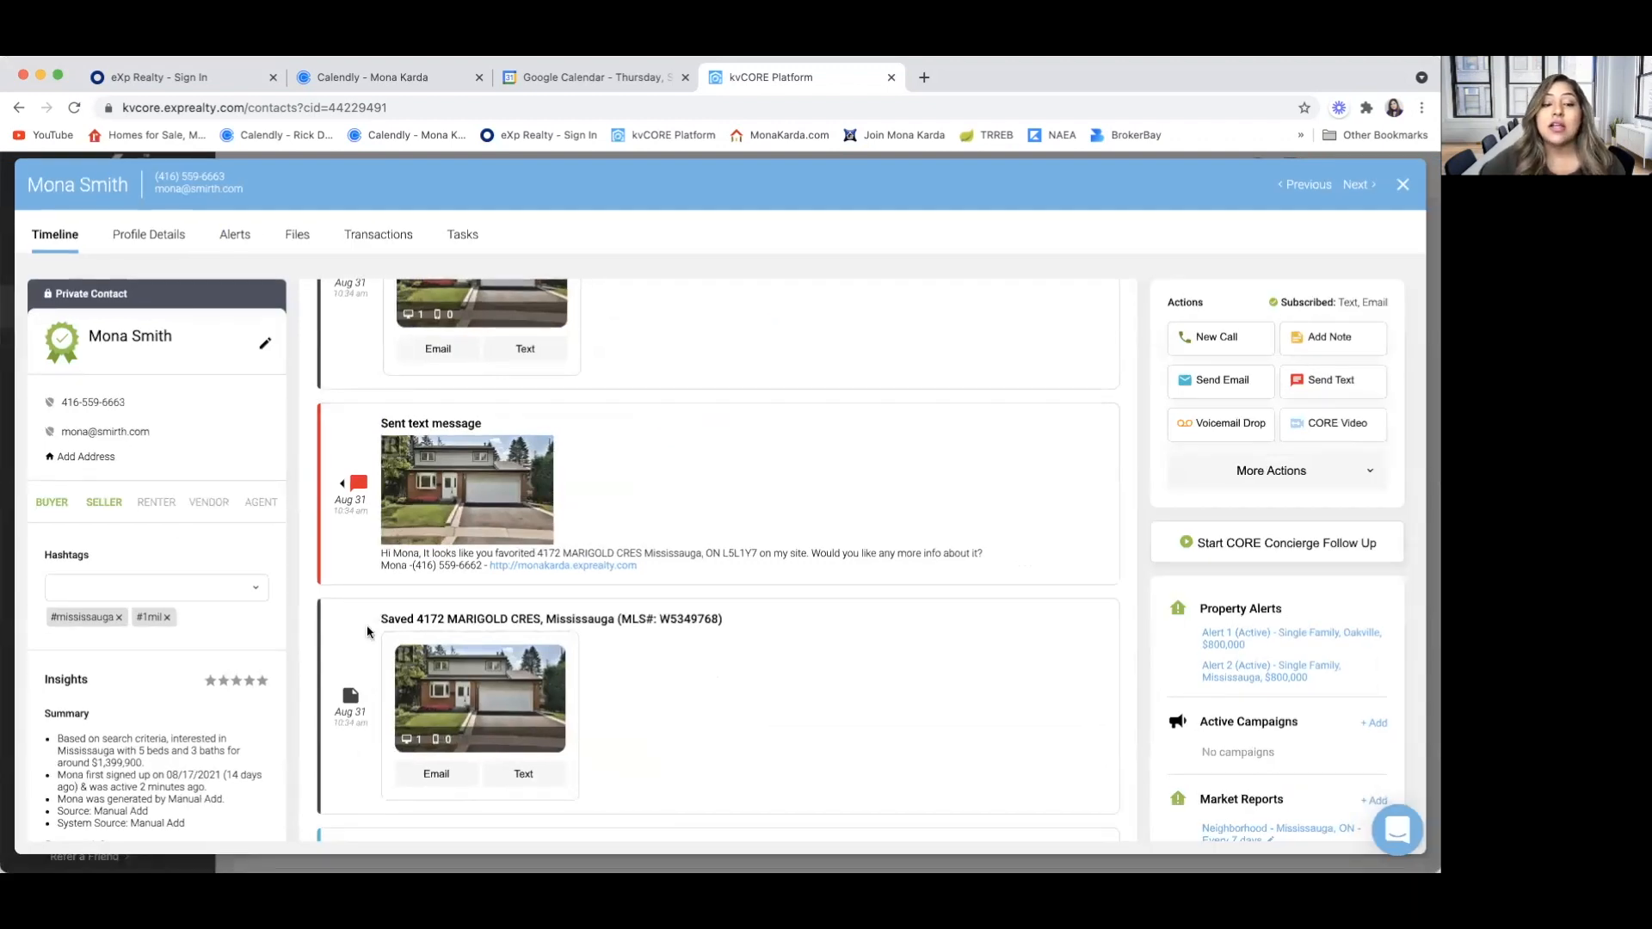
scroll(358, 669, "down", 2)
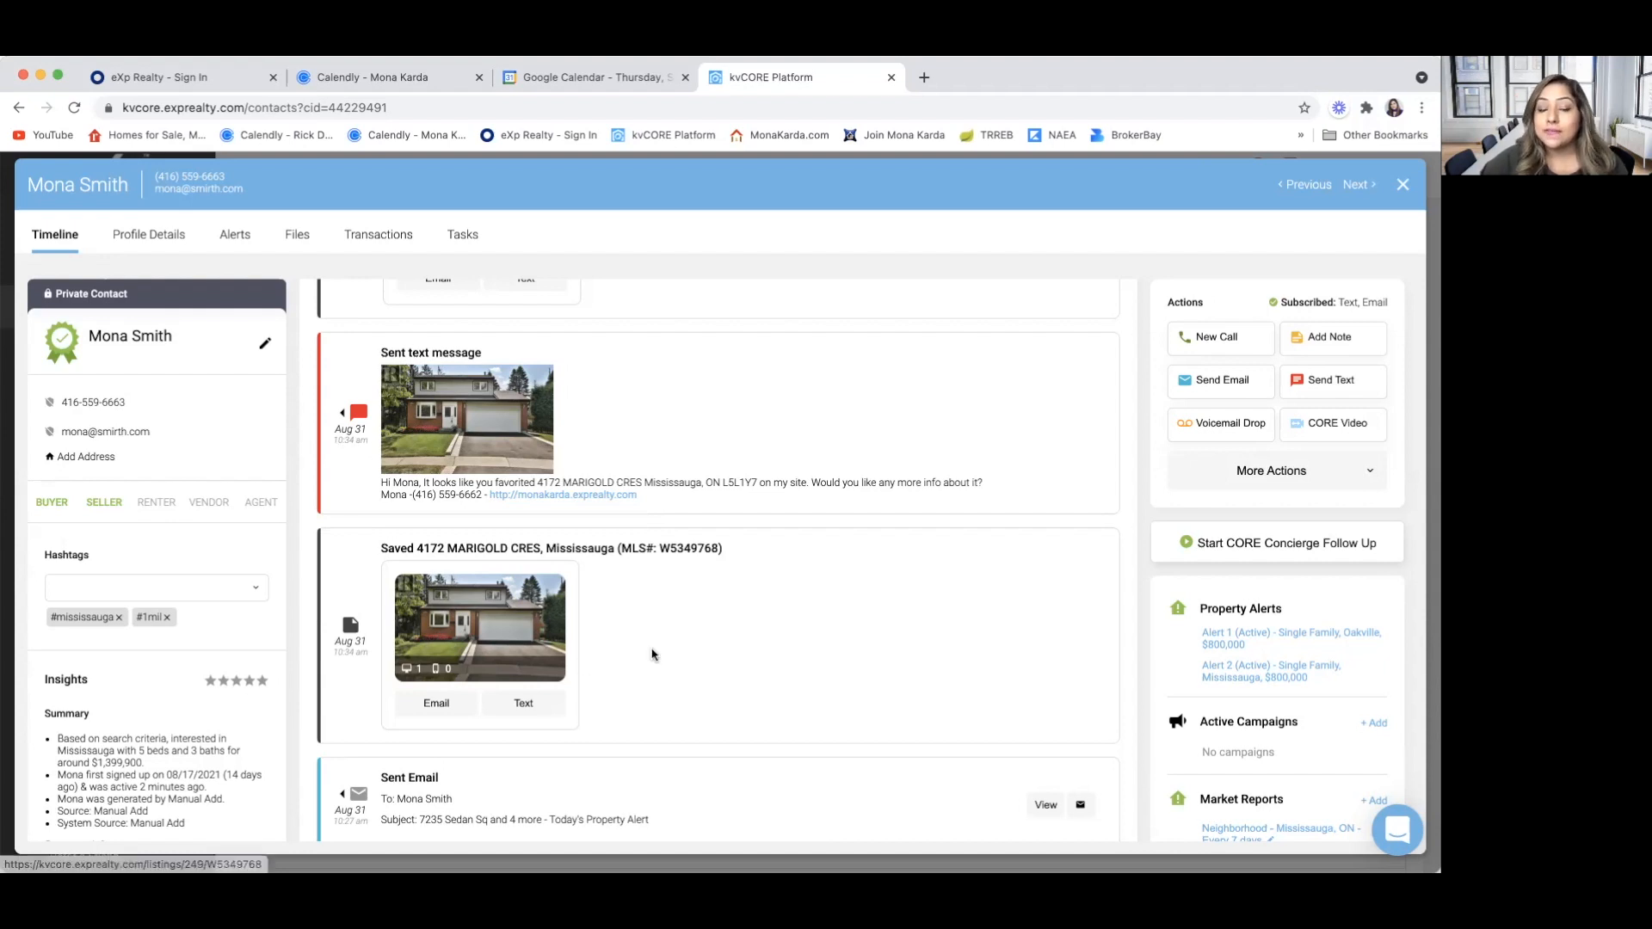
scroll(651, 655, "up", 3)
scroll(652, 656, "up", 1)
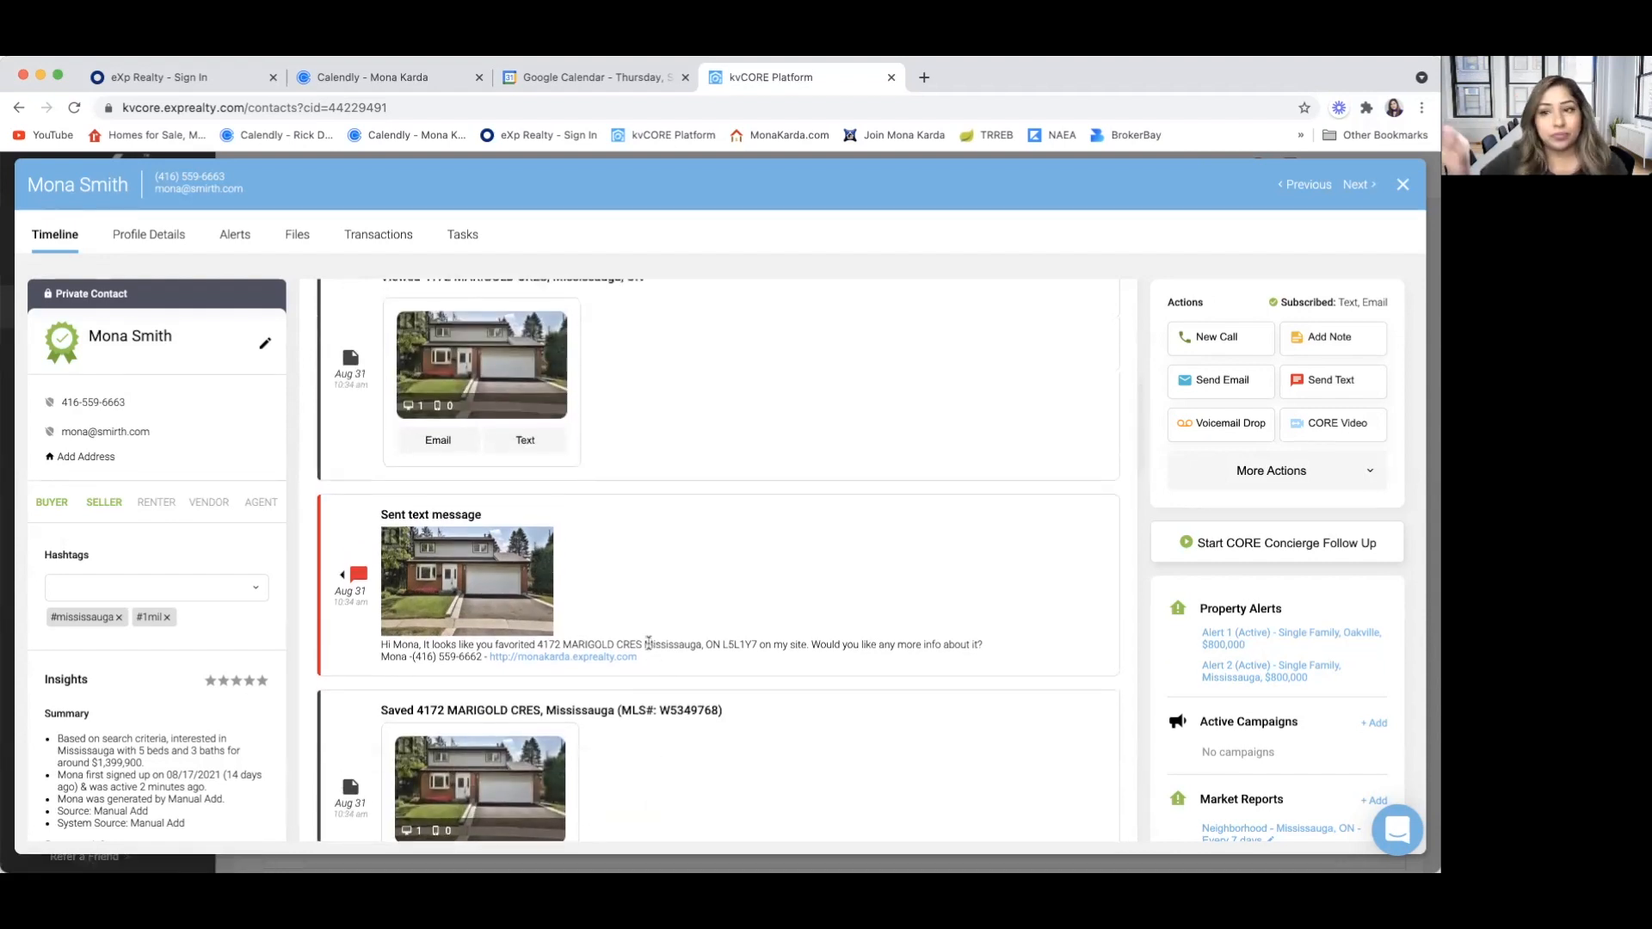
scroll(649, 644, "up", 3)
scroll(649, 649, "down", 6)
scroll(649, 650, "up", 3)
scroll(648, 649, "down", 3)
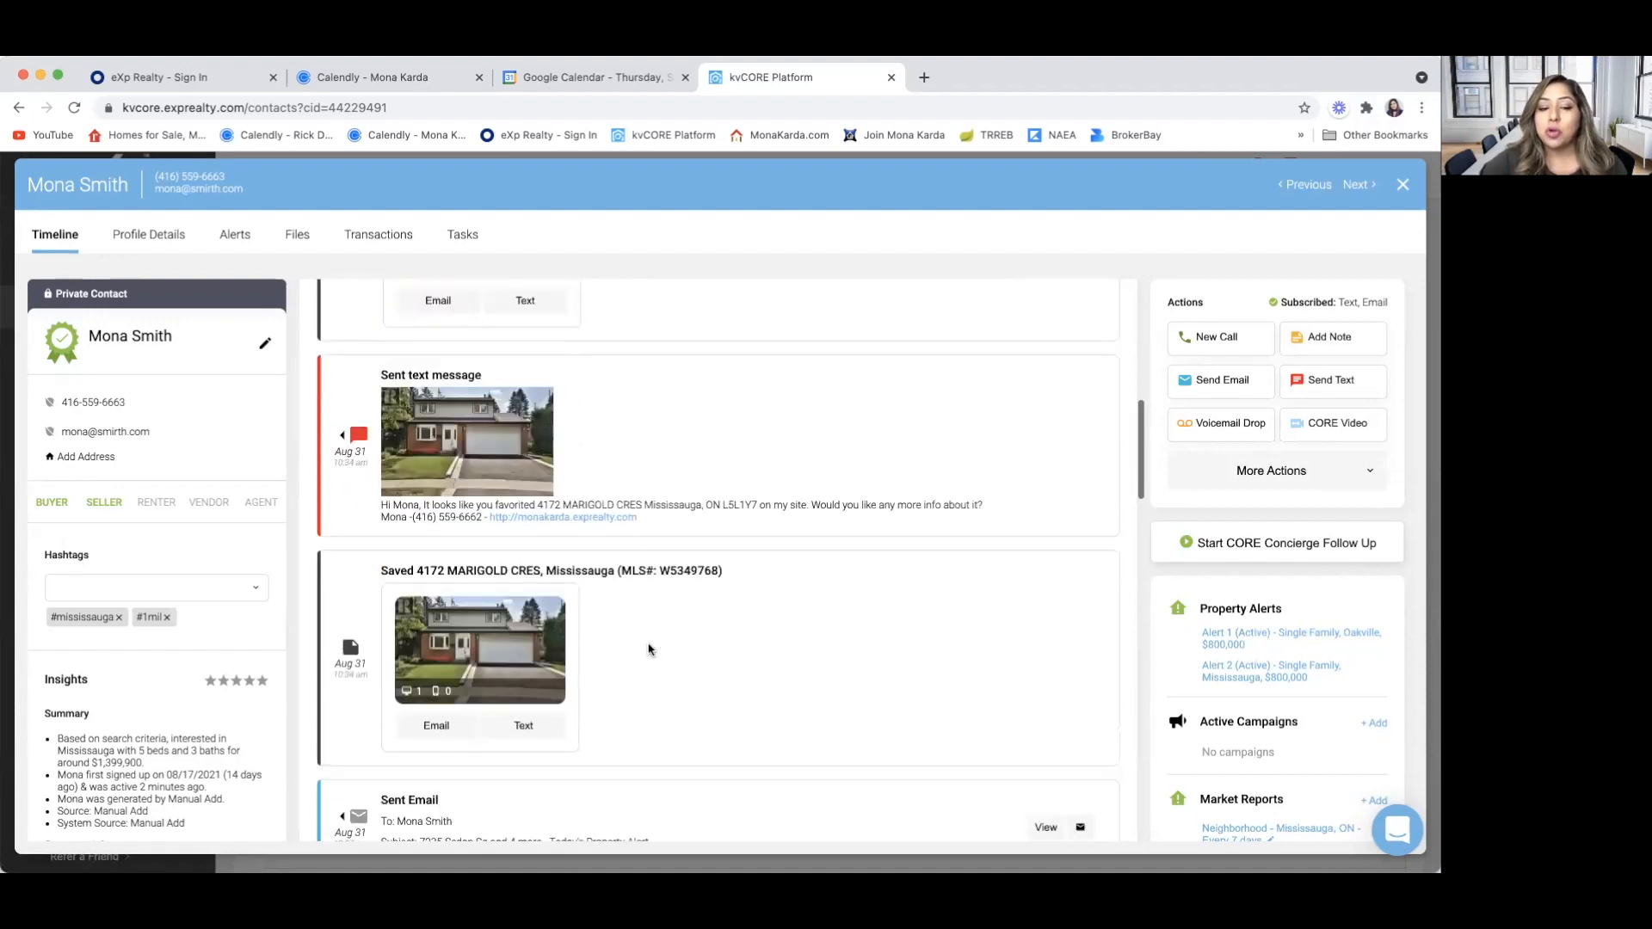
Review the contact's immediate call, call logging and call scheduling options, and close the call form without calling
scroll(649, 650, "down", 2)
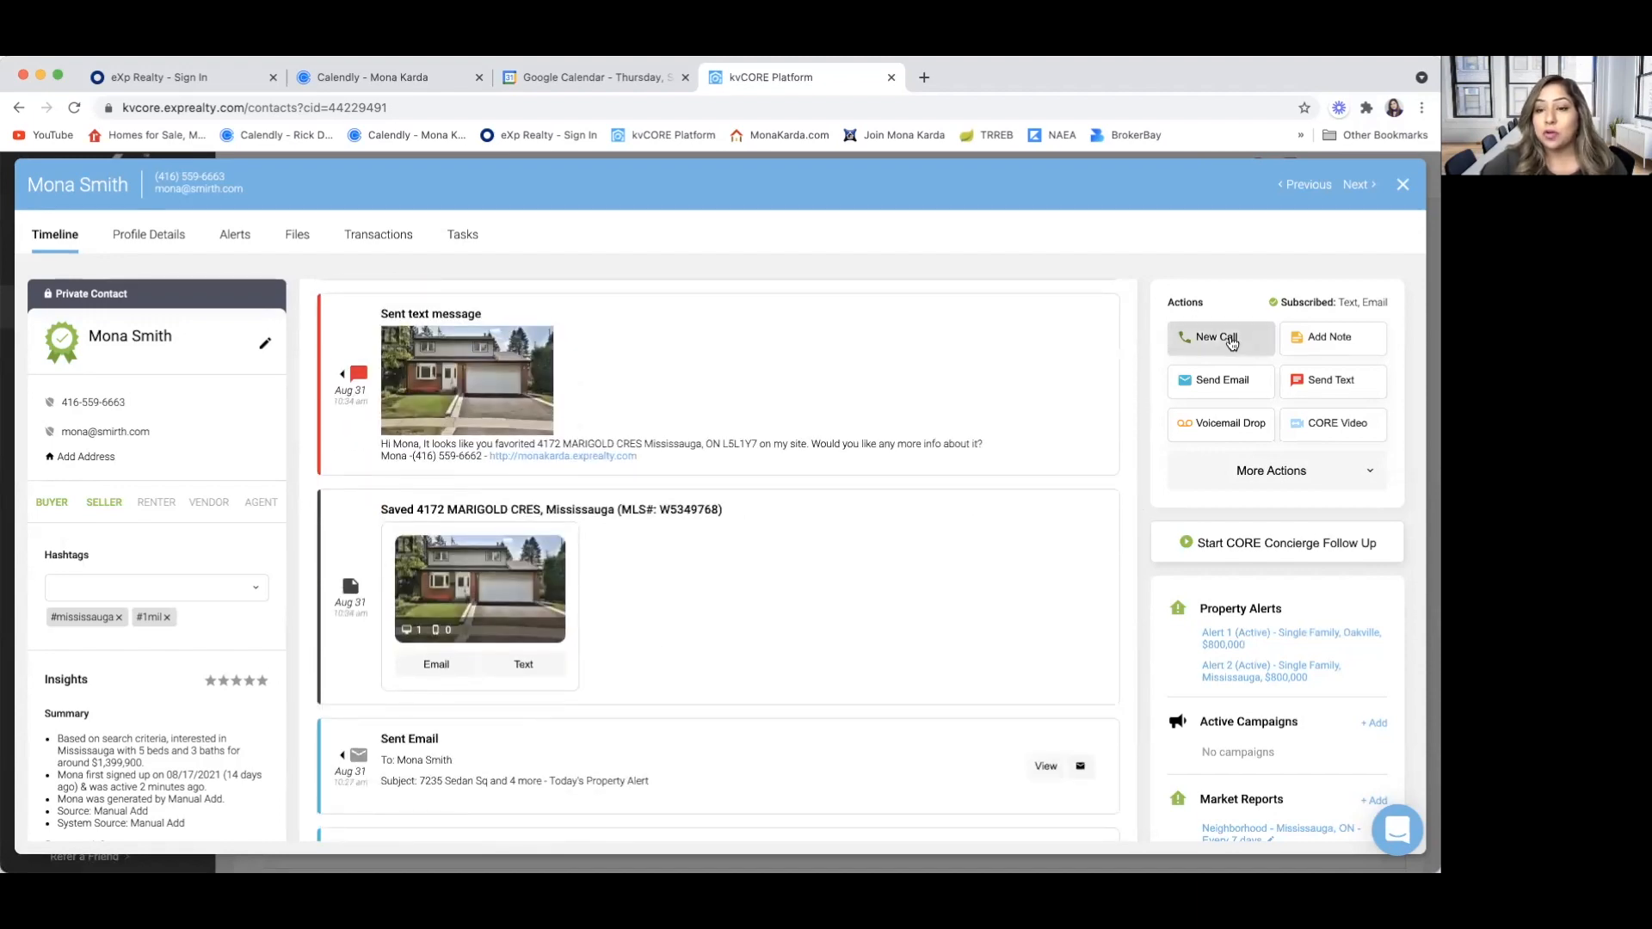
left_click(1231, 343)
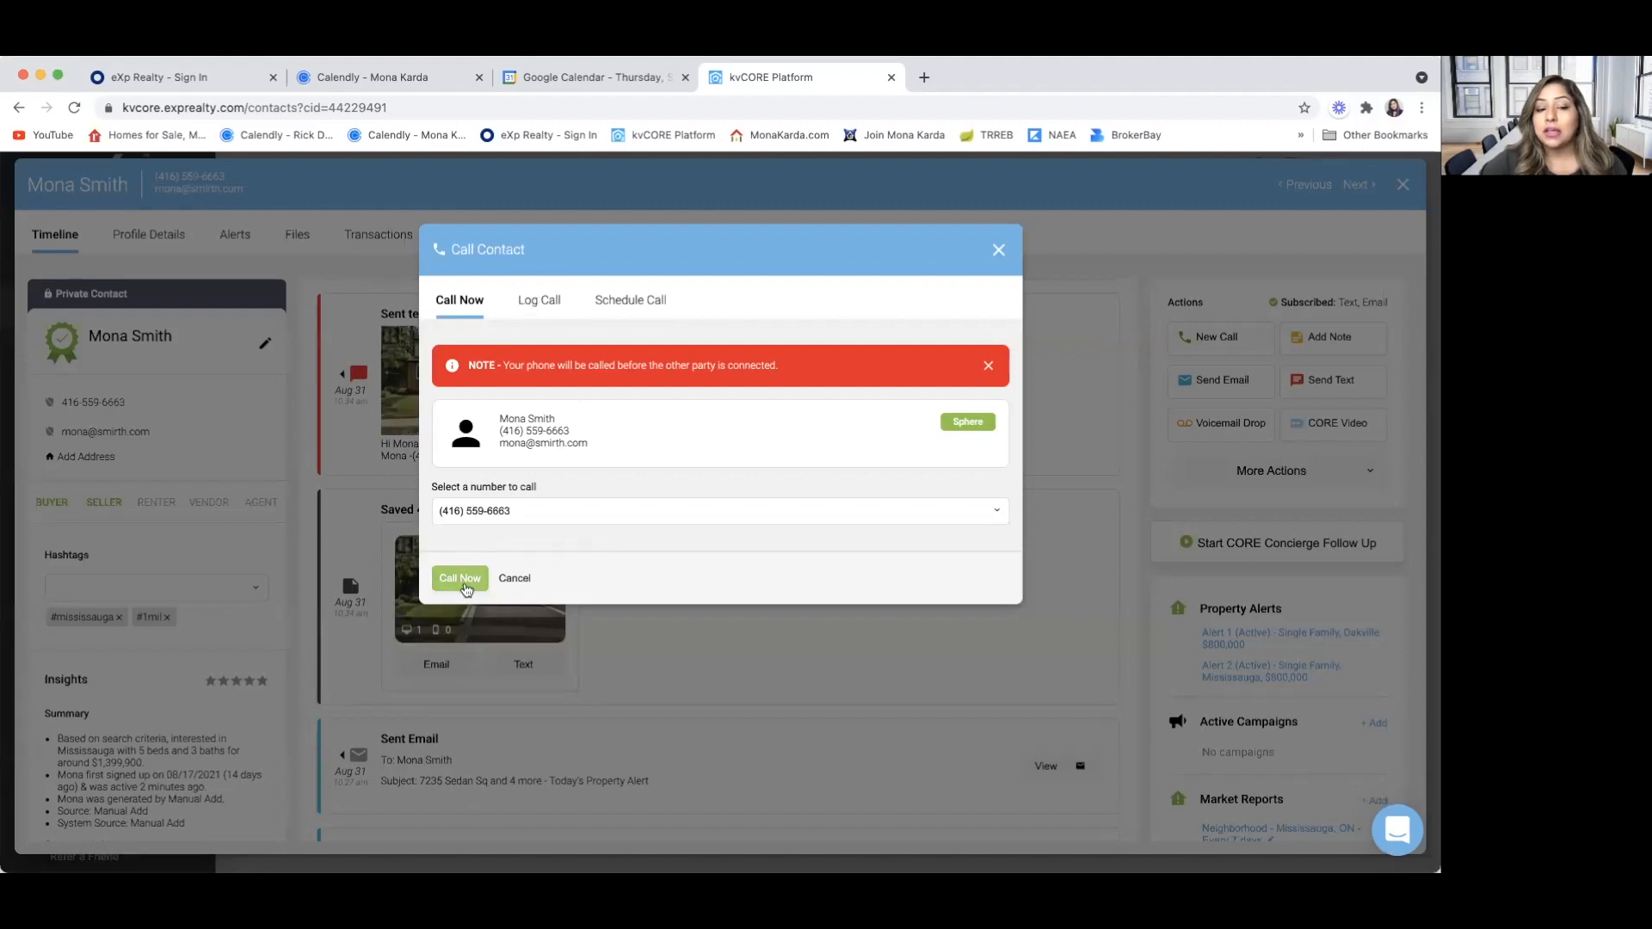
left_click(539, 301)
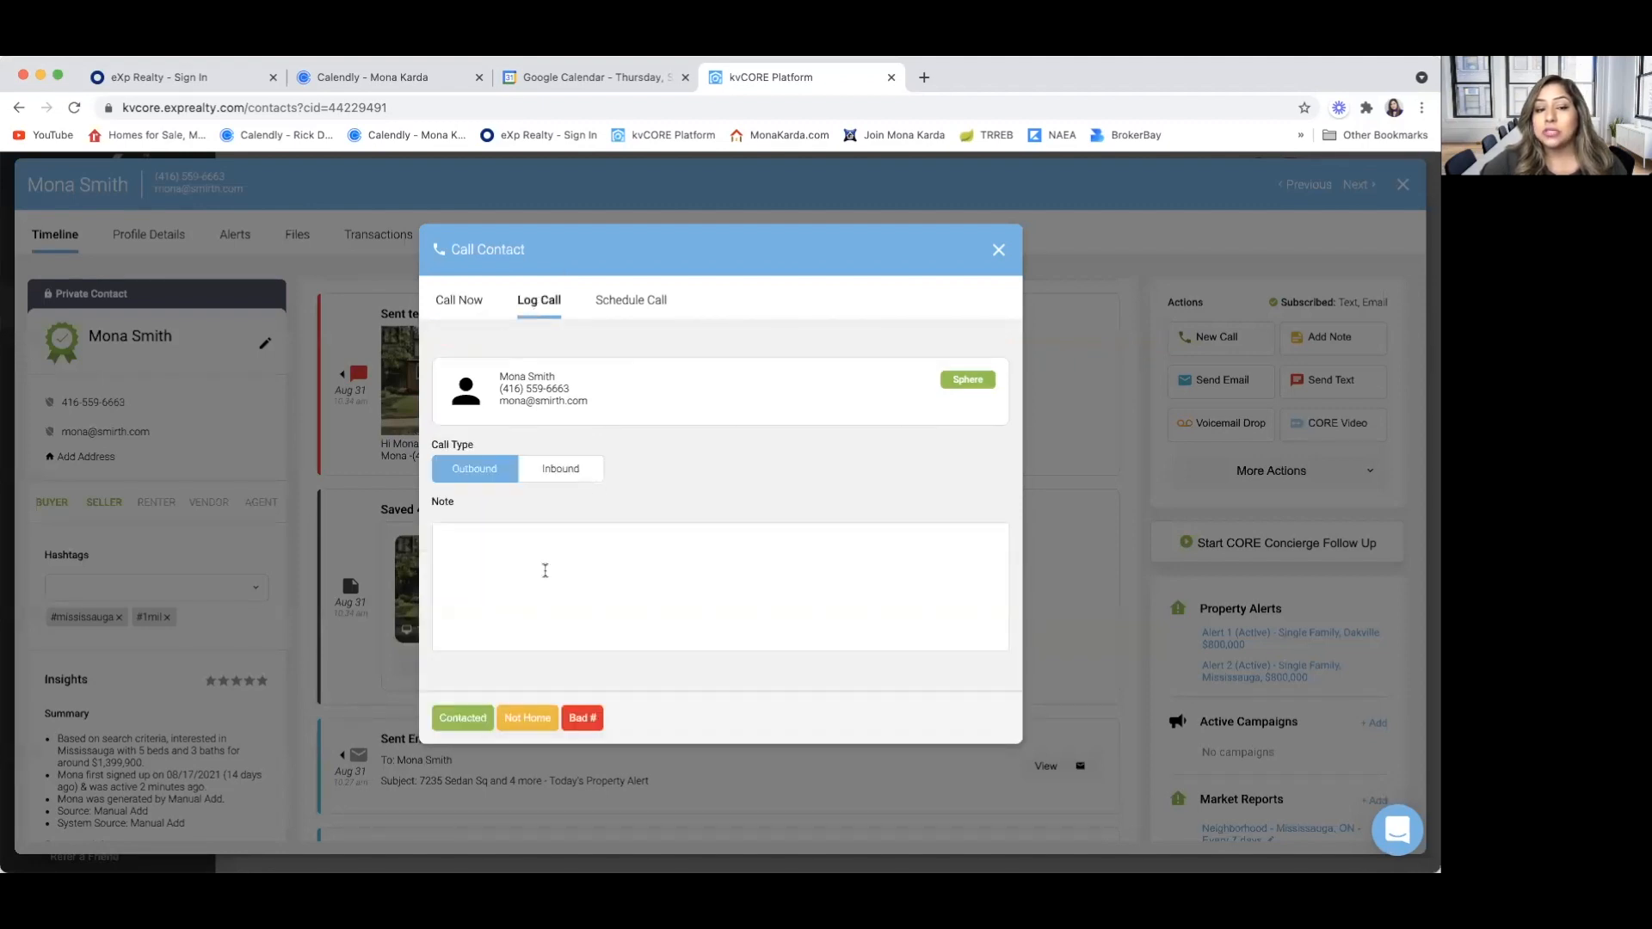
left_click(643, 308)
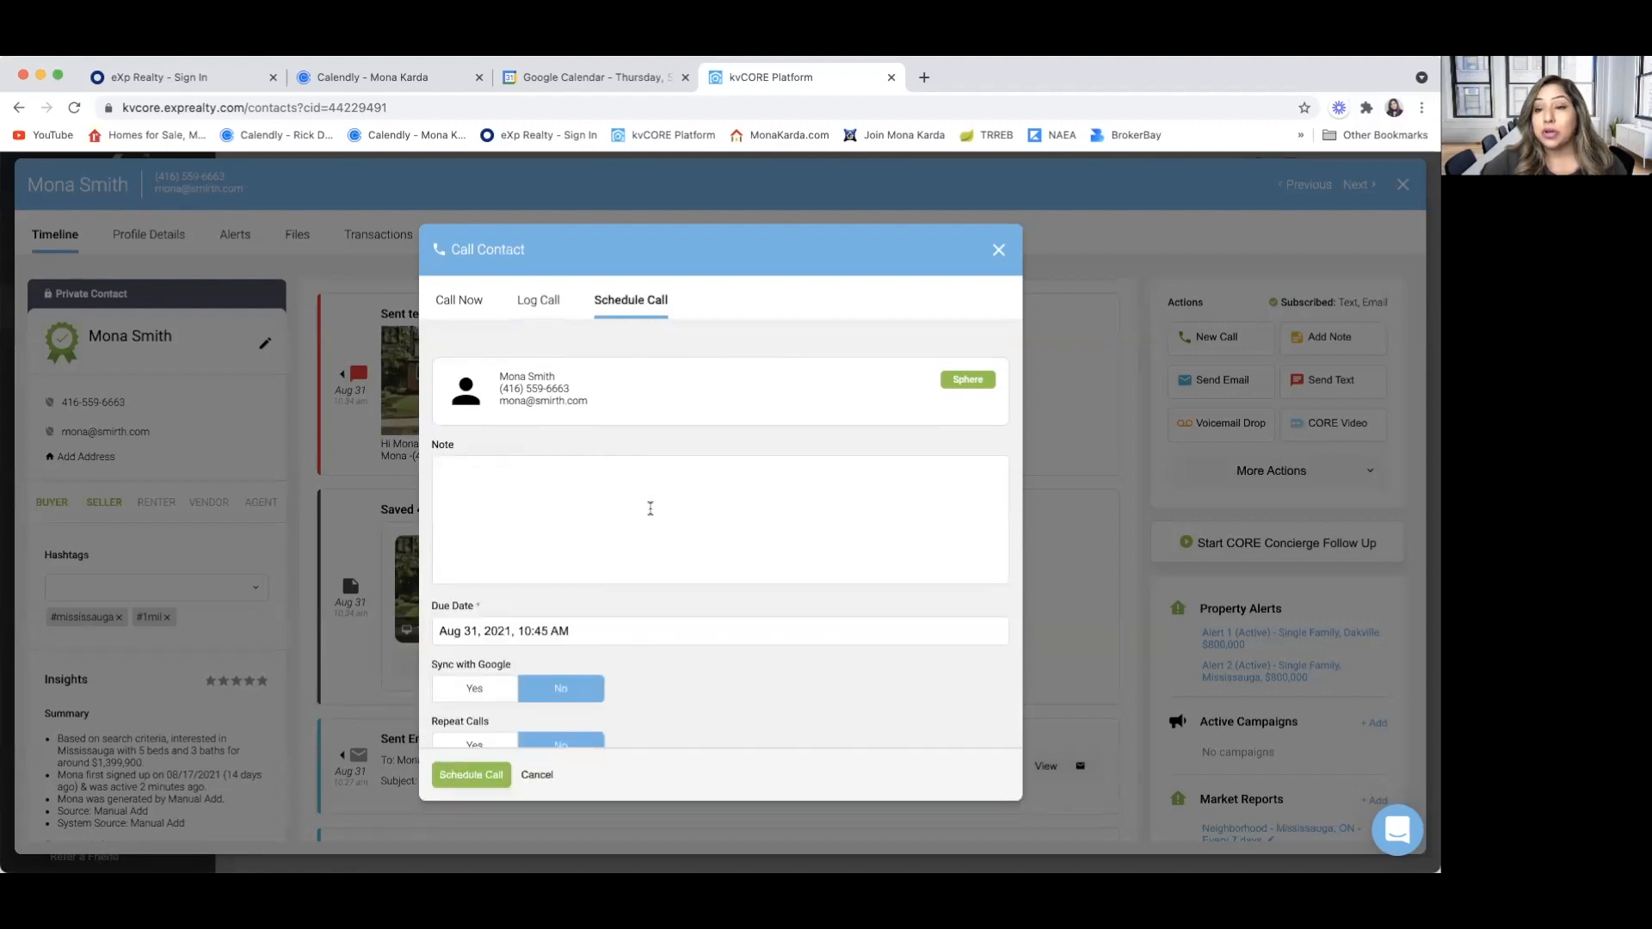
left_click(997, 250)
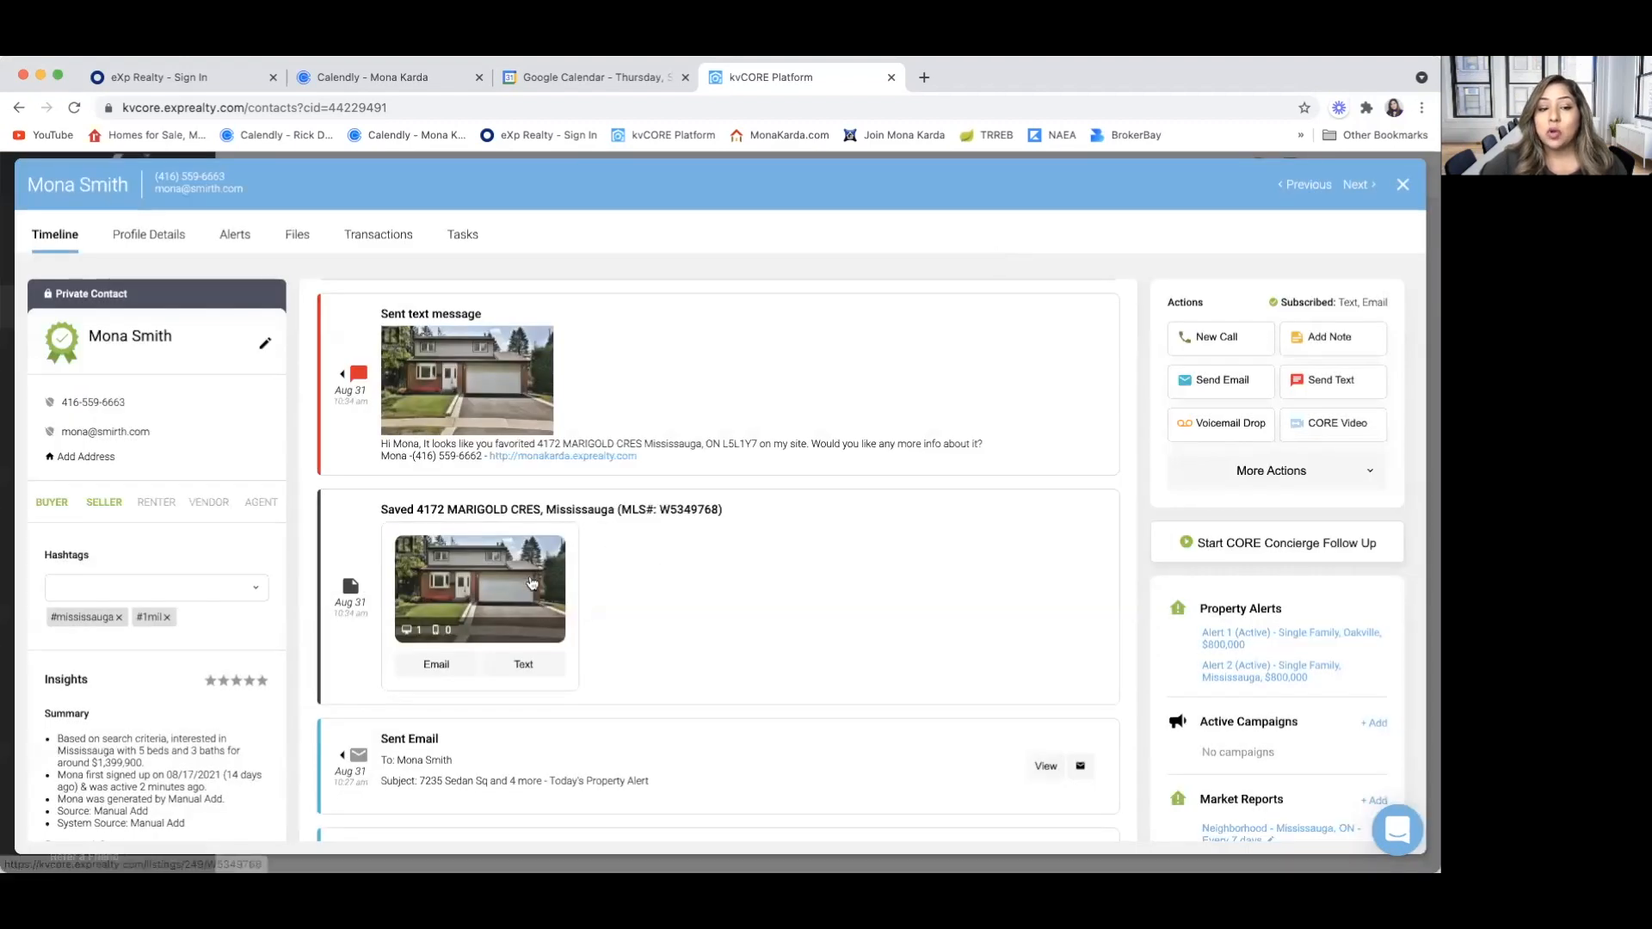
Preview the text message draft for the saved listing without sending it, and look through the contact's full timeline history
left_click(525, 666)
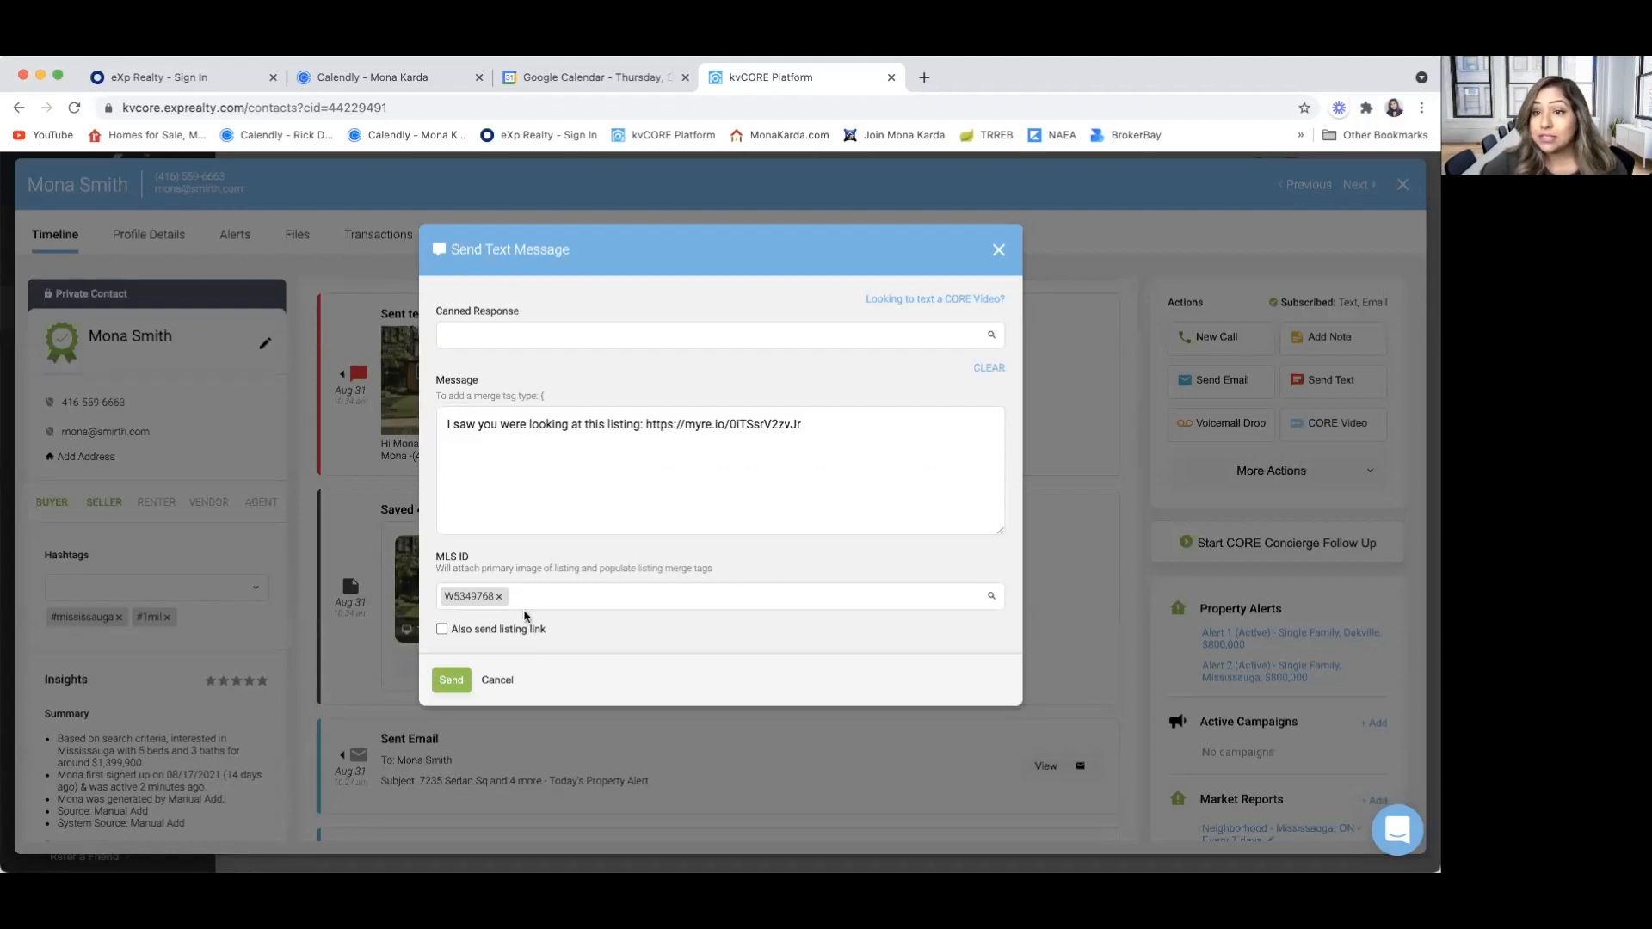
left_click(999, 252)
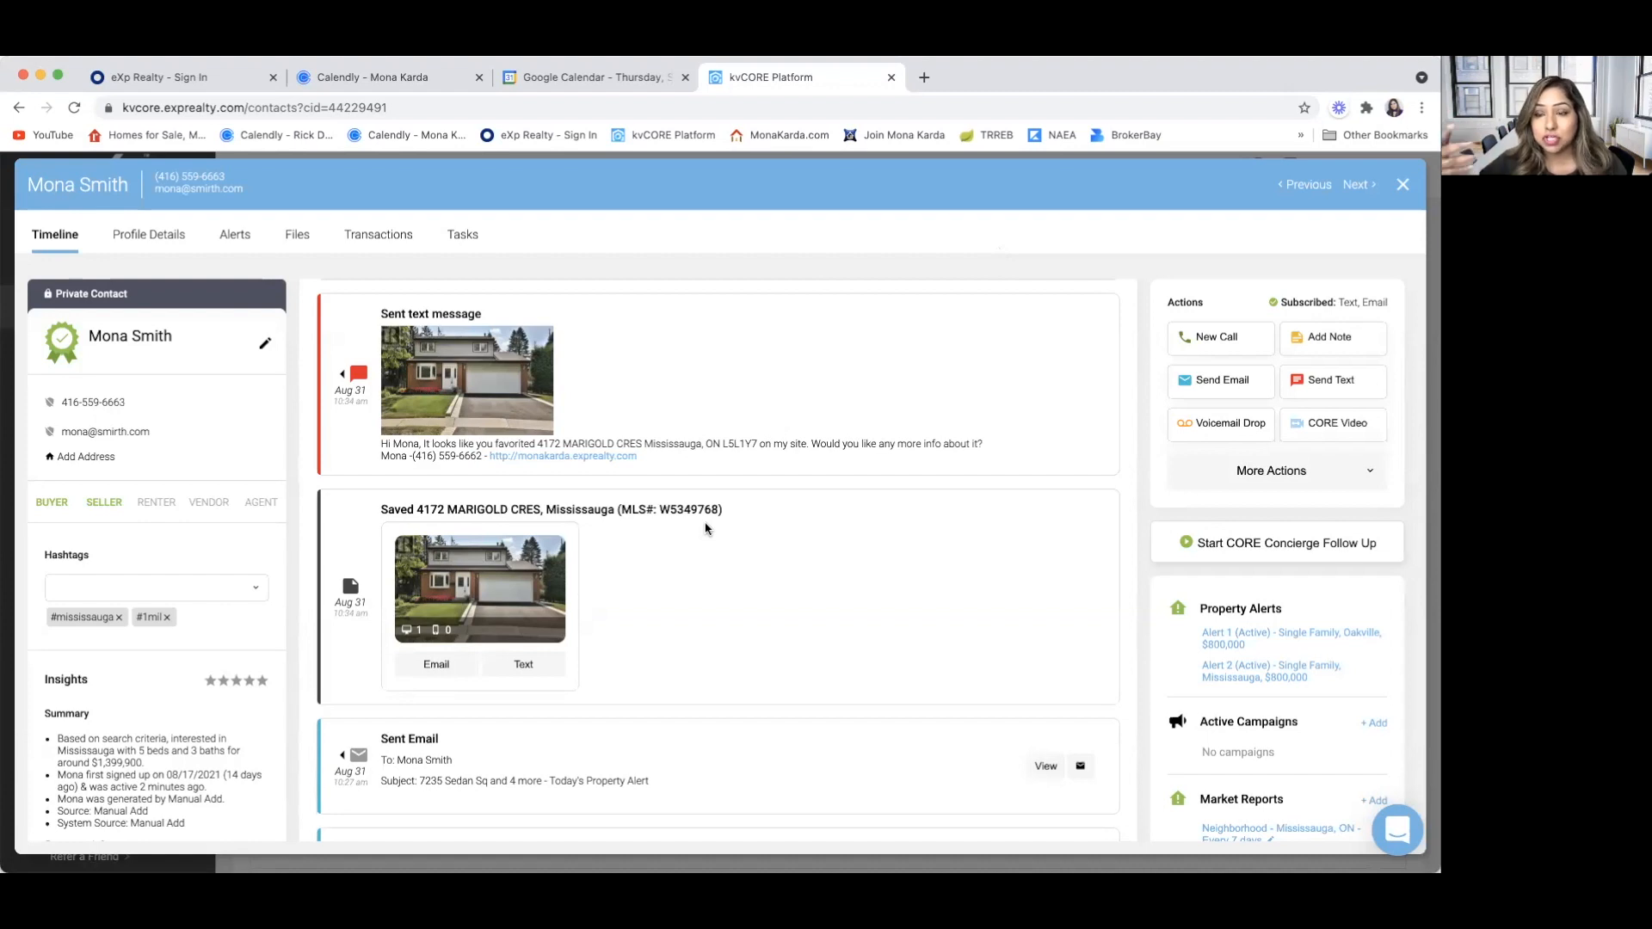
scroll(706, 529, "up", 10)
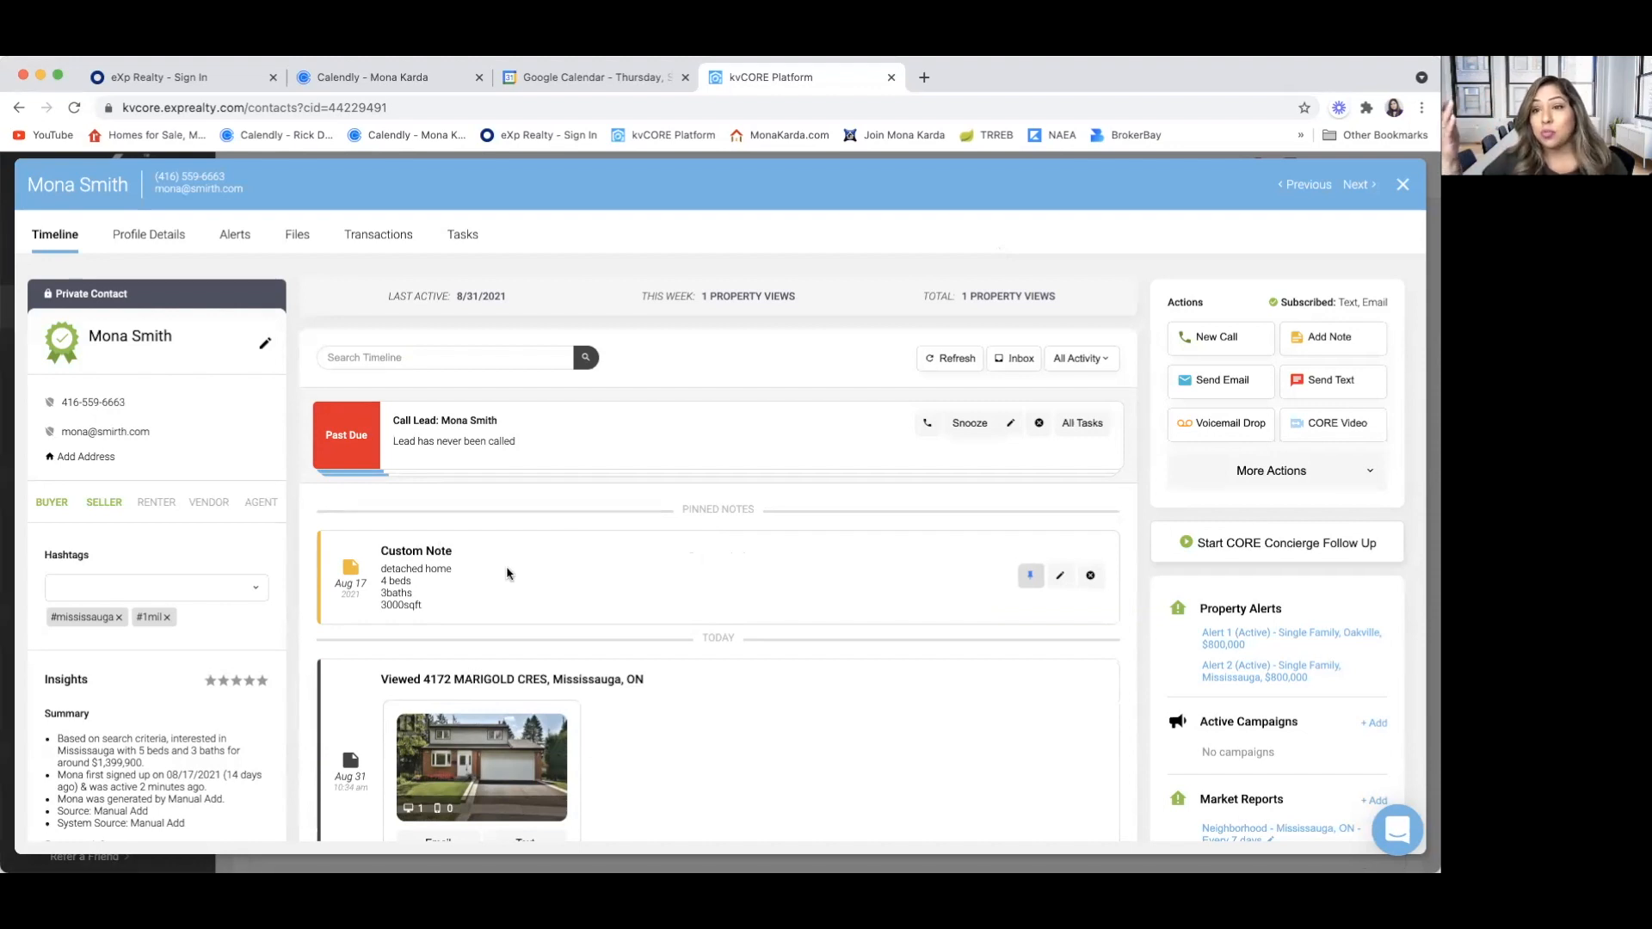
scroll(508, 623, "down", 10)
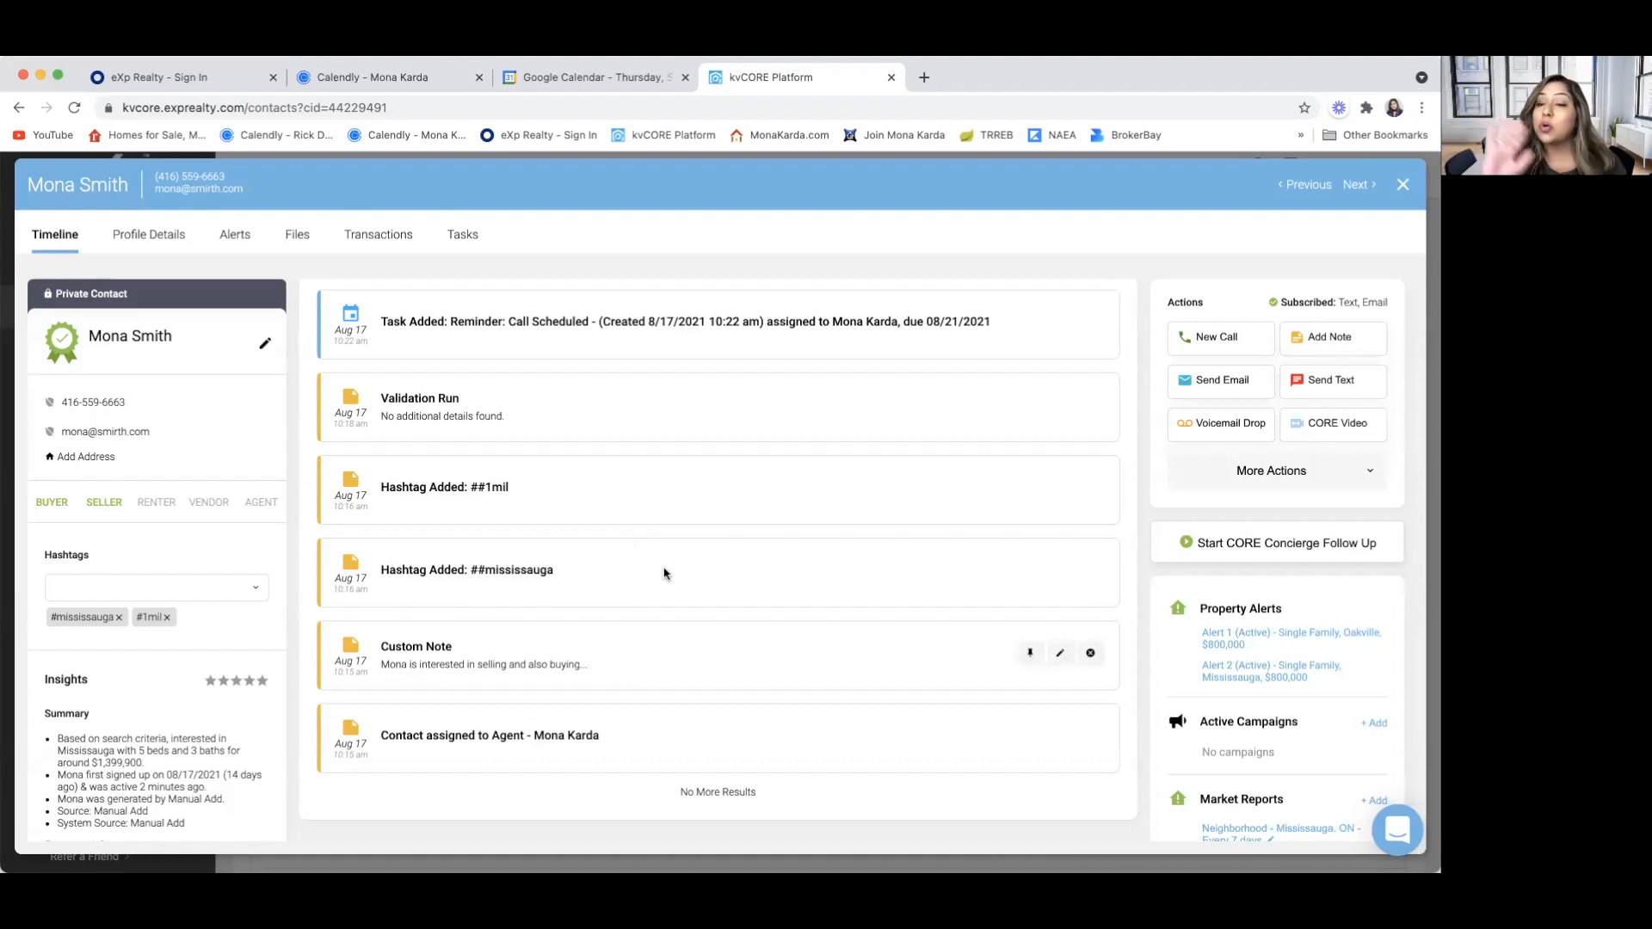
scroll(663, 573, "up", 10)
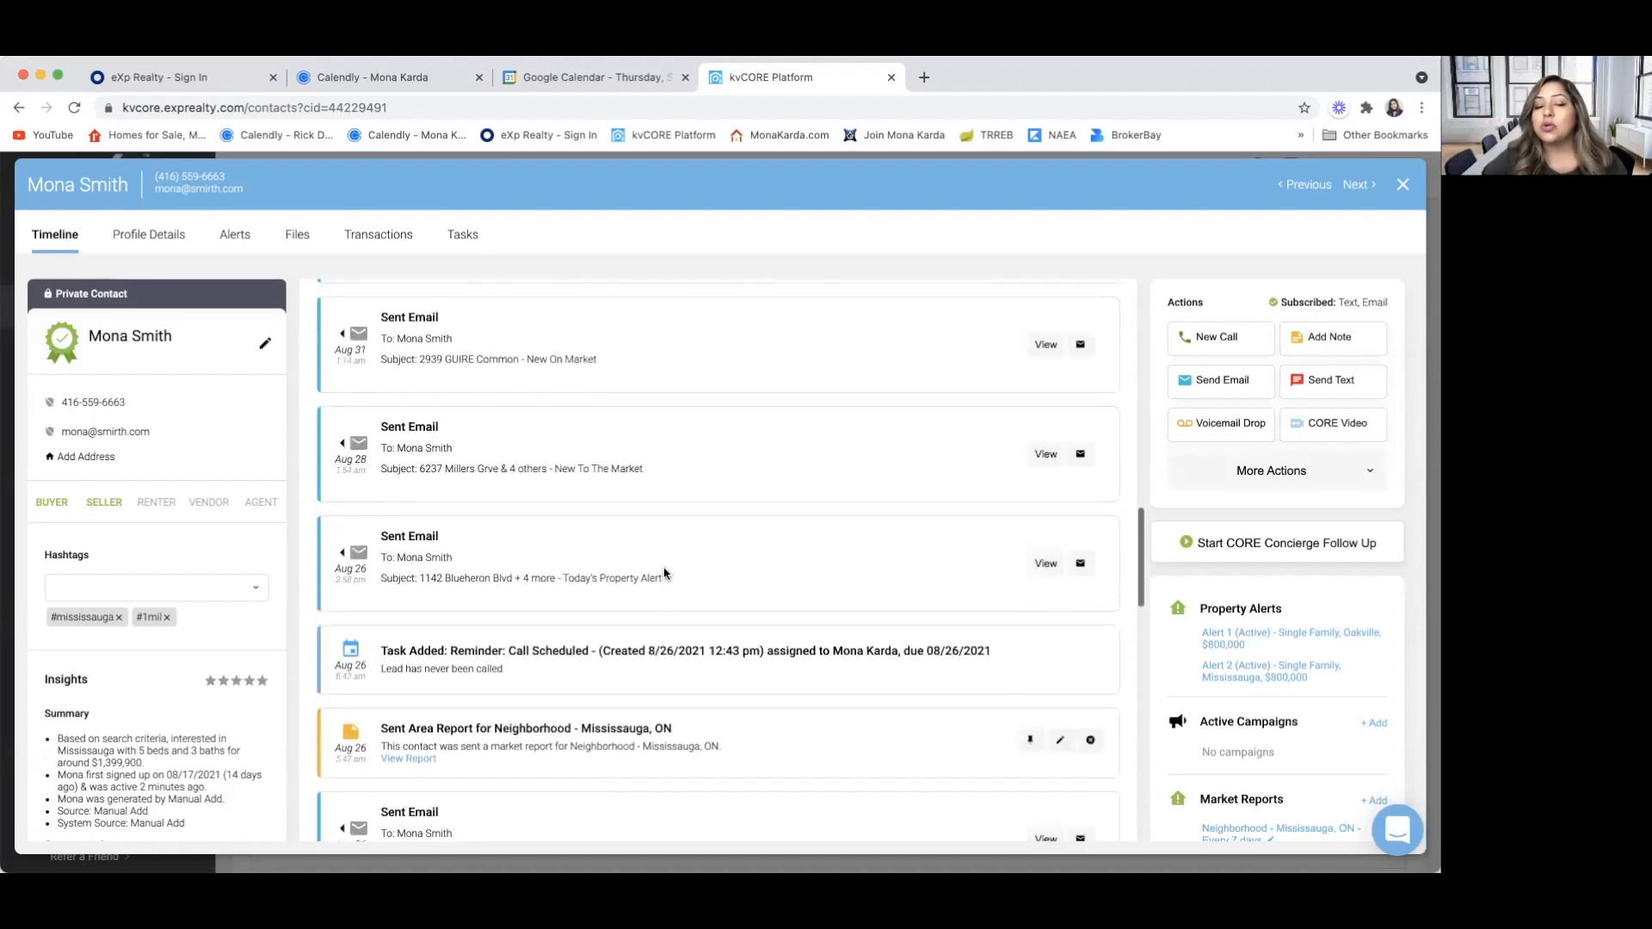
scroll(353, 815, "up", 10)
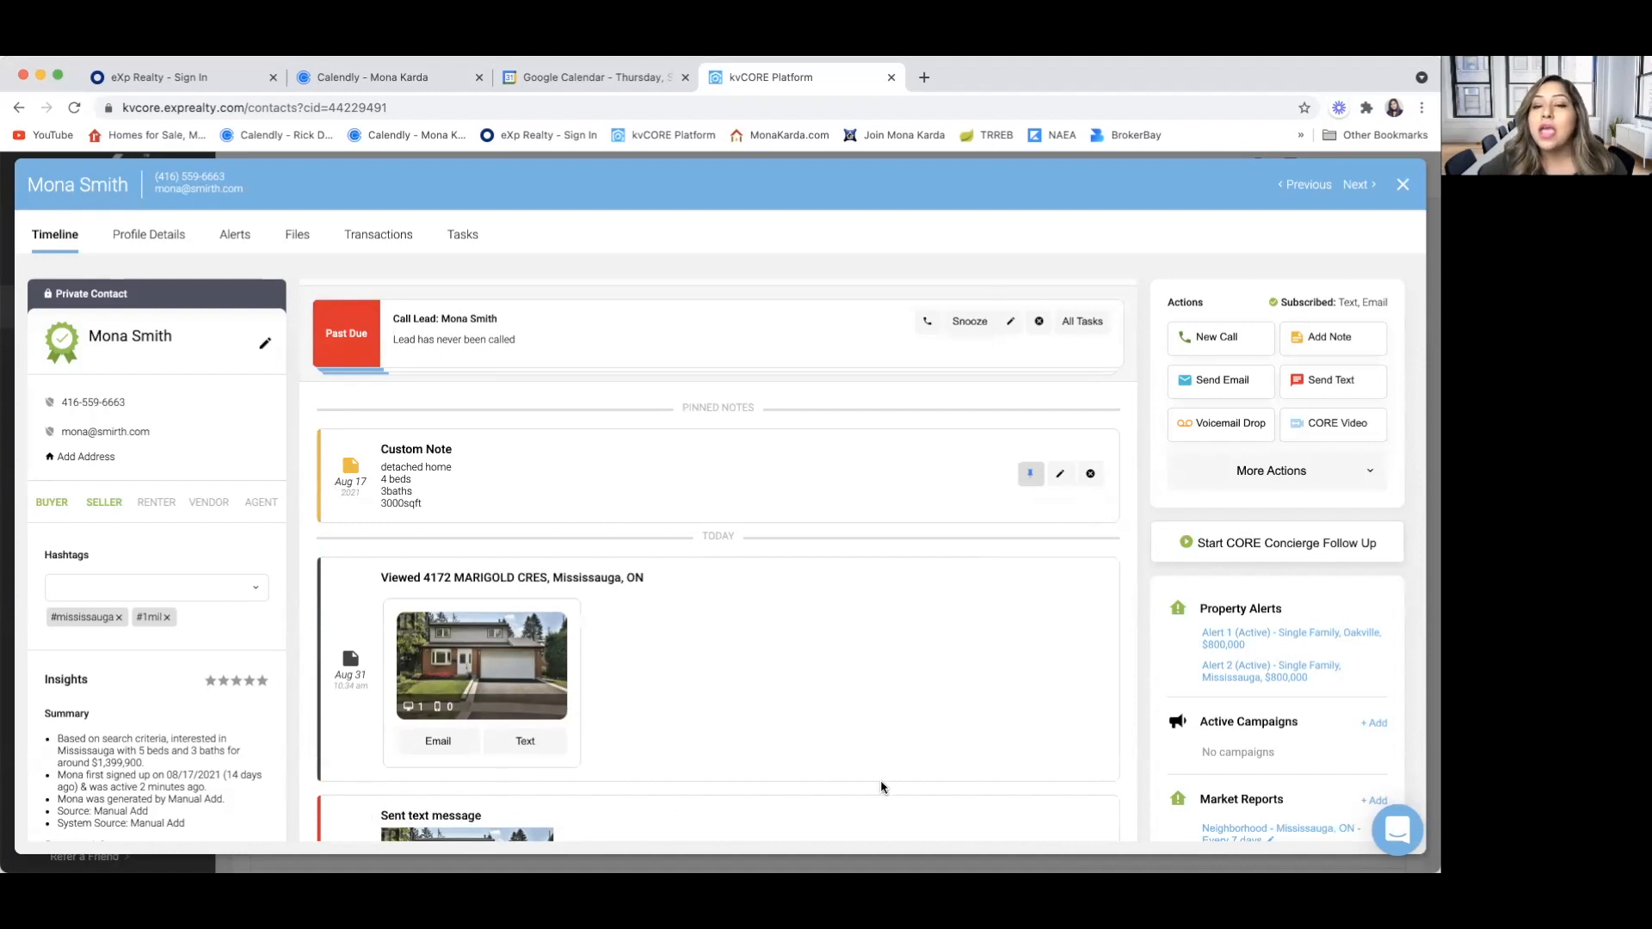
scroll(920, 712, "up", 3)
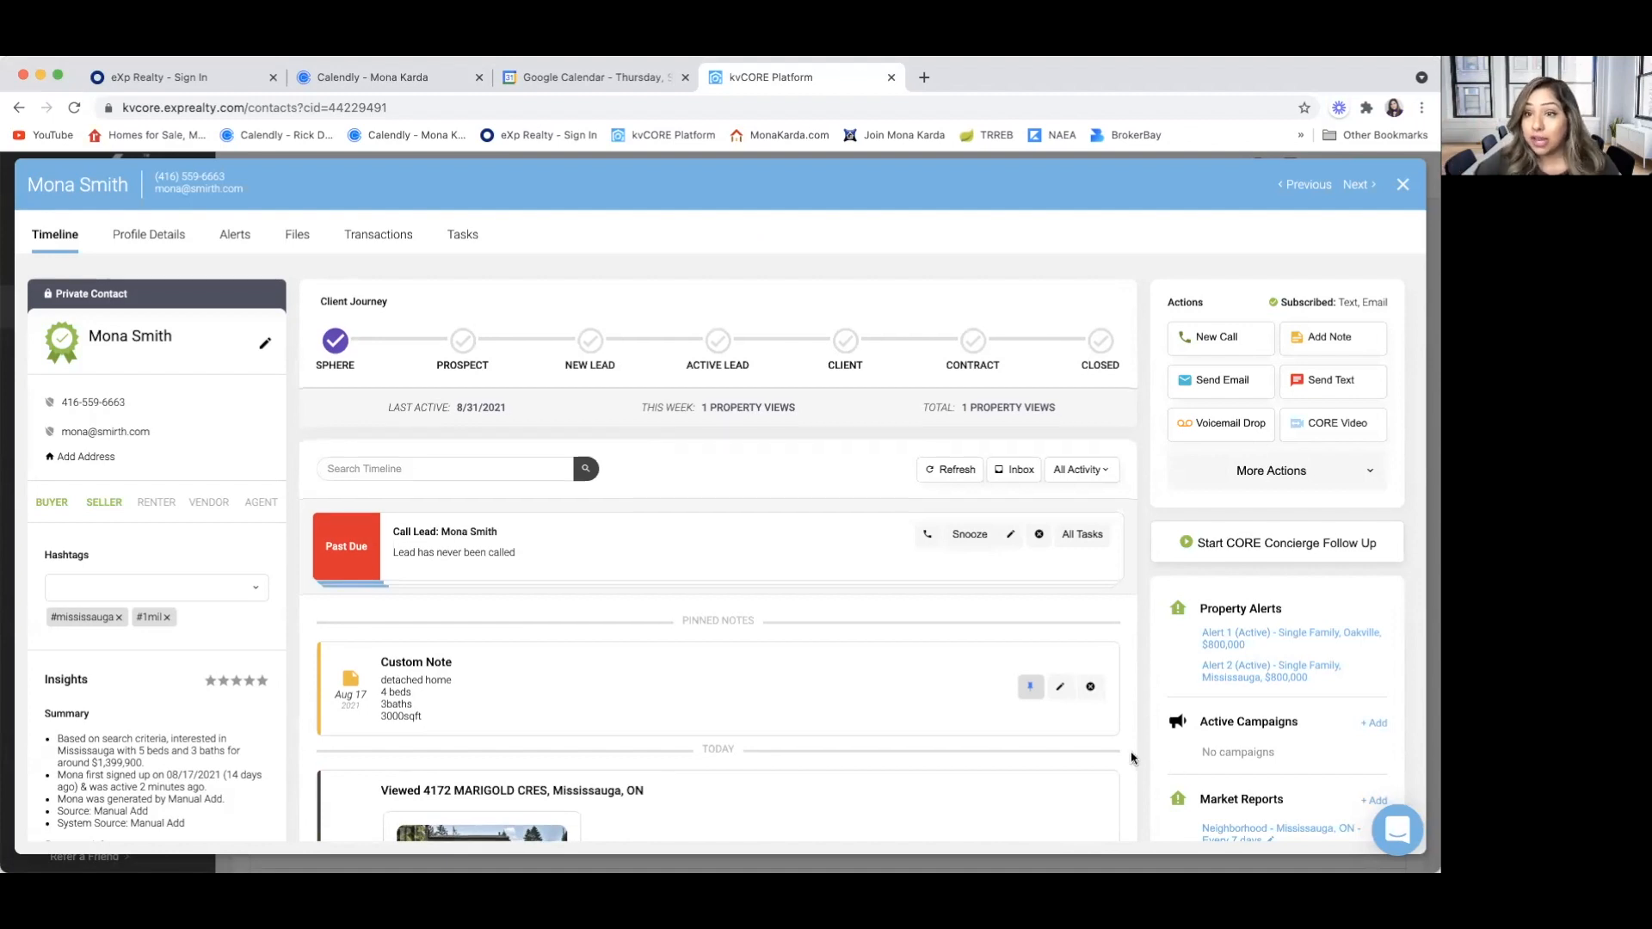
Add a market report for the Mississauga, ON neighborhood to the contact, sent every 14 days
scroll(1133, 757, "down", 1)
scroll(1242, 742, "down", 3)
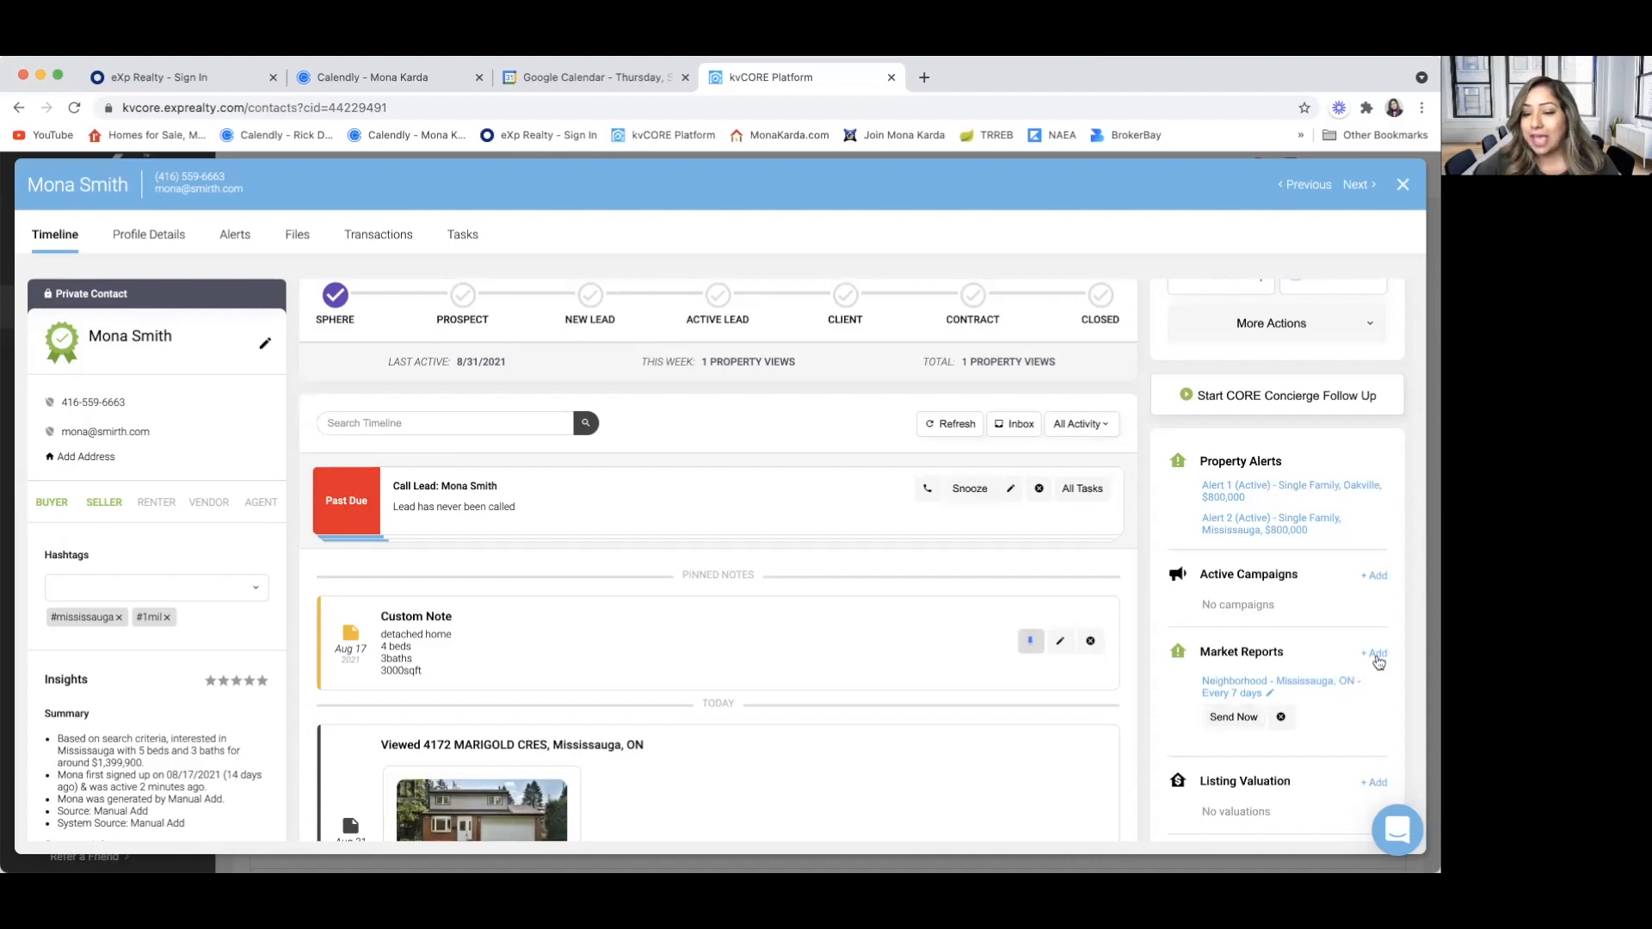
left_click(1377, 654)
scroll(1325, 620, "down", 3)
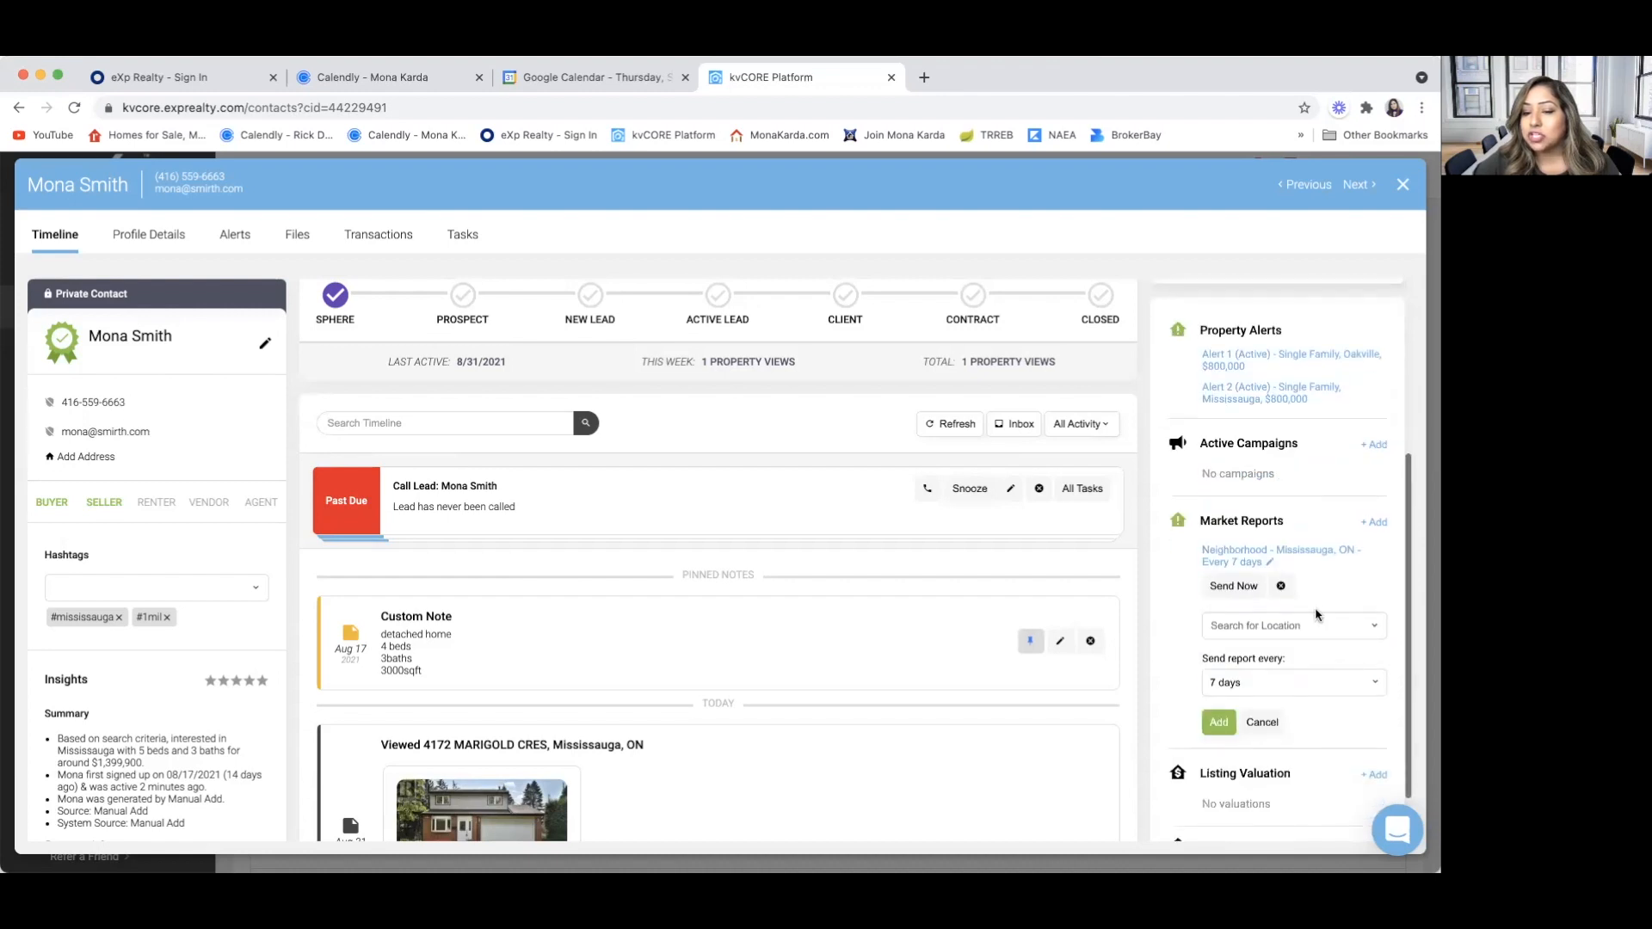
left_click(1370, 689)
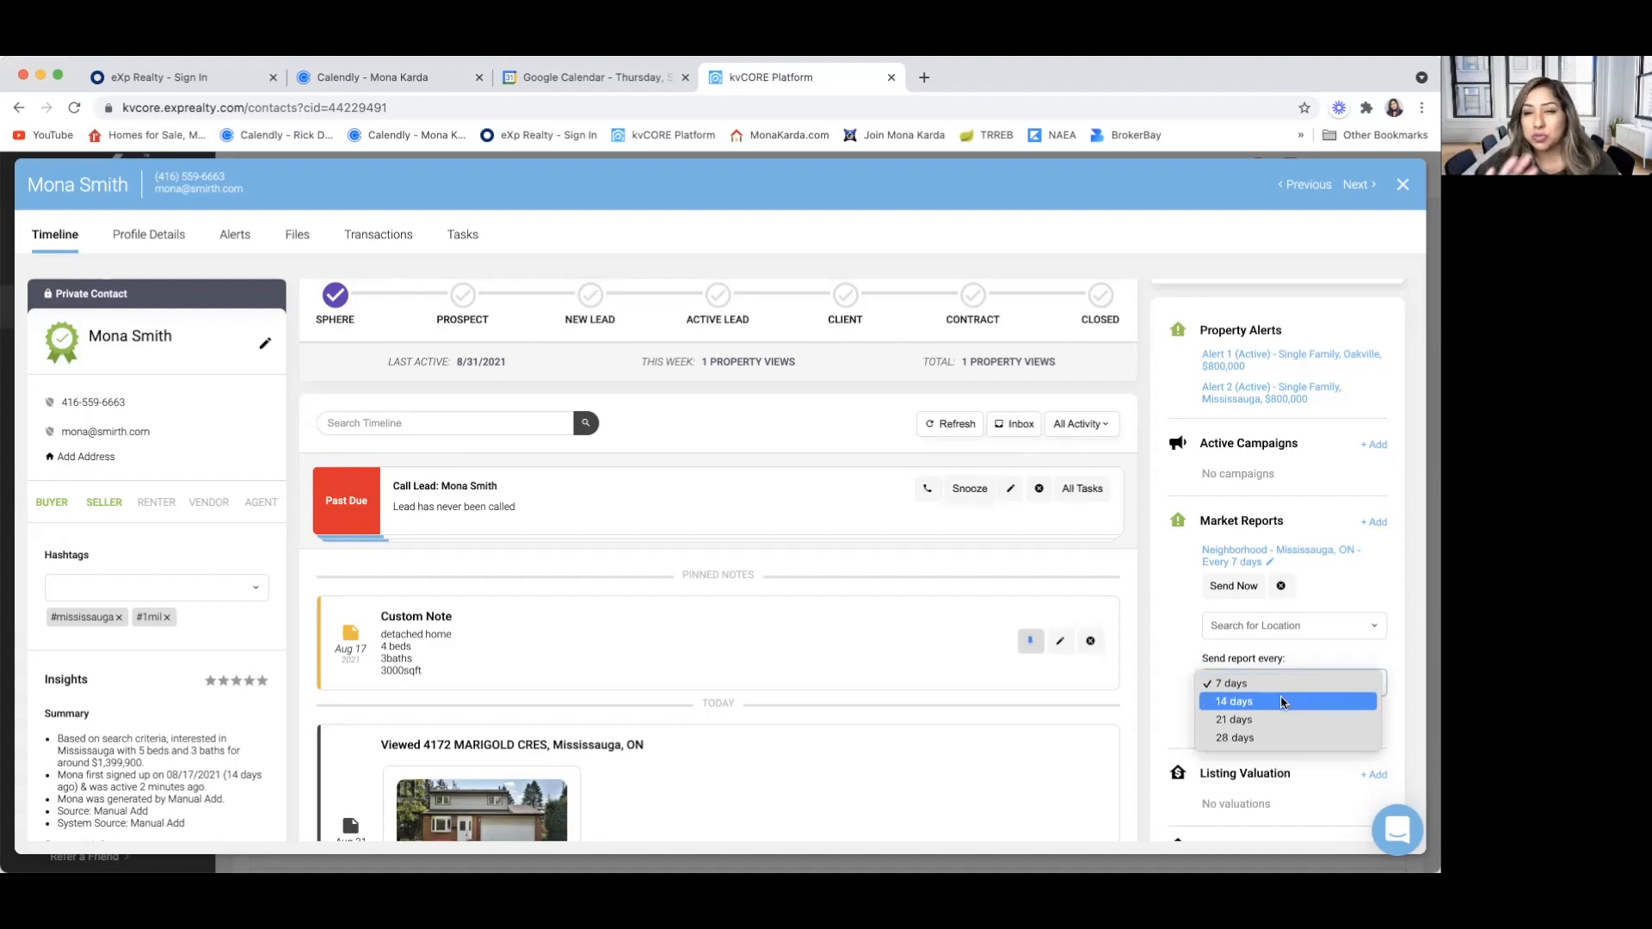
left_click(1282, 702)
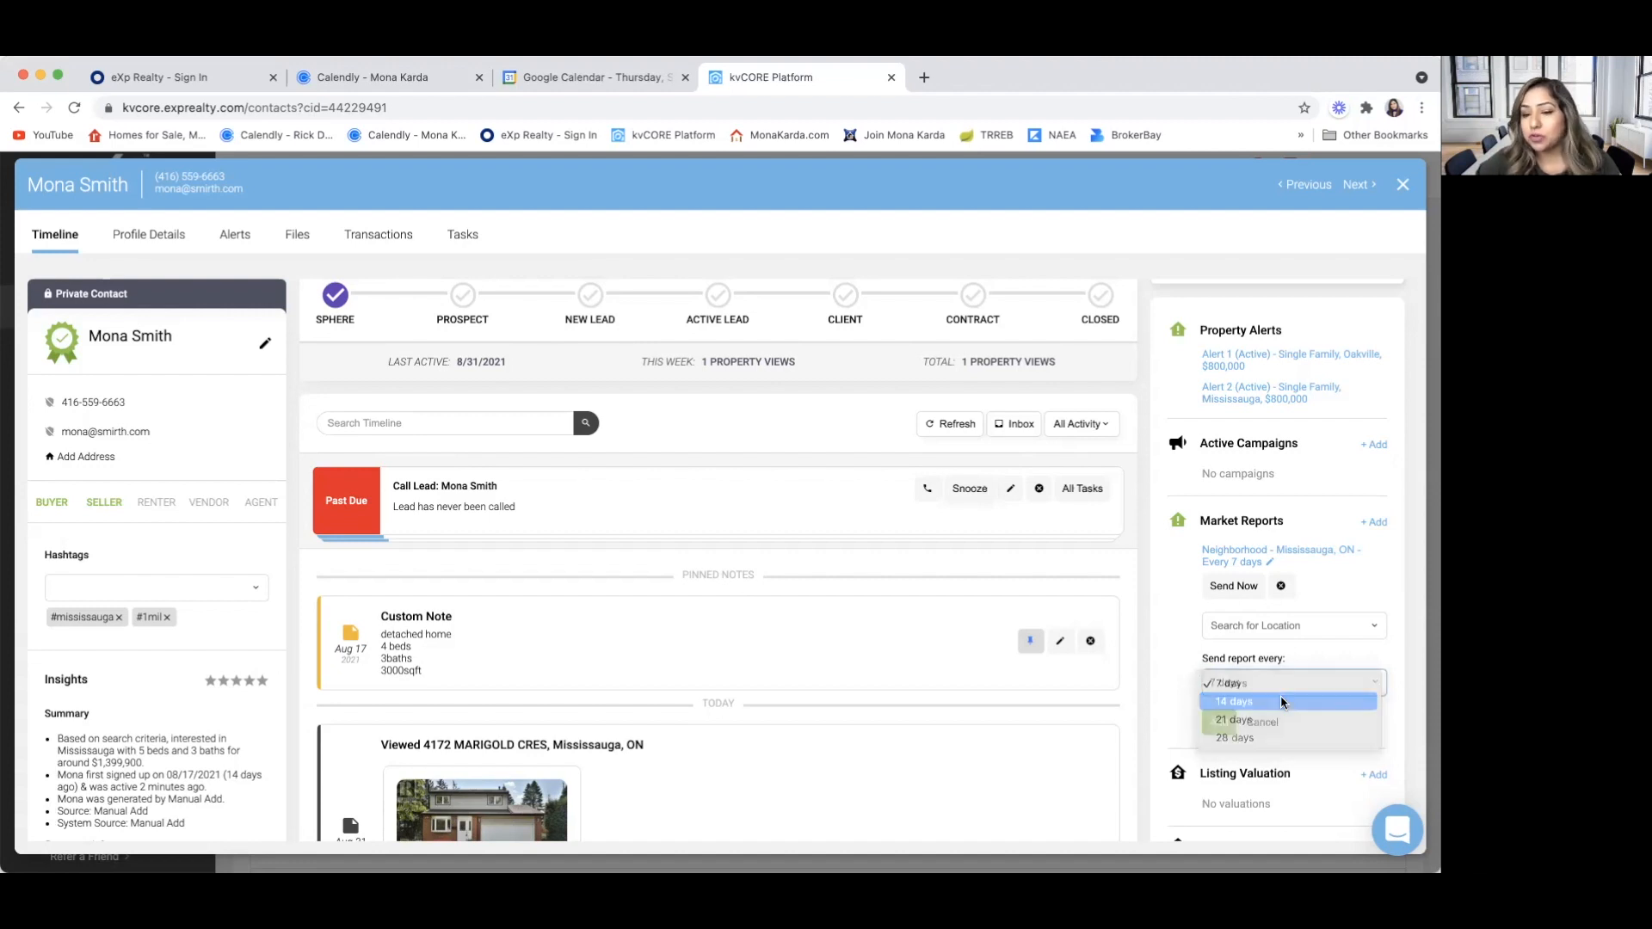
left_click(1228, 621)
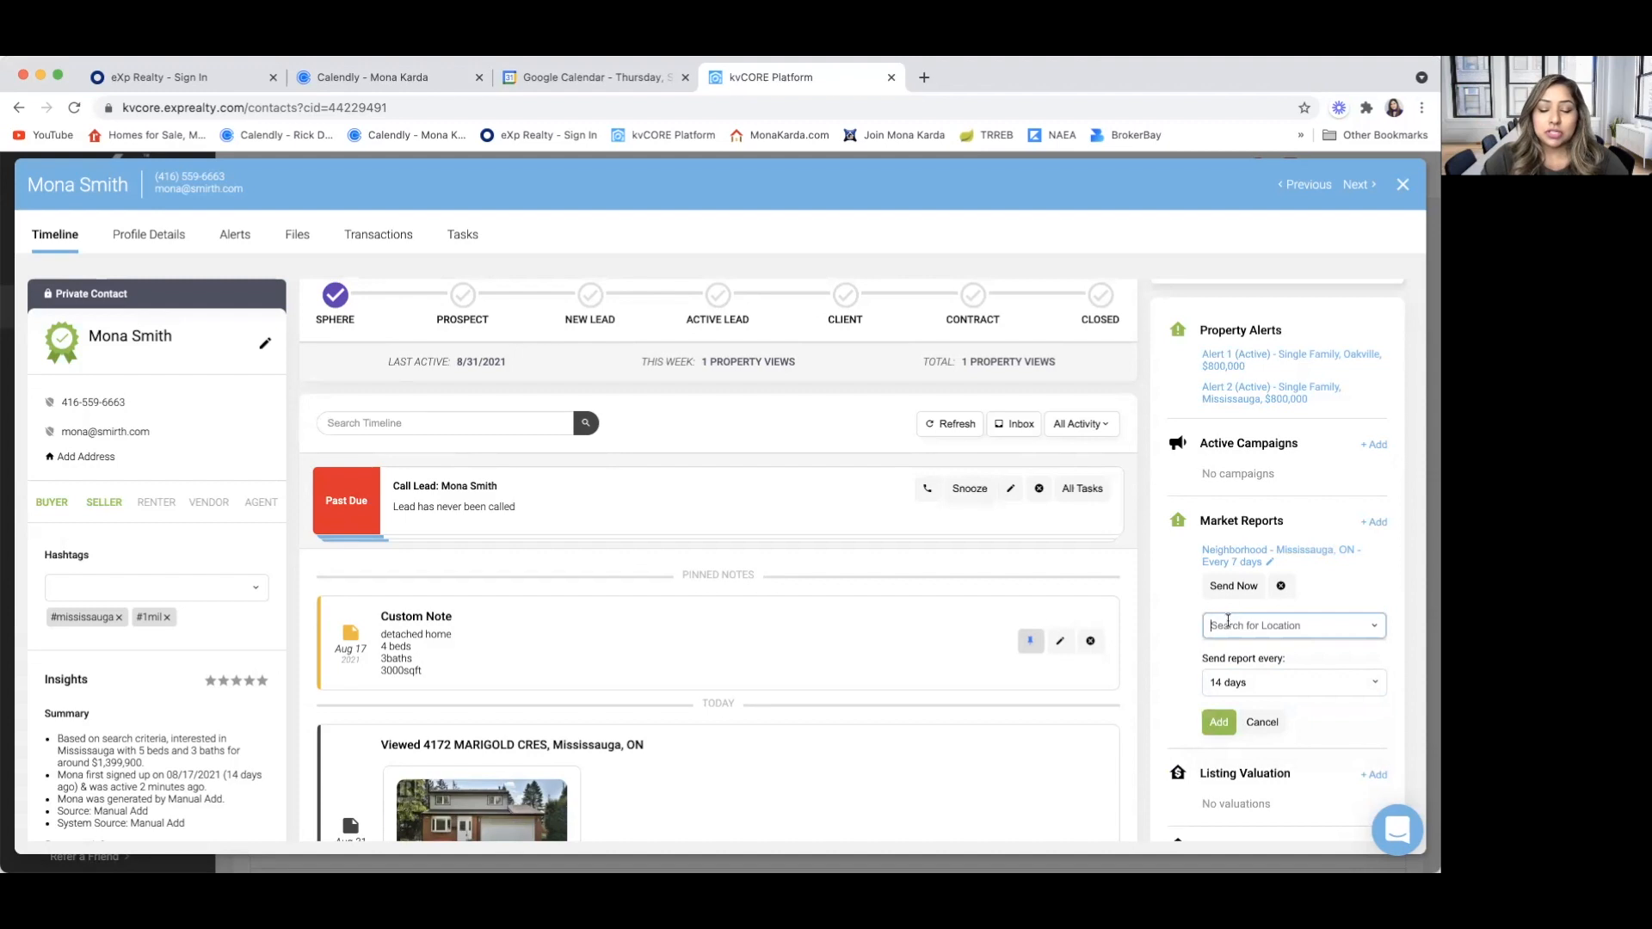
type("mississ")
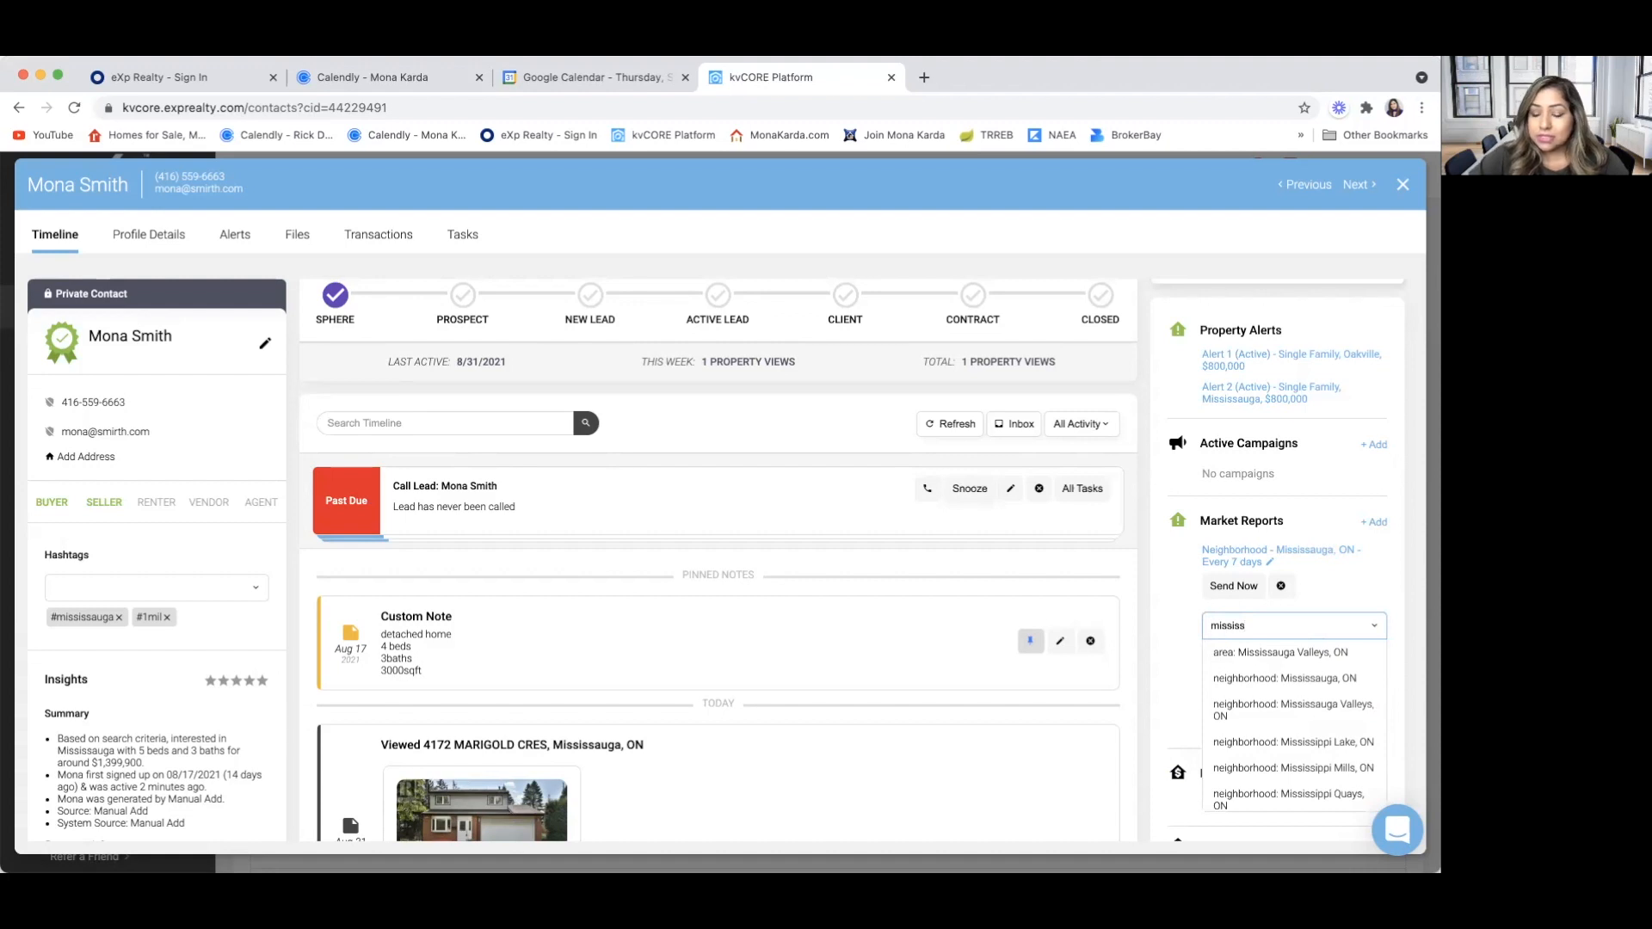
left_click(1255, 678)
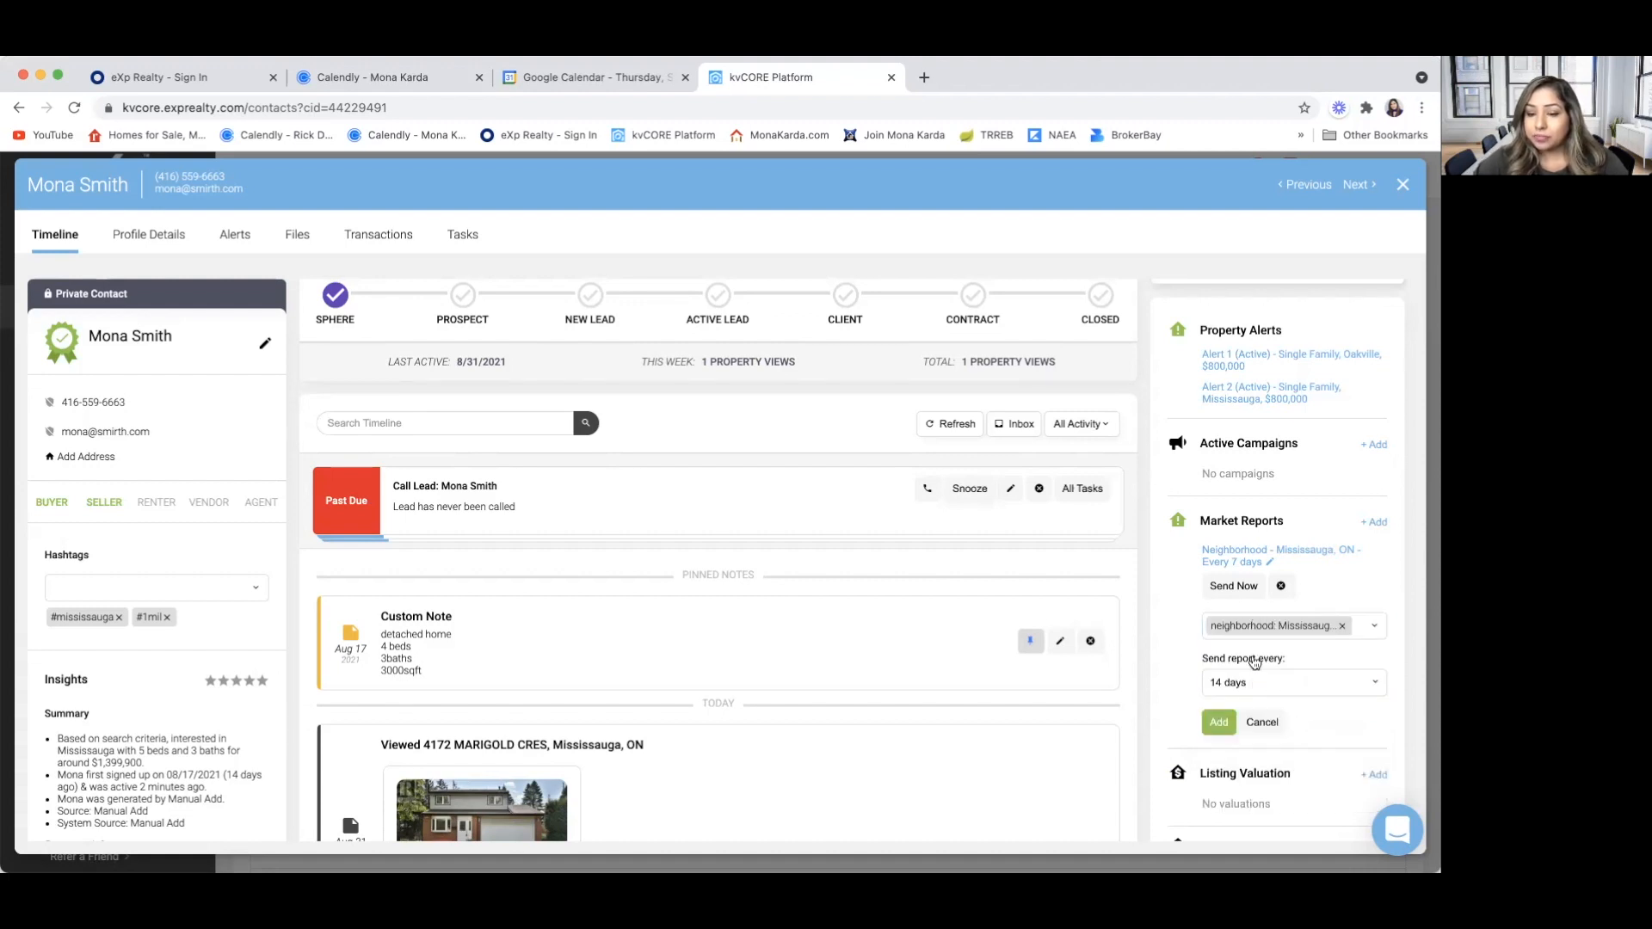
left_click(1217, 725)
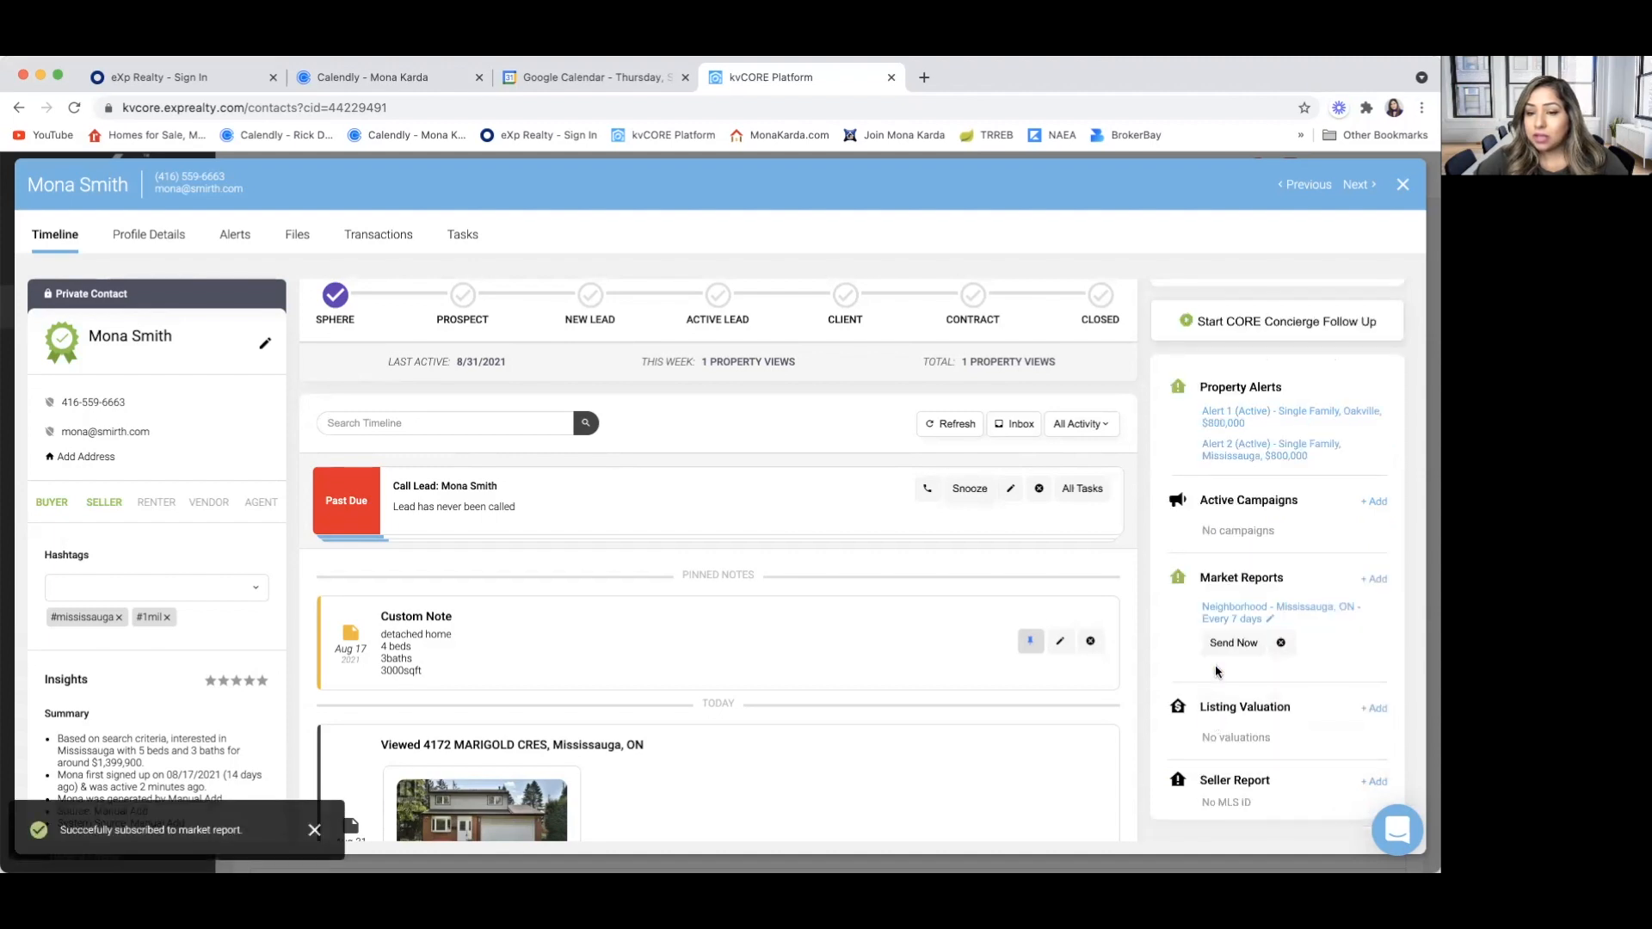
Add another market report to the contact for the Oakville, ON neighborhood, sent every 14 days
left_click(1374, 580)
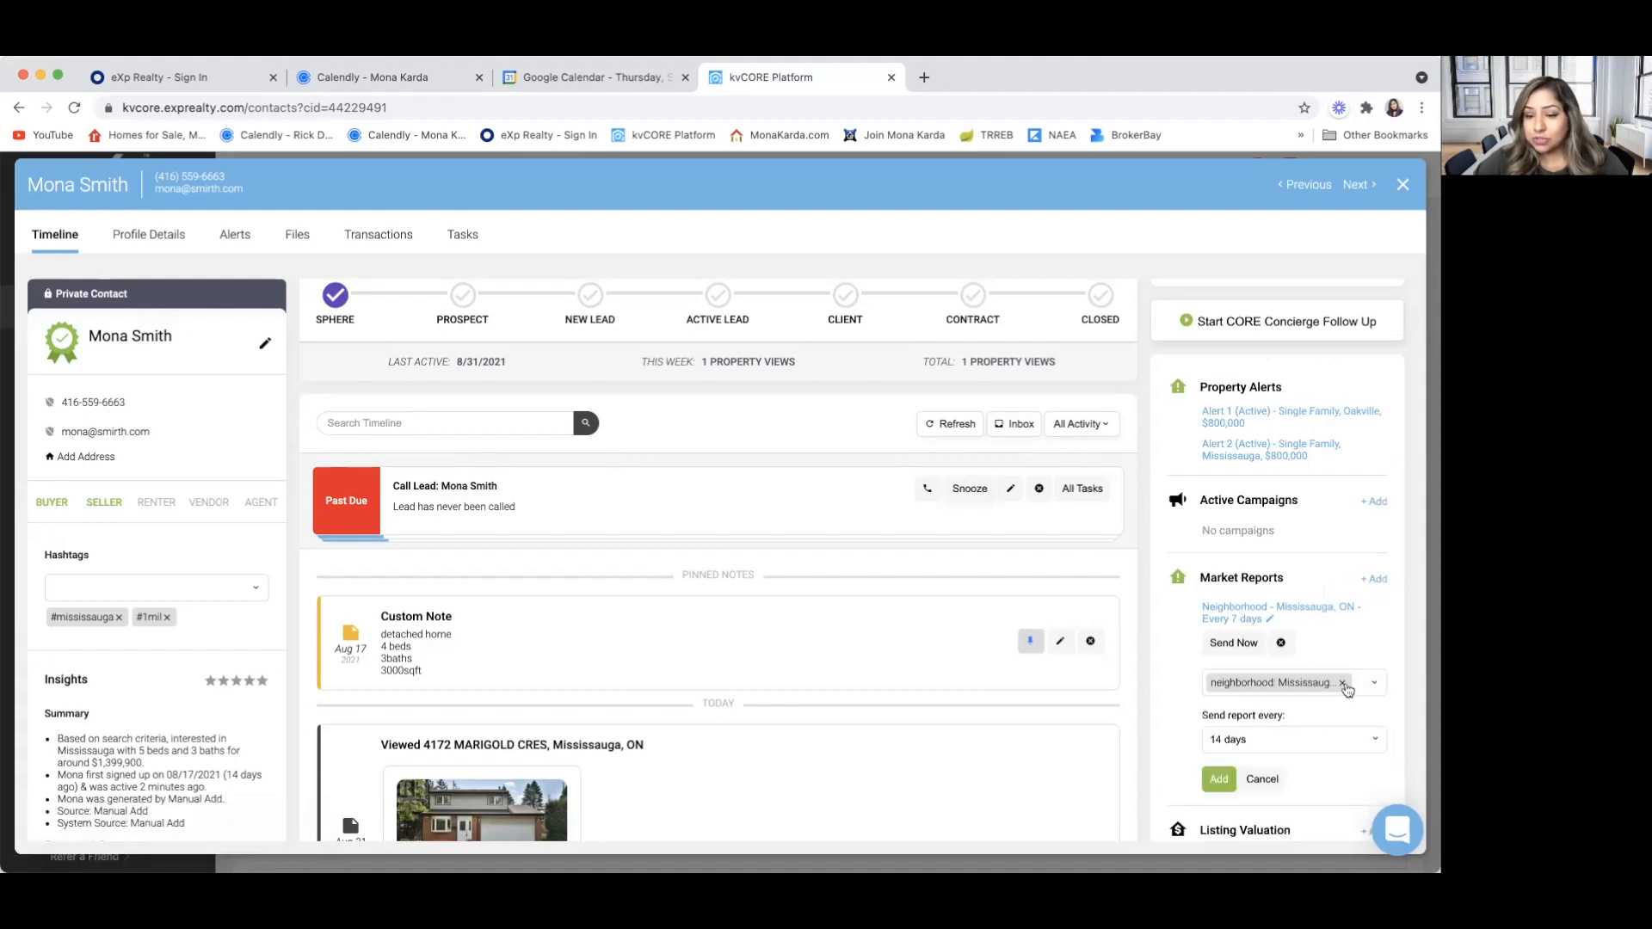
left_click(1341, 683)
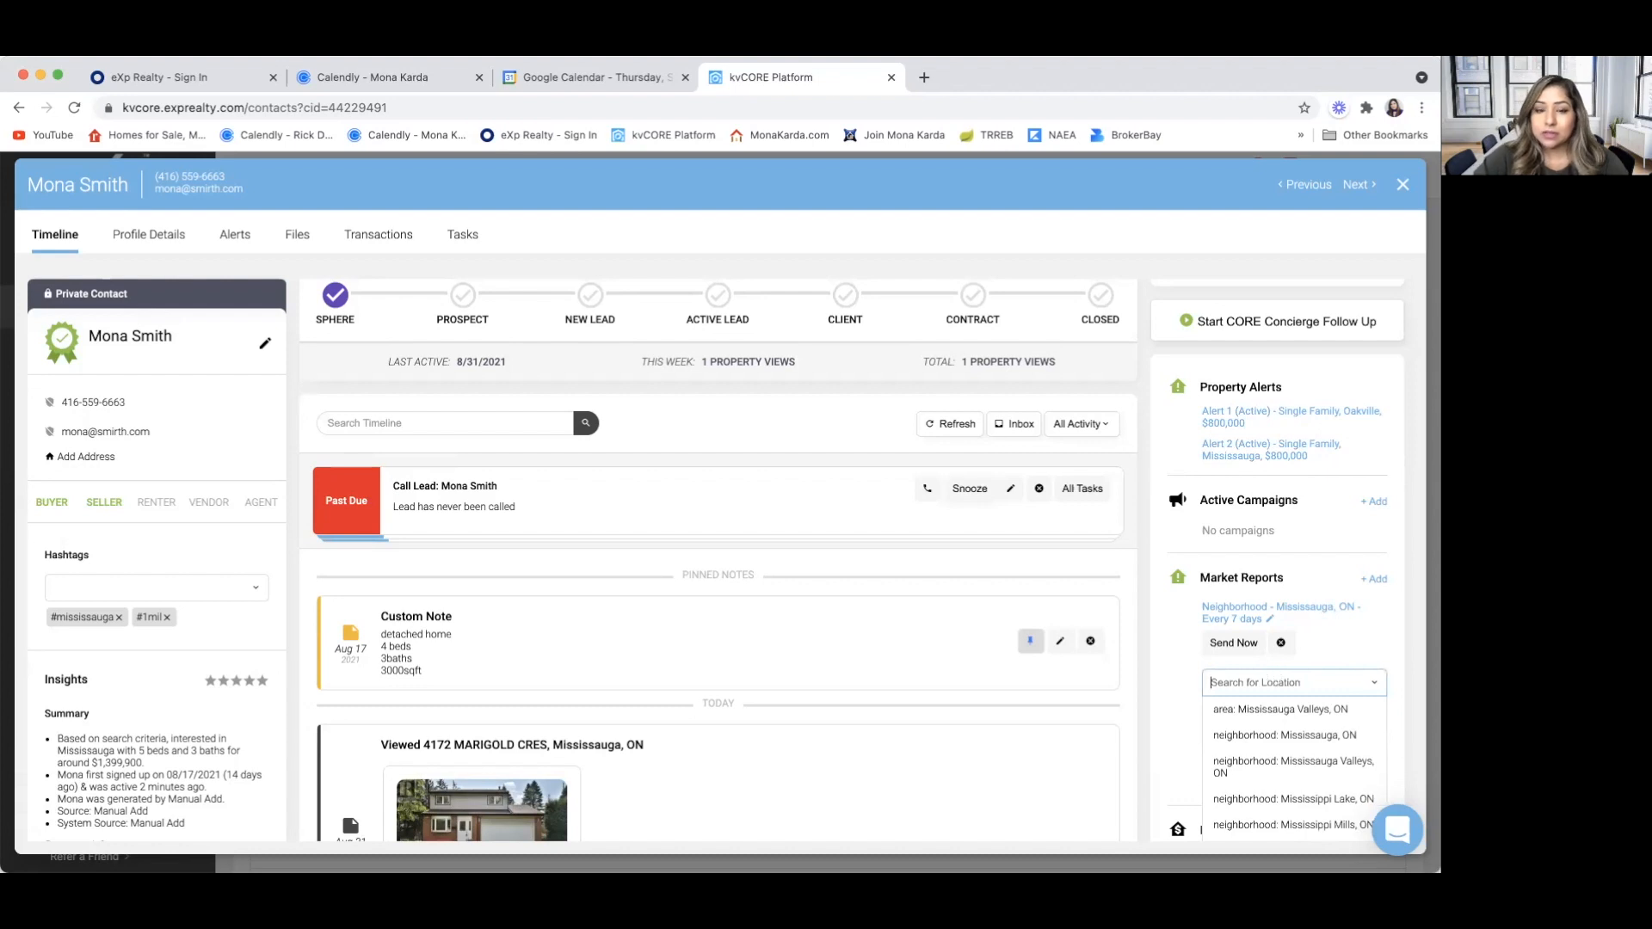
type("oa")
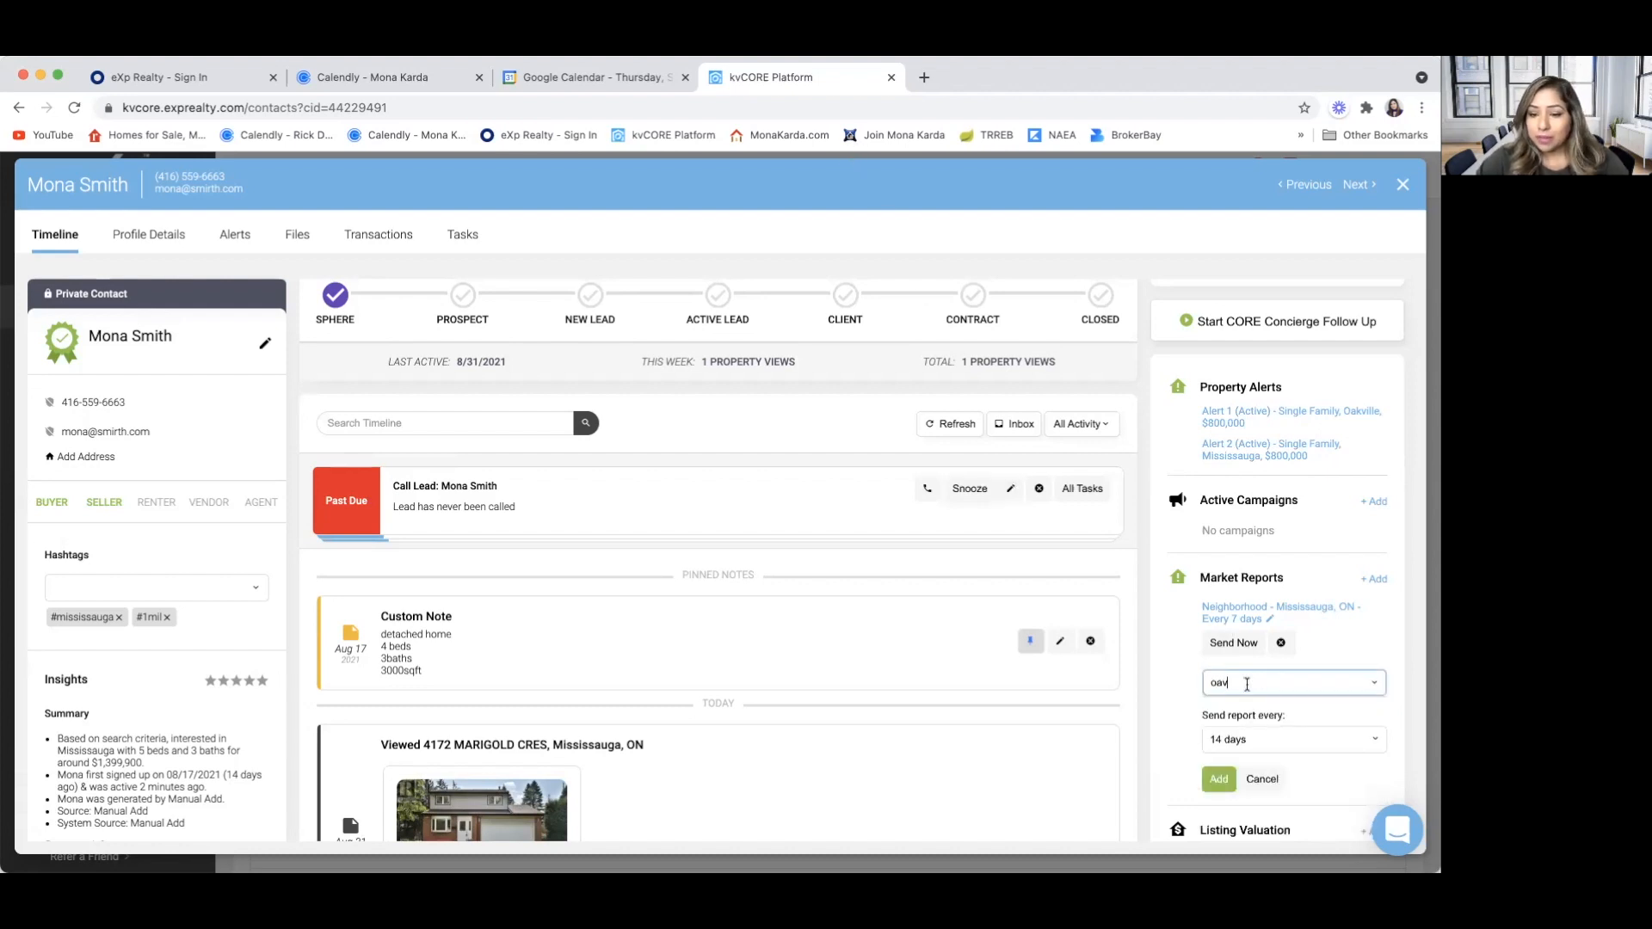
type("kville")
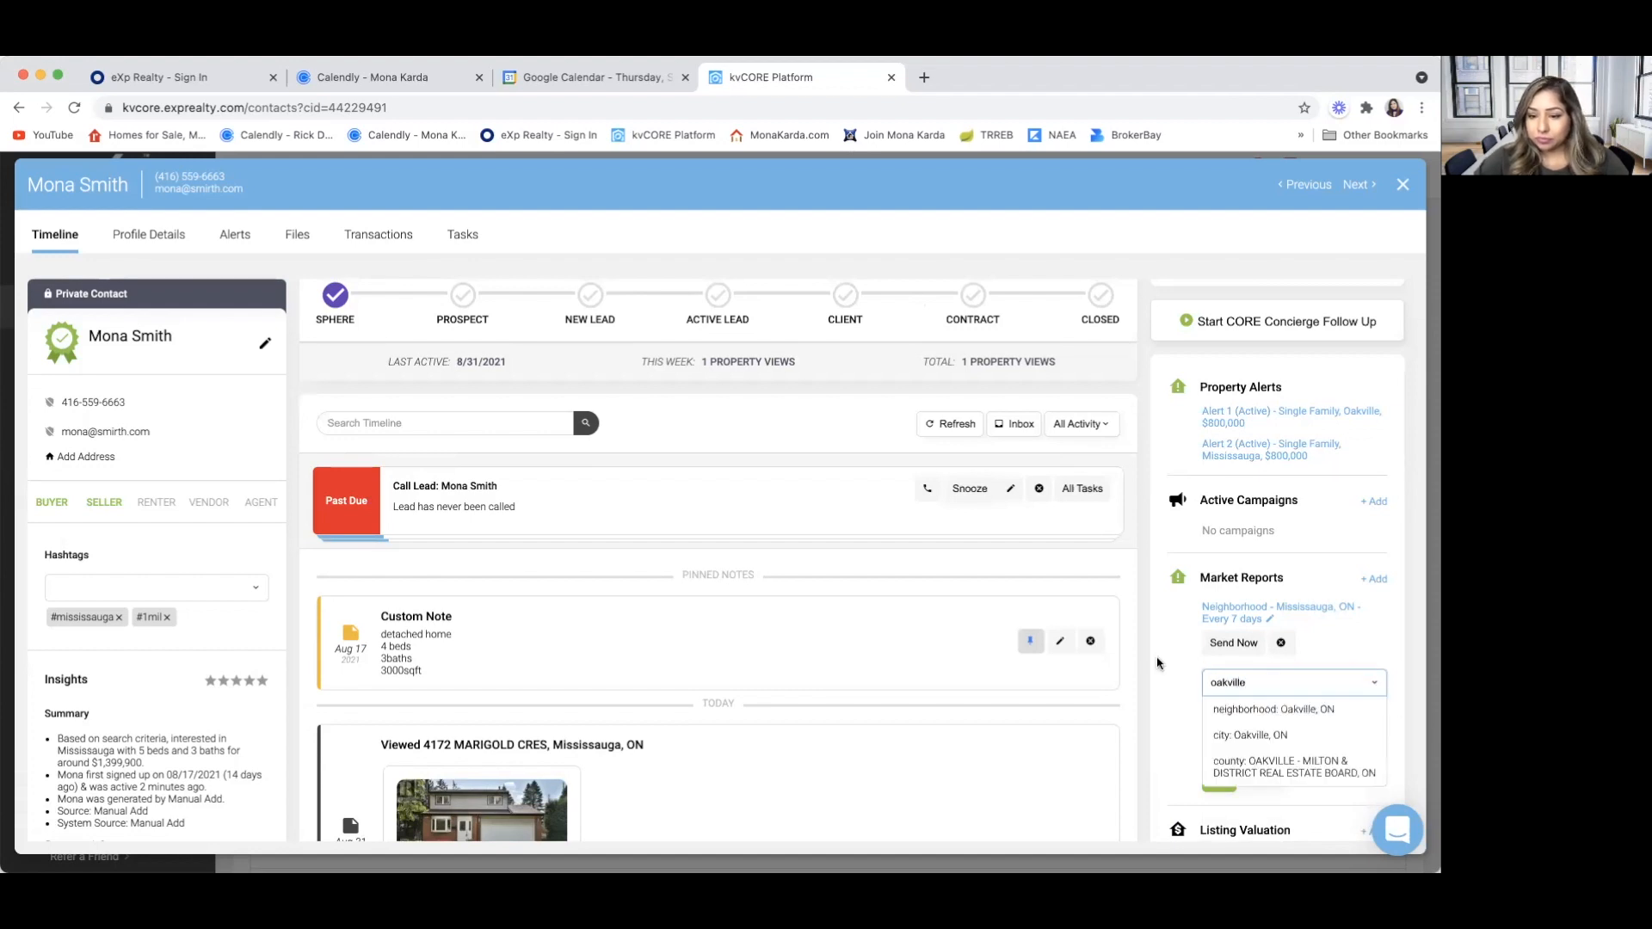
left_click(1233, 713)
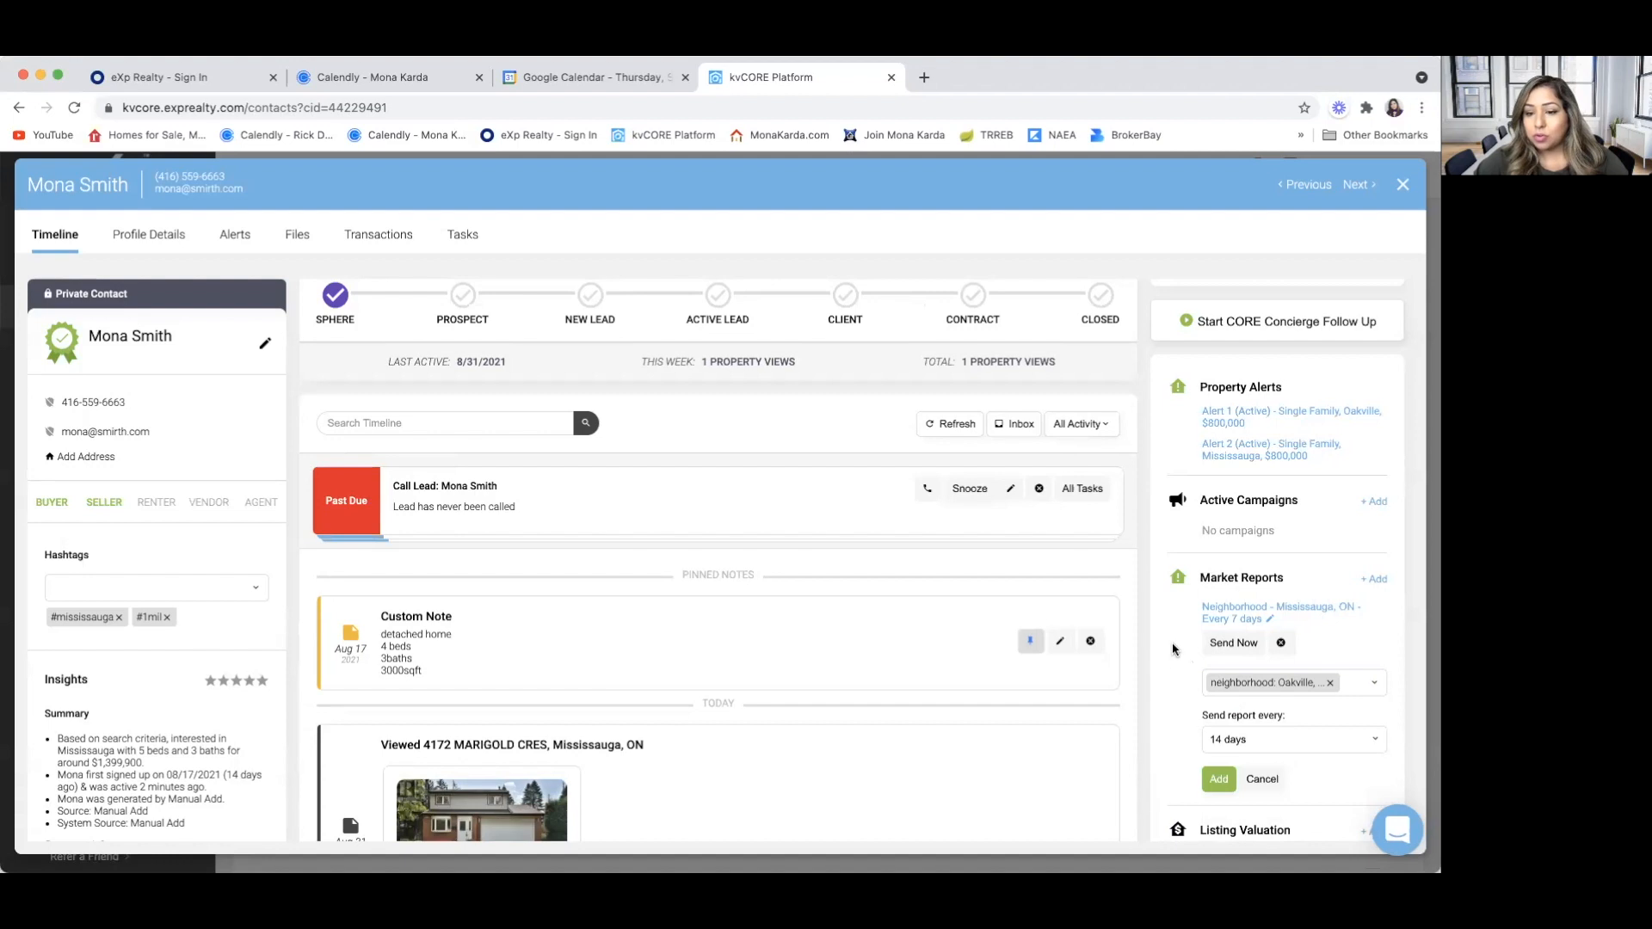
scroll(1188, 662, "down", 1)
left_click(1218, 724)
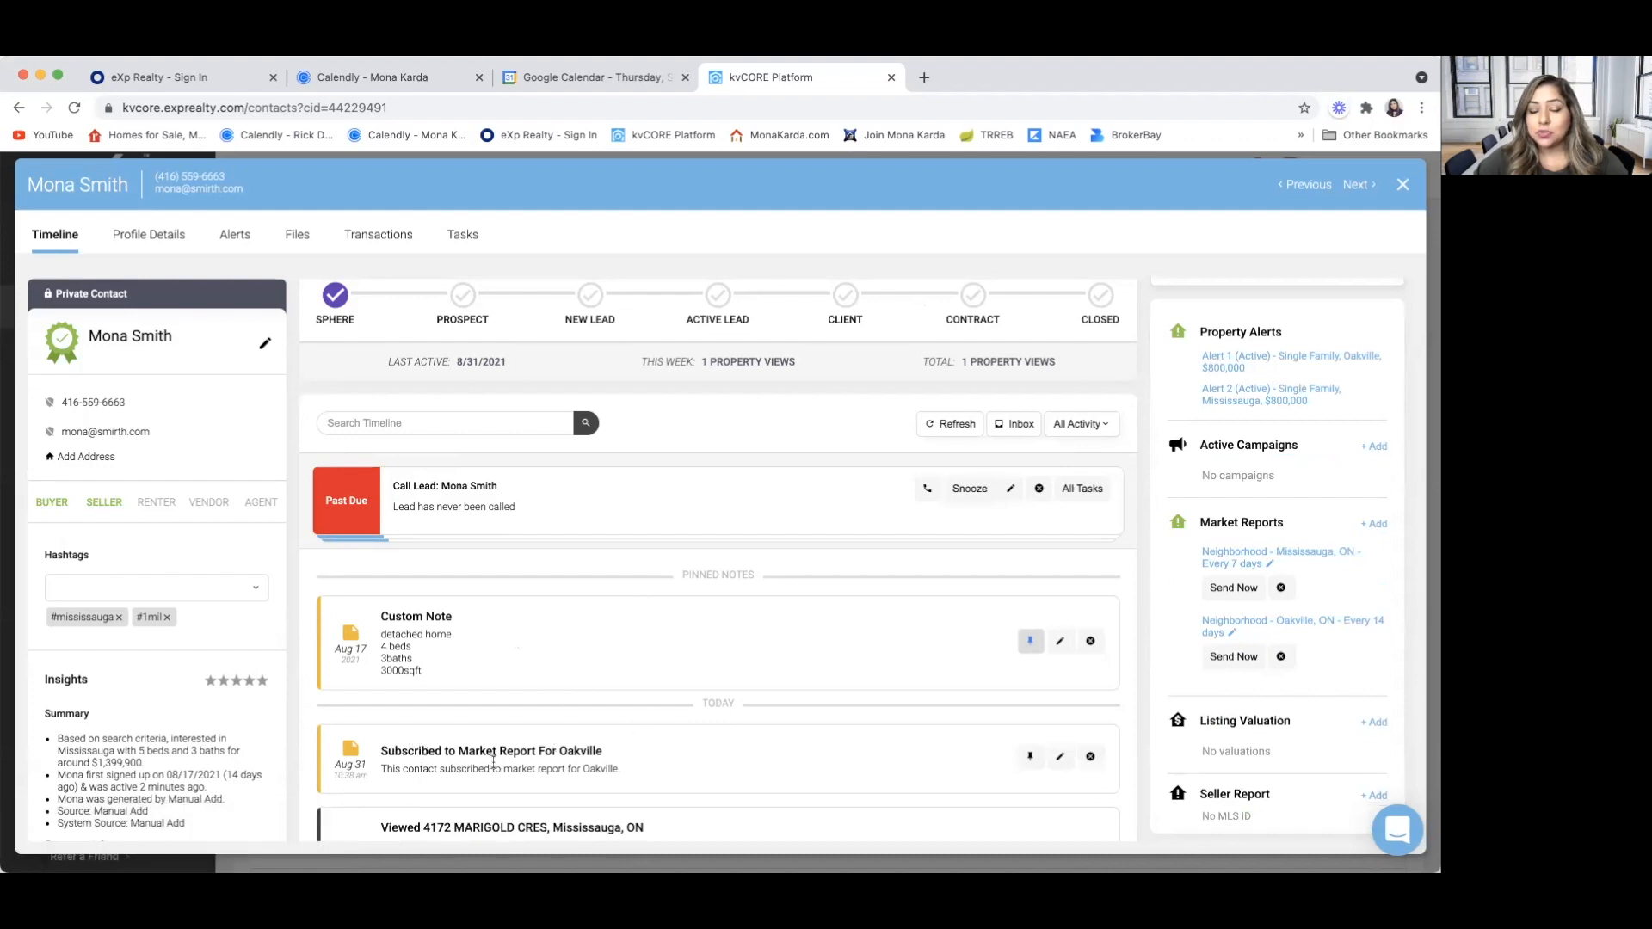
View the property valuation form for the contact's listing valuation, and close it without entering an address
scroll(621, 777, "down", 1)
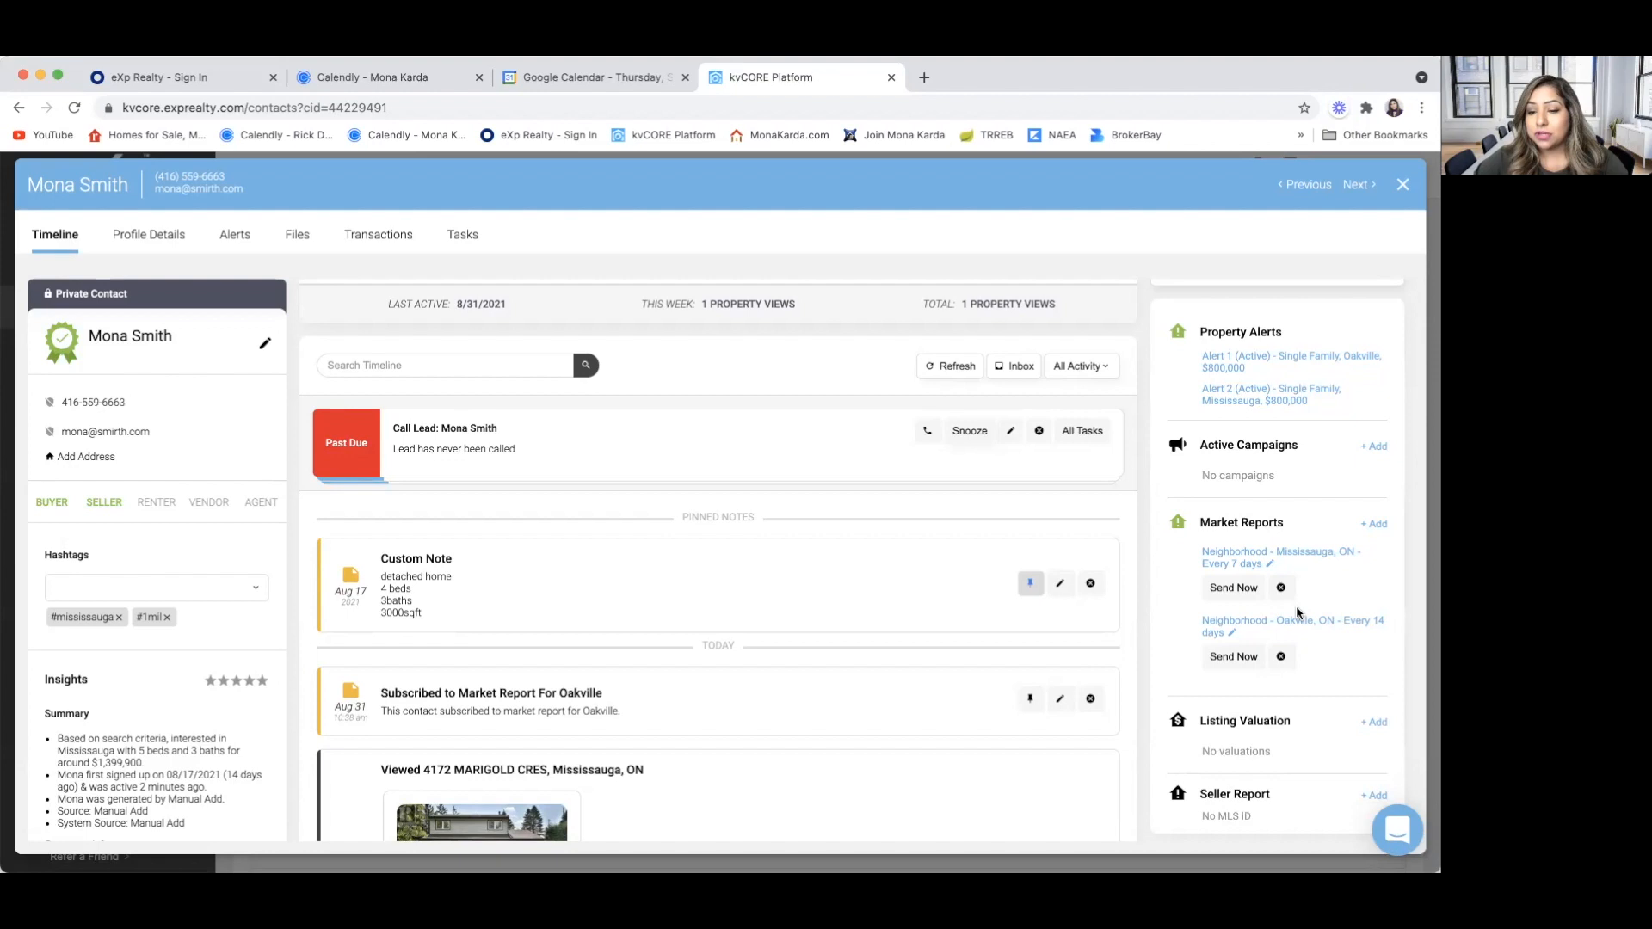
scroll(1277, 676, "down", 1)
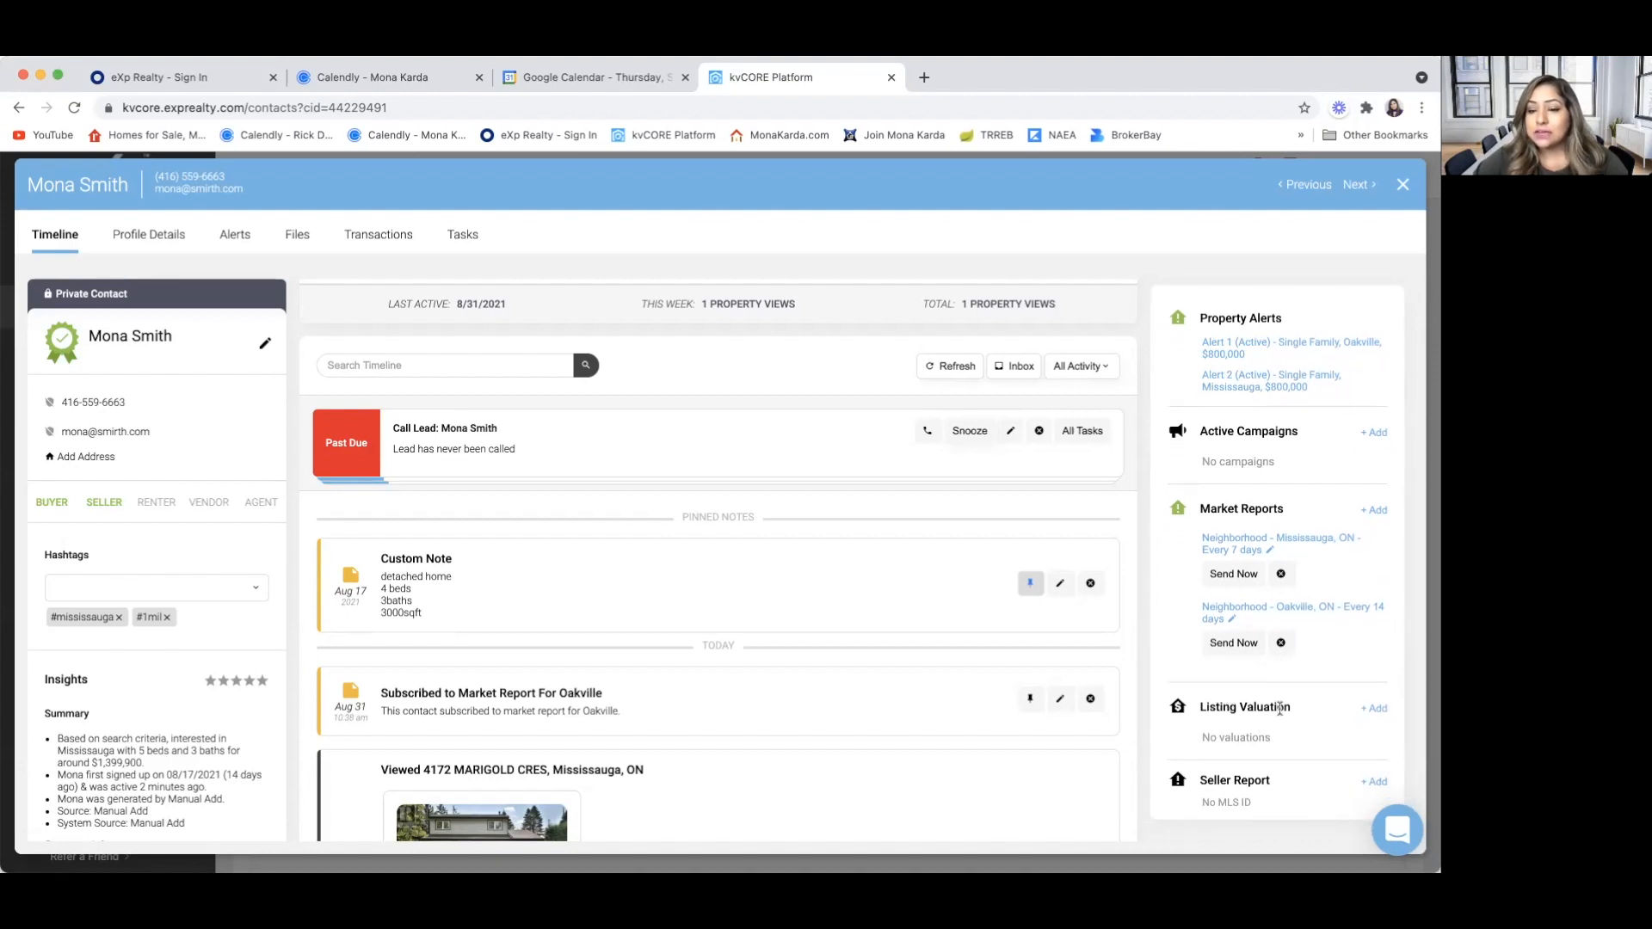
left_click(1370, 708)
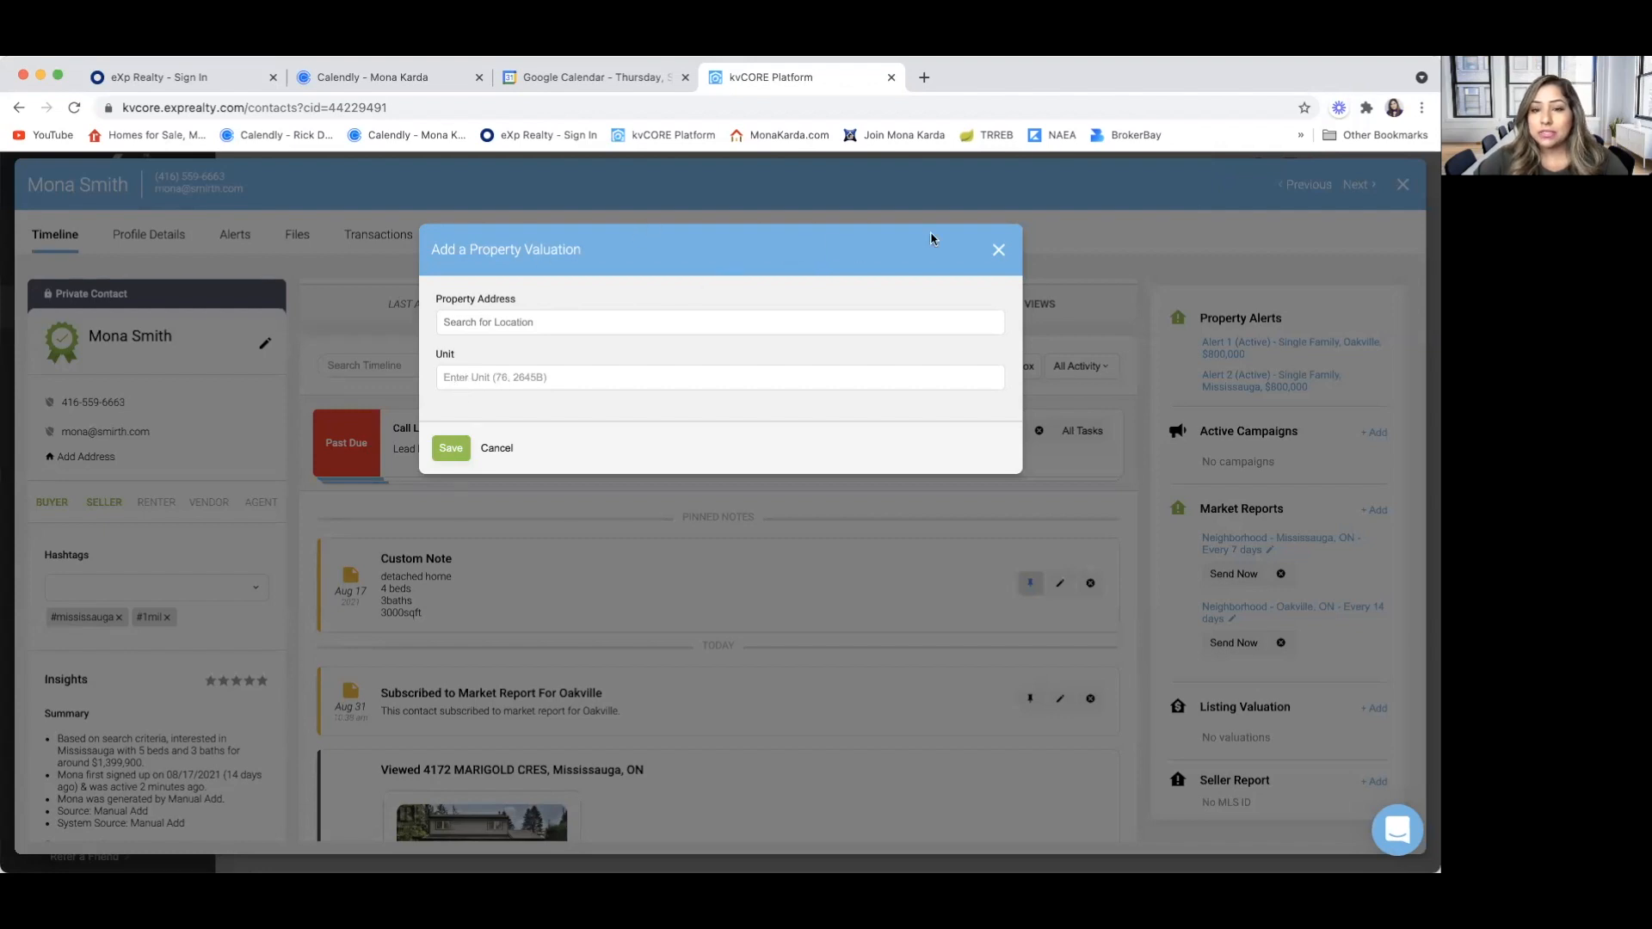
left_click(999, 250)
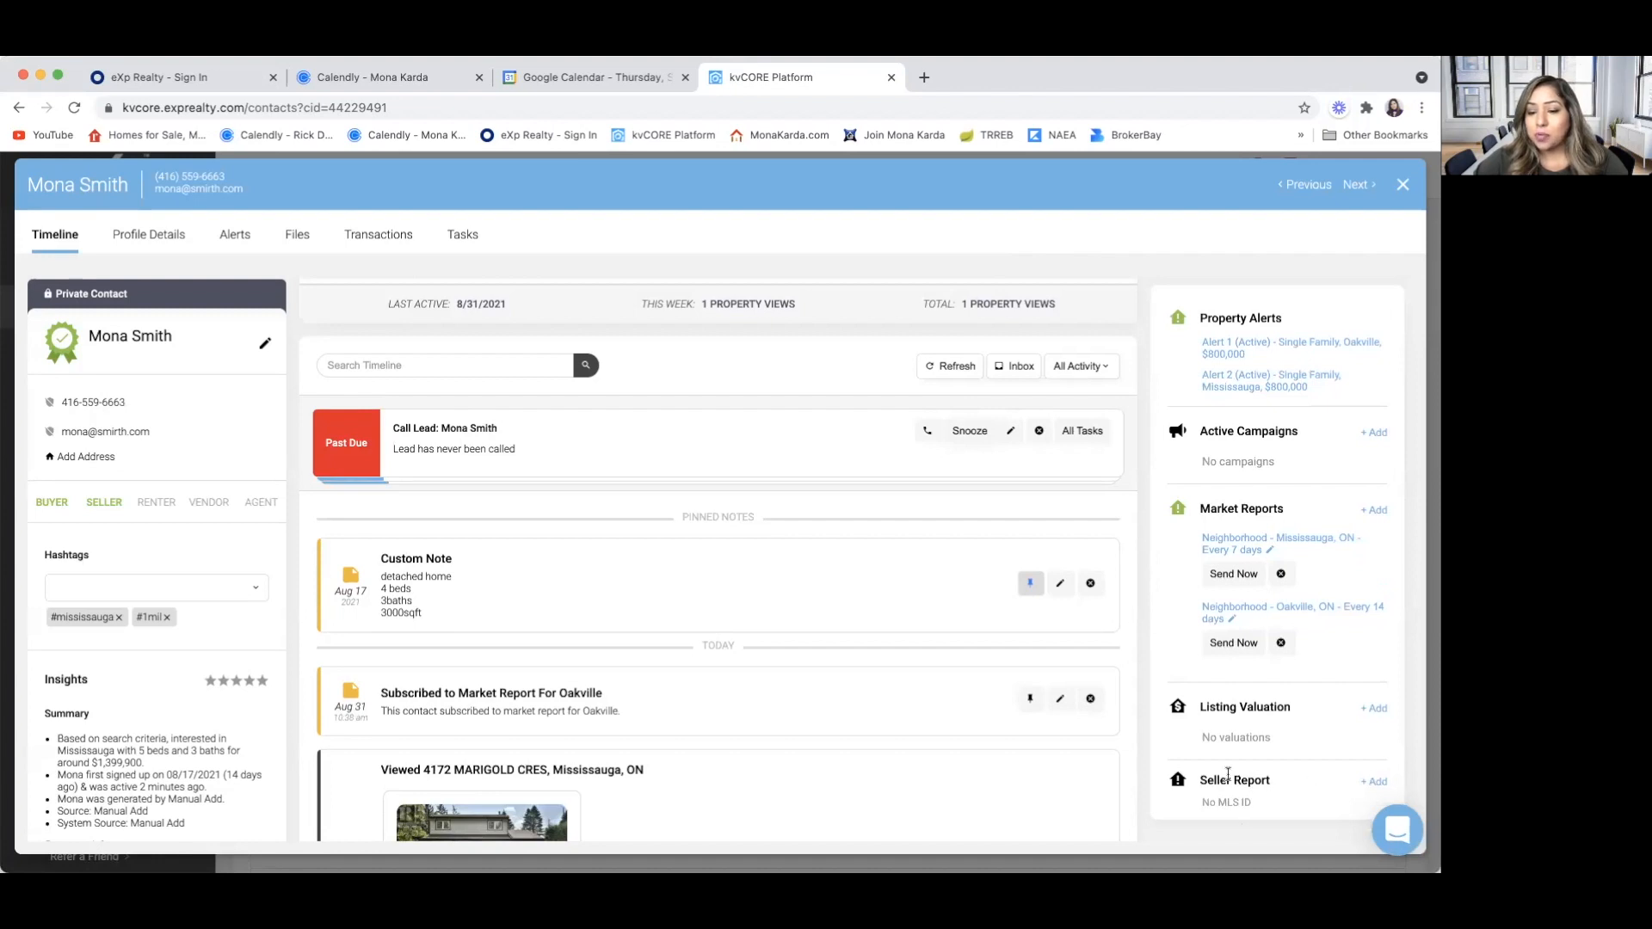
View the MLS ID entry for the contact's seller report, and cancel it without adding one
left_click(1376, 782)
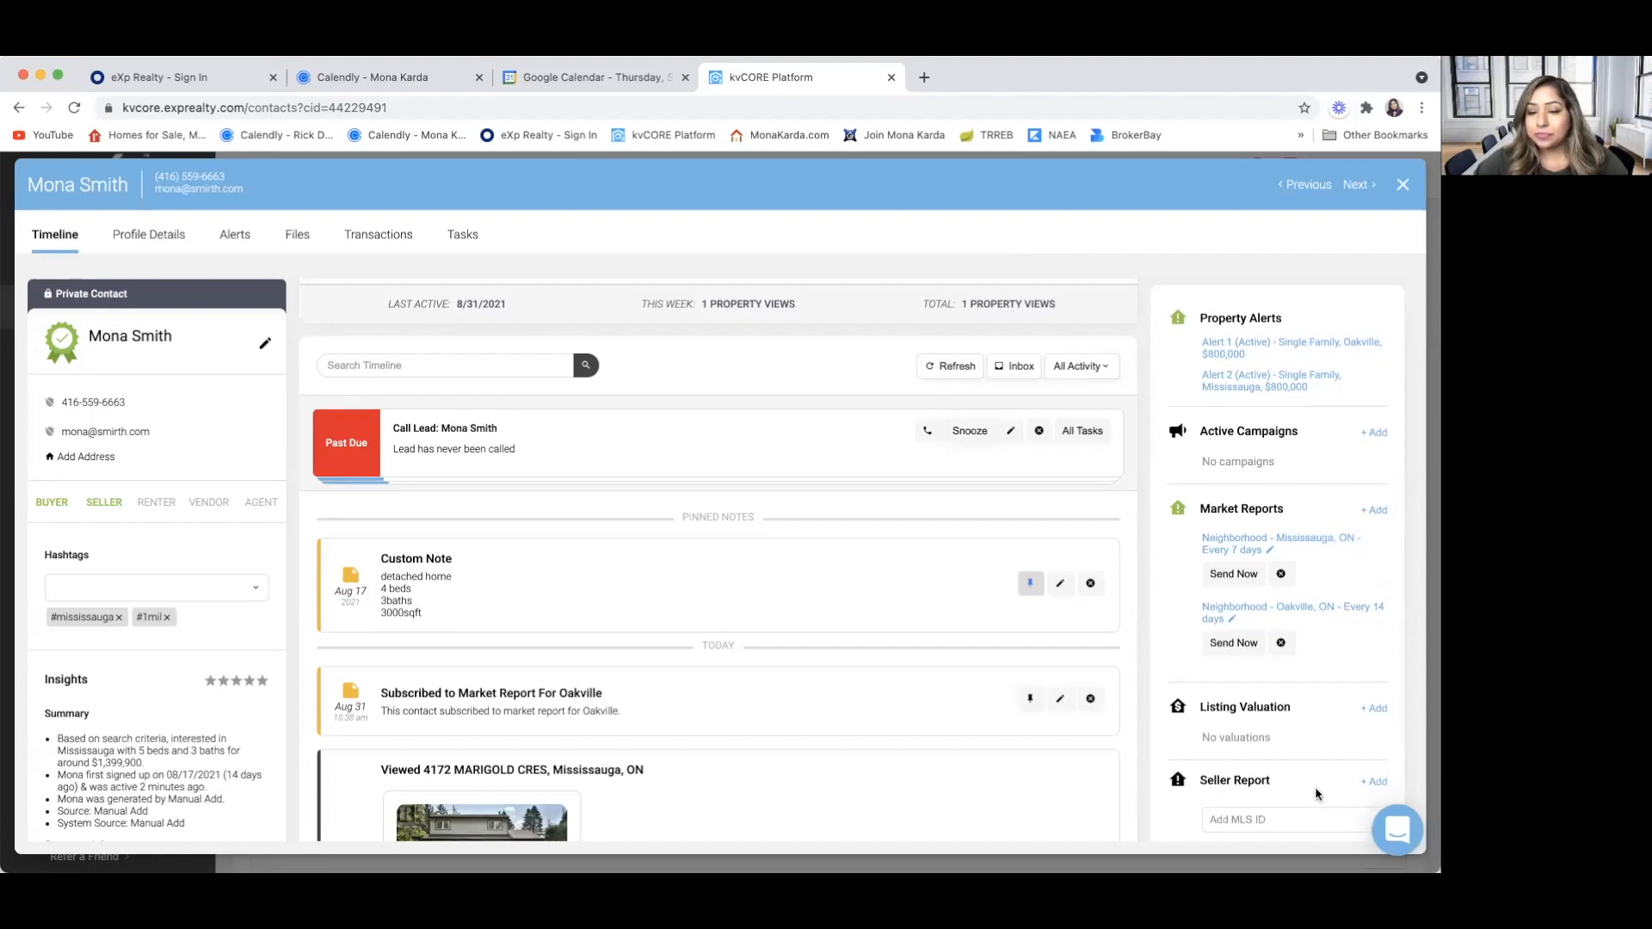
scroll(1319, 791, "down", 2)
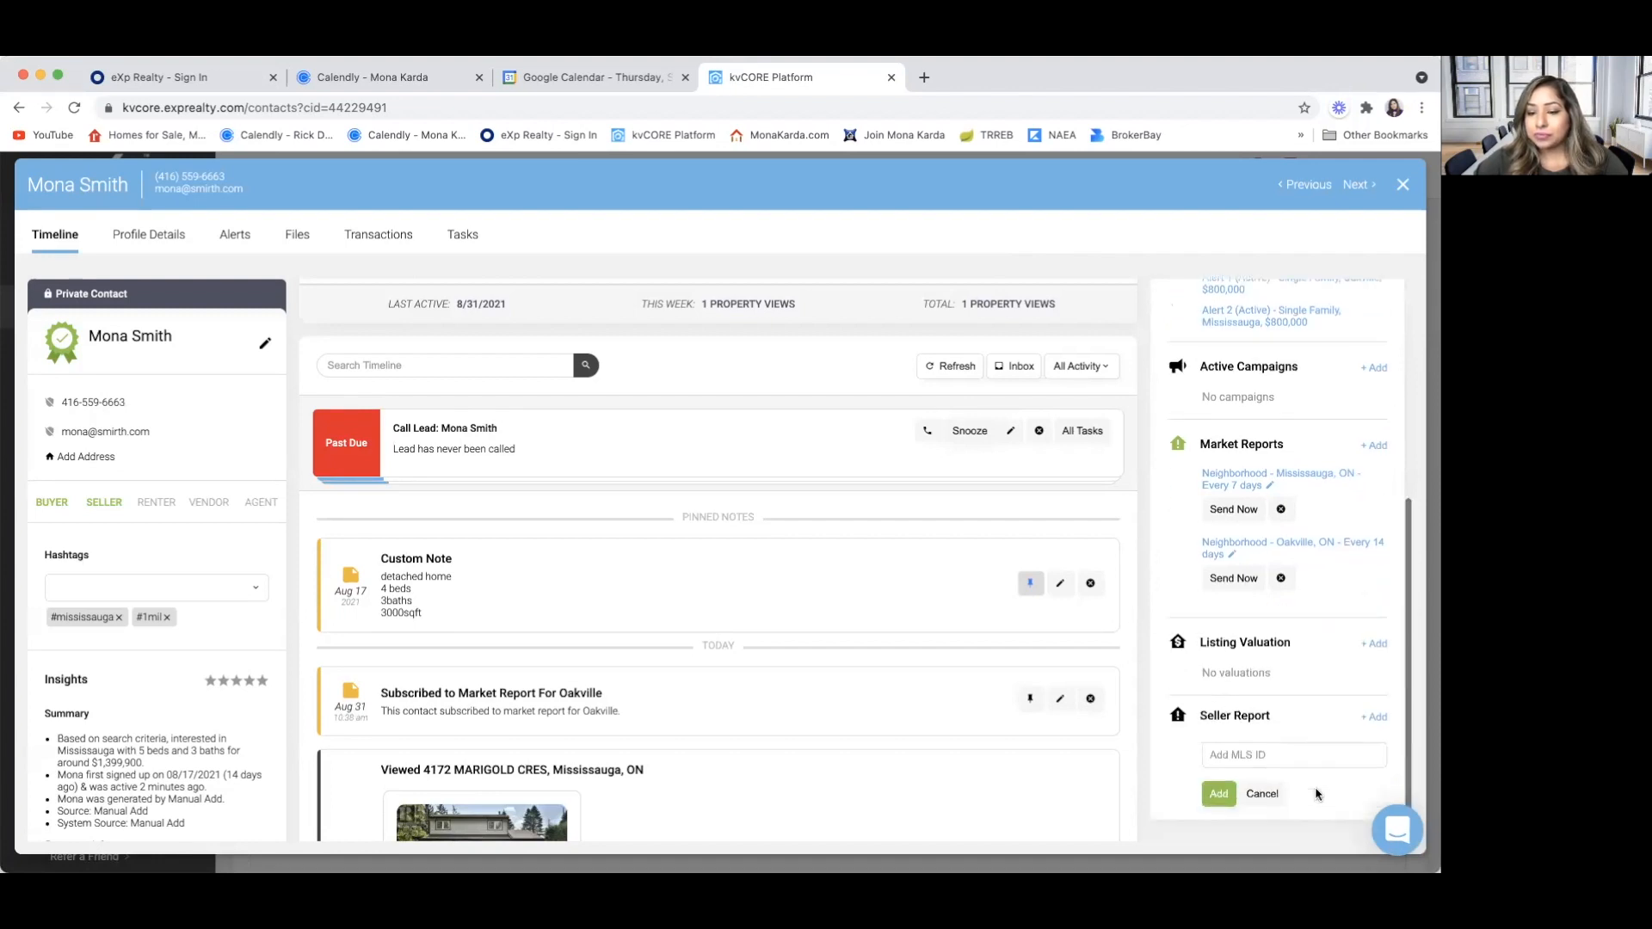
left_click(1261, 793)
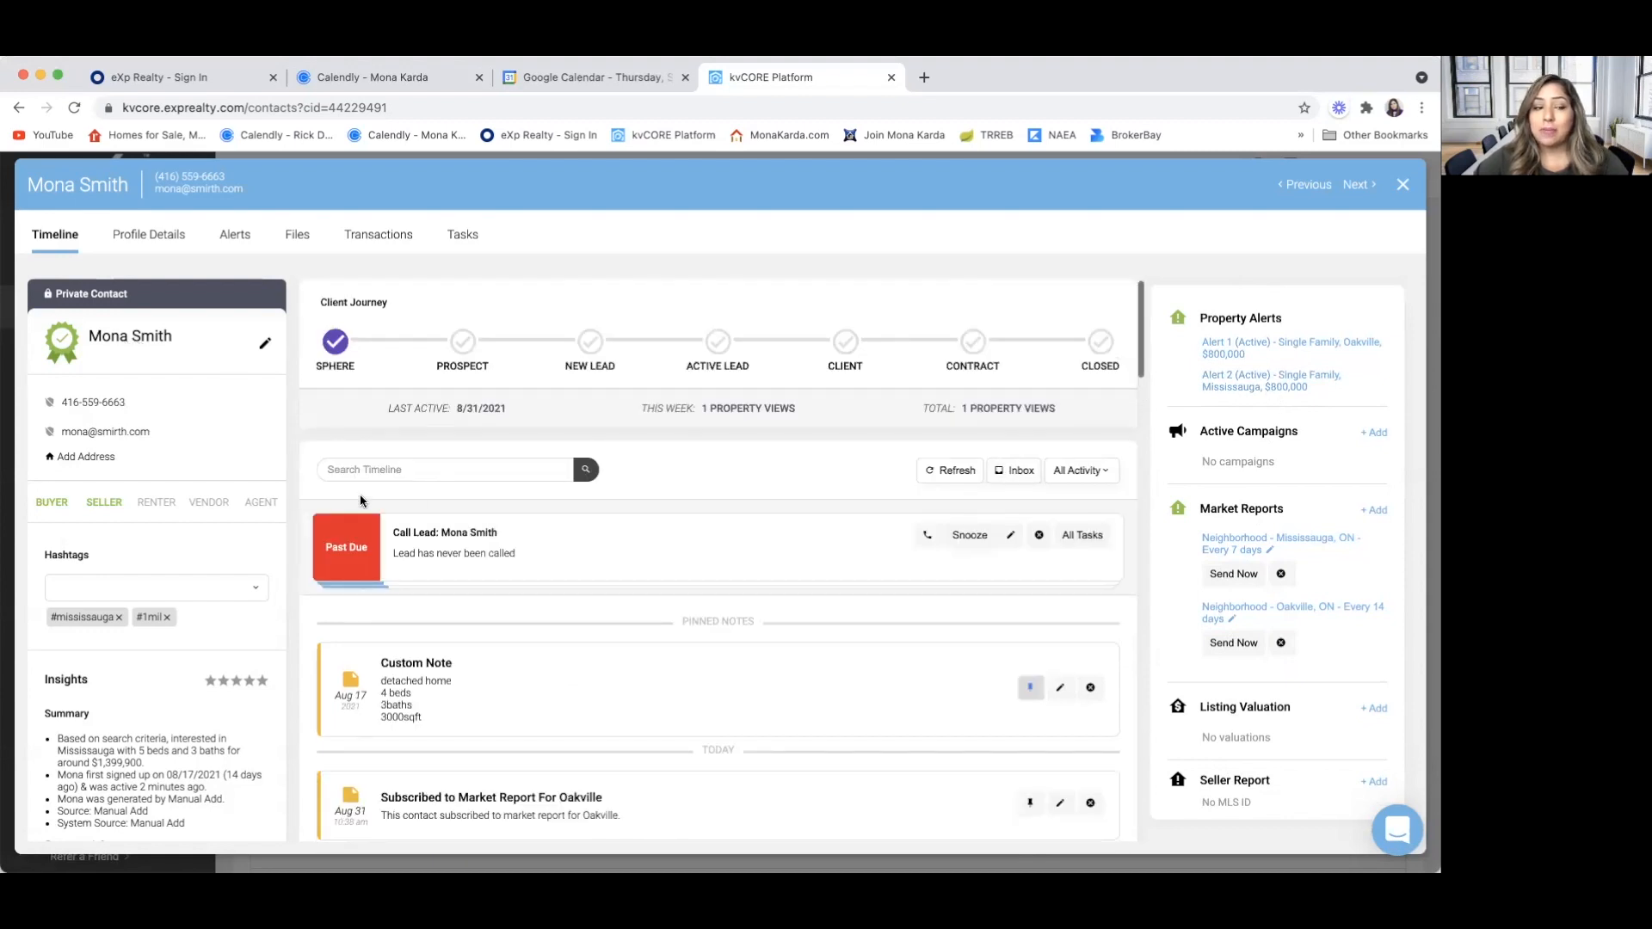
Review the contact's timeline from the Oakville report subscription through the listing activity and sent emails, and return to the client journey
scroll(470, 589, "down", 10)
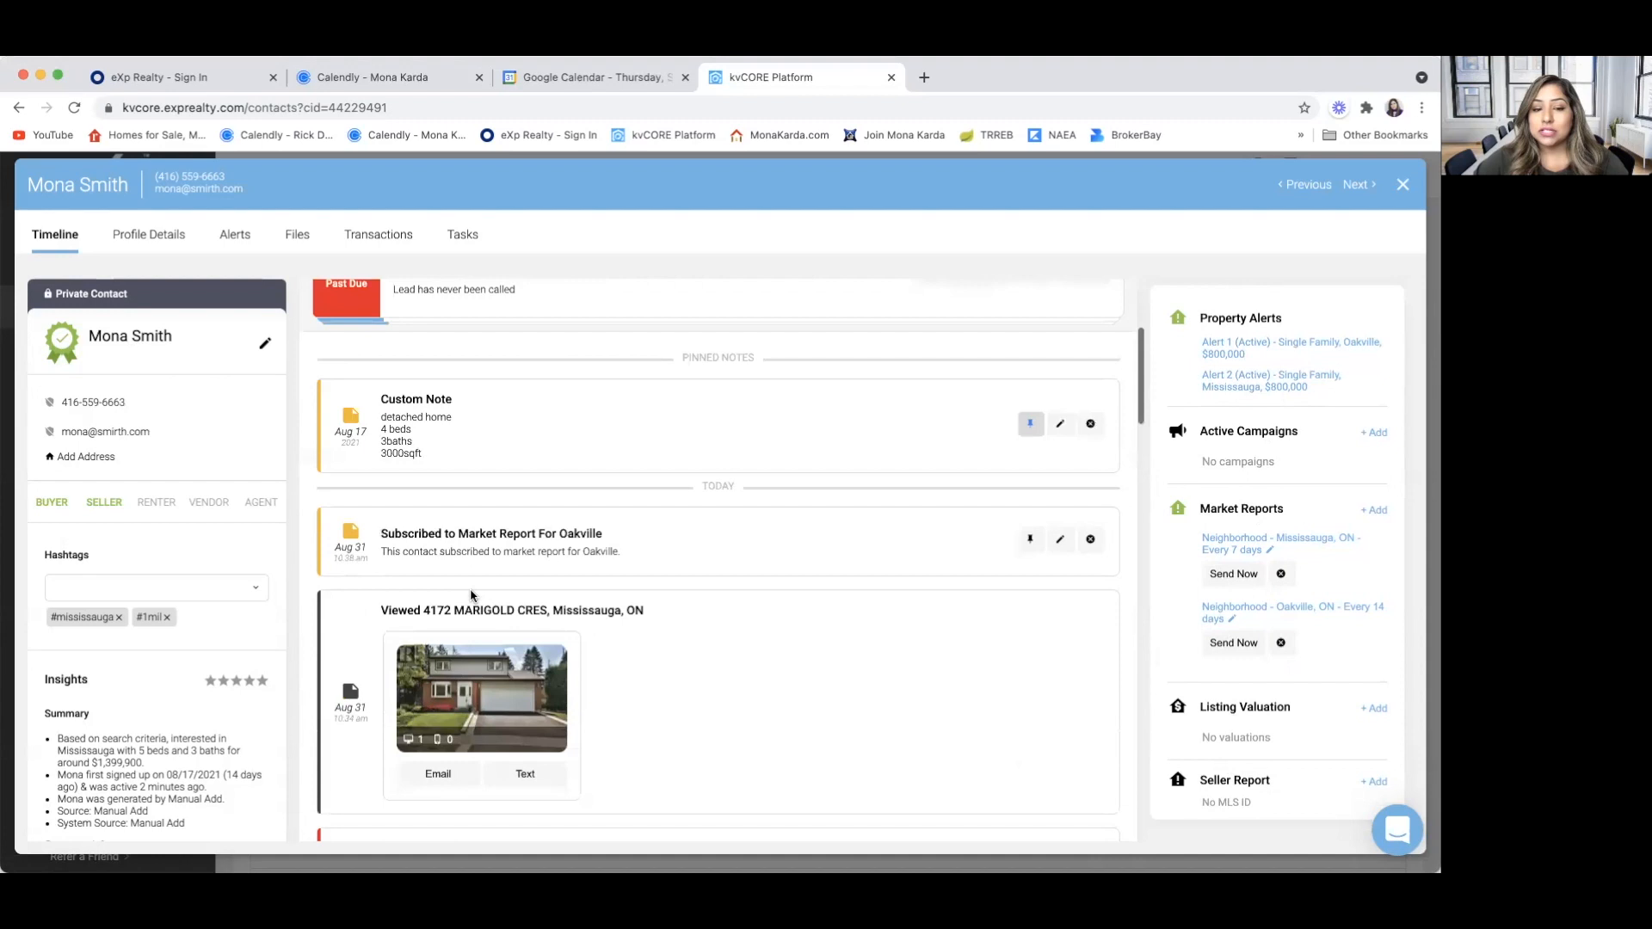
scroll(469, 589, "down", 5)
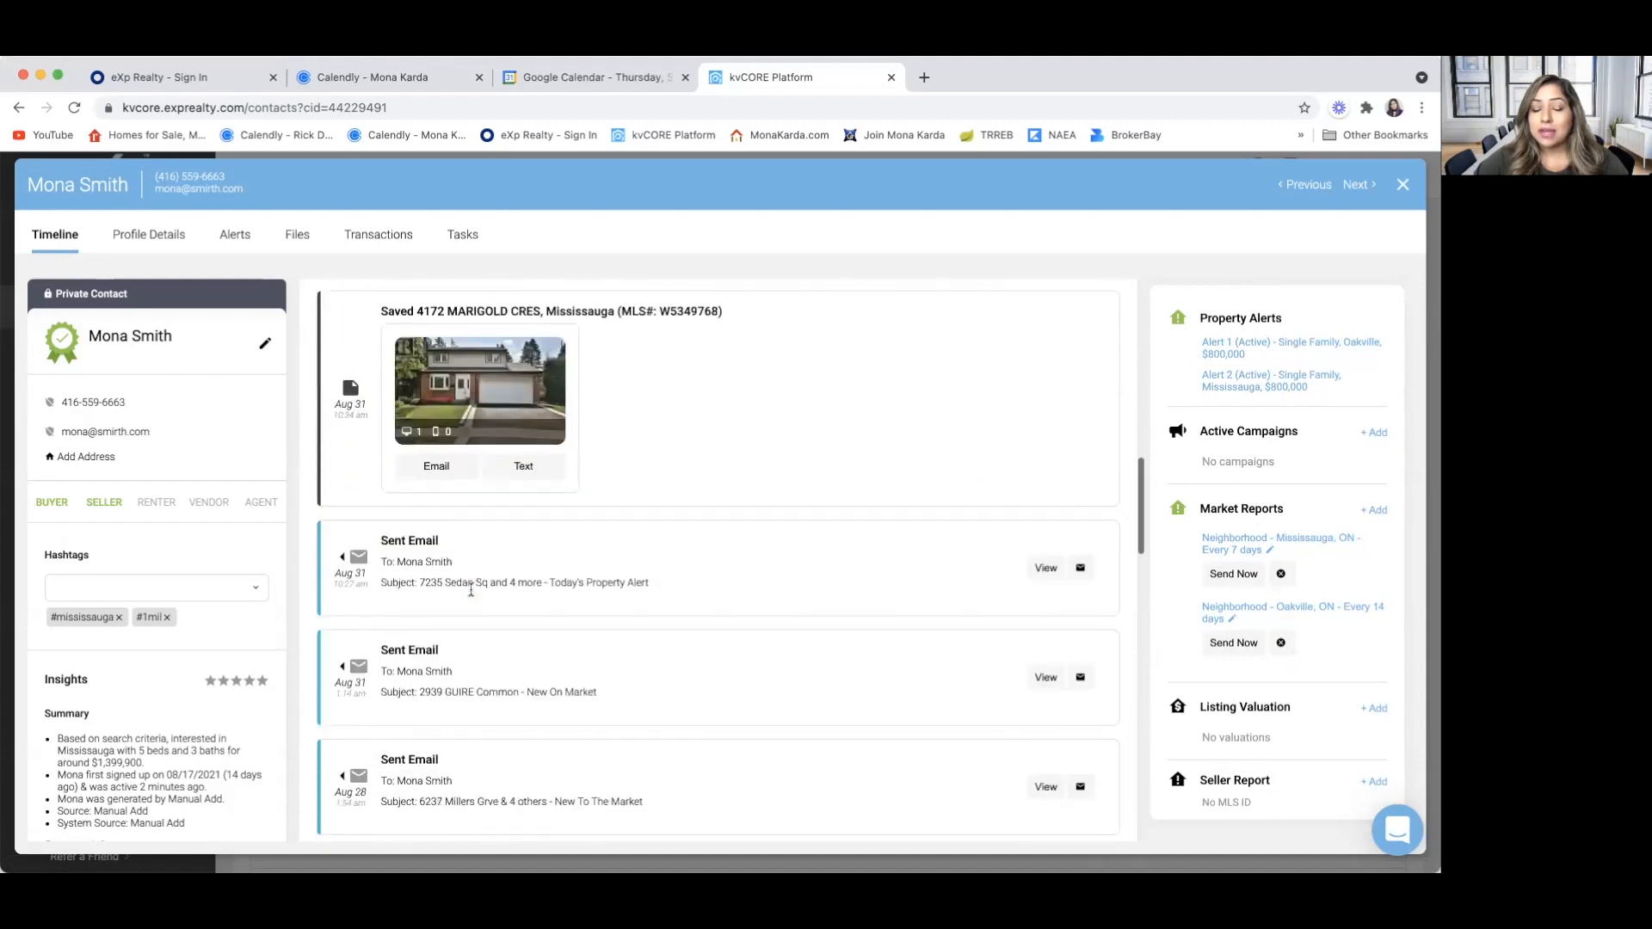
scroll(470, 596, "down", 2)
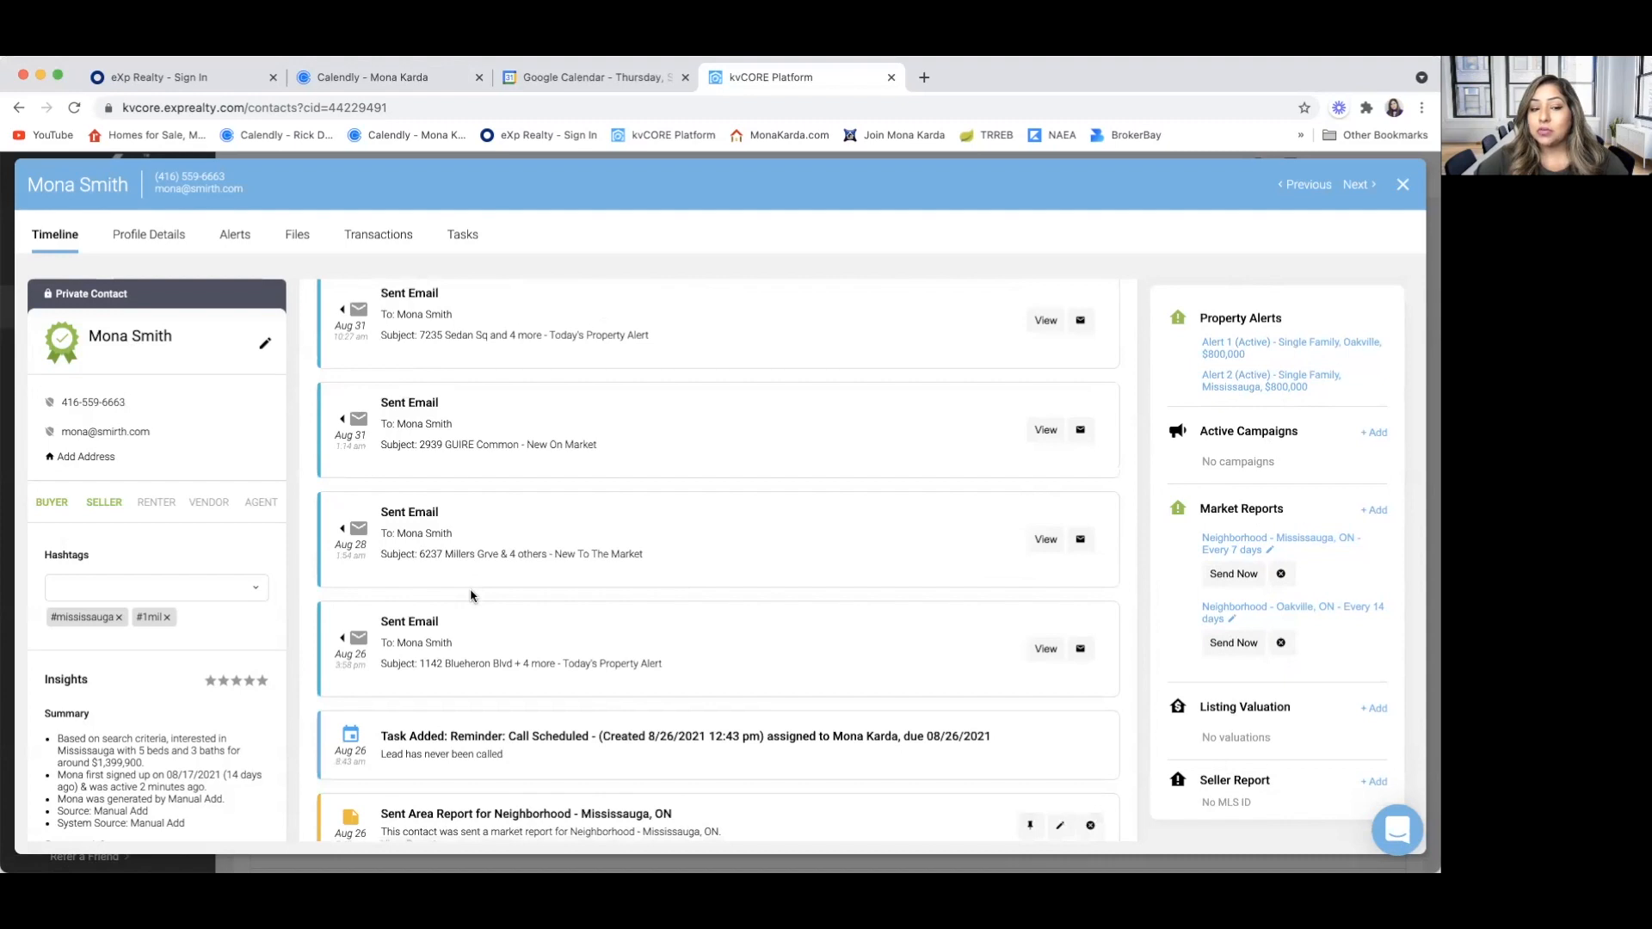
scroll(470, 589, "up", 15)
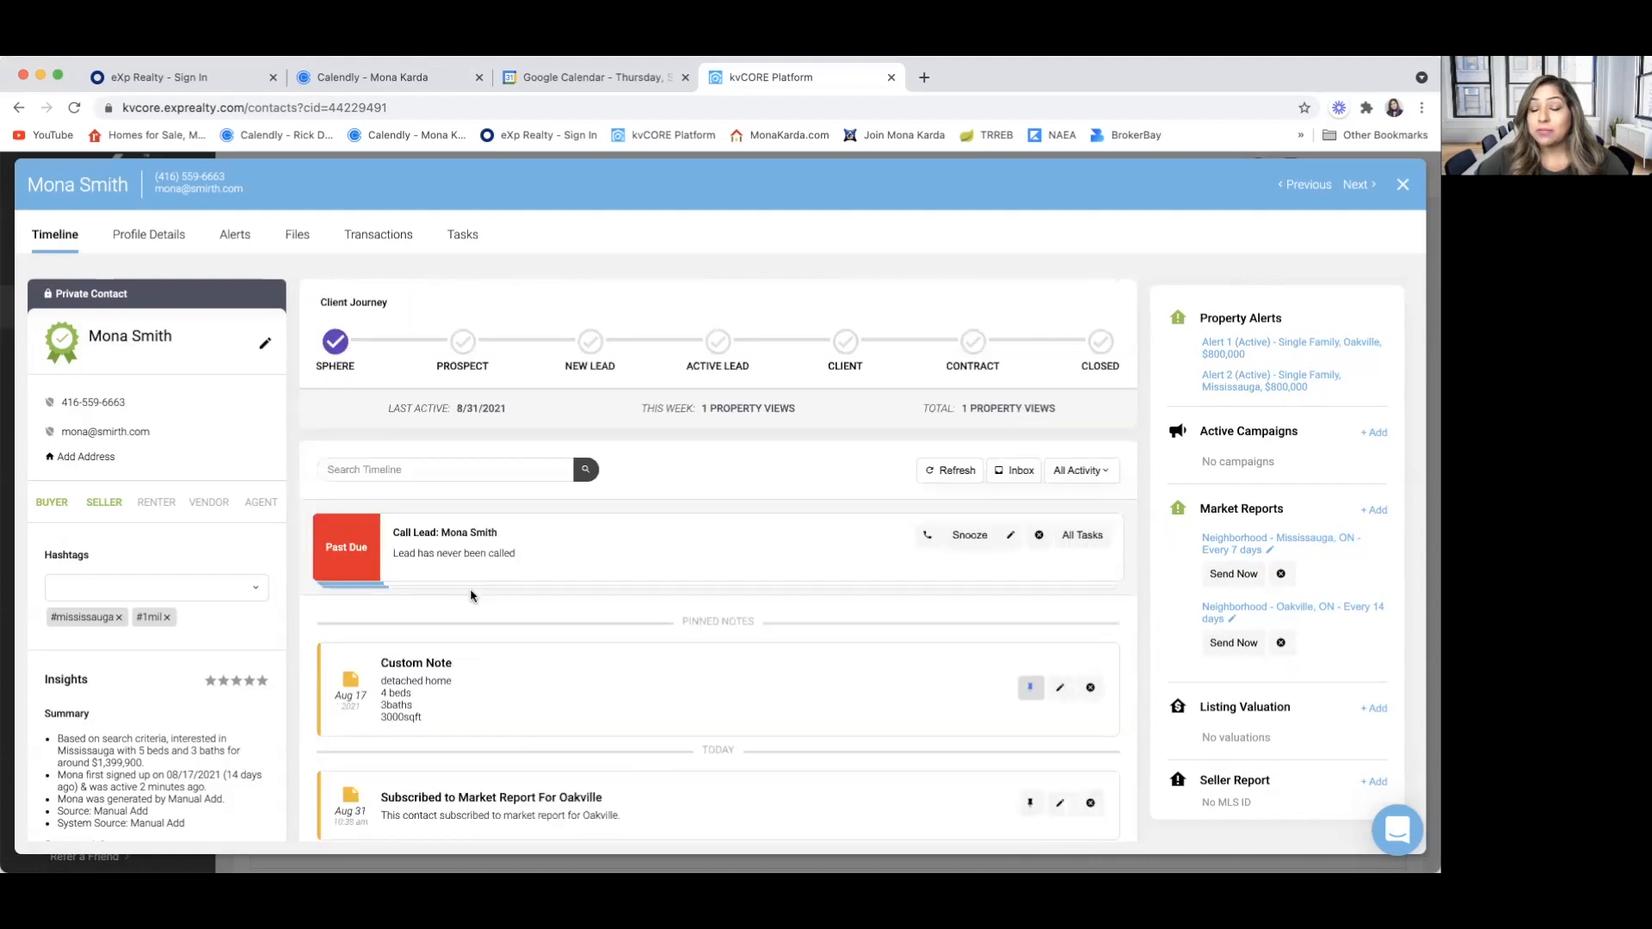
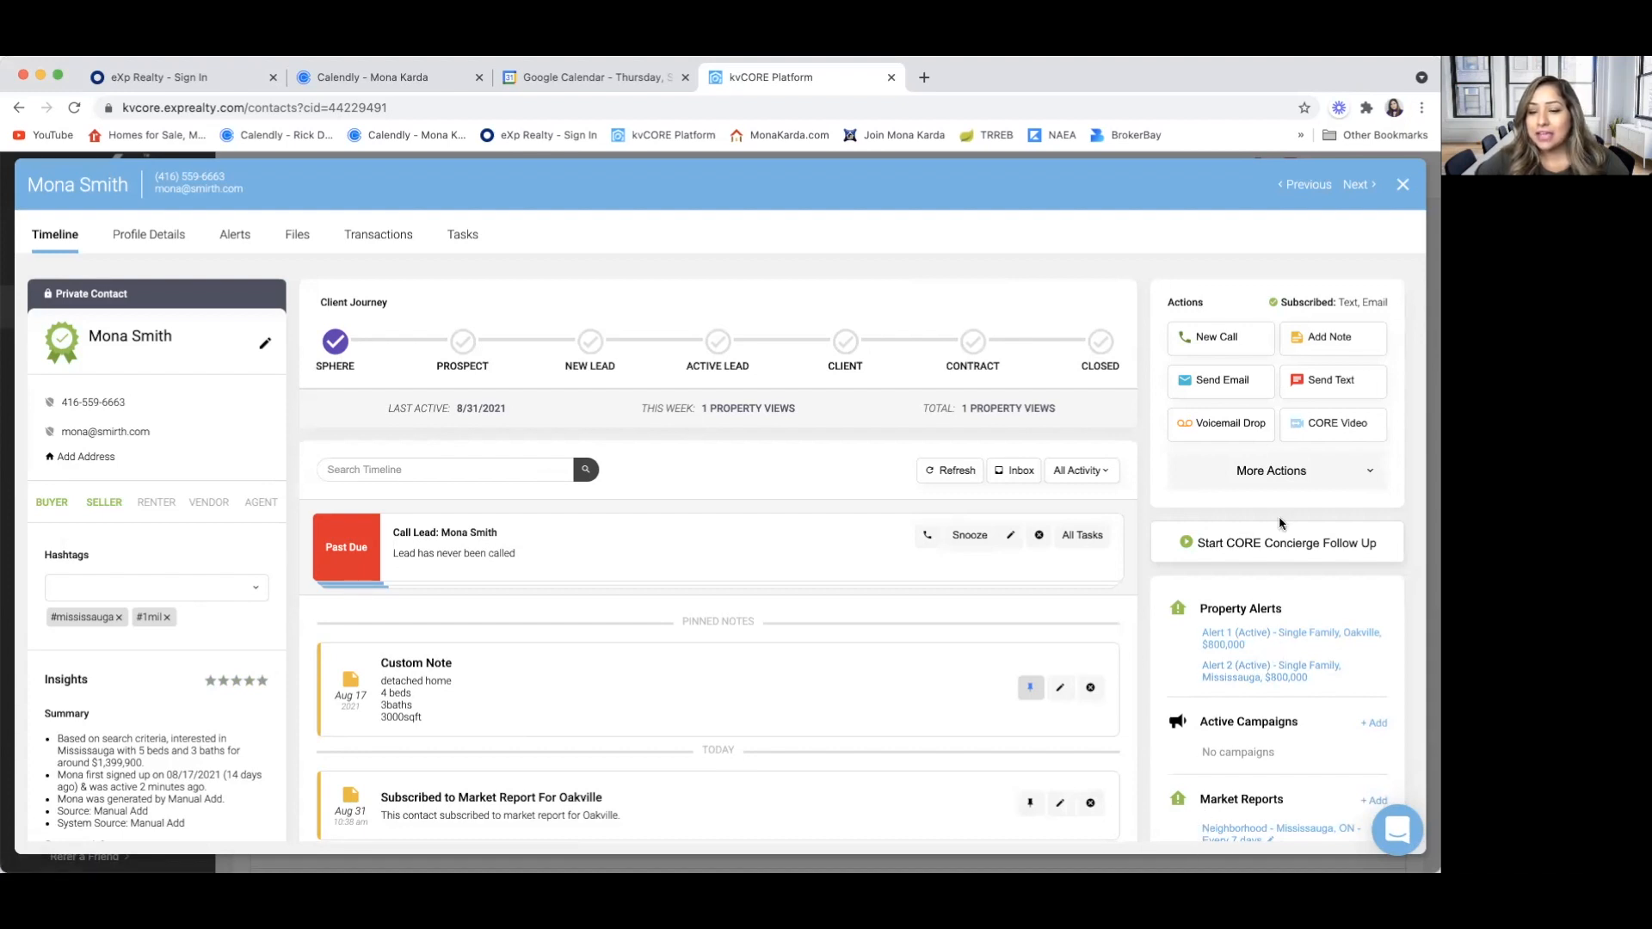
Check the contact's alerts and reports, close the contact record, and open the MLS property listings
scroll(1205, 775, "down", 3)
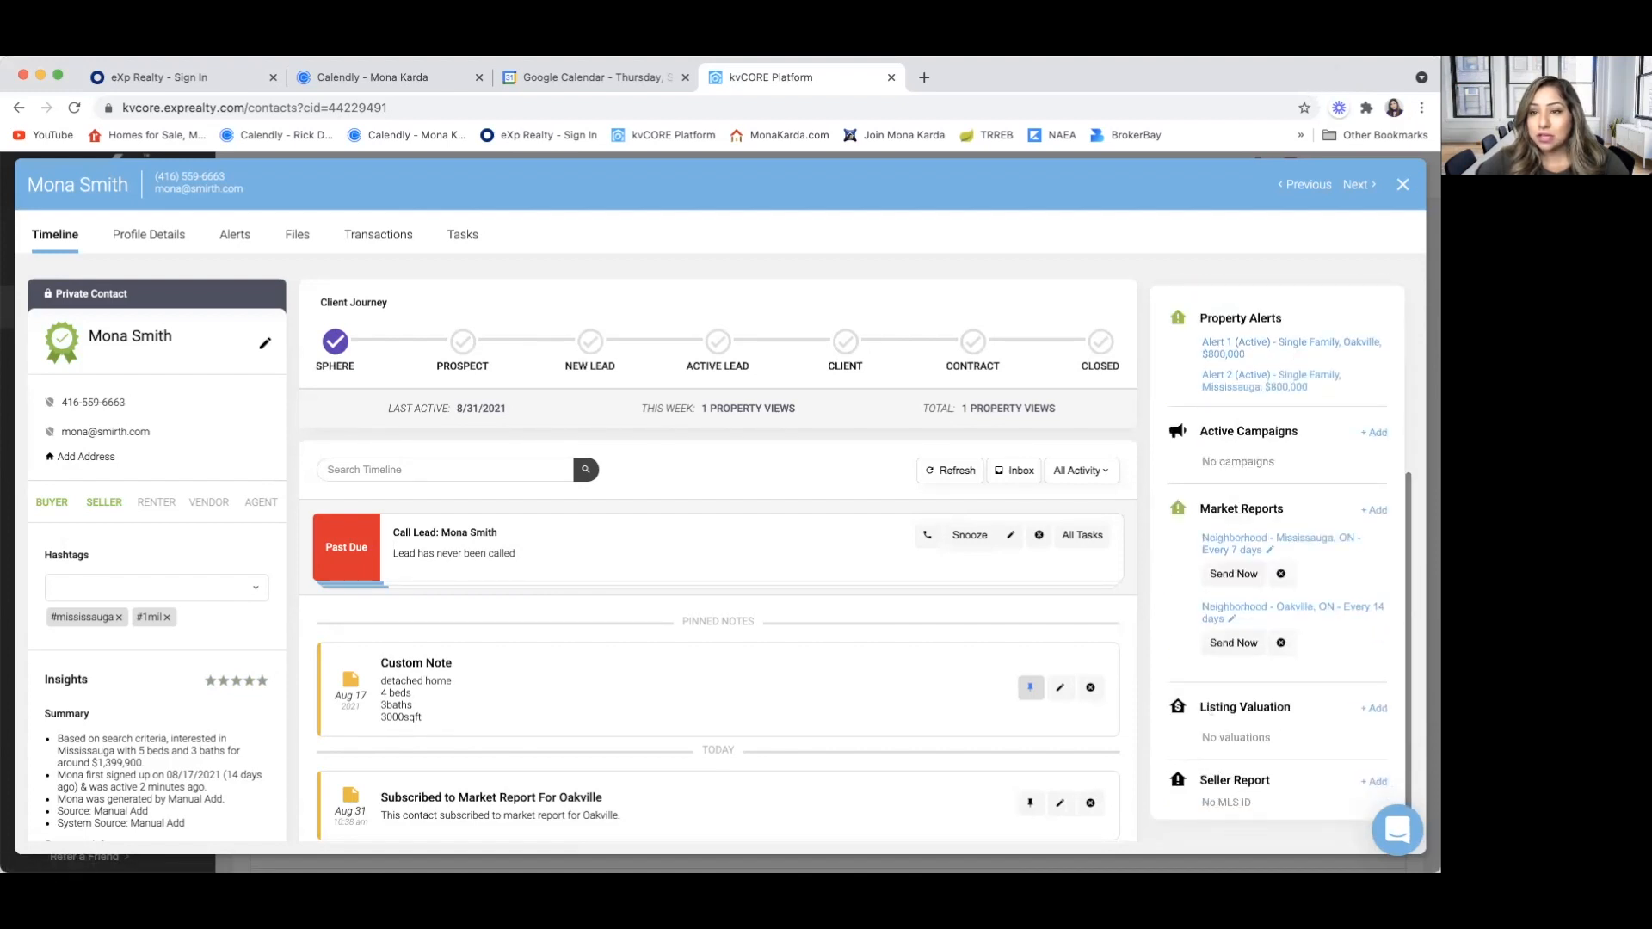
left_click(1405, 187)
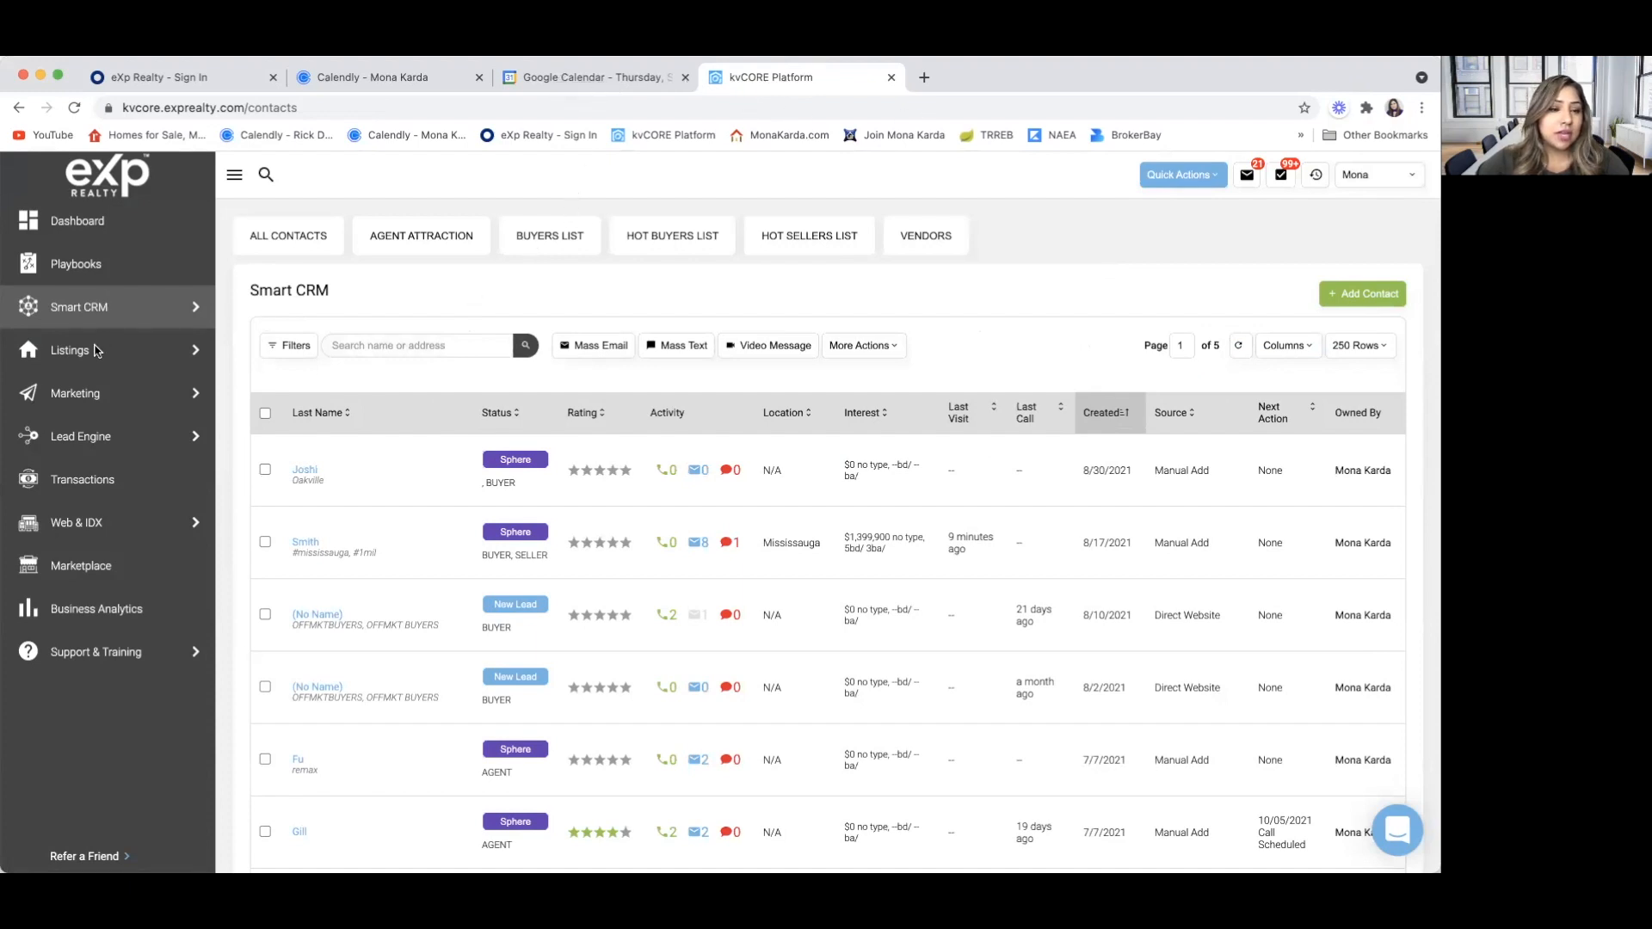
mouse_move(96, 350)
left_click(293, 353)
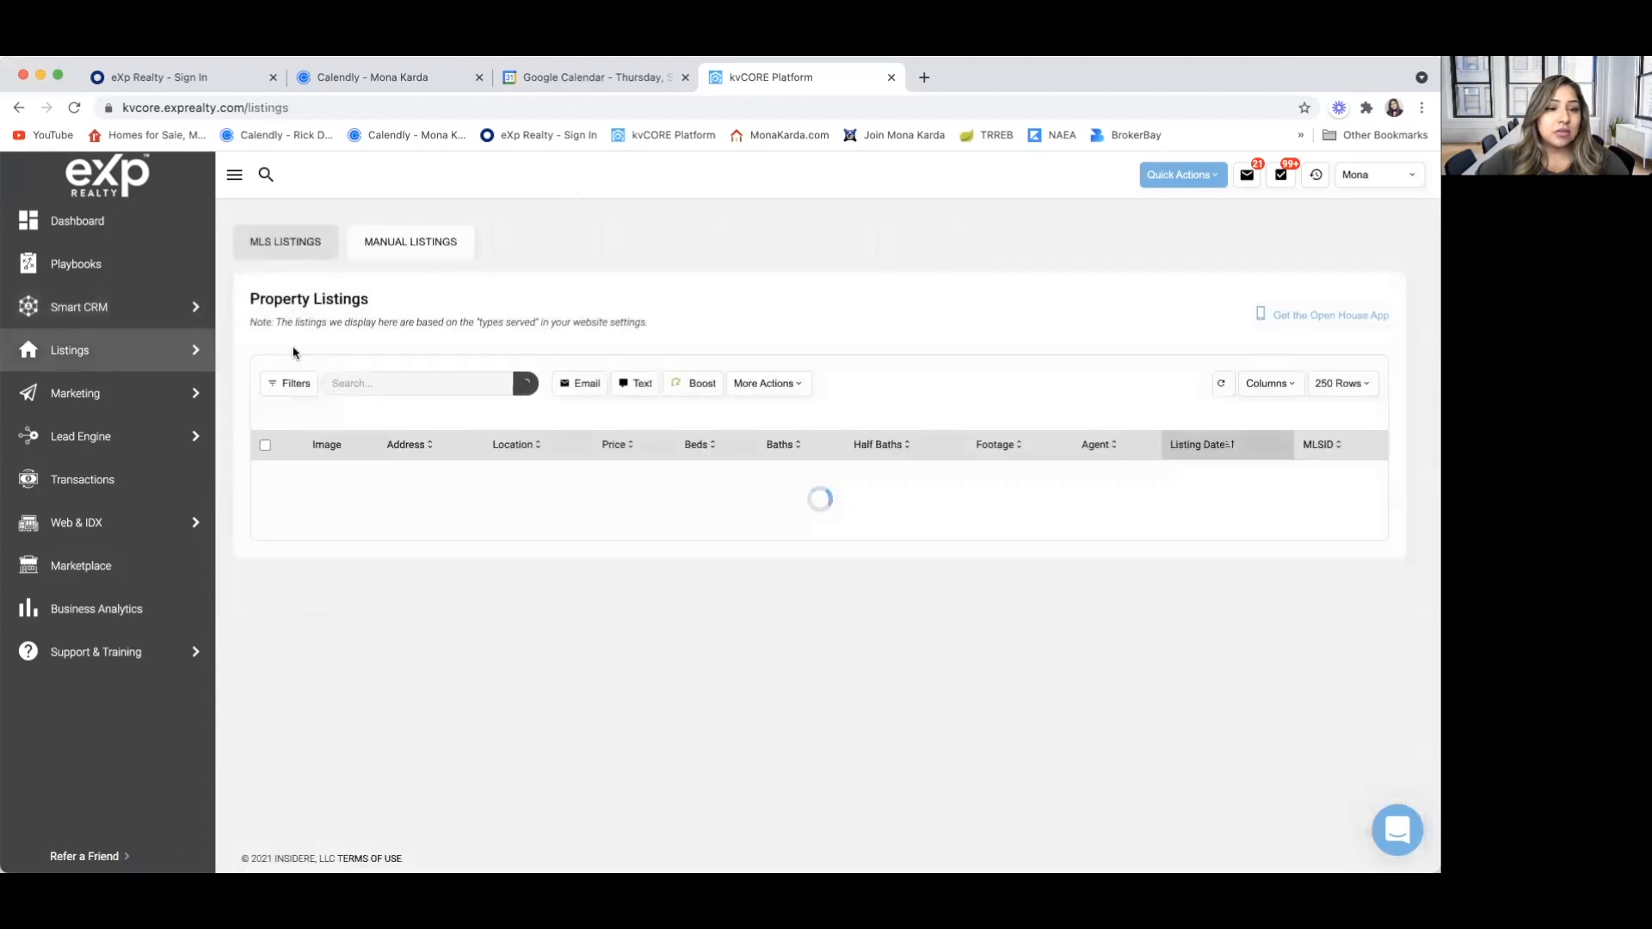
View the search and filter options for the property listings, and close the filters without applying any
left_click(404, 384)
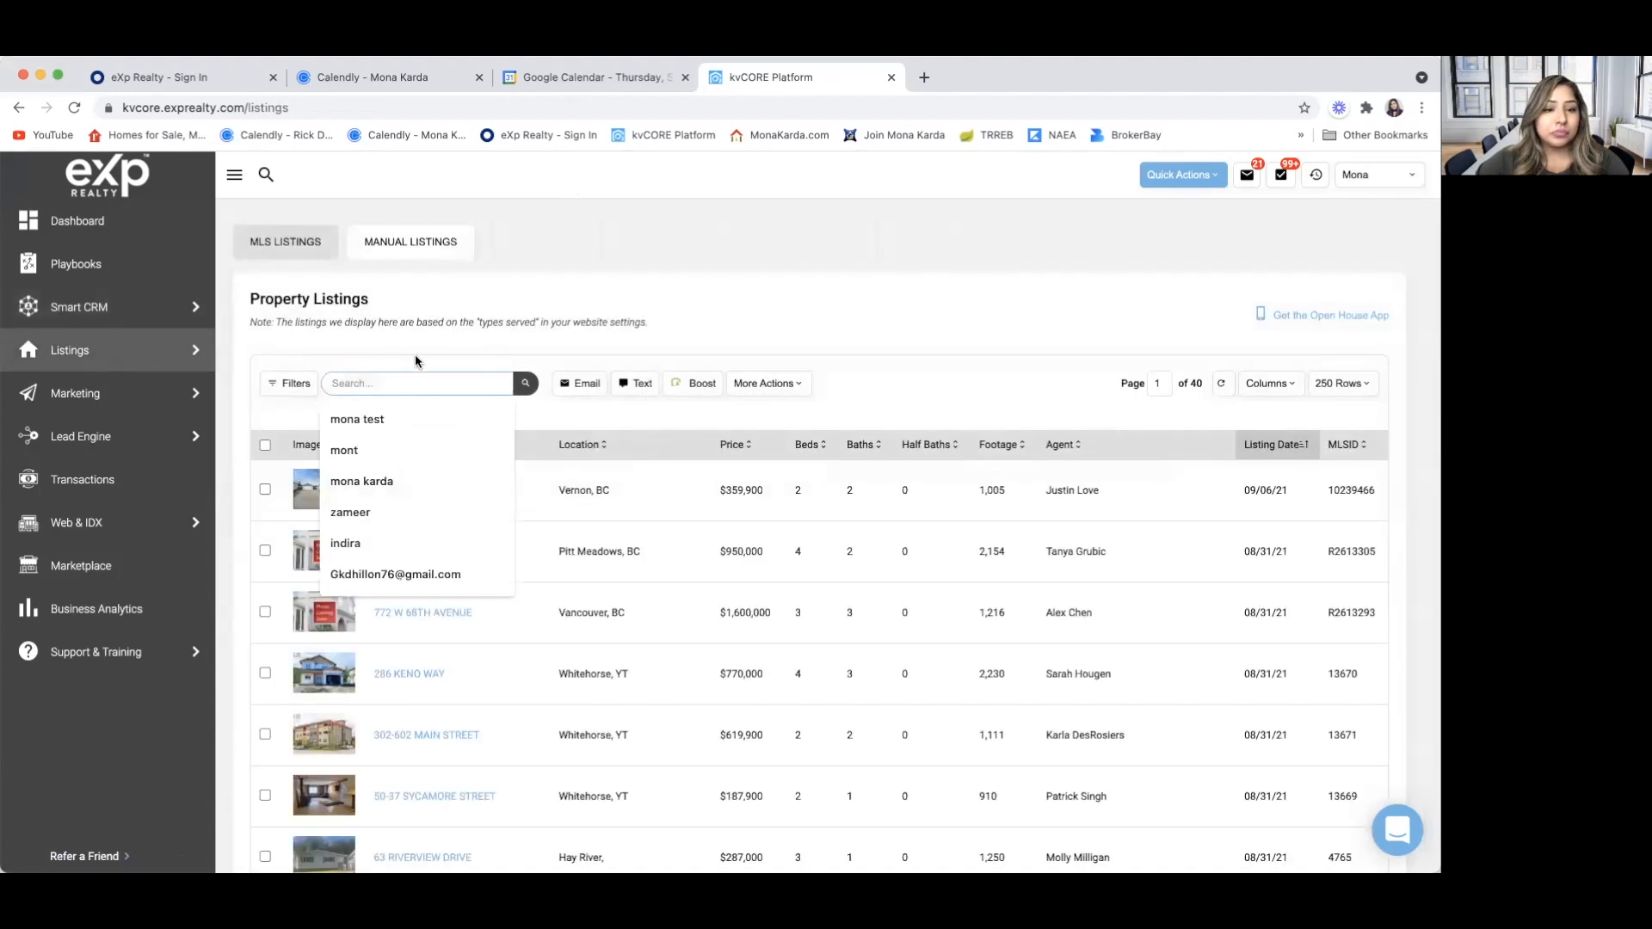
left_click(416, 349)
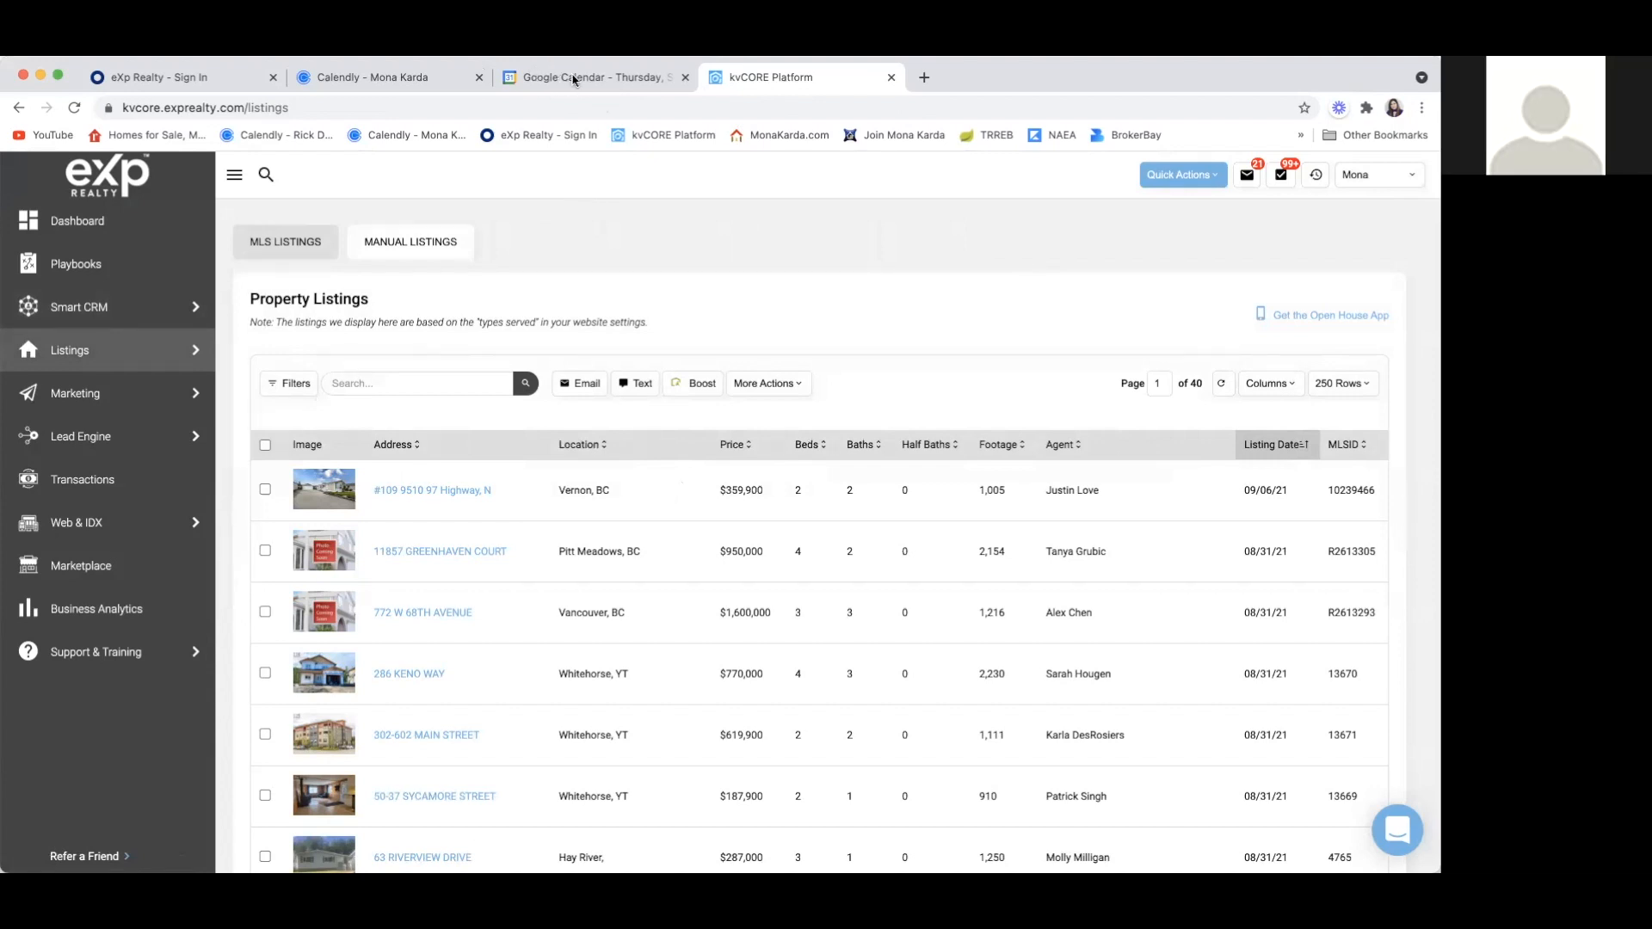
left_click(371, 383)
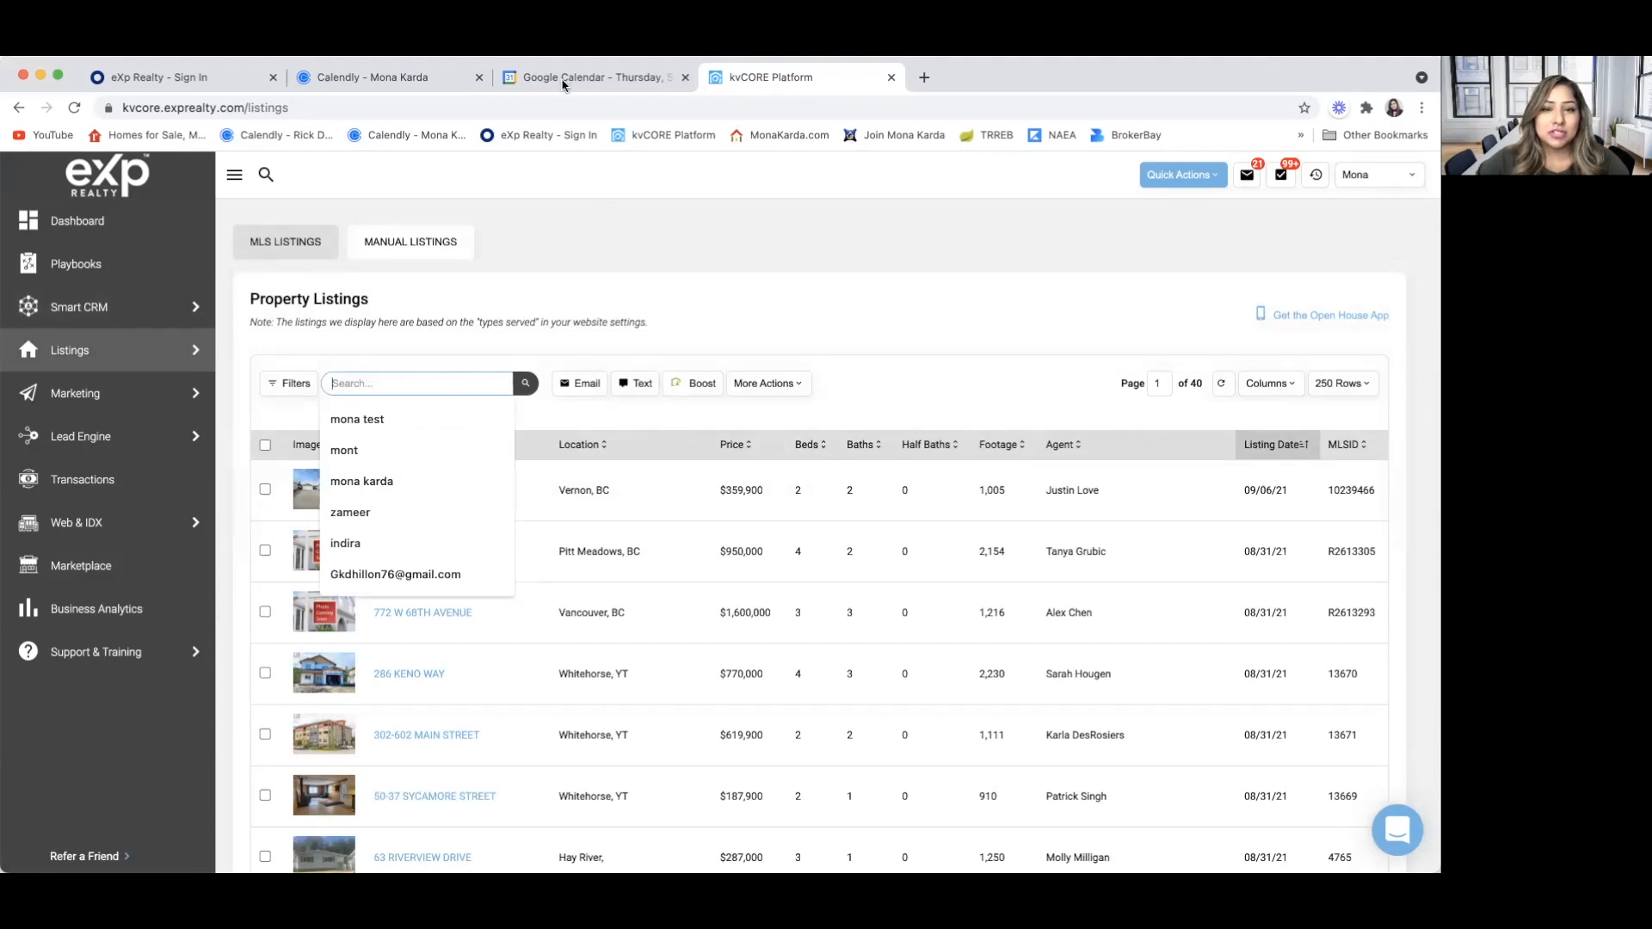
left_click(290, 383)
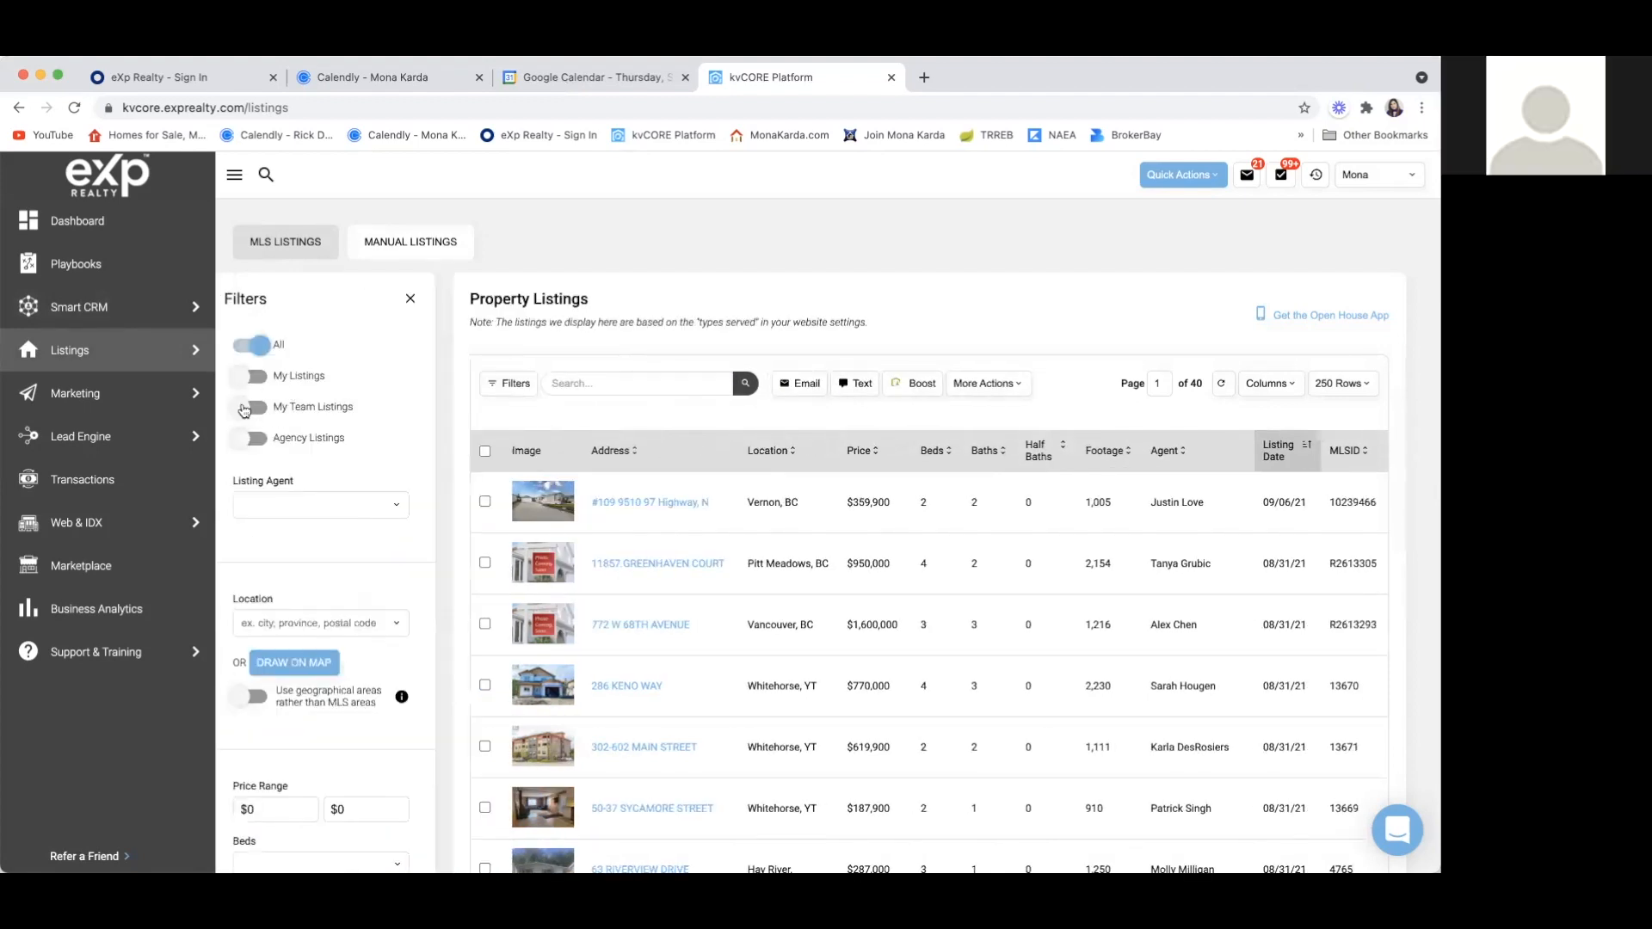
left_click(588, 384)
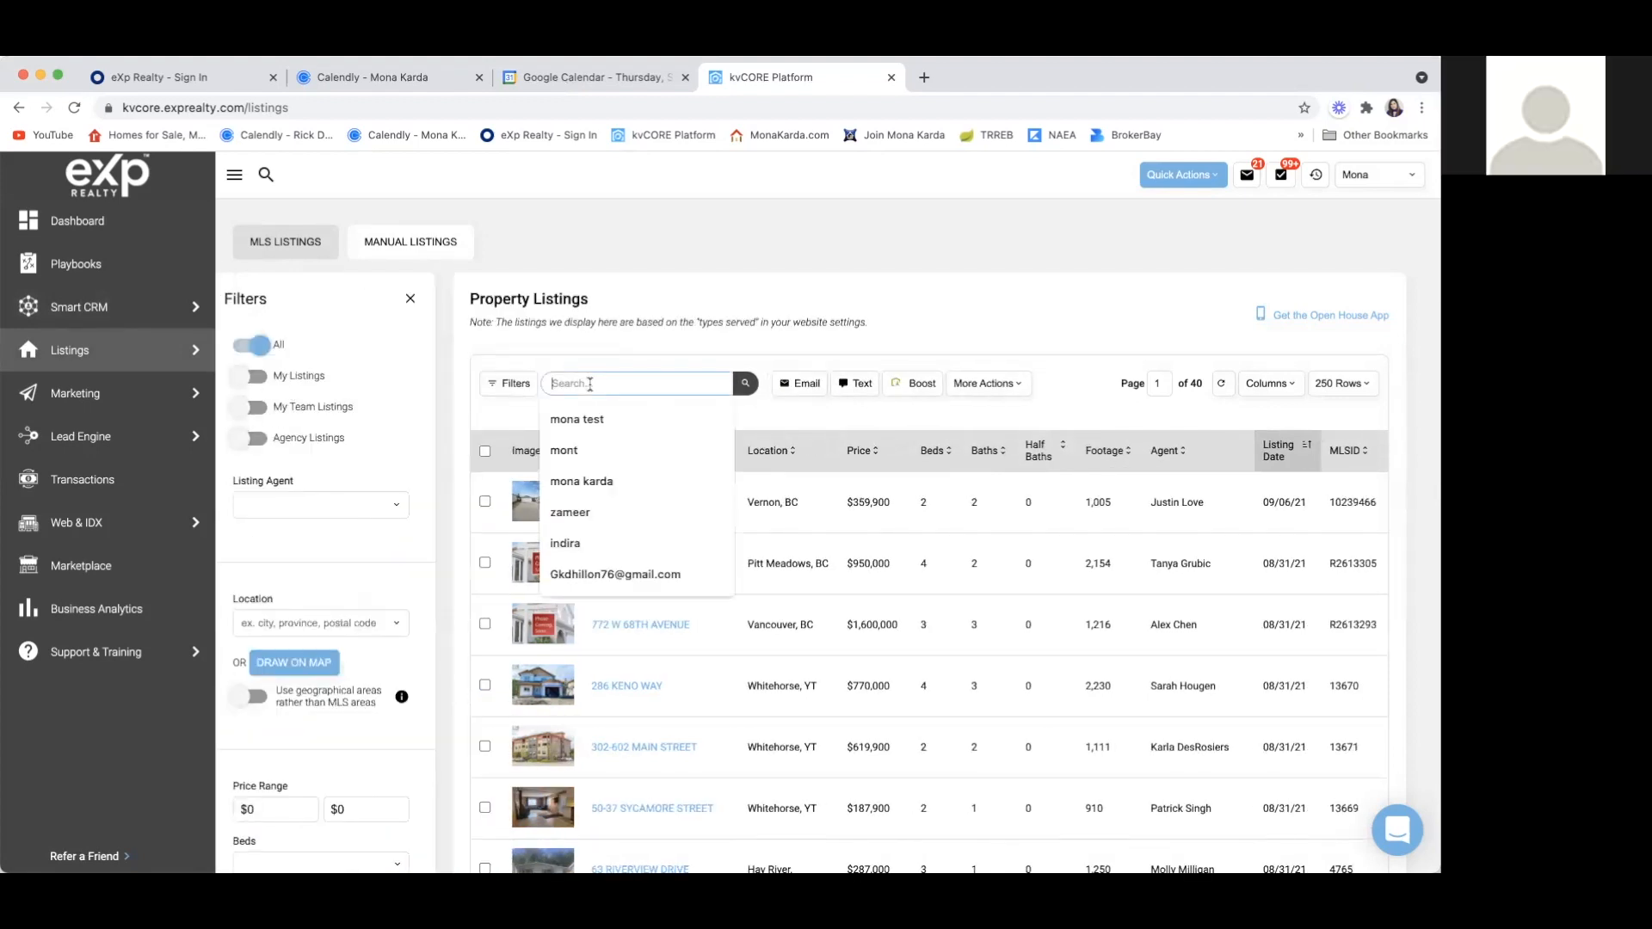
left_click(409, 299)
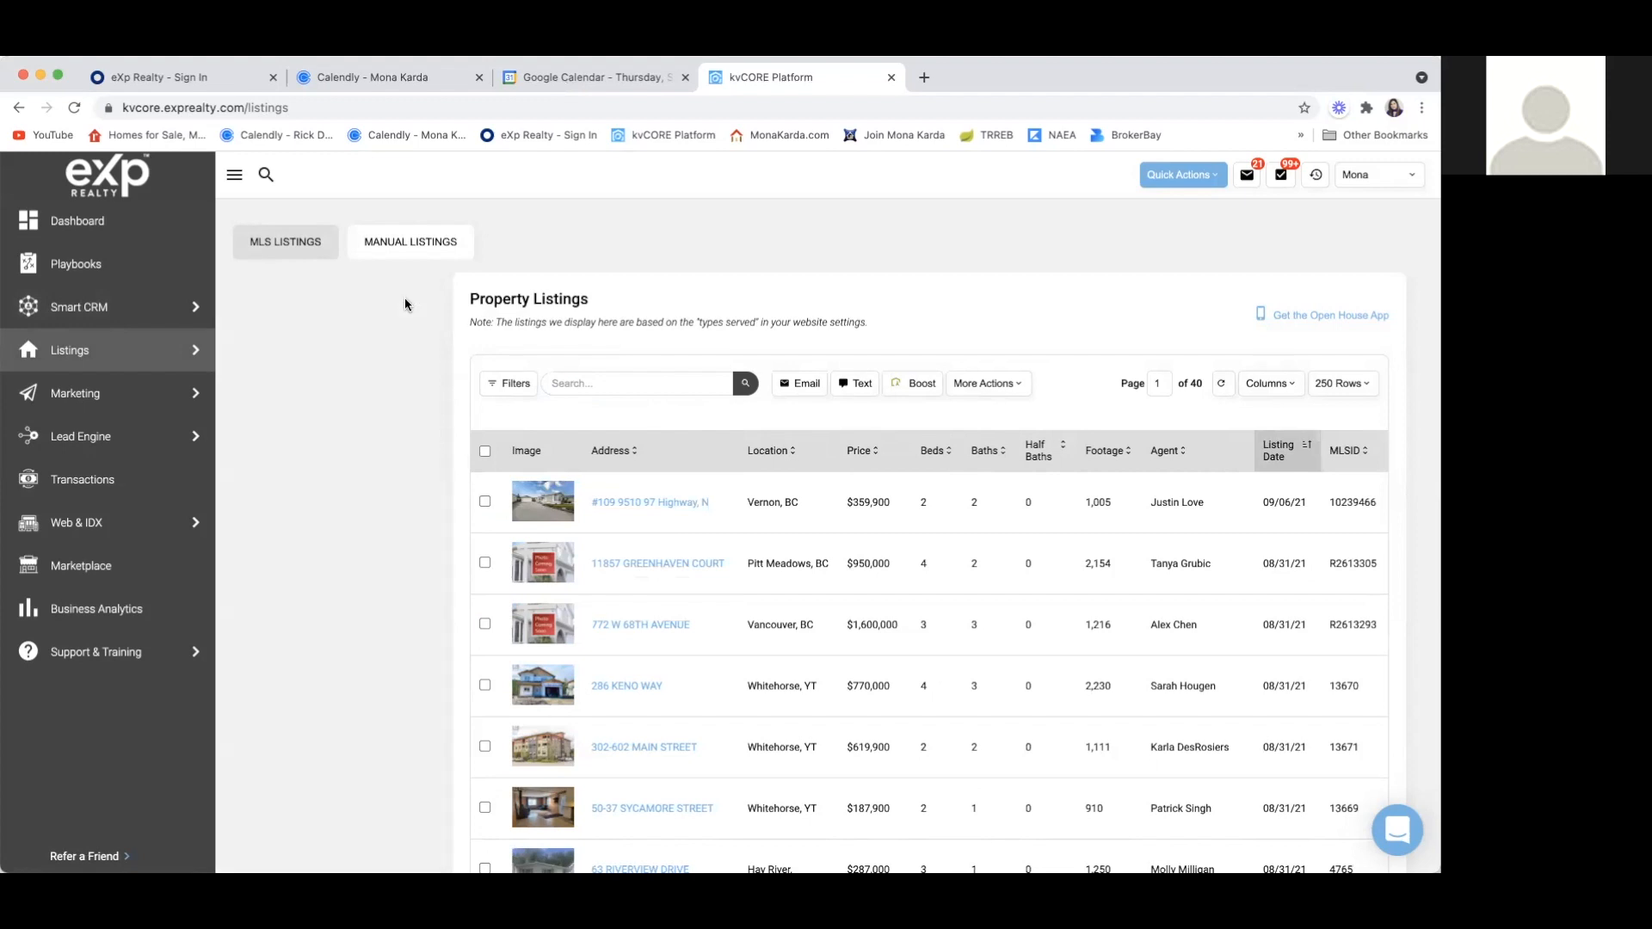
Search the property listings for the Hamilton, ON home by its street address, and open the matching listing dated 08/26/21
left_click(437, 380)
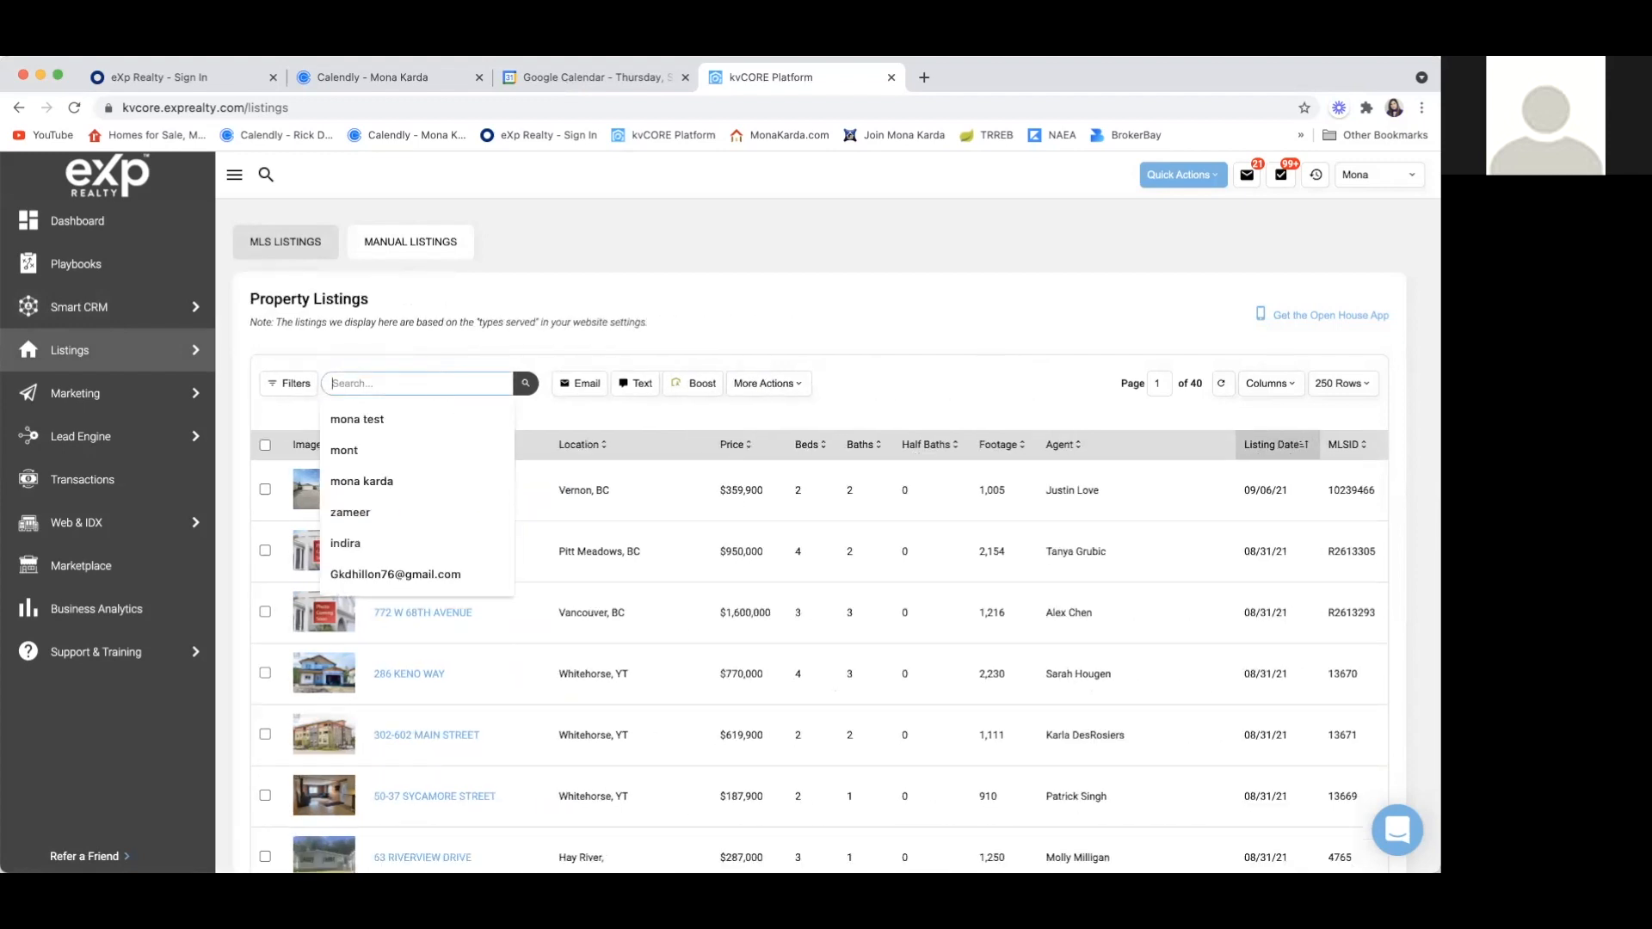
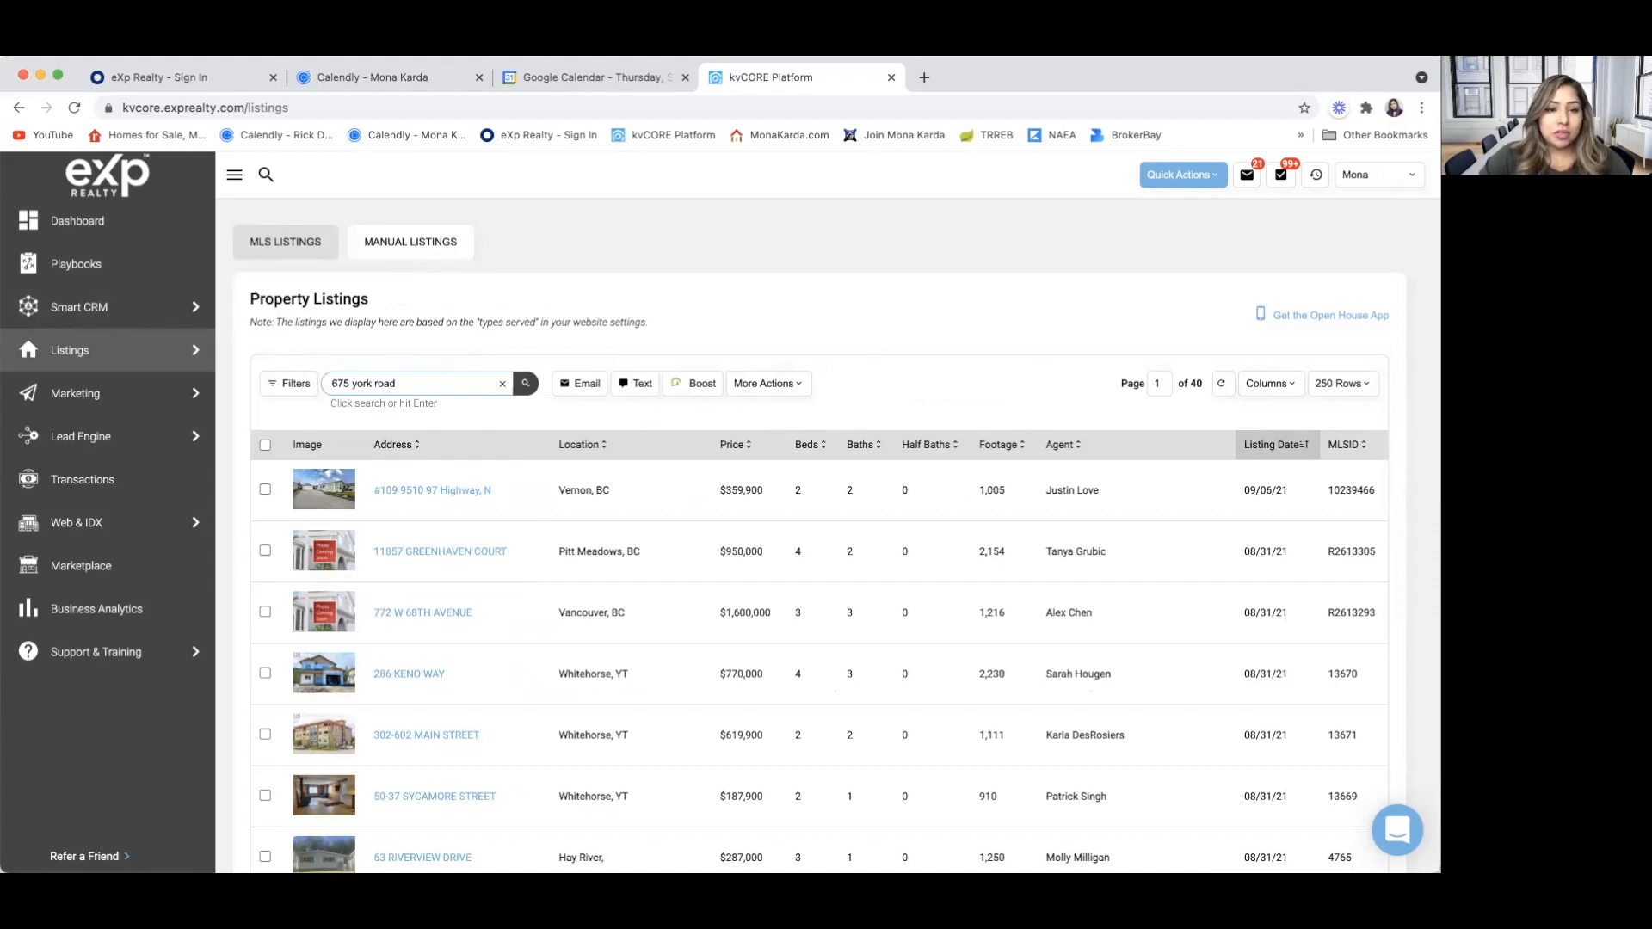
key("Return")
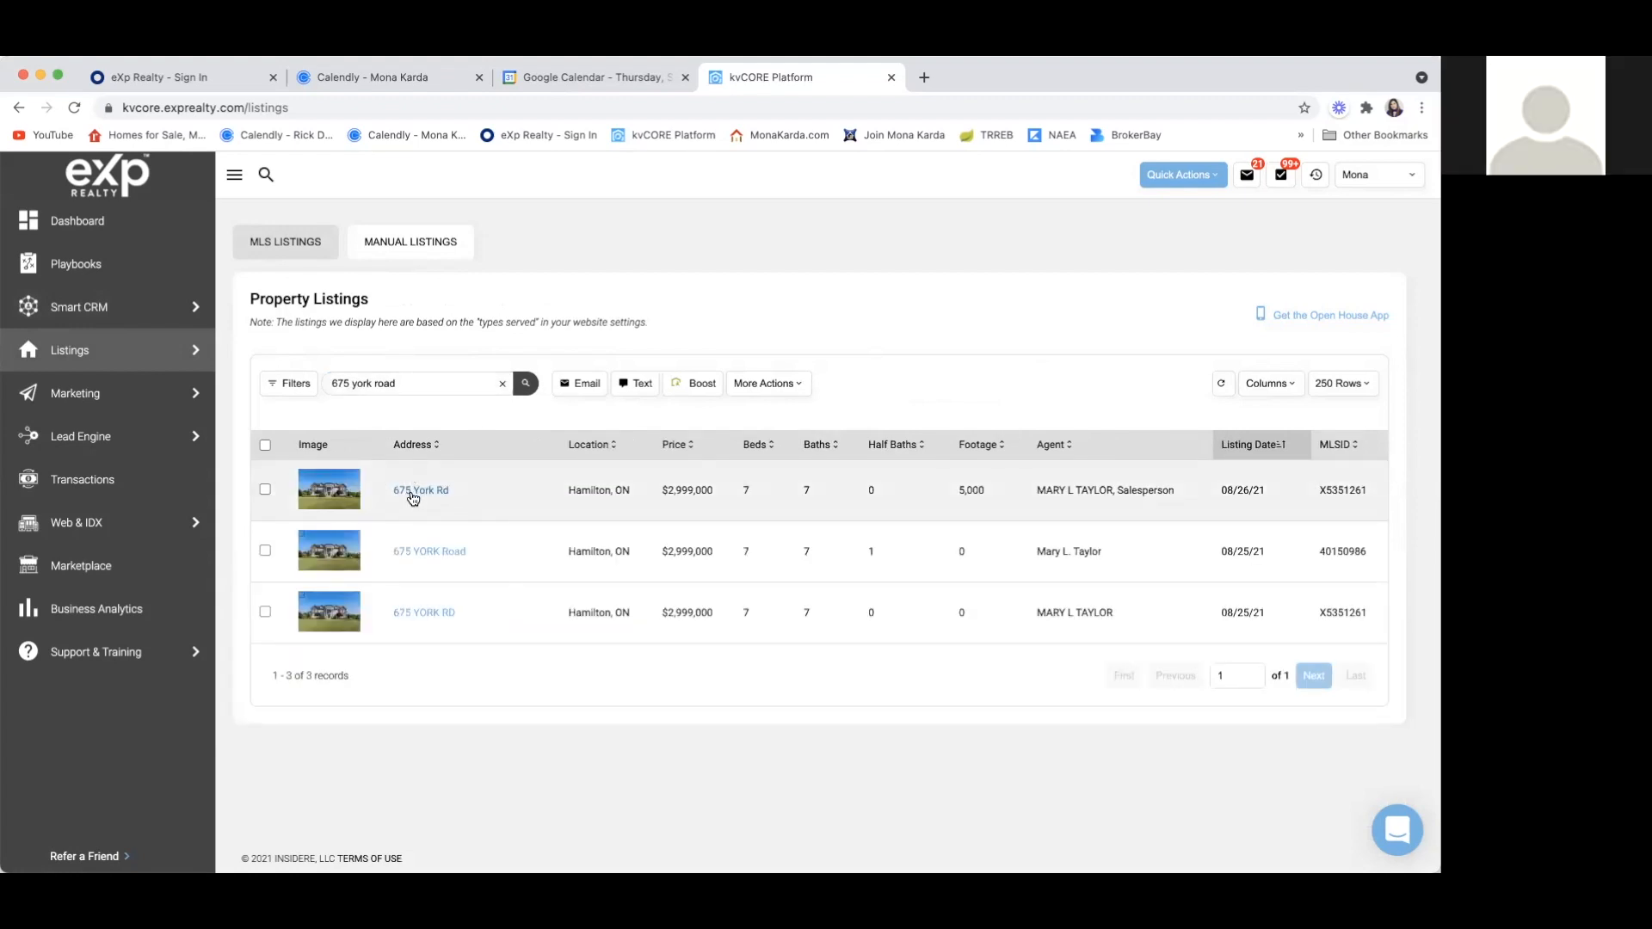
left_click(422, 490)
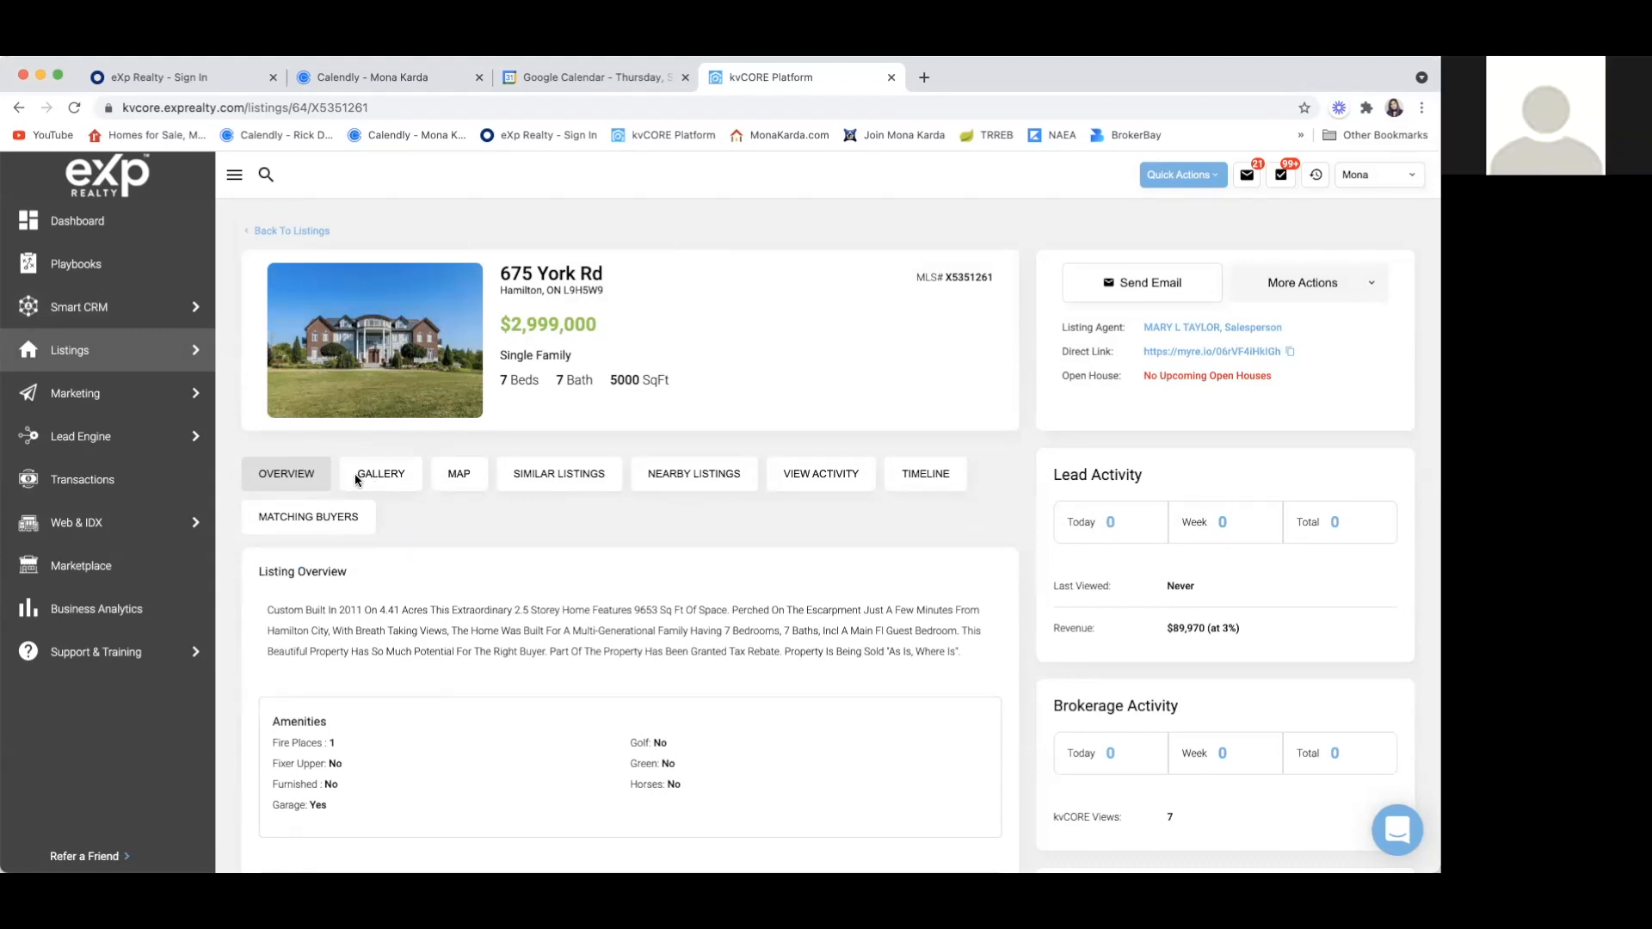
Open the listing's photo gallery and enlarge each of the first three exterior photos, closing each one after viewing
left_click(381, 480)
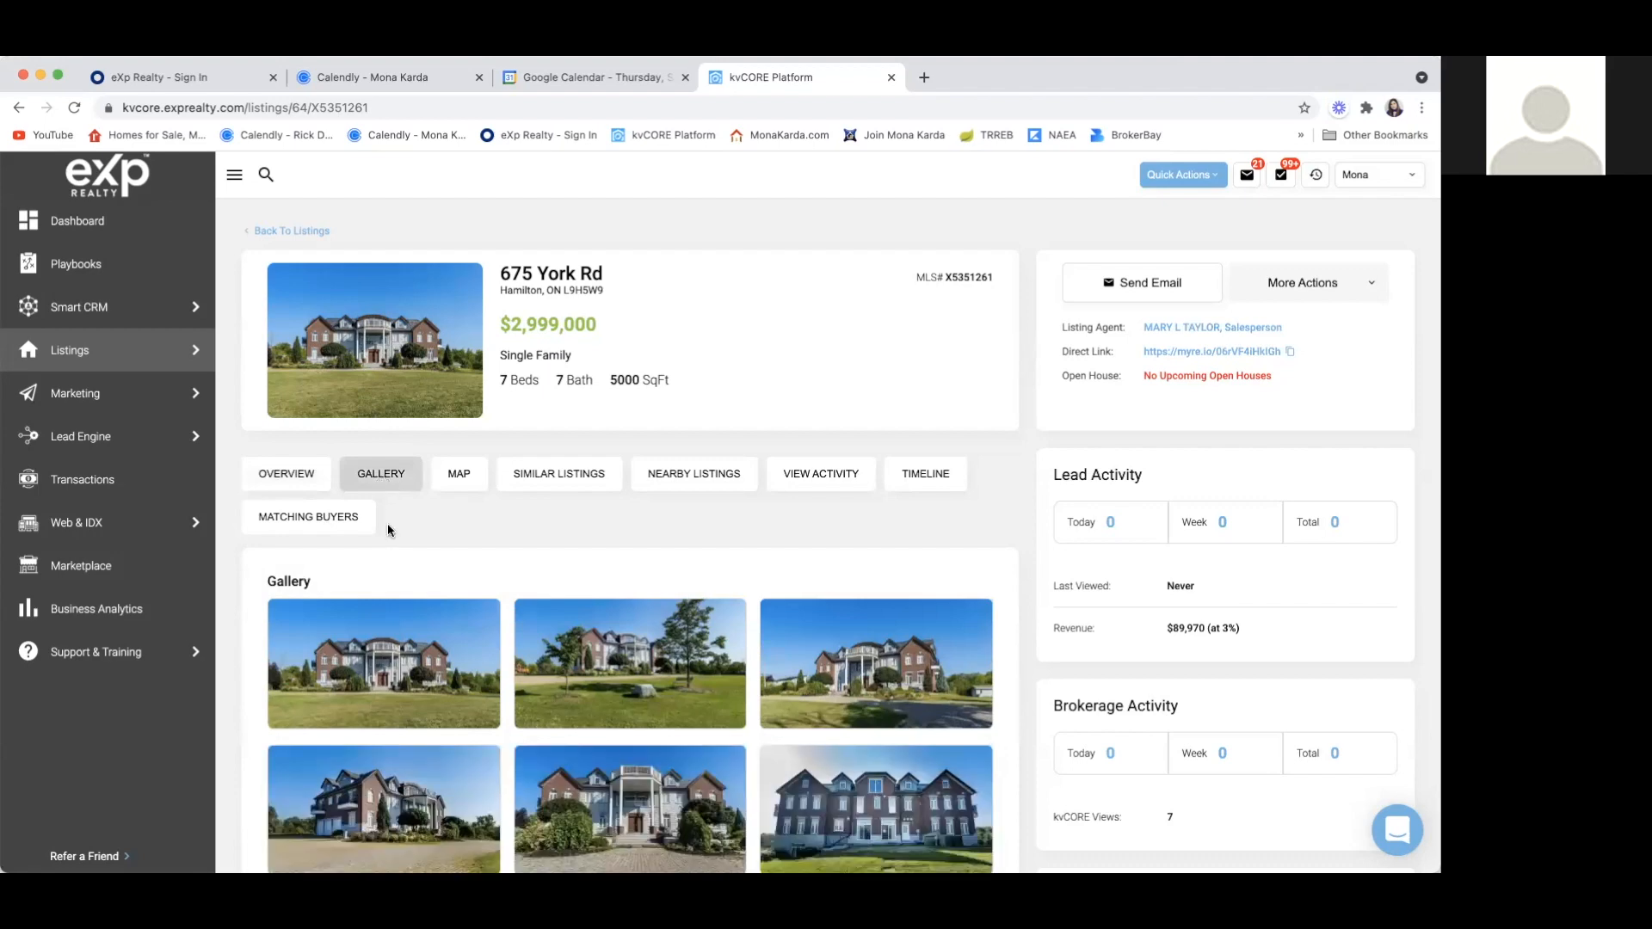
scroll(387, 523, "down", 2)
left_click(388, 529)
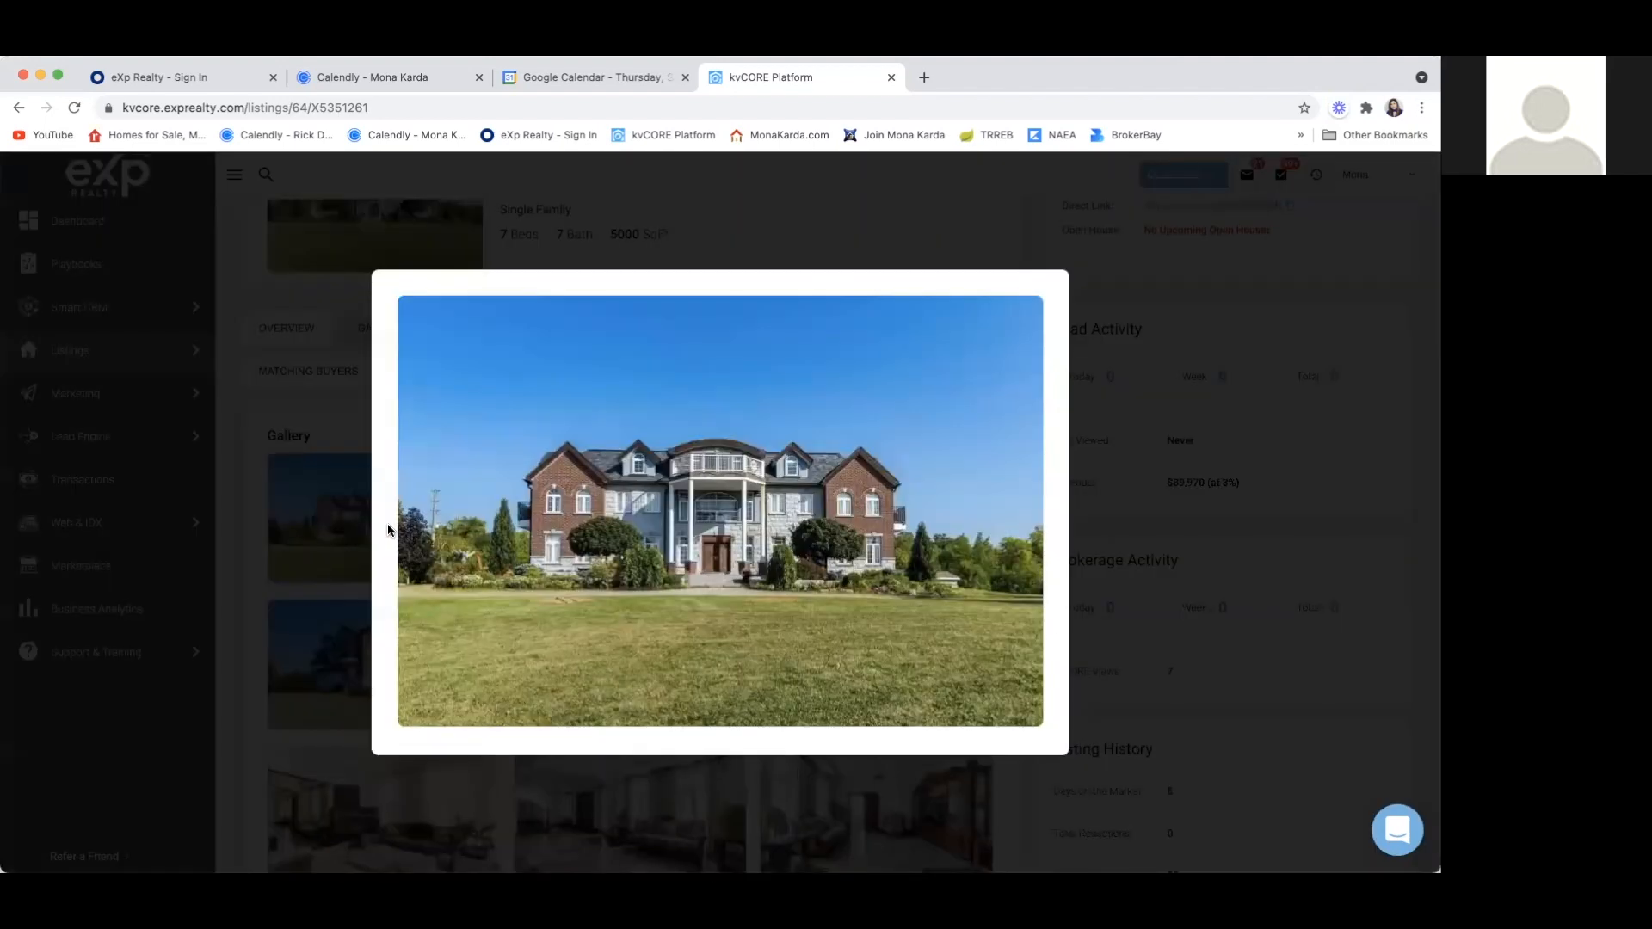
left_click(1132, 384)
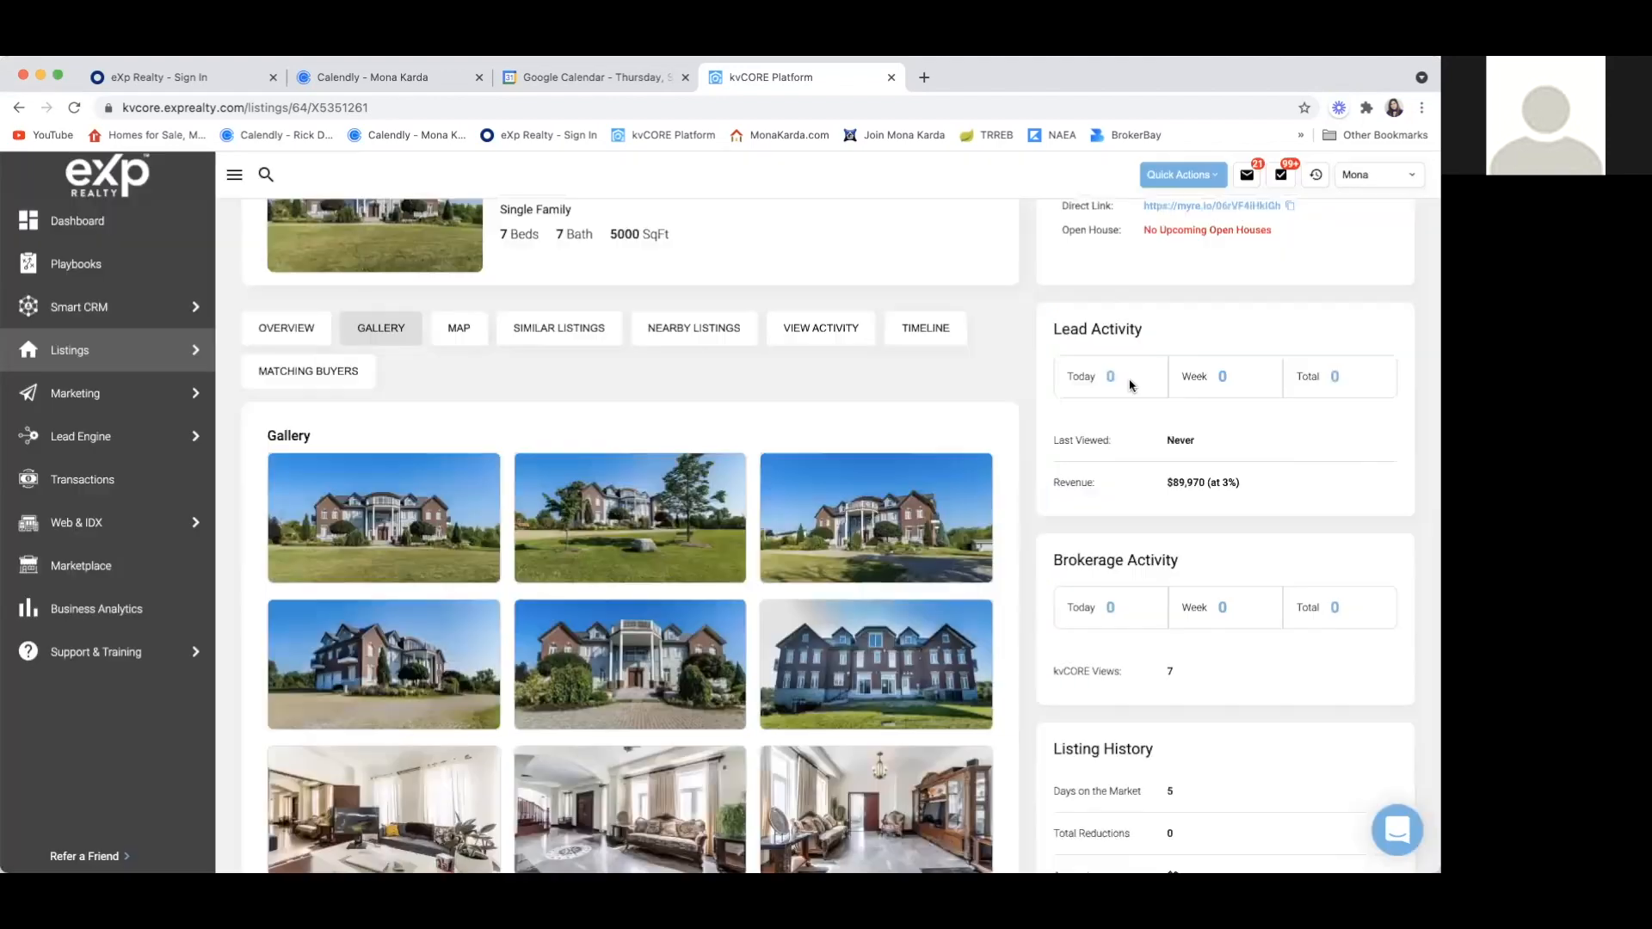
scroll(756, 380, "up", 3)
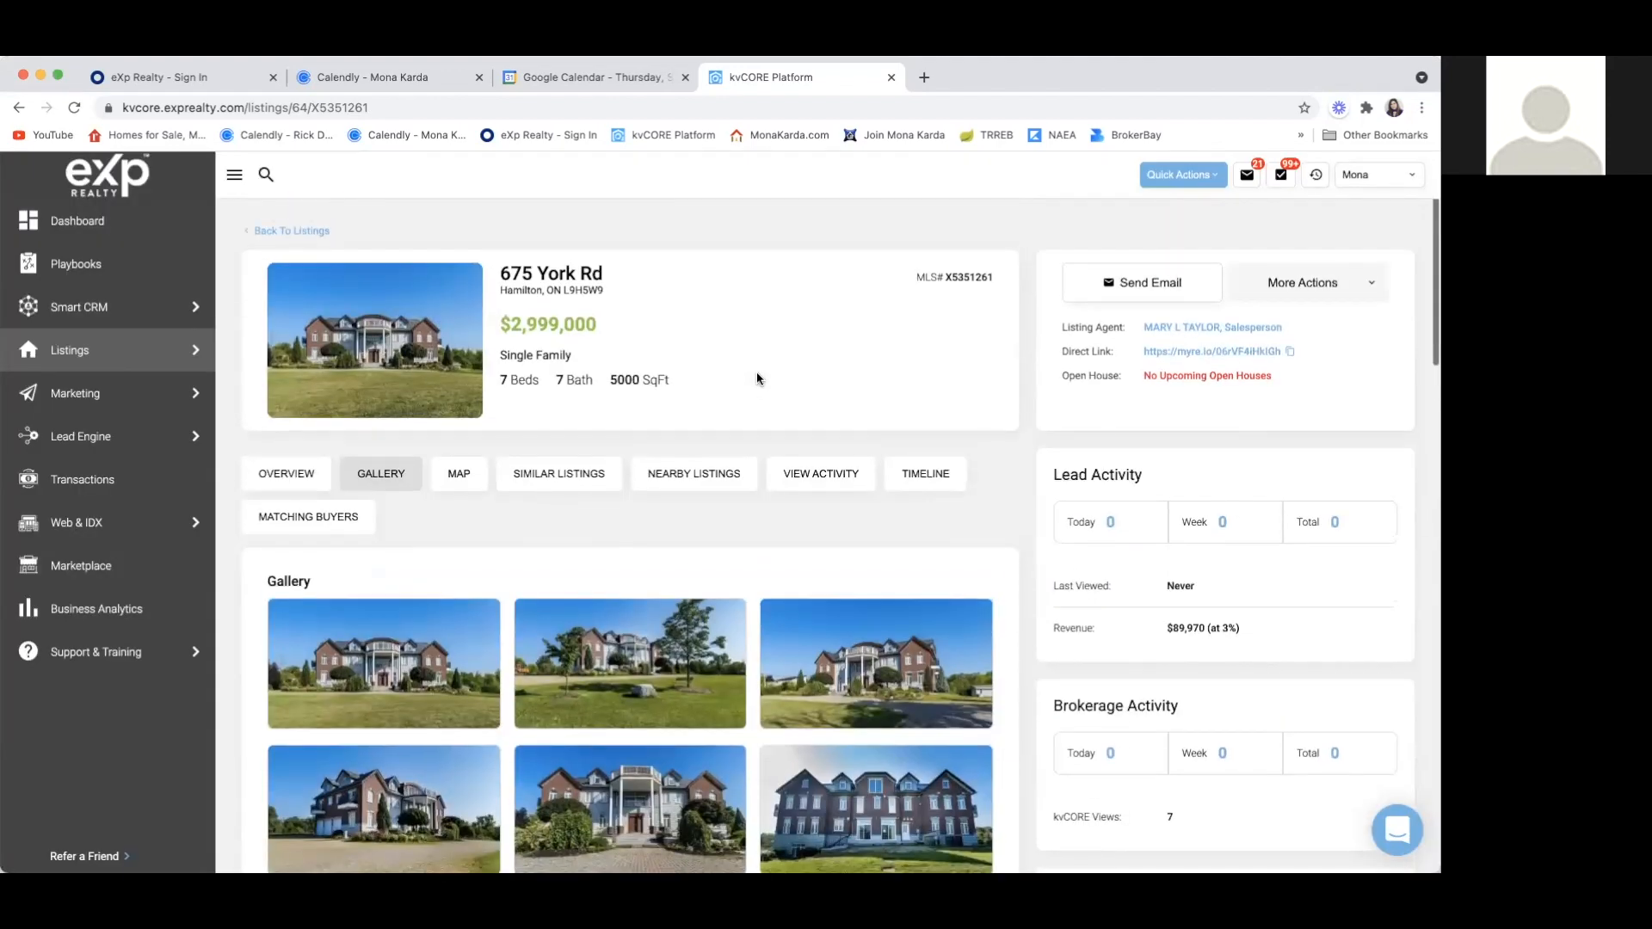
scroll(757, 378, "down", 2)
left_click(654, 534)
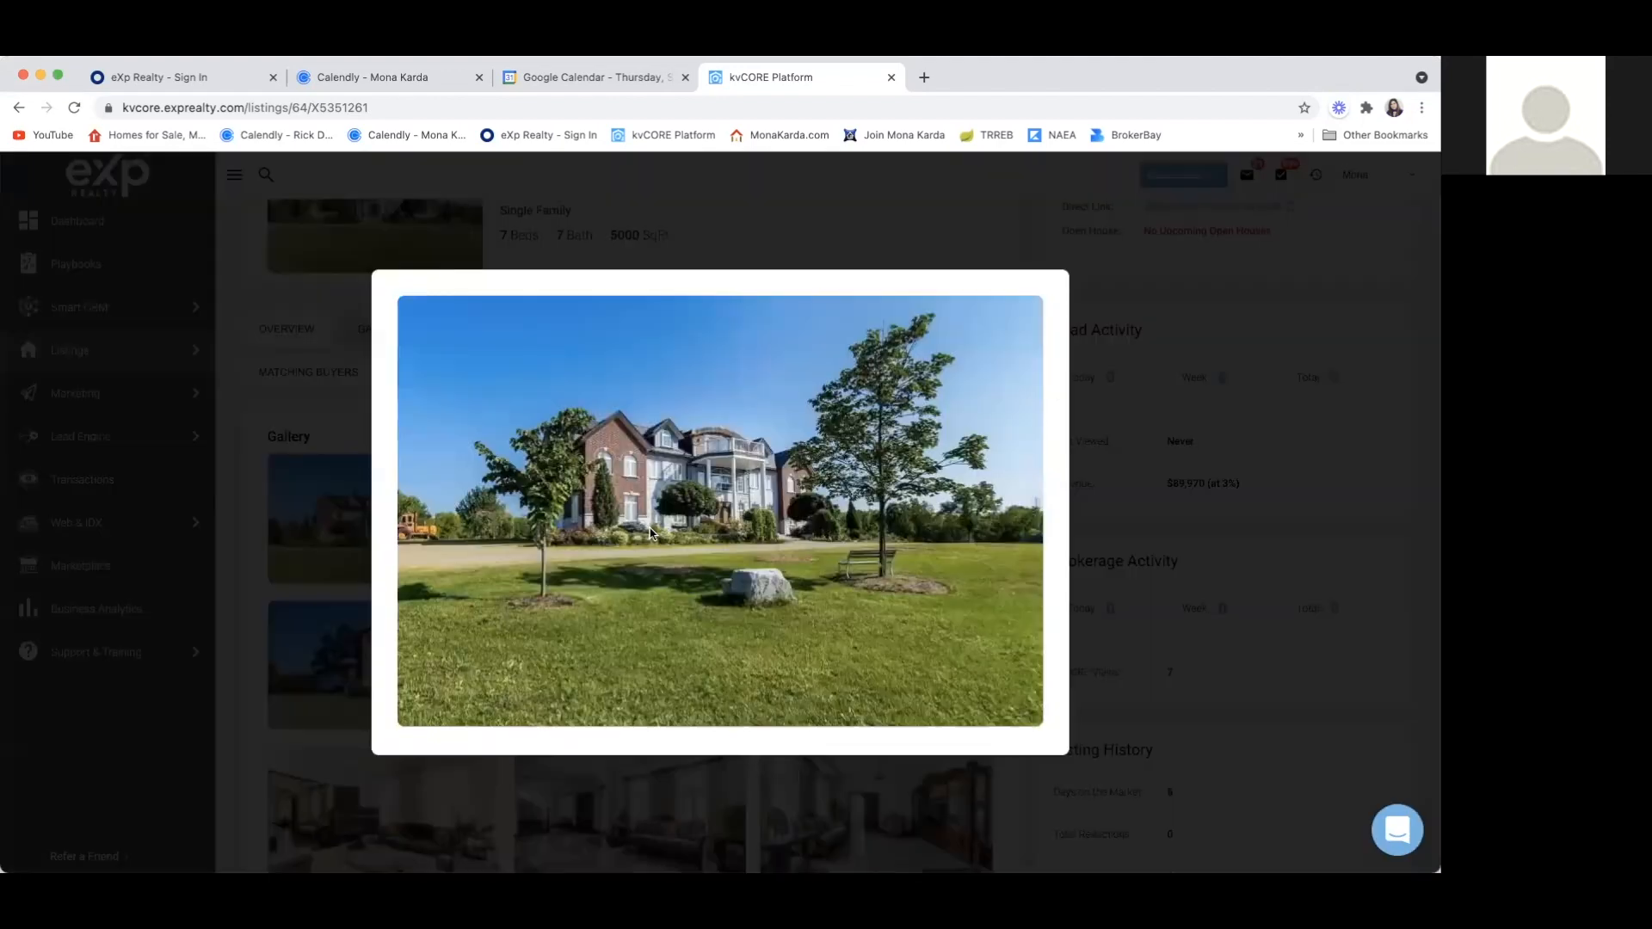
left_click(1142, 390)
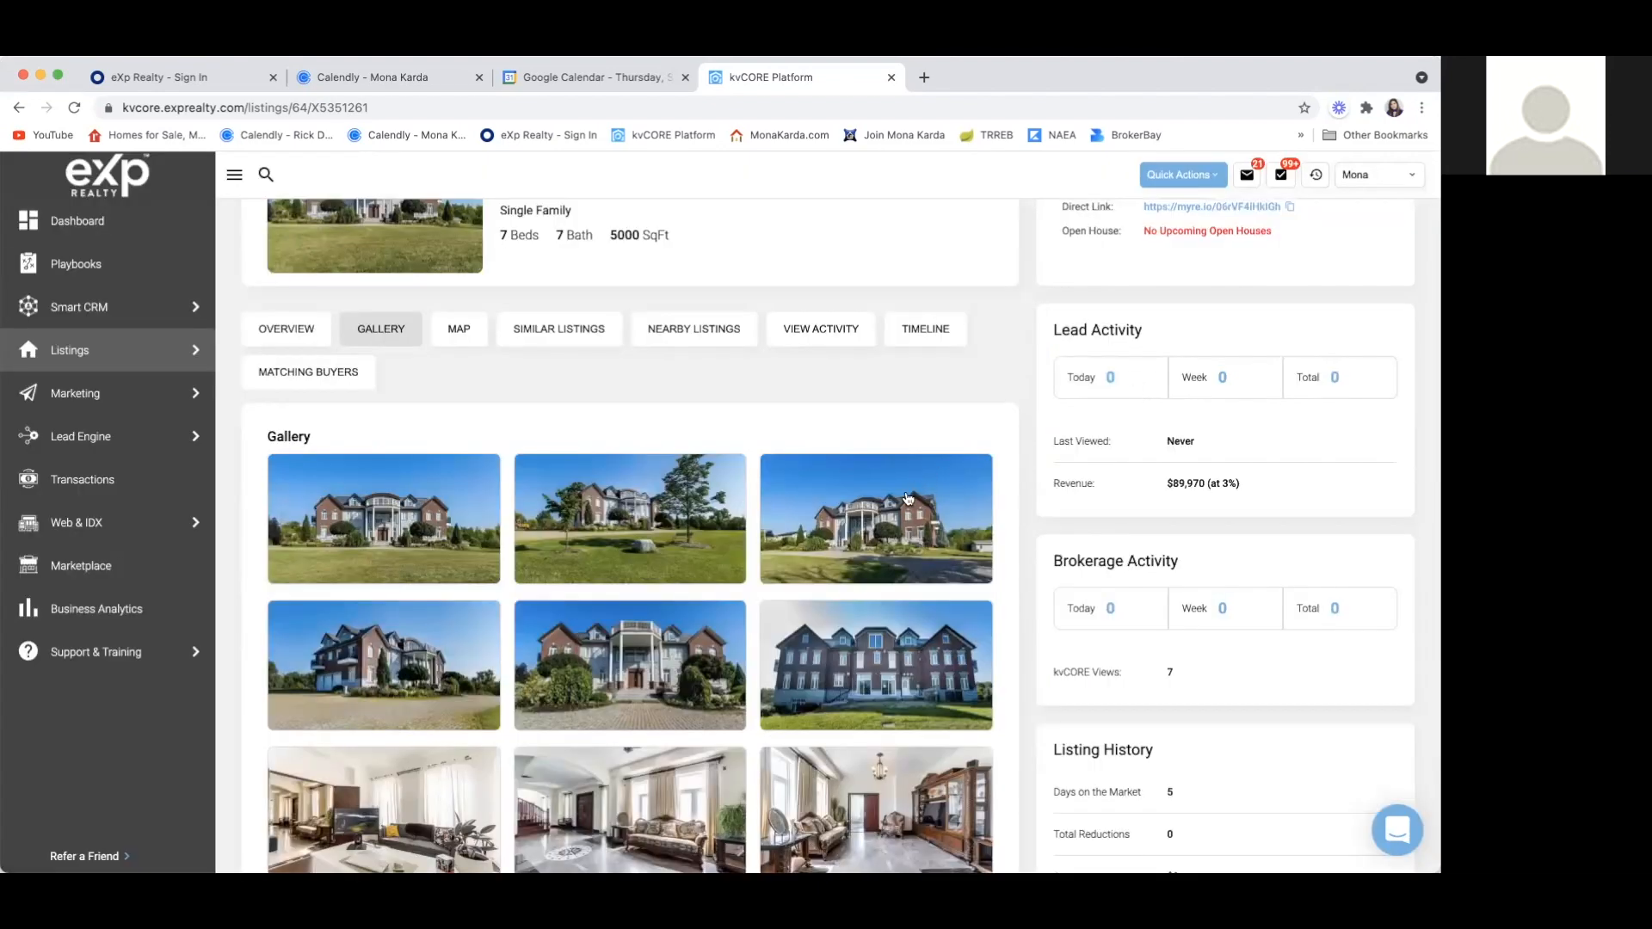
left_click(900, 522)
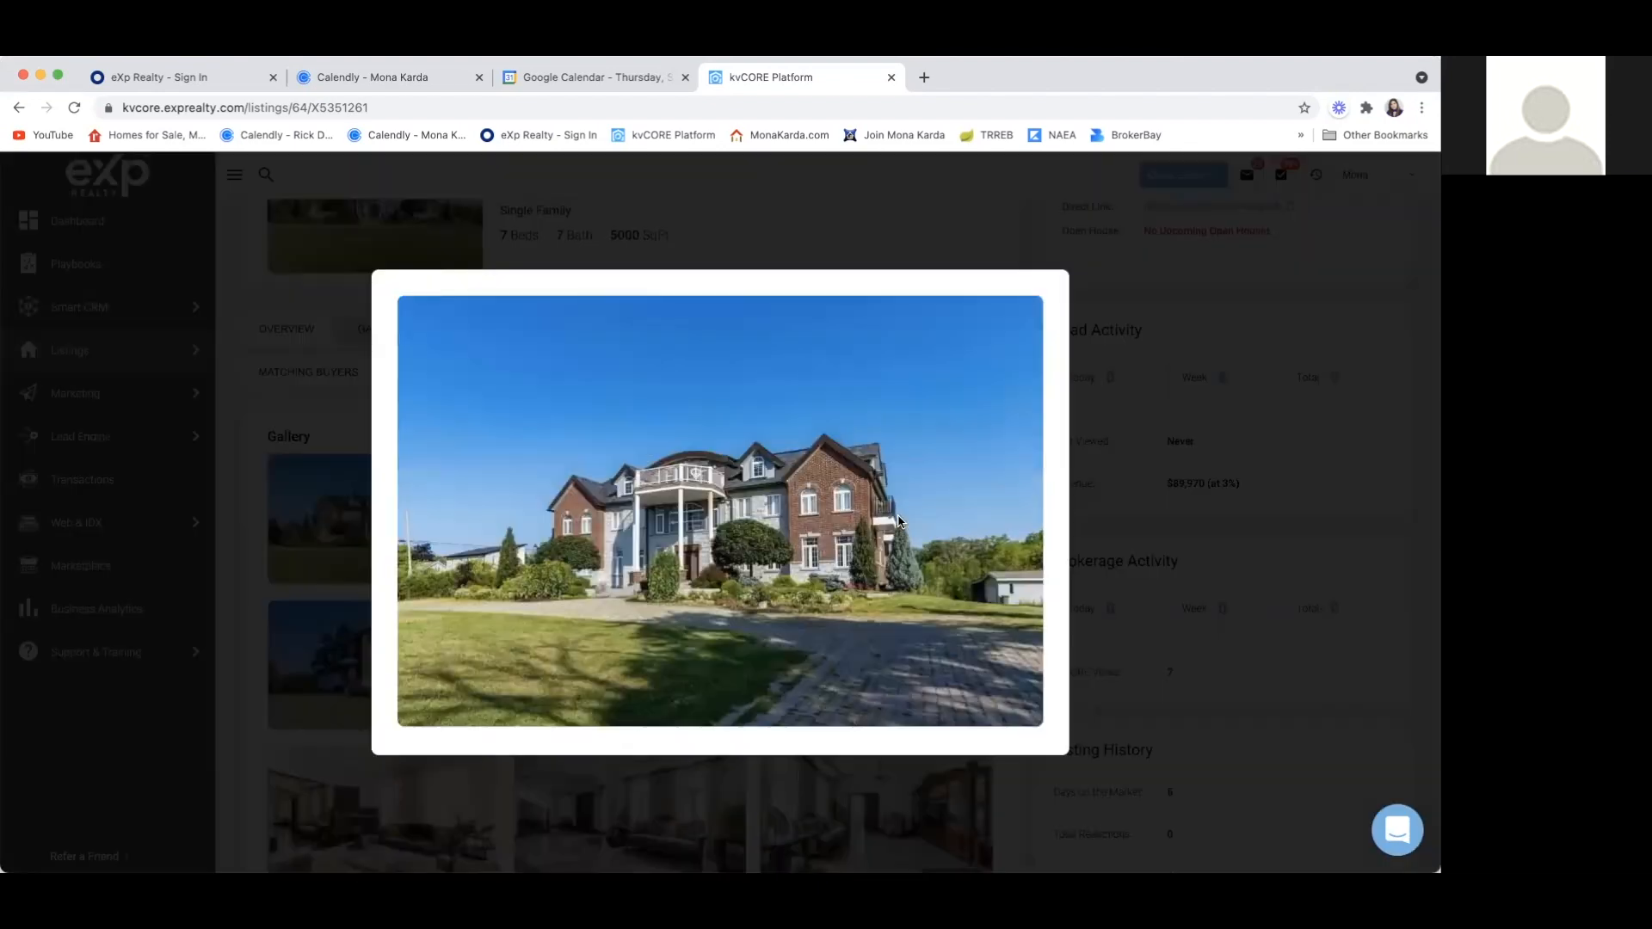
left_click(1158, 372)
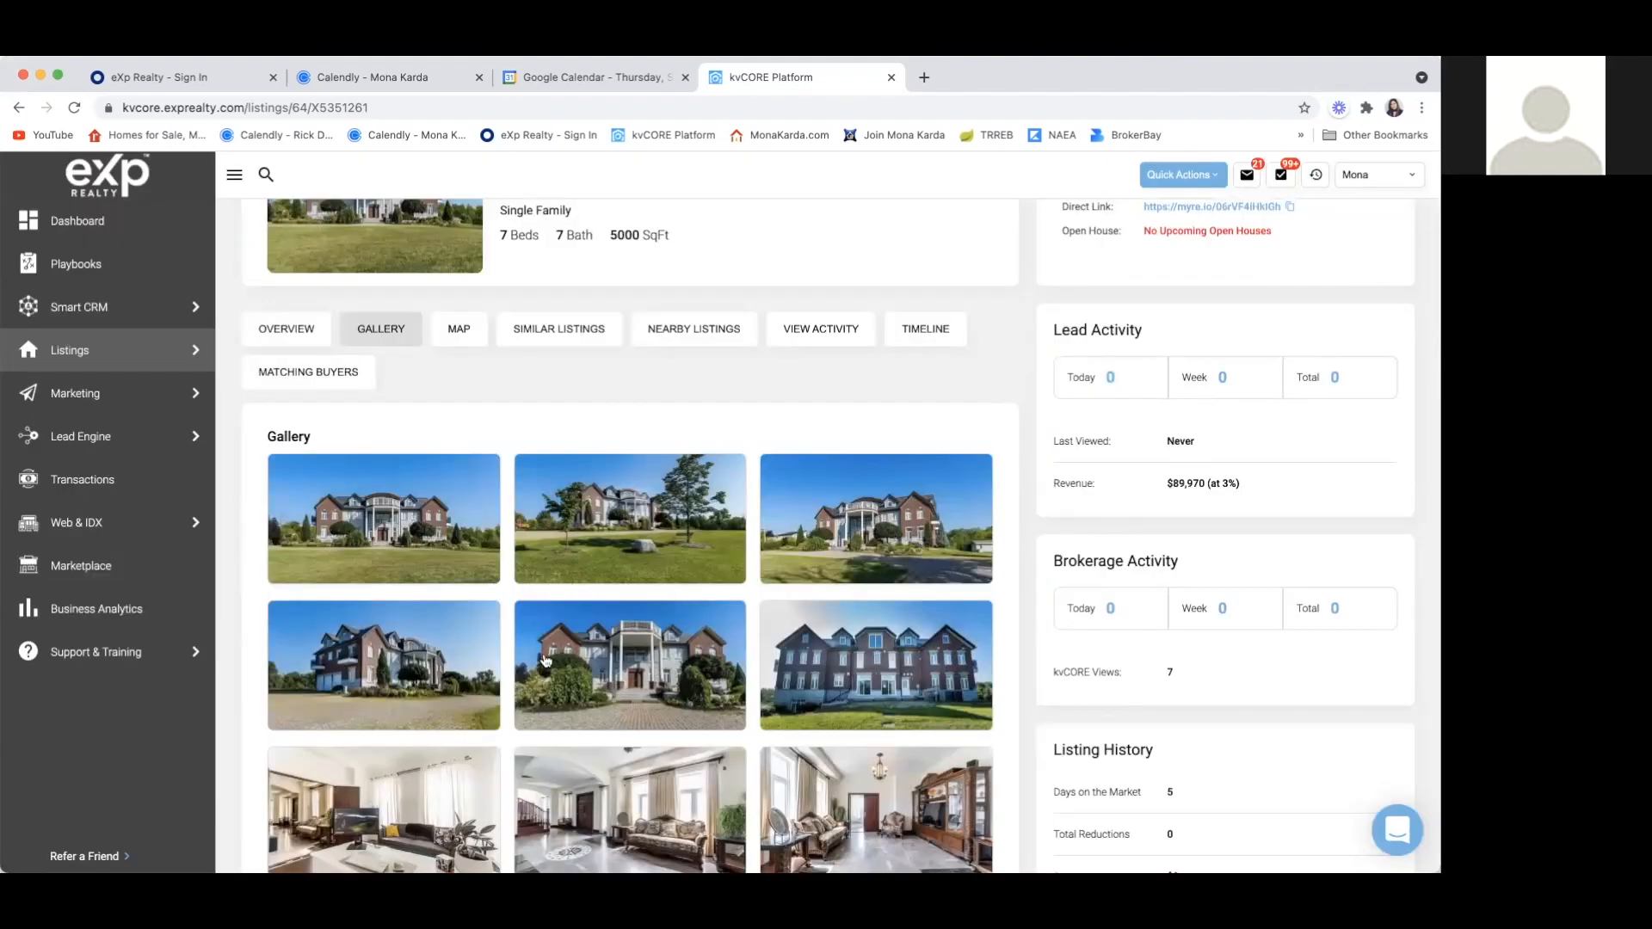
Enlarge and close each of the three exterior photos in the gallery's second row
left_click(429, 691)
left_click(1137, 498)
left_click(679, 698)
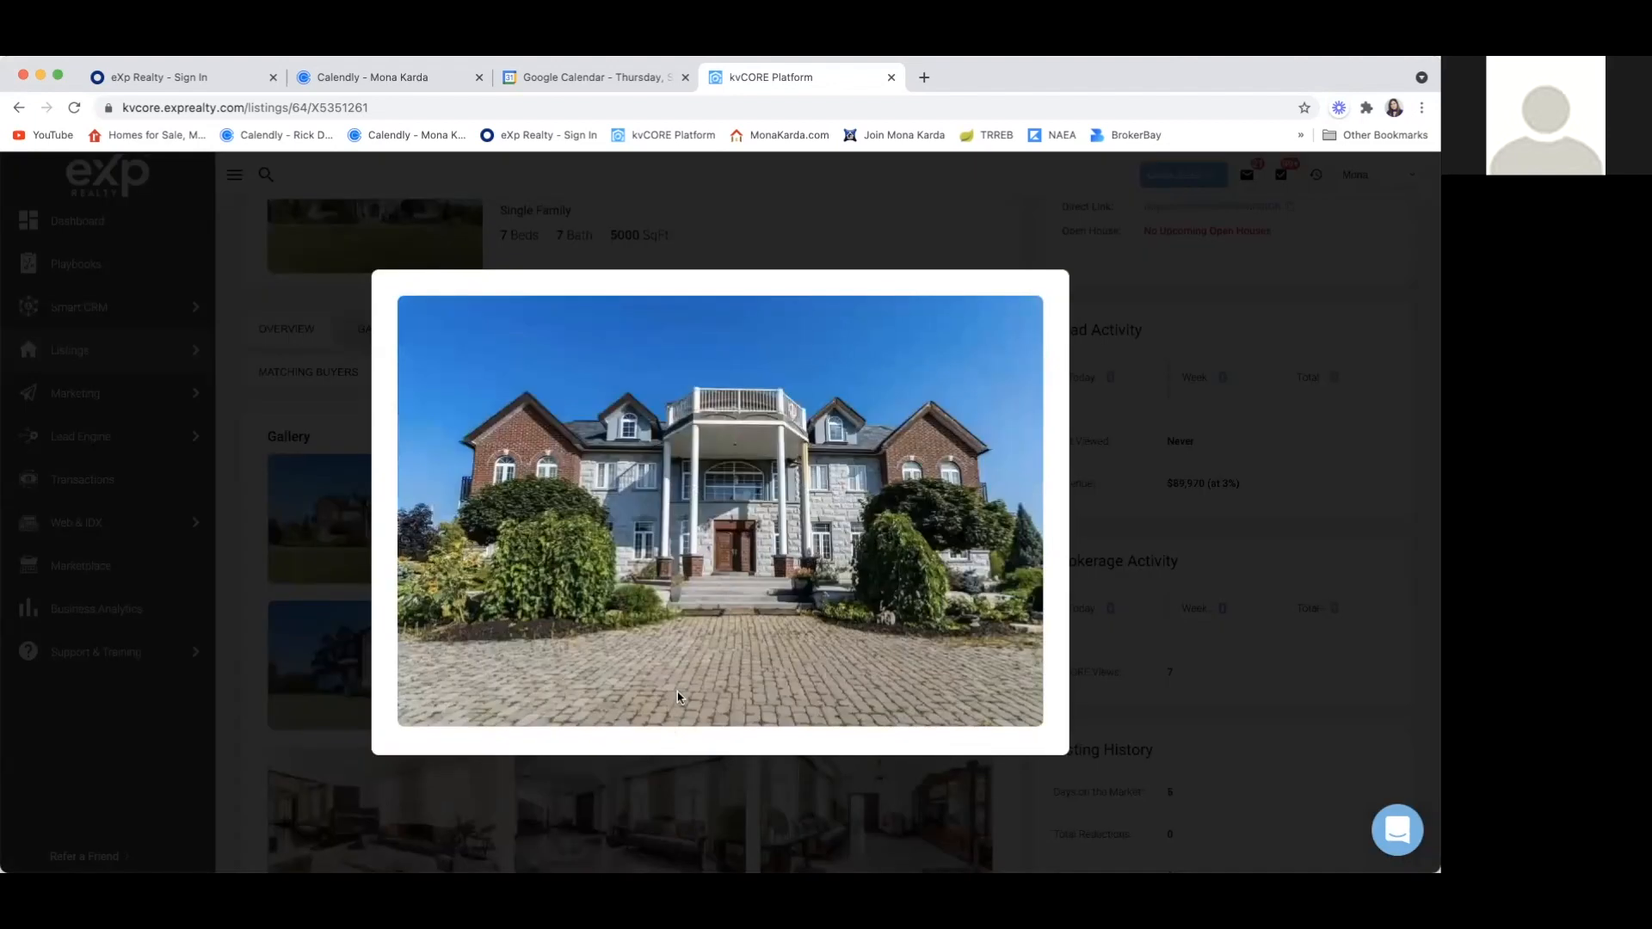
left_click(1127, 529)
scroll(871, 667, "down", 2)
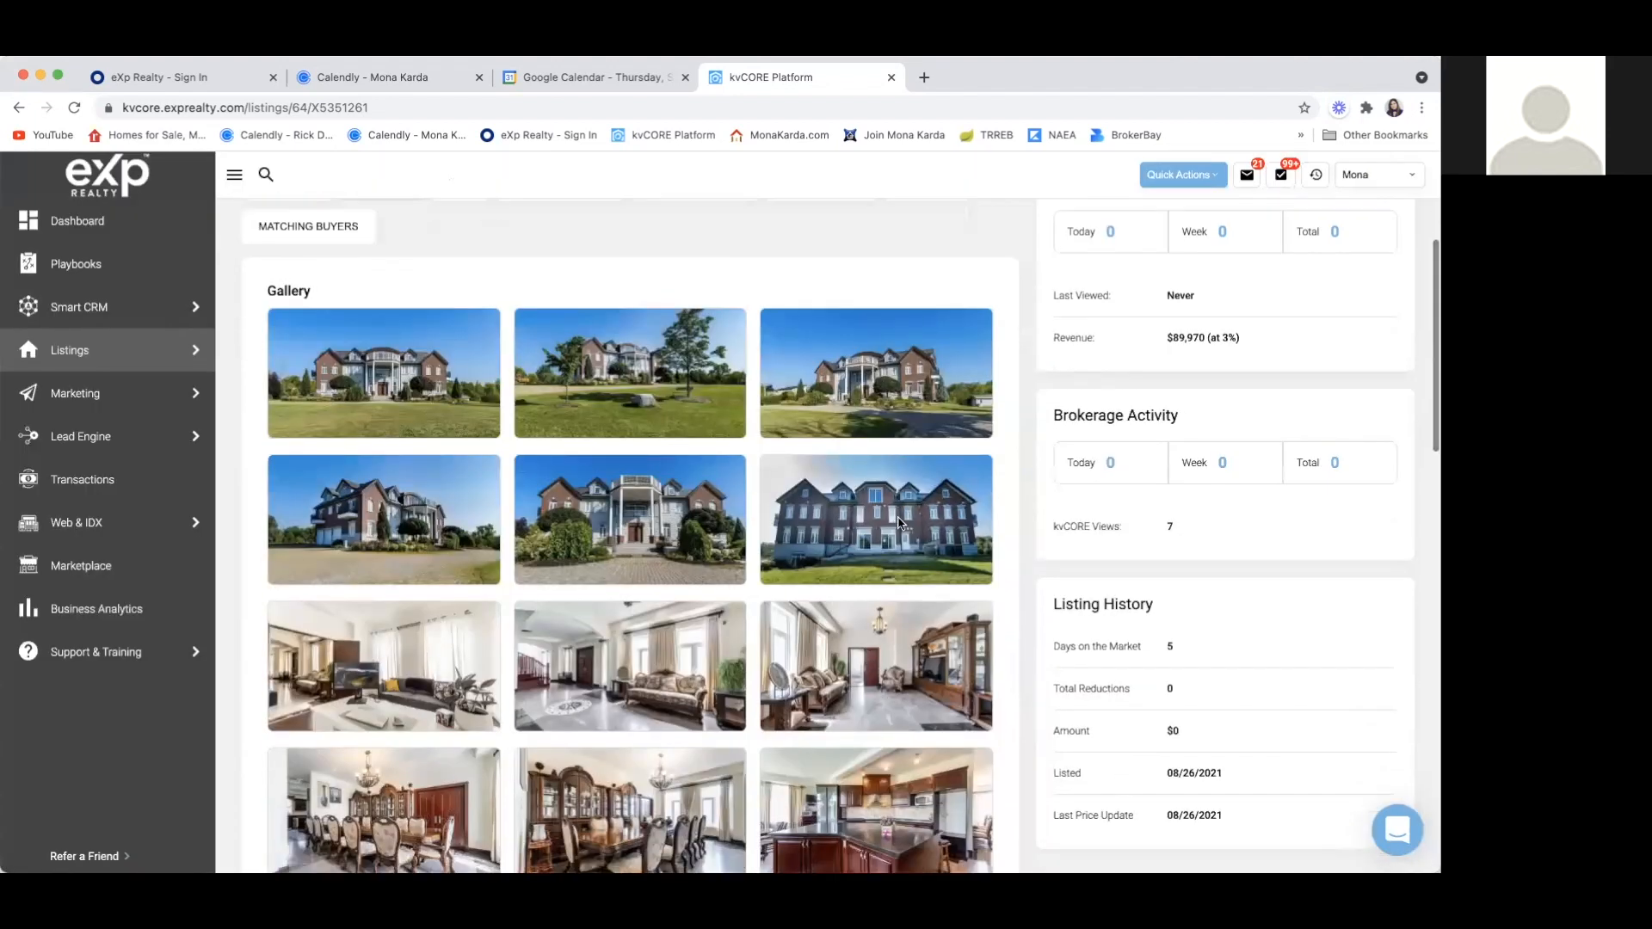
left_click(899, 523)
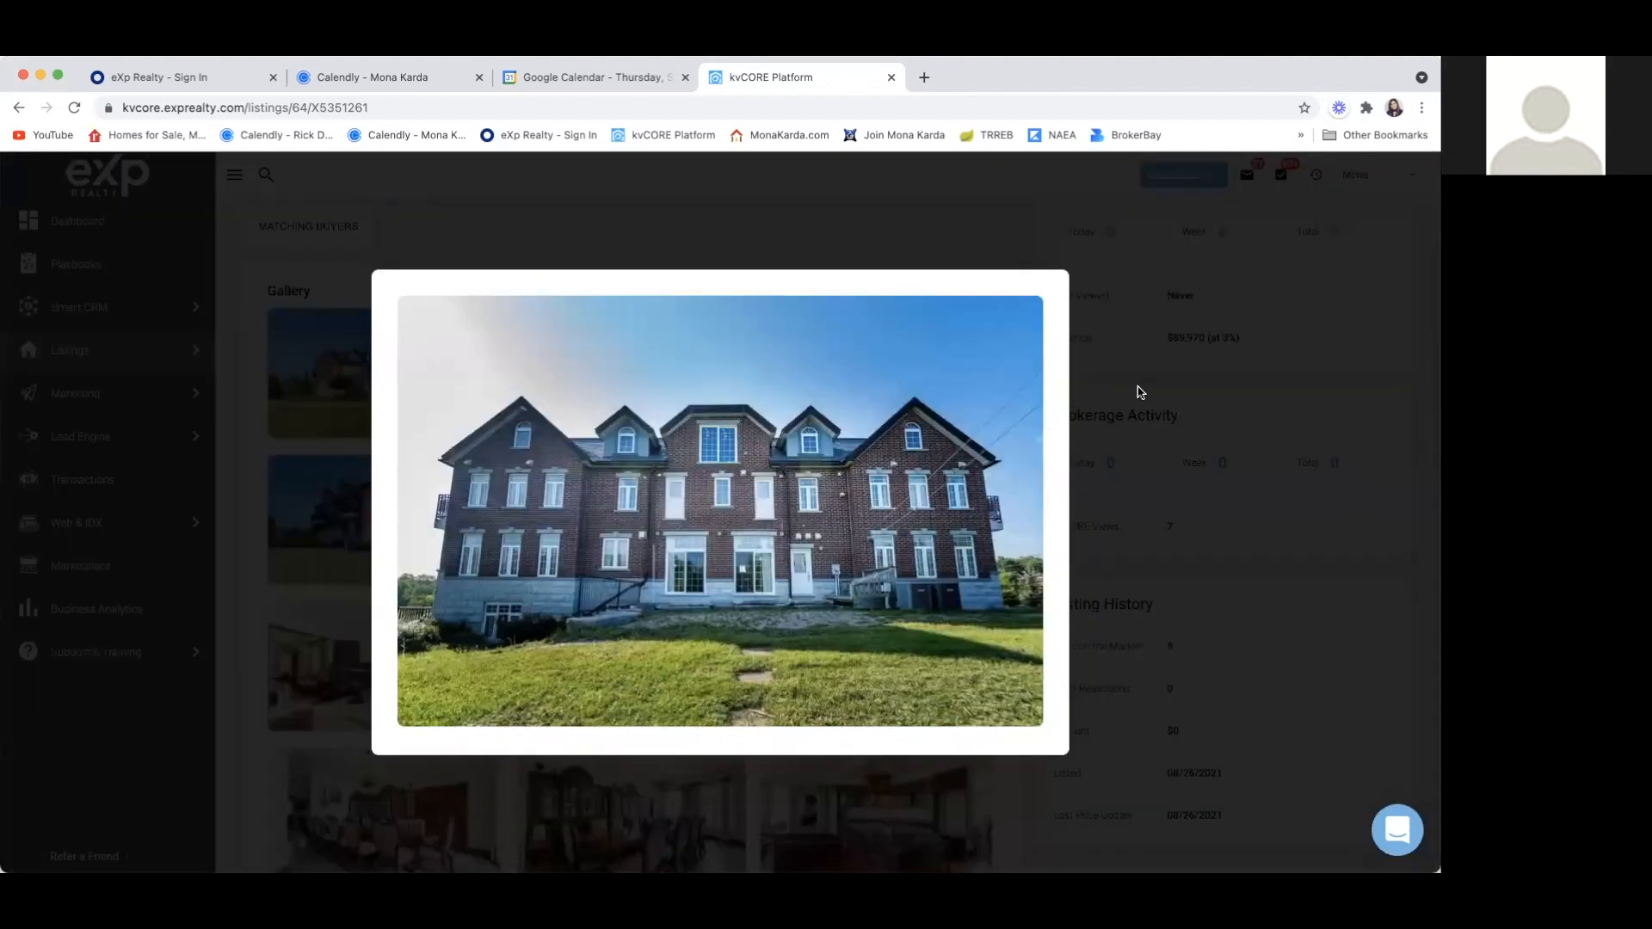
left_click(1139, 392)
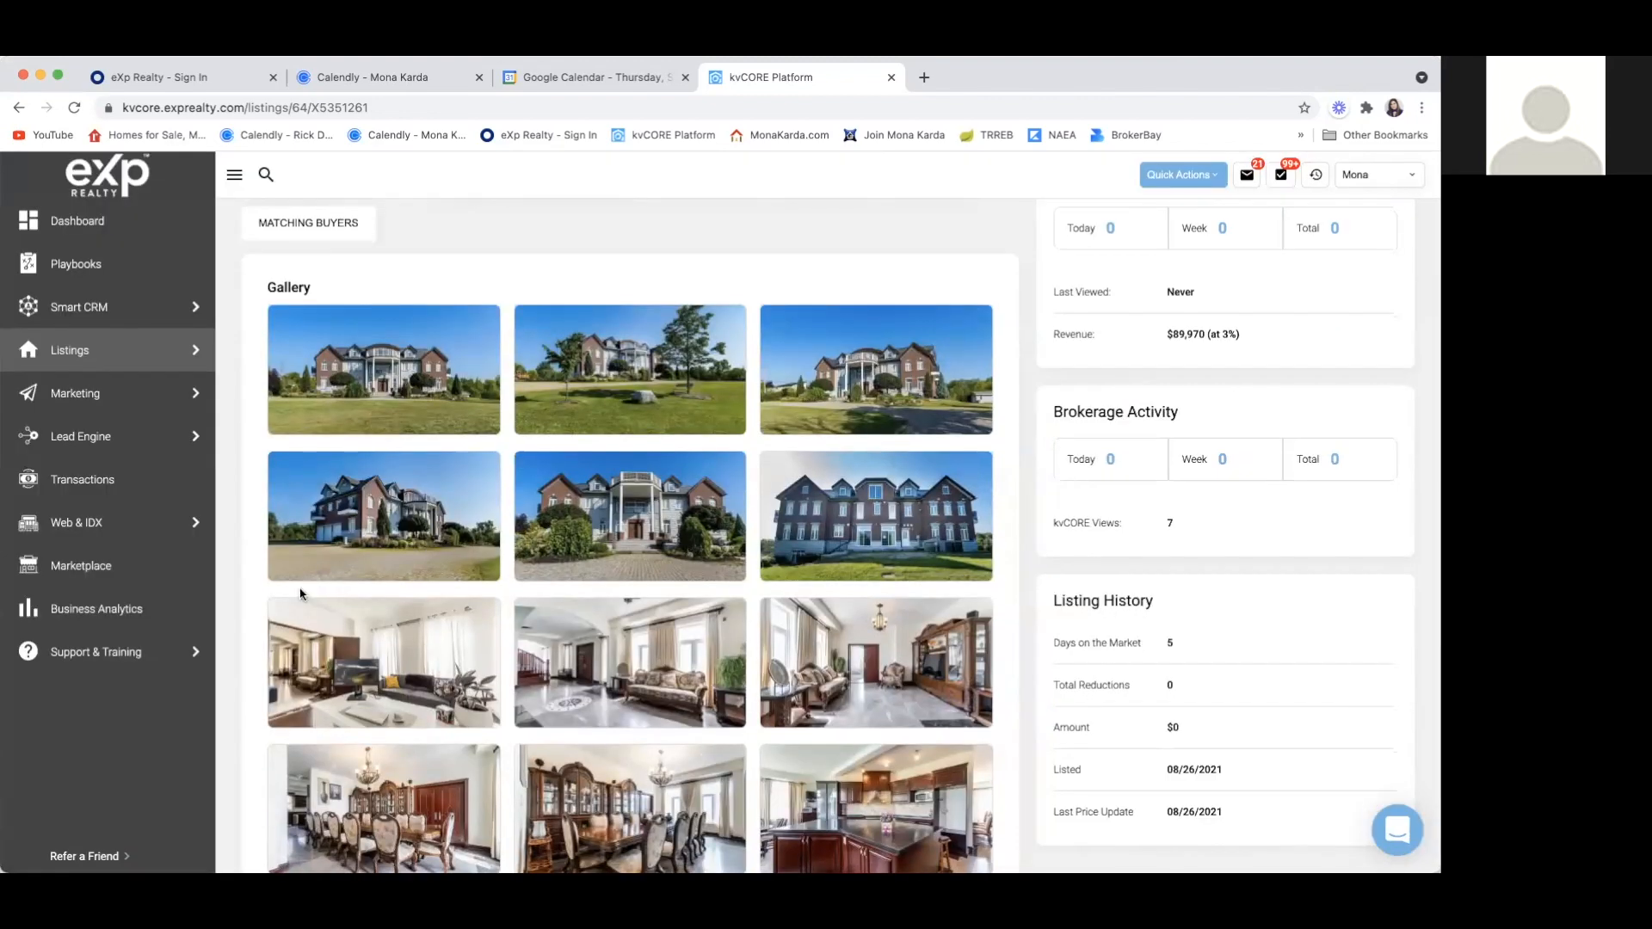
Enlarge and close the three interior photos in the gallery's third row and the first dining room photo below them
scroll(350, 540, "down", 2)
left_click(351, 539)
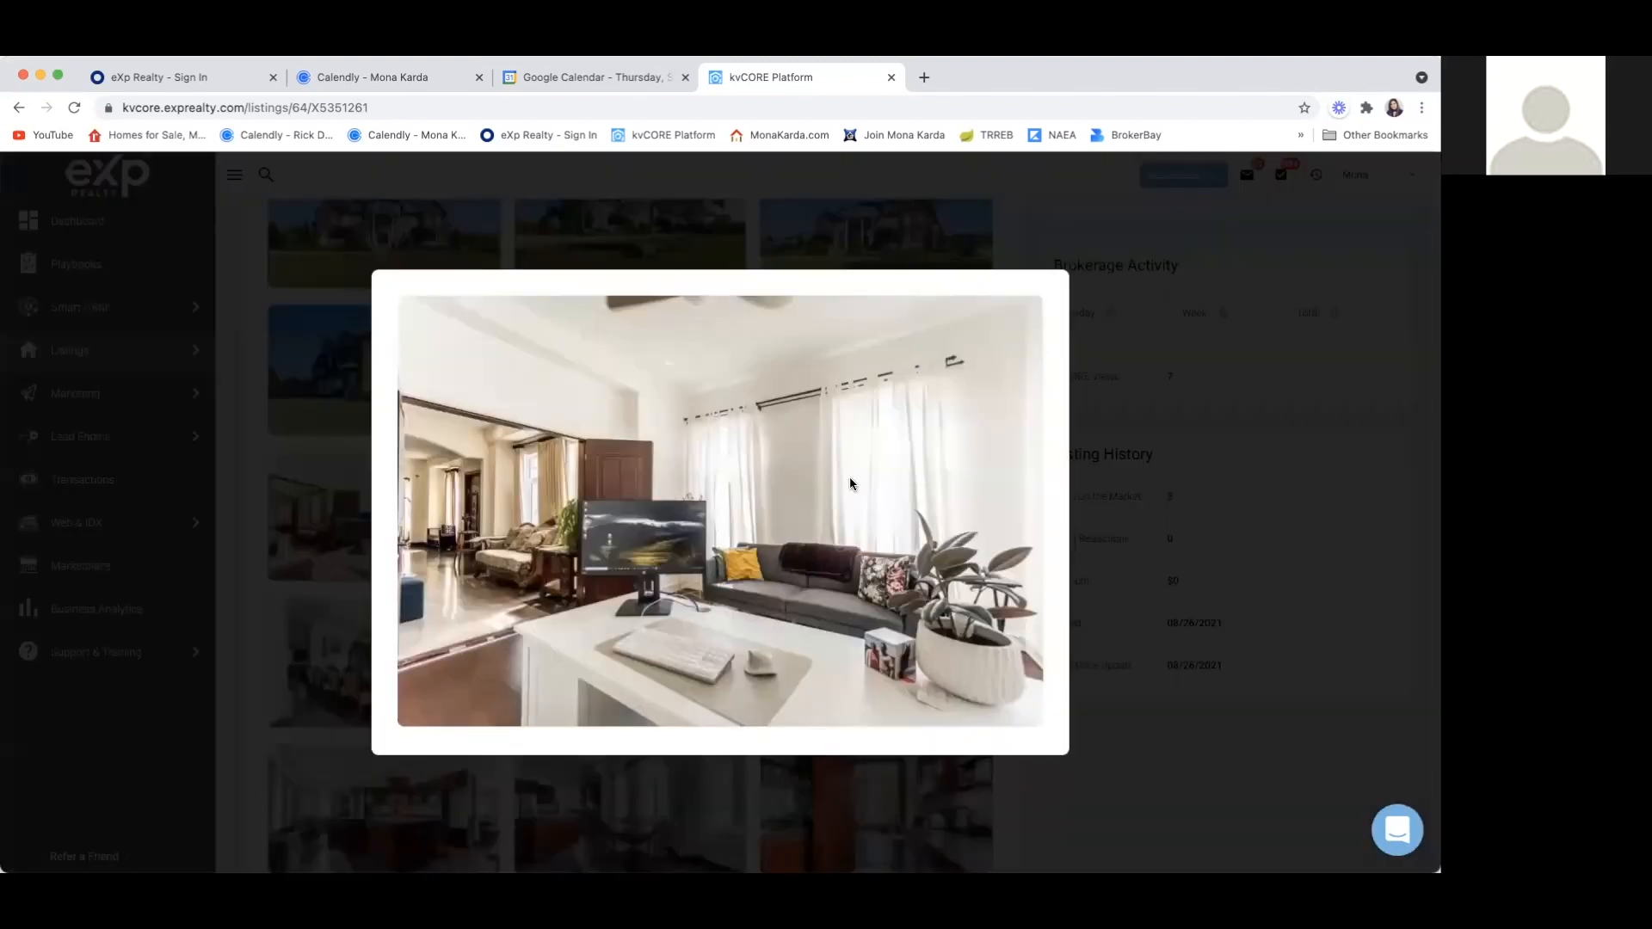
left_click(1182, 432)
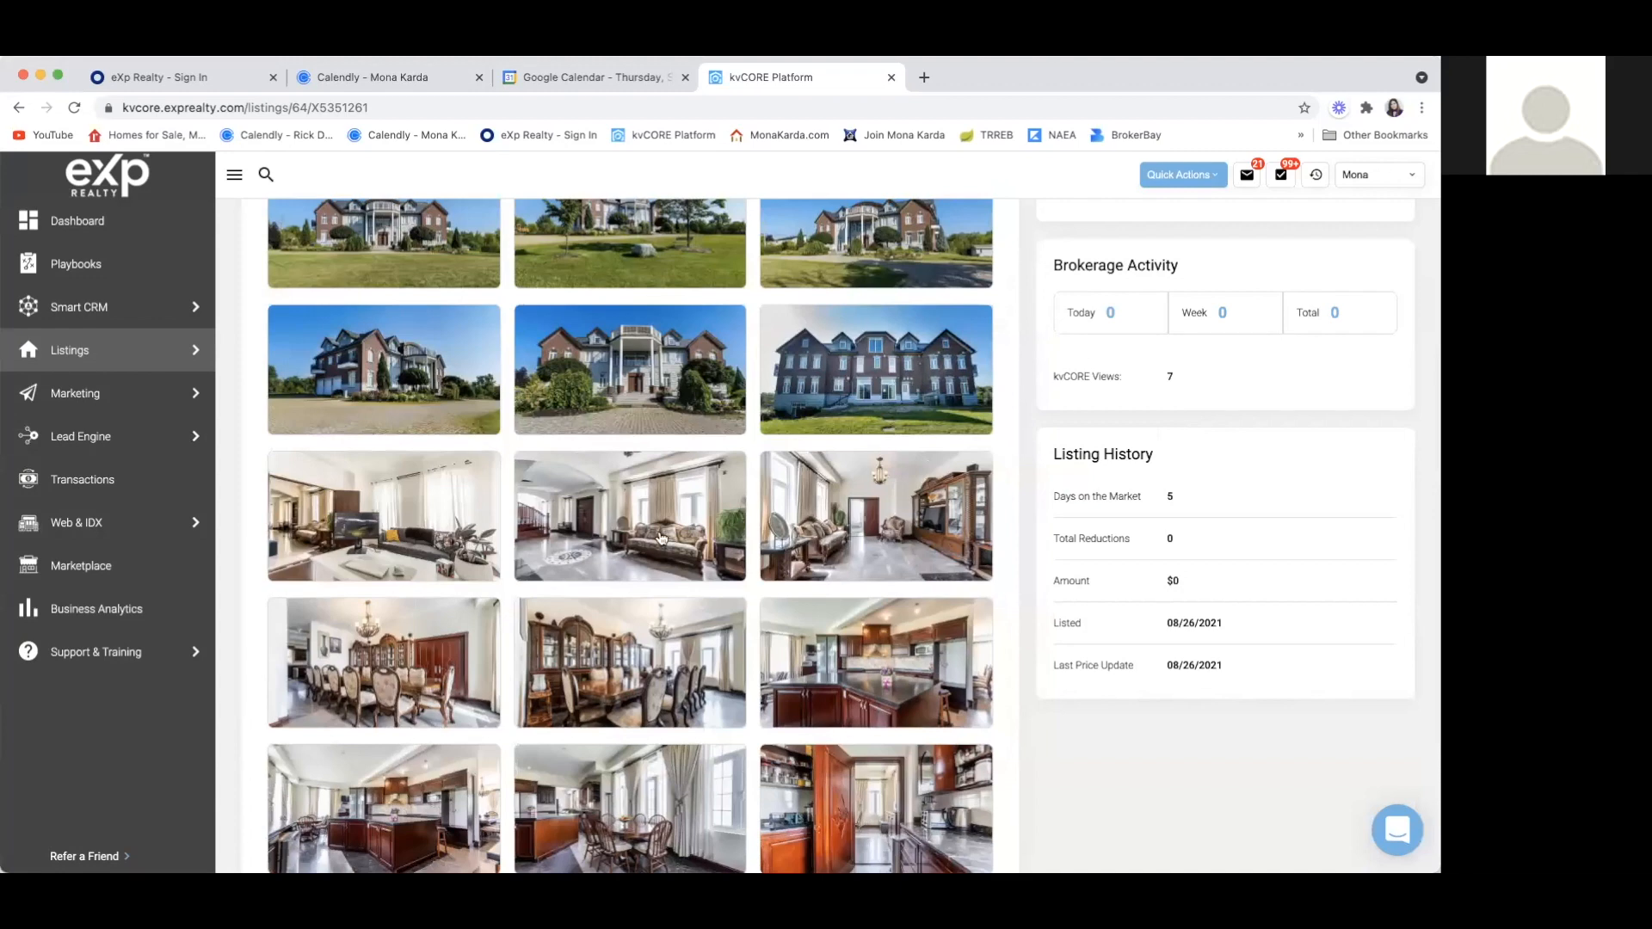
left_click(661, 537)
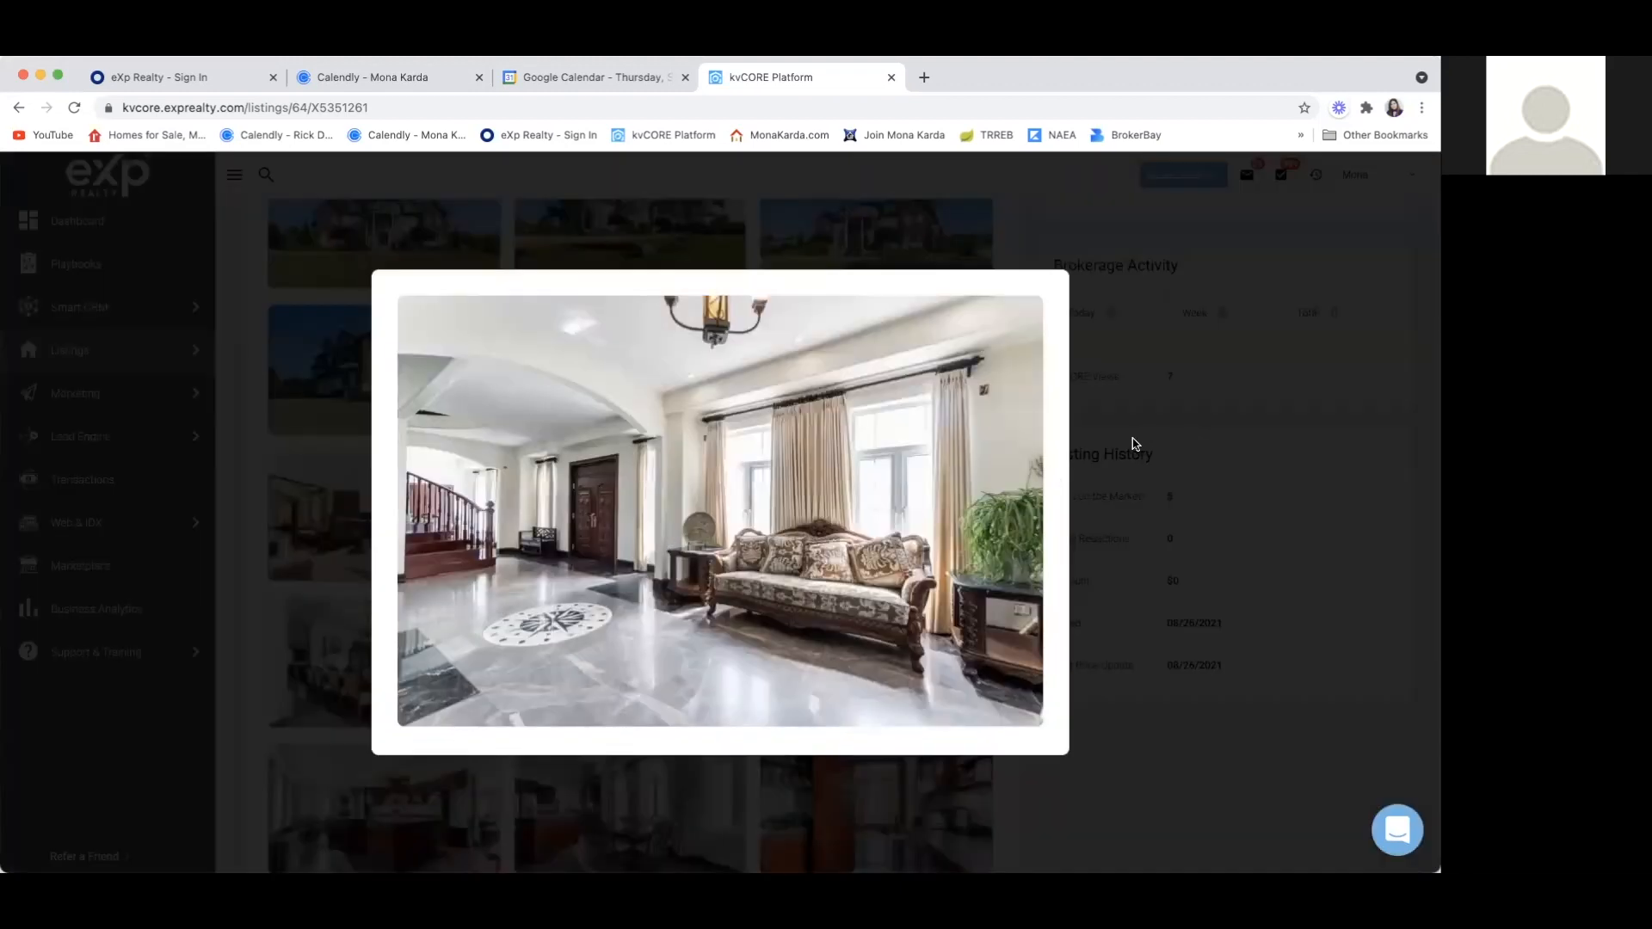
left_click(1140, 433)
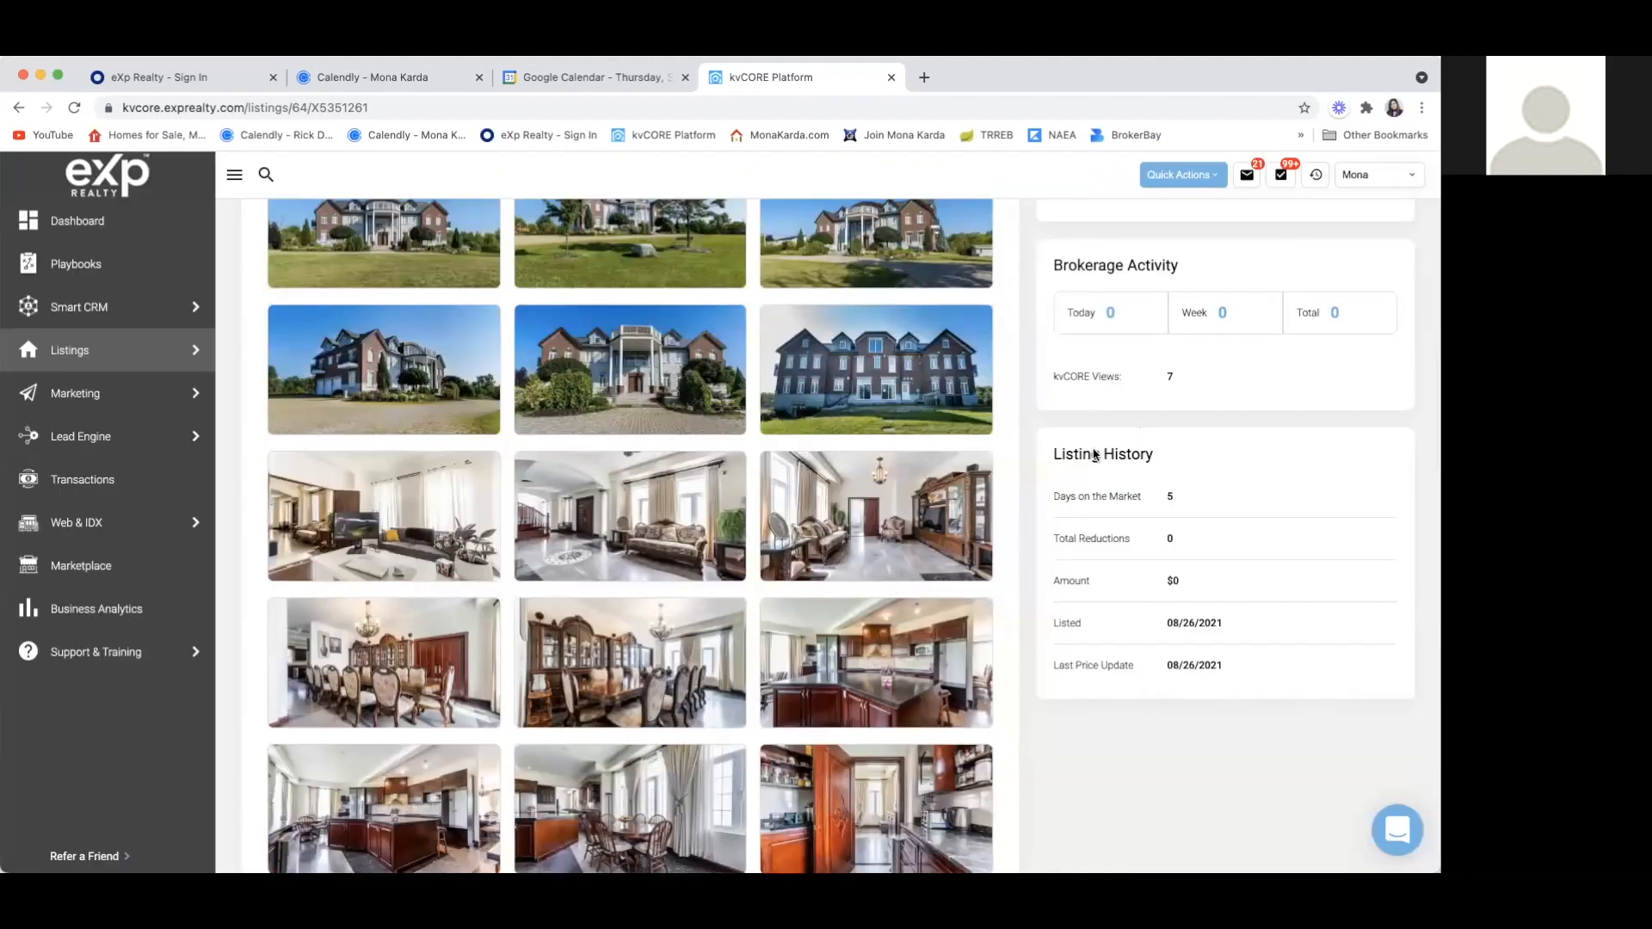
left_click(889, 565)
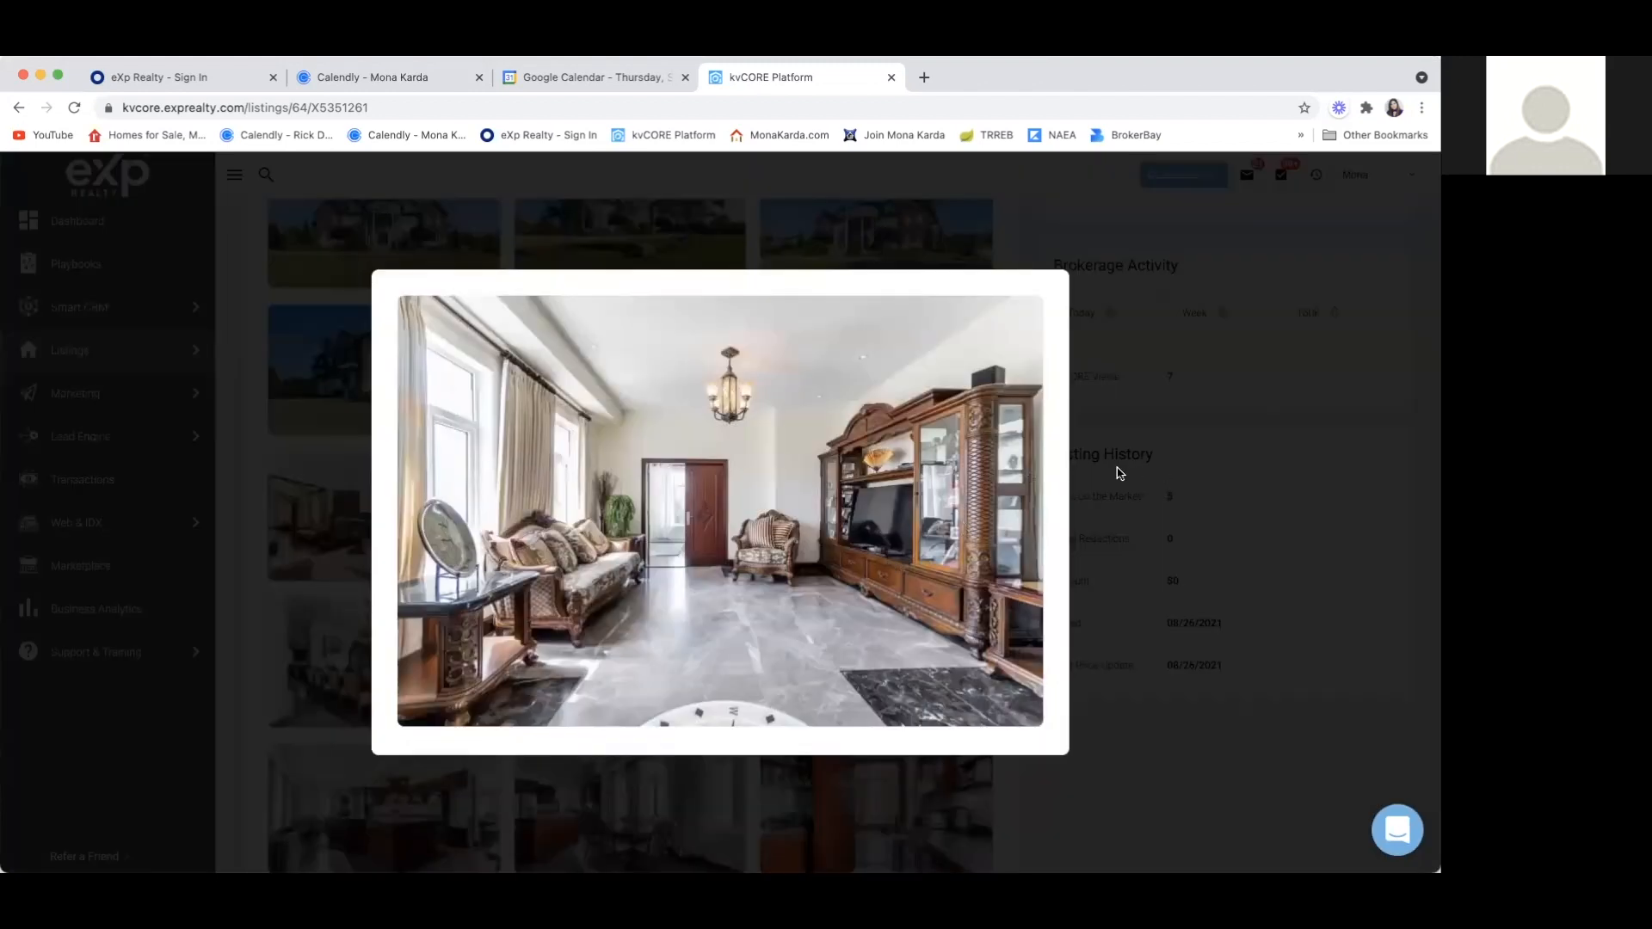
left_click(1122, 475)
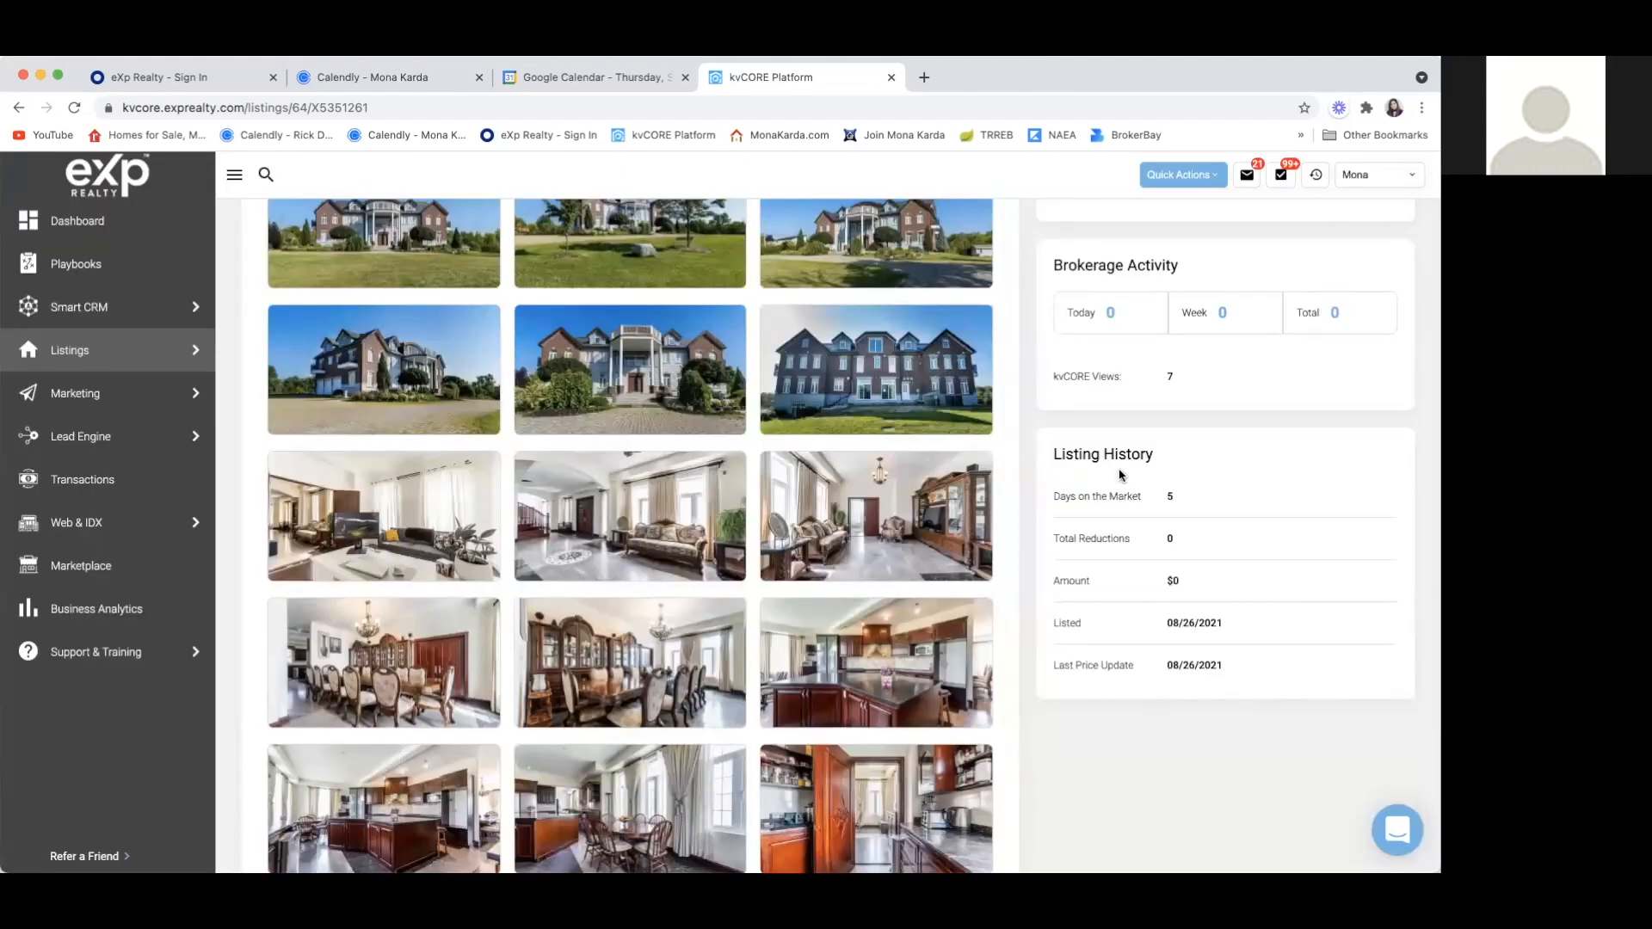
left_click(441, 673)
scroll(648, 684, "up", 3)
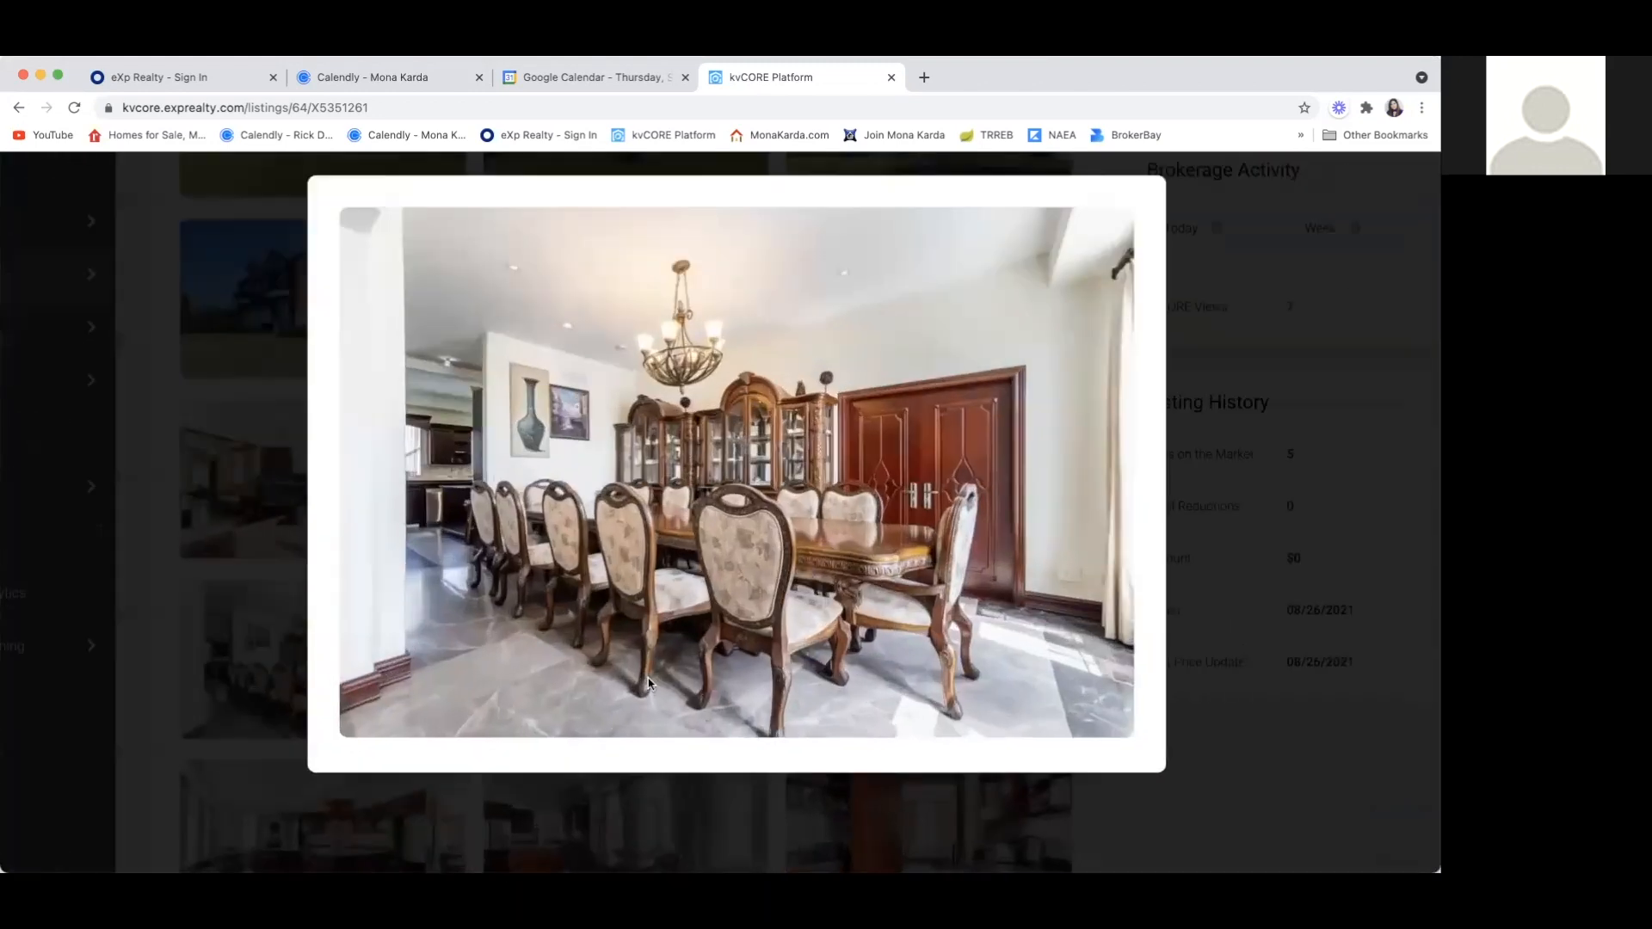
scroll(648, 684, "down", 3)
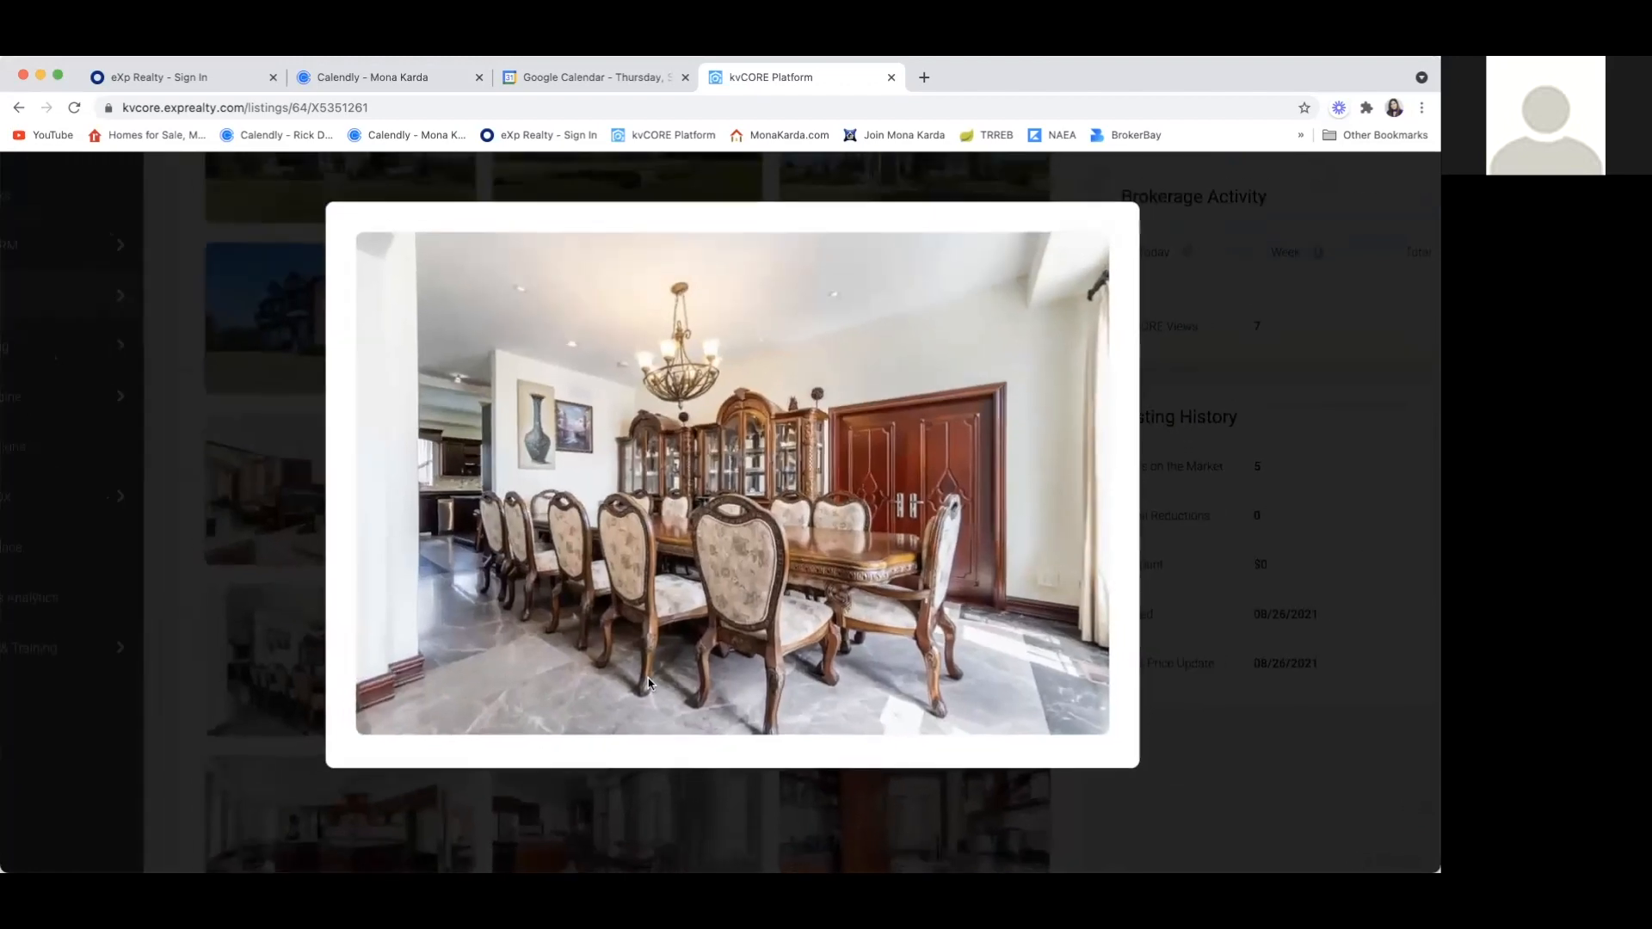
left_click(1180, 529)
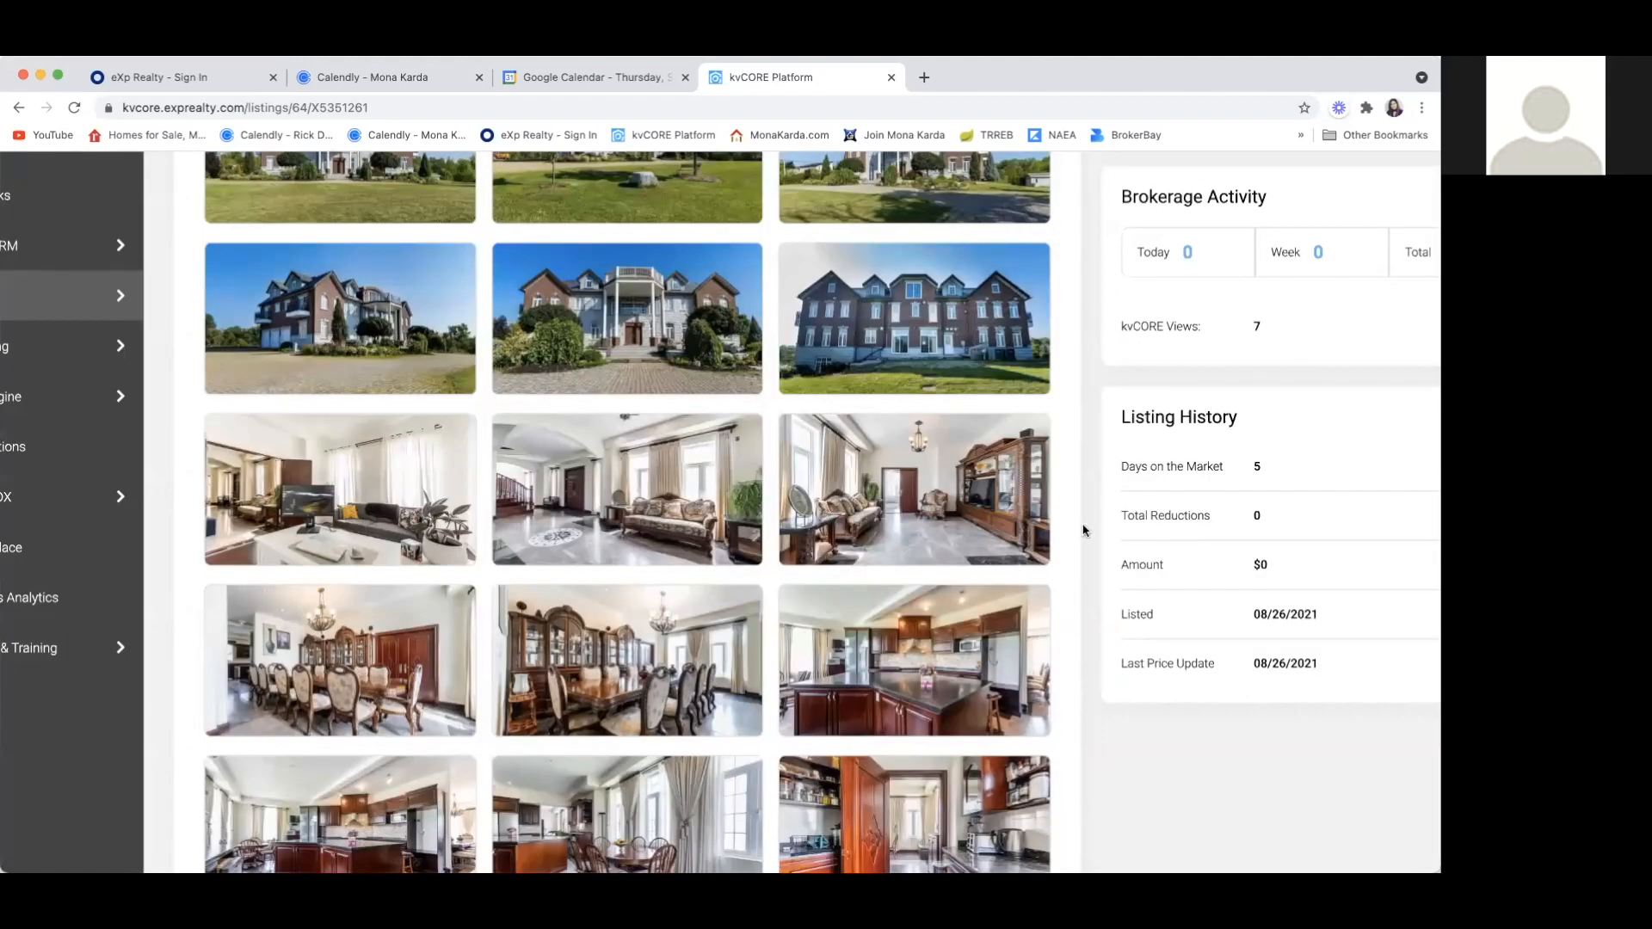
Enlarge and close the second dining room photo and the kitchen island photo in the gallery's fourth row
left_click(579, 685)
left_click(1234, 485)
scroll(781, 710, "down", 3)
left_click(890, 559)
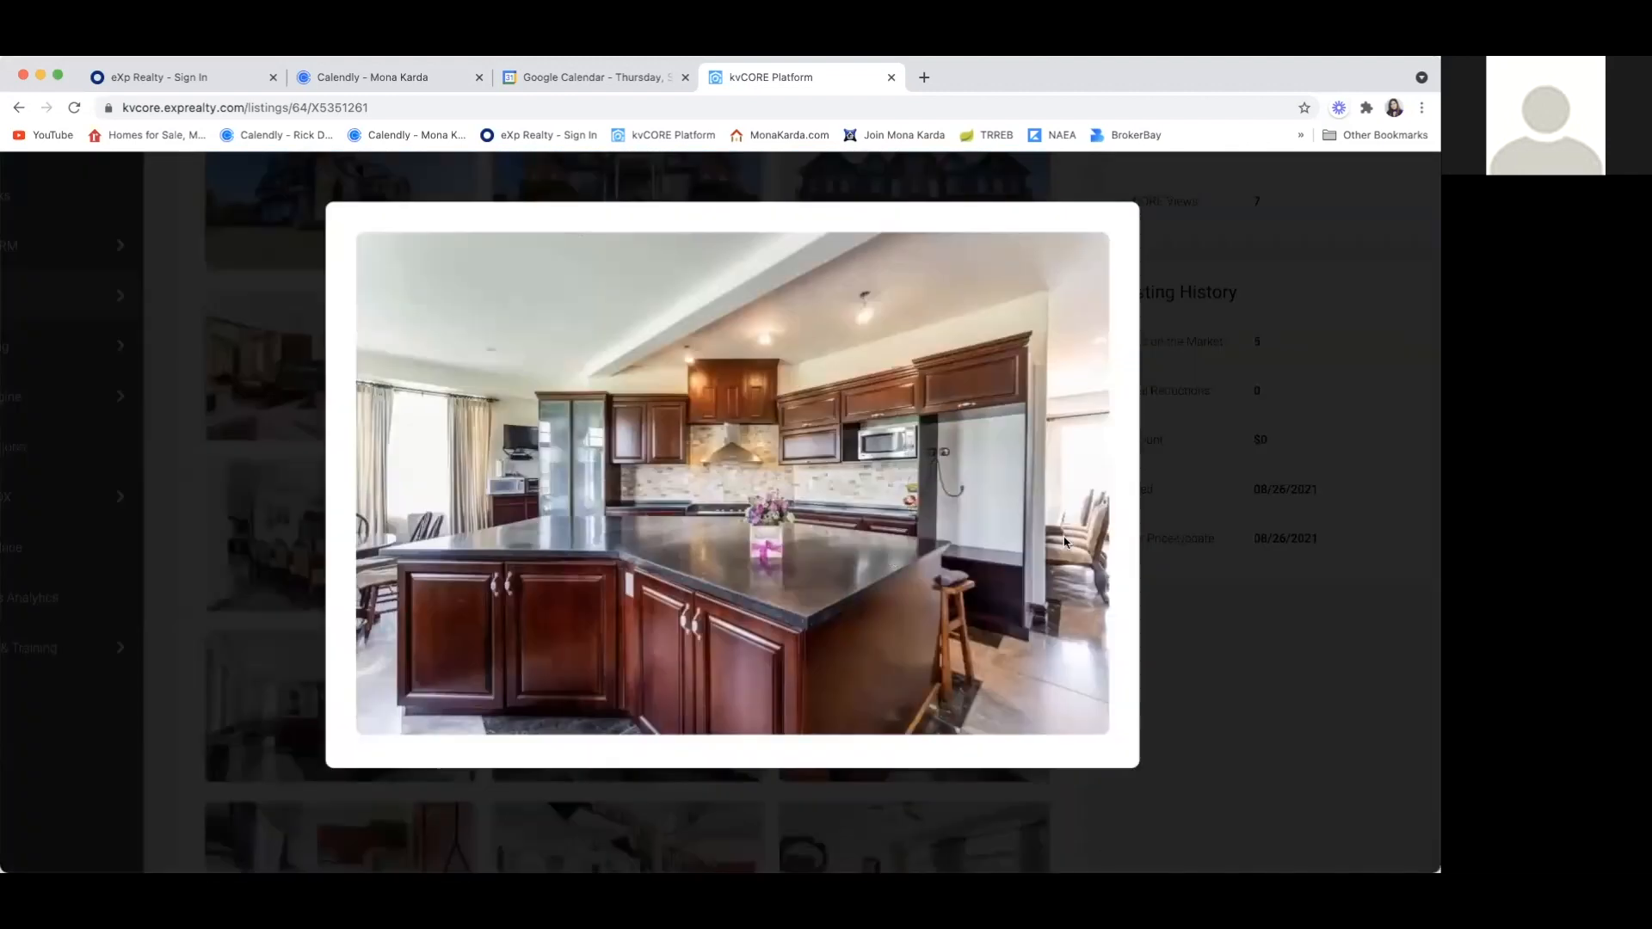
left_click(1179, 514)
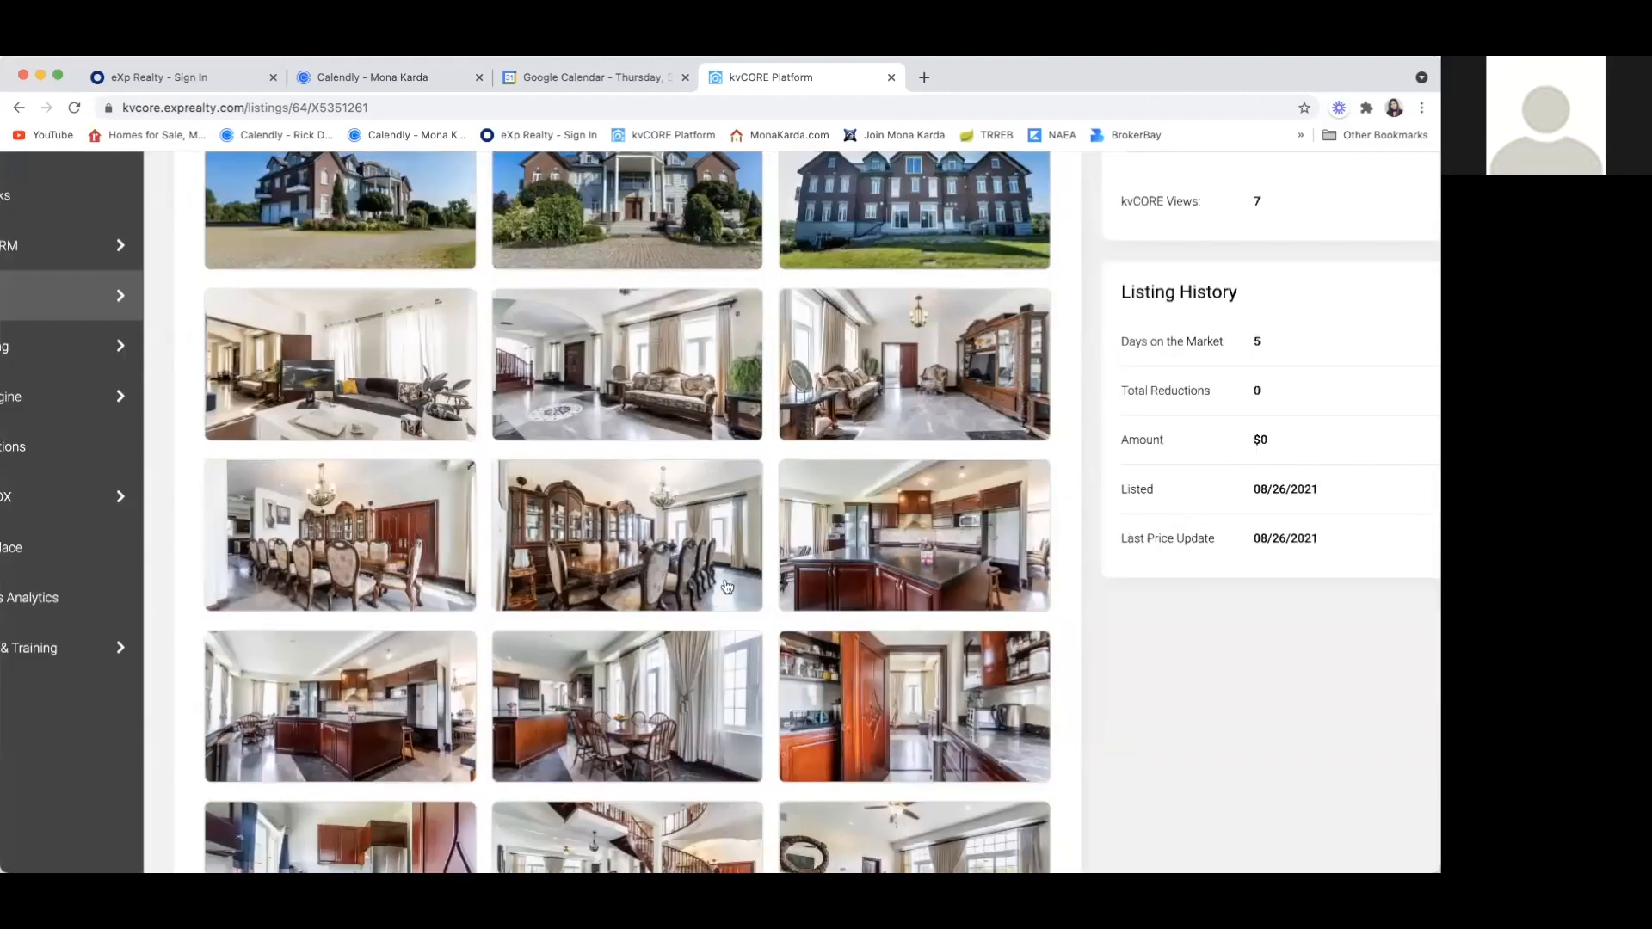
Enlarge and close the wide kitchen, breakfast area and pantry photos in the gallery's fifth row
left_click(331, 745)
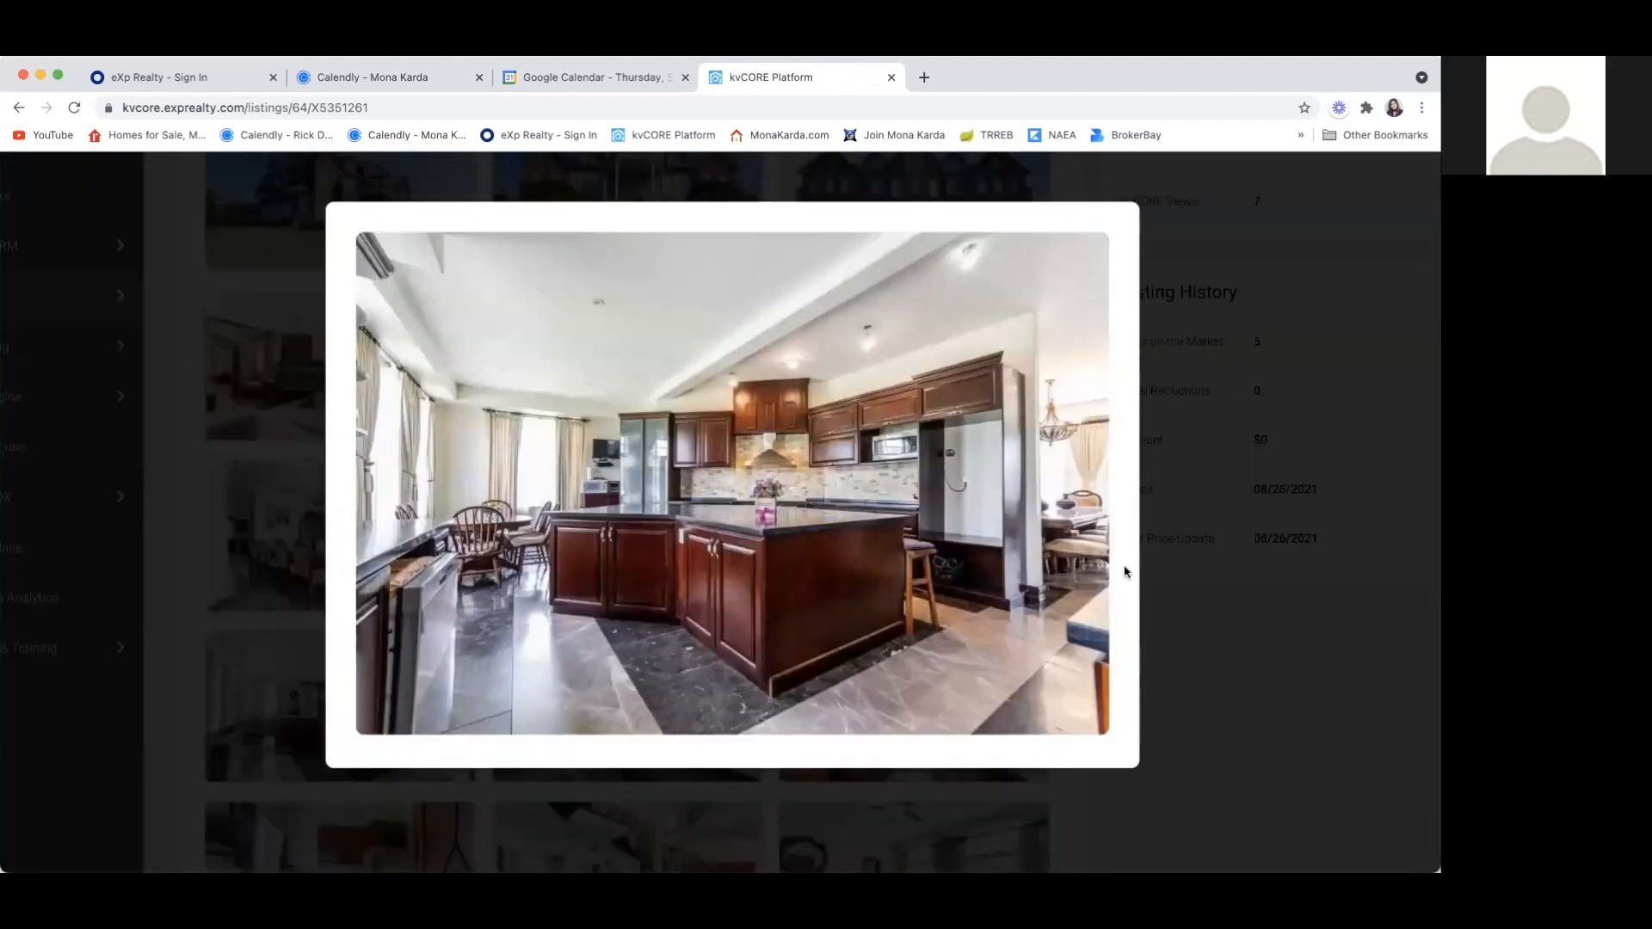
left_click(1274, 535)
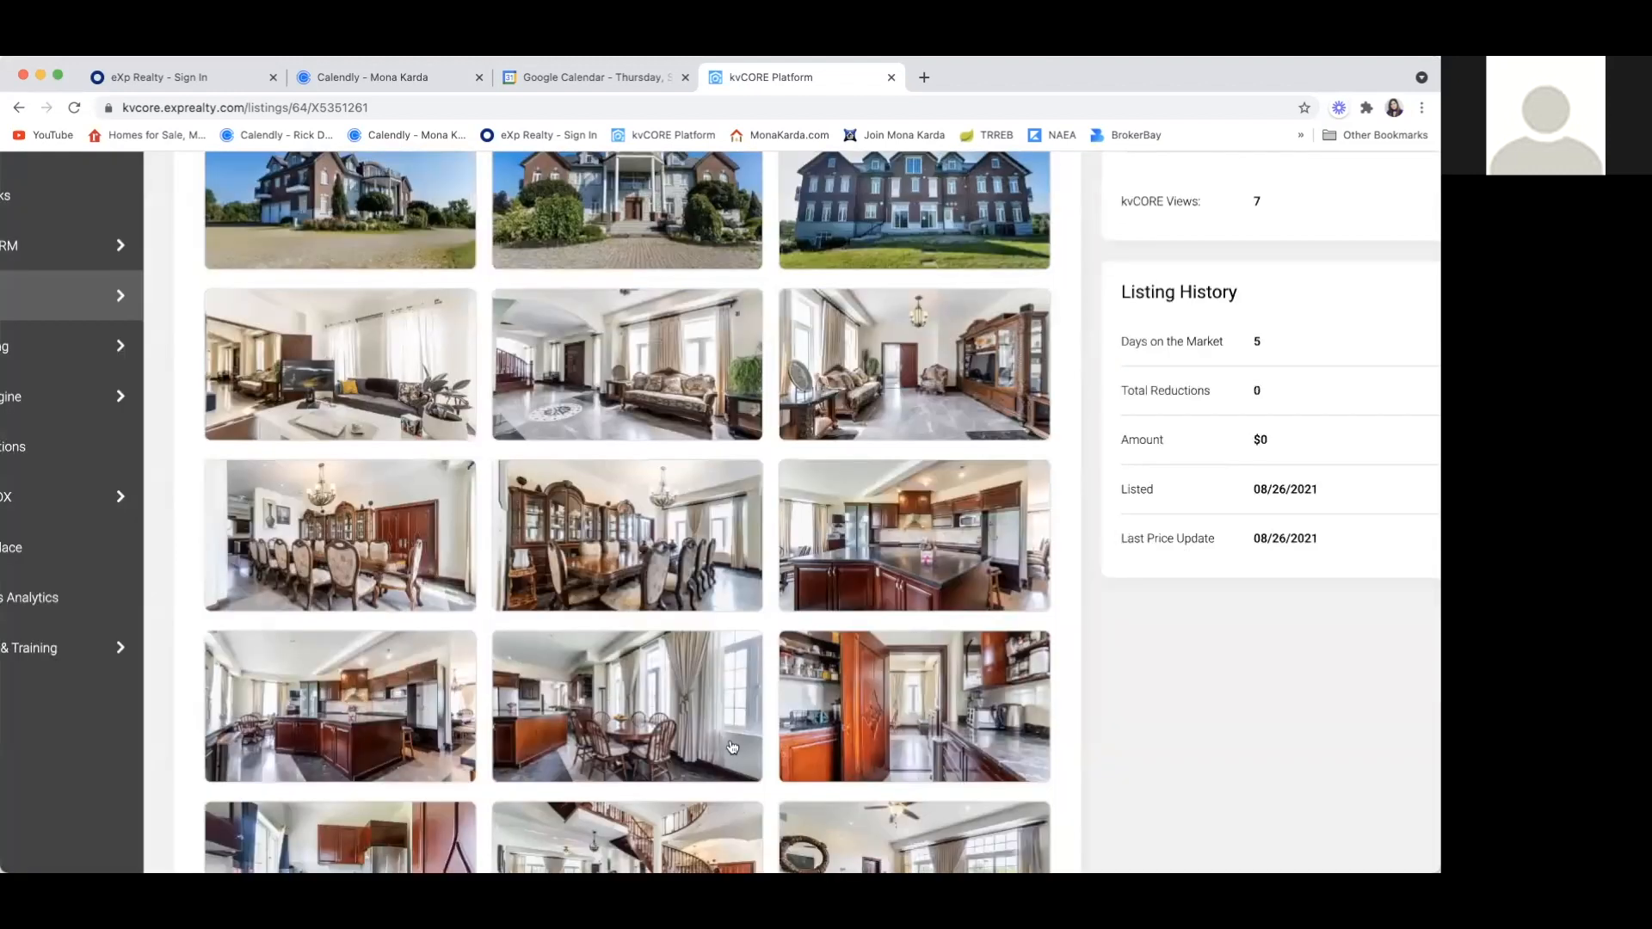
left_click(684, 744)
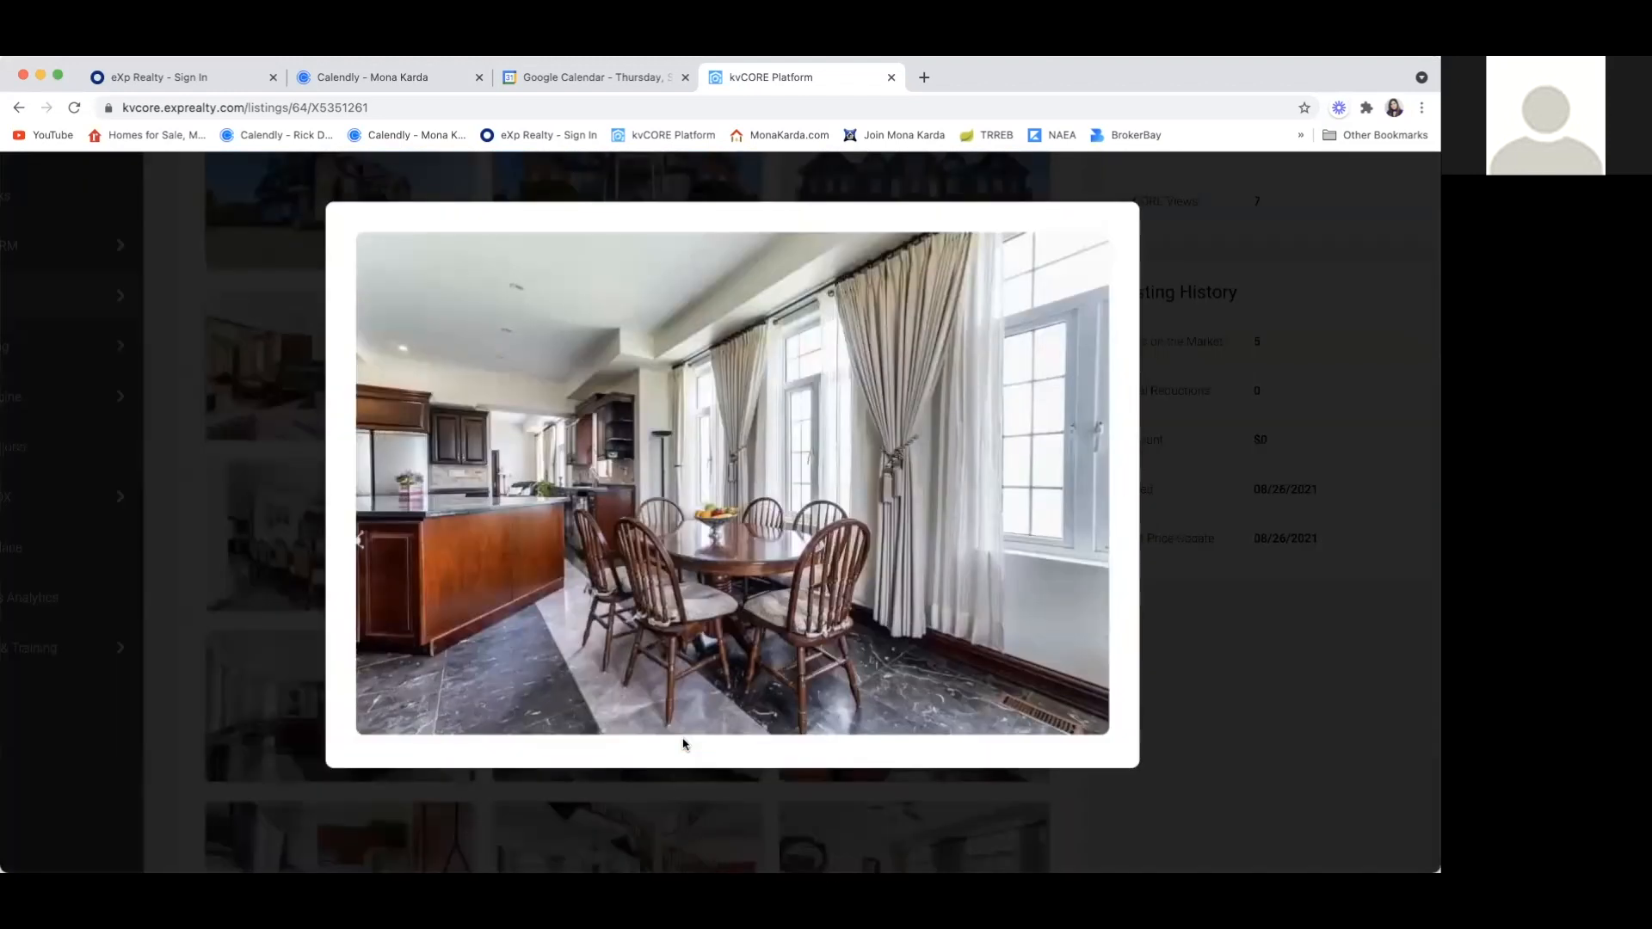
left_click(1220, 571)
scroll(908, 577, "down", 2)
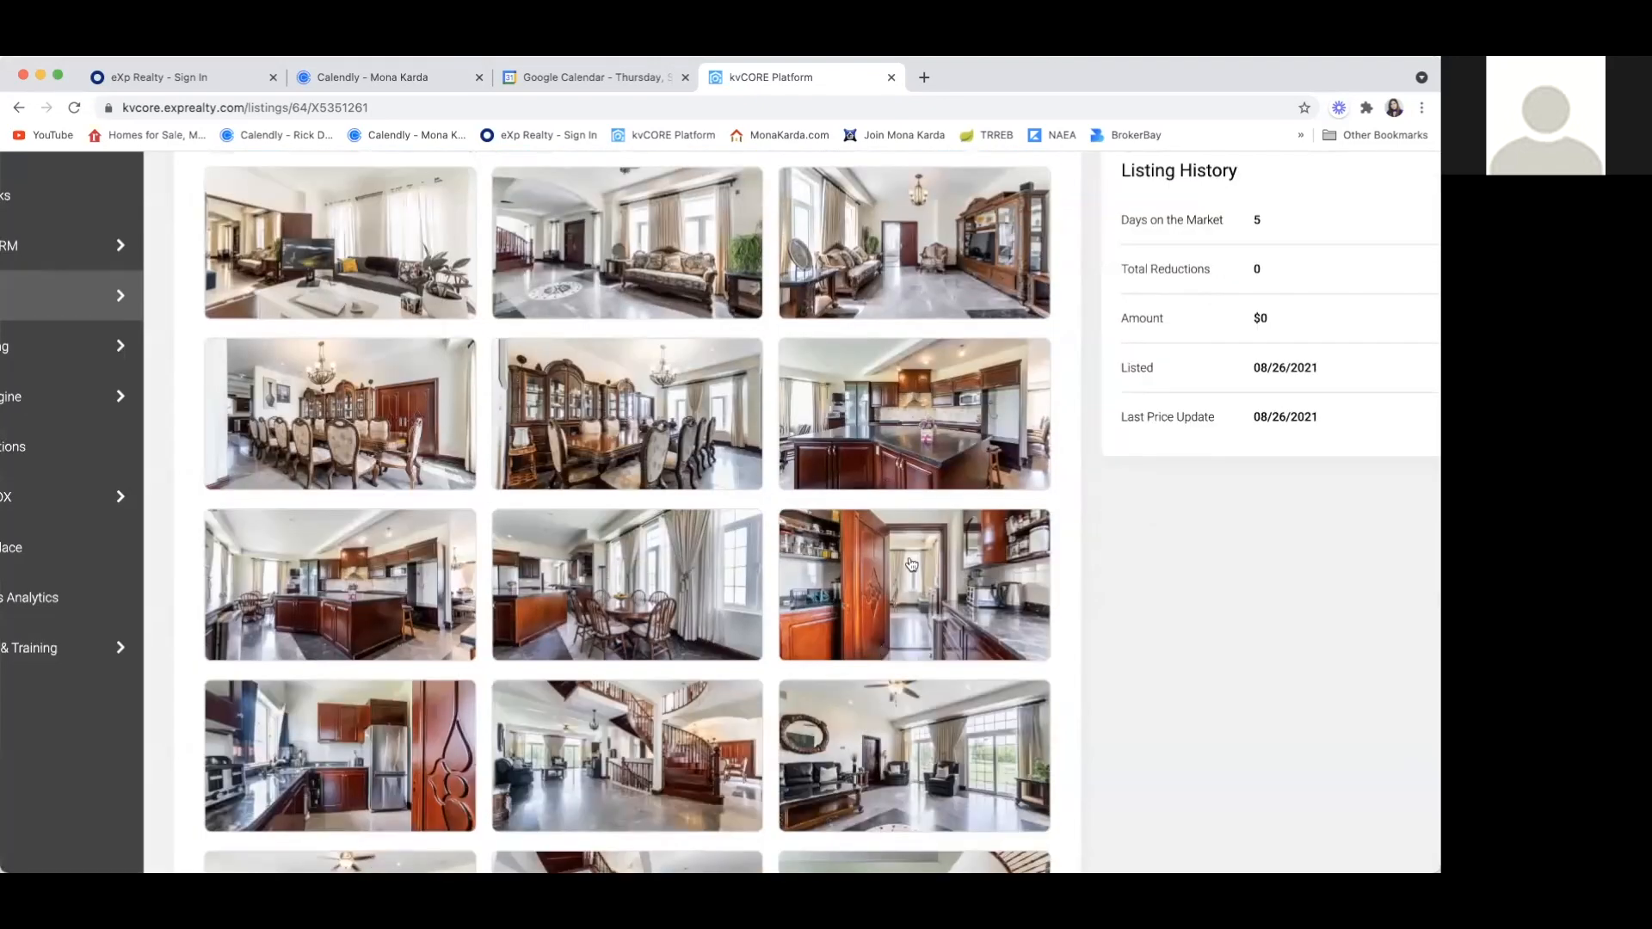
left_click(911, 583)
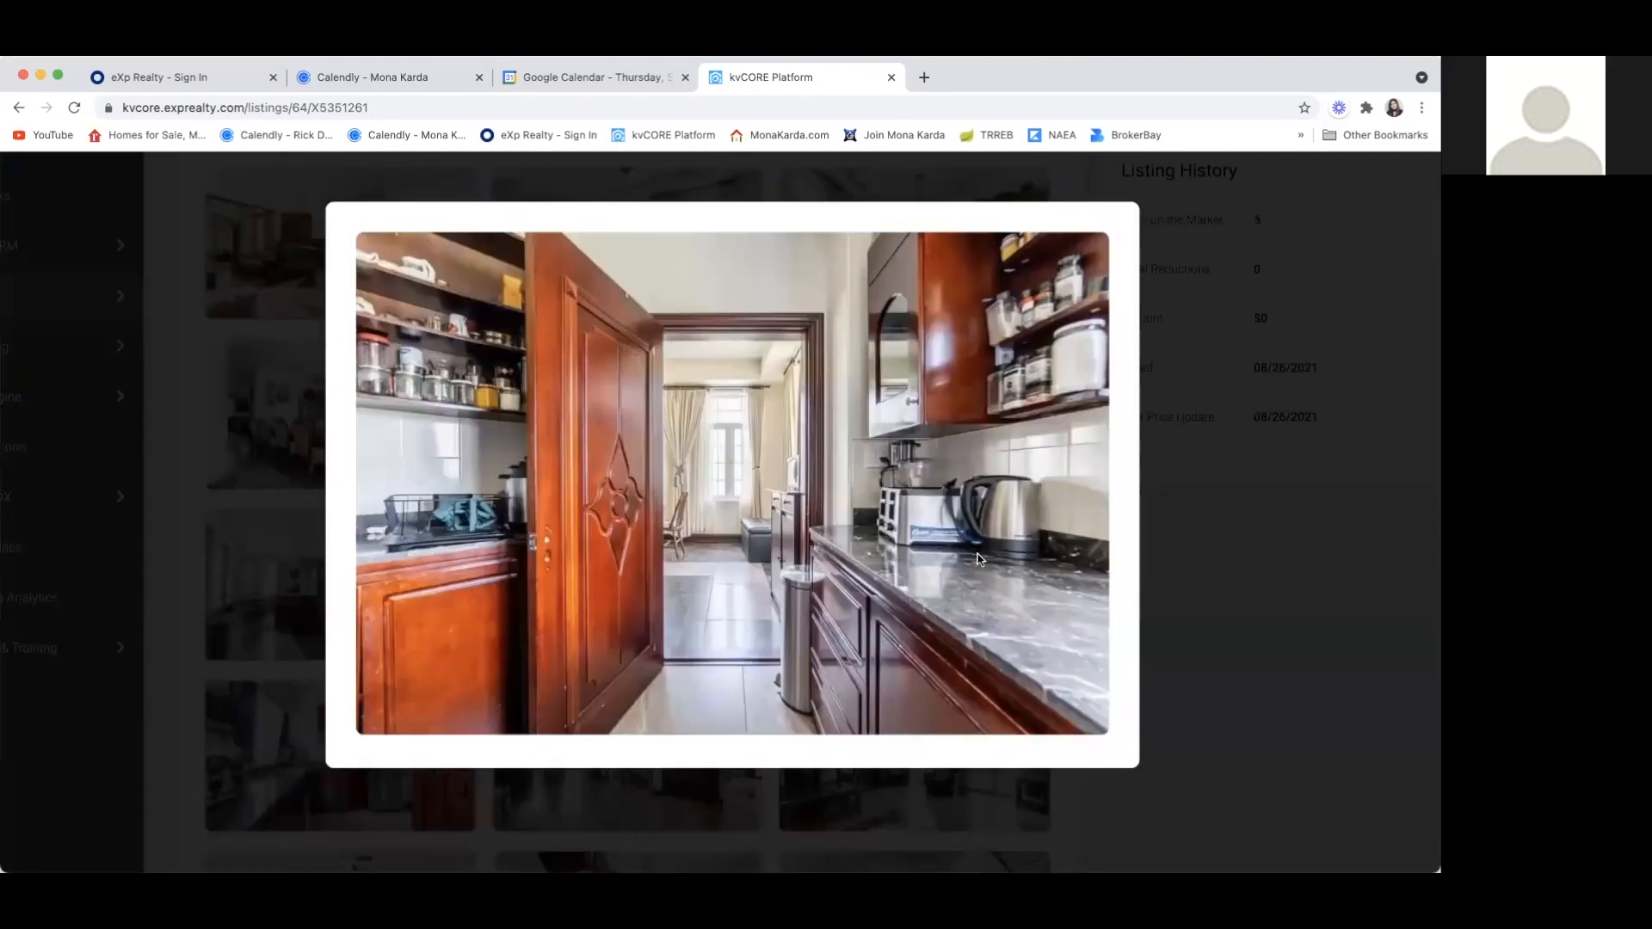
left_click(1213, 539)
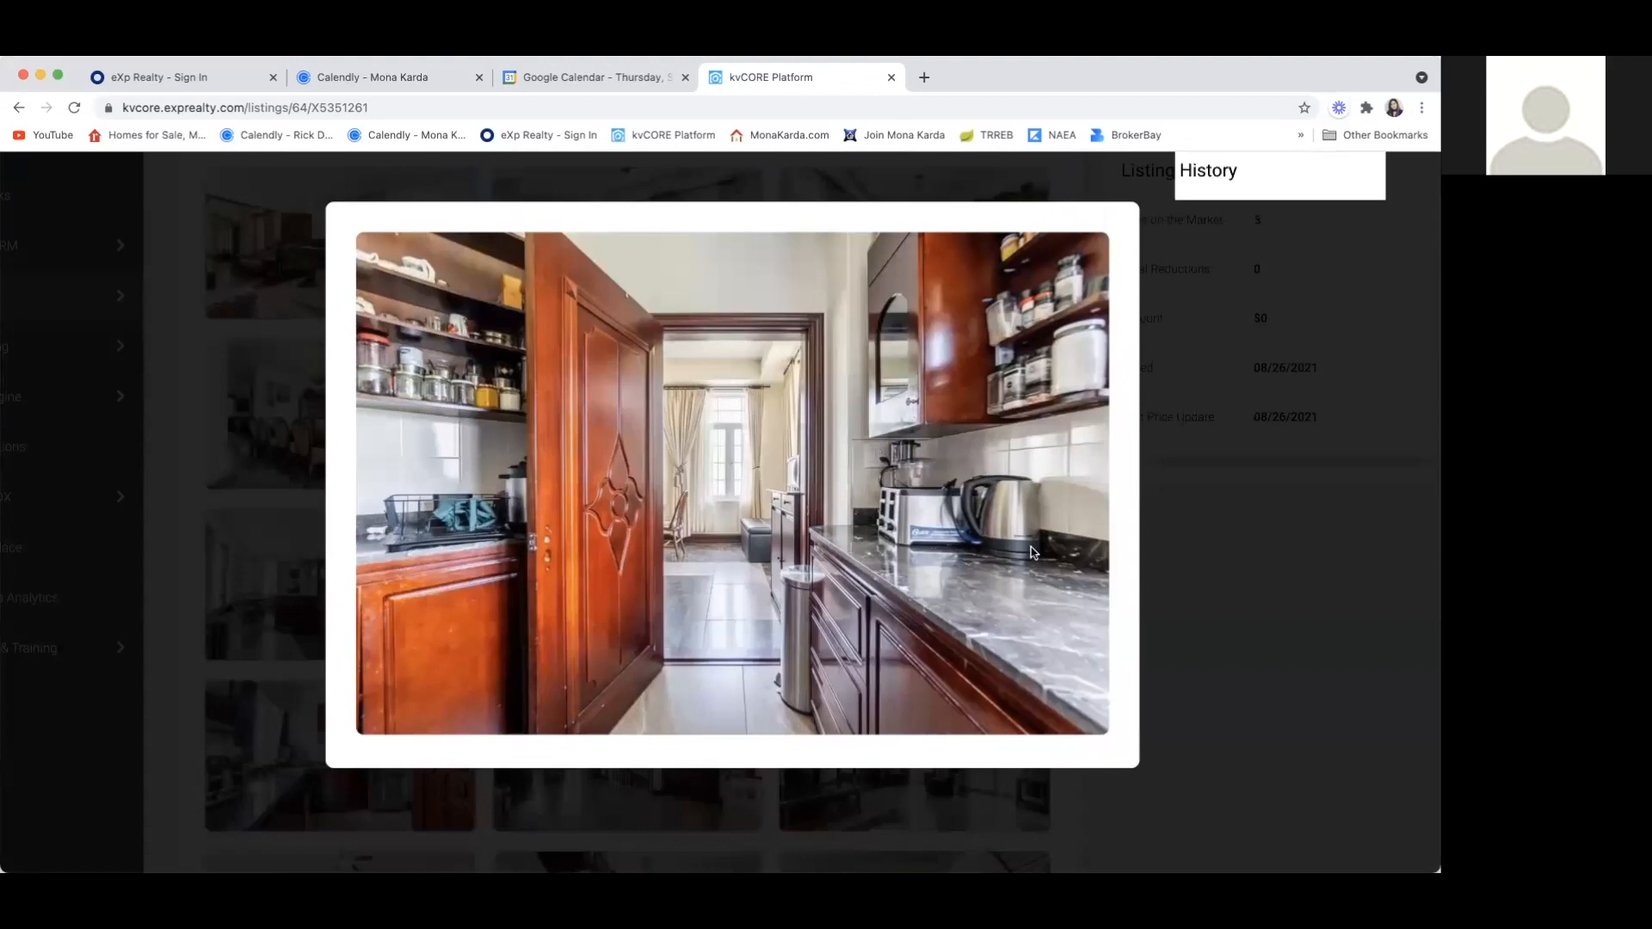
Enlarge and close the sixth row's photos of the second kitchen, the main staircase and the living room with patio doors
scroll(611, 669, "down", 2)
scroll(609, 668, "down", 2)
left_click(300, 654)
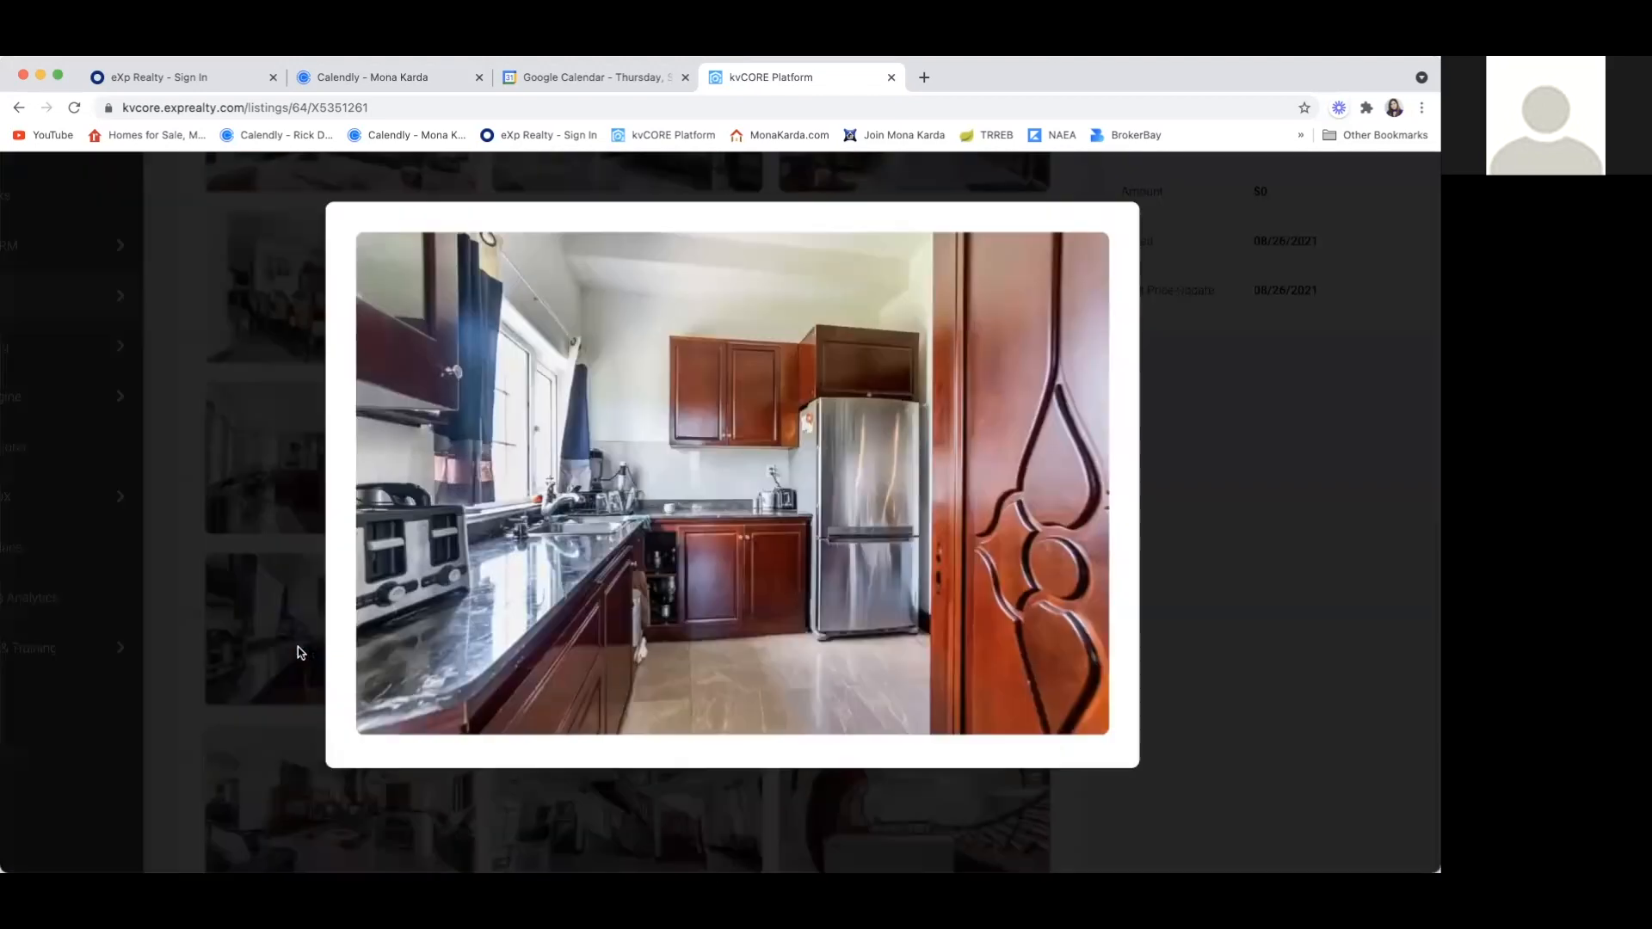
left_click(1208, 542)
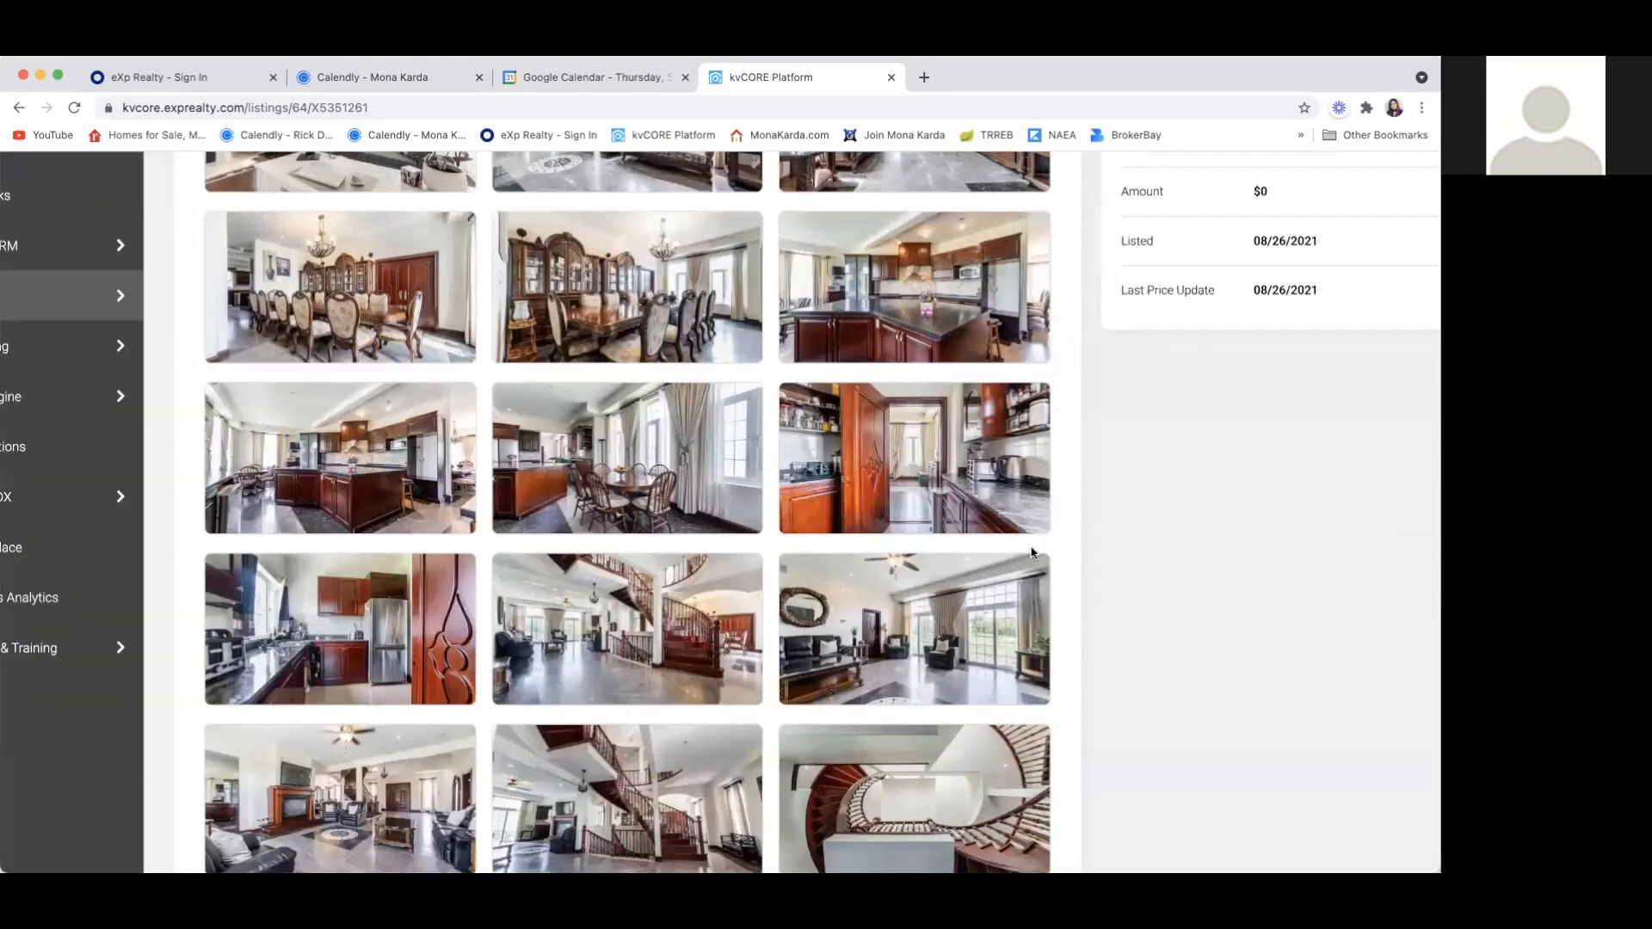
left_click(629, 677)
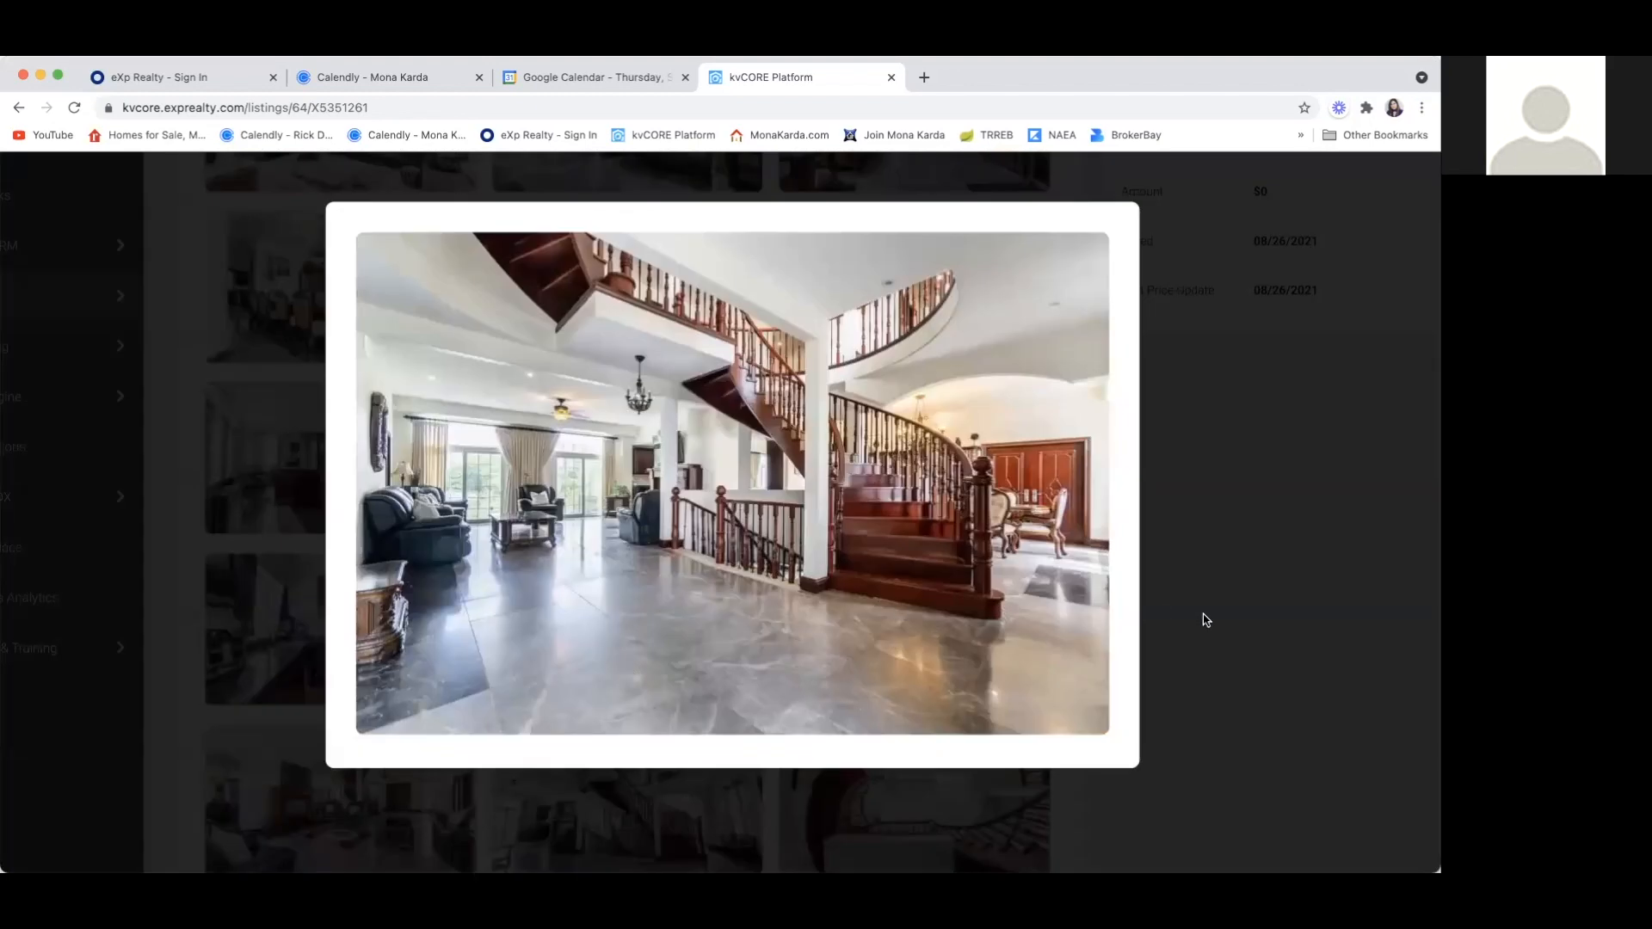
left_click(1238, 605)
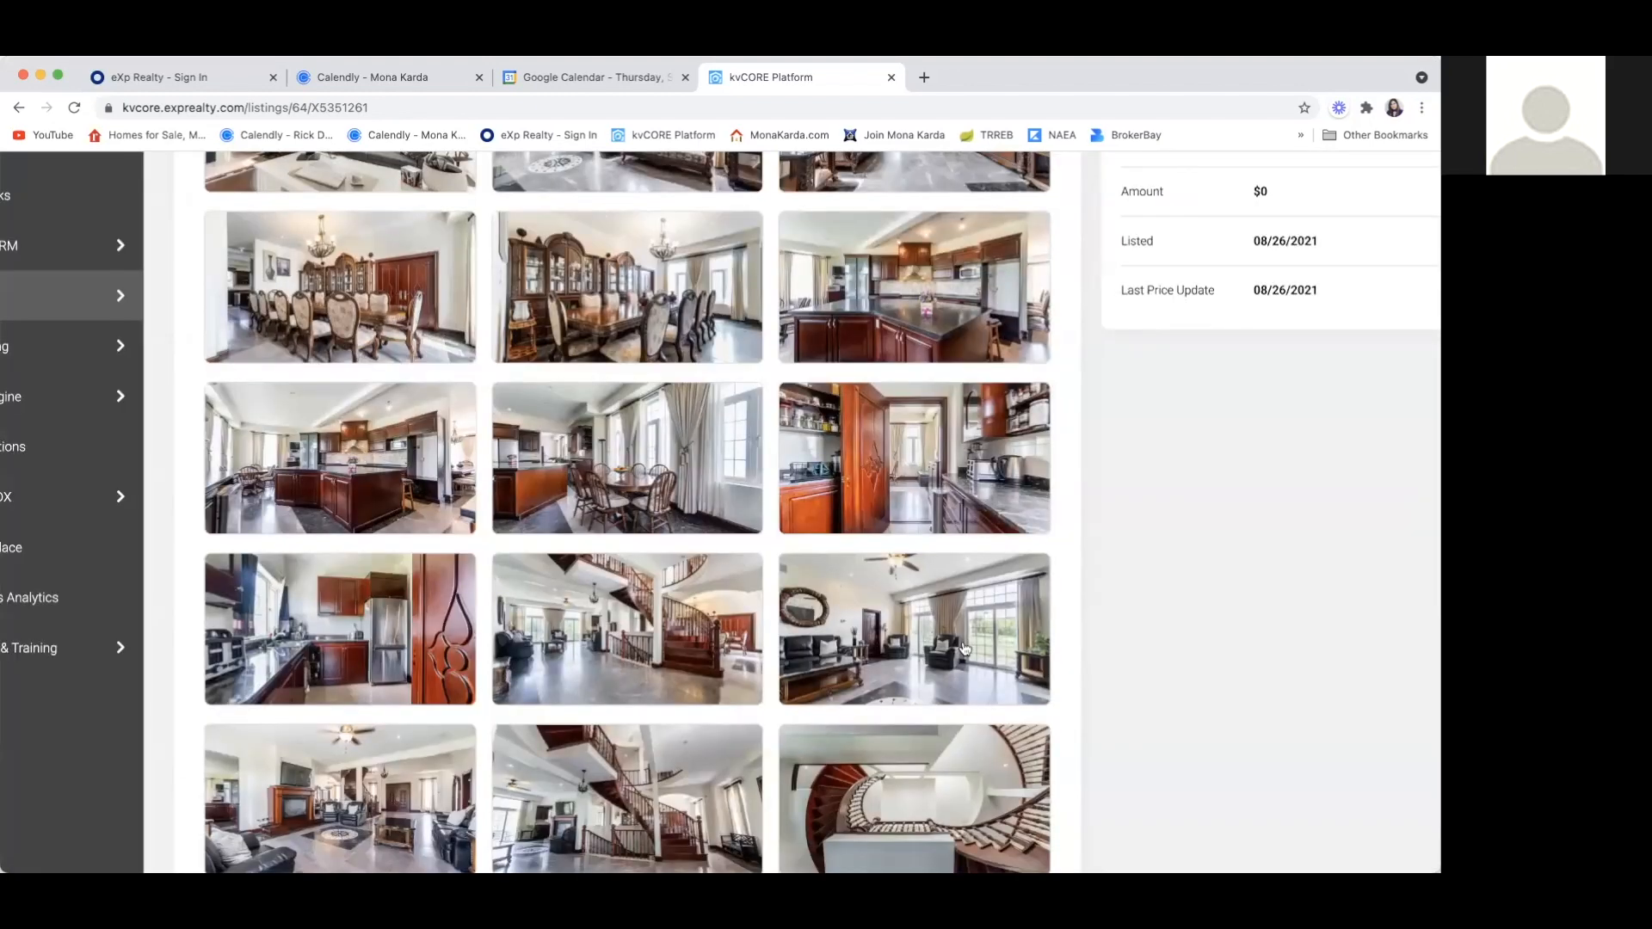
left_click(917, 672)
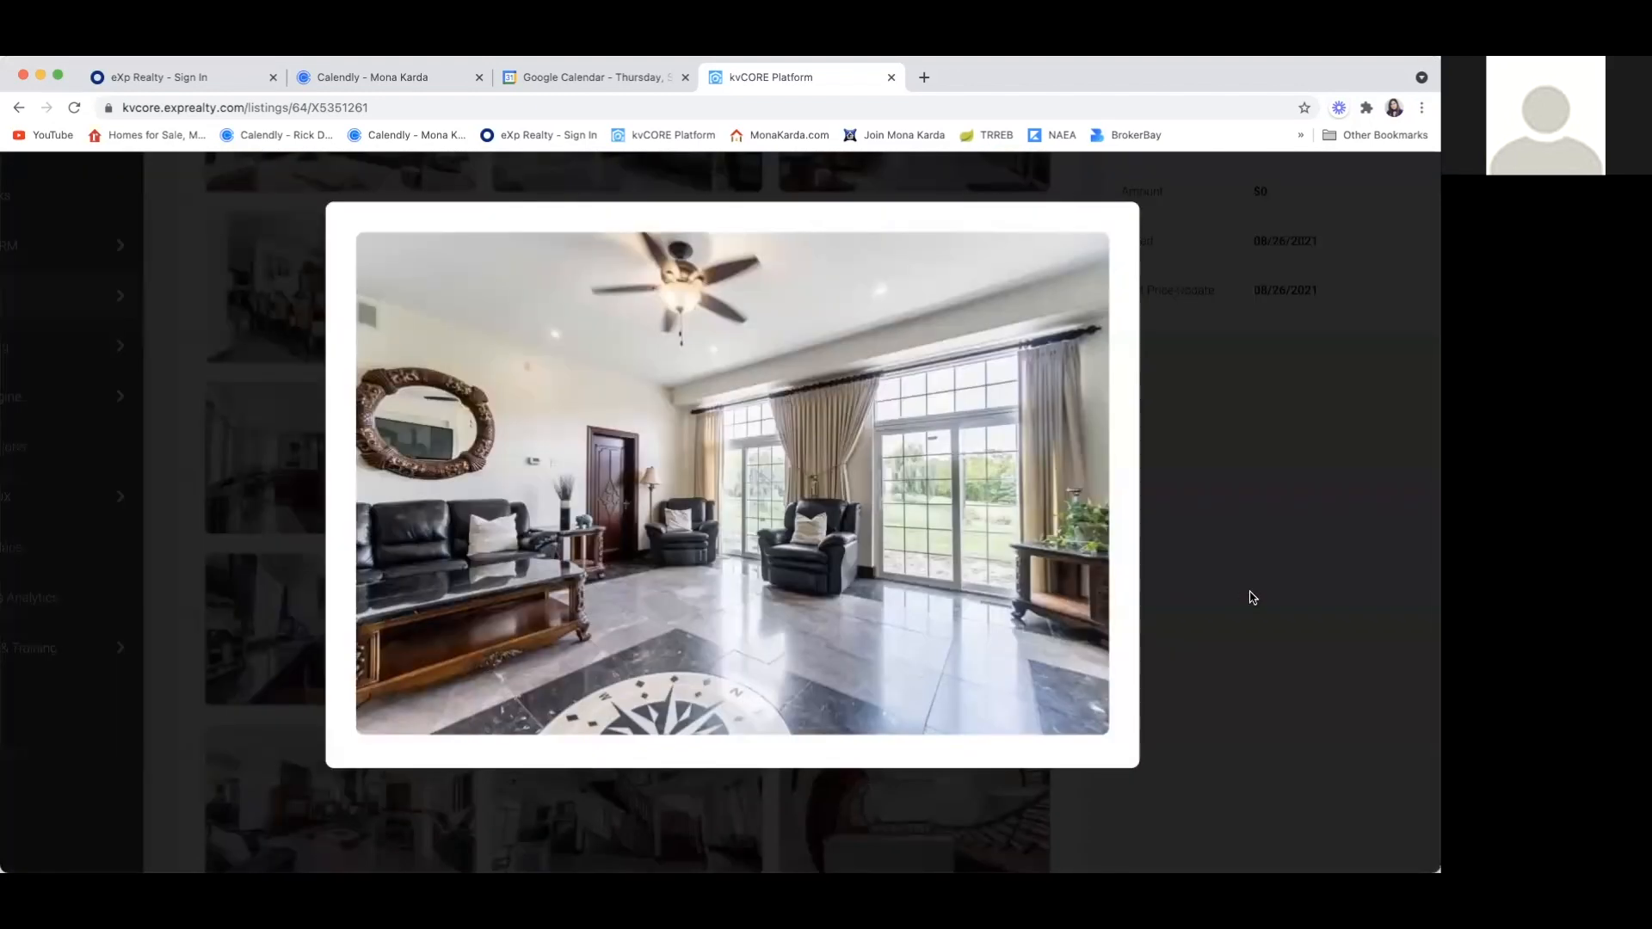
left_click(1252, 597)
Enlarge and close the seventh row's photos of the fireplace living room, the staircase and the stairwell seen from above
scroll(878, 631, "down", 2)
left_click(384, 625)
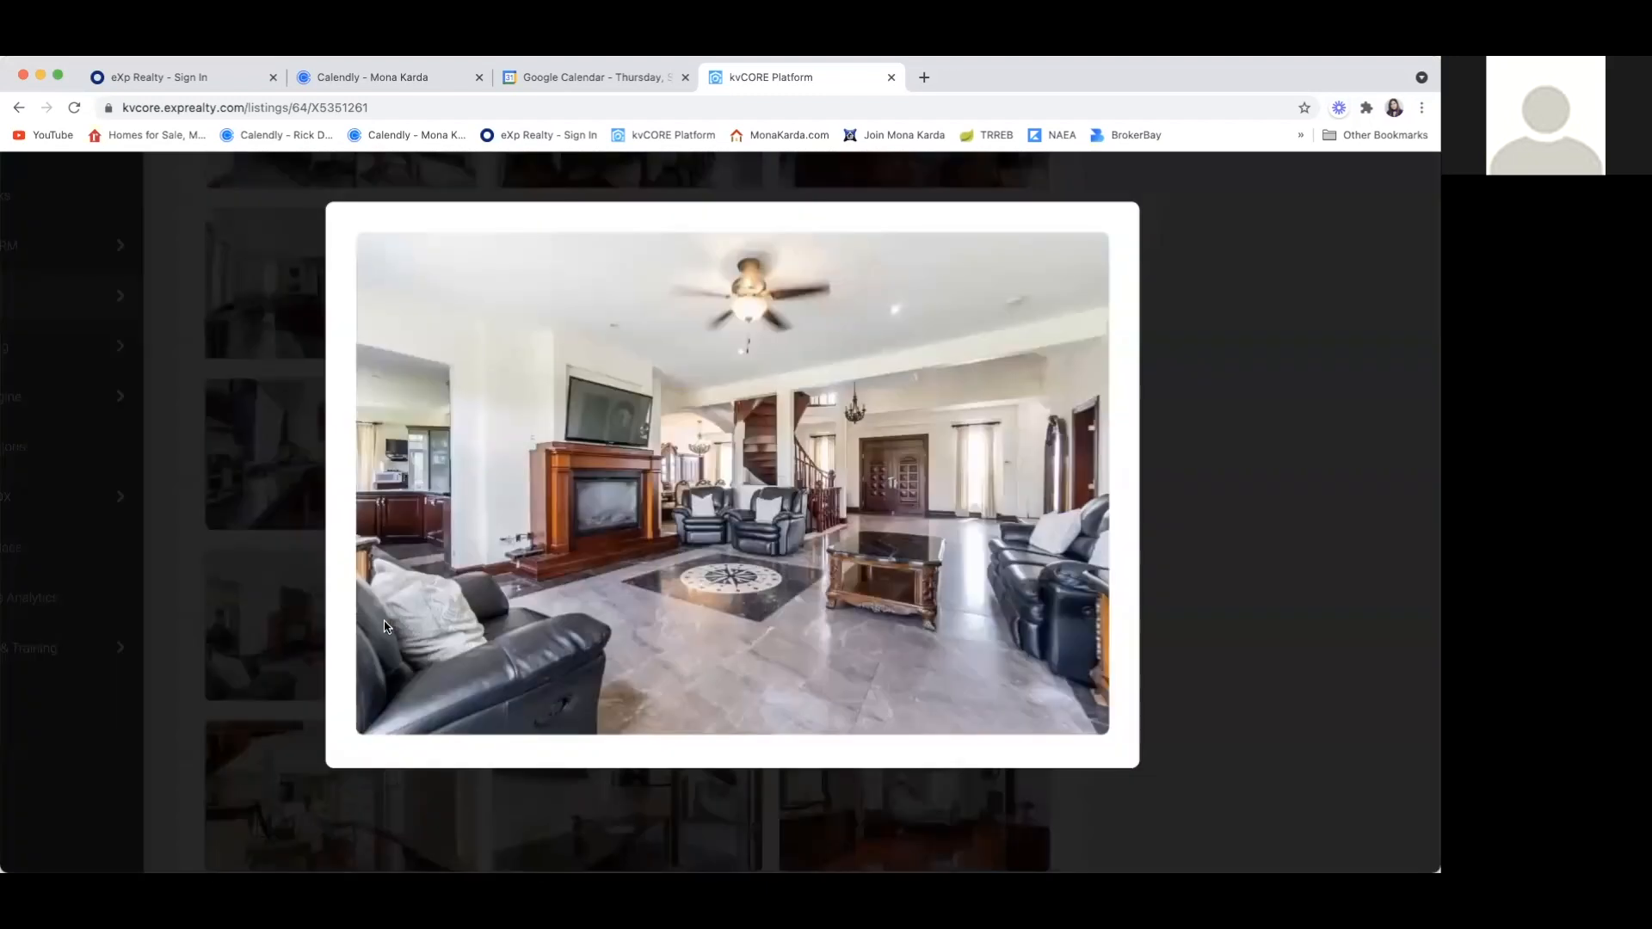
left_click(1166, 560)
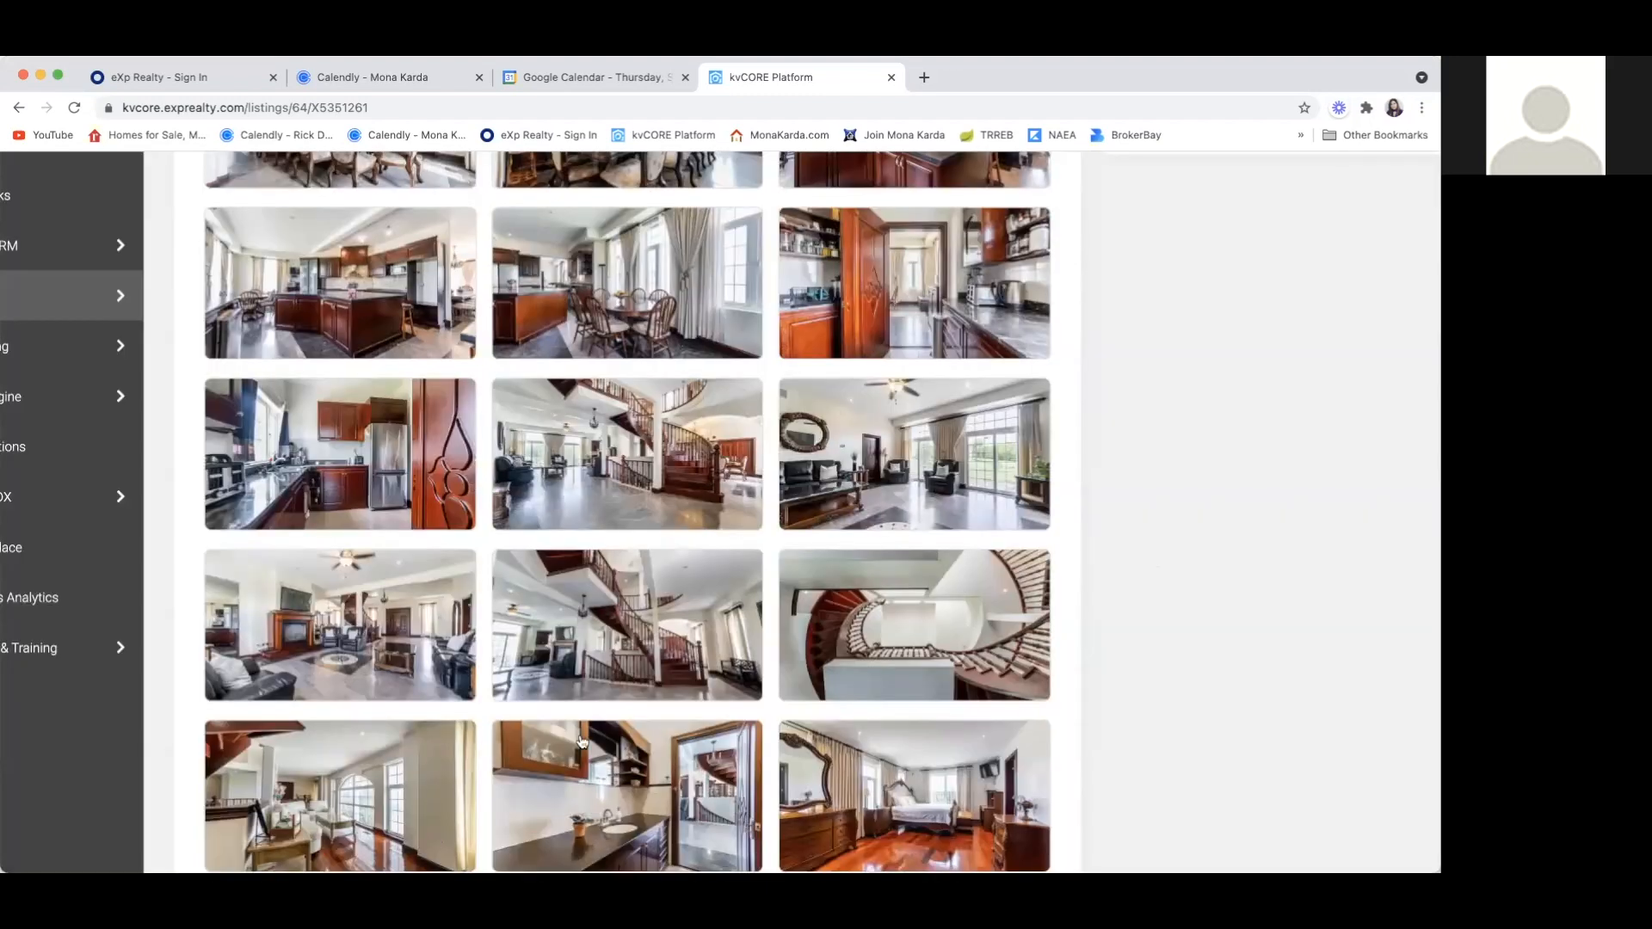
left_click(638, 693)
left_click(1158, 595)
left_click(977, 658)
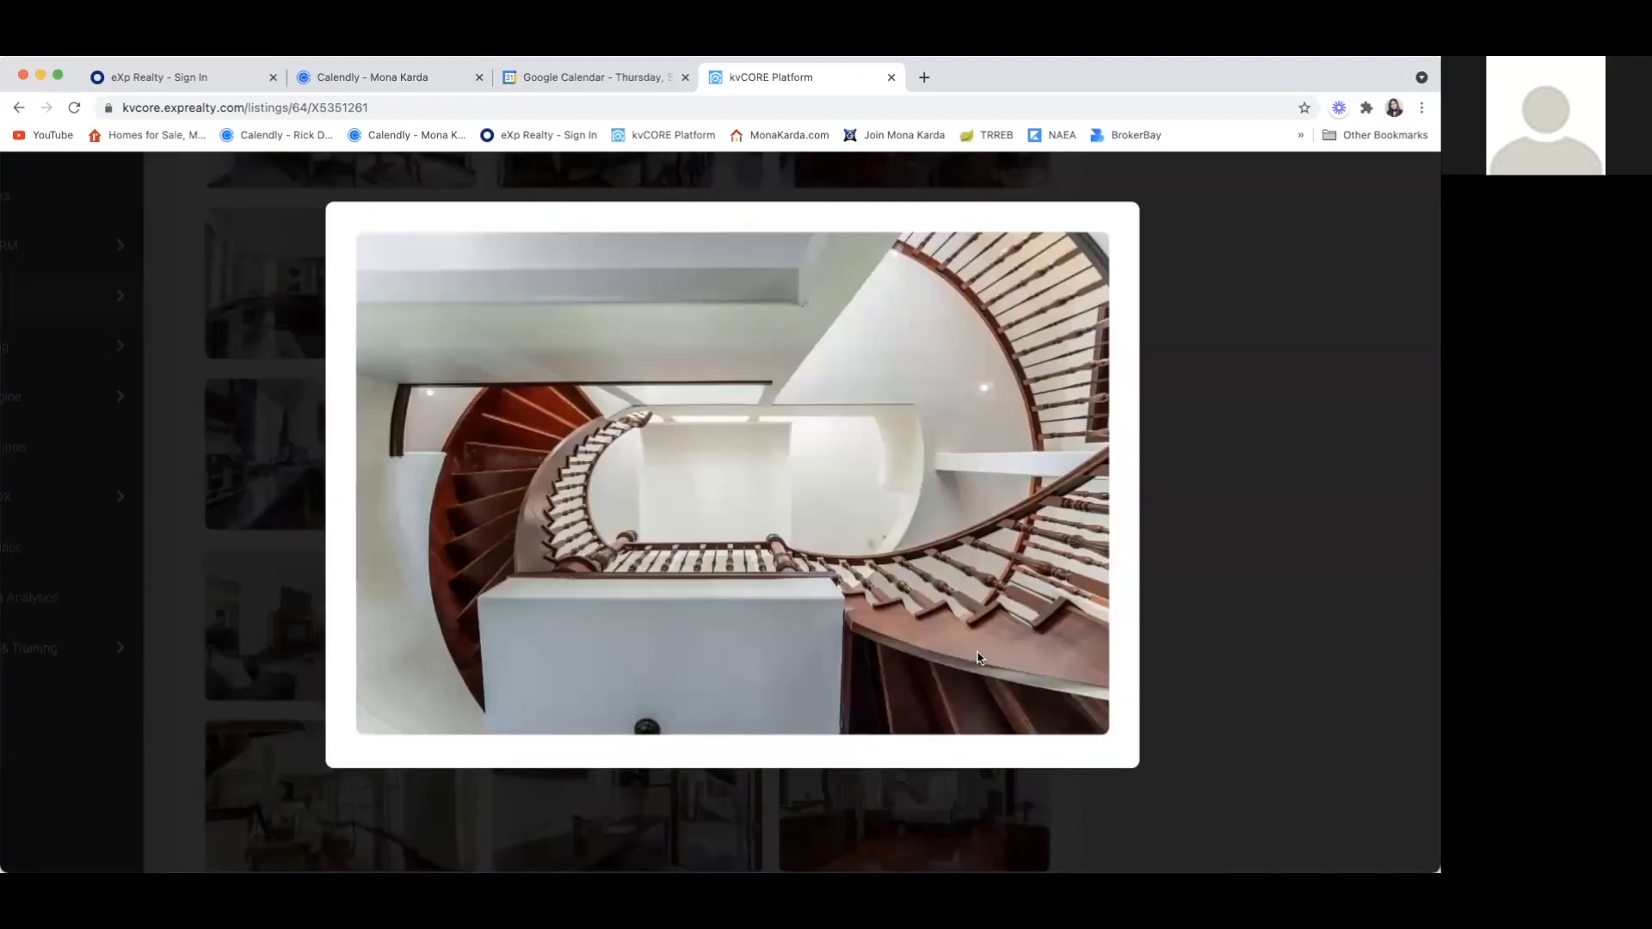
left_click(1229, 610)
Enlarge and close the upper sitting area, washroom sink and bedroom photos in the gallery's eighth row
scroll(626, 516, "down", 3)
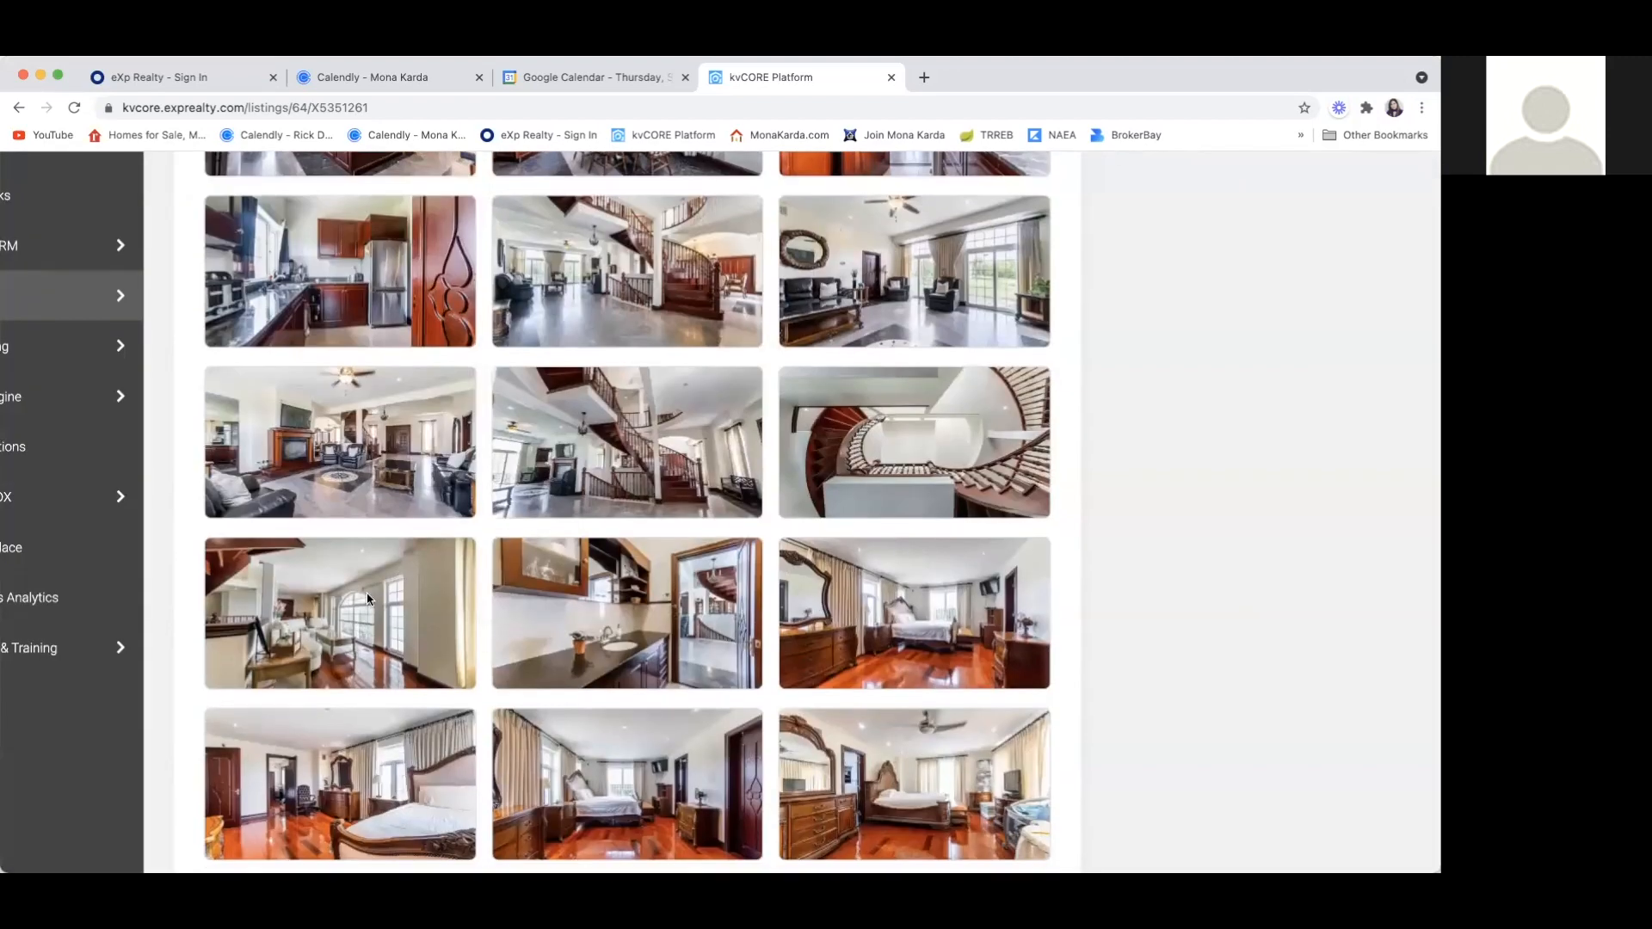
left_click(368, 600)
left_click(1202, 496)
left_click(669, 630)
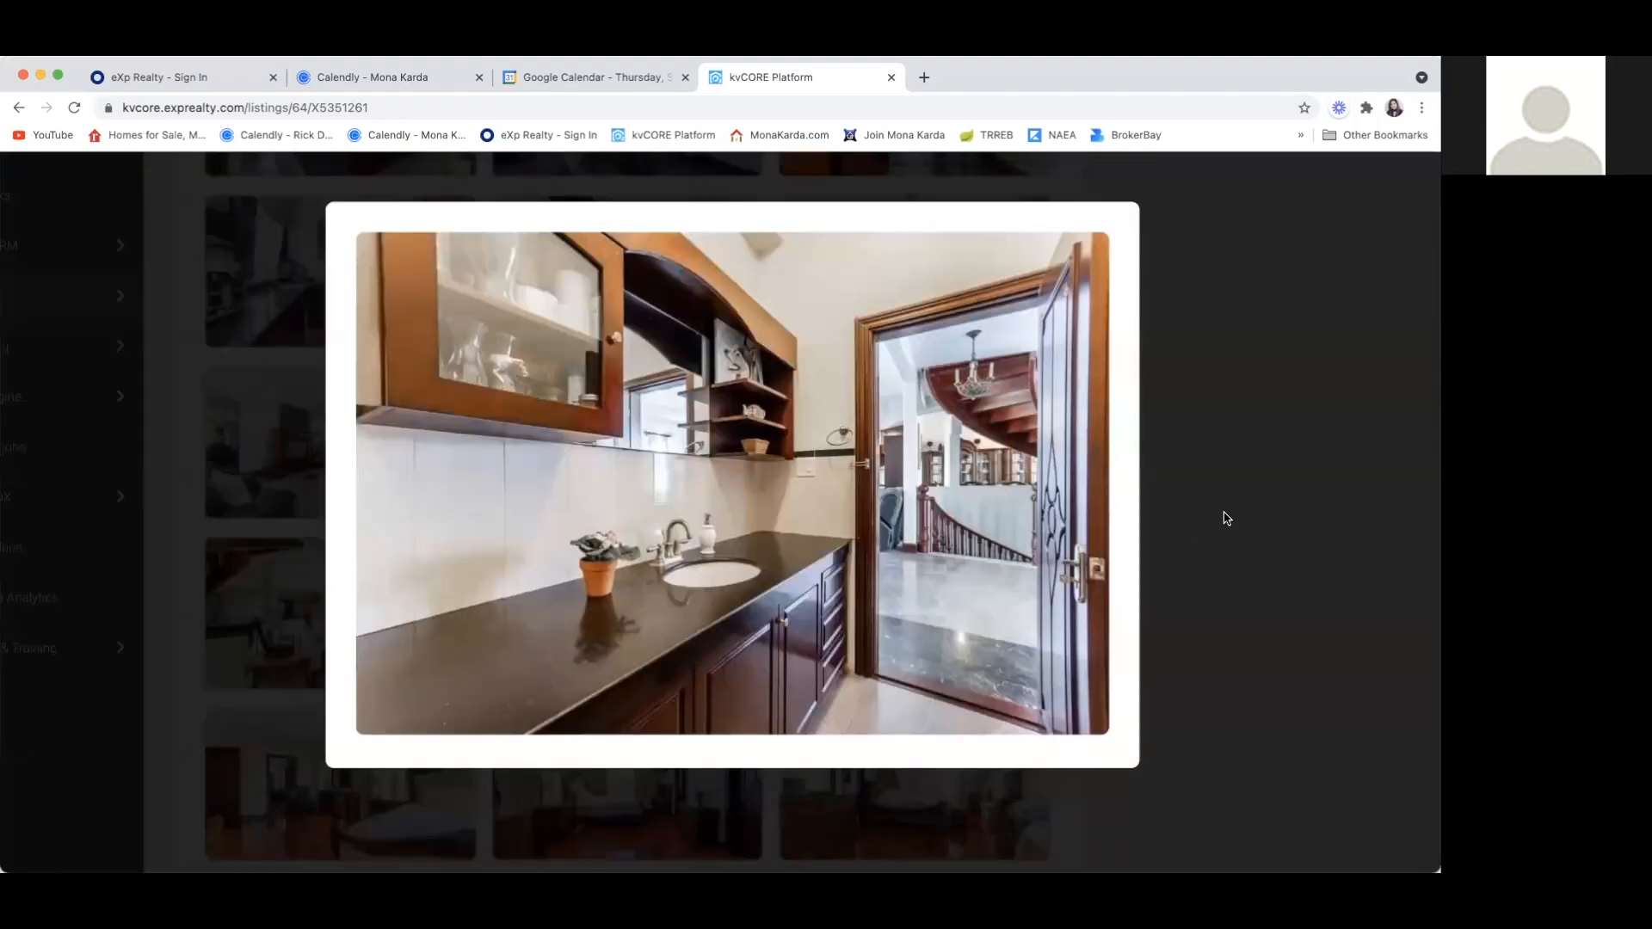
left_click(1227, 518)
scroll(944, 608, "down", 2)
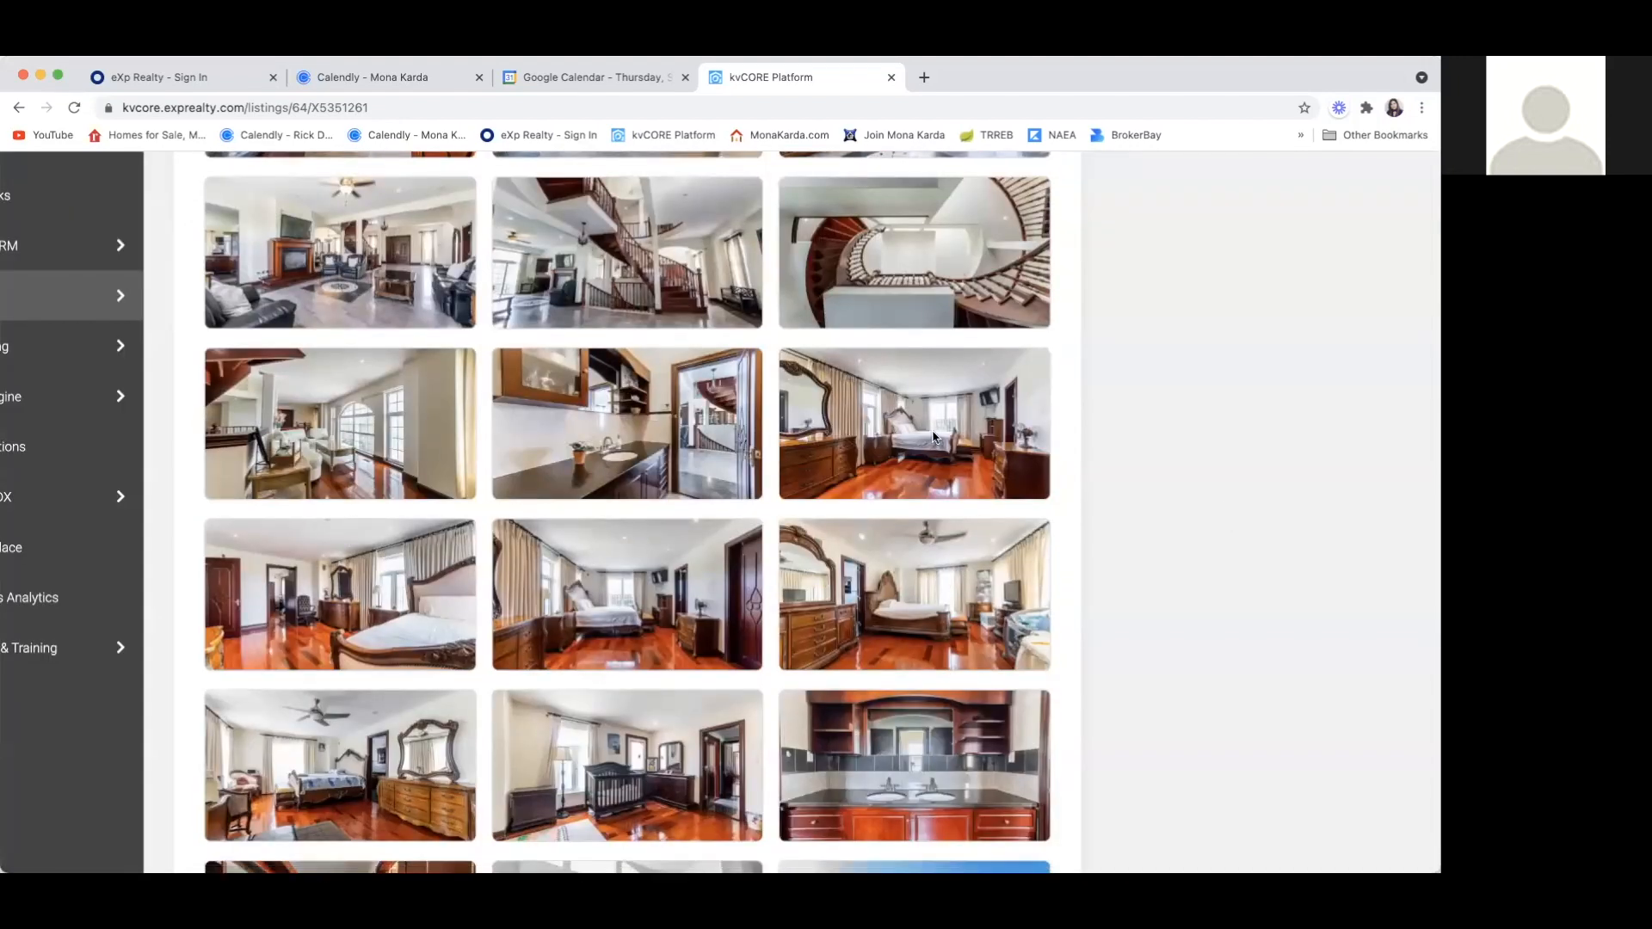
left_click(950, 452)
left_click(1200, 494)
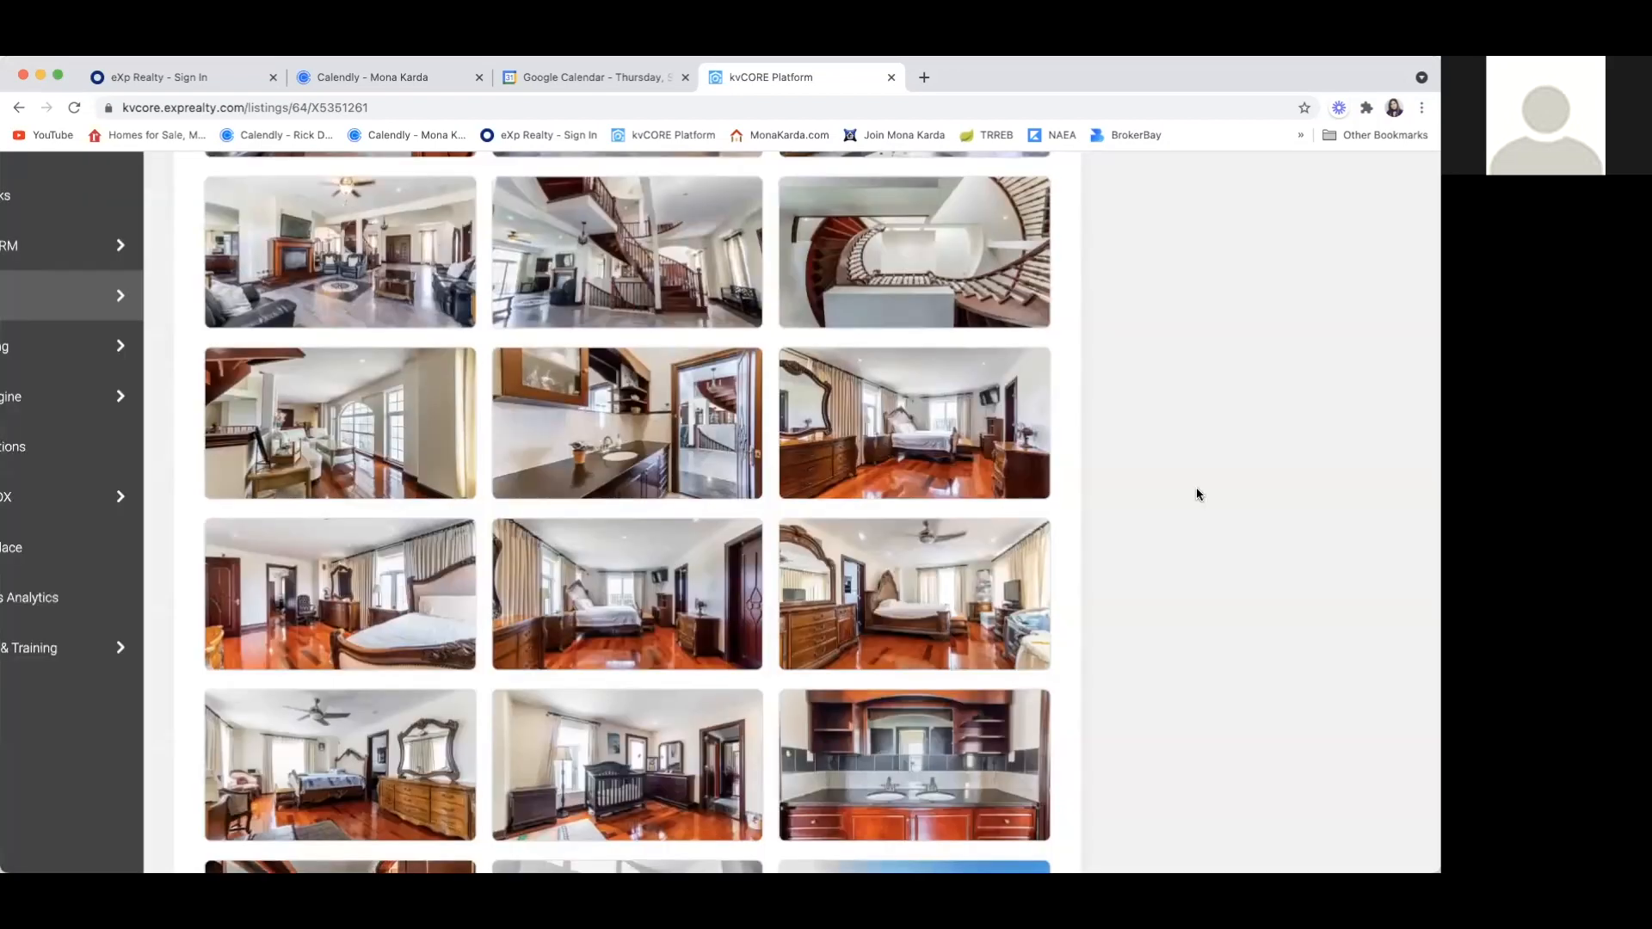
Enlarge and close the third and second bedroom photos in the gallery's ninth row
left_click(971, 630)
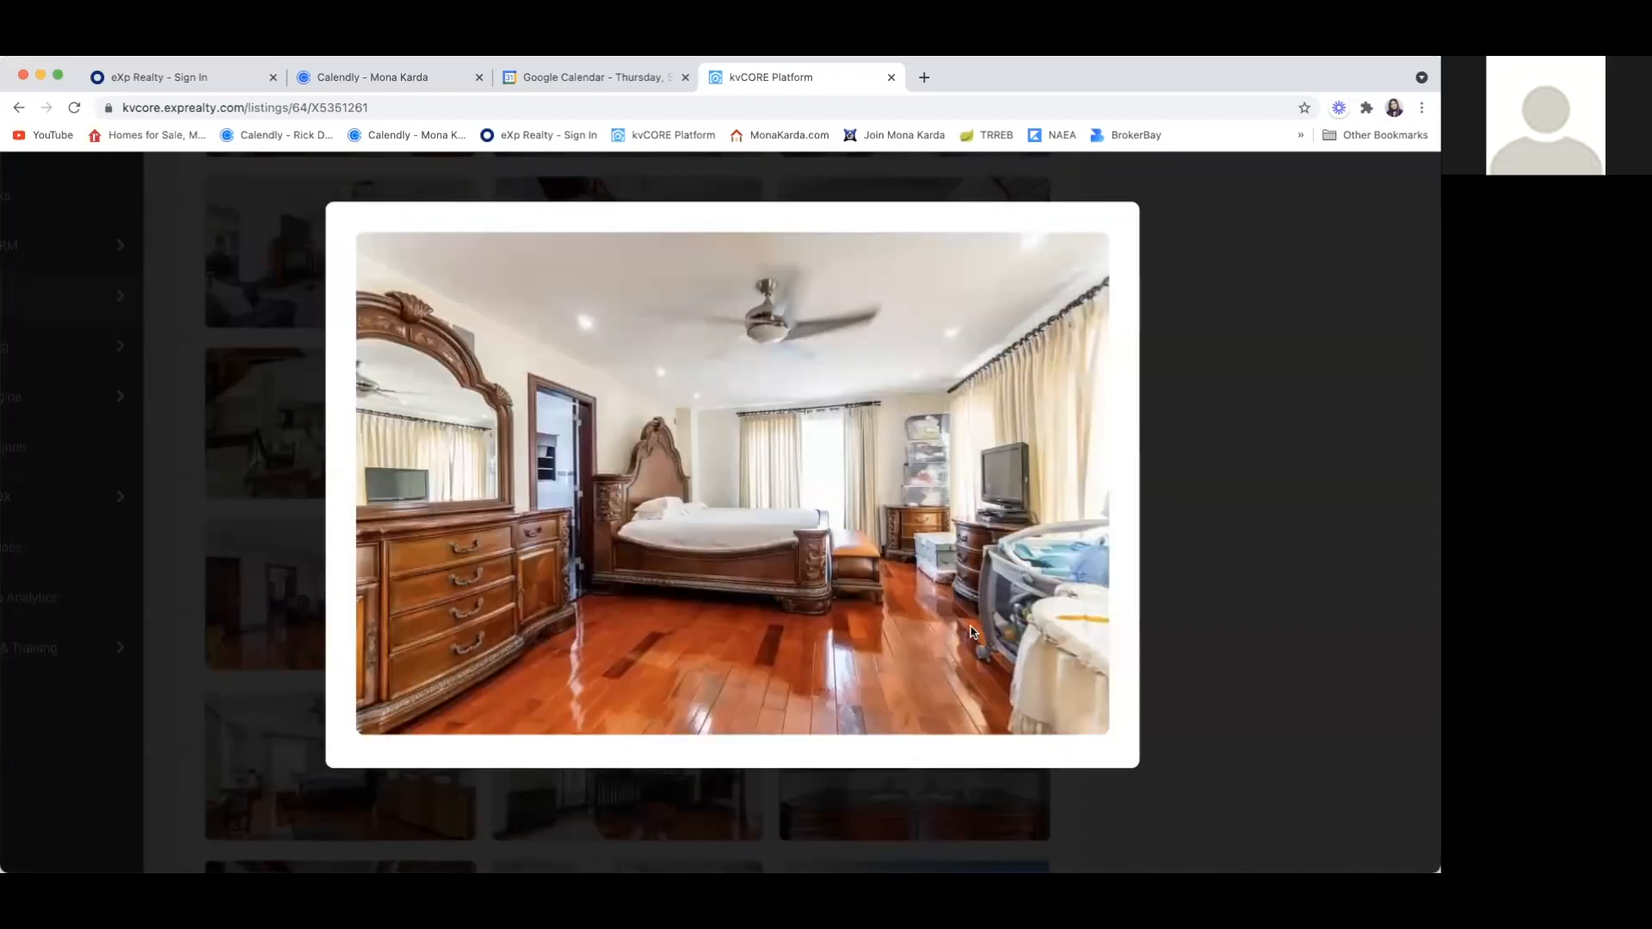
left_click(1228, 512)
left_click(644, 618)
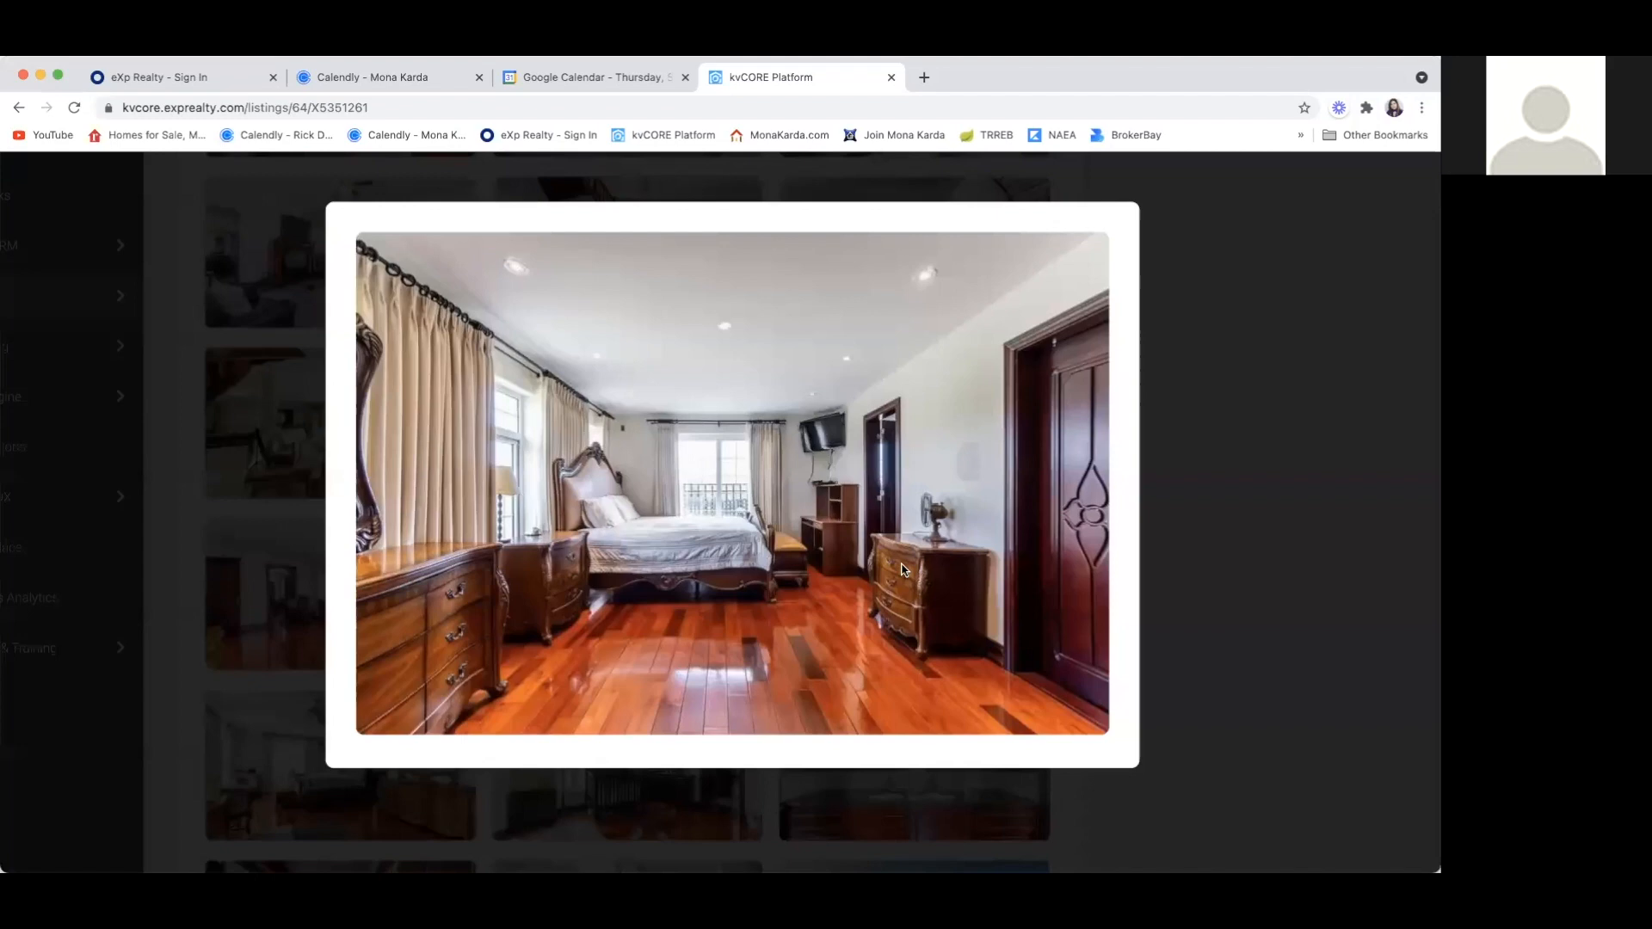
left_click(1189, 552)
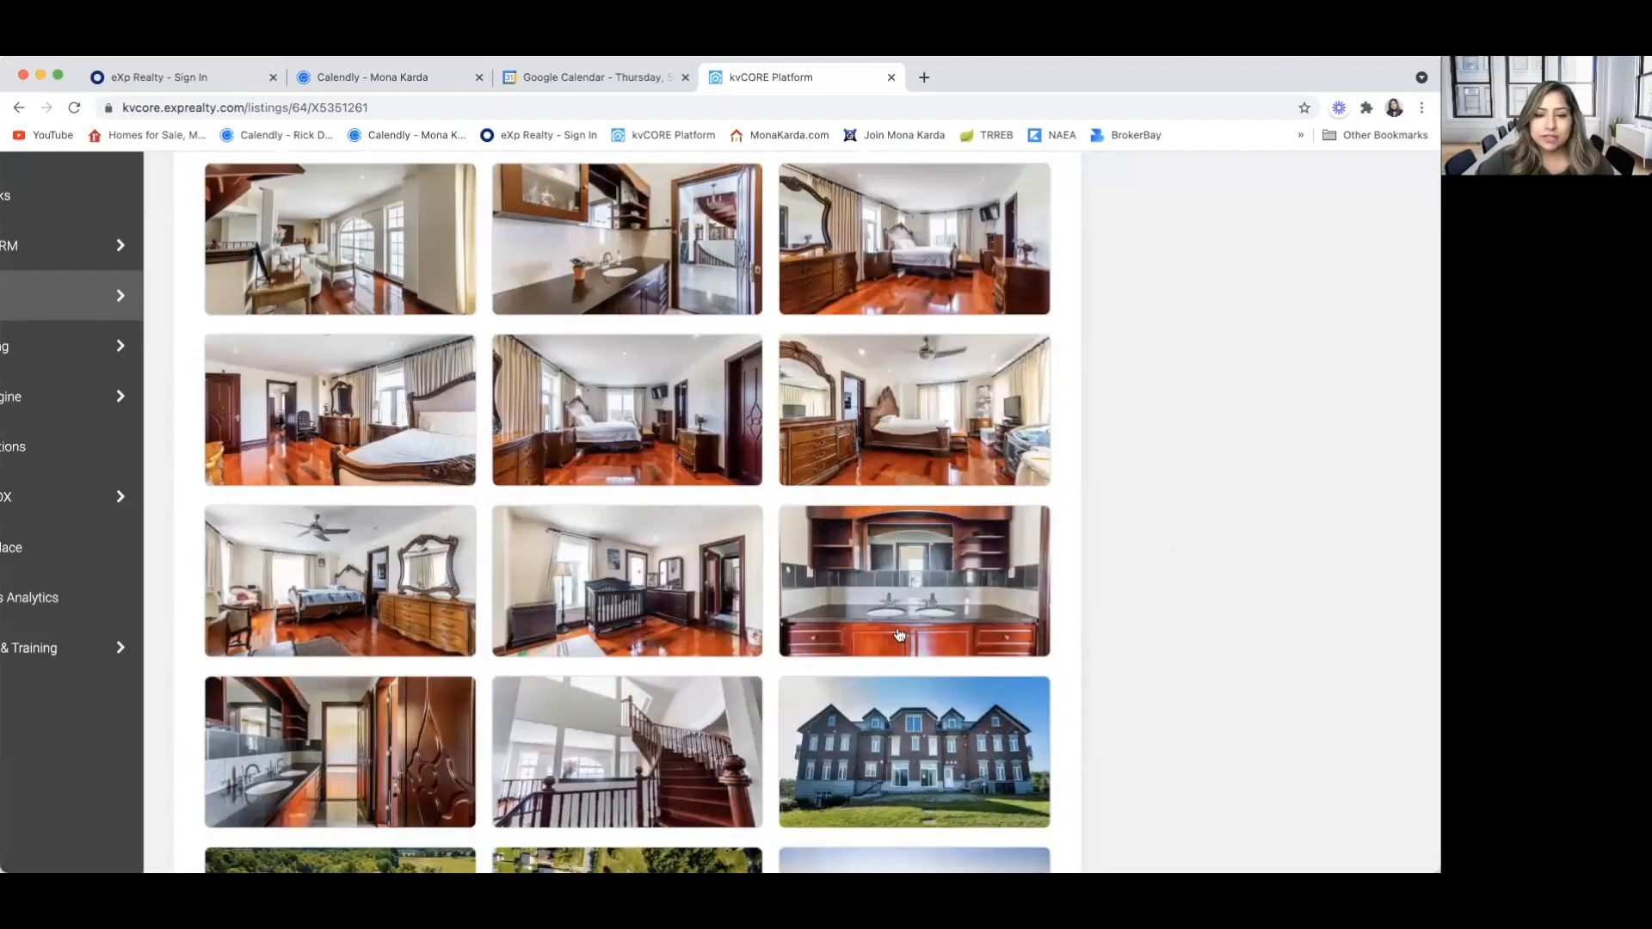
Enlarge and close the double-sink vanity photo, the bathroom photo below it and the upper staircase photo
left_click(897, 637)
left_click(1192, 585)
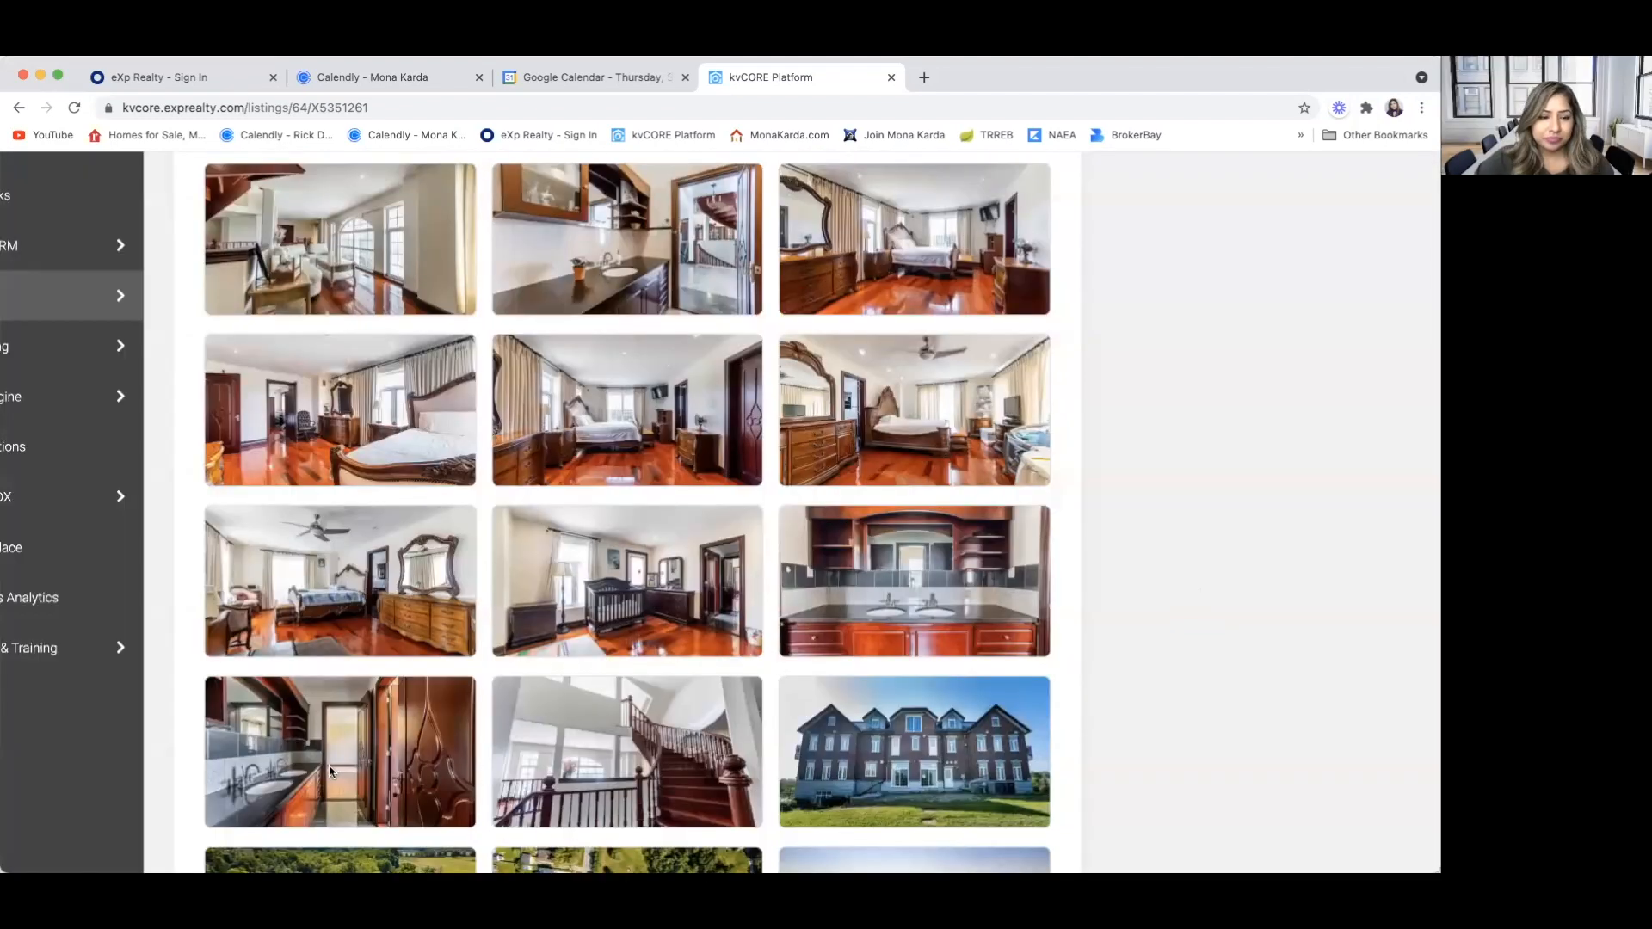
left_click(472, 772)
left_click(1177, 585)
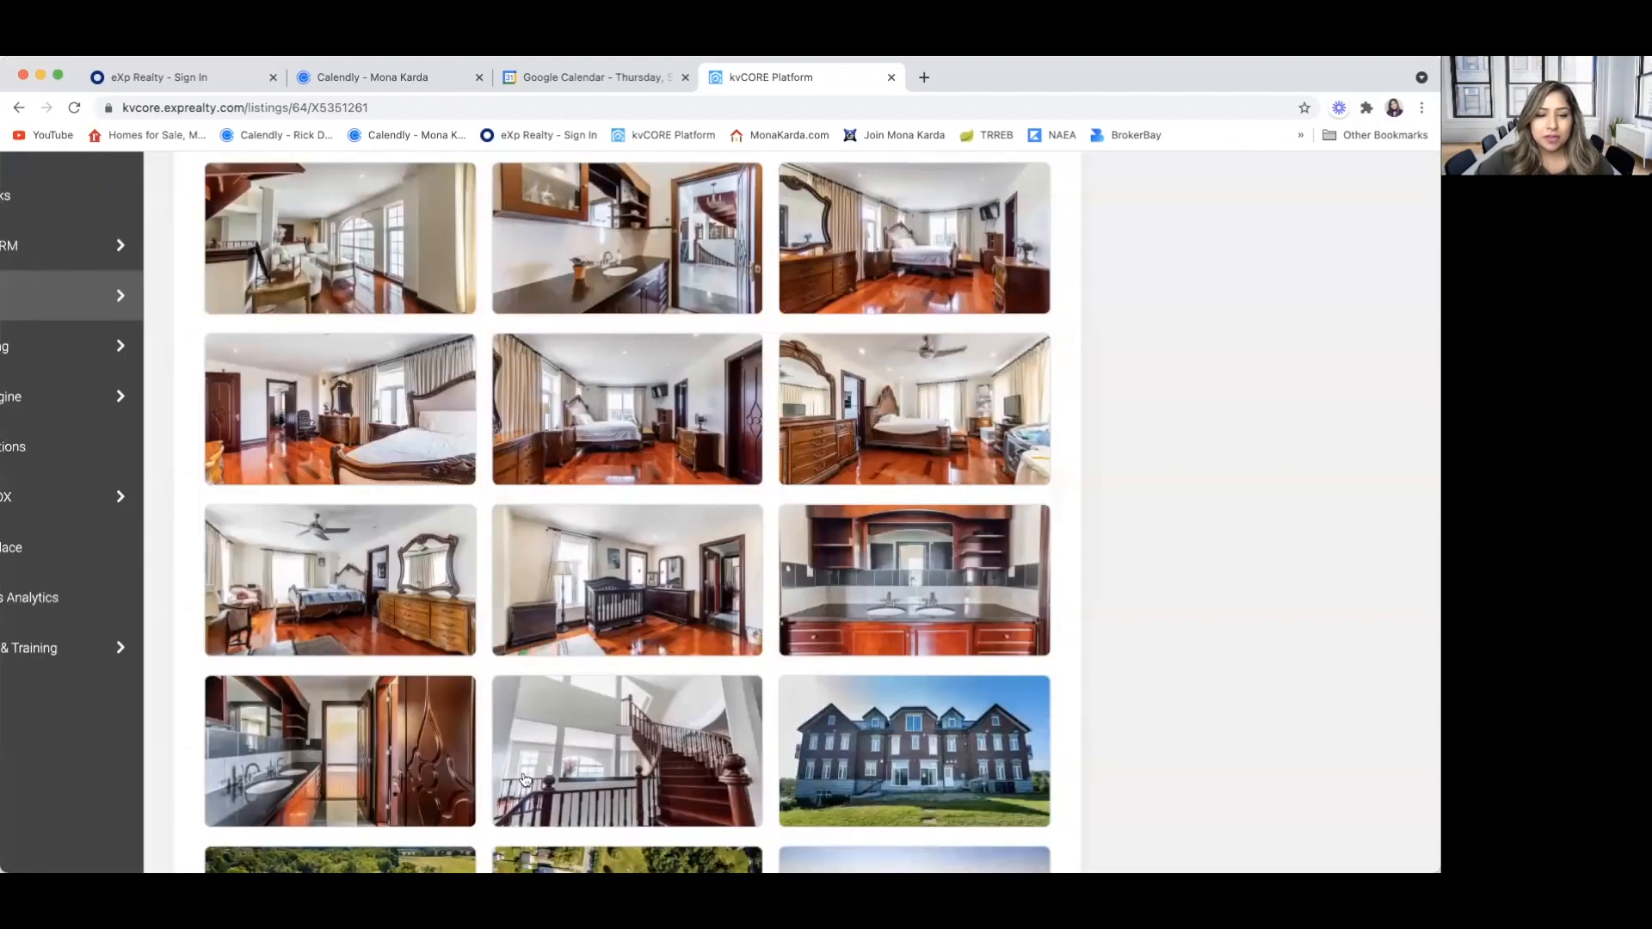
scroll(526, 779, "down", 2)
left_click(609, 654)
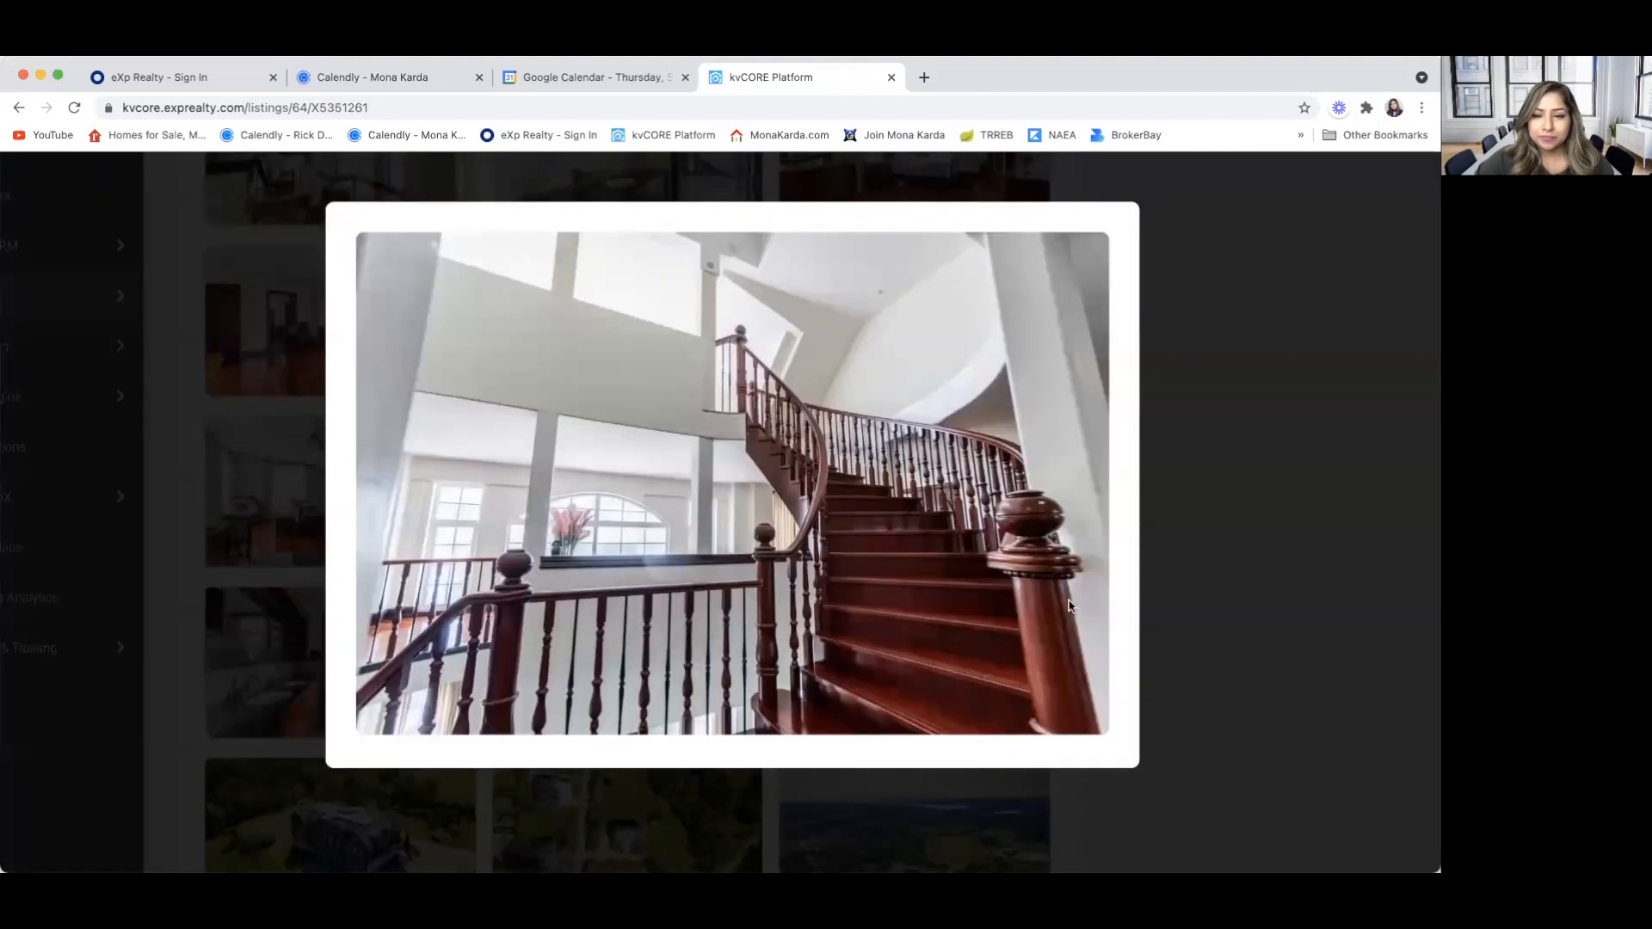
left_click(1194, 599)
Enlarge and close the first aerial photo of the house, and view the remaining photos at the gallery's end
scroll(931, 689, "down", 3)
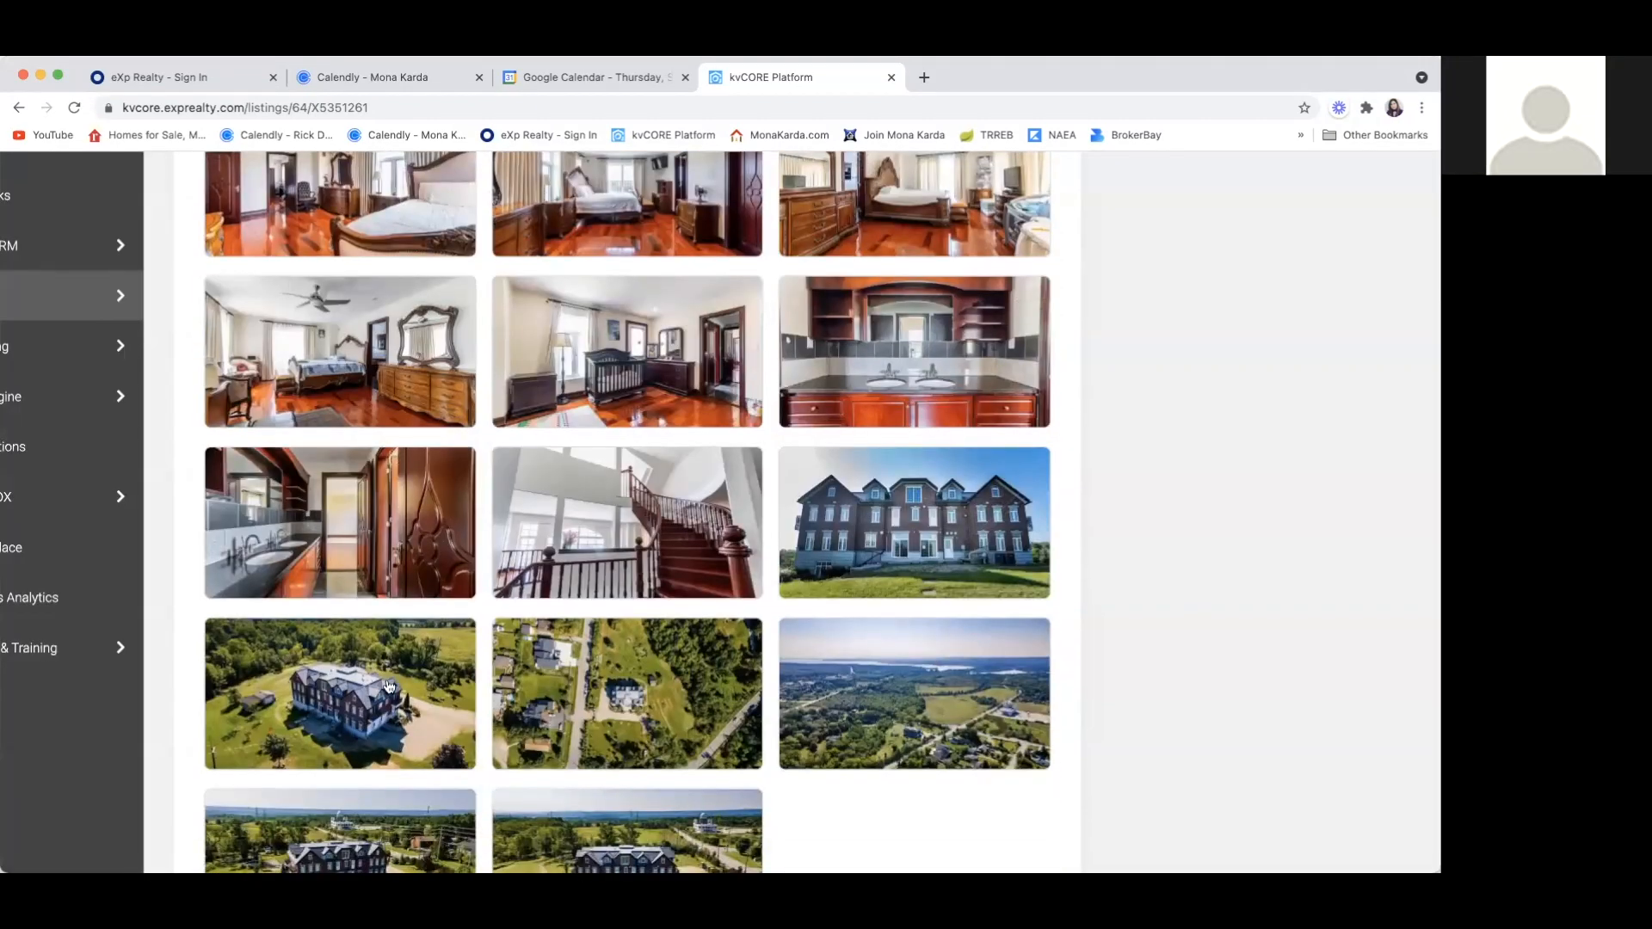
left_click(380, 688)
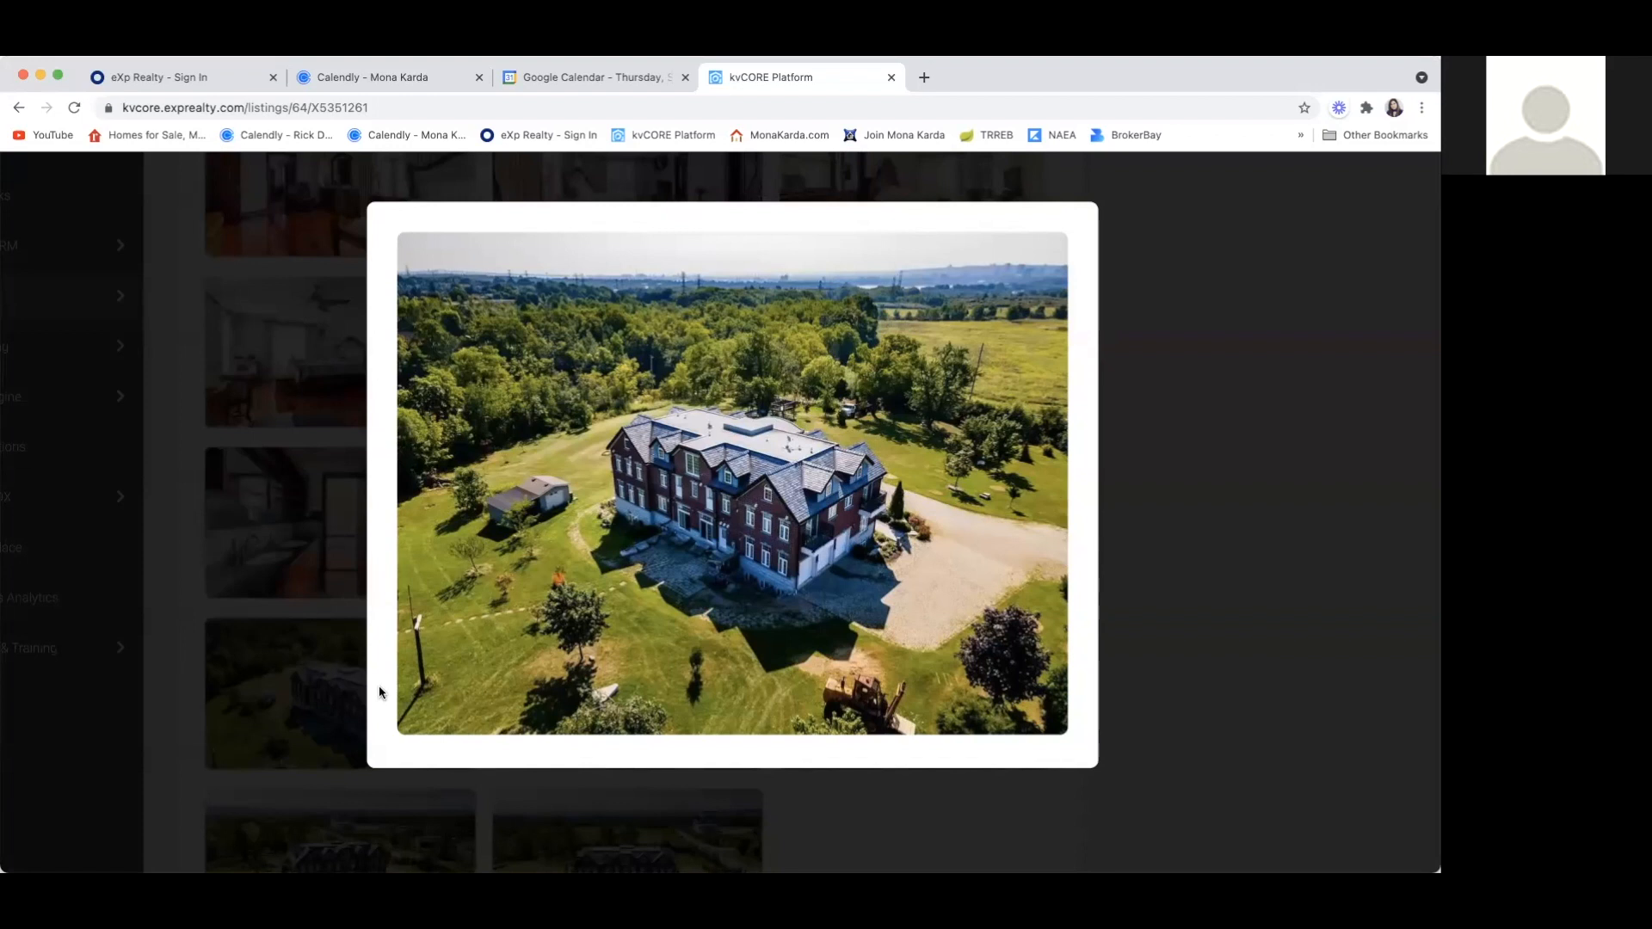
left_click(1166, 536)
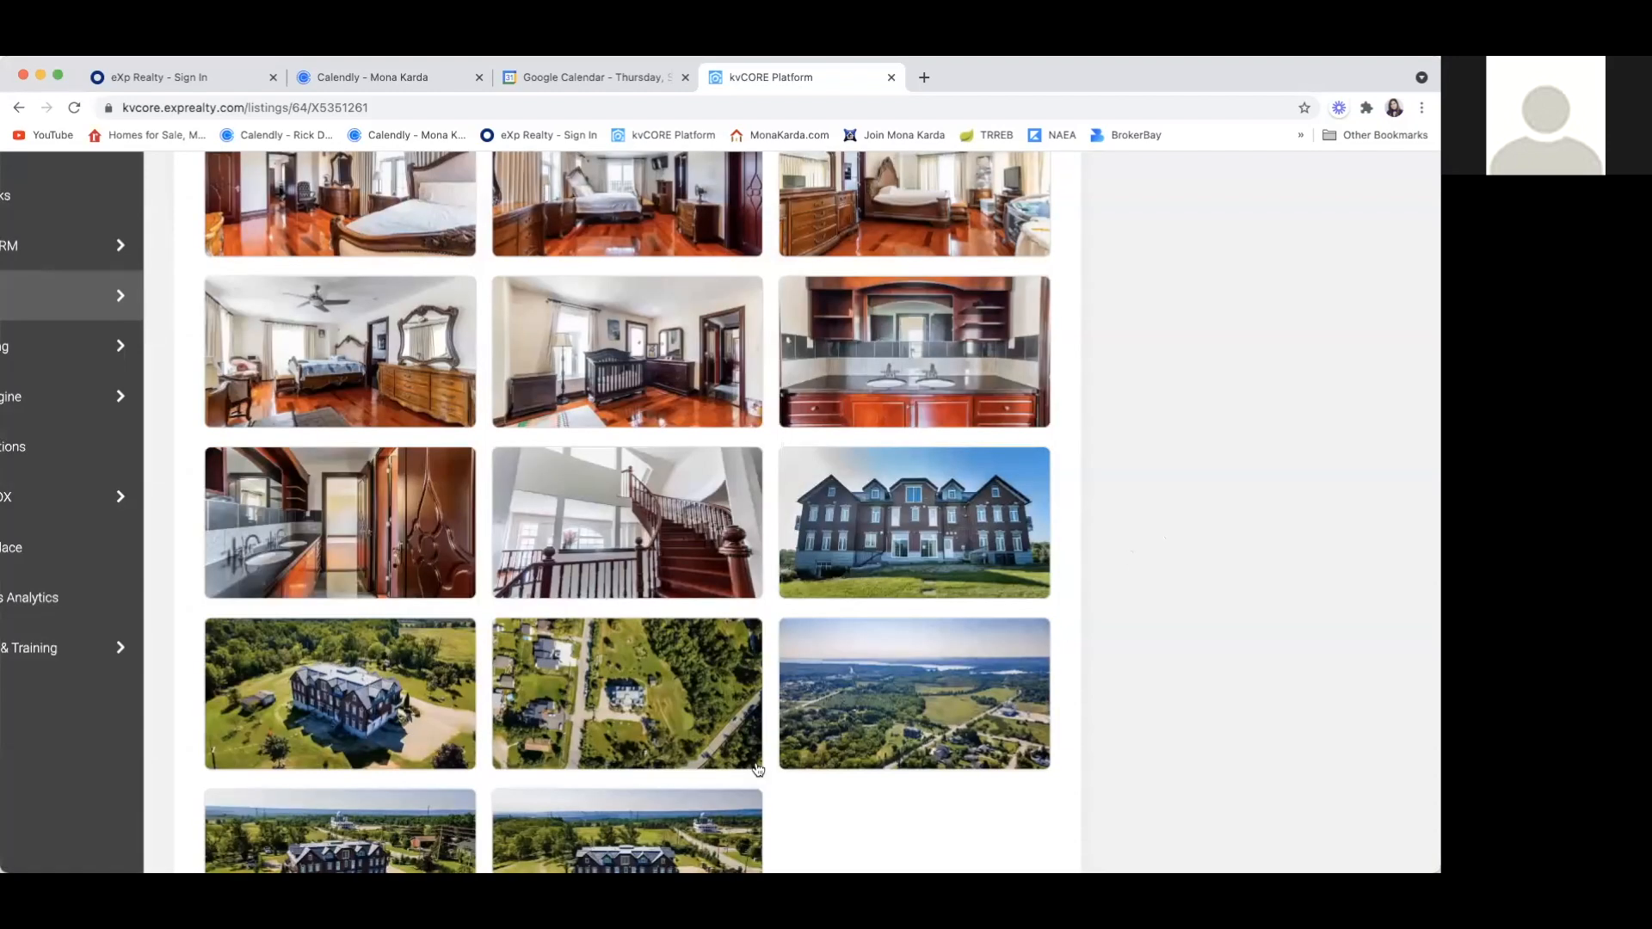
scroll(757, 769, "down", 3)
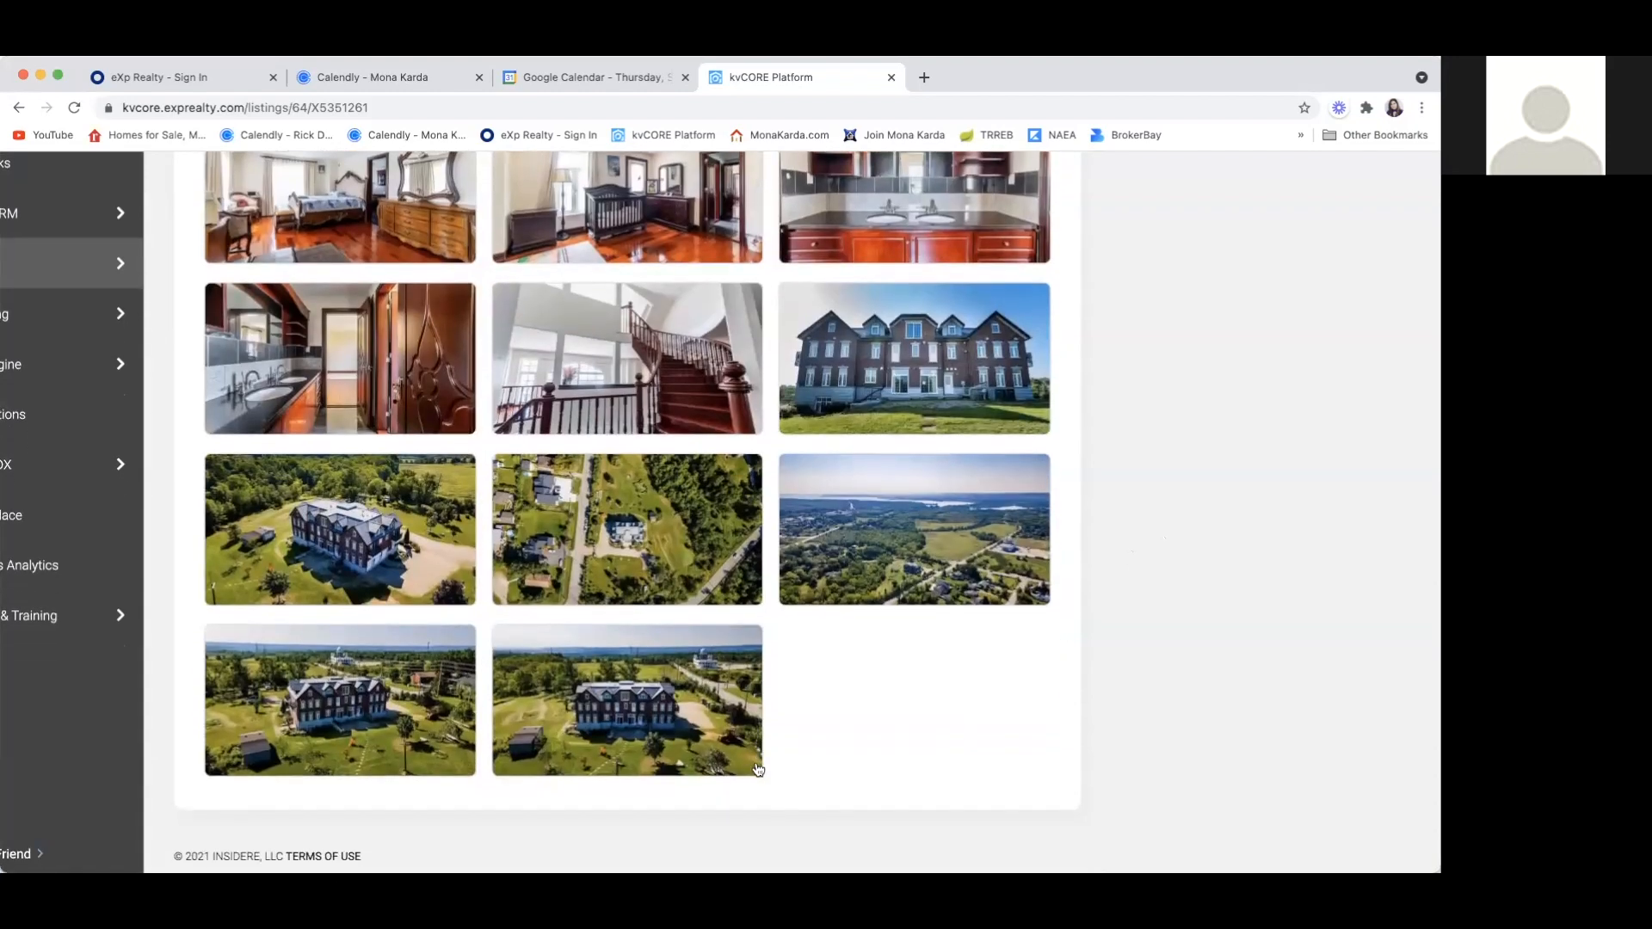
Return to the listing's Overview and reduce the page zoom so the full listing page fits the window
scroll(757, 769, "up", 20)
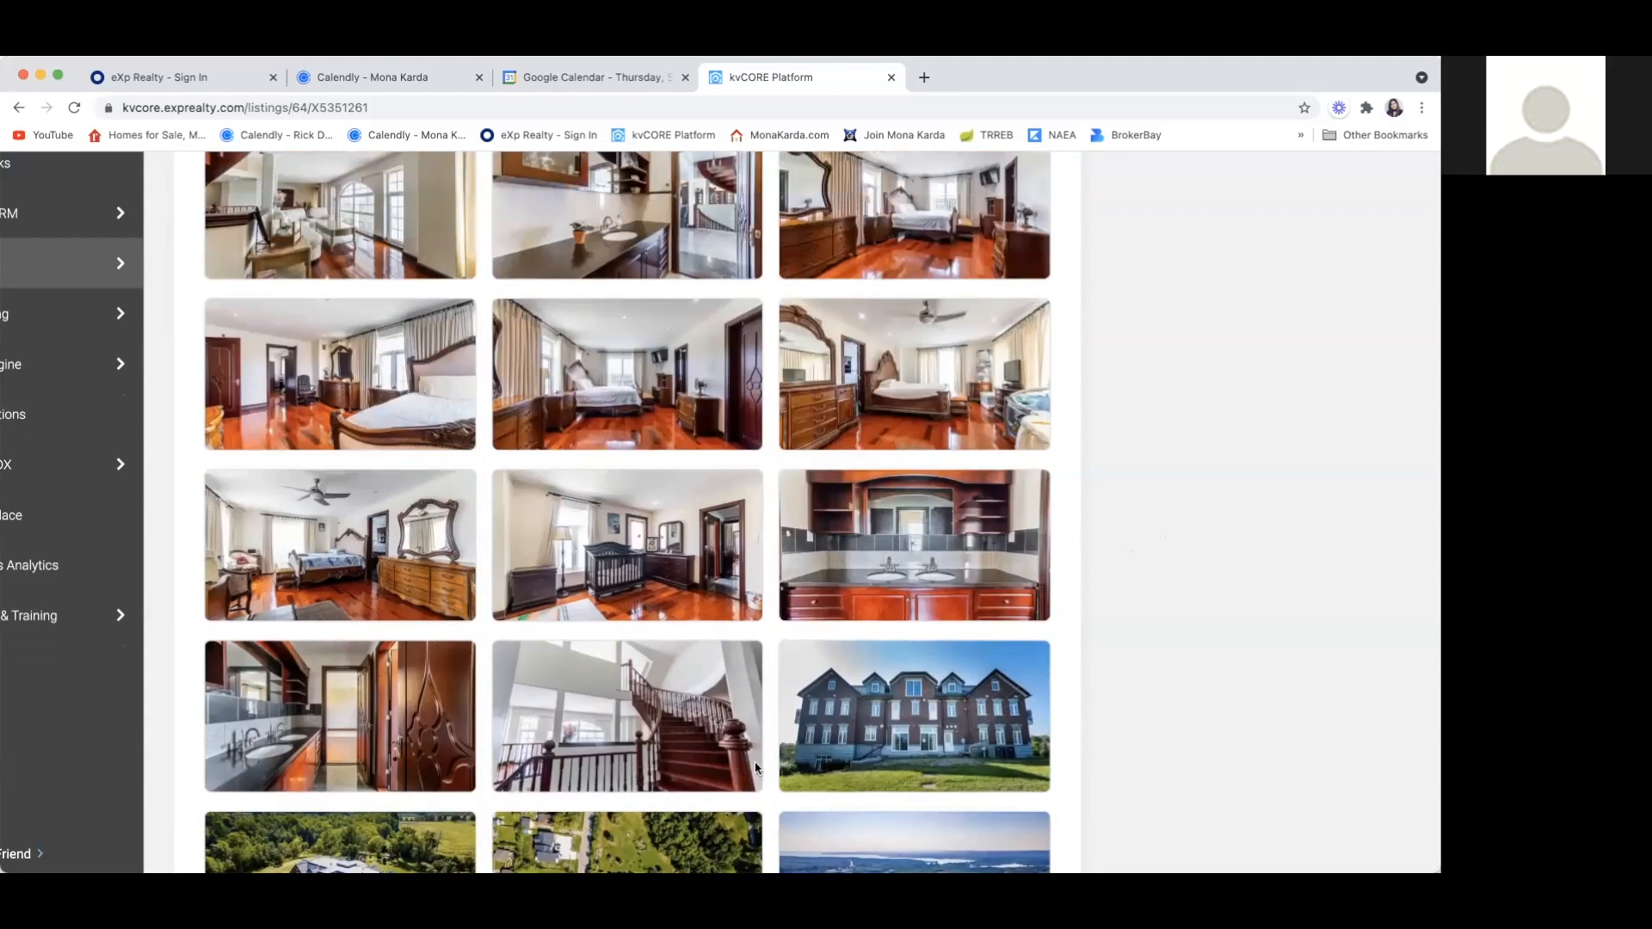
scroll(757, 769, "up", 10)
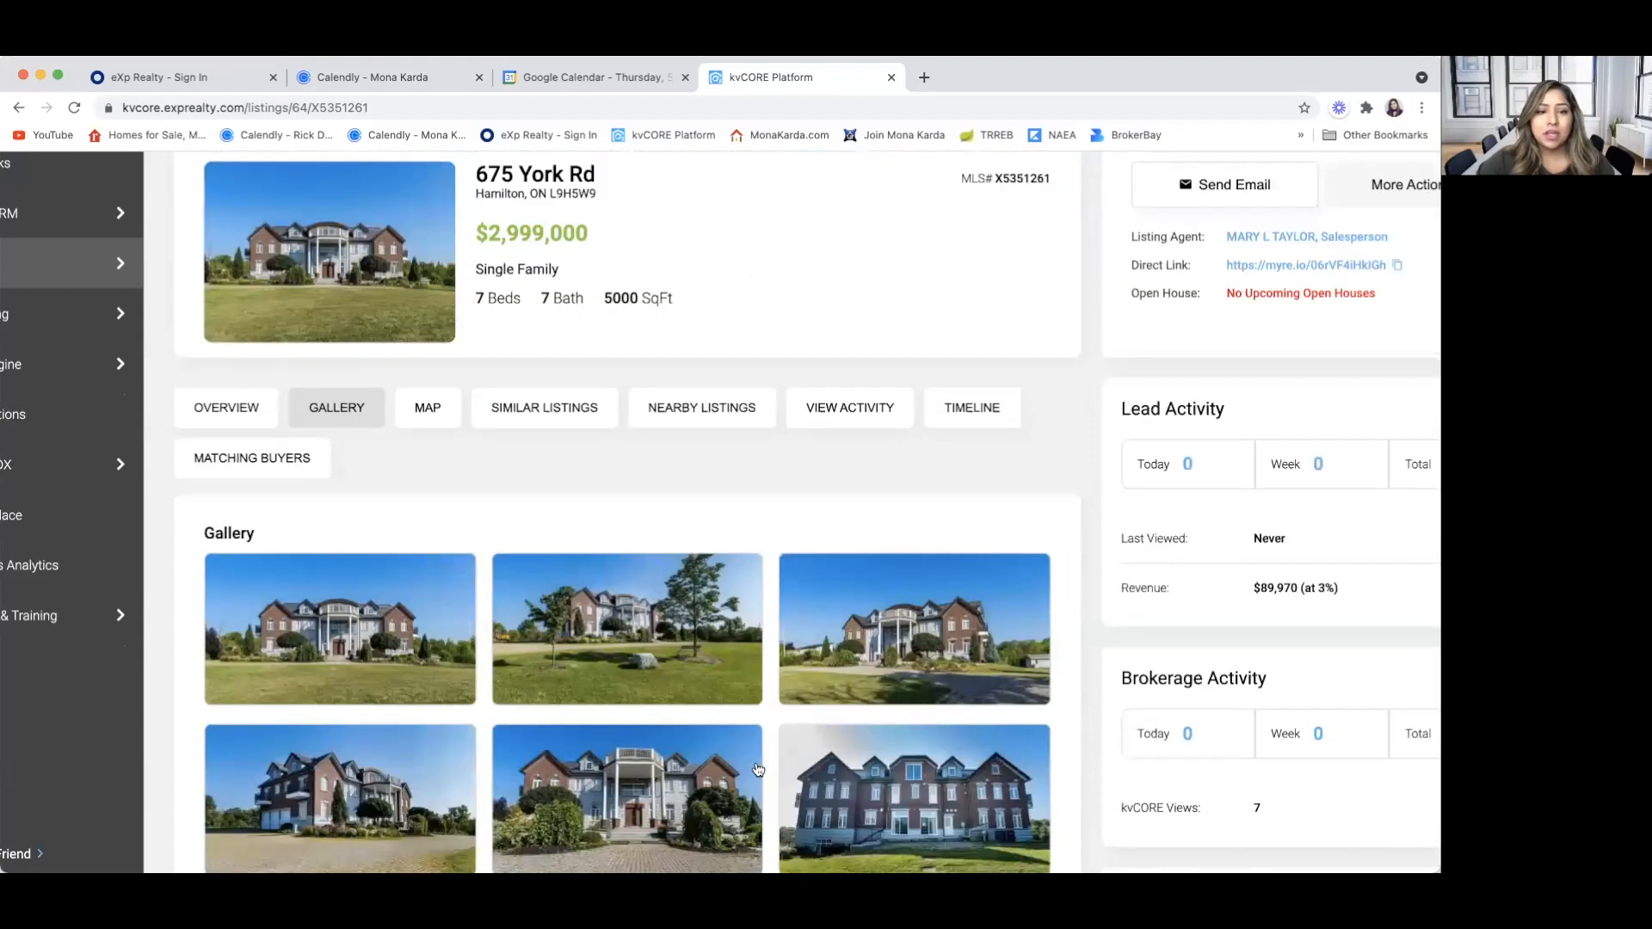
left_click(243, 401)
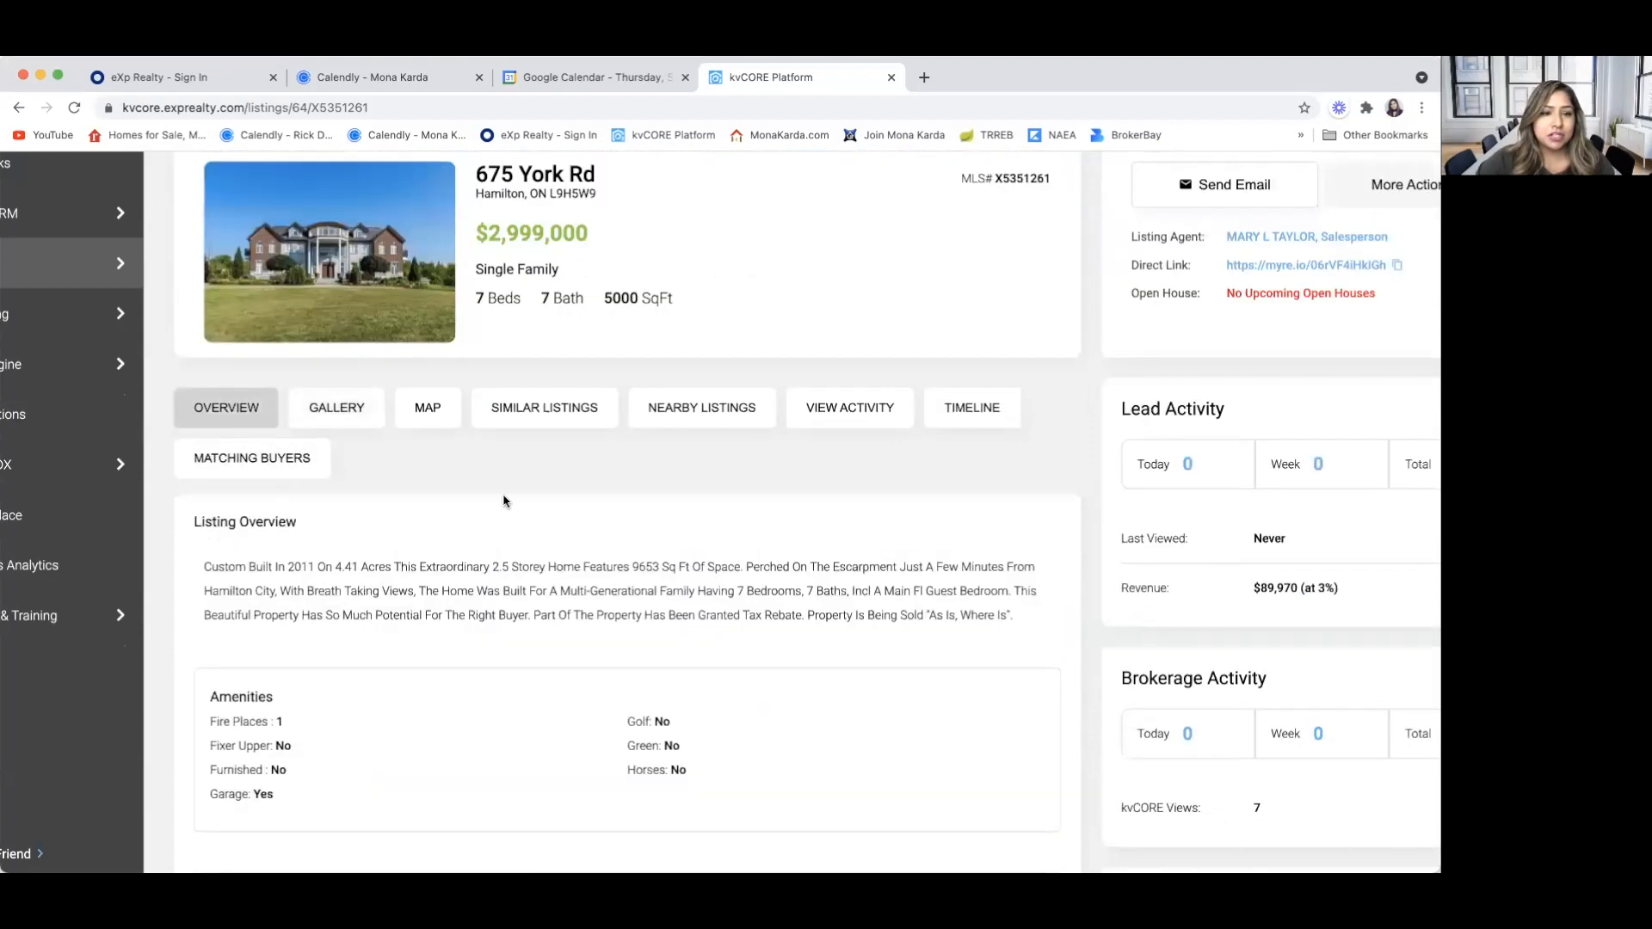
key("ctrl+minus")
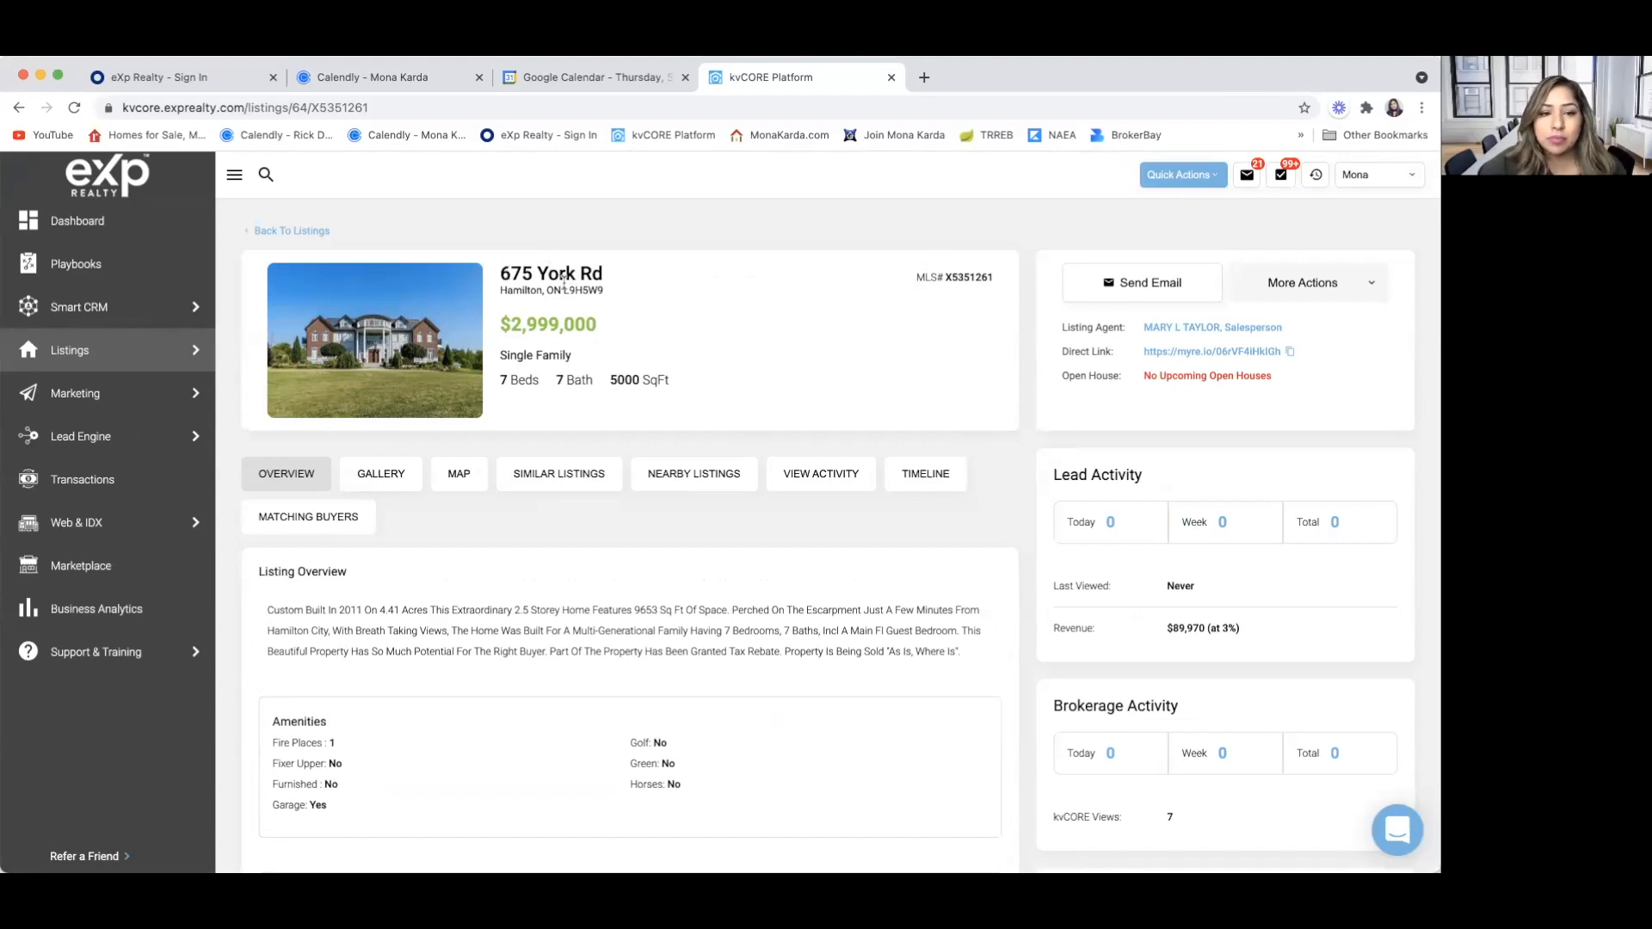
mouse_move(71, 350)
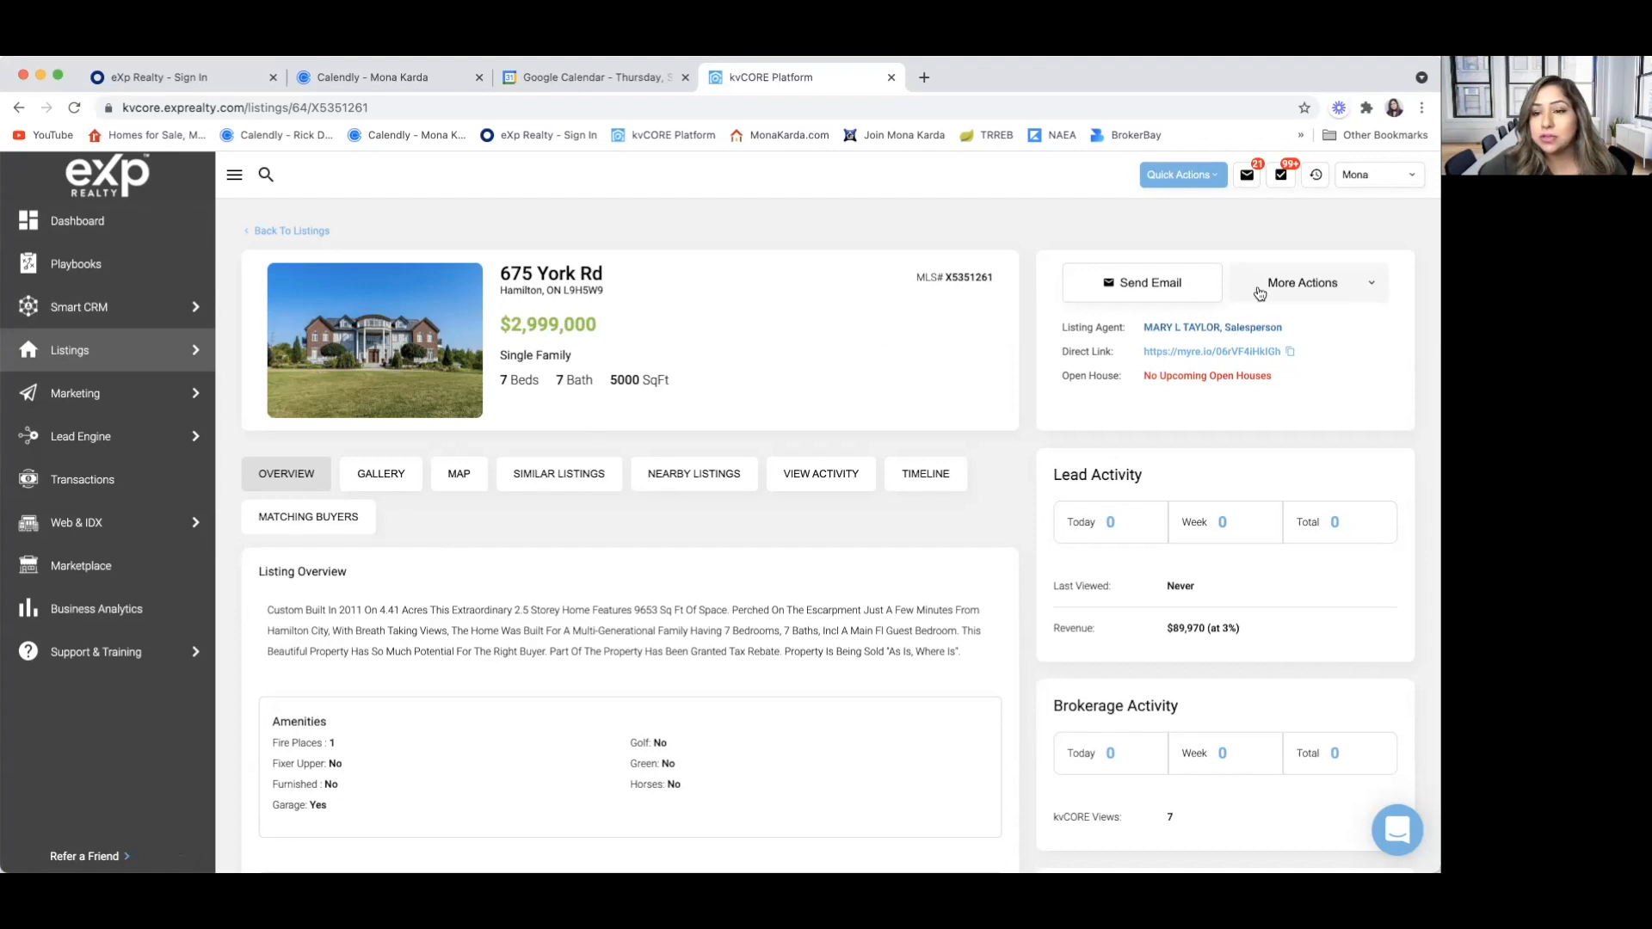
left_click(1375, 288)
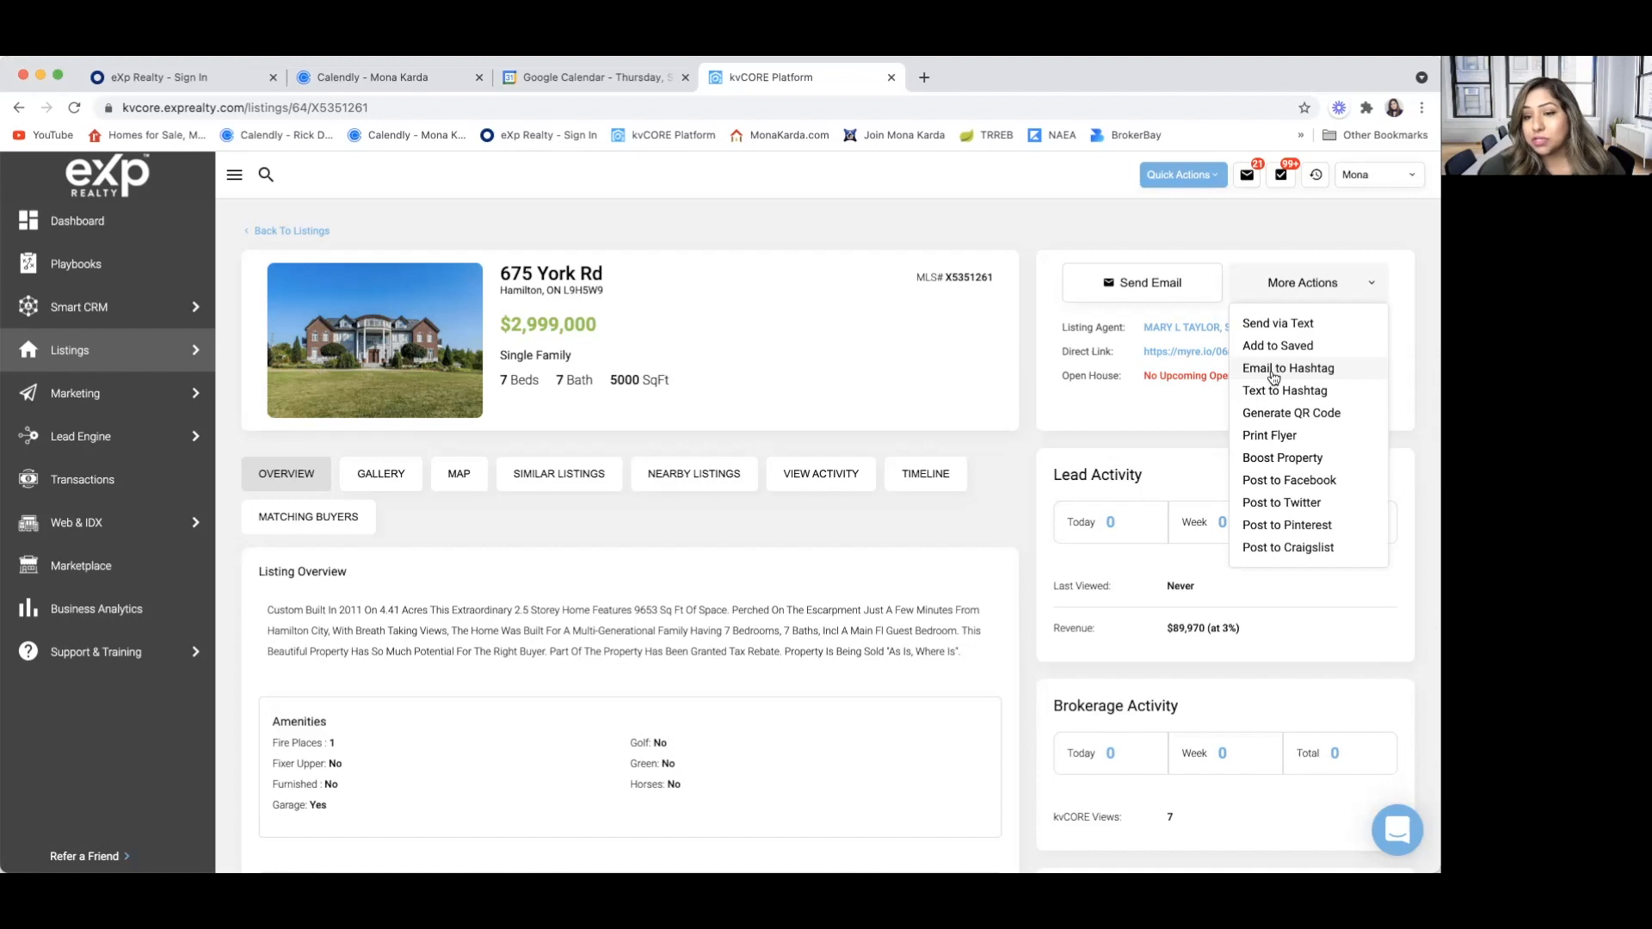
left_click(1169, 415)
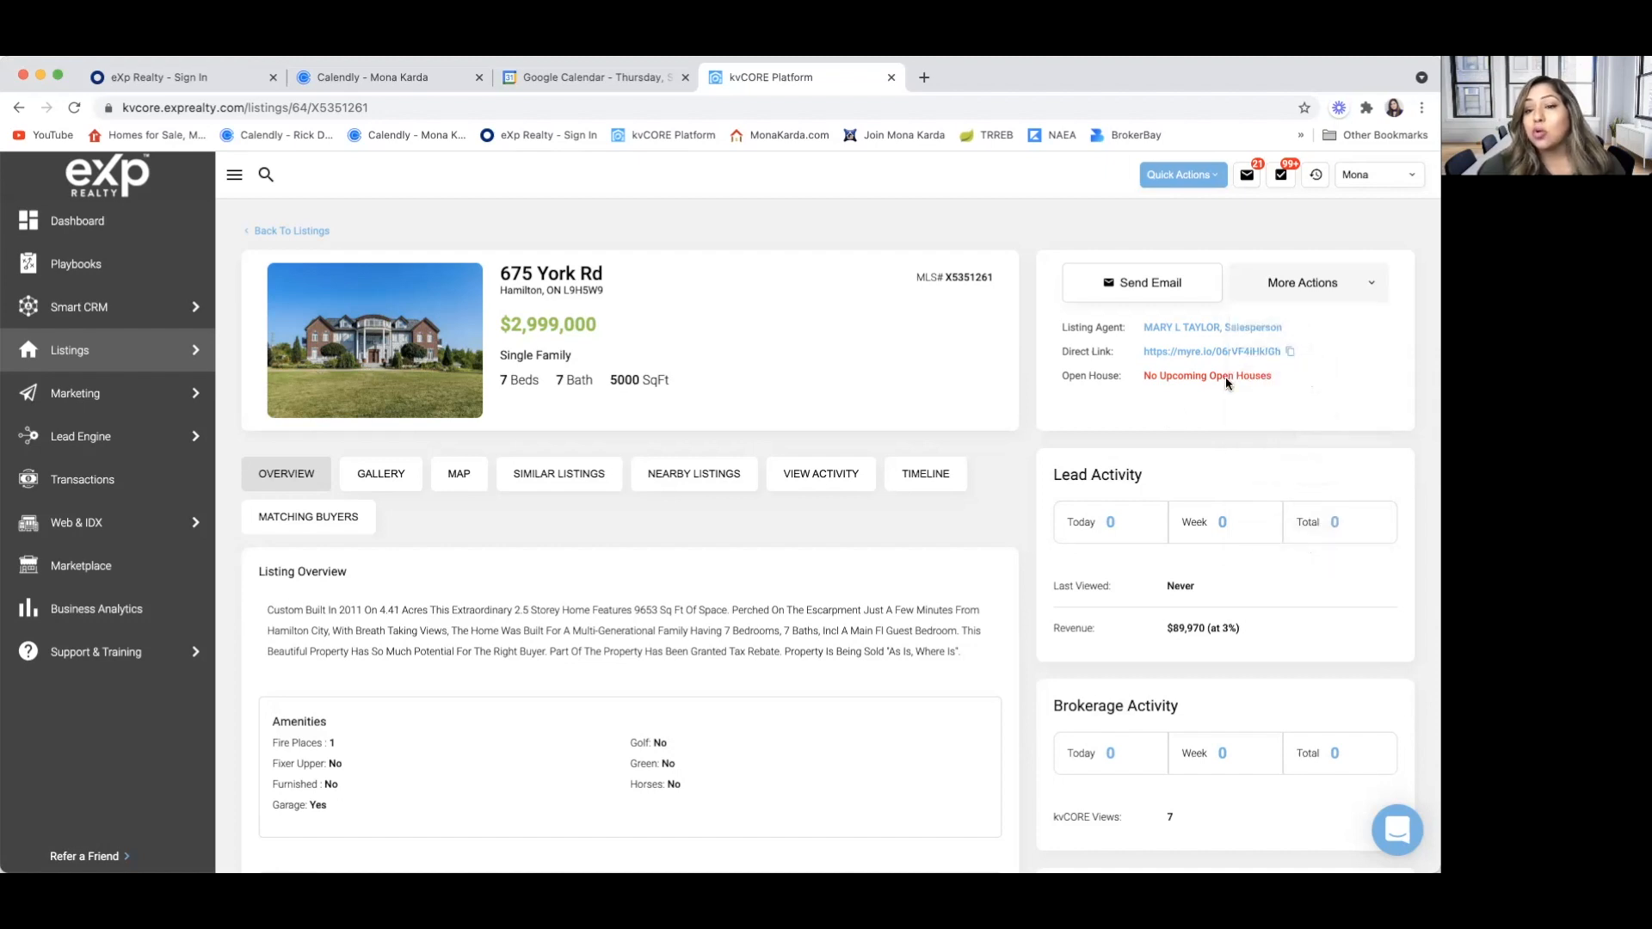
left_click(1290, 352)
Open the Smart CRM Buyers List and select all contacts on the page
mouse_move(176, 316)
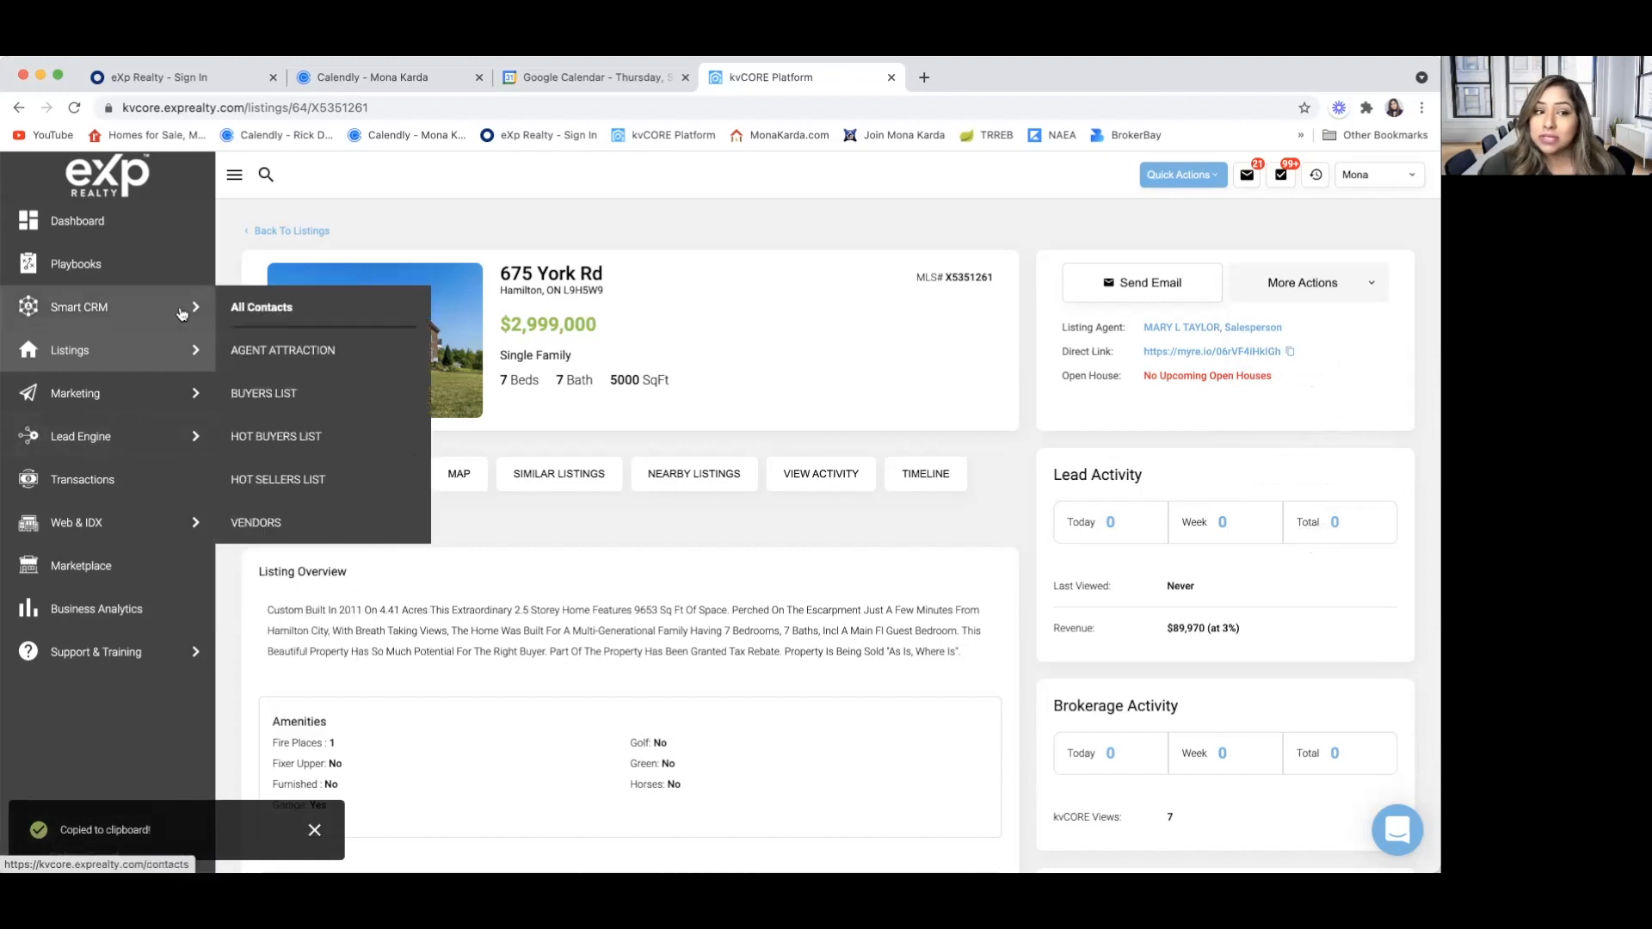
left_click(240, 316)
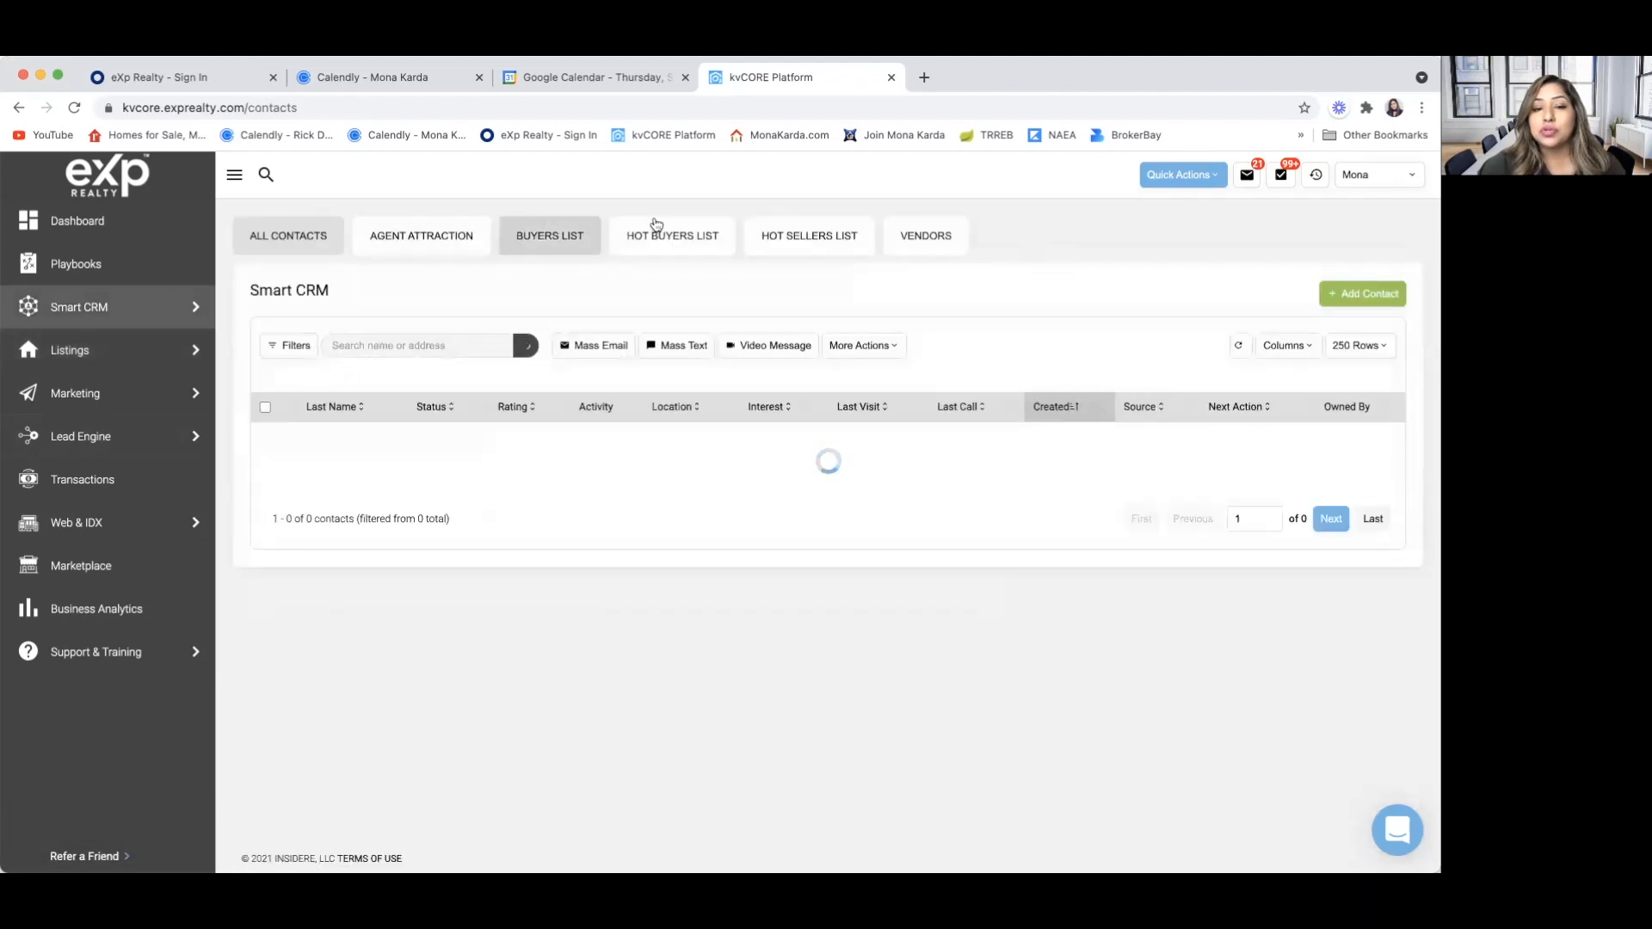
left_click(544, 232)
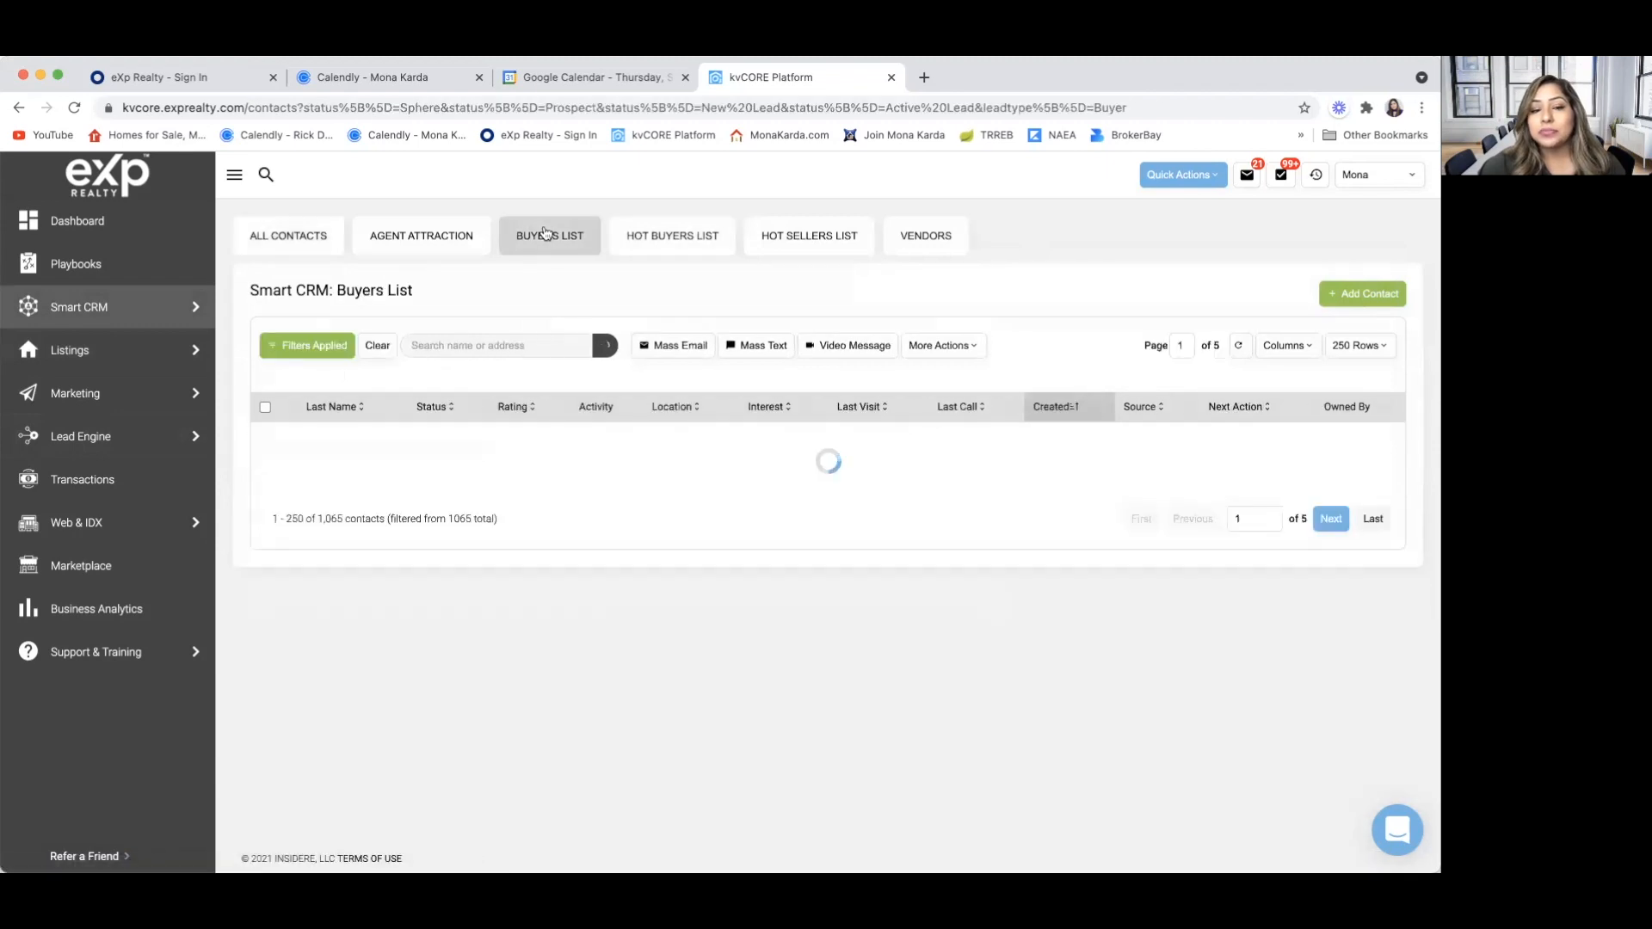
left_click(265, 414)
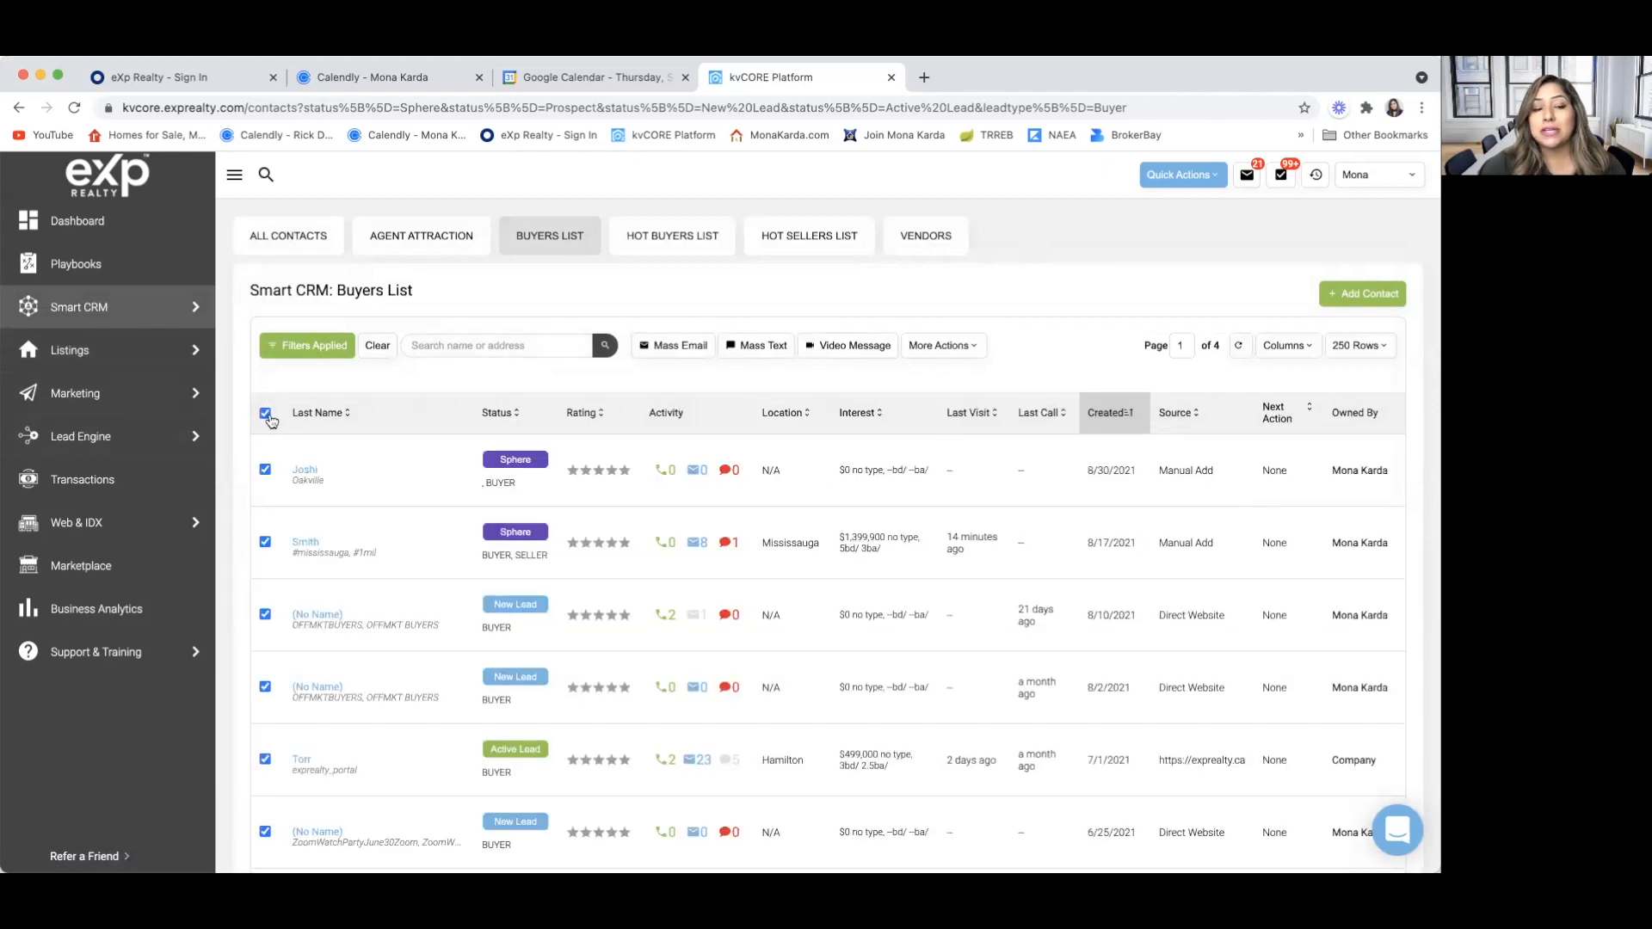
Draft a mass email to the selected buyers with the copied listing link in the message, and close it without sending
left_click(678, 346)
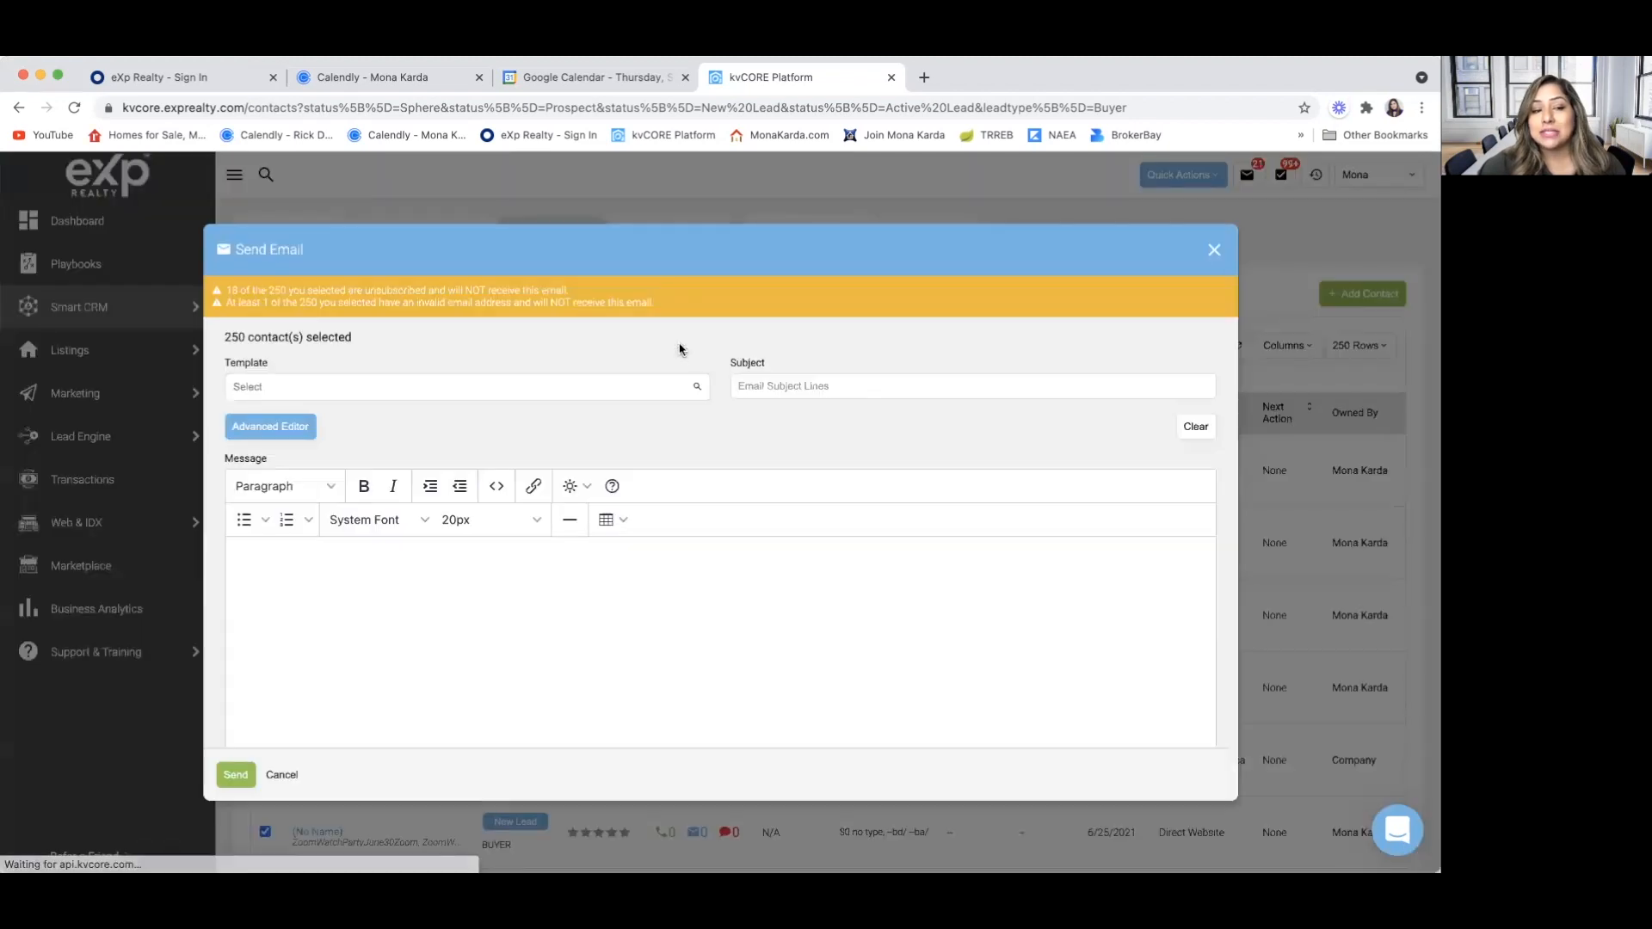
left_click(290, 574)
key("super+v")
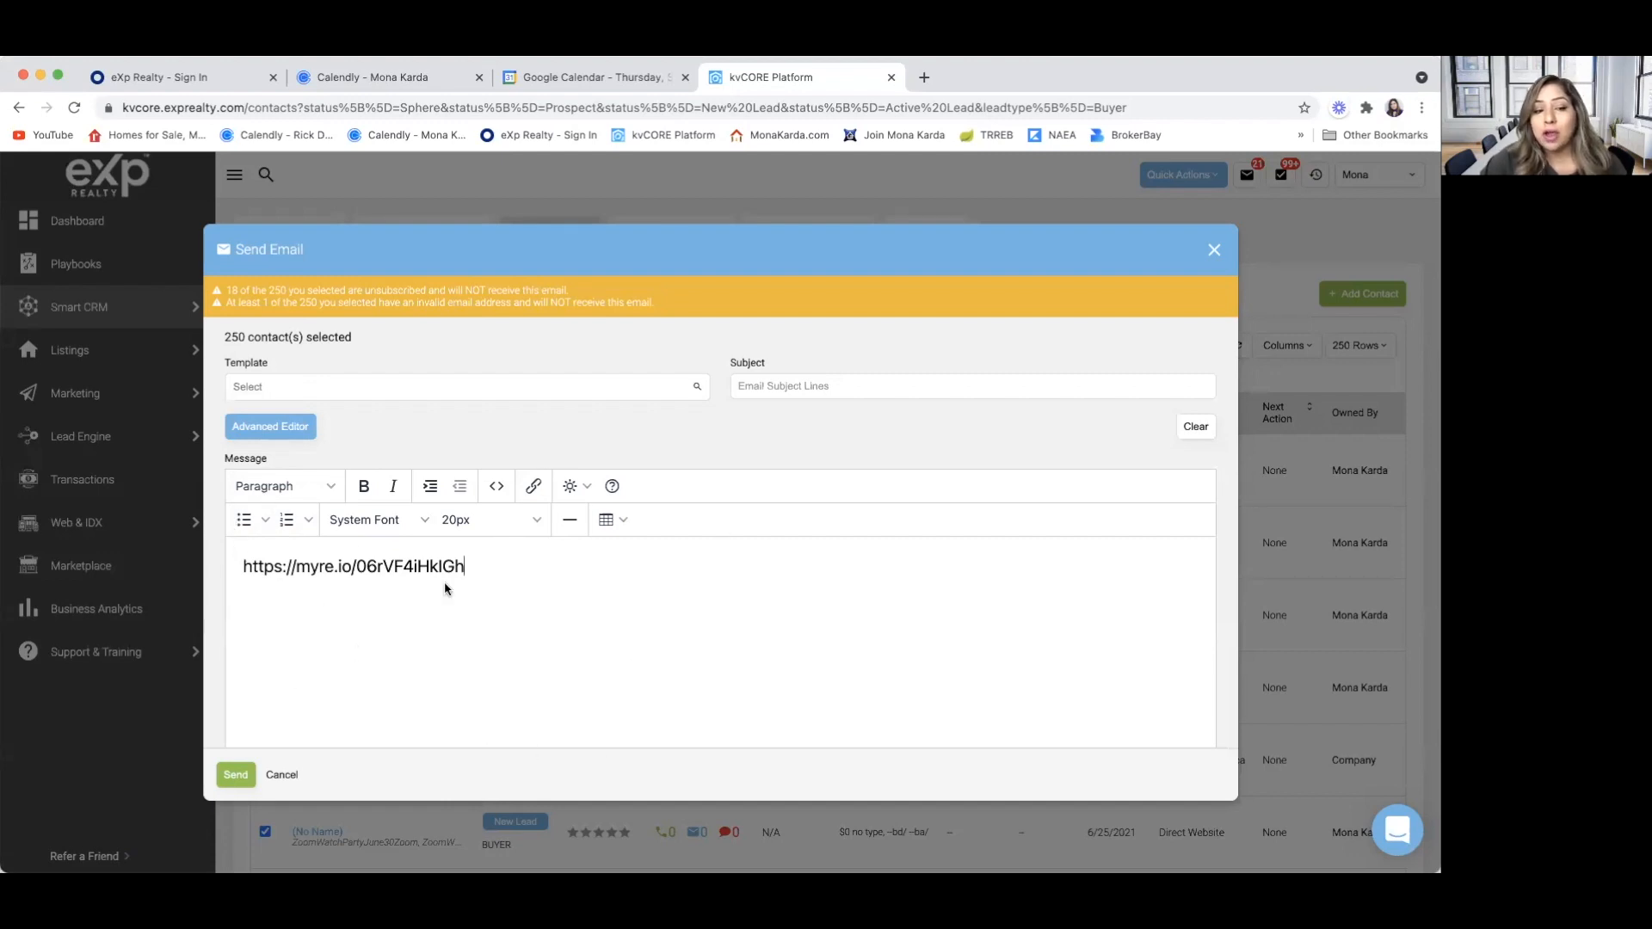
left_click(1215, 252)
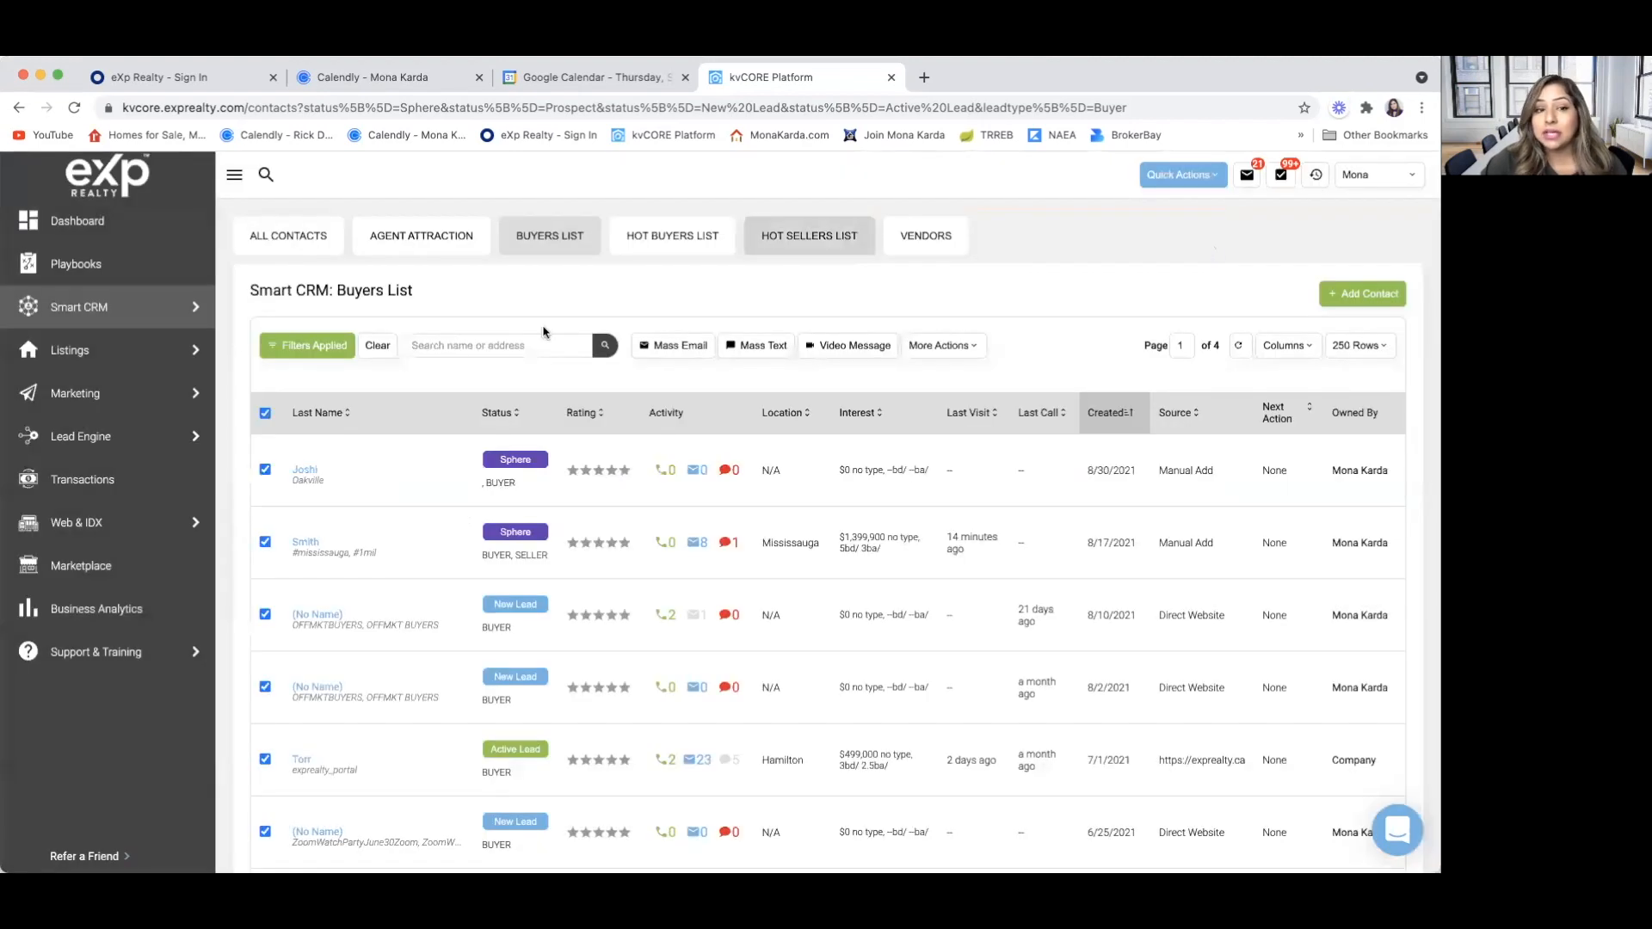
mouse_move(76, 361)
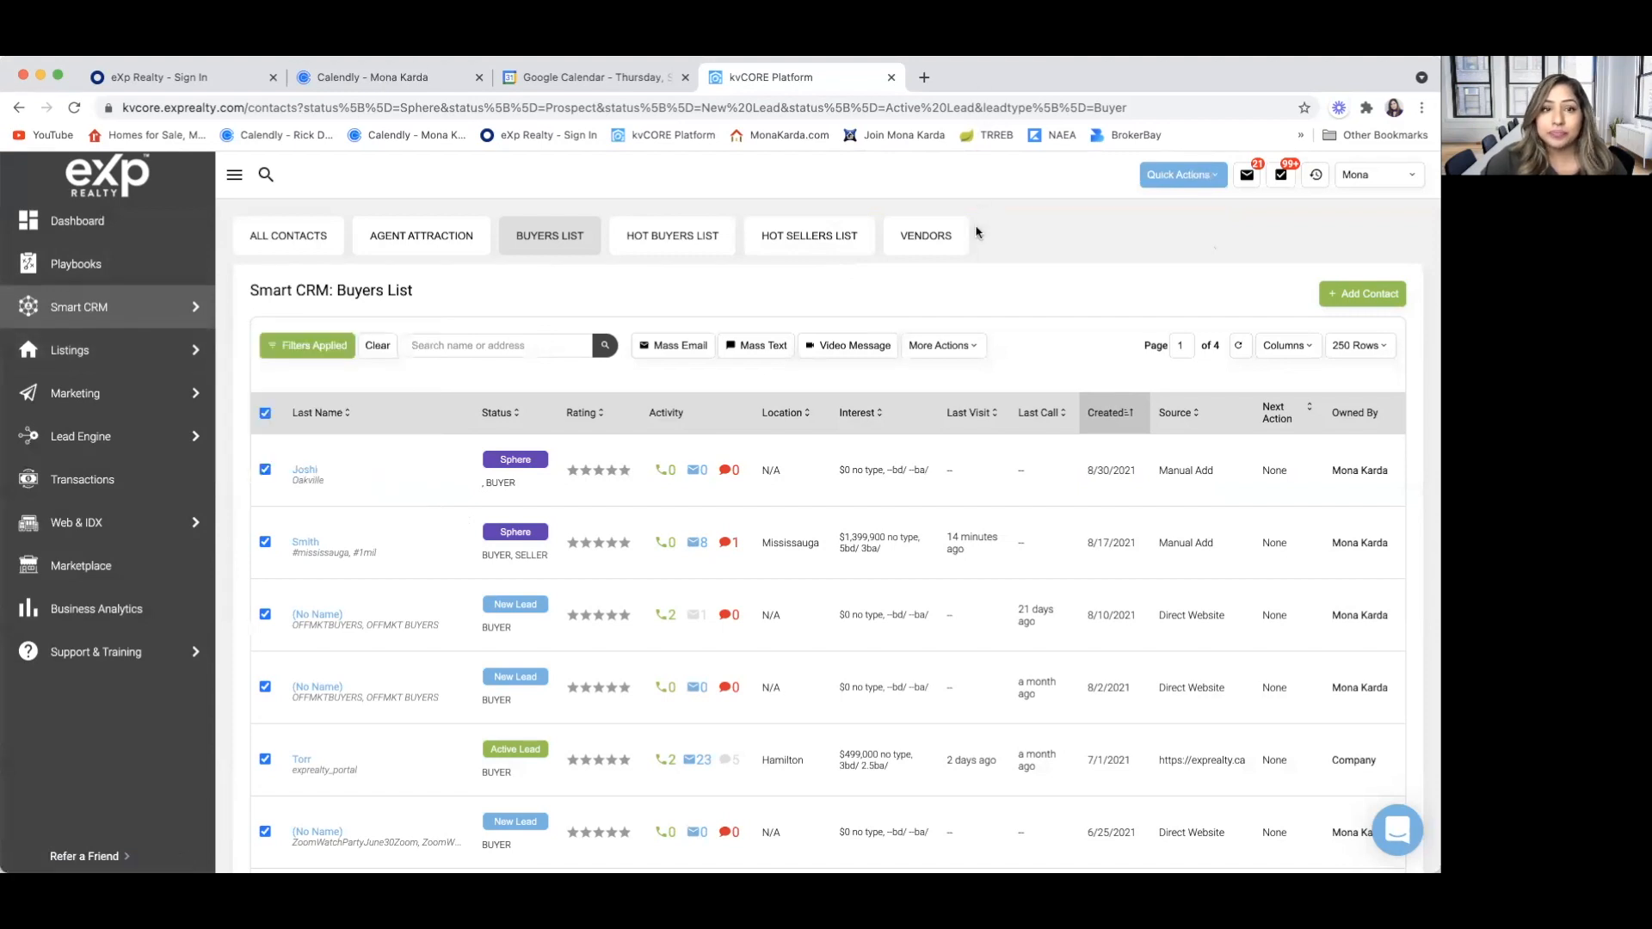
left_click(18, 107)
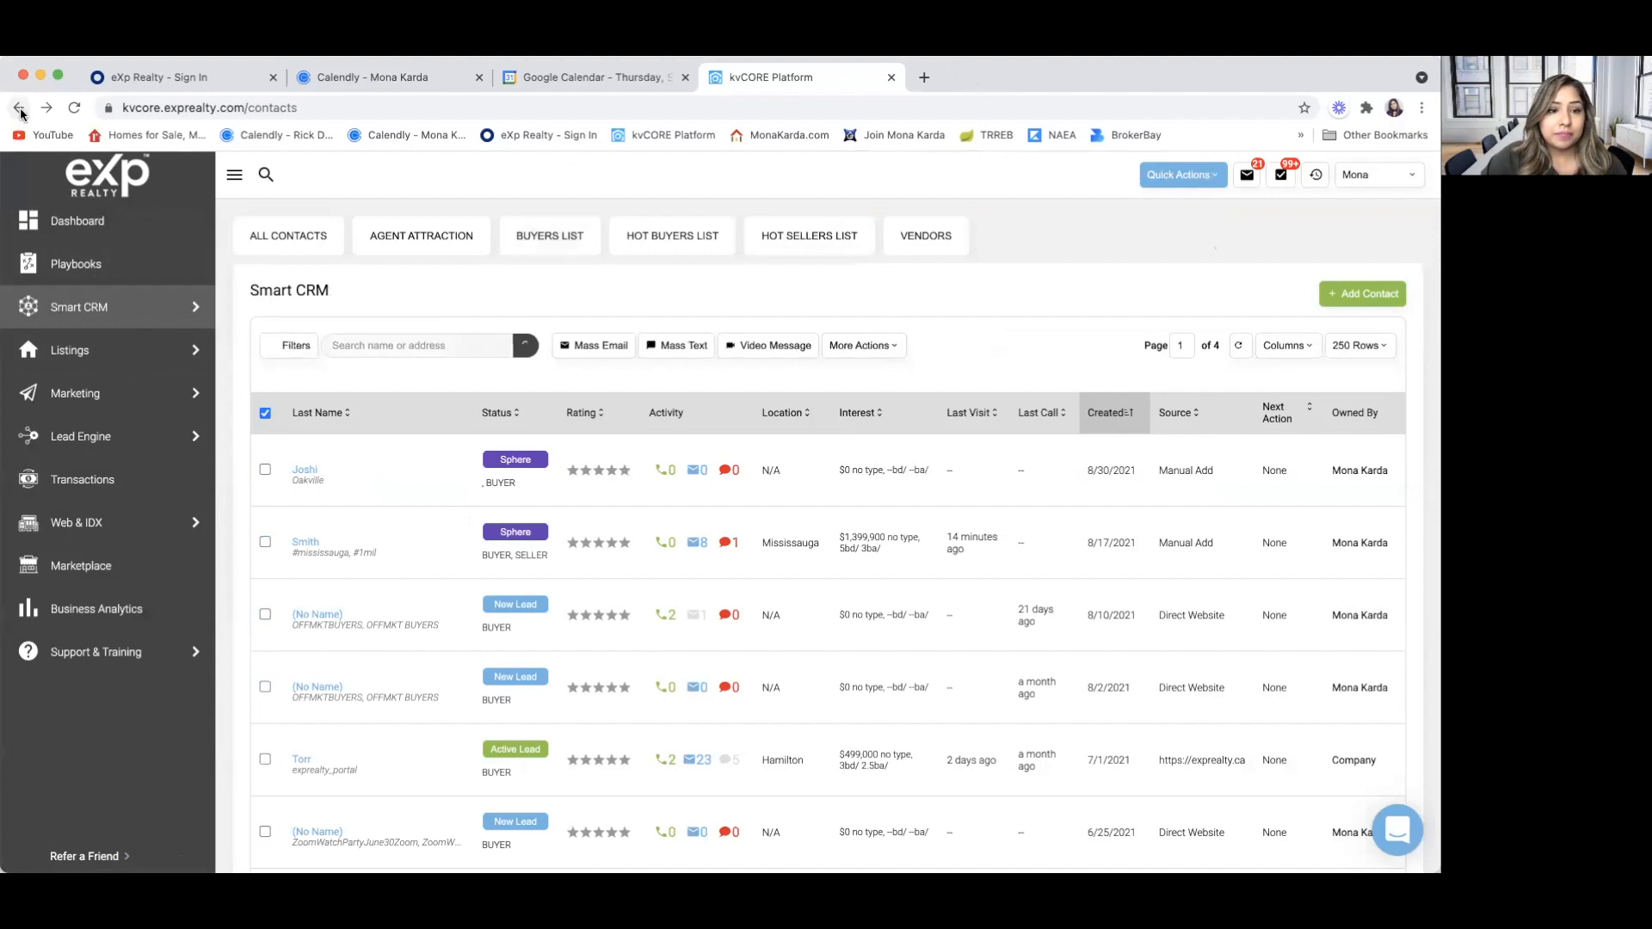
left_click(18, 108)
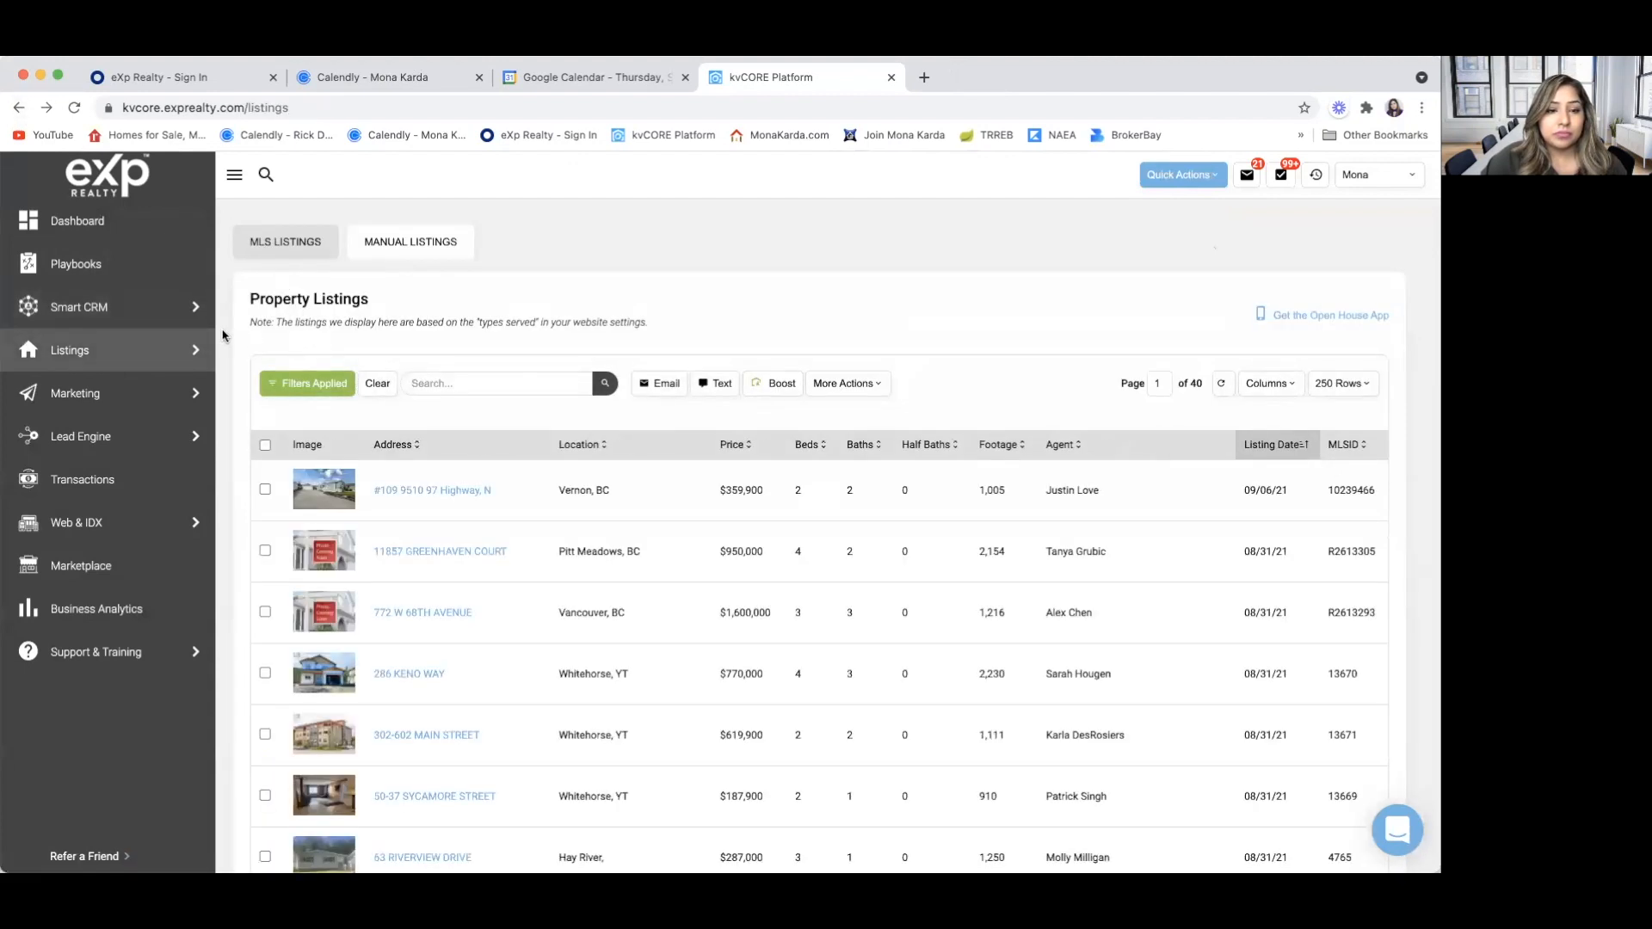
left_click(512, 390)
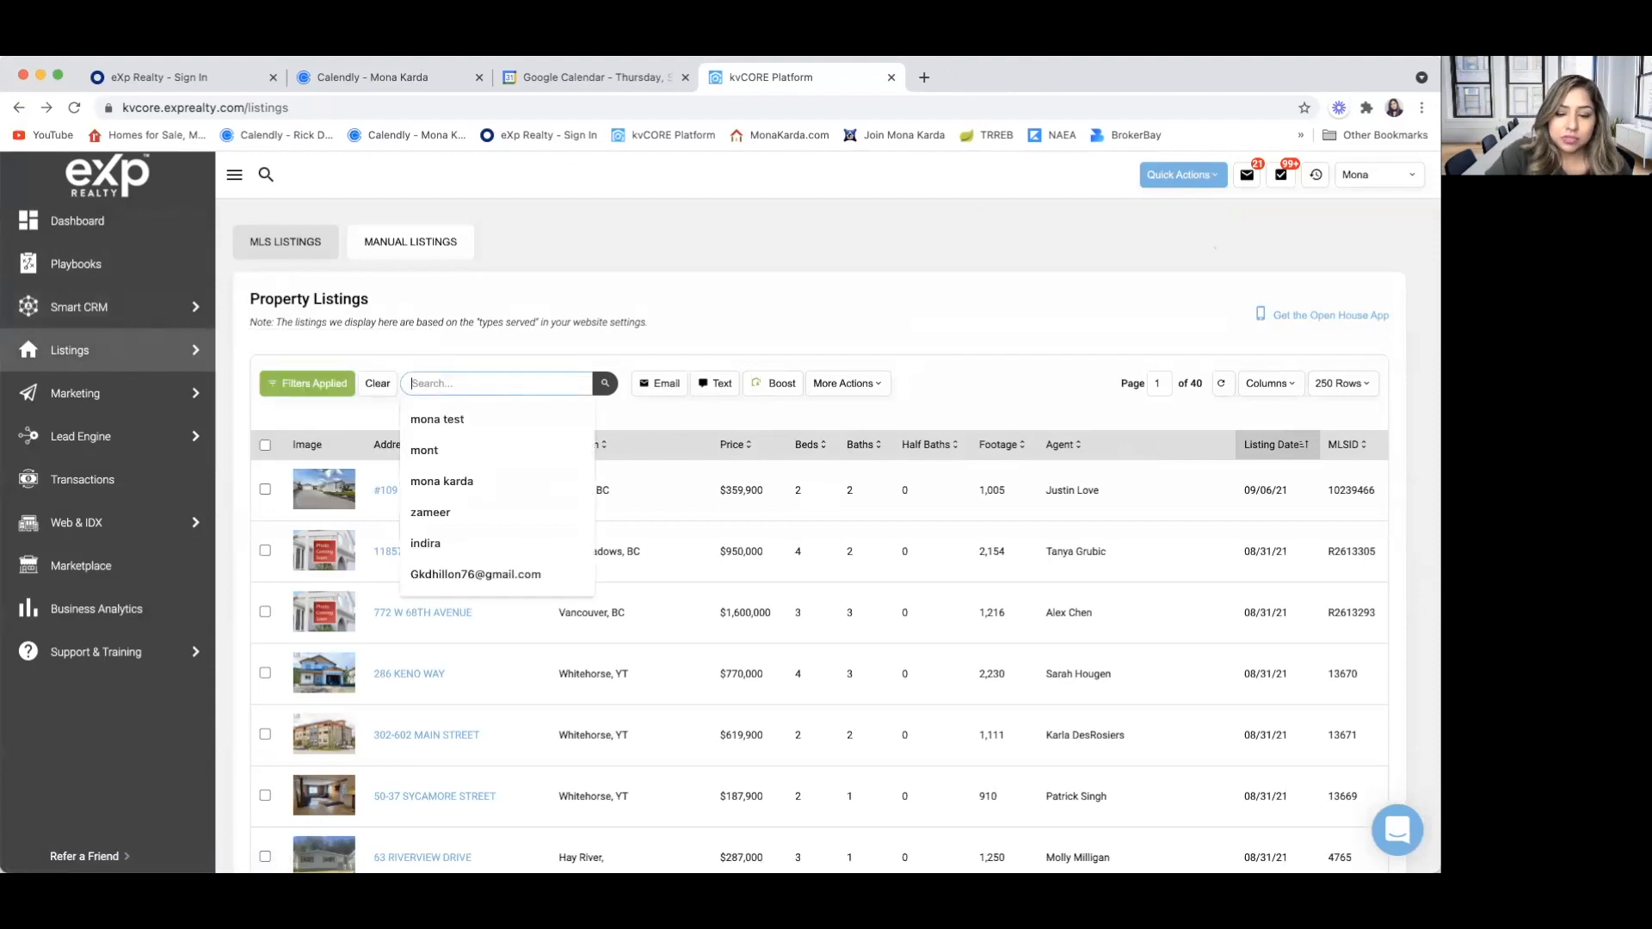
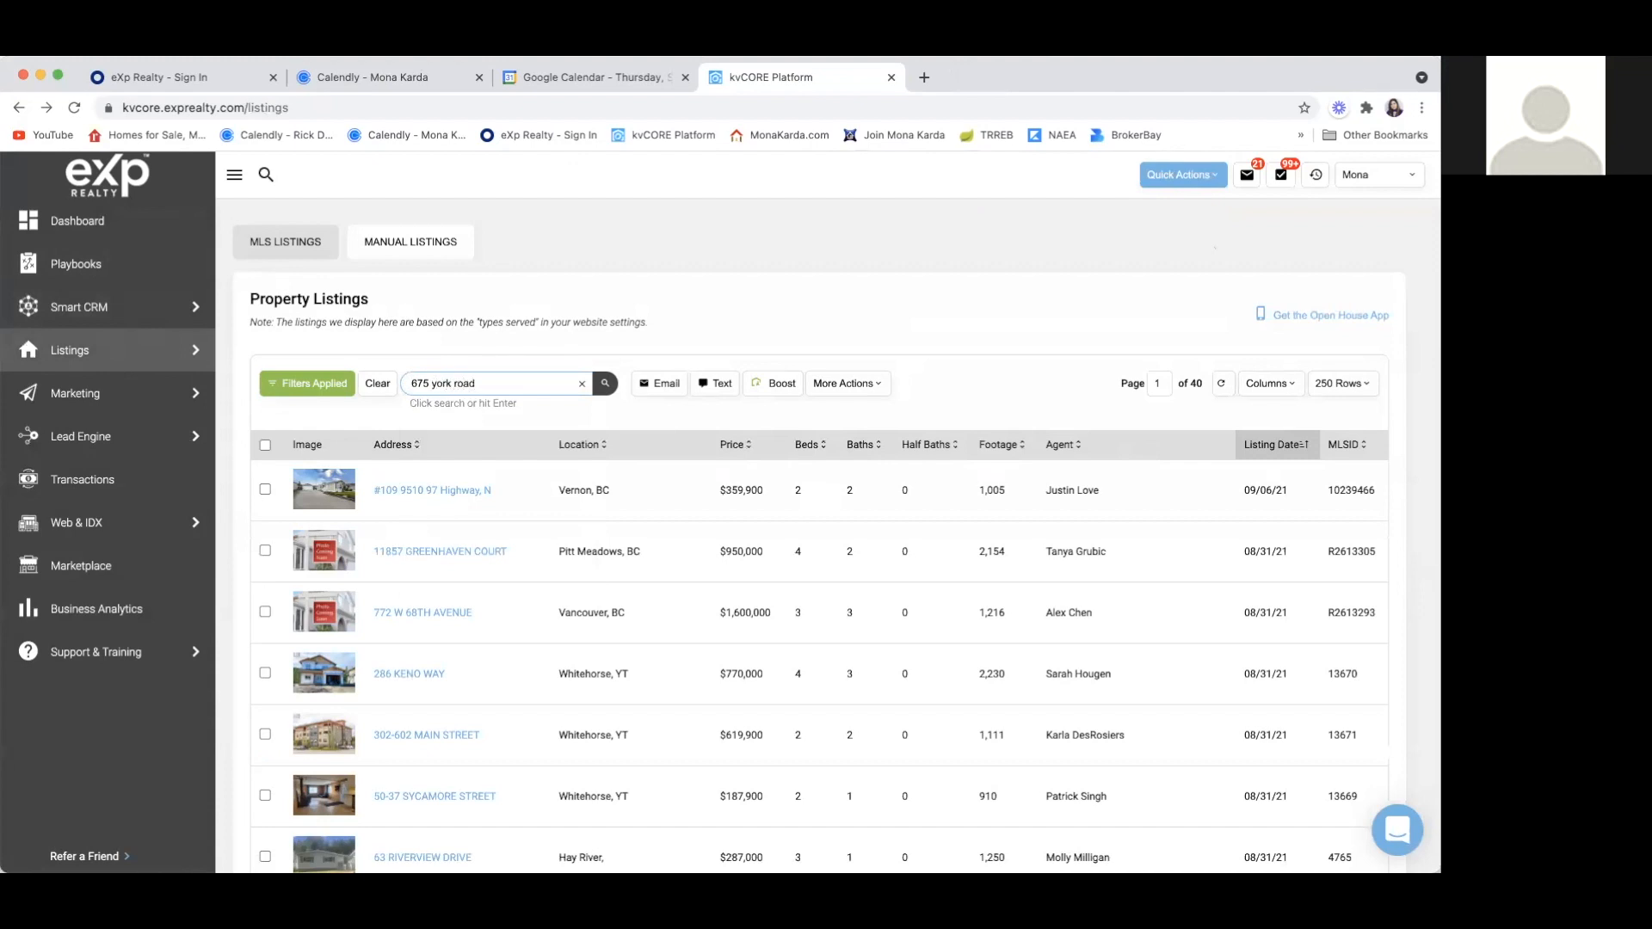
key("Return")
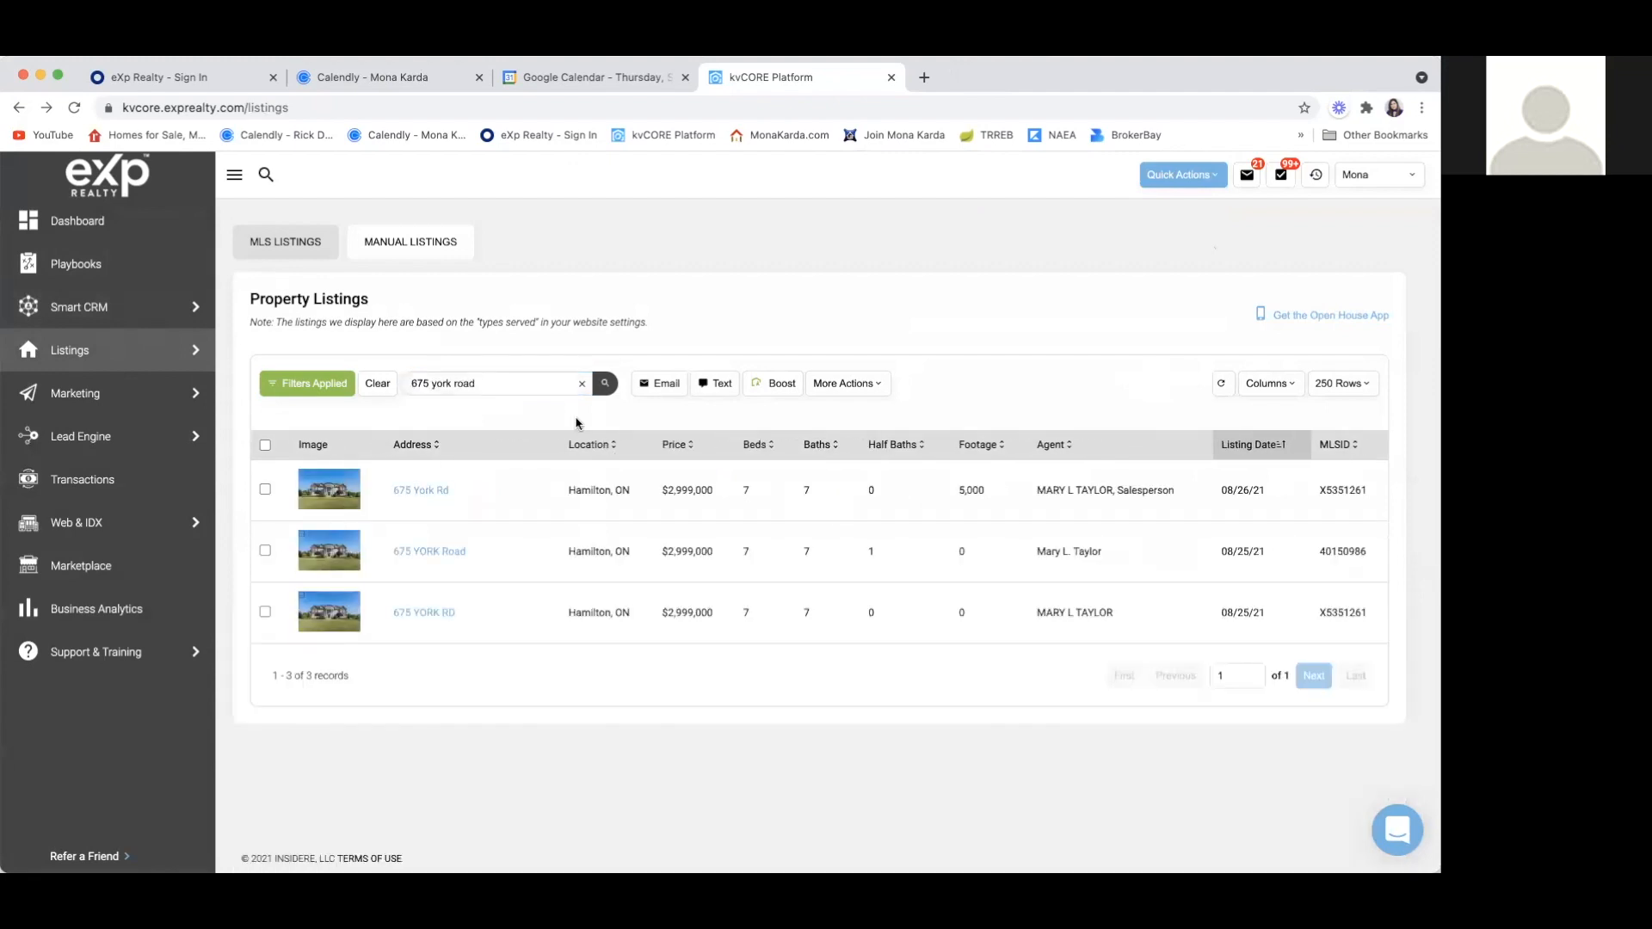
left_click(435, 489)
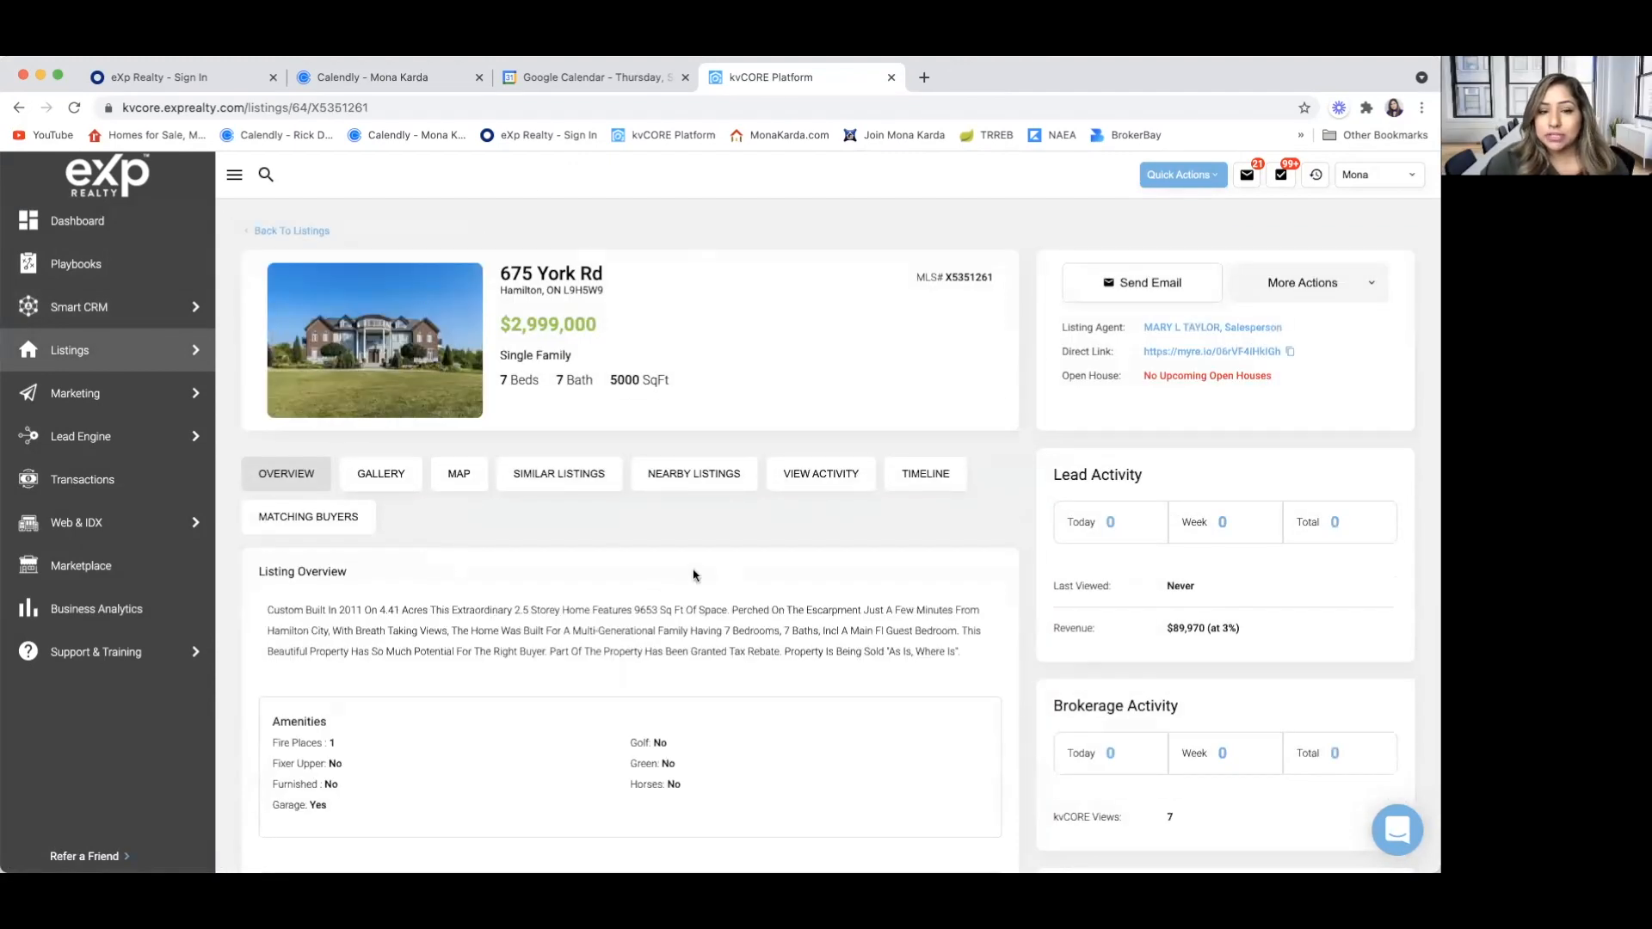
Review the listing's additional actions and launch Boost Property for it
left_click(1376, 285)
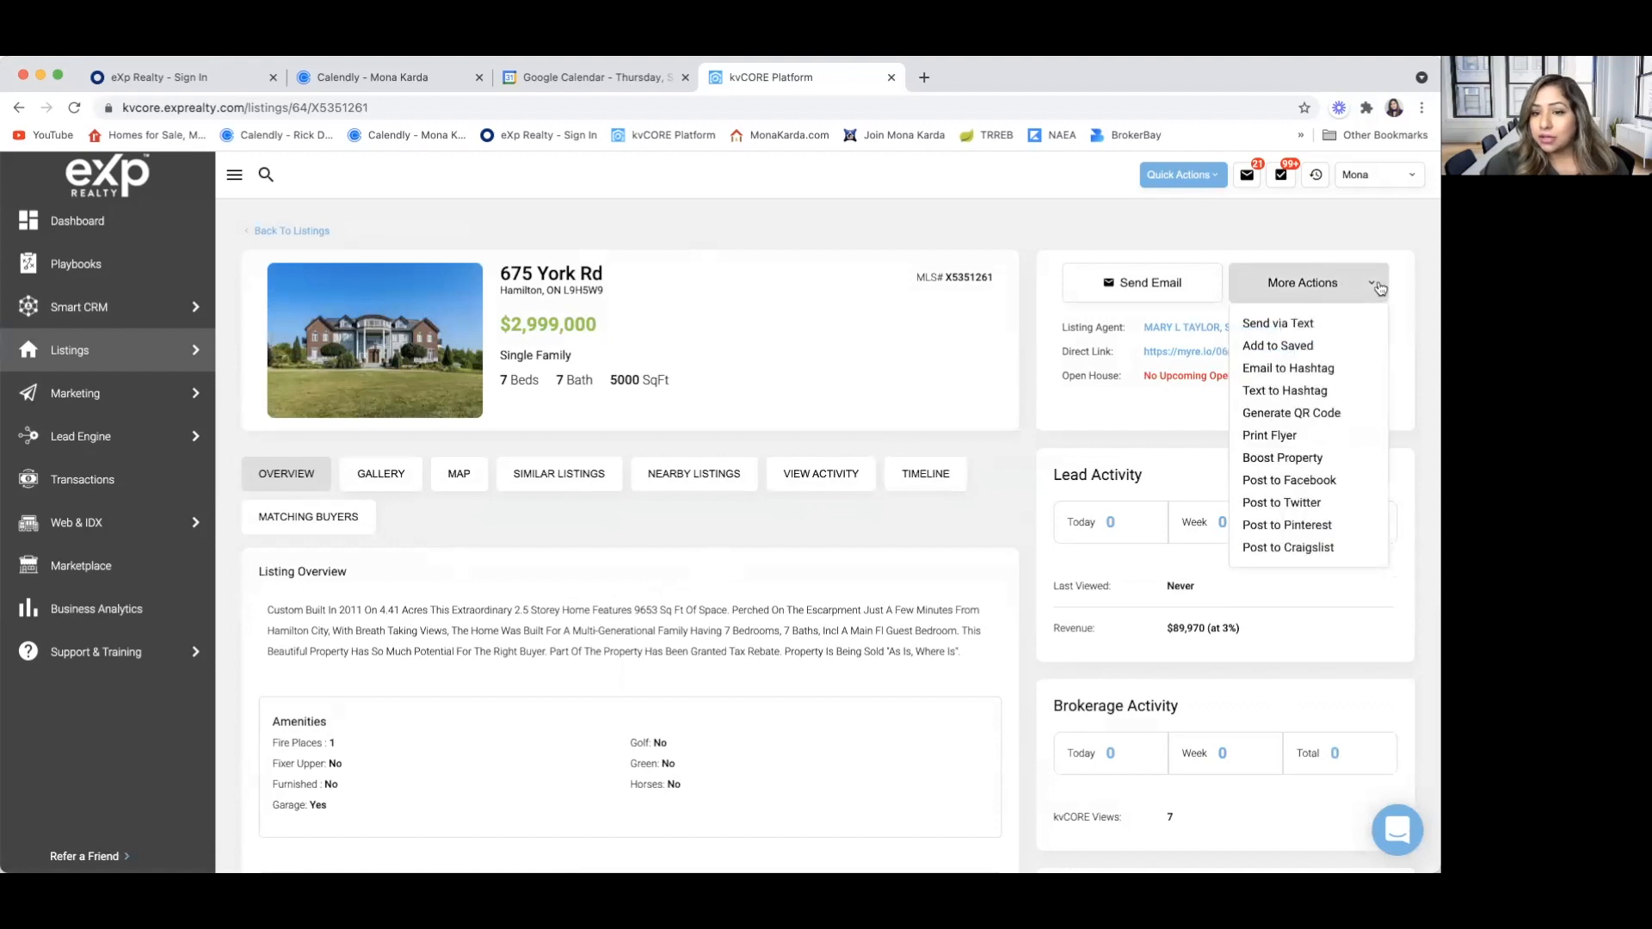
left_click(1187, 411)
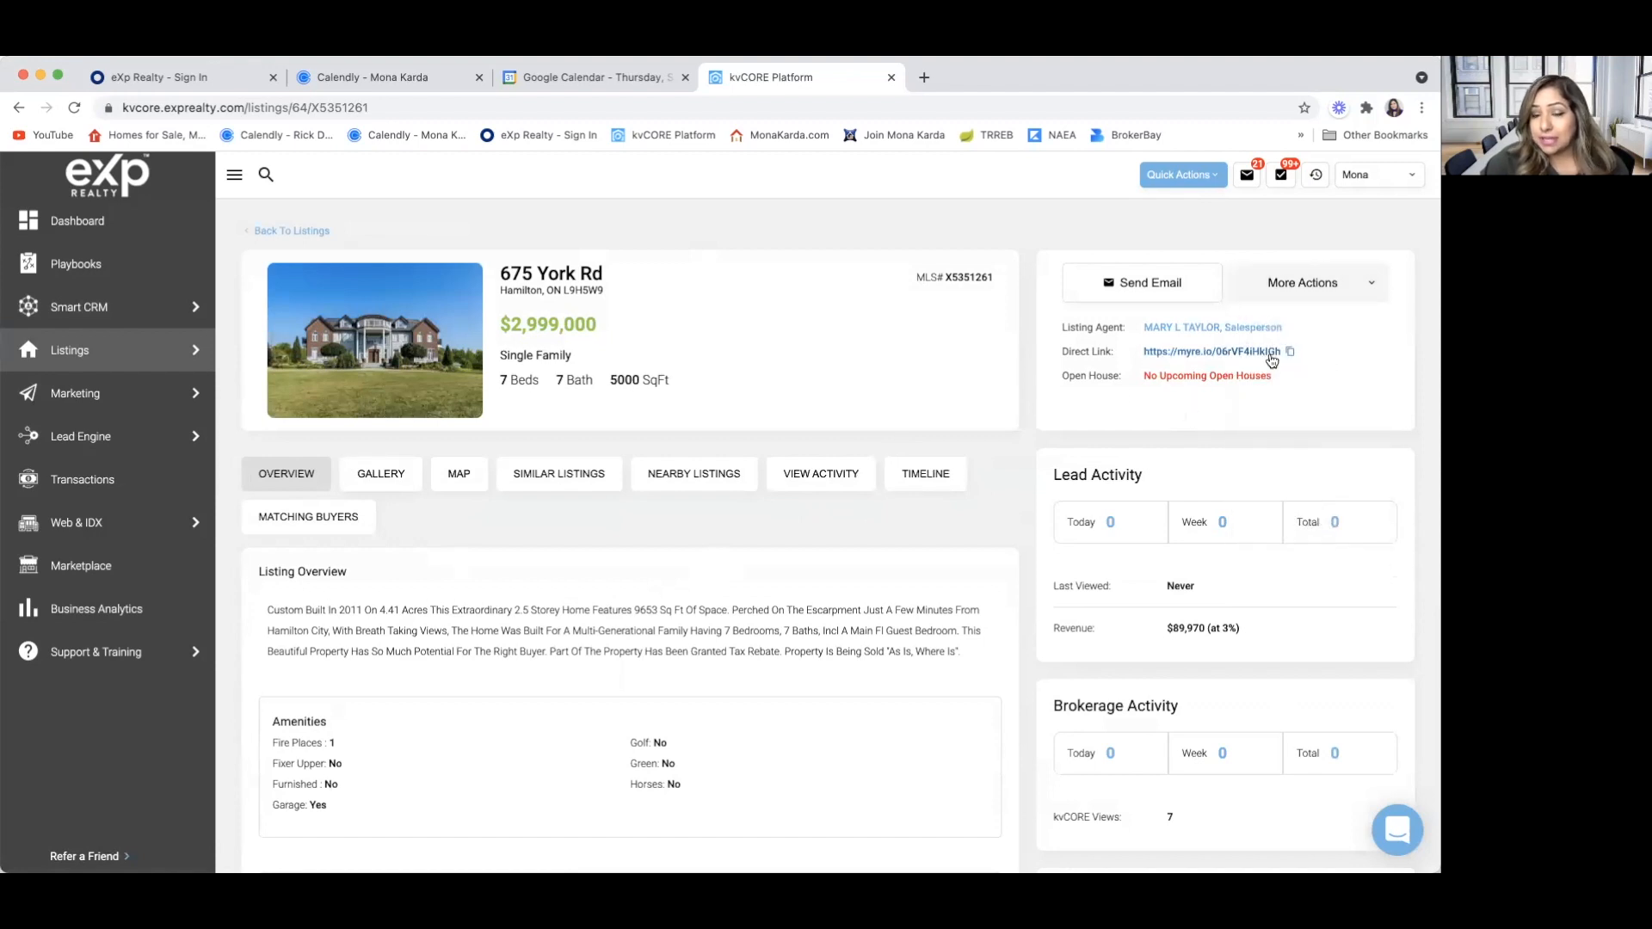
left_click(1375, 292)
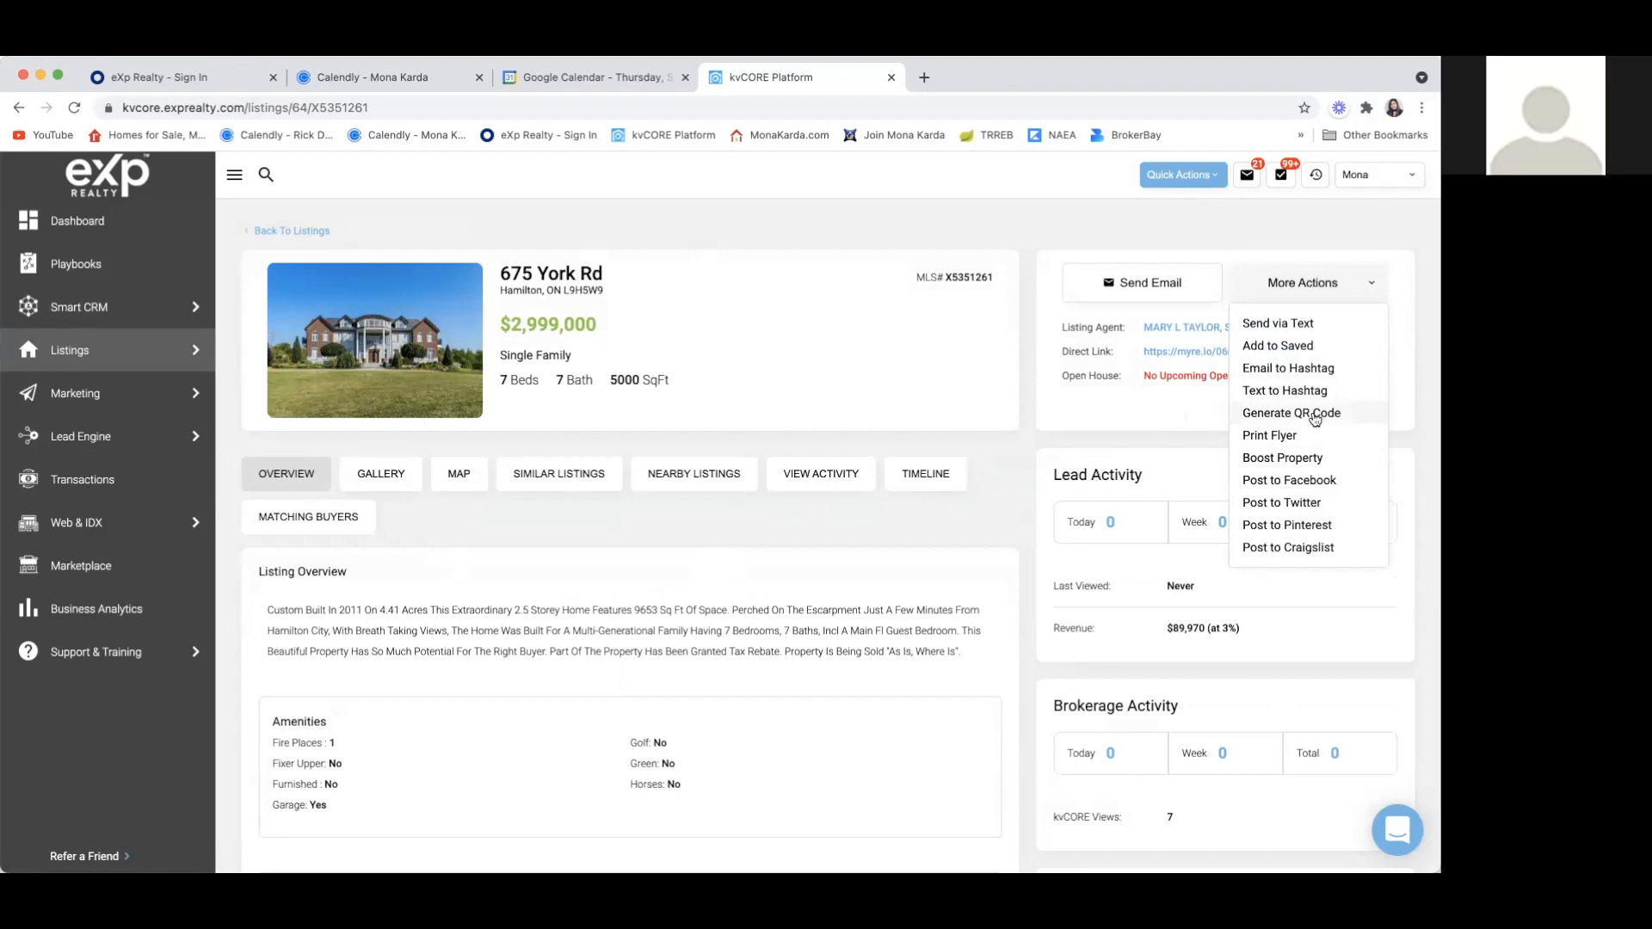
left_click(1295, 458)
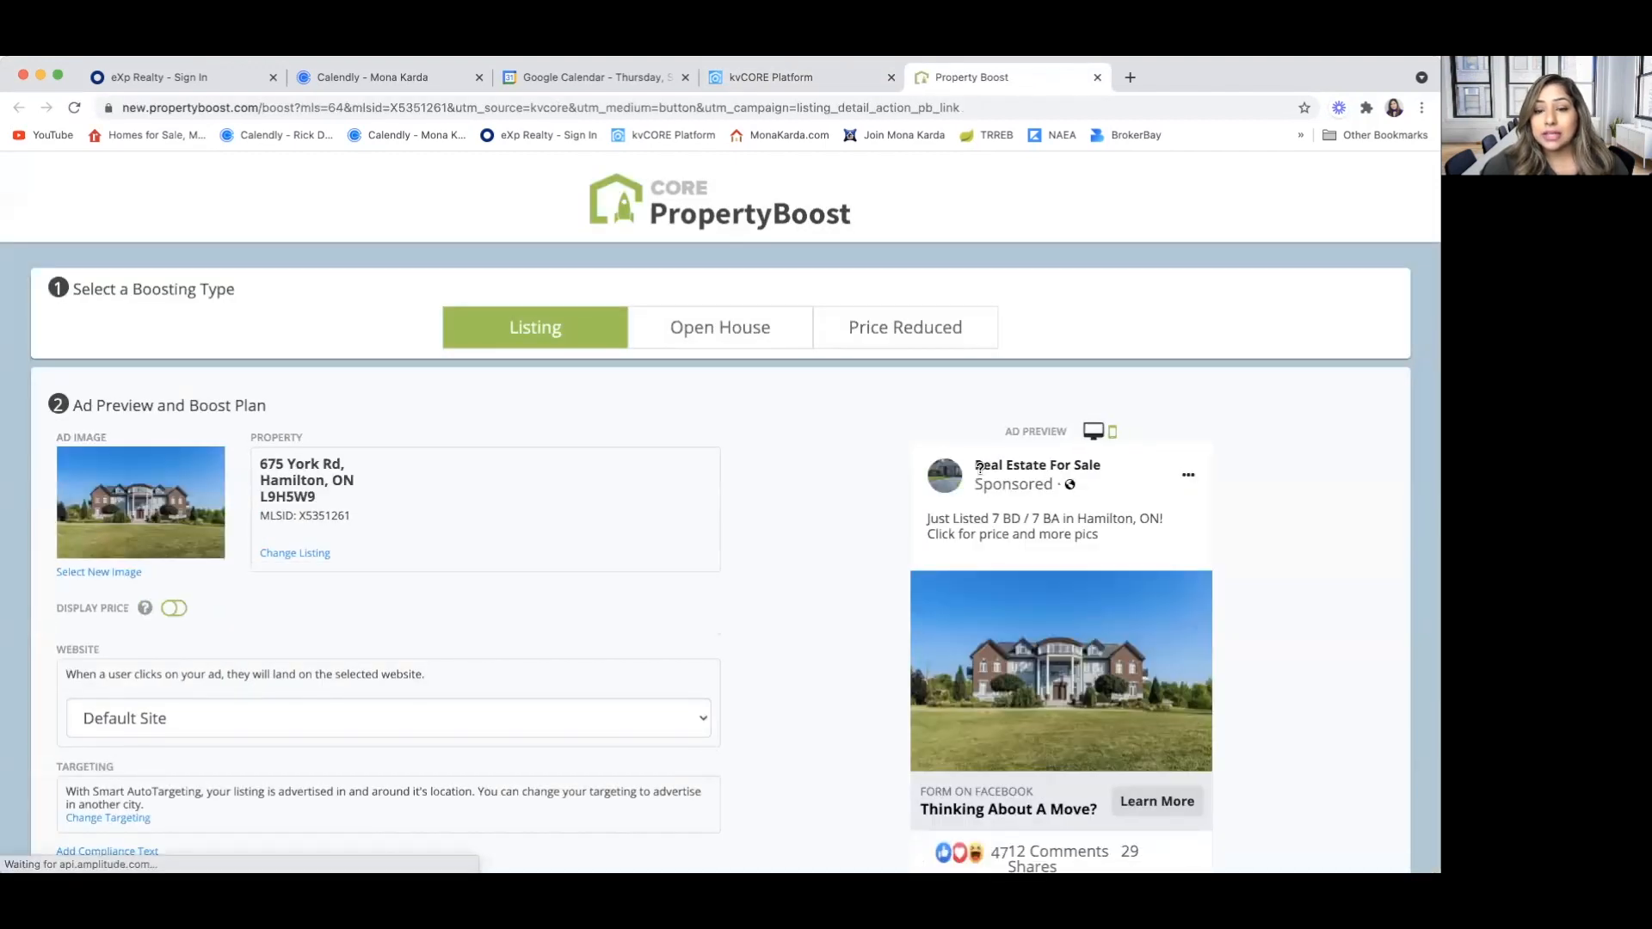
Review the PropertyBoost ad preview and choose the 1 Week $60 pricing plan
scroll(819, 580, "down", 2)
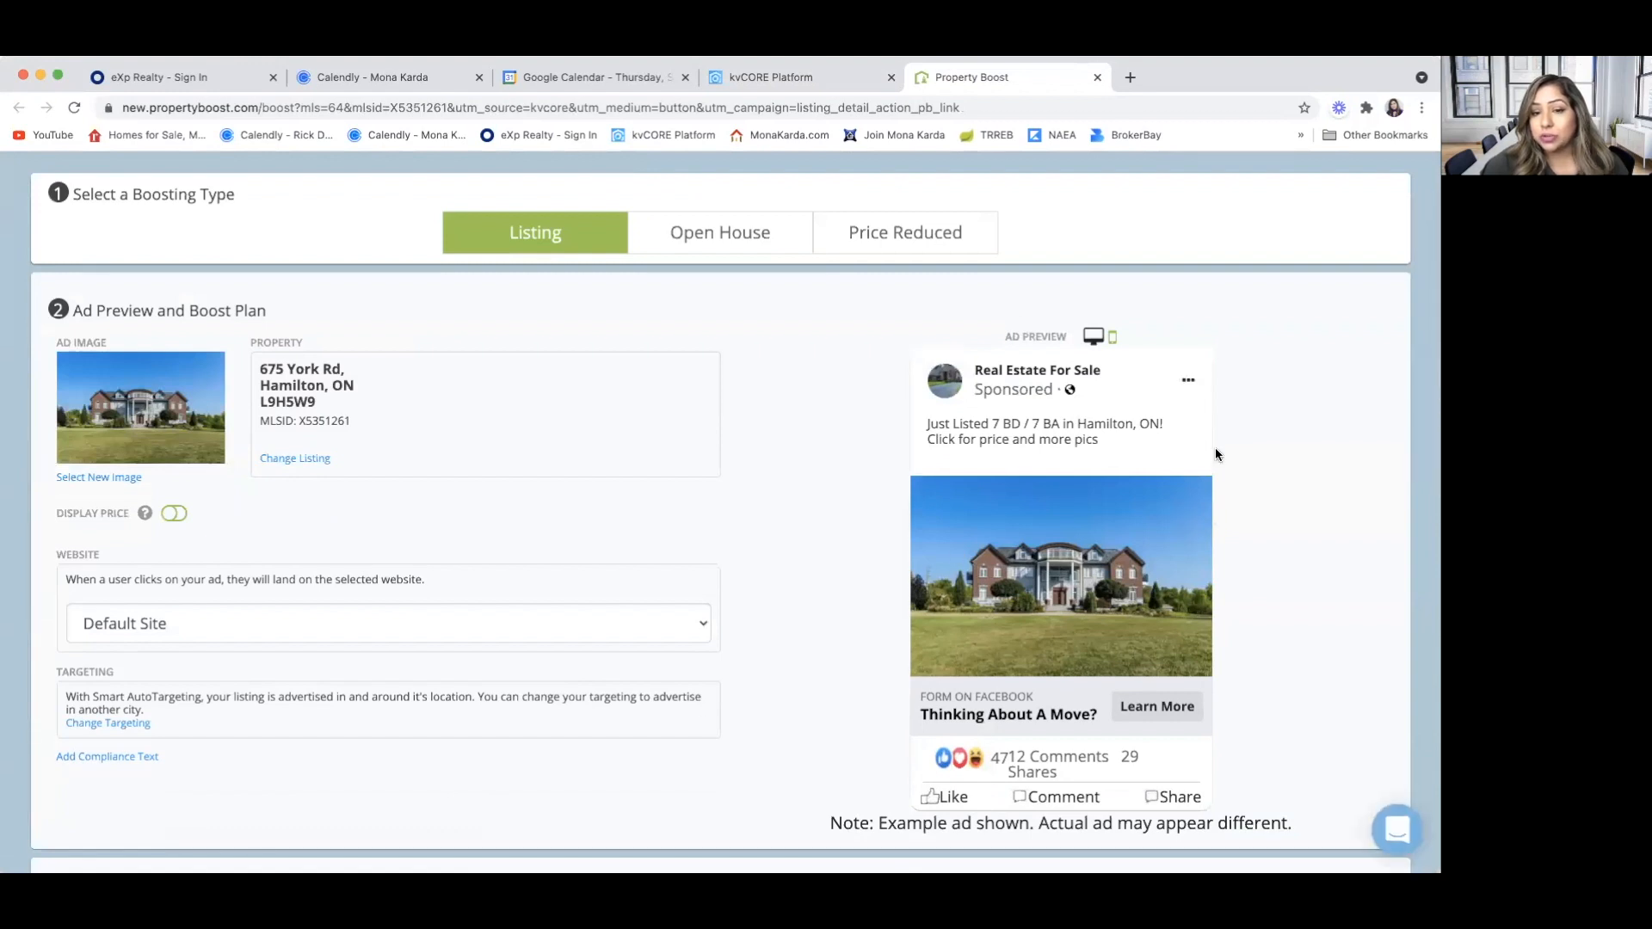
scroll(793, 432, "down", 10)
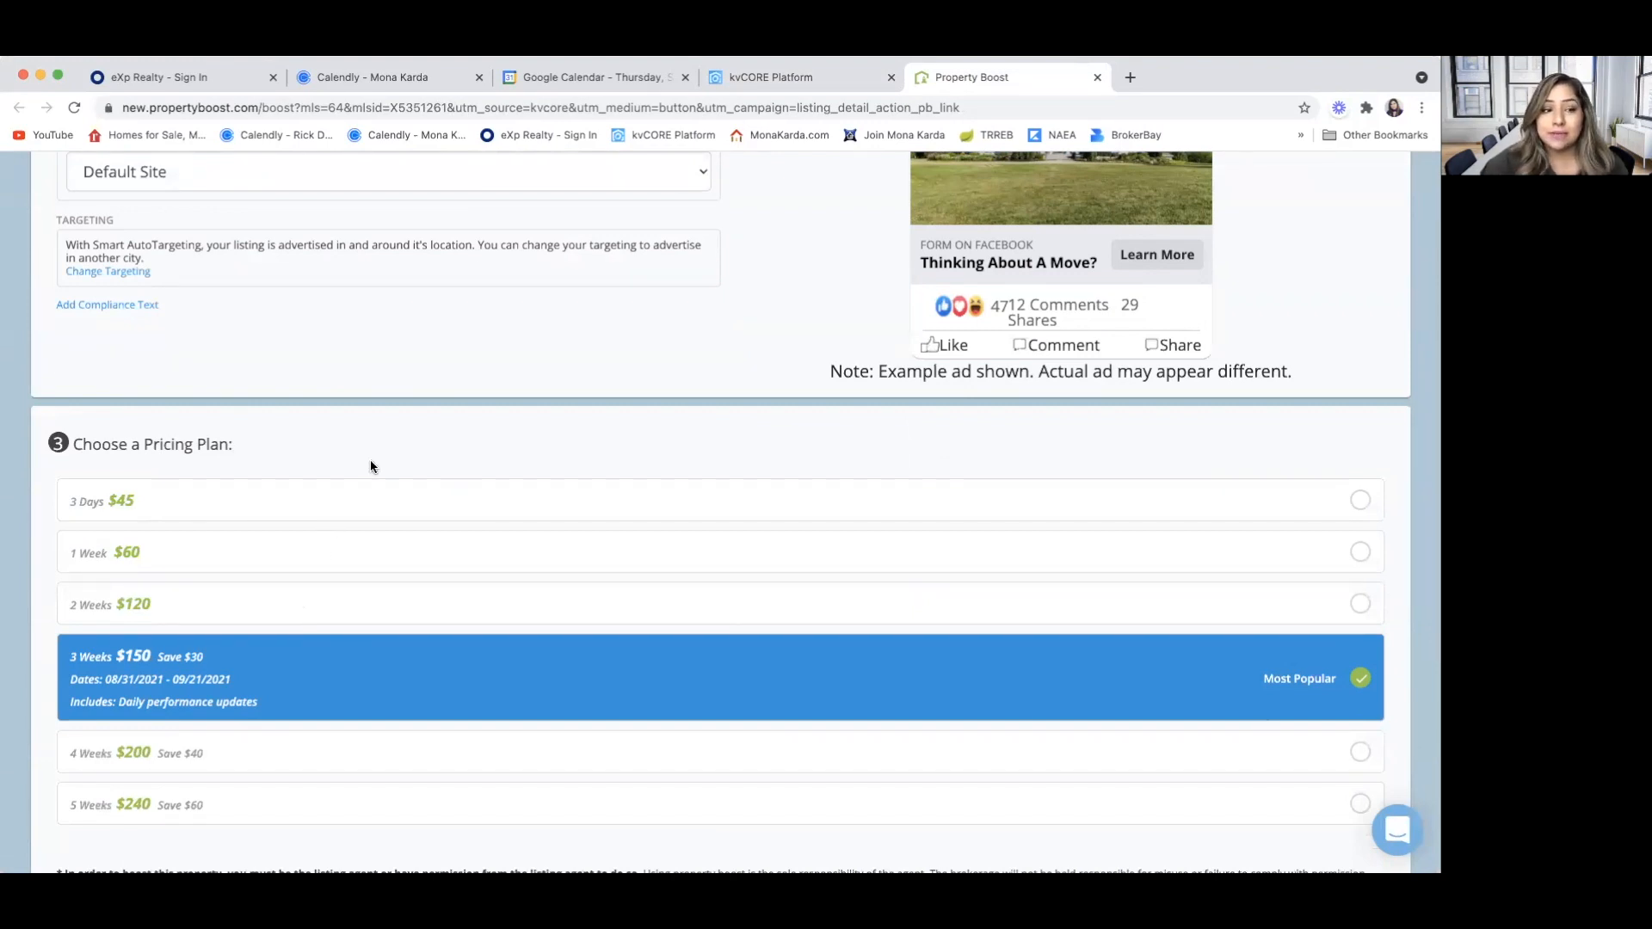
left_click(311, 552)
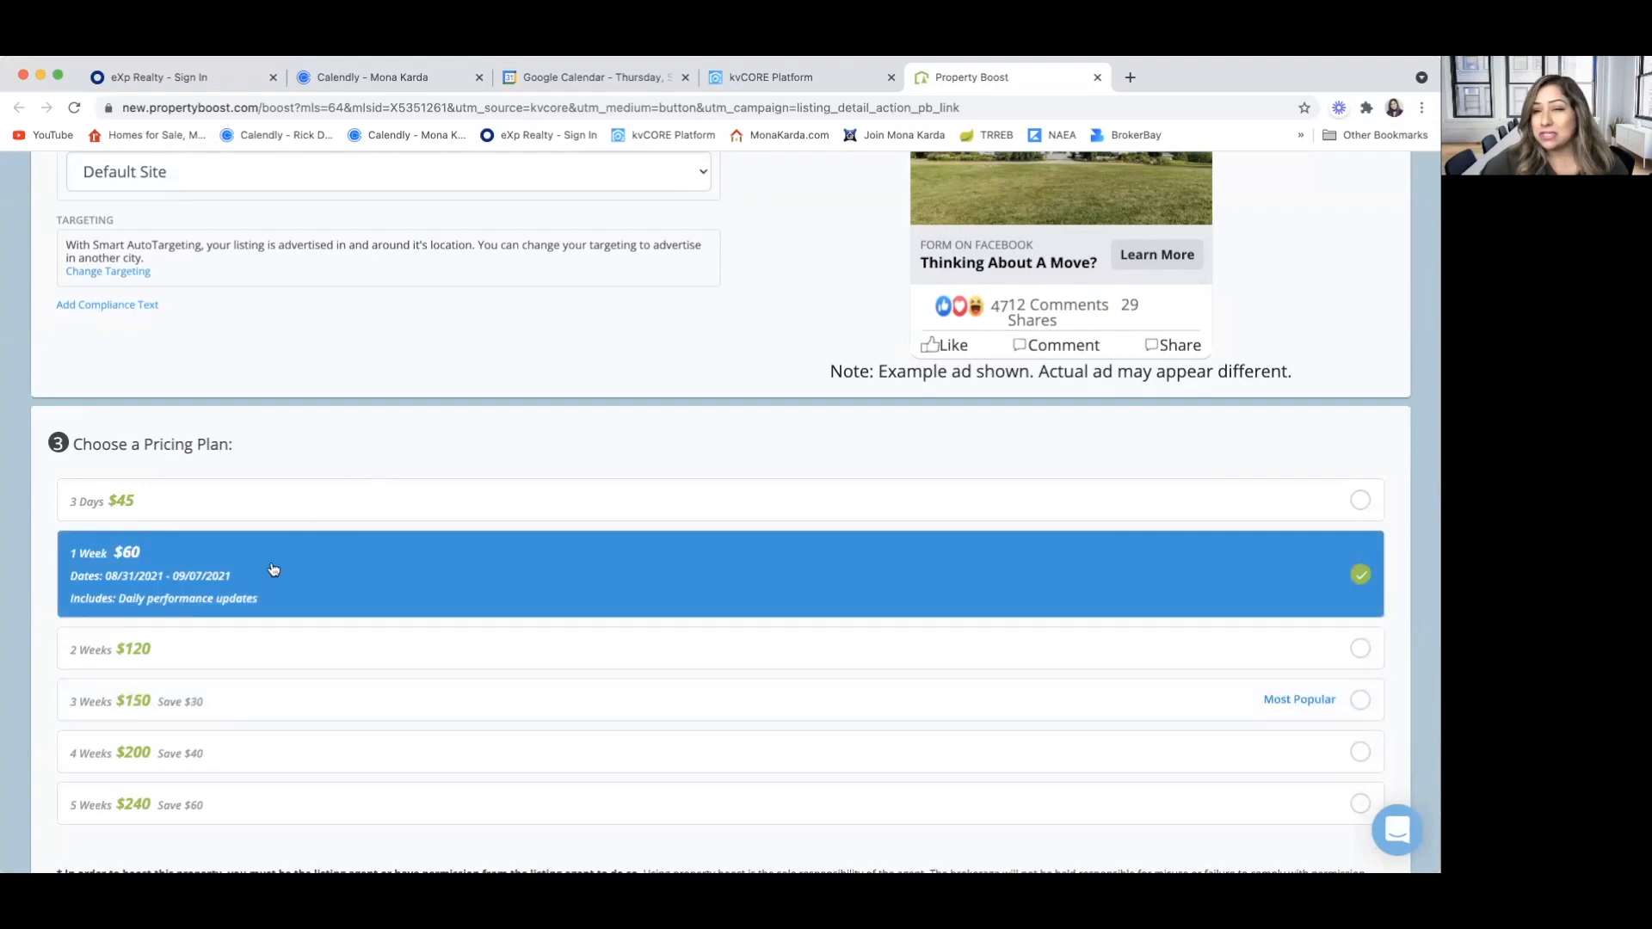
scroll(274, 569, "down", 15)
scroll(274, 568, "up", 20)
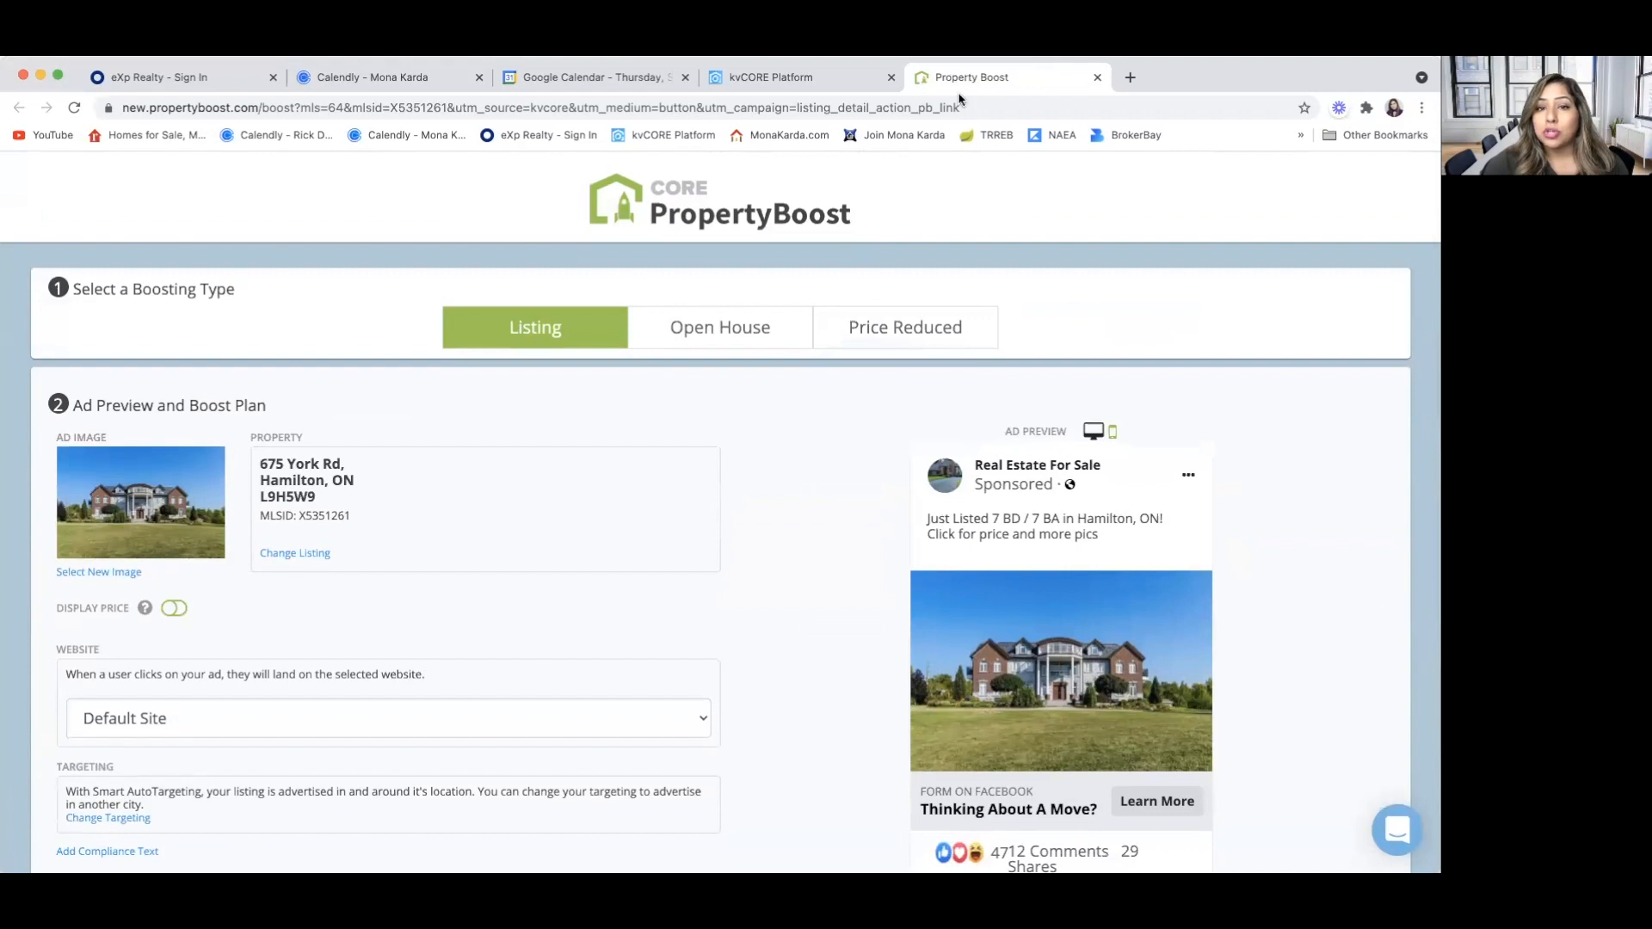
Return to the kvCORE listing and start a Facebook post for it
left_click(822, 75)
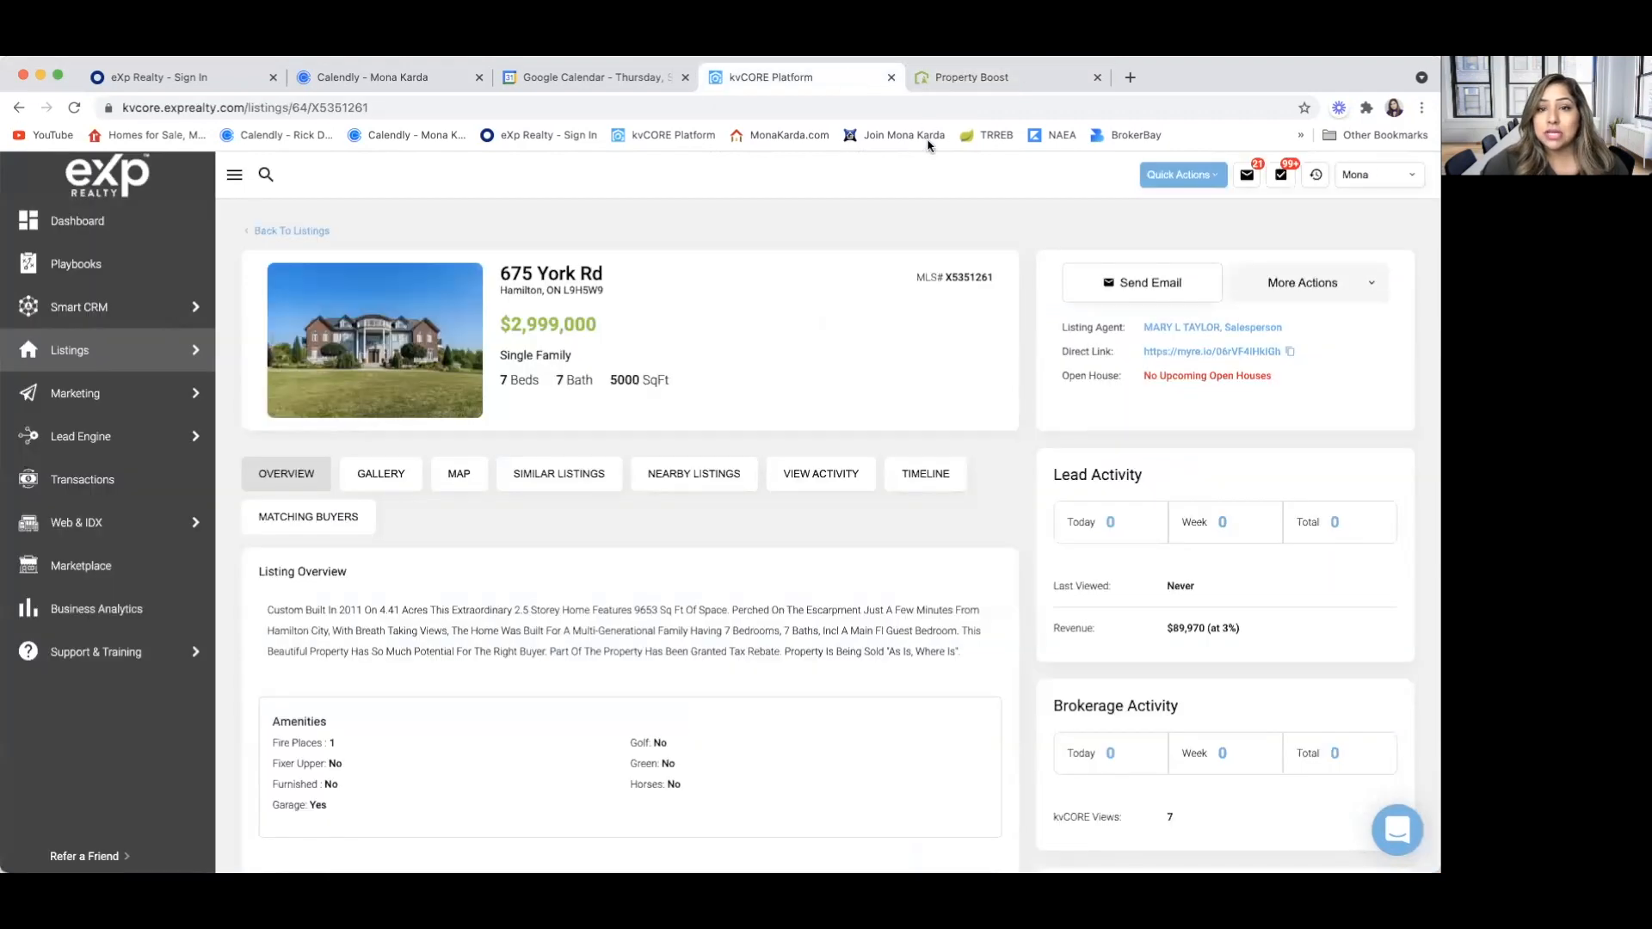
left_click(1374, 284)
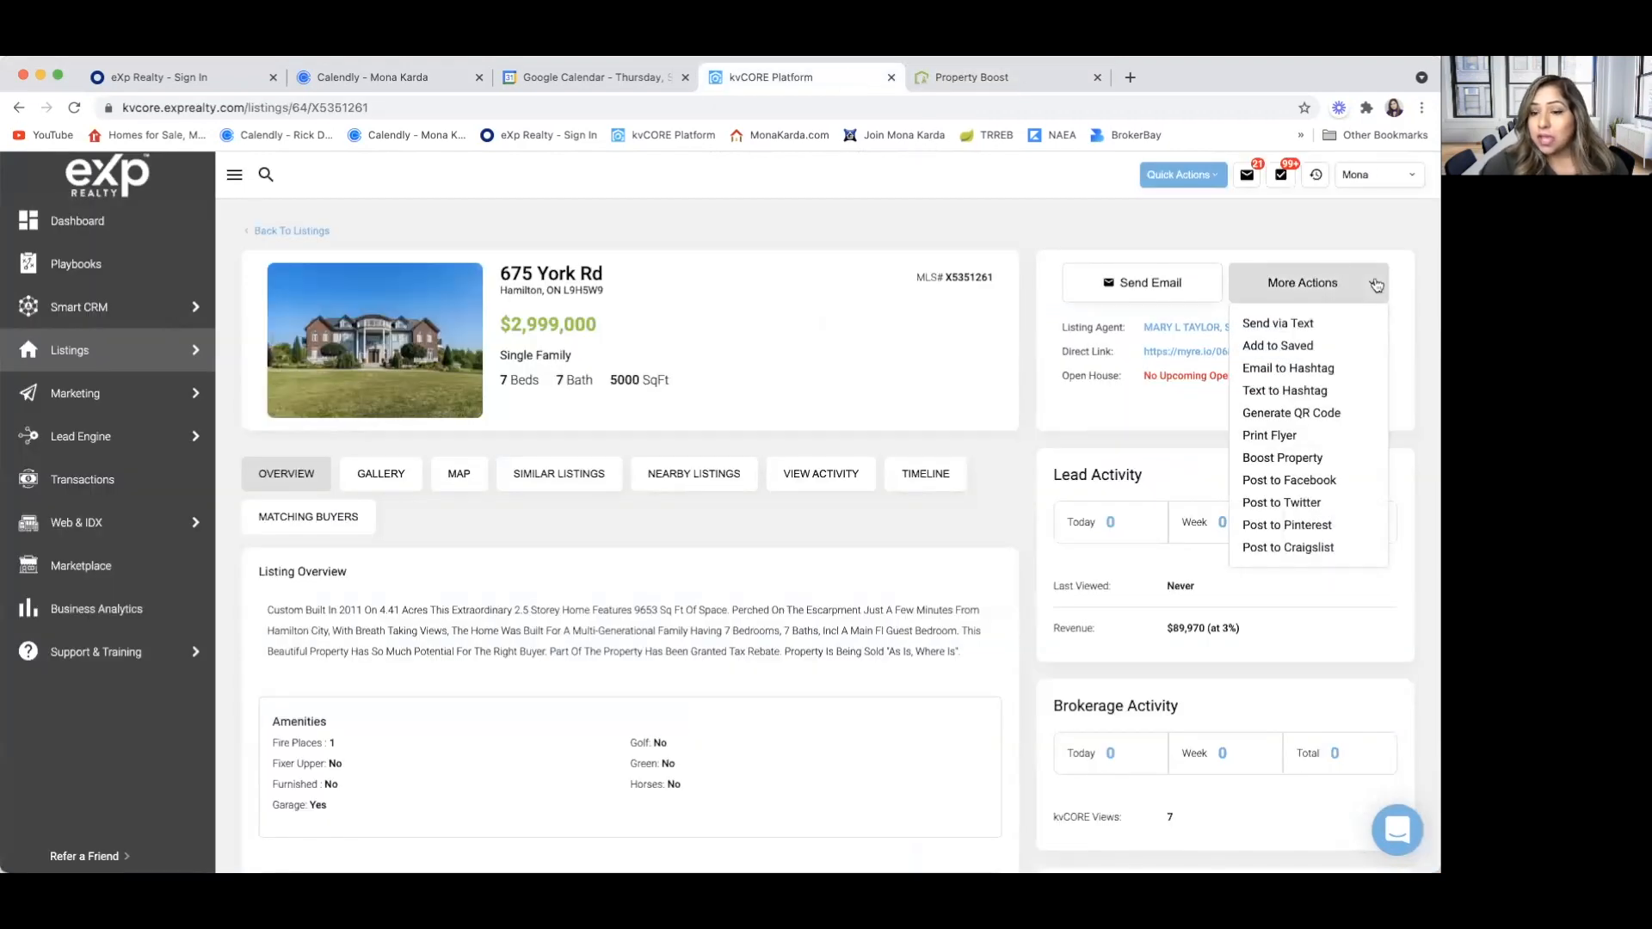
left_click(1313, 487)
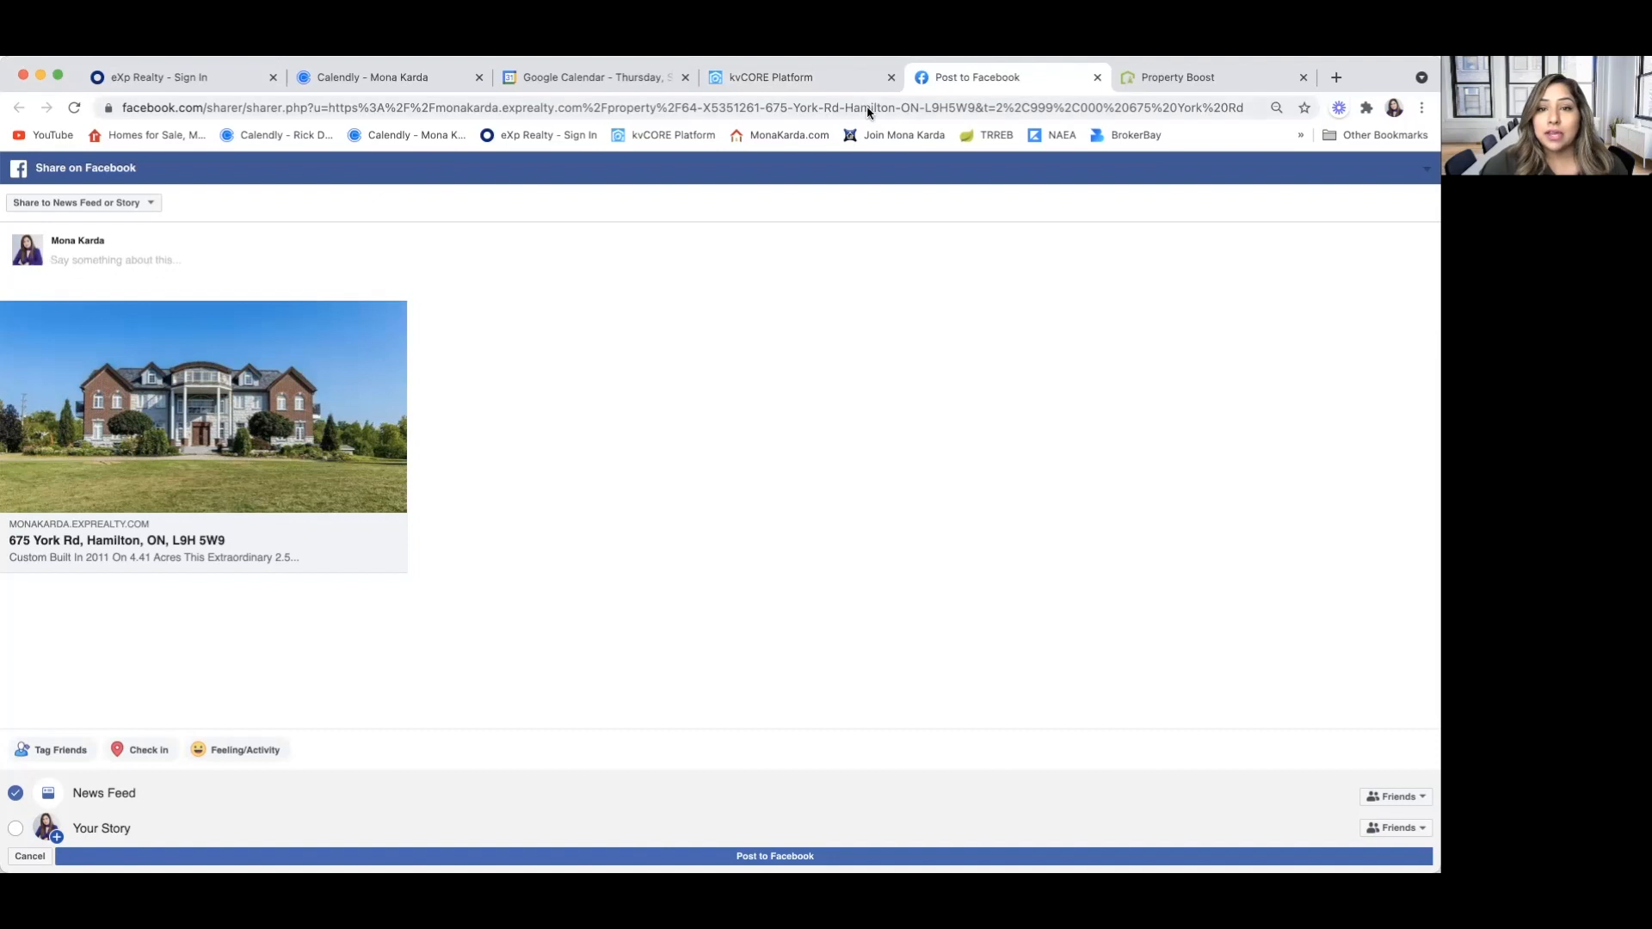
Copy the full Listing Overview description from kvCORE into the message of the Facebook post
left_click(774, 76)
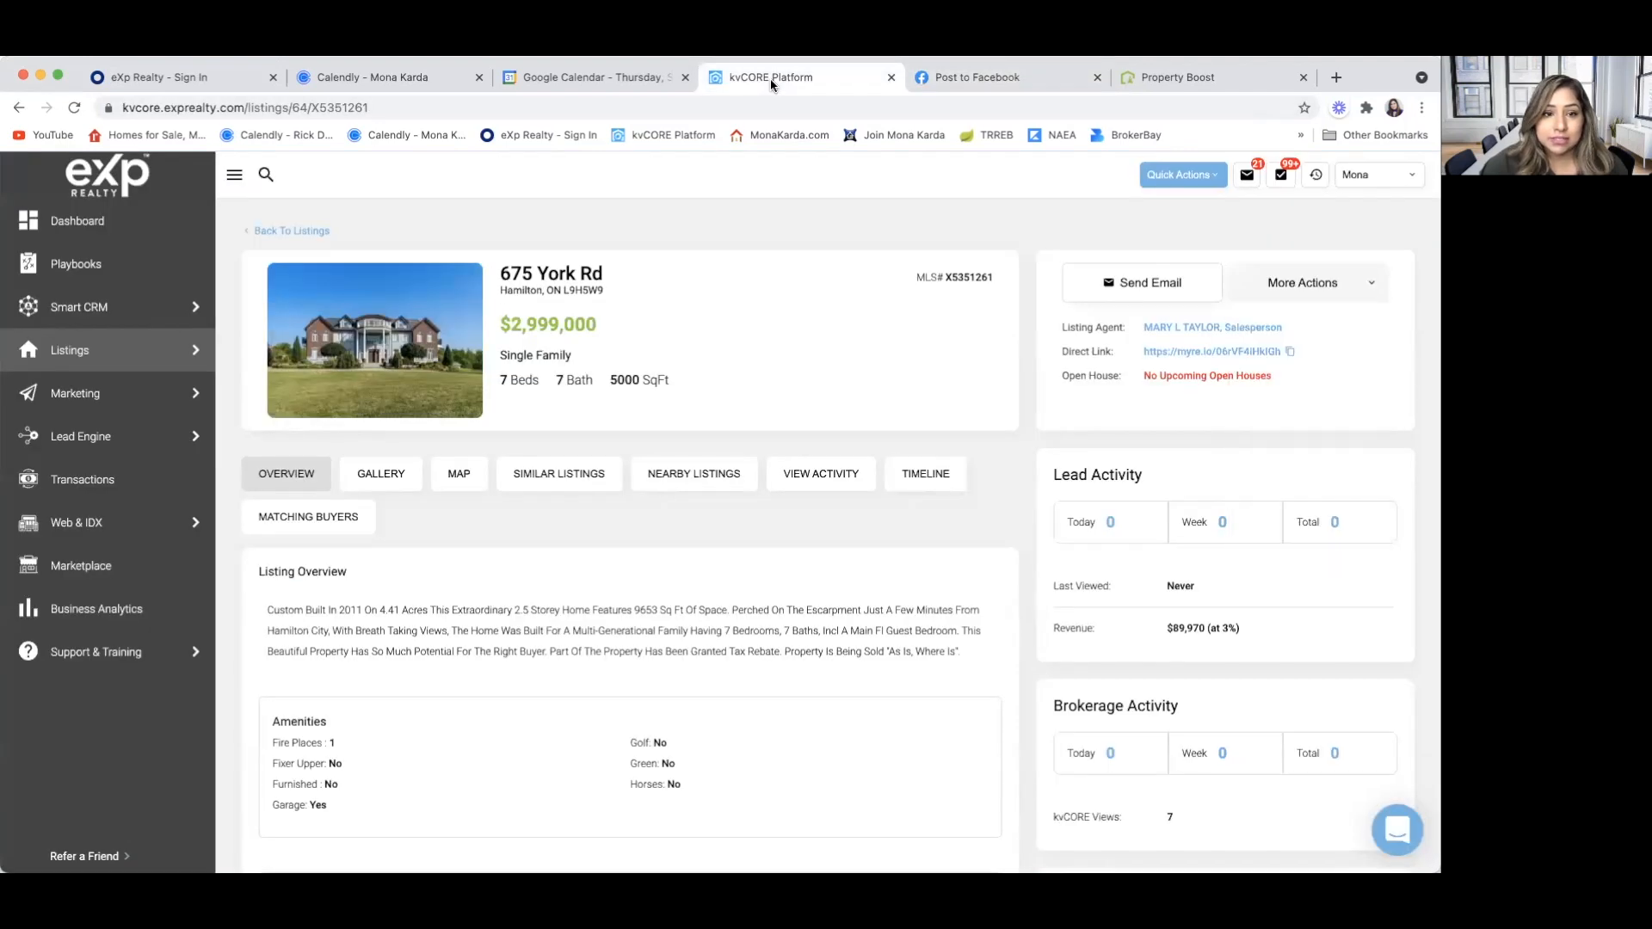
left_click_drag(956, 651, 262, 609)
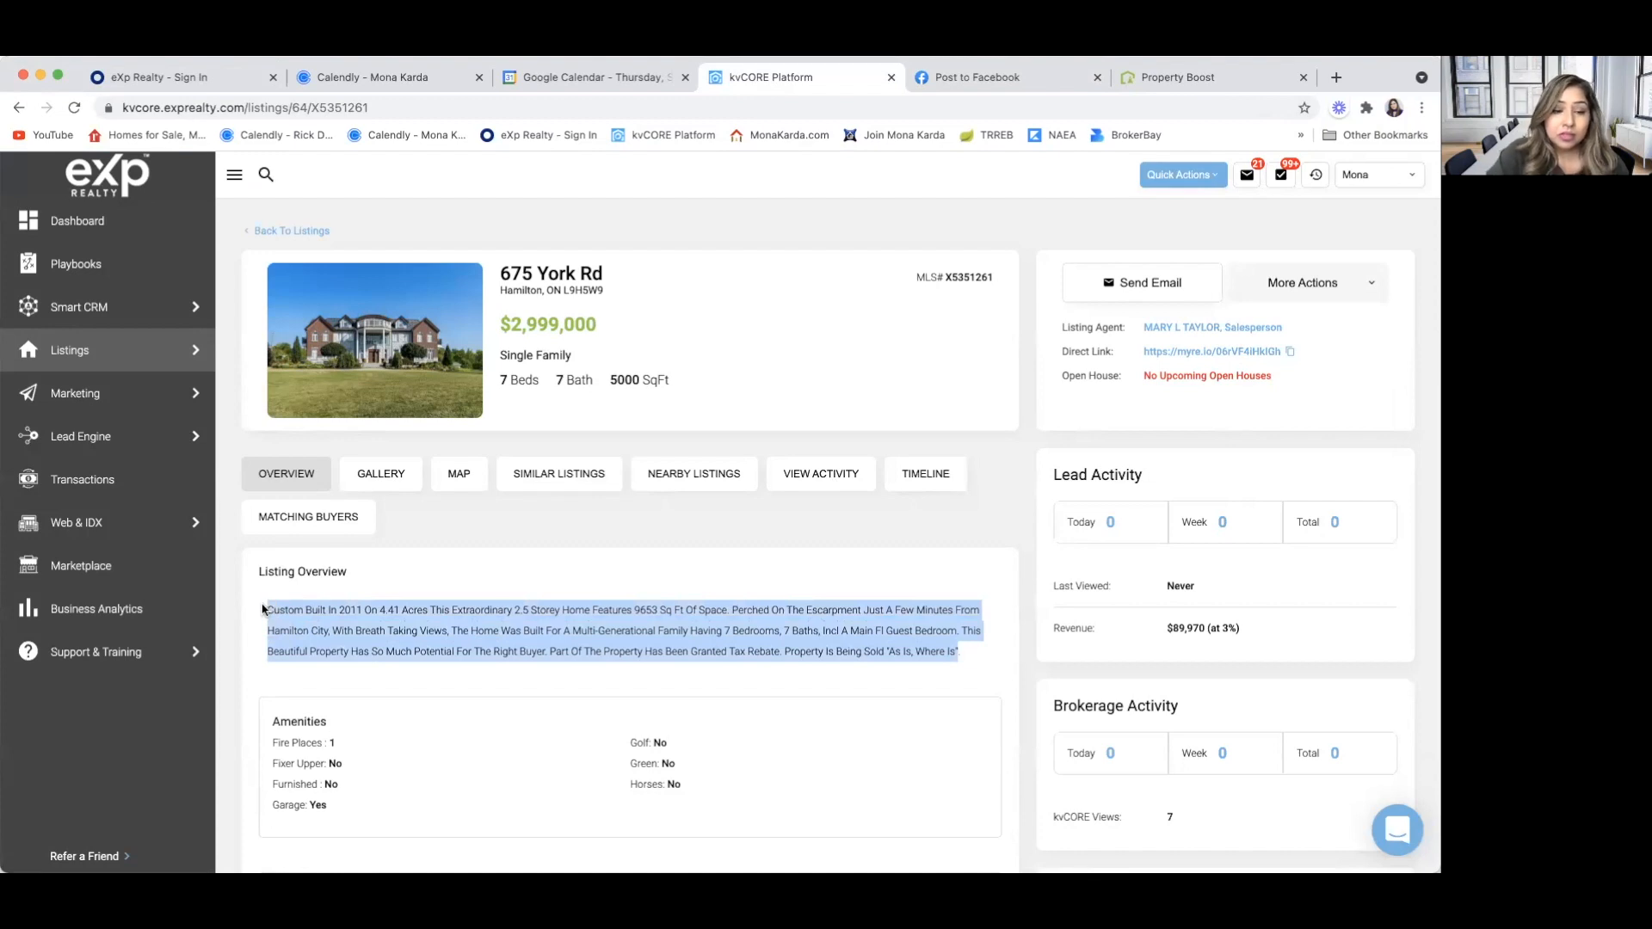
left_click(998, 79)
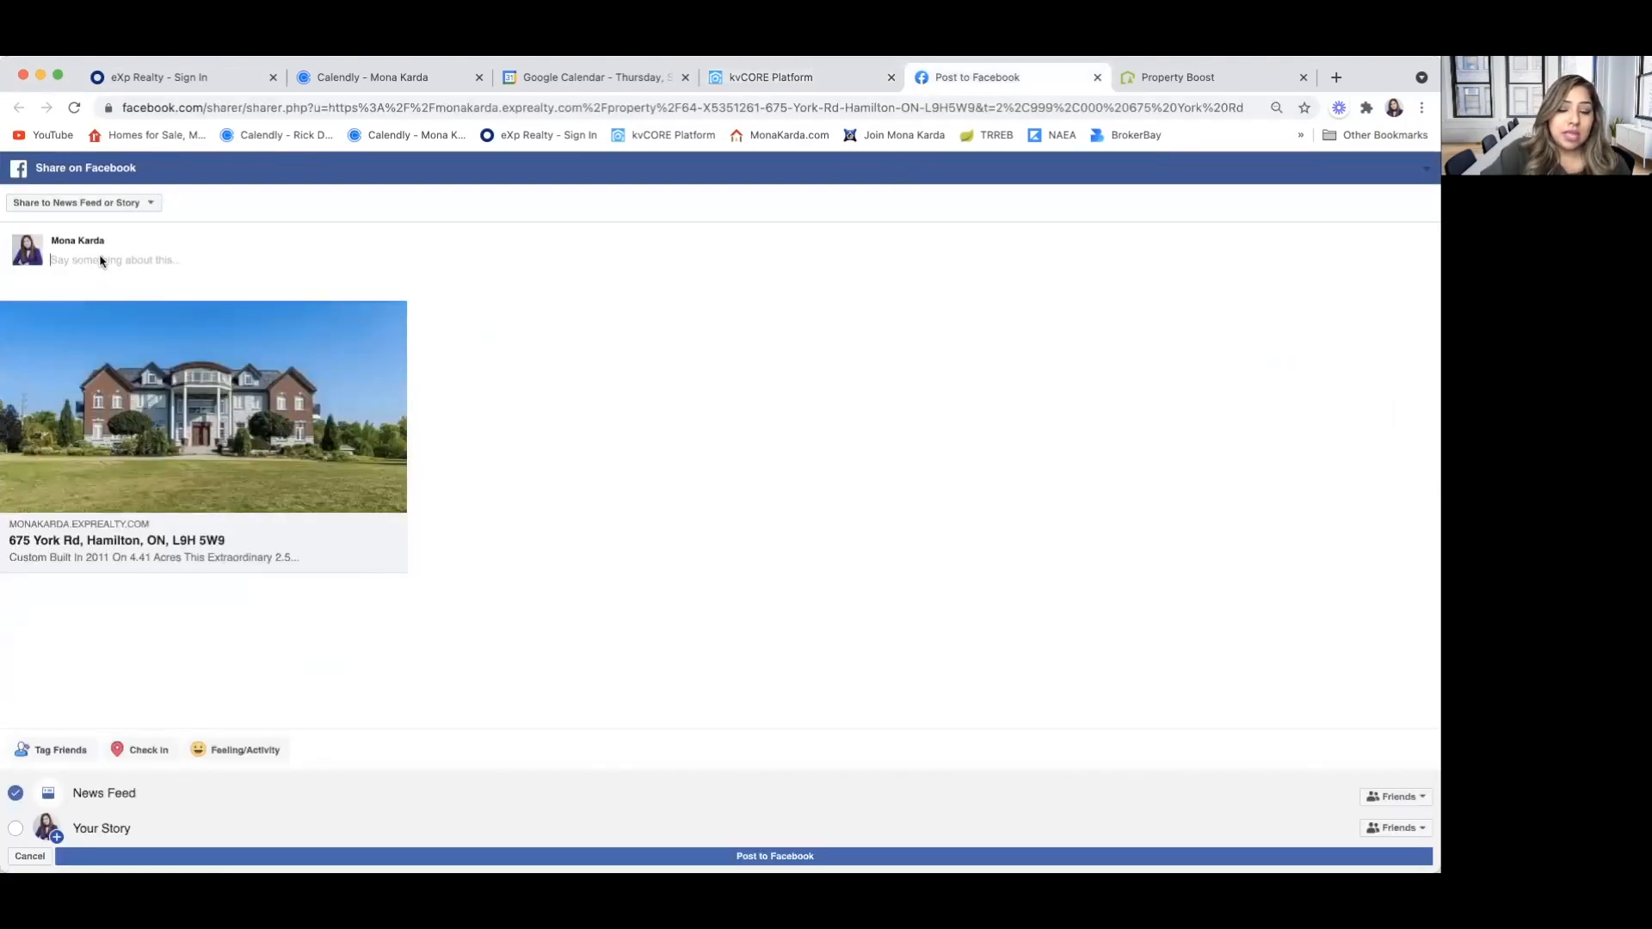
type("Custom Built In 2011 On 4.41 Acres This Extraordinary 2.5 Storey Home Features 9653 Sq Ft Of Space. Perched On The Escarpment Just A Few Minutes From Hamilton City, With Breath Taking Views, The Home Was Built For A Multi-Generational Family Having 7 Bedrooms, 7 Baths, Incl A Main Fl Guest Bedroom. This Beautiful Property Has So Much Potential For The Right Buyer. Part Of The Property Has Been Granted Tax Rebate. Property Is Being Sold \"As Is, Where Is\"")
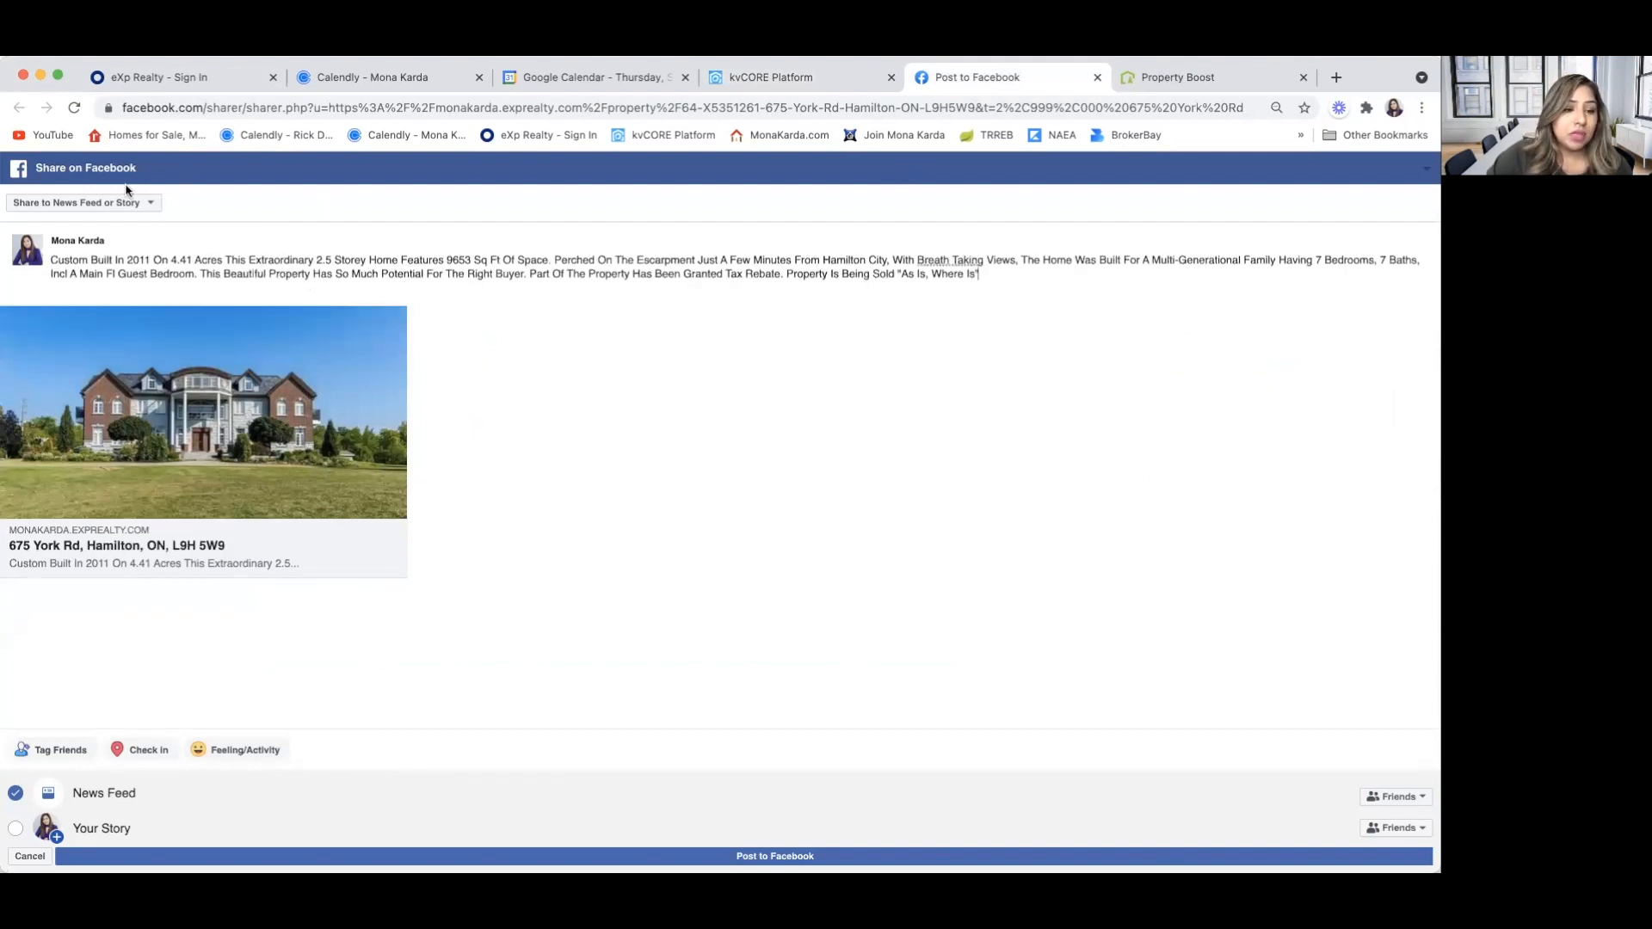
Set the post to Share on a Page You Manage and publish it to Facebook
left_click(153, 203)
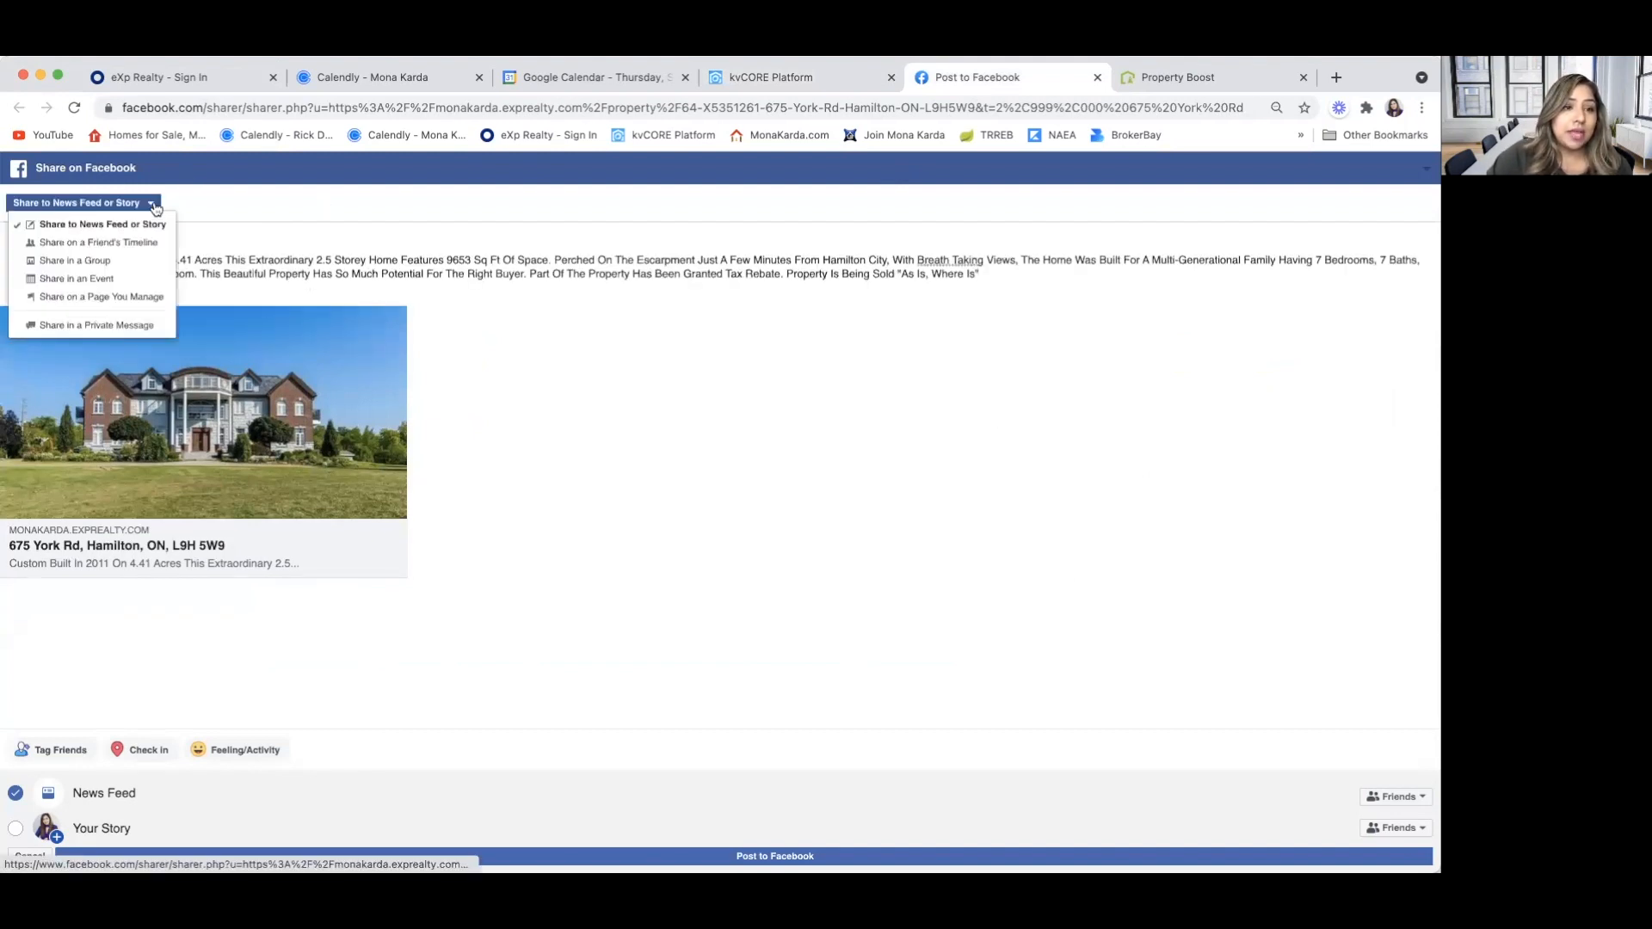
left_click(144, 297)
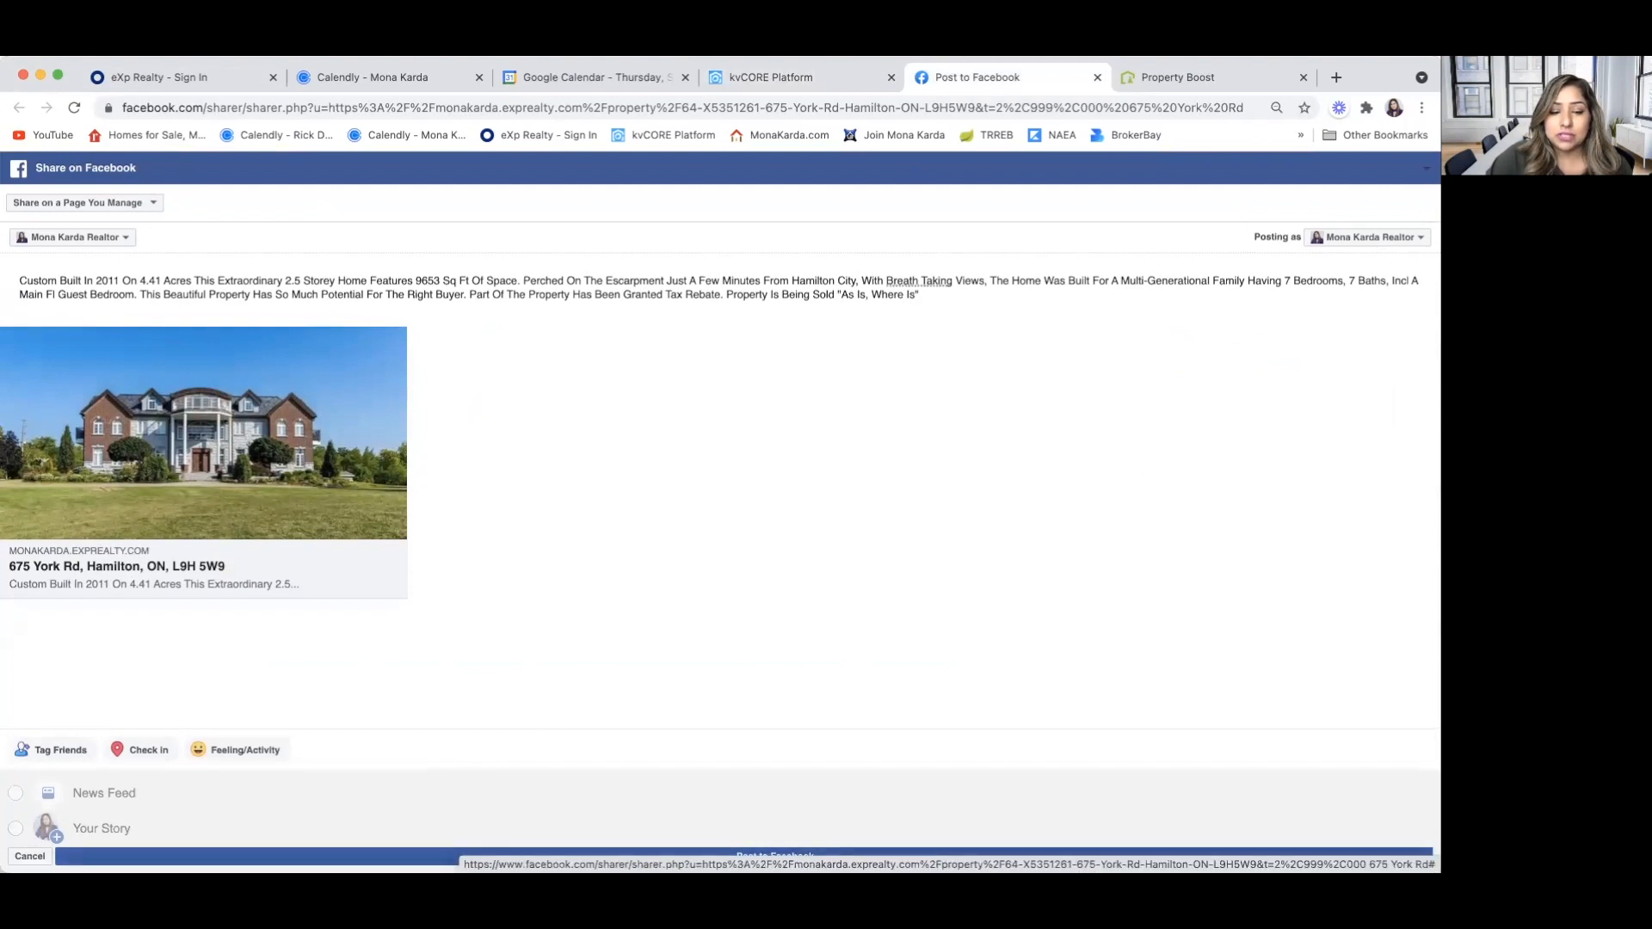
left_click(258, 856)
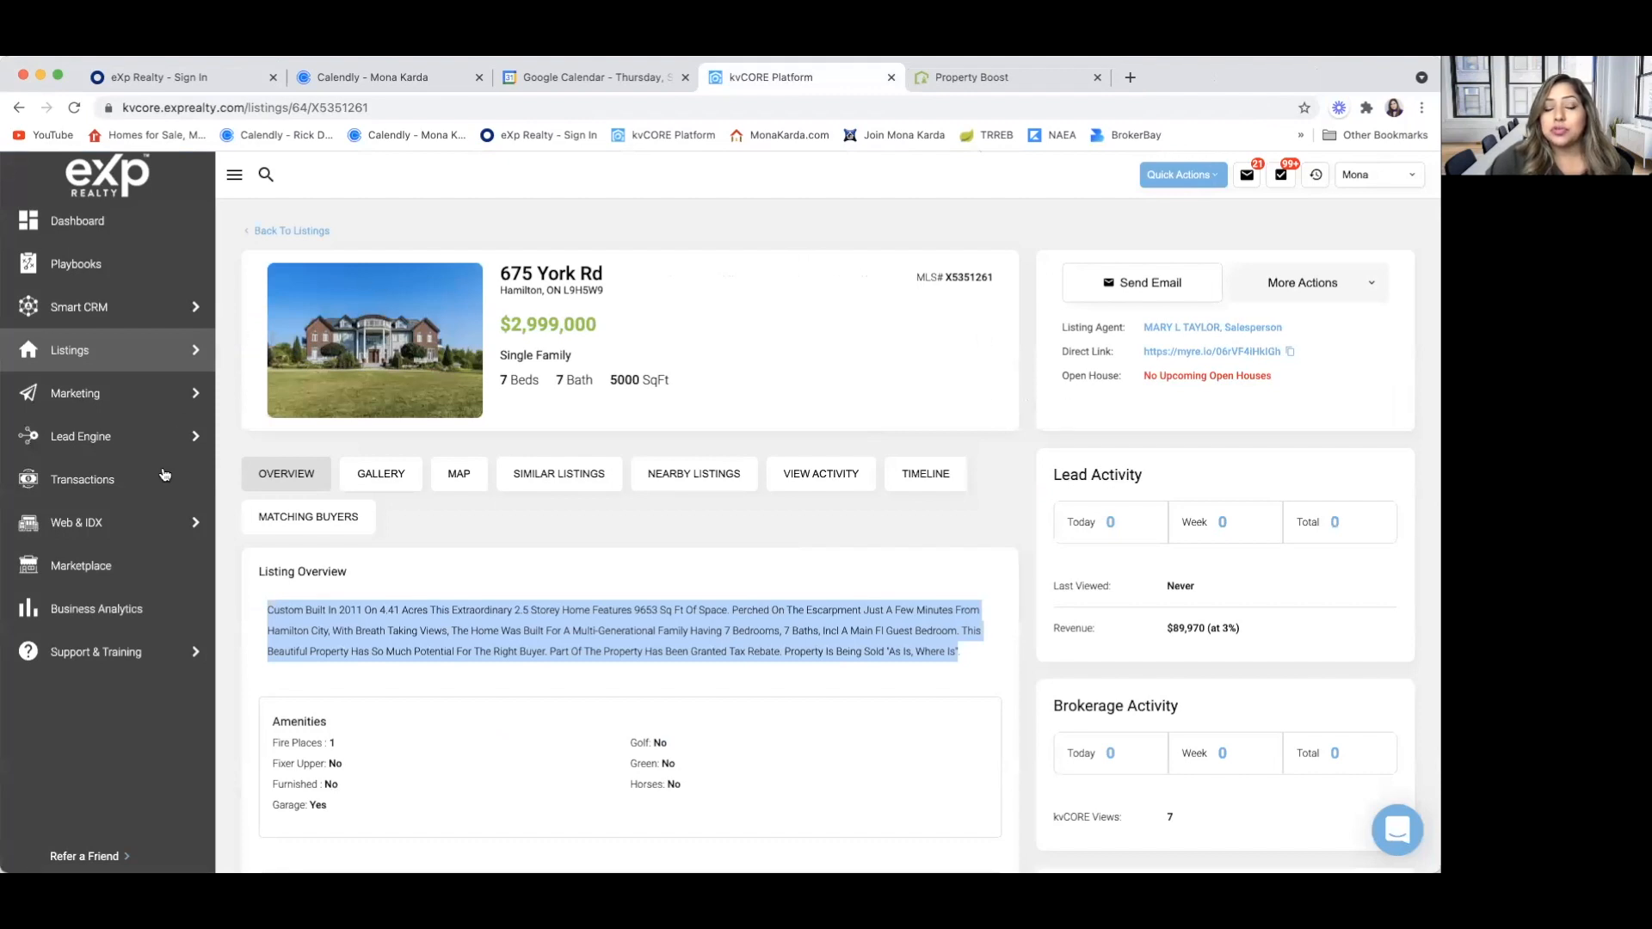
mouse_move(118, 454)
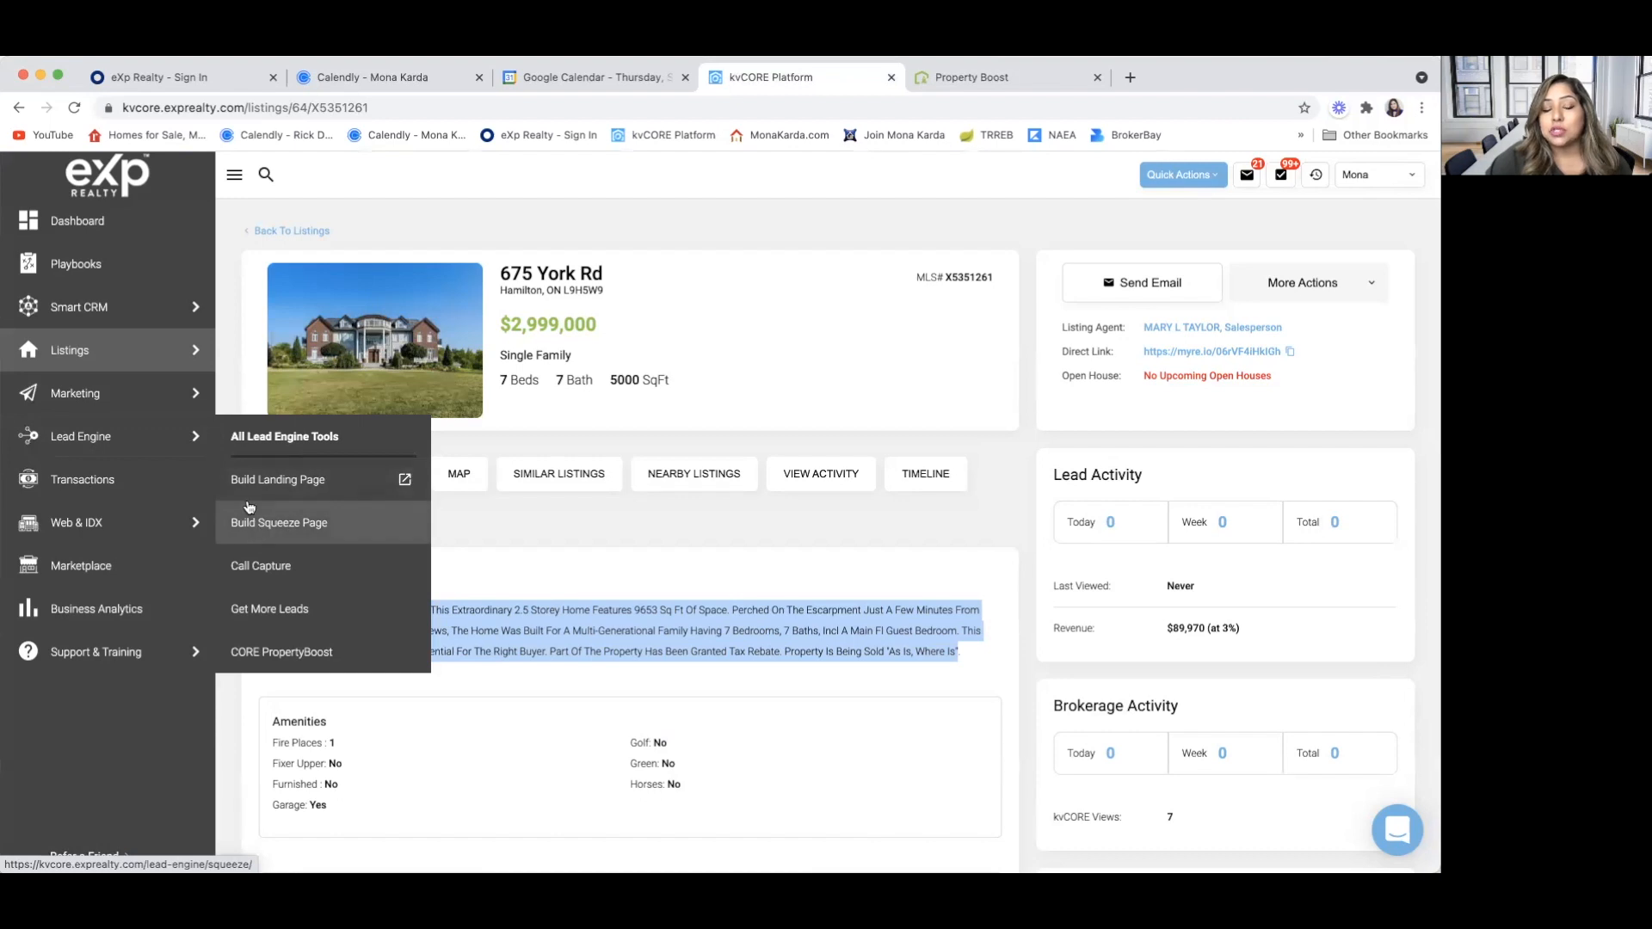
mouse_move(92, 353)
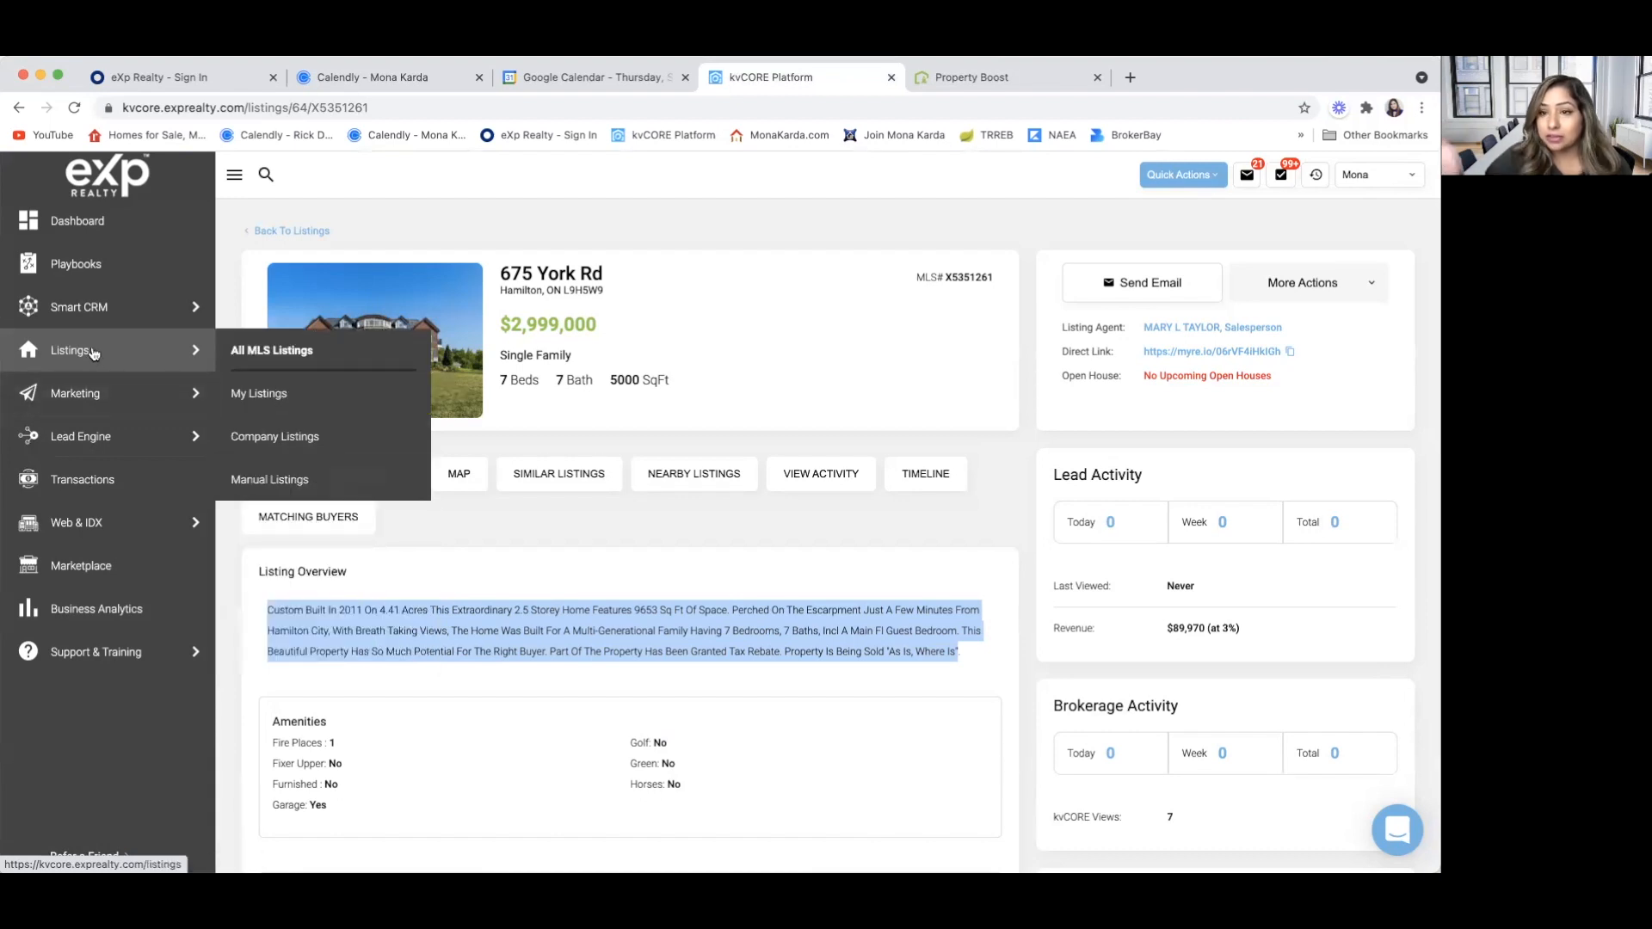